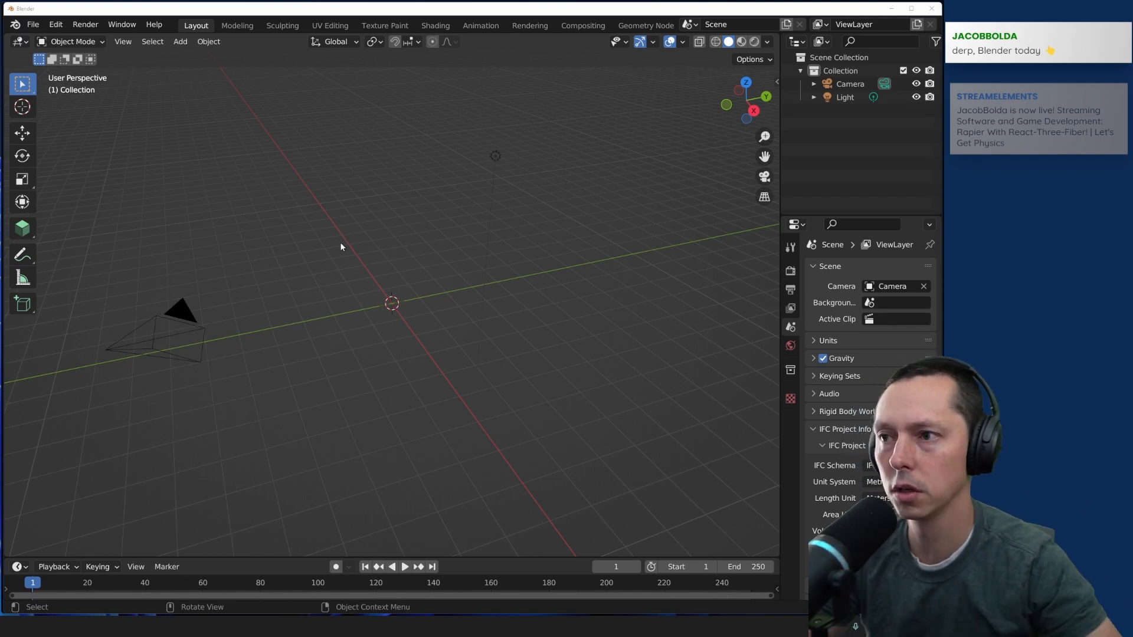
pyautogui.click(124, 42)
pyautogui.moveTo(187, 44)
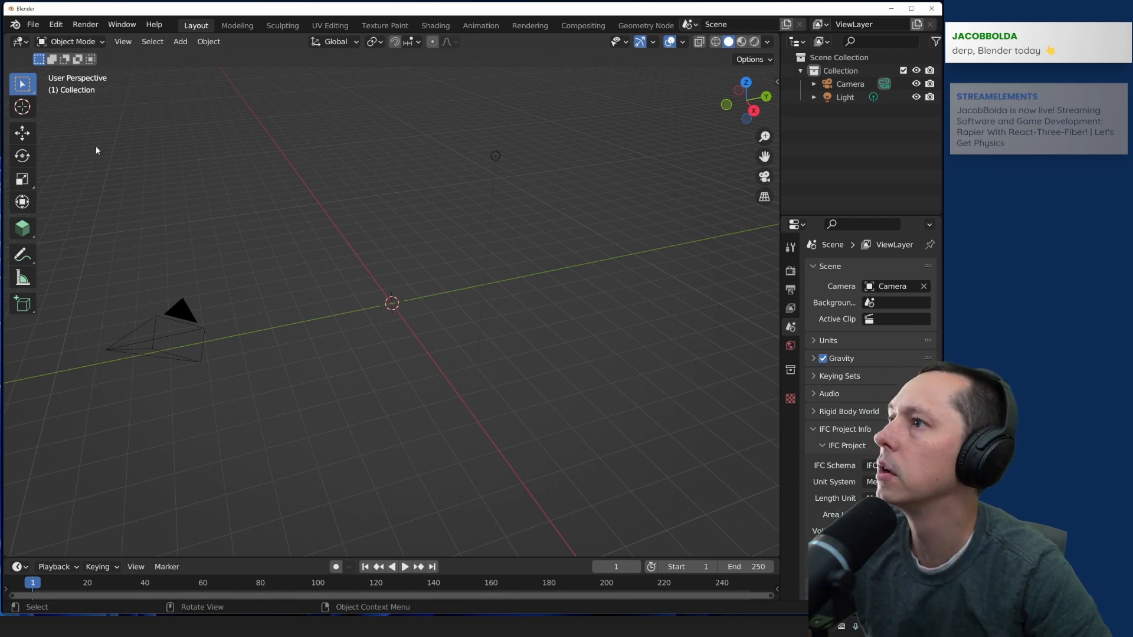
pyautogui.press('a')
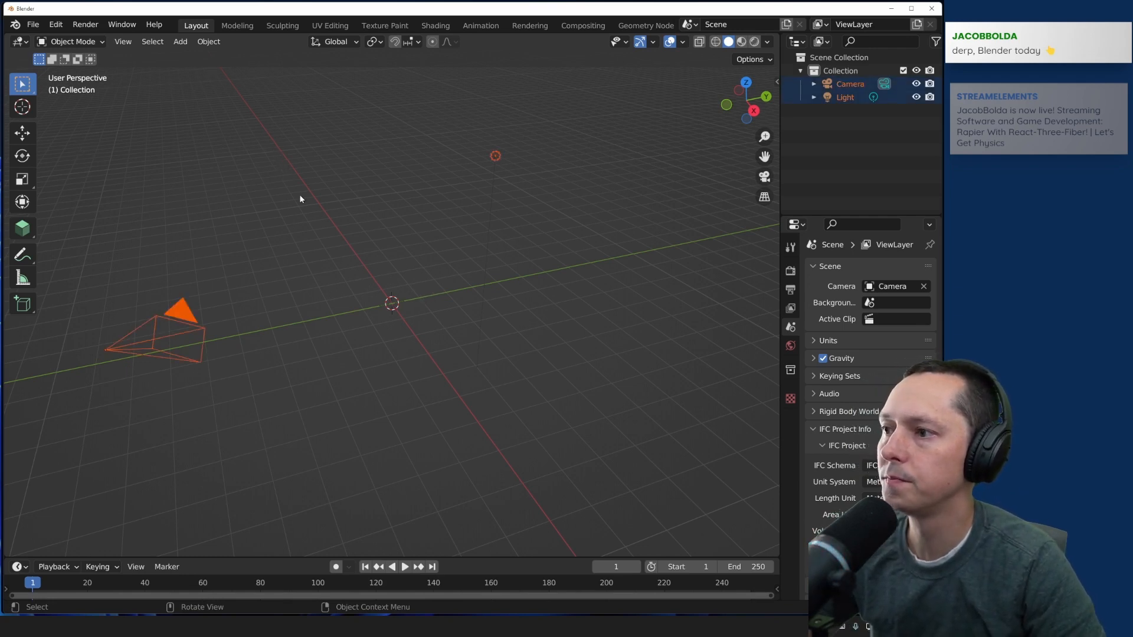
pyautogui.hotkey('alt', 'a')
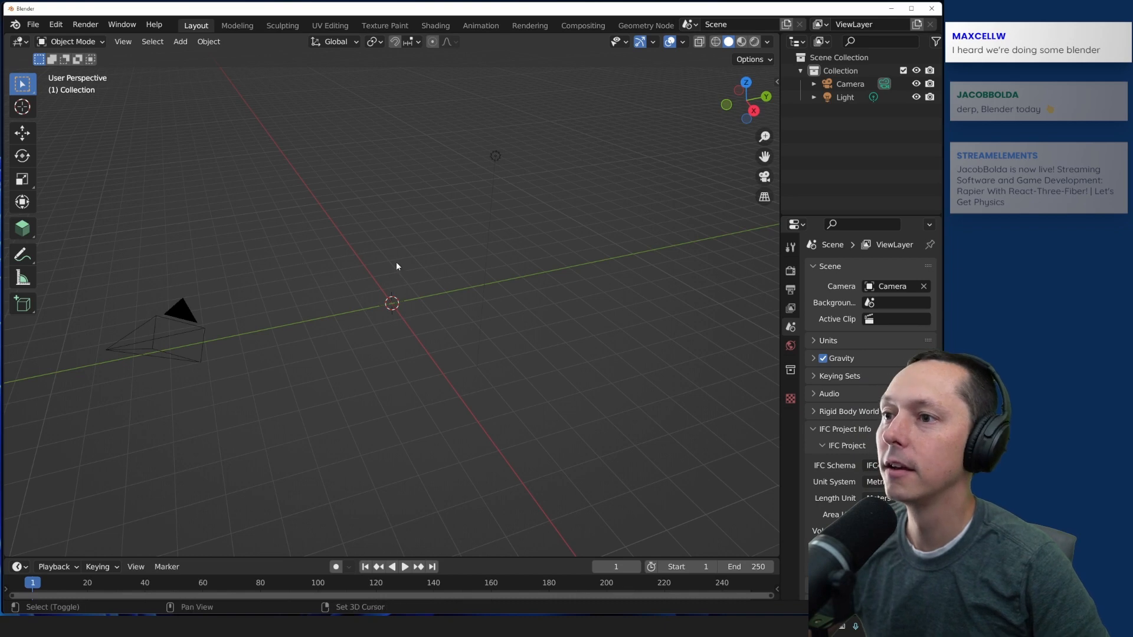
# Step: Add a cylinder mesh at the world origin
pyautogui.hotkey('shift', 'a')
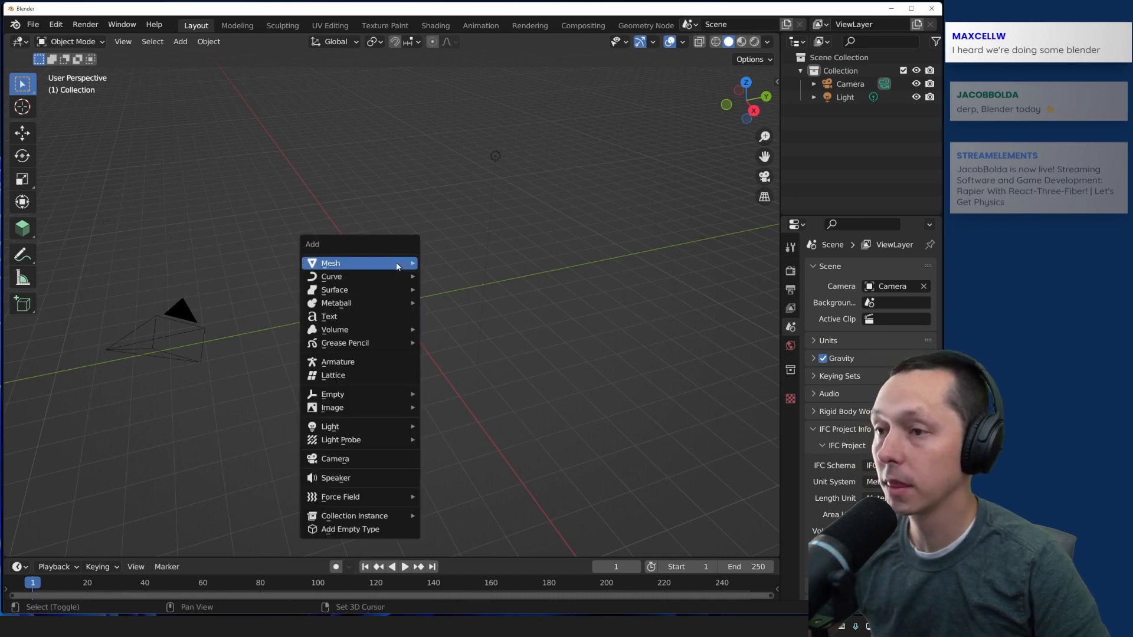
pyautogui.moveTo(397, 266)
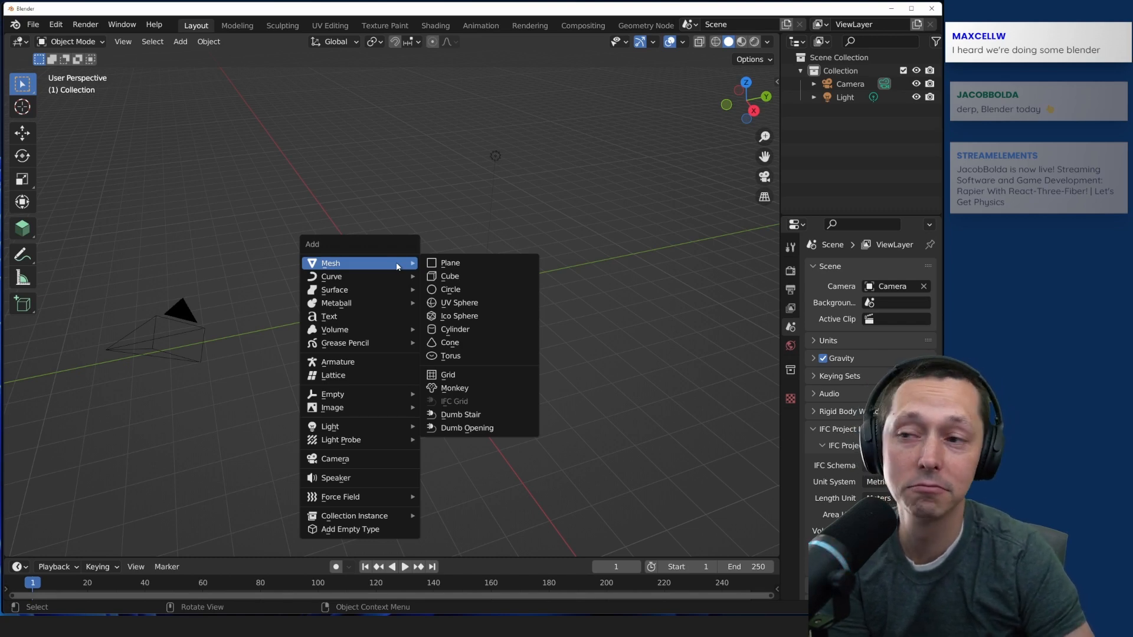
pyautogui.click(469, 334)
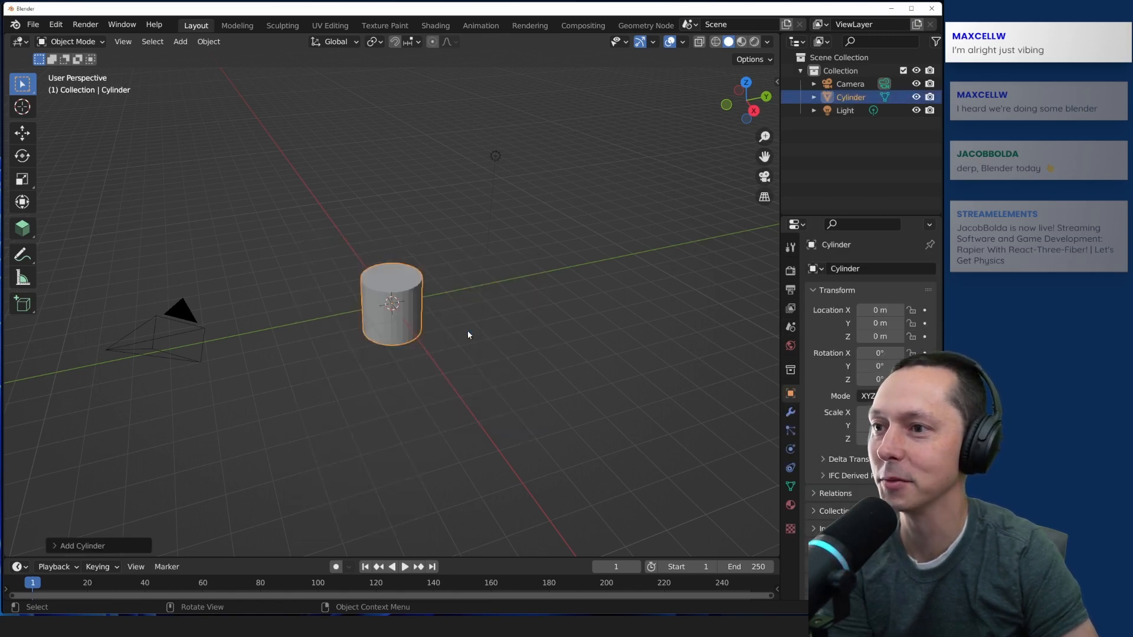
pyautogui.scroll(5, 460, 263)
pyautogui.moveTo(316, 380); pyautogui.dragTo(312, 434, button='middle')
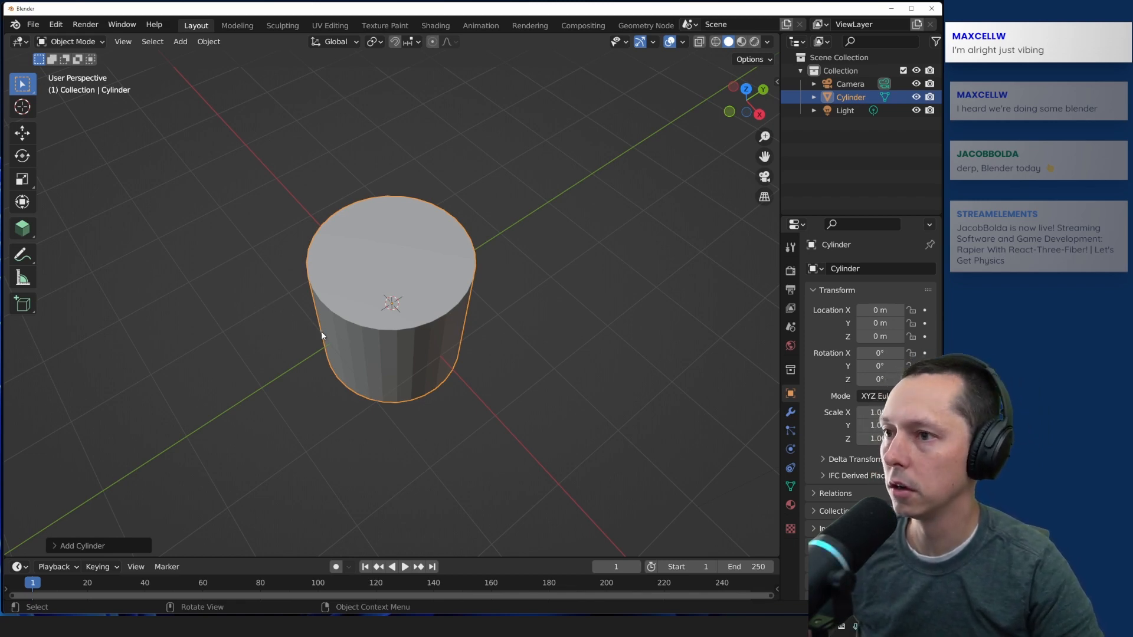
pyautogui.press('g')
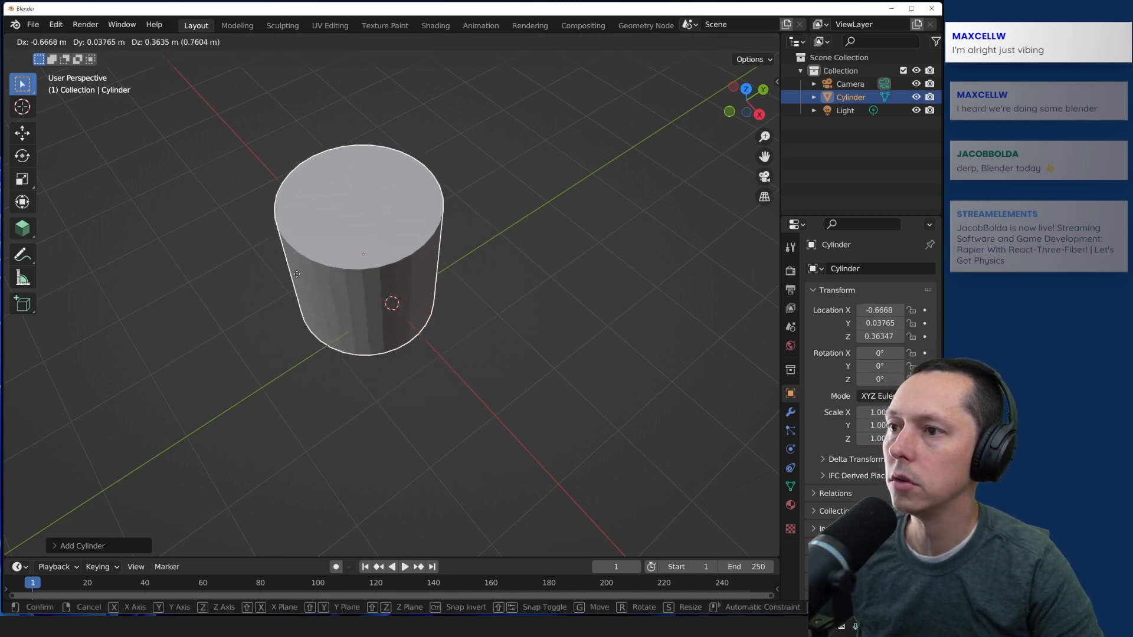
pyautogui.press('Escape')
pyautogui.moveTo(320, 373); pyautogui.dragTo(321, 318, button='middle')
pyautogui.press('m')
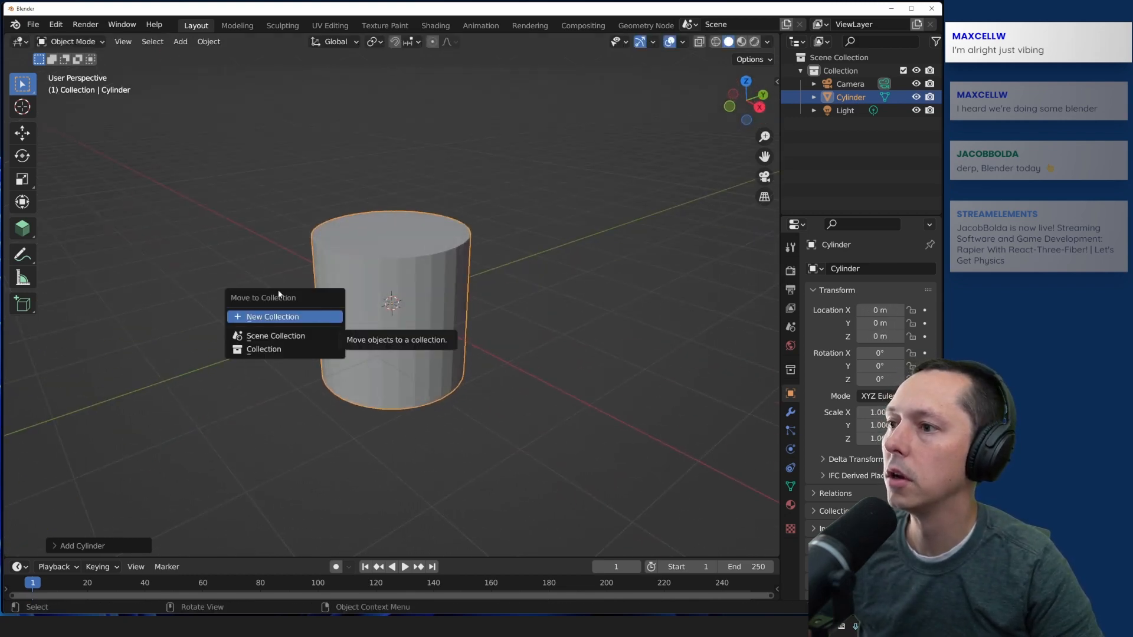
pyautogui.press('Escape')
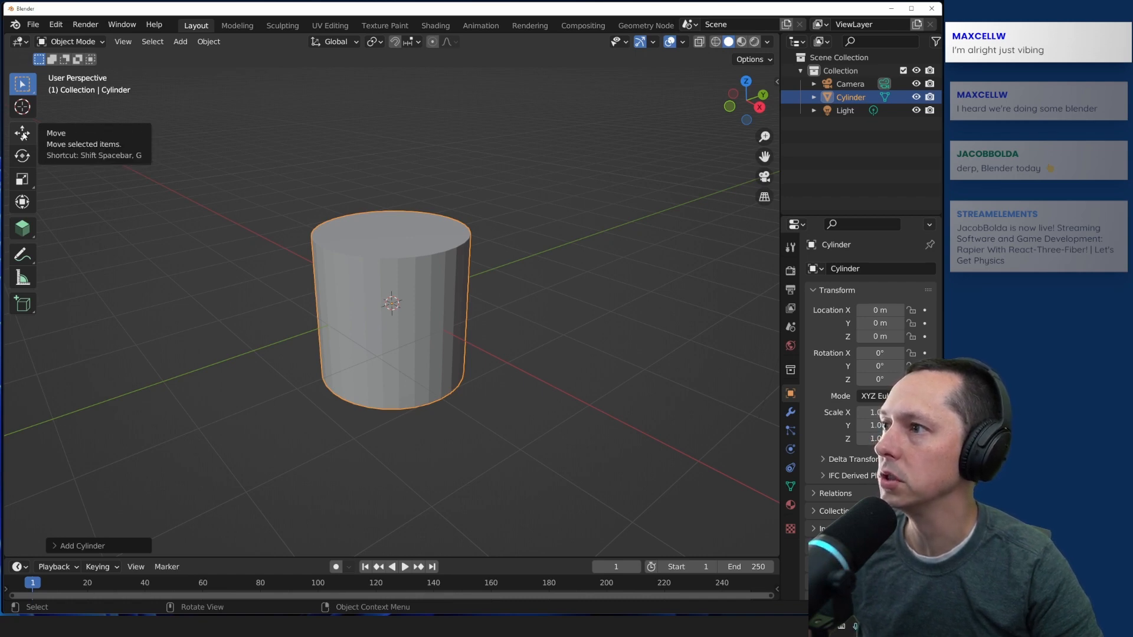
pyautogui.press('g')
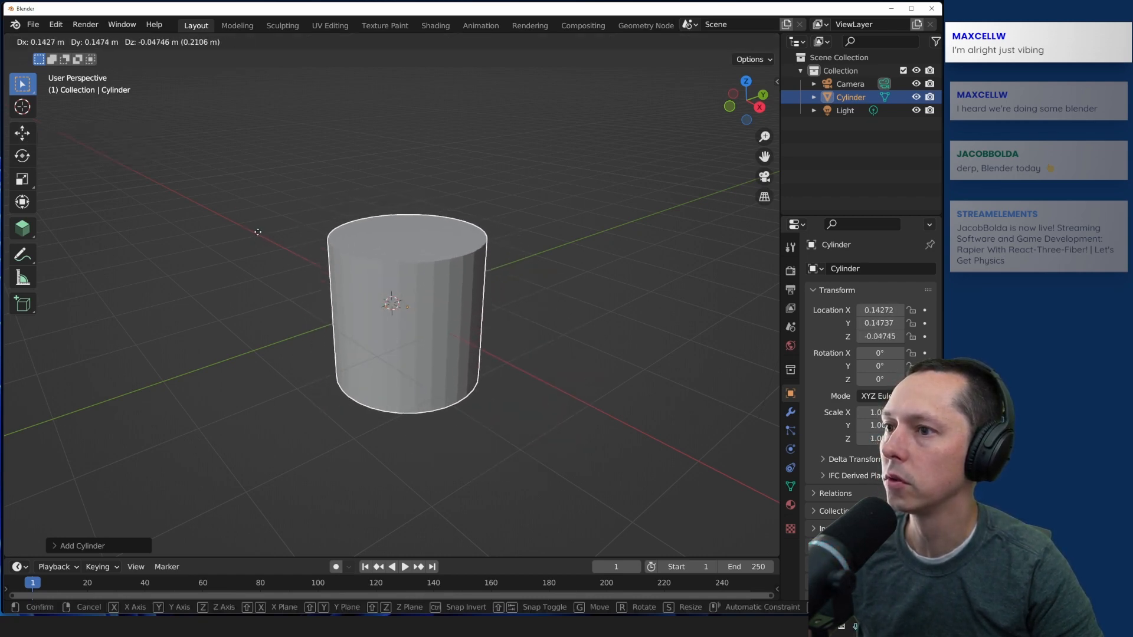
pyautogui.press('Escape')
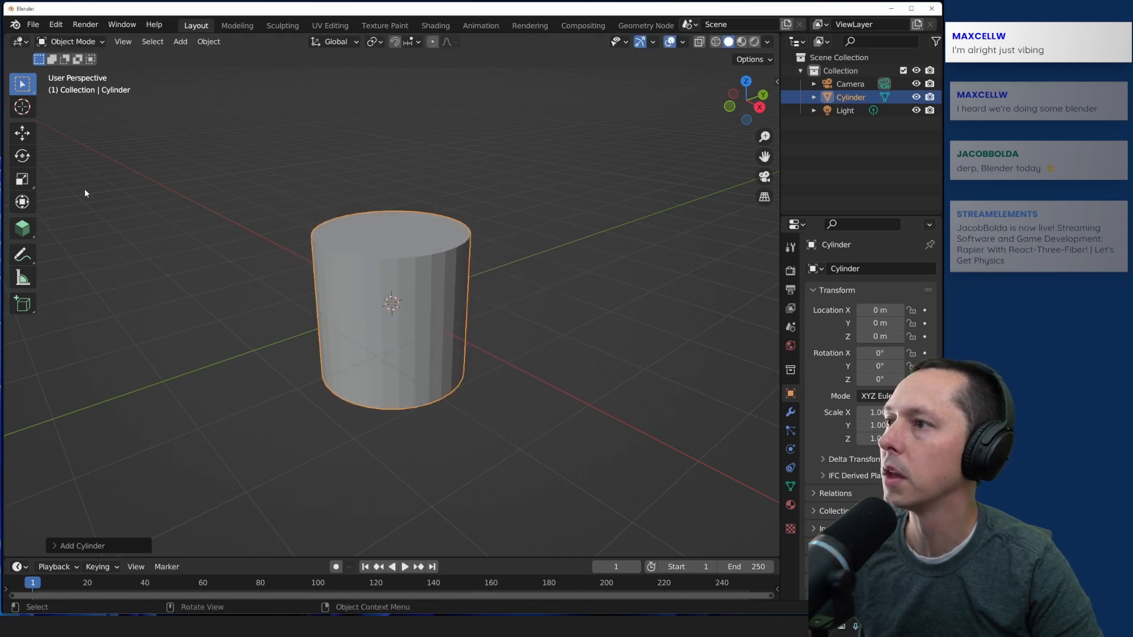
# Step: Move the cylinder up along the Z axis to a height of about 1.29 m with the Move tool
pyautogui.click(22, 132)
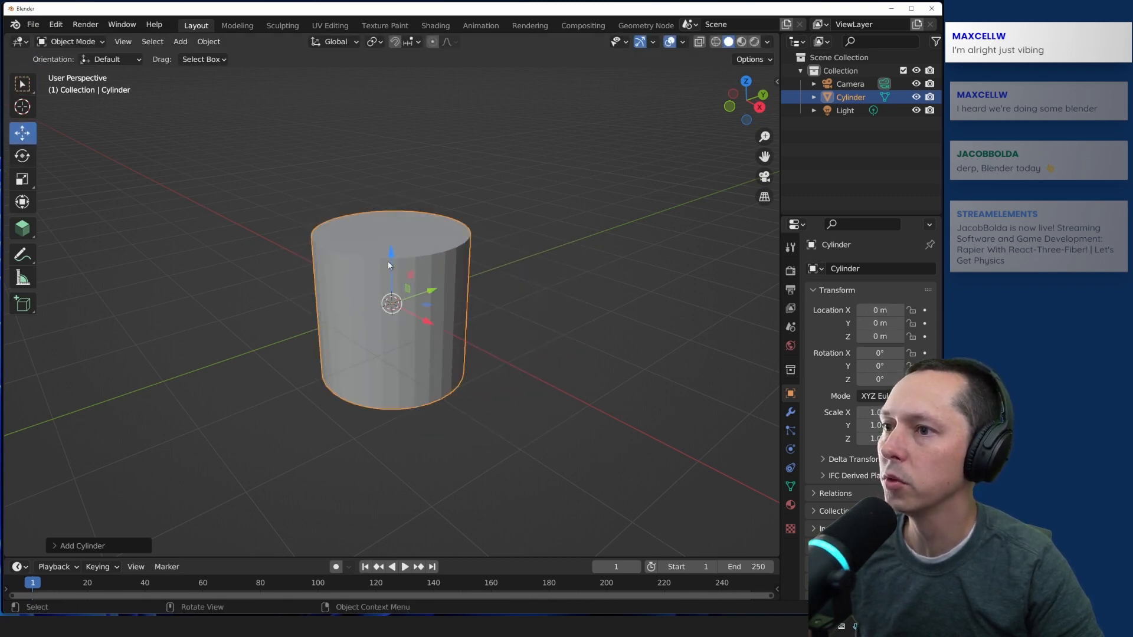
pyautogui.moveTo(392, 258); pyautogui.dragTo(408, 161)
pyautogui.moveTo(520, 310); pyautogui.dragTo(517, 319, button='middle')
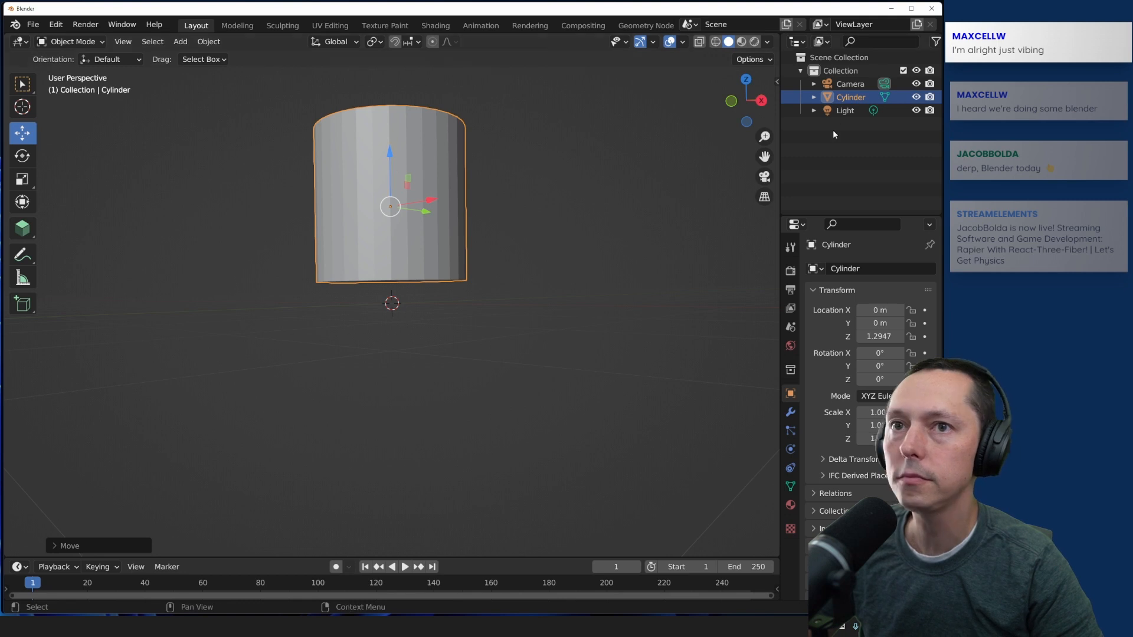
# Step: Inspect the cylinder's Item transform values in the viewport sidebar, leaving the sidebar hidden
pyautogui.press('m')
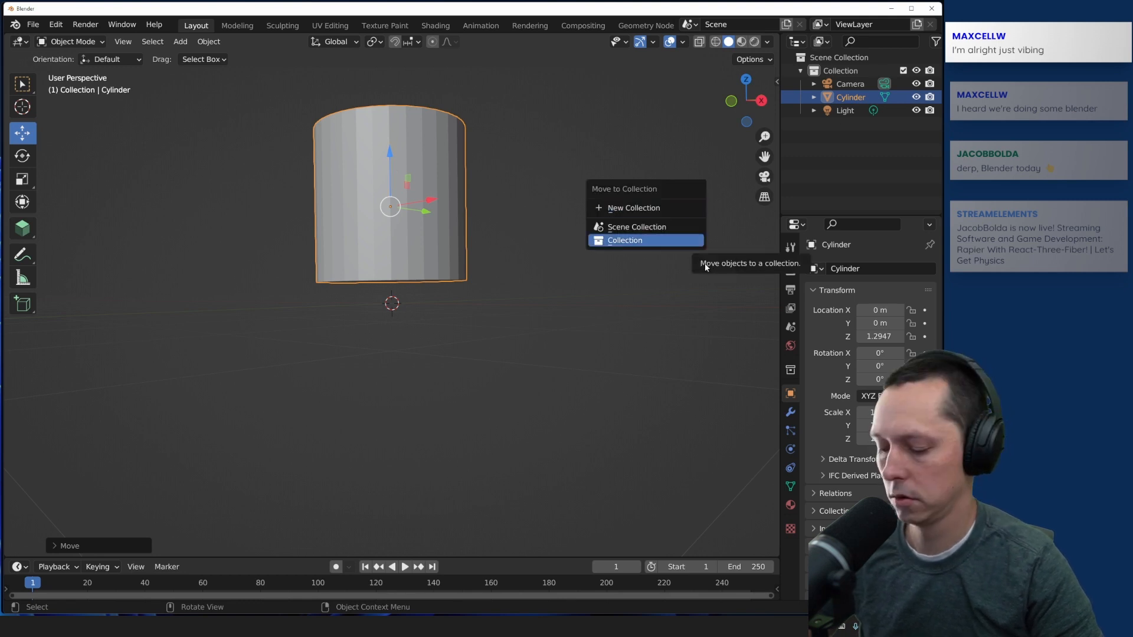
pyautogui.press('Escape')
pyautogui.press('n')
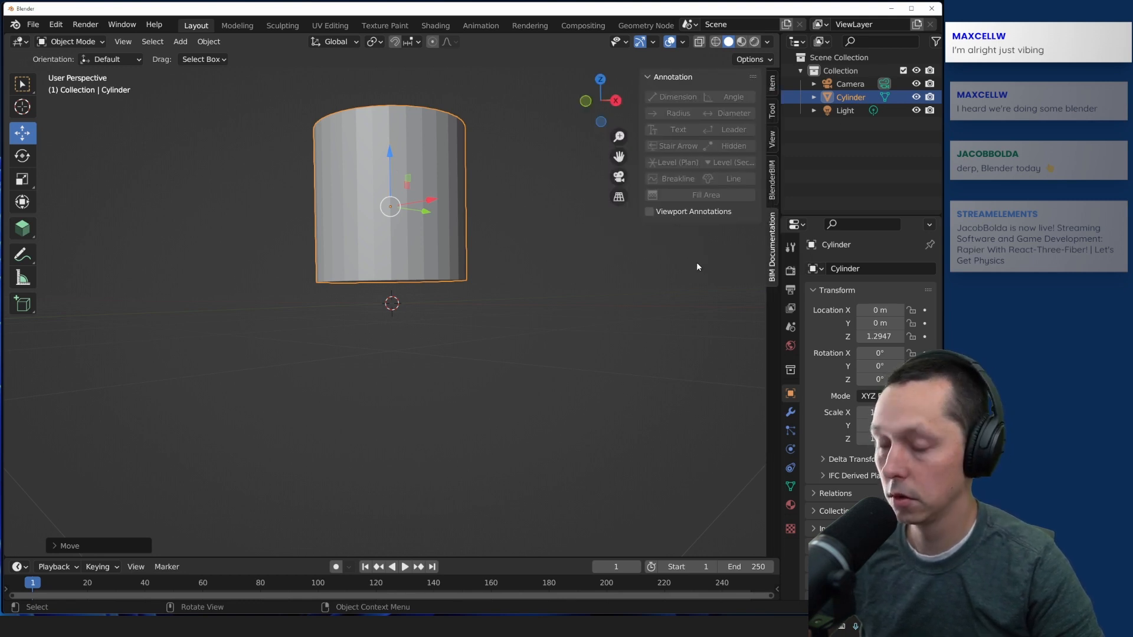
pyautogui.click(772, 81)
pyautogui.press('n')
pyautogui.press('n')
pyautogui.press('n')
pyautogui.press('n')
pyautogui.press('n')
pyautogui.press('n')
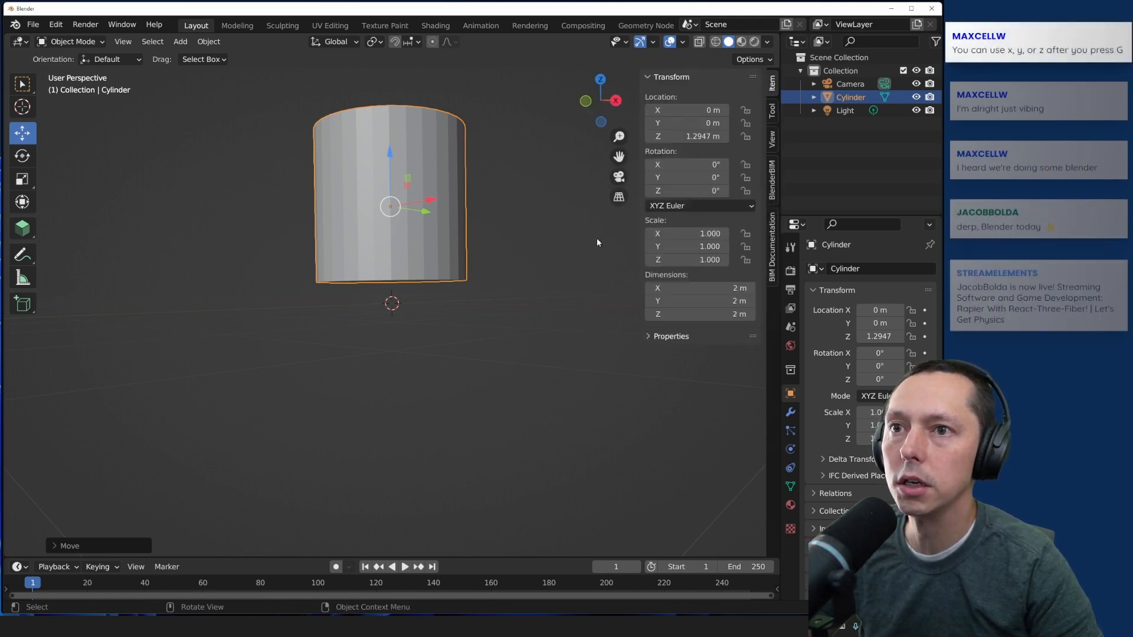
pyautogui.press('n')
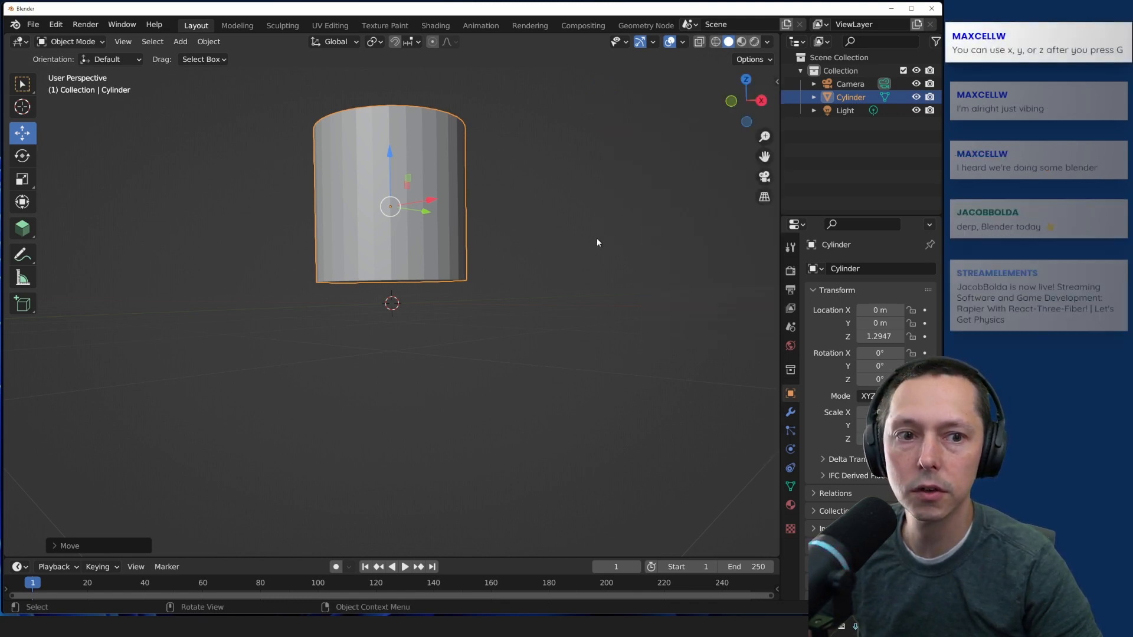
pyautogui.moveTo(583, 243); pyautogui.dragTo(572, 261, button='middle')
pyautogui.press('g')
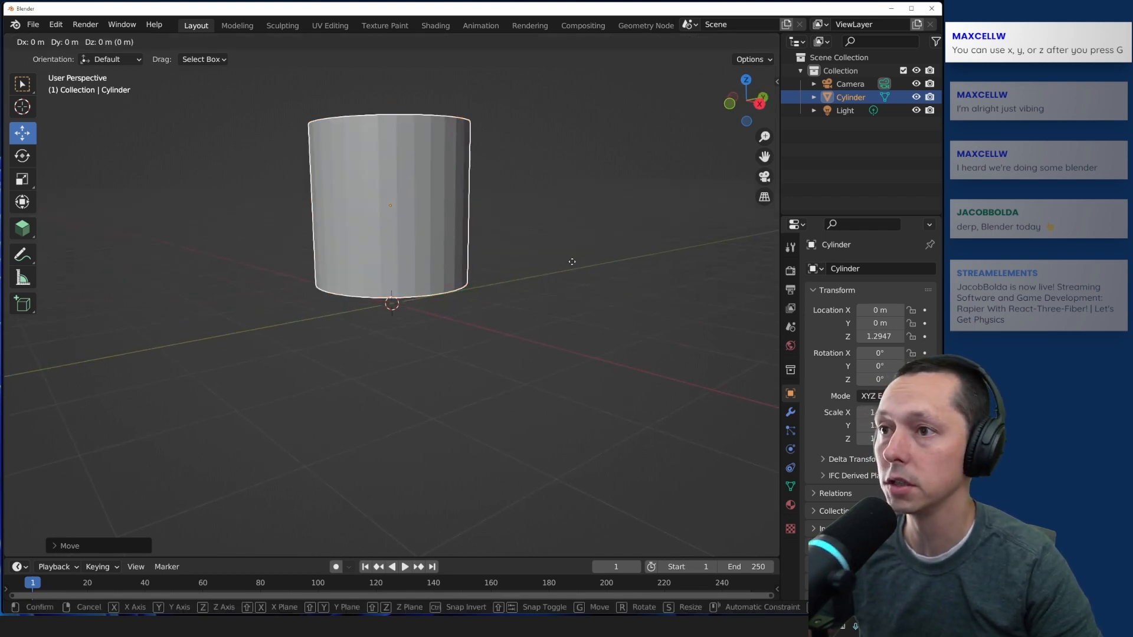
pyautogui.press('x')
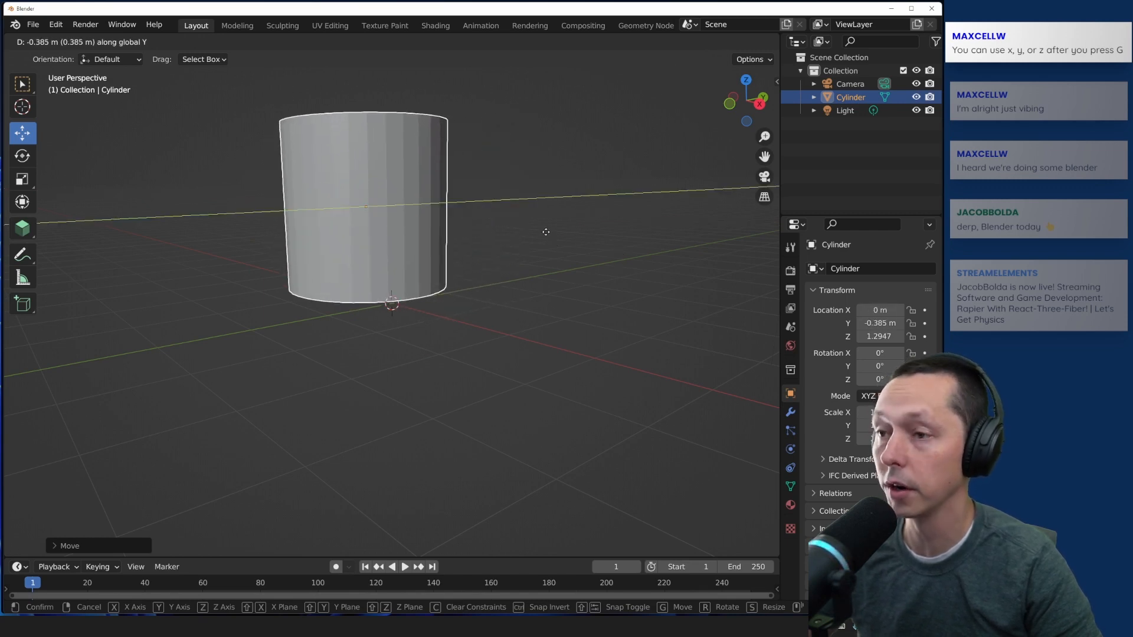
pyautogui.press('z')
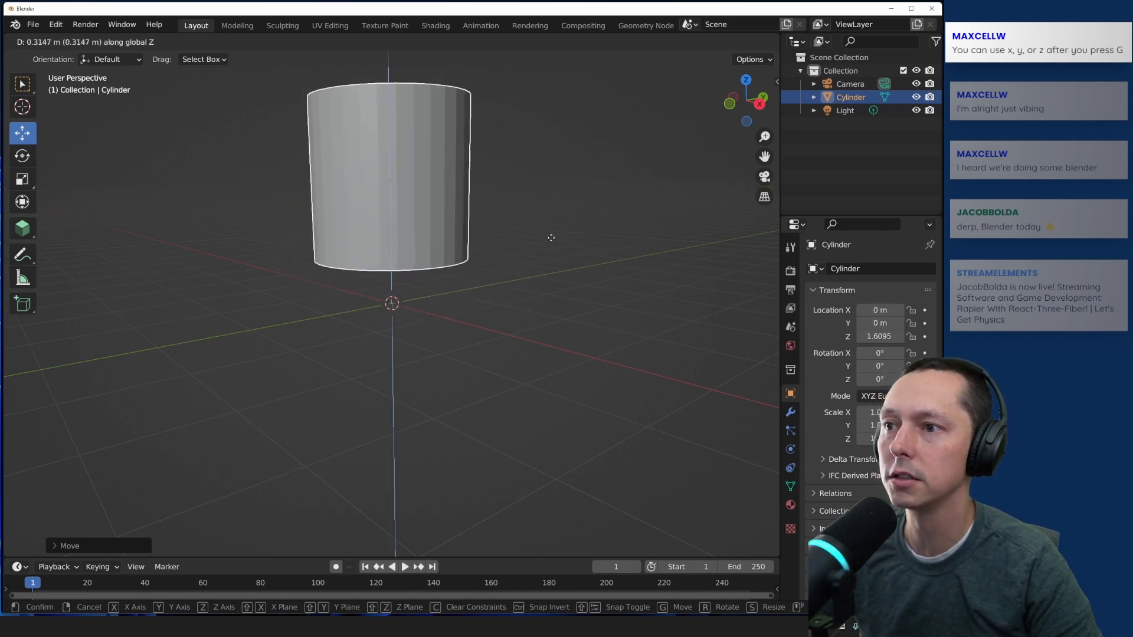
pyautogui.press('x')
pyautogui.press('z')
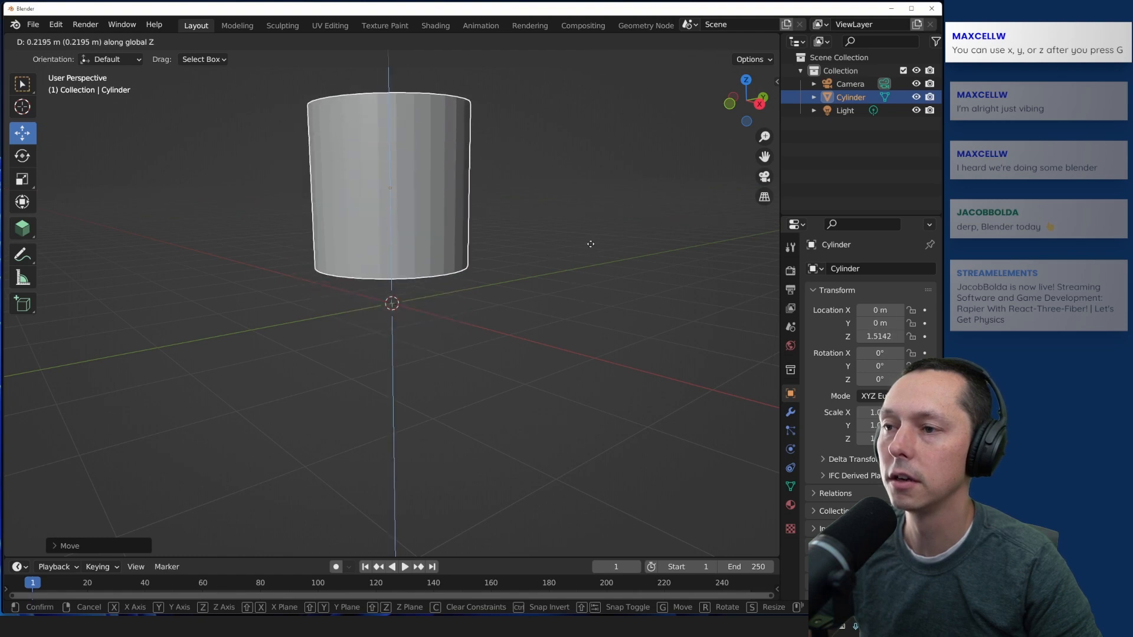
pyautogui.click(580, 276)
pyautogui.moveTo(533, 331)
pyautogui.mouseDown(button='middle')
pyautogui.moveTo(546, 304)
pyautogui.moveTo(531, 319)
pyautogui.mouseUp(button='middle')
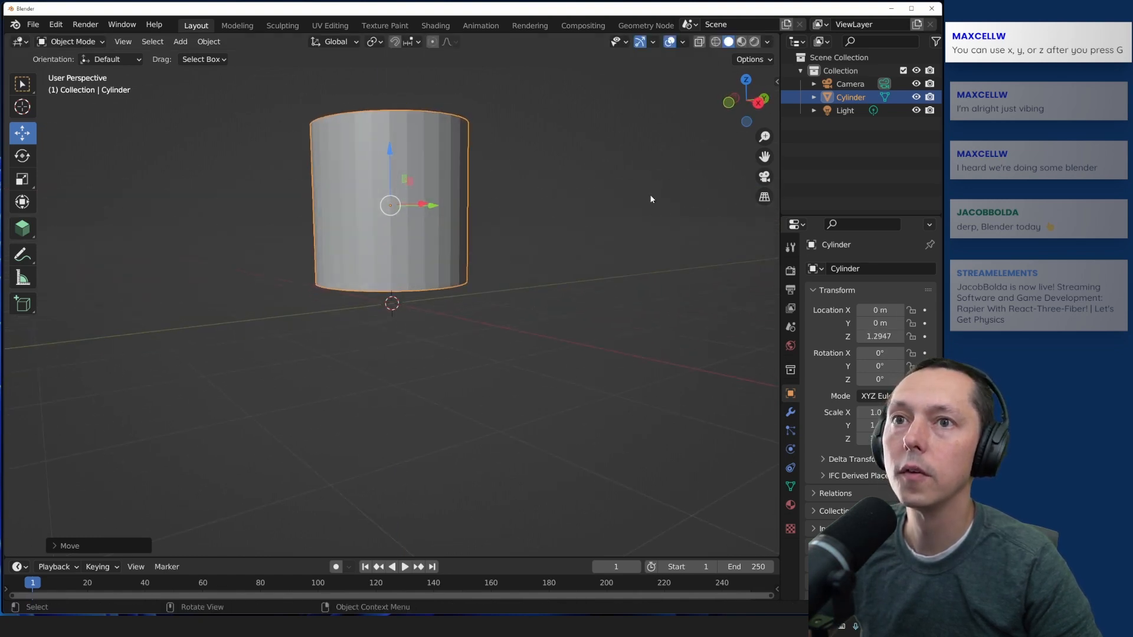
# Step: Show the cylinder's transform values in the viewport and set its Z location to 0 m
pyautogui.press('n')
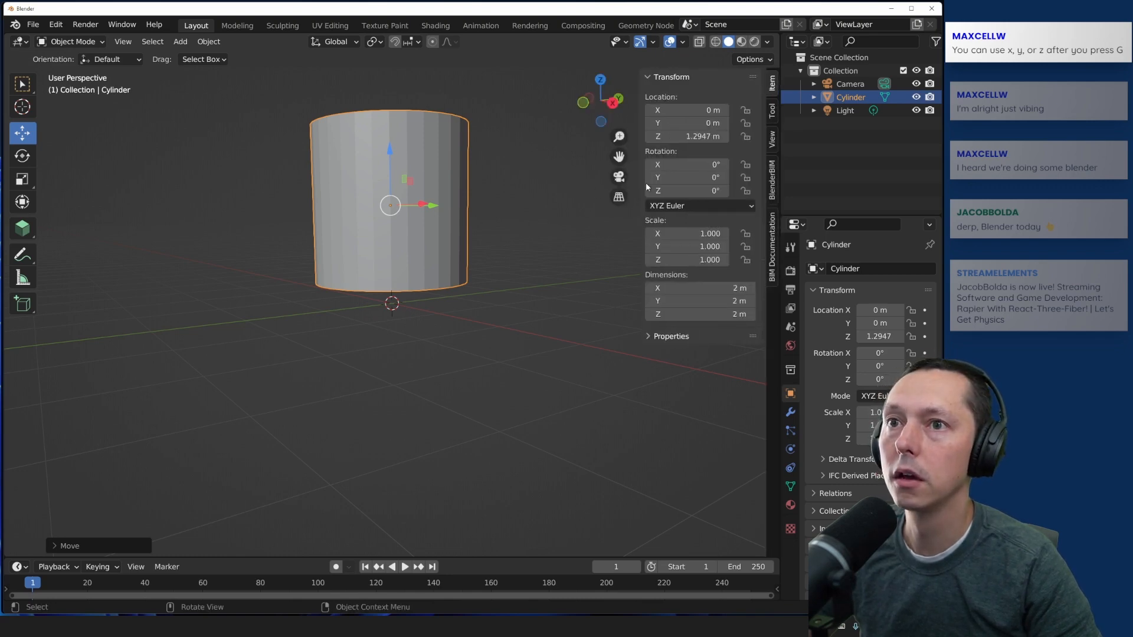
pyautogui.doubleClick(688, 136)
pyautogui.write('0')
pyautogui.press('Return')
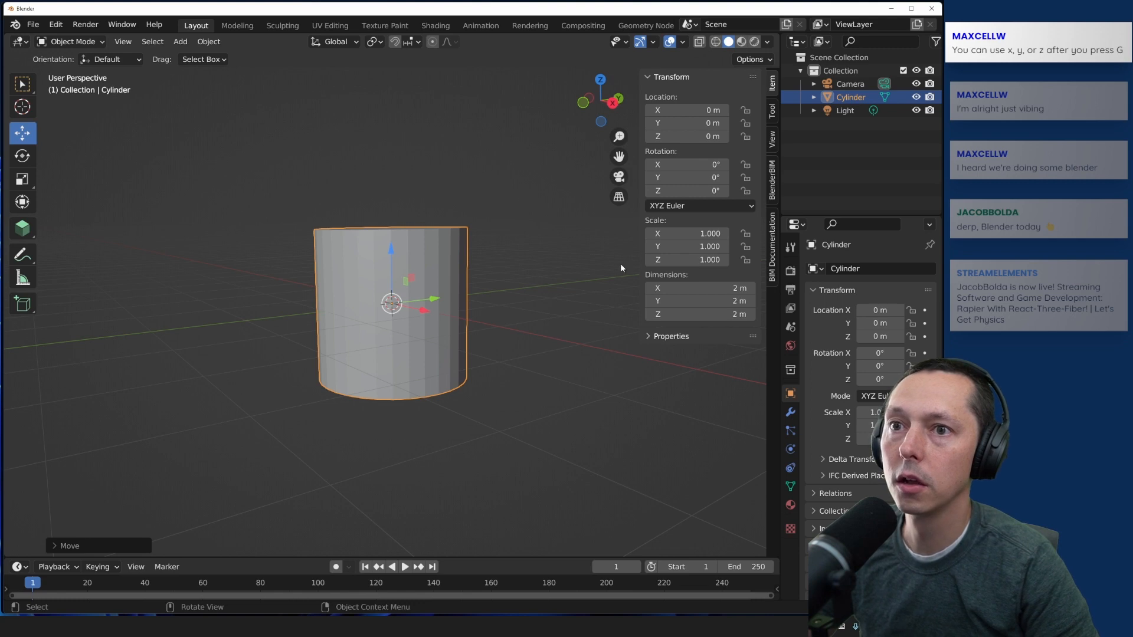
# Step: Set the cylinder's Z location to 1 m so its base rests on the ground plane
pyautogui.moveTo(594, 288); pyautogui.dragTo(527, 365, button='middle')
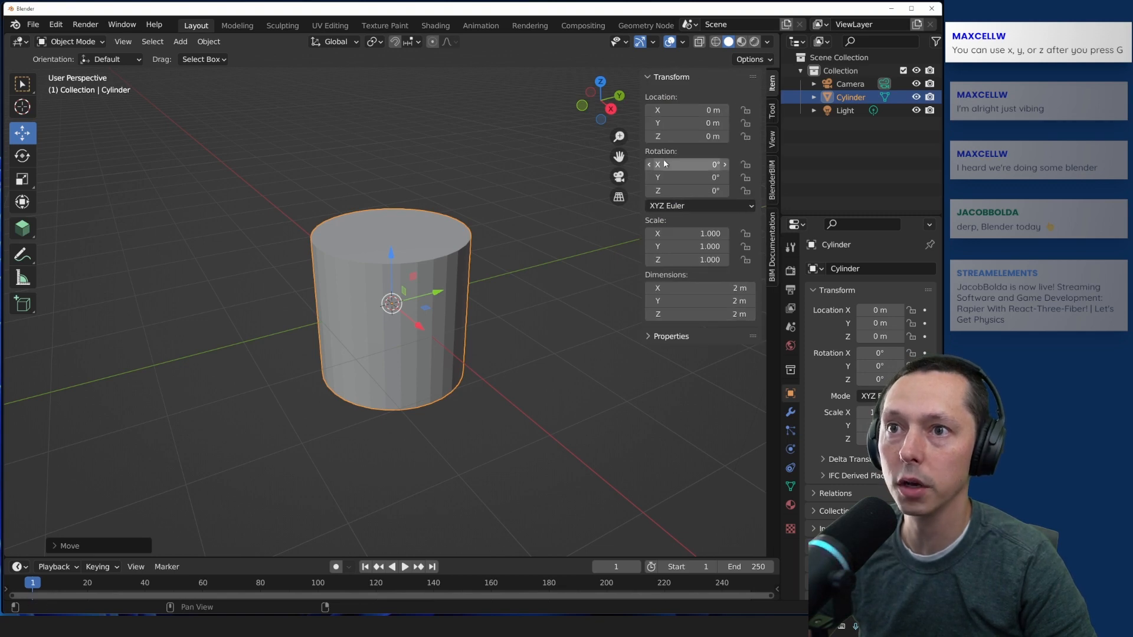
pyautogui.click(649, 336)
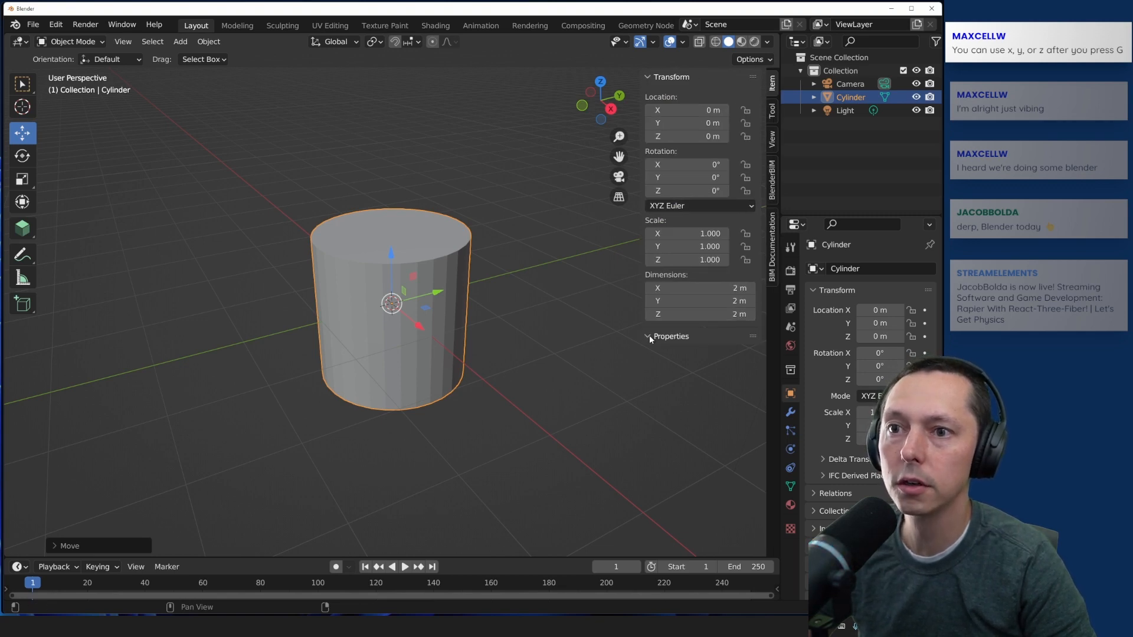
pyautogui.moveTo(581, 295); pyautogui.dragTo(582, 306, button='middle')
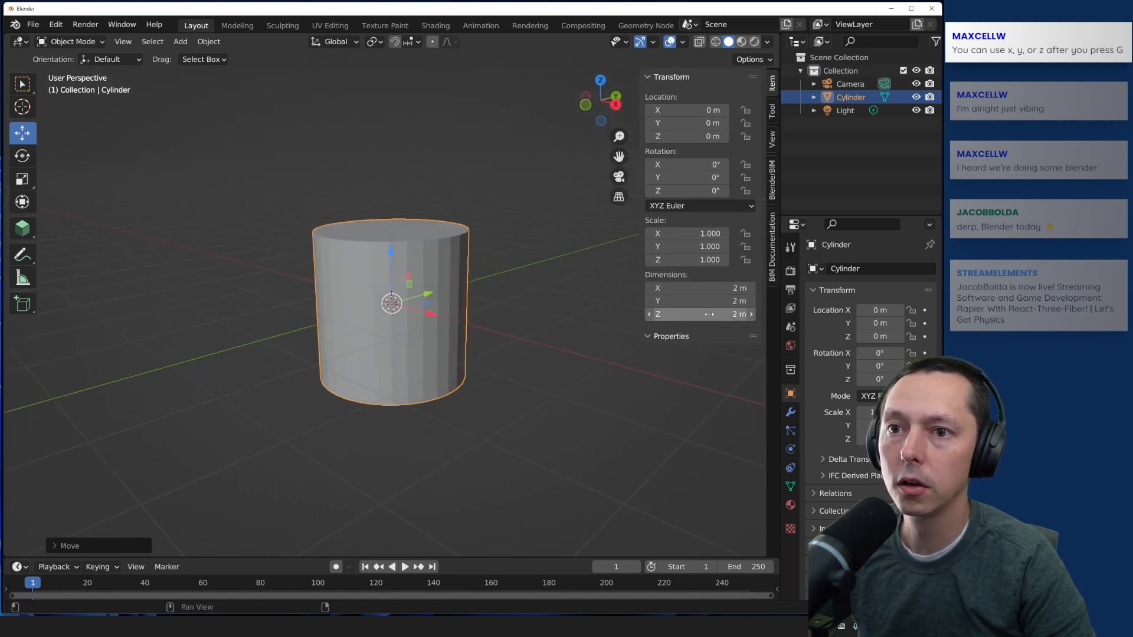
pyautogui.click(703, 135)
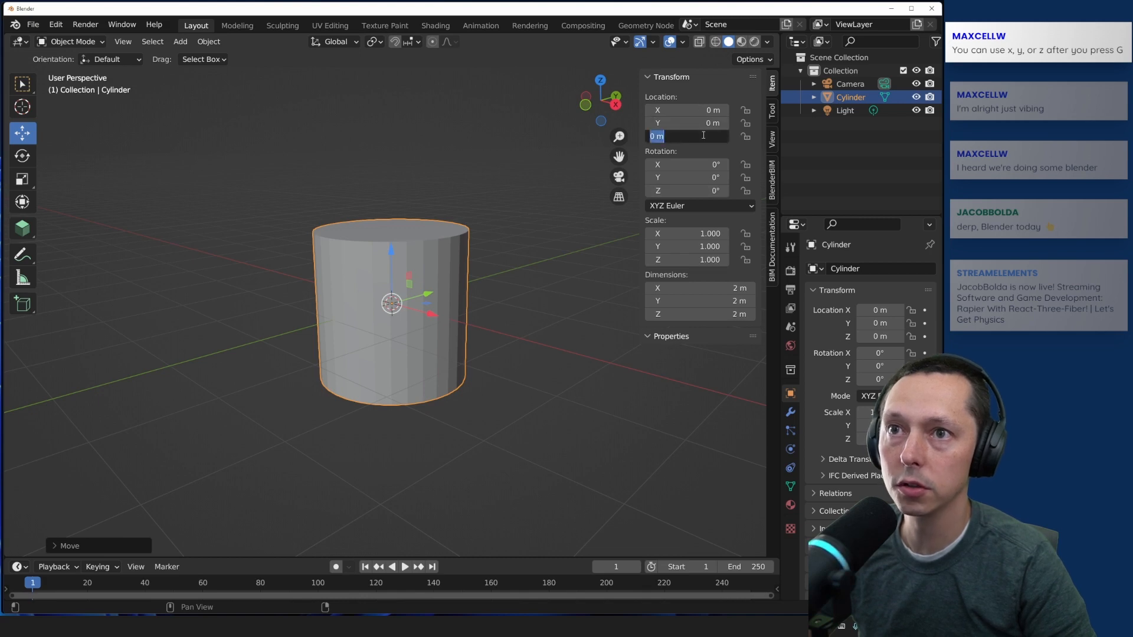
pyautogui.write('1')
pyautogui.press('Return')
# Step: Deselect the first cylinder and add a second cylinder mesh at the world origin
pyautogui.moveTo(484, 373); pyautogui.dragTo(470, 423, button='middle')
pyautogui.click(176, 220)
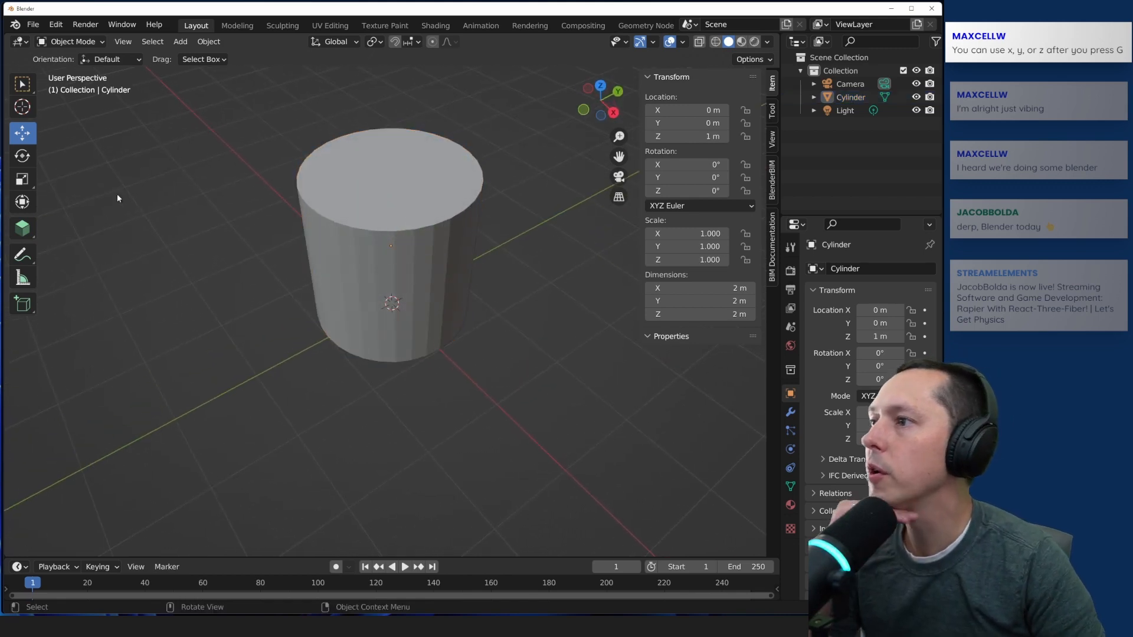
pyautogui.hotkey('shift', 'a')
pyautogui.moveTo(123, 227)
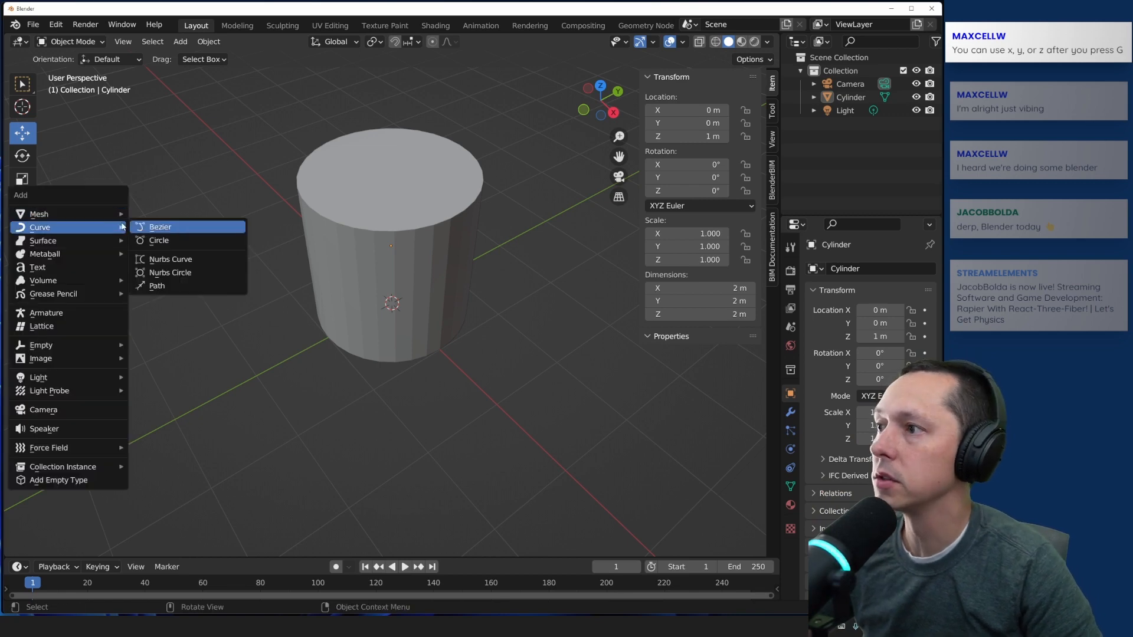
pyautogui.moveTo(90, 295)
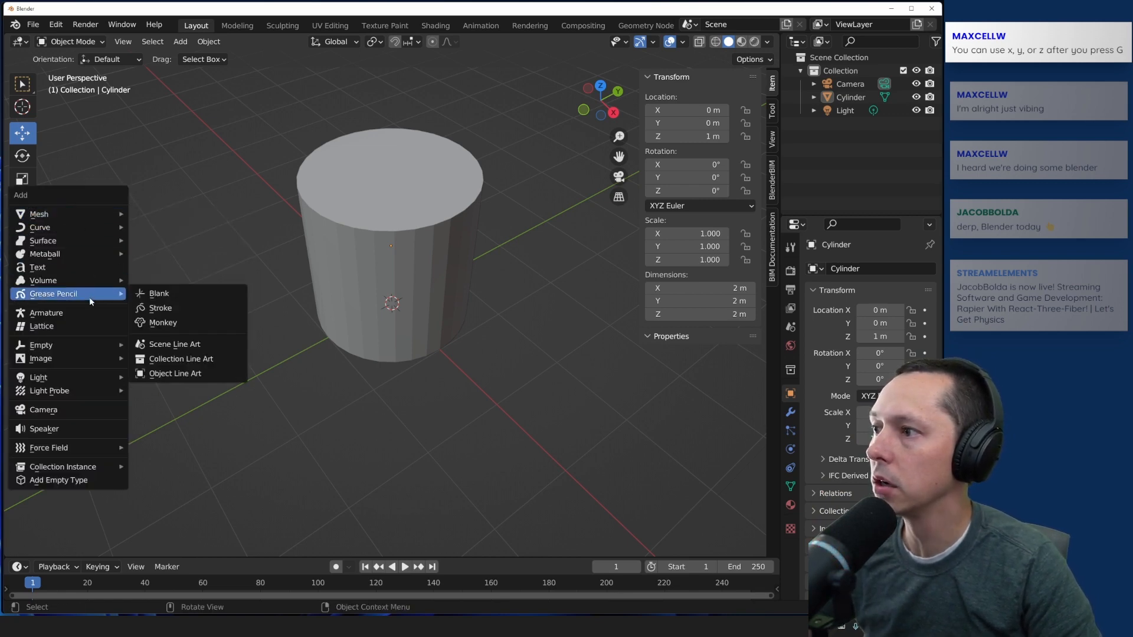
pyautogui.moveTo(62, 223)
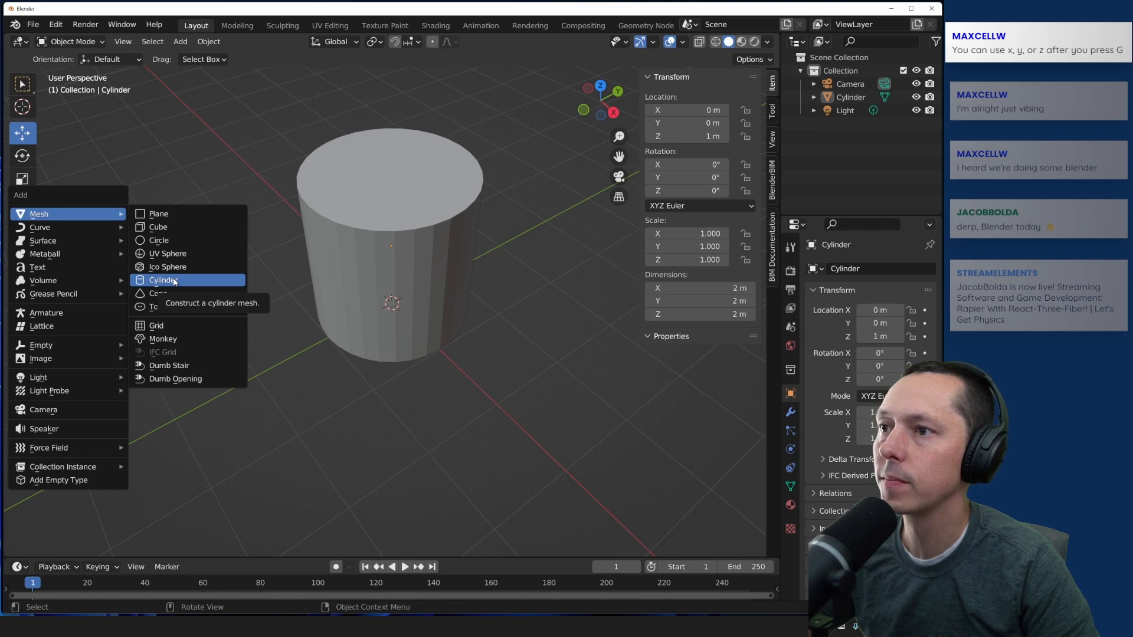
pyautogui.click(175, 281)
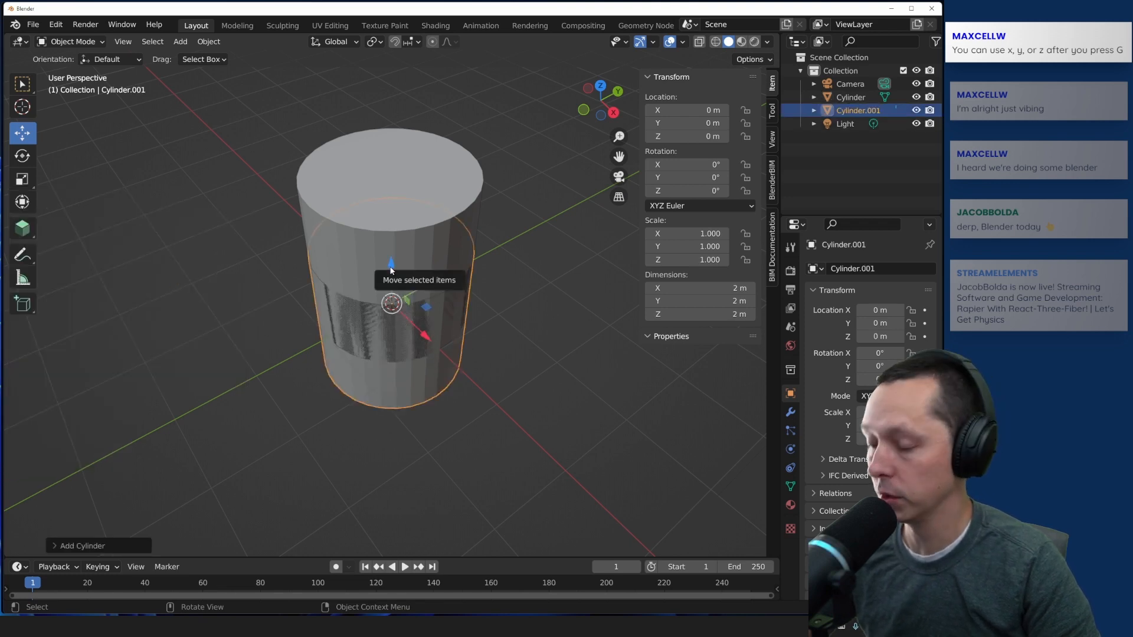
# Step: Scale the second cylinder uniformly to about 0.907 and move it up along Z to about 1.28 m
pyautogui.press('s')
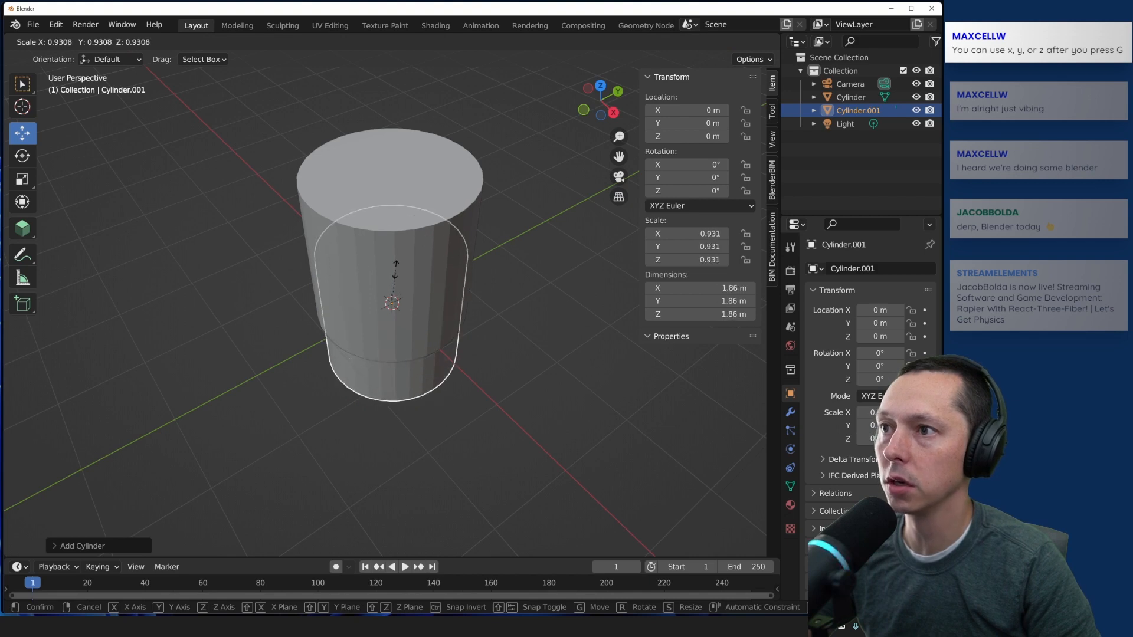
pyautogui.click(395, 270)
pyautogui.press('g')
pyautogui.press('z')
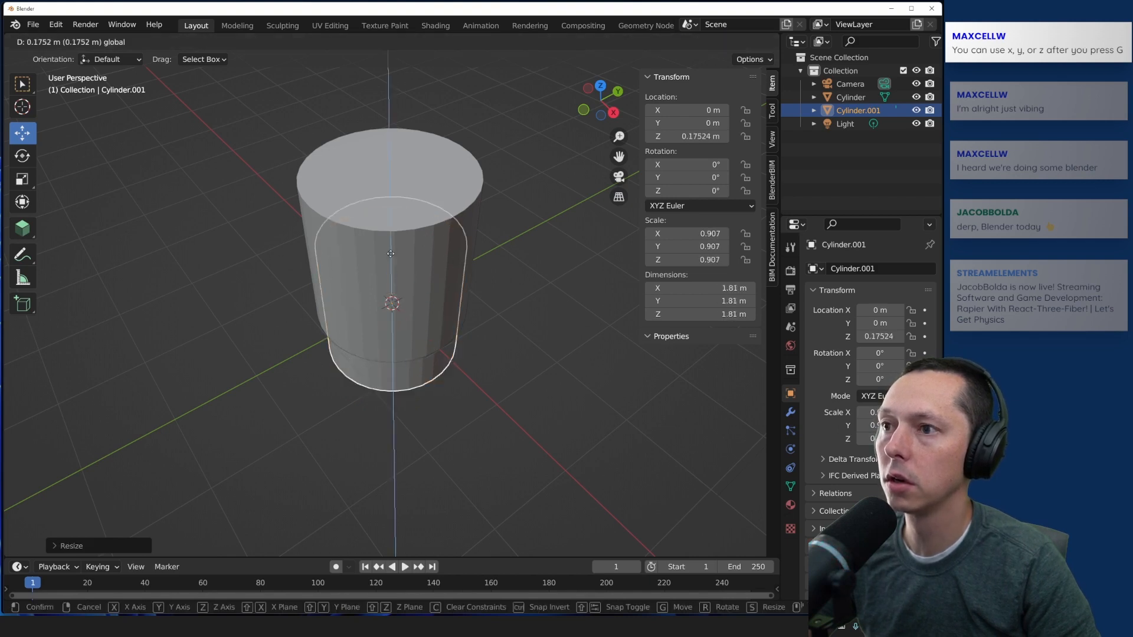
pyautogui.click(398, 189)
pyautogui.moveTo(271, 292); pyautogui.dragTo(241, 259, button='middle')
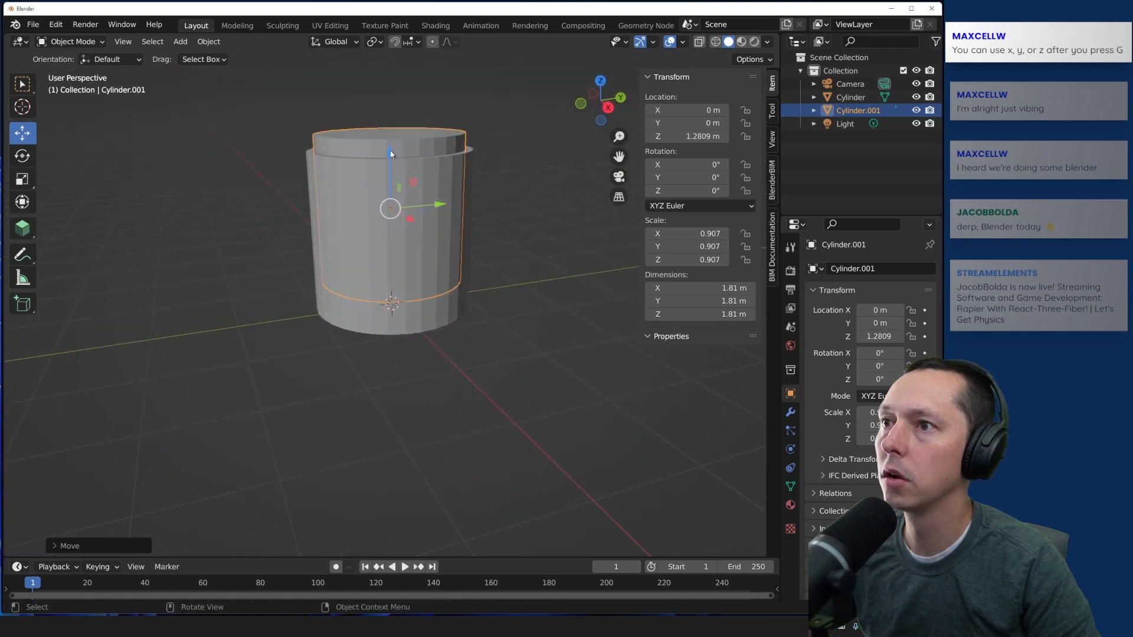
# Step: Set the second cylinder's Z dimension to 2 m
pyautogui.click(709, 315)
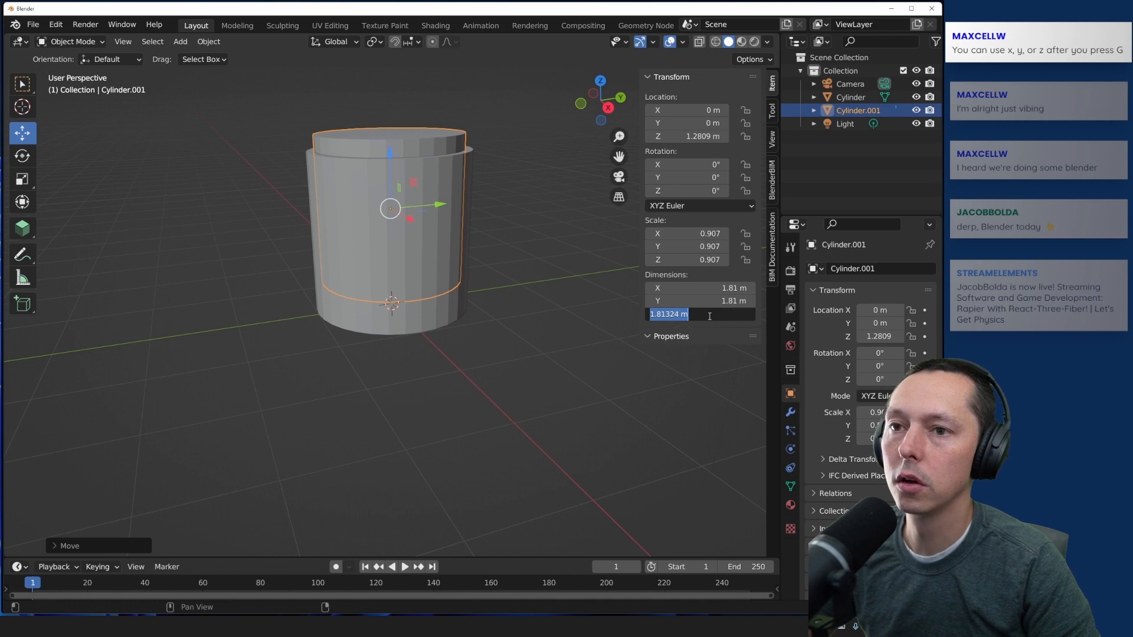
pyautogui.write('2')
pyautogui.press('Return')
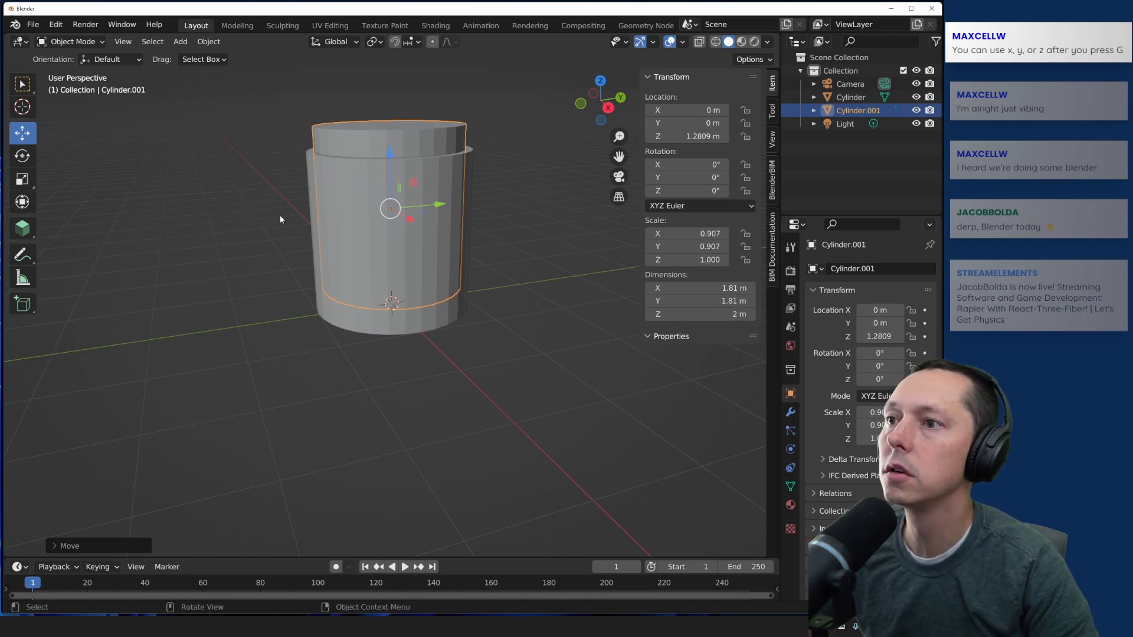
pyautogui.moveTo(252, 298); pyautogui.dragTo(249, 325, button='middle')
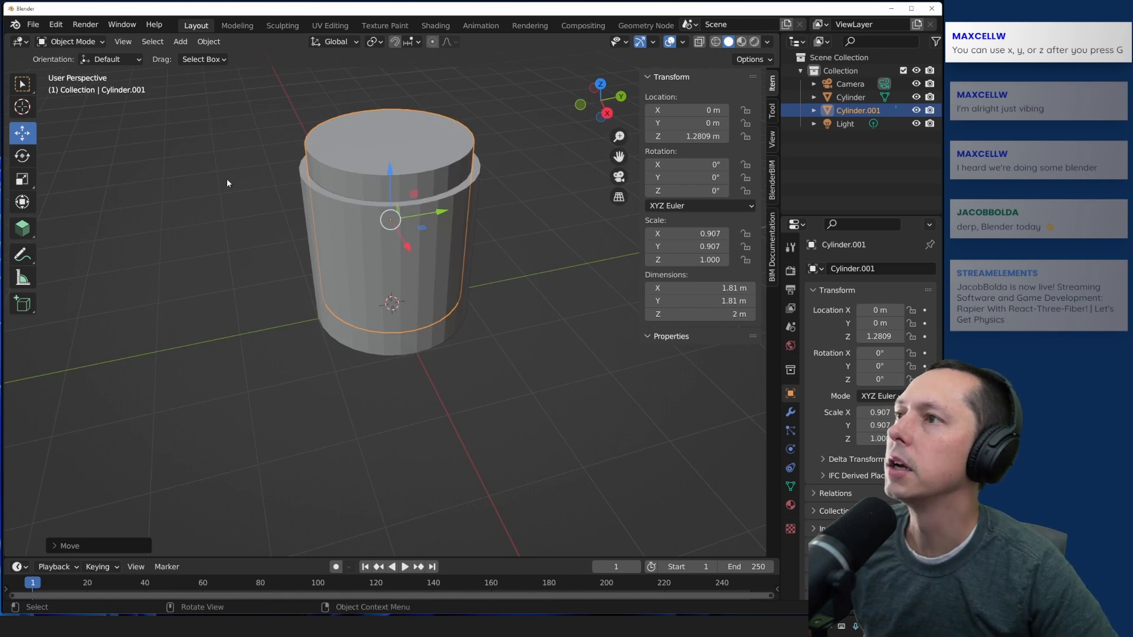
# Step: Look through the Object operations available for the smaller cylinder, including Set Origin, Transform and Clear
pyautogui.click(209, 42)
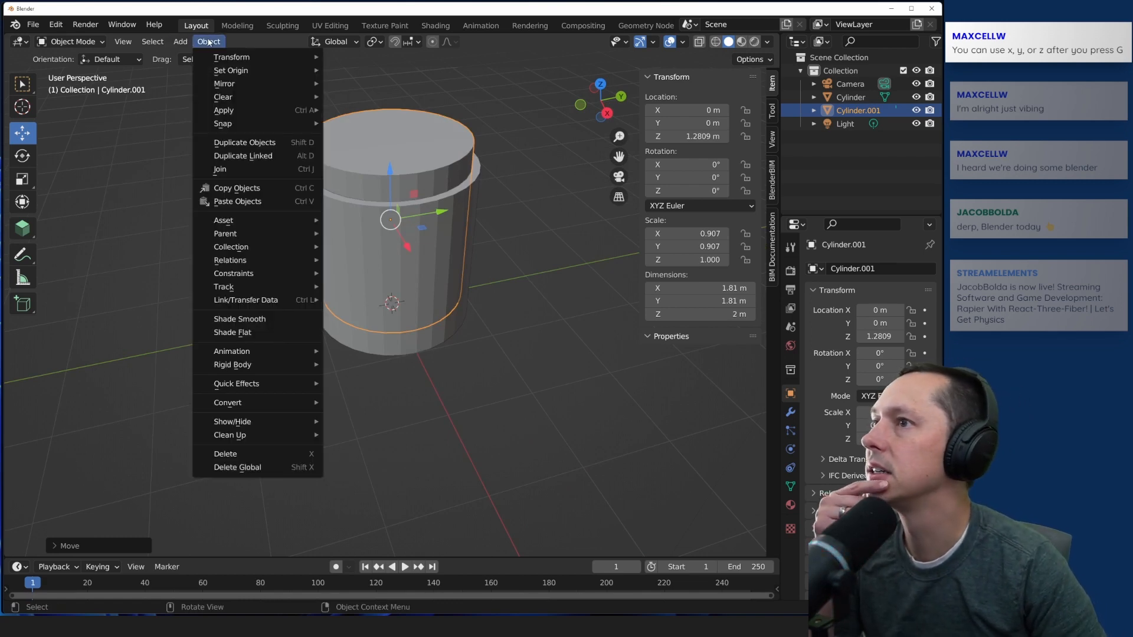
pyautogui.moveTo(232, 71)
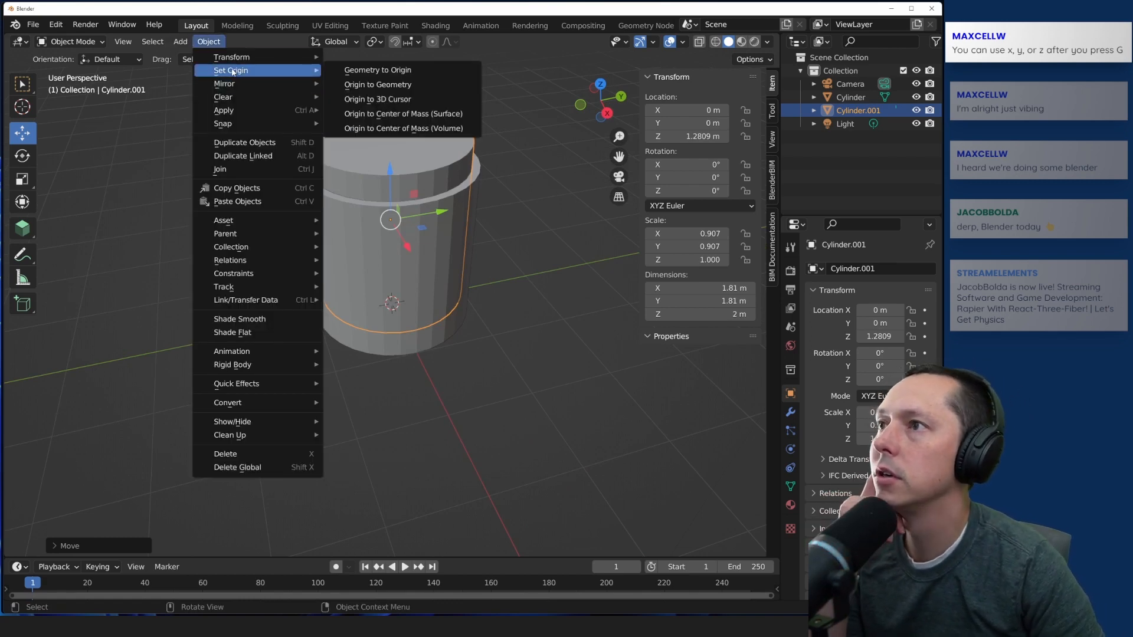
pyautogui.moveTo(177, 43)
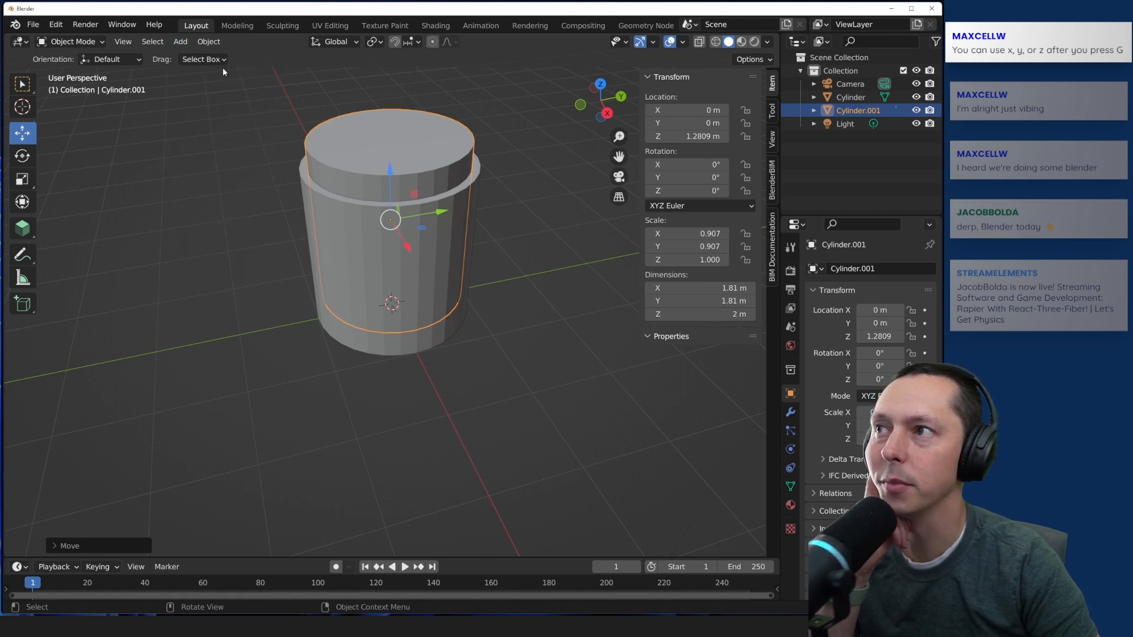
pyautogui.click(180, 41)
pyautogui.moveTo(194, 56)
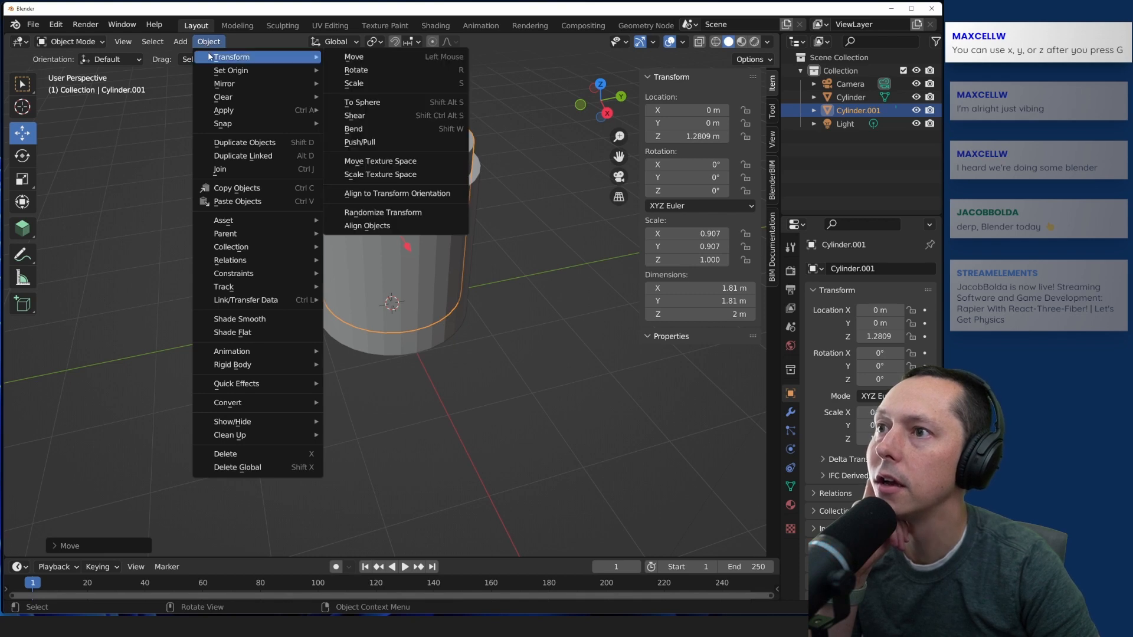
pyautogui.moveTo(211, 95)
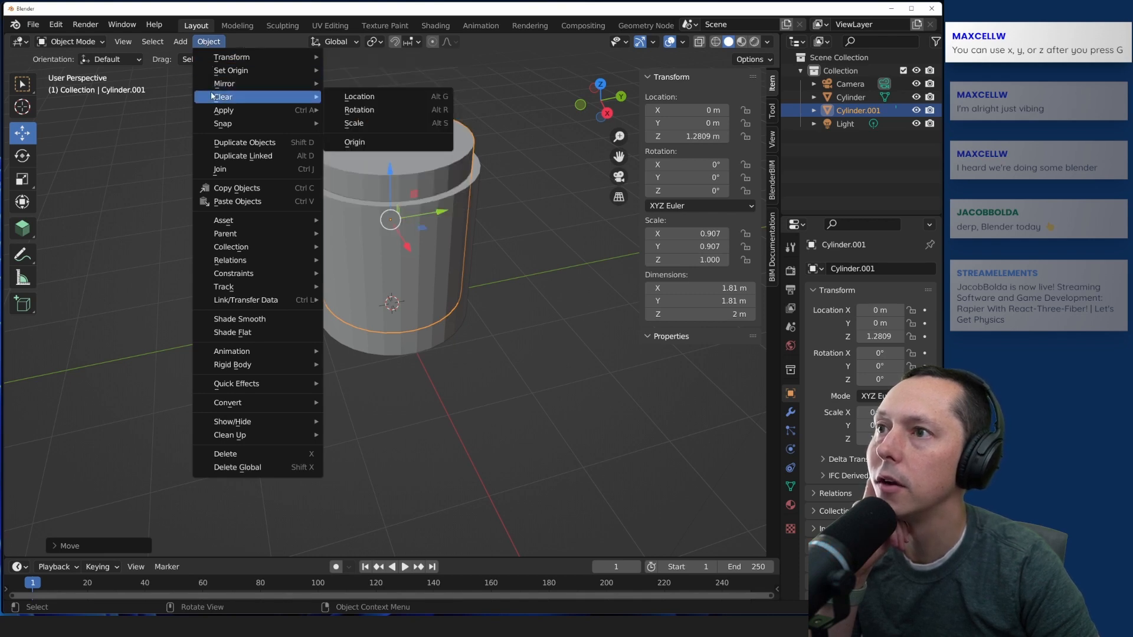
pyautogui.click(124, 252)
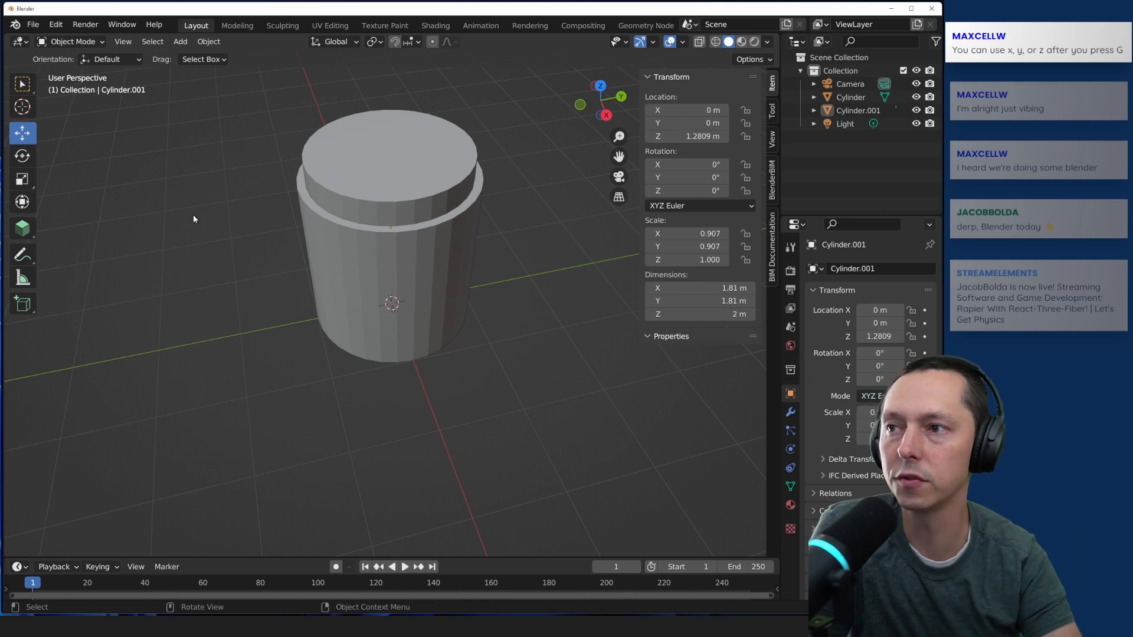
pyautogui.click(344, 189)
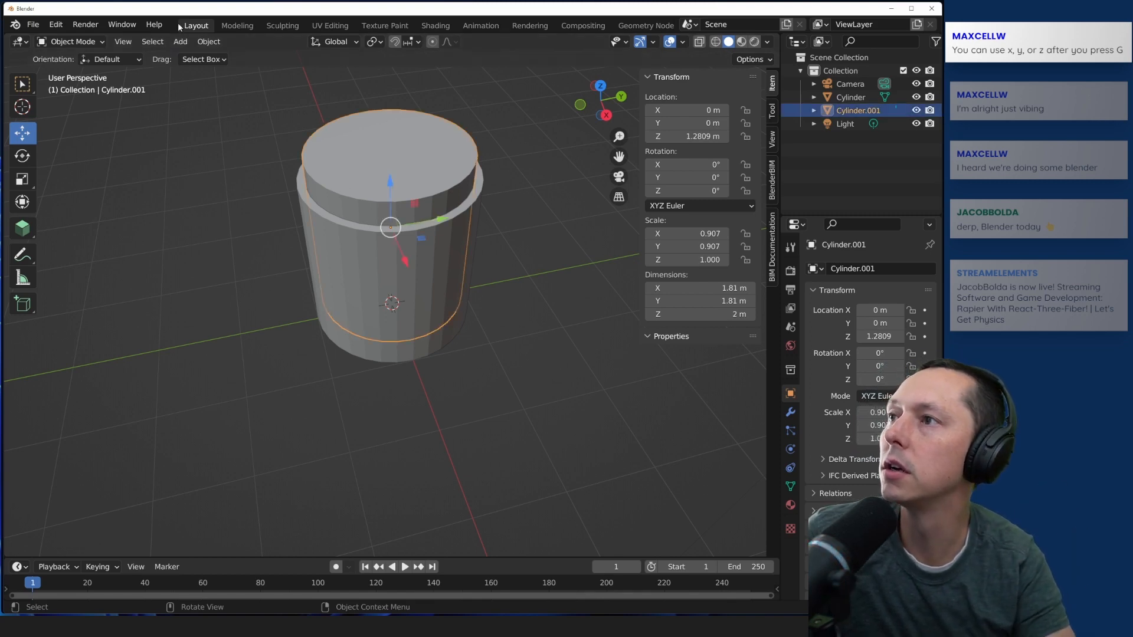
pyautogui.click(203, 41)
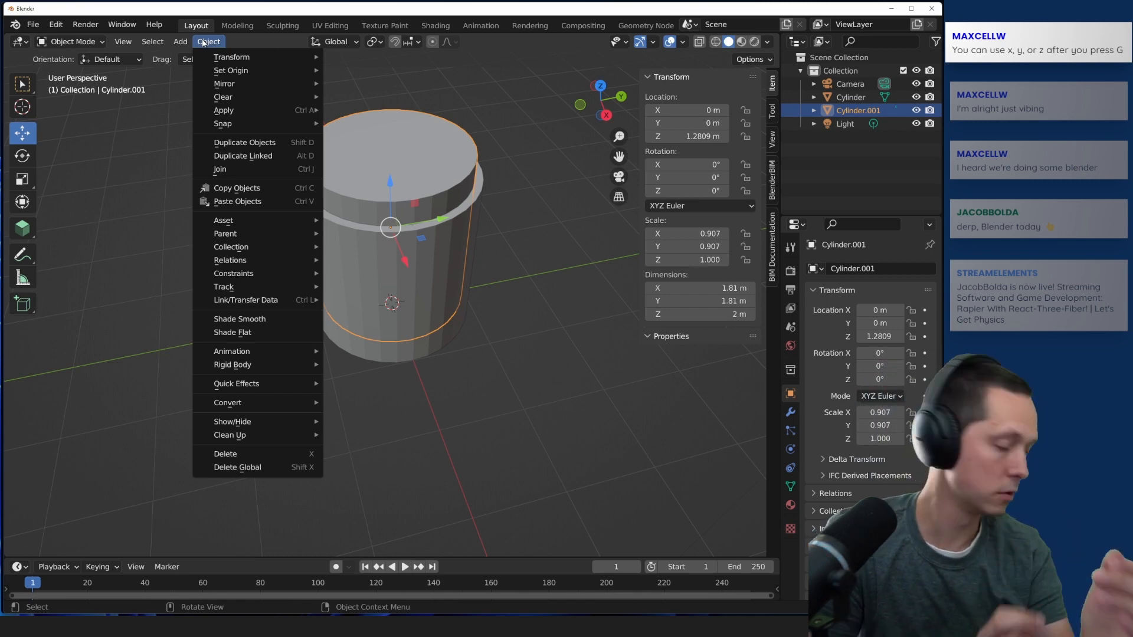
pyautogui.moveTo(260, 57)
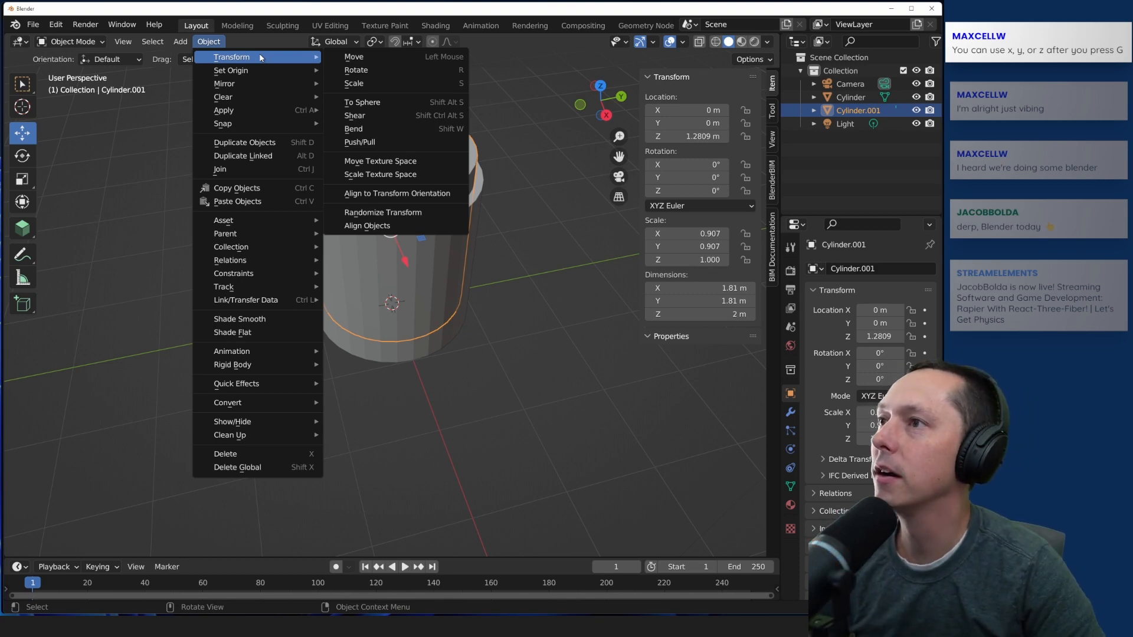
pyautogui.moveTo(260, 96)
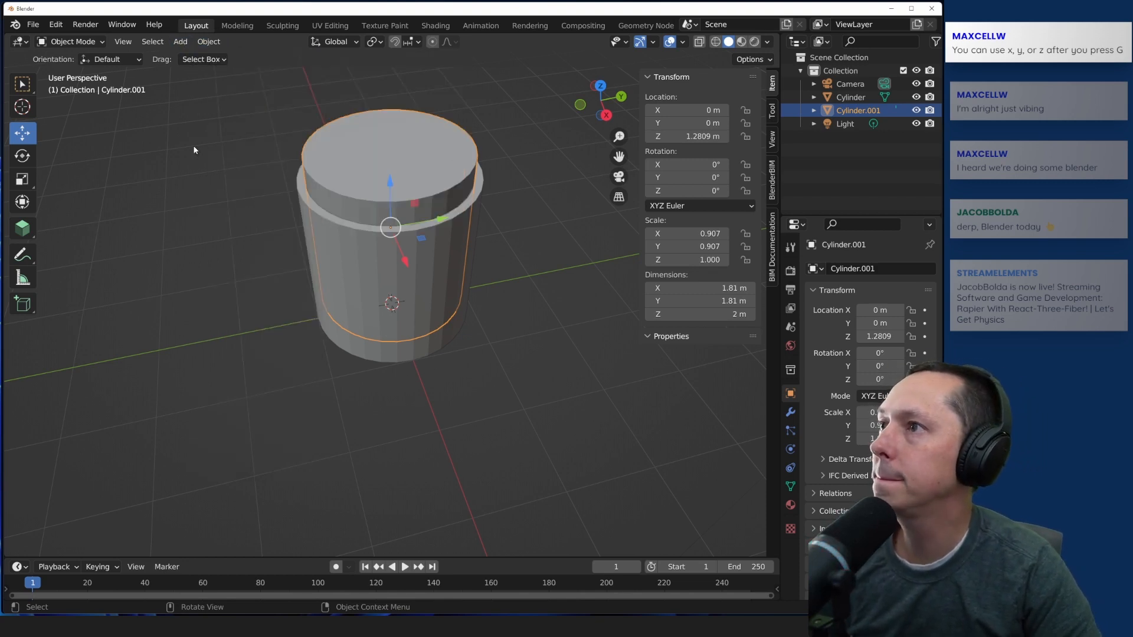
# Step: Put the smaller cylinder into Edit Mode and look through the Edge and Mesh operations
pyautogui.click(73, 41)
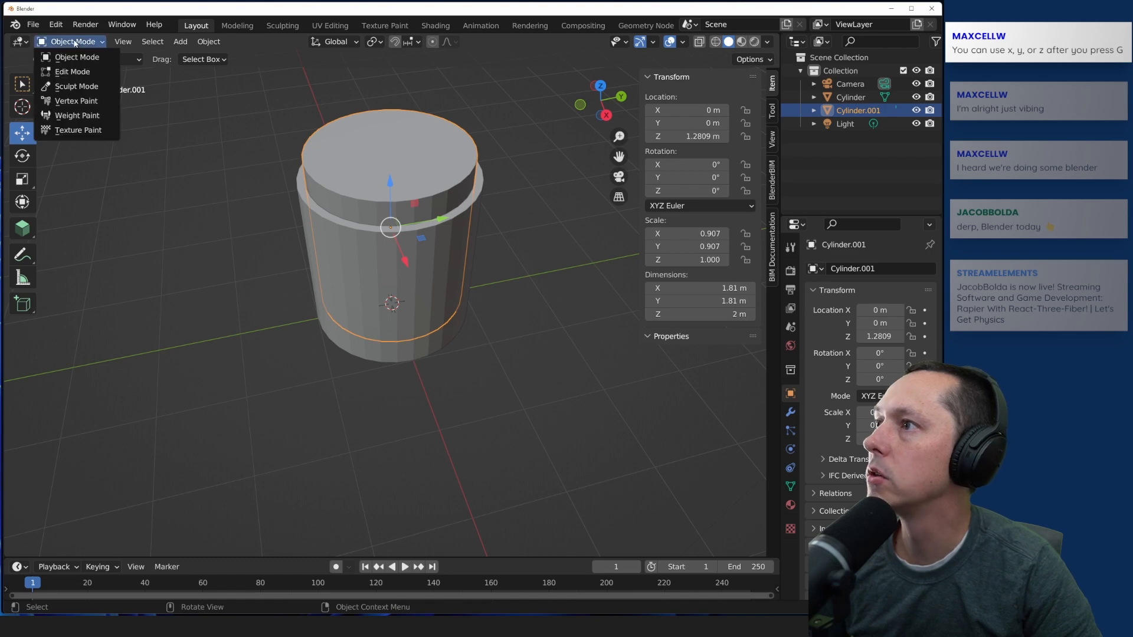
pyautogui.click(72, 72)
pyautogui.click(324, 43)
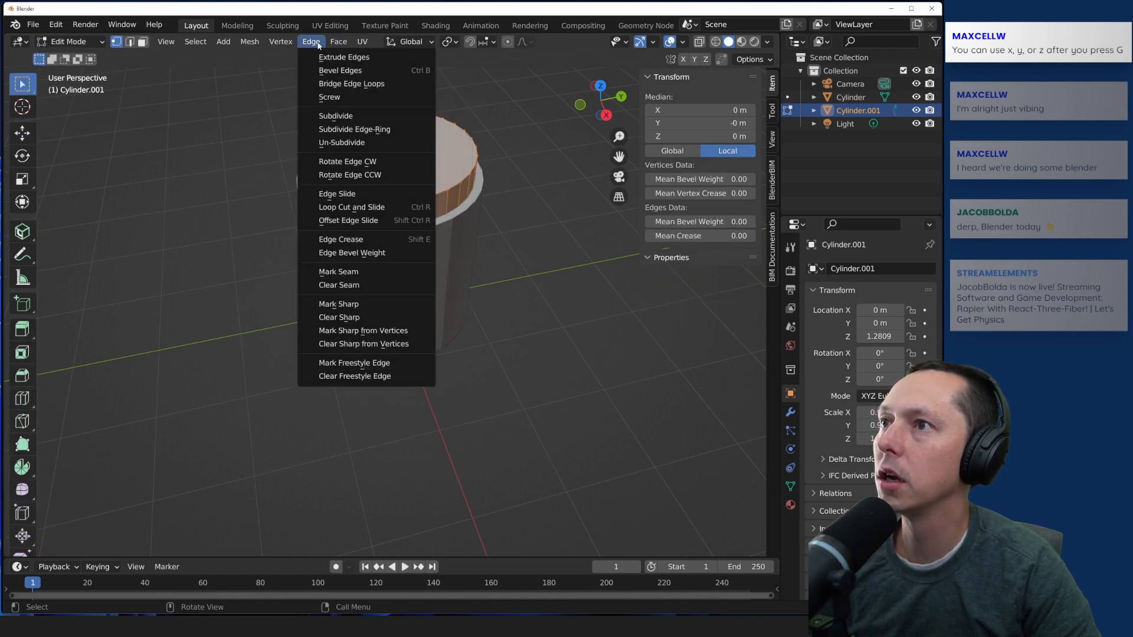
pyautogui.moveTo(288, 46)
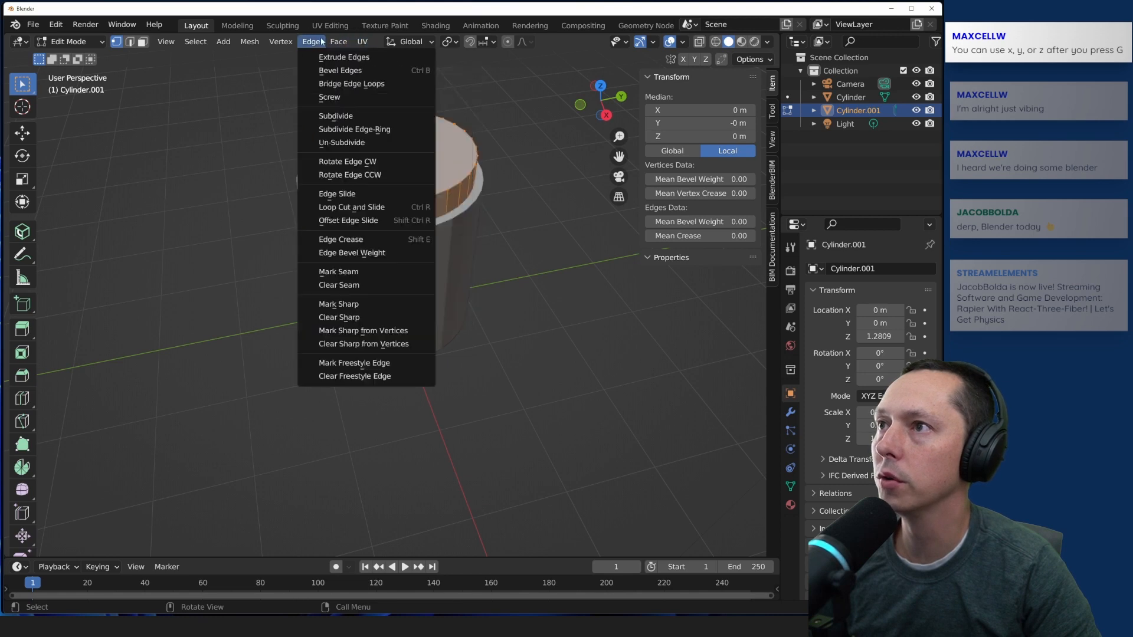
pyautogui.moveTo(328, 45)
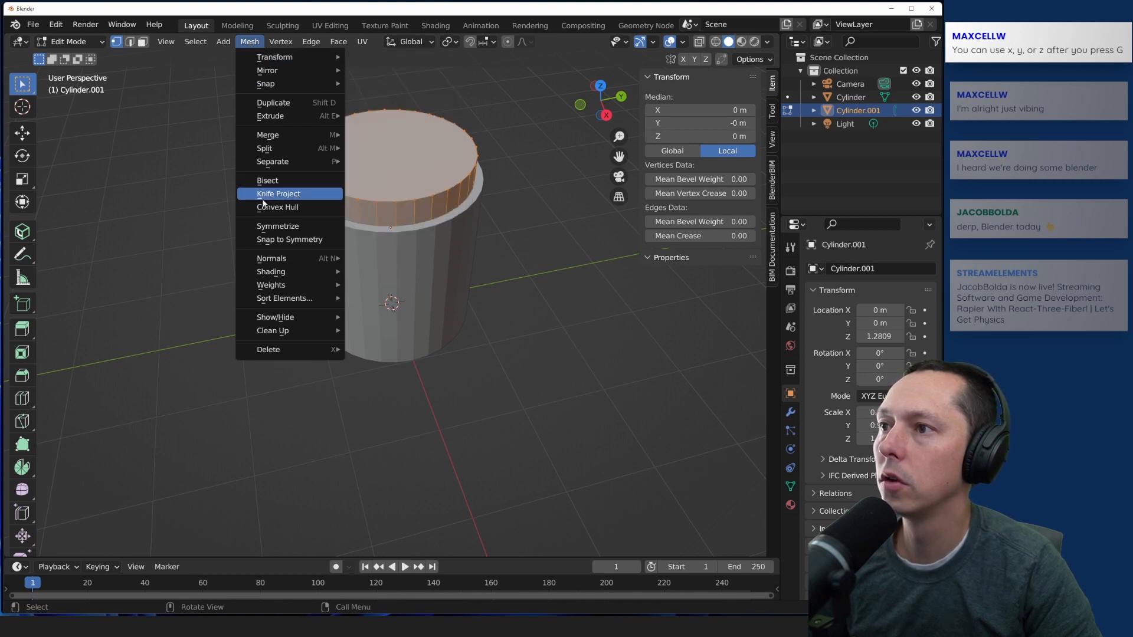
pyautogui.moveTo(277, 150)
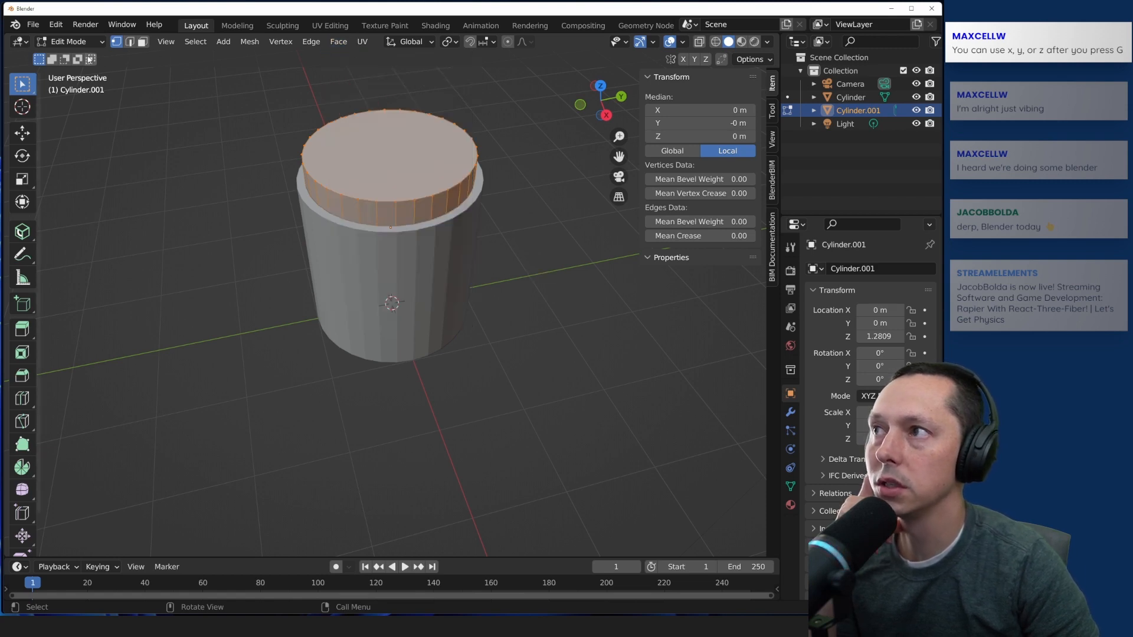
# Step: Return to Object Mode and examine the remaining Object operations, including Collection, Apply, Relations and Track
pyautogui.click(59, 42)
pyautogui.click(70, 58)
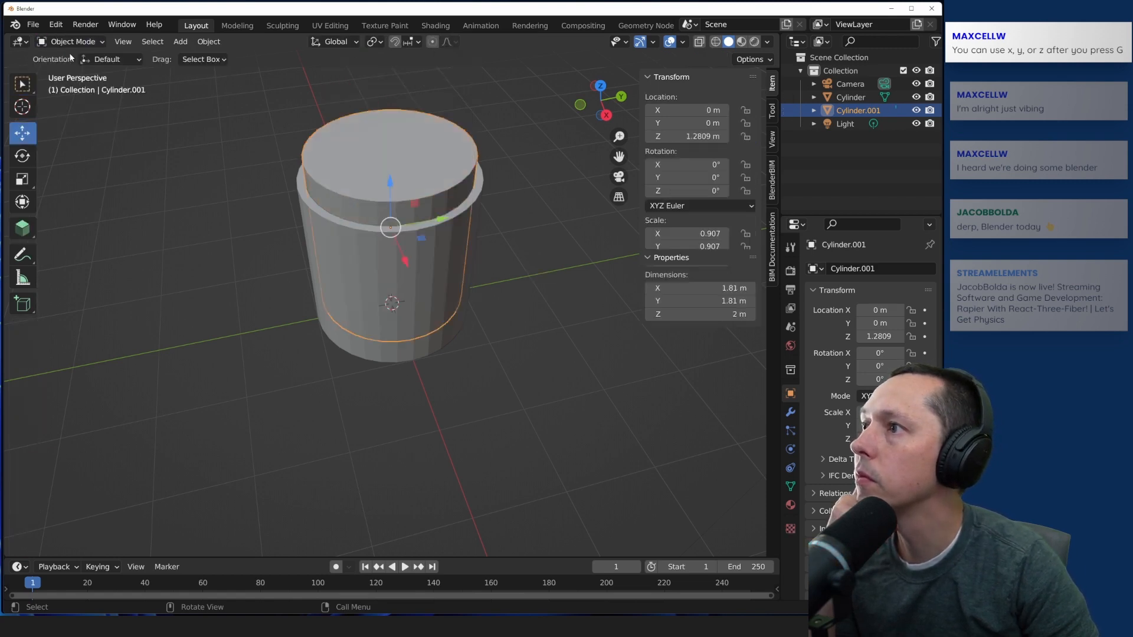
pyautogui.click(209, 42)
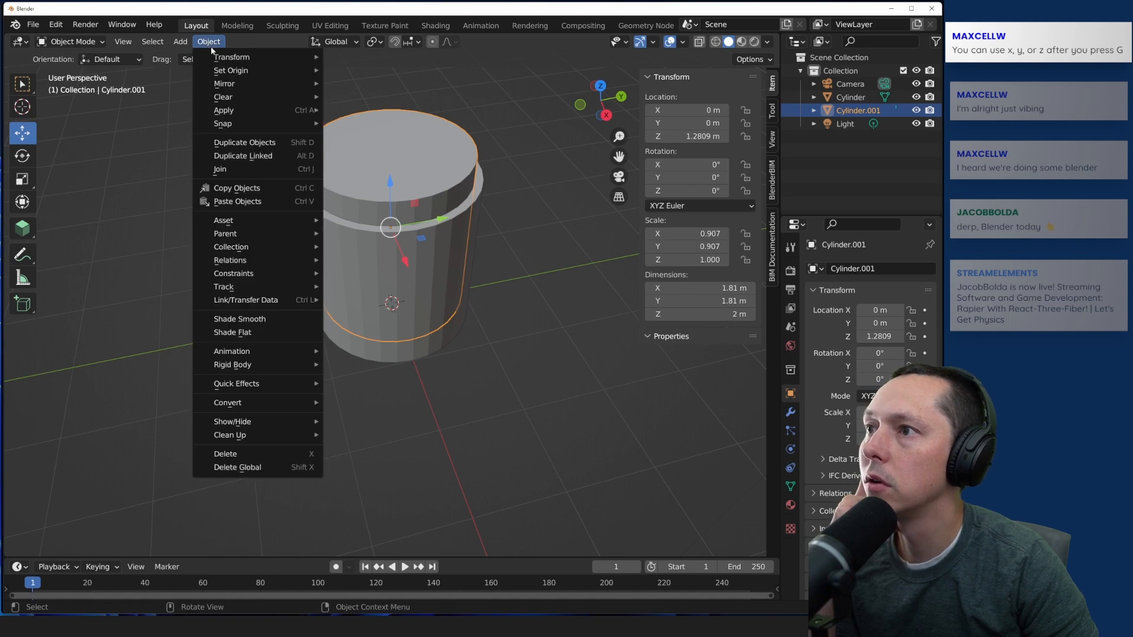
pyautogui.moveTo(262, 381)
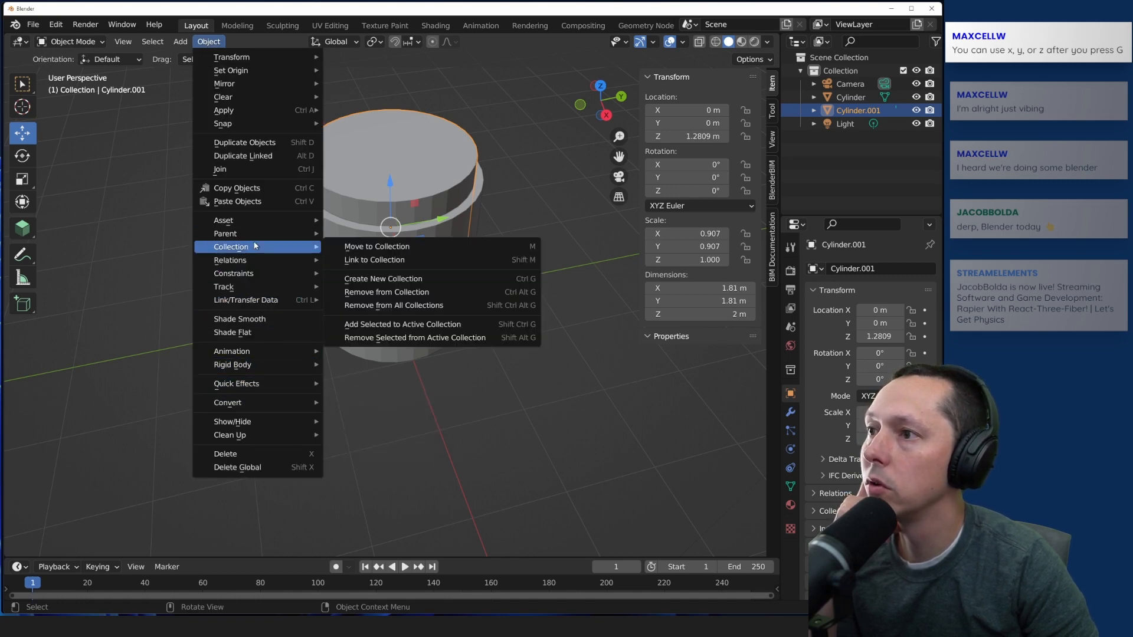
pyautogui.moveTo(251, 83)
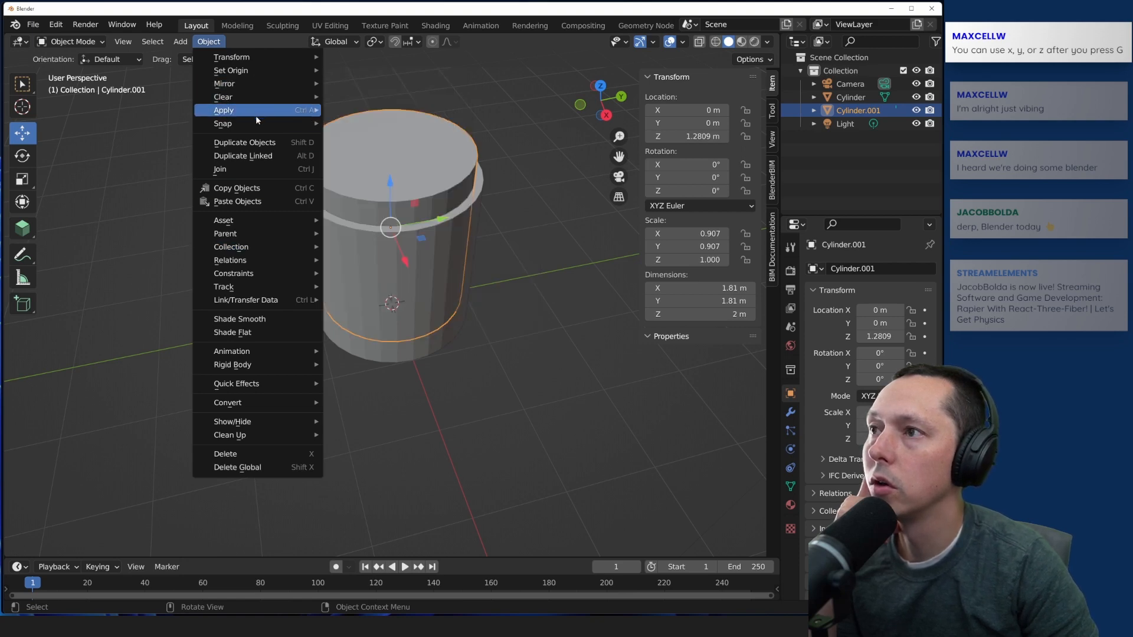
pyautogui.moveTo(255, 127)
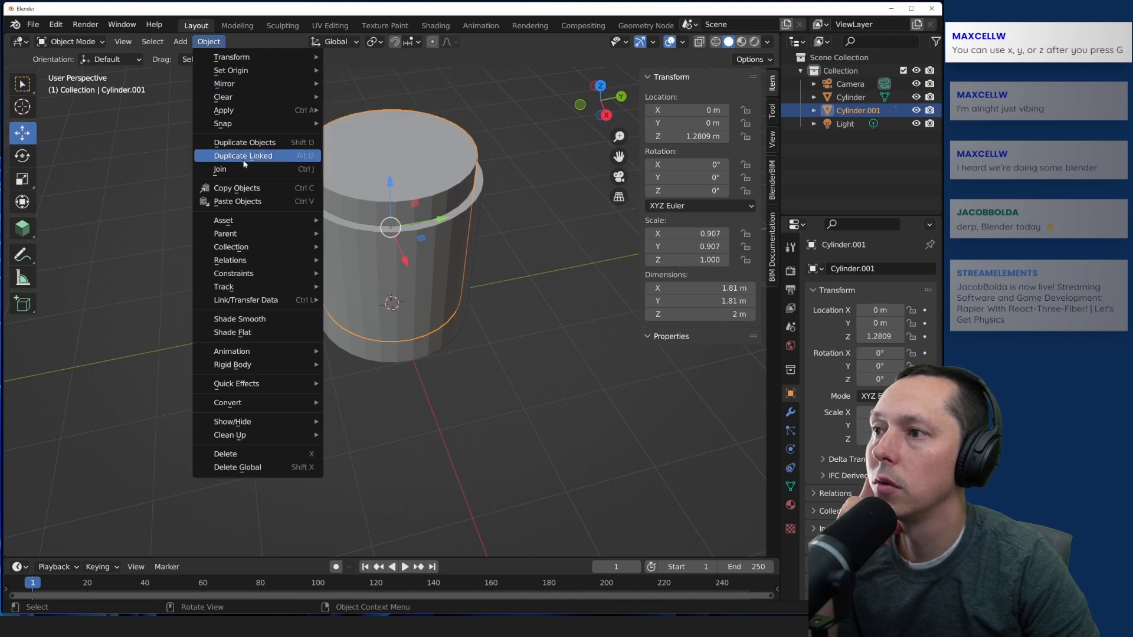
pyautogui.moveTo(247, 231)
pyautogui.moveTo(247, 262)
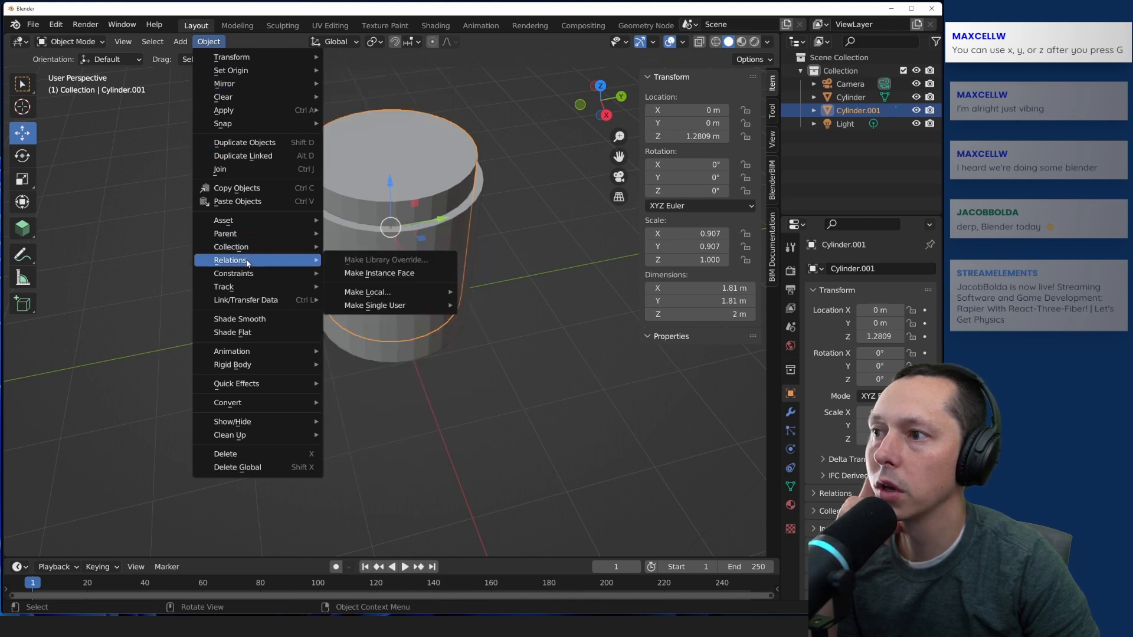
pyautogui.moveTo(247, 289)
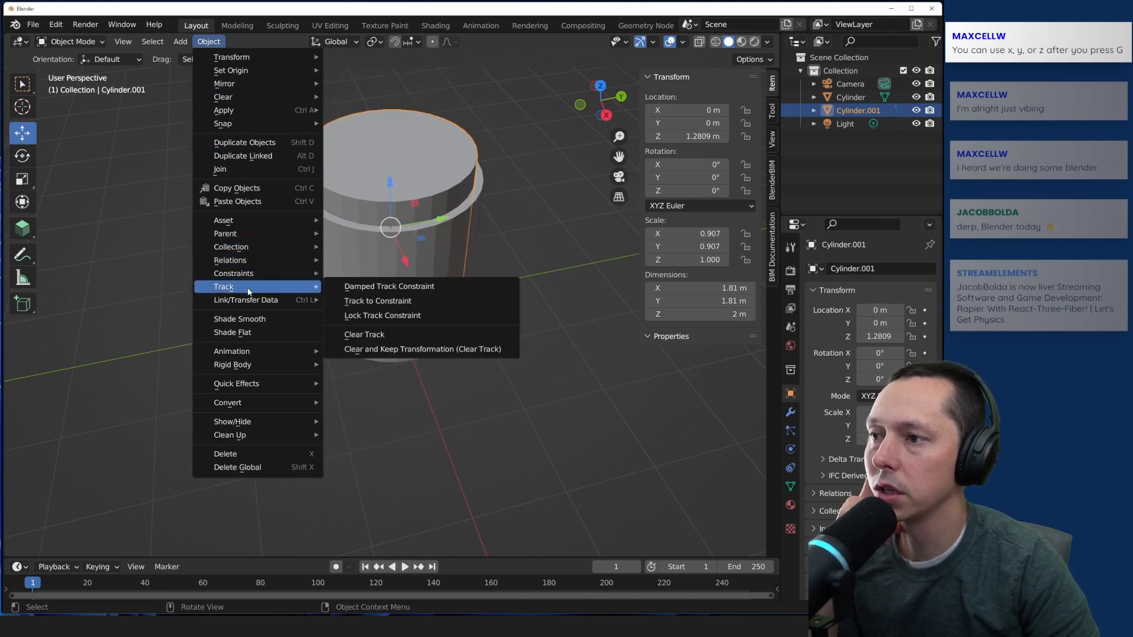
pyautogui.moveTo(263, 352)
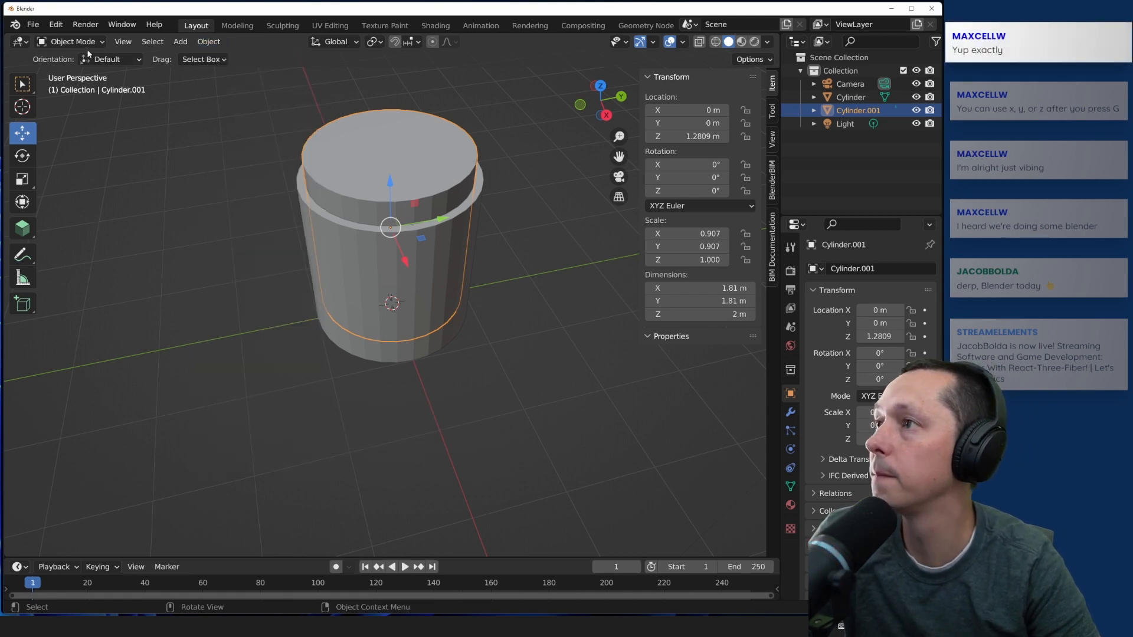
# Step: Switch the smaller cylinder to Edit Mode
pyautogui.click(71, 42)
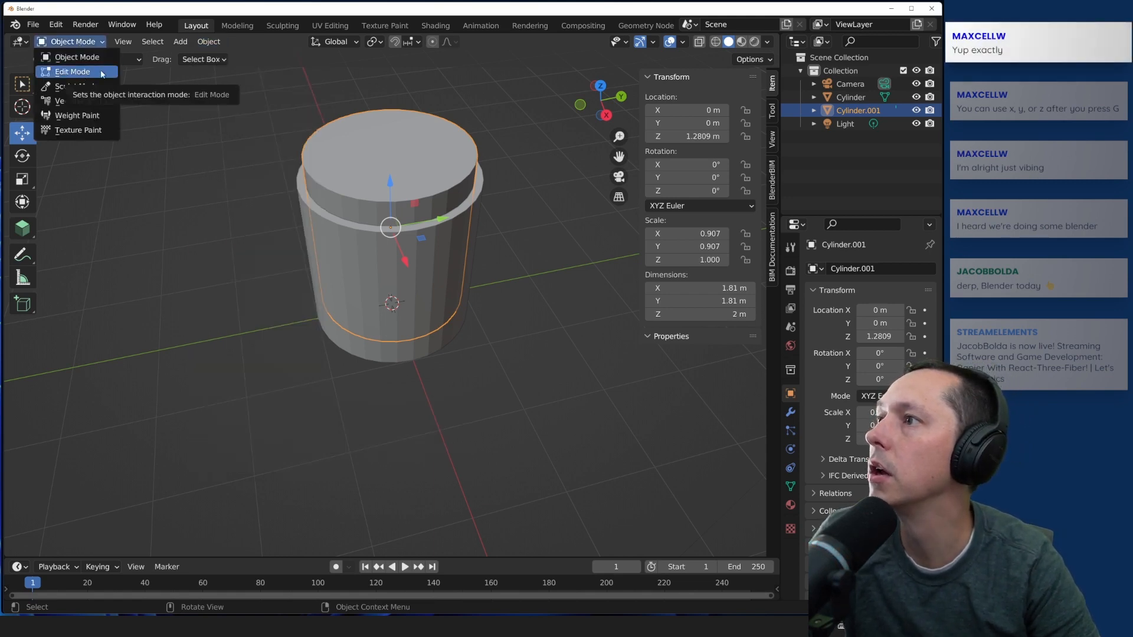
pyautogui.click(69, 42)
pyautogui.click(70, 43)
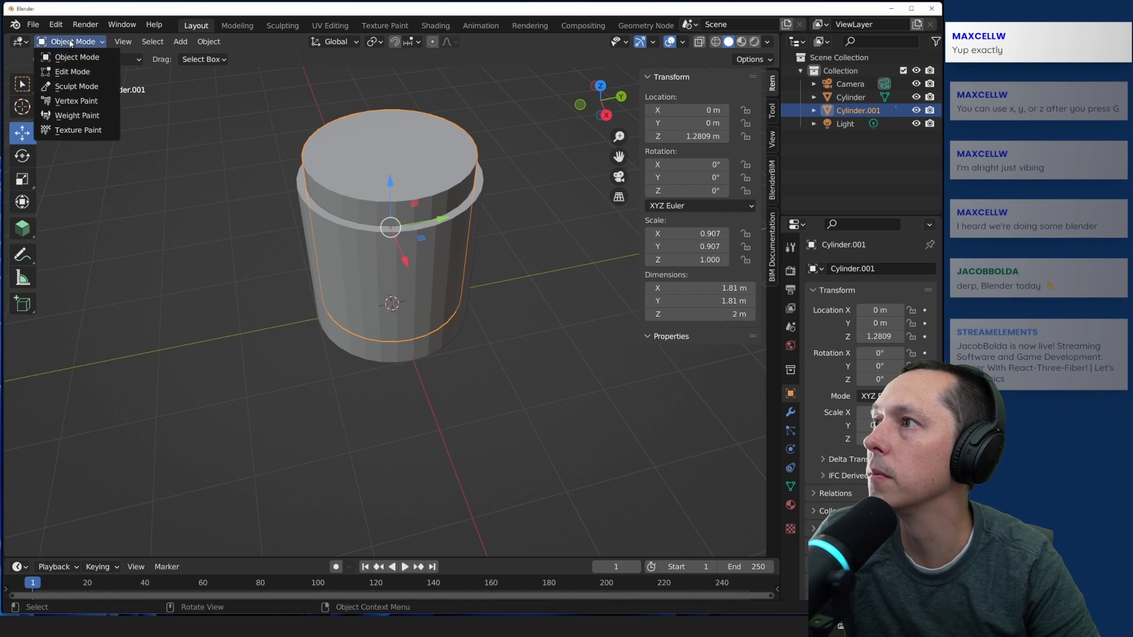
pyautogui.click(79, 71)
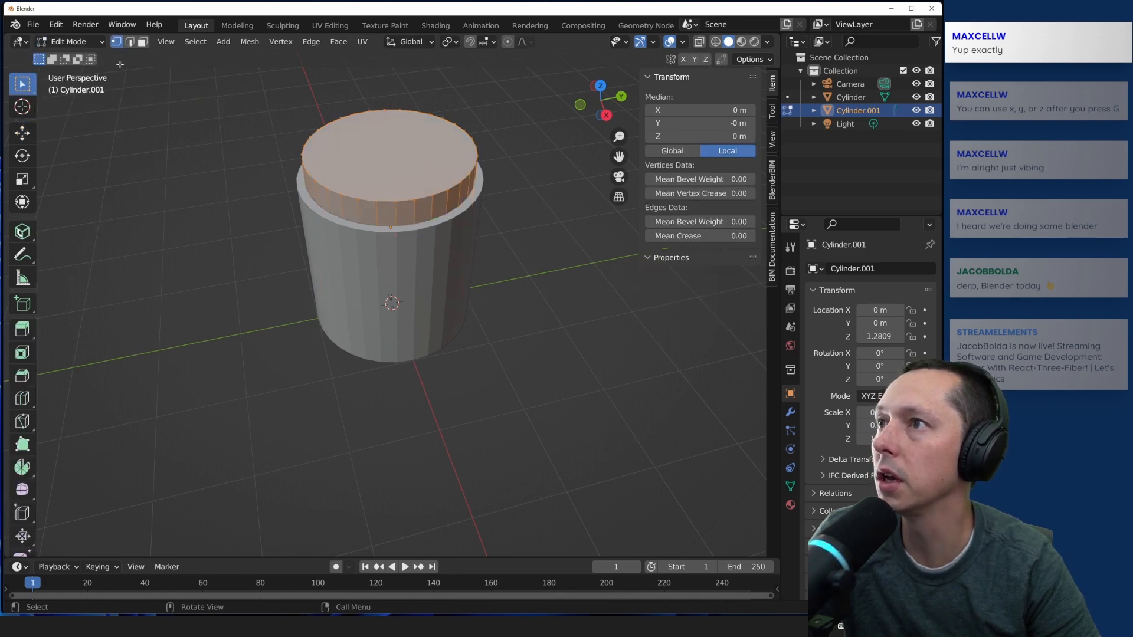
# Step: Check the Sculpting workspace briefly and switch to the Modeling workspace for editing the smaller cylinder
pyautogui.click(265, 28)
pyautogui.moveTo(247, 292); pyautogui.dragTo(247, 321, button='middle')
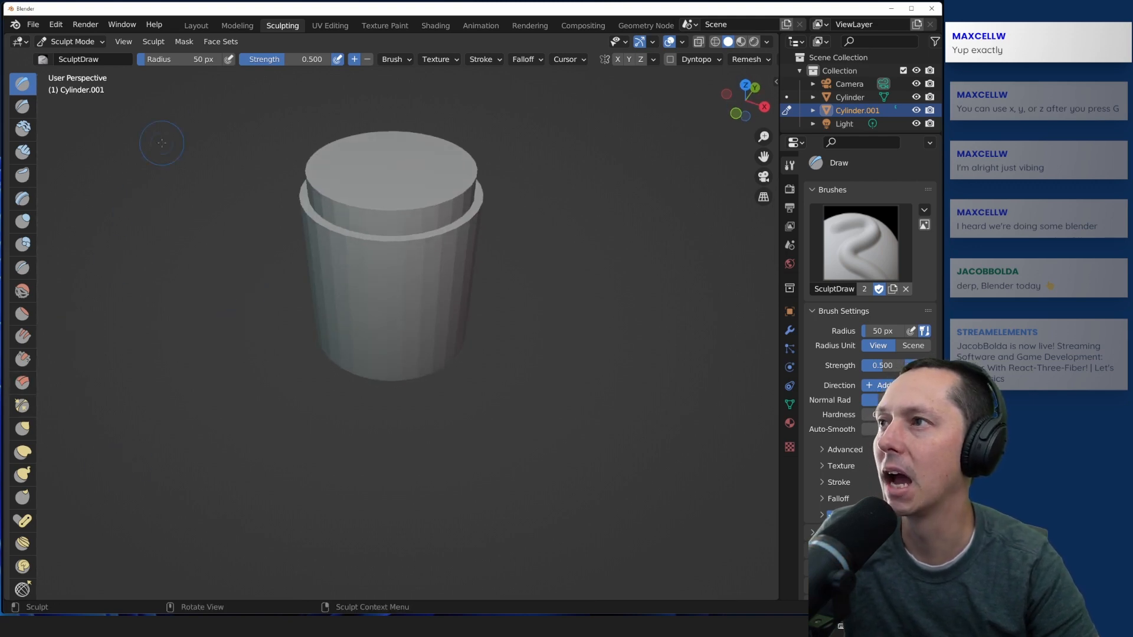
pyautogui.click(236, 25)
pyautogui.scroll(5, 430, 222)
pyautogui.moveTo(425, 263); pyautogui.dragTo(500, 248, button='middle')
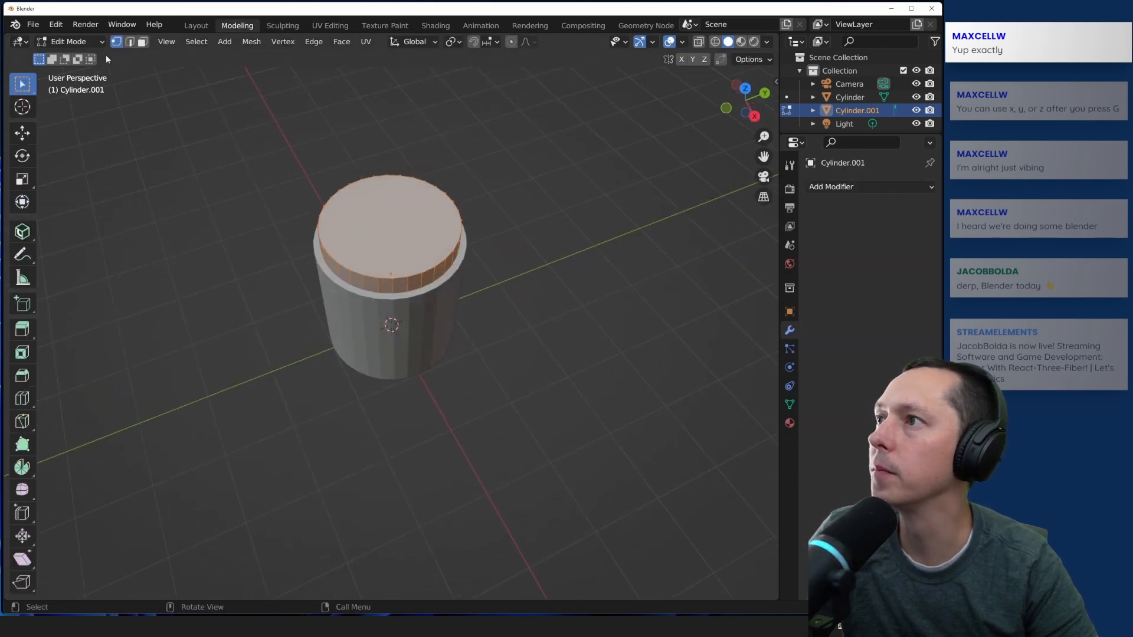
# Step: Look through the View operations and deselect all geometry of the smaller cylinder
pyautogui.click(167, 42)
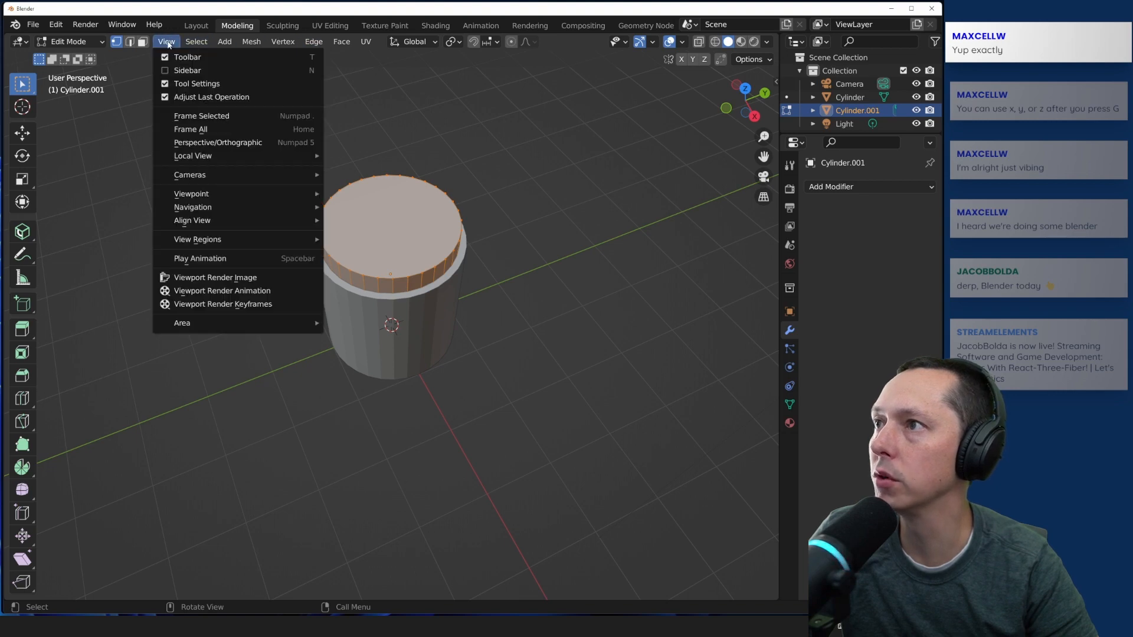
pyautogui.moveTo(188, 43)
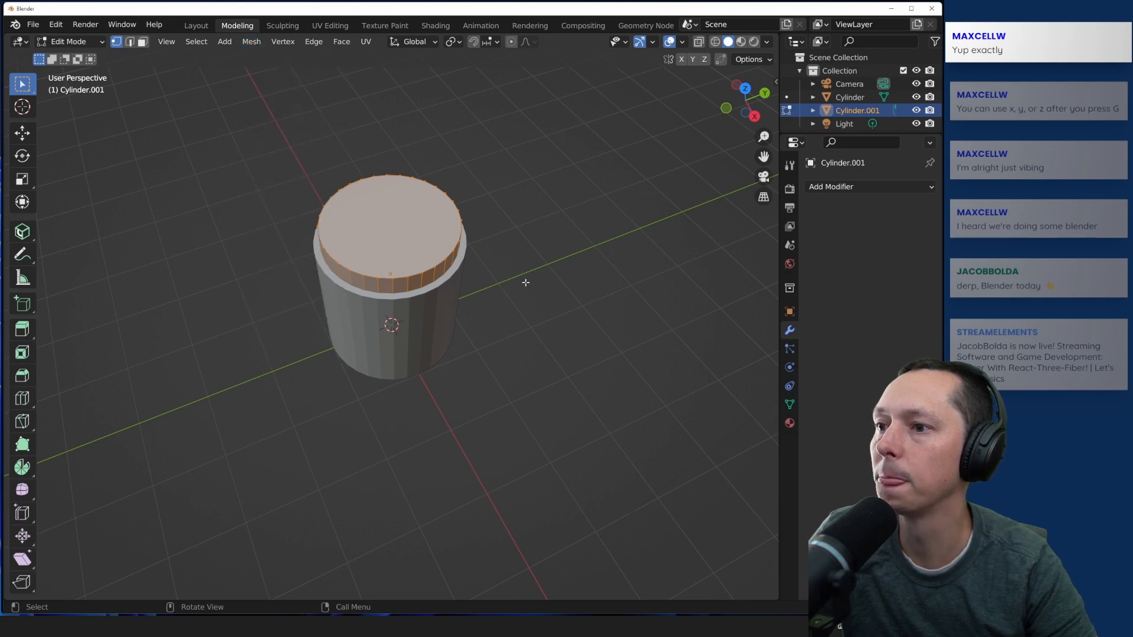
pyautogui.click(432, 372)
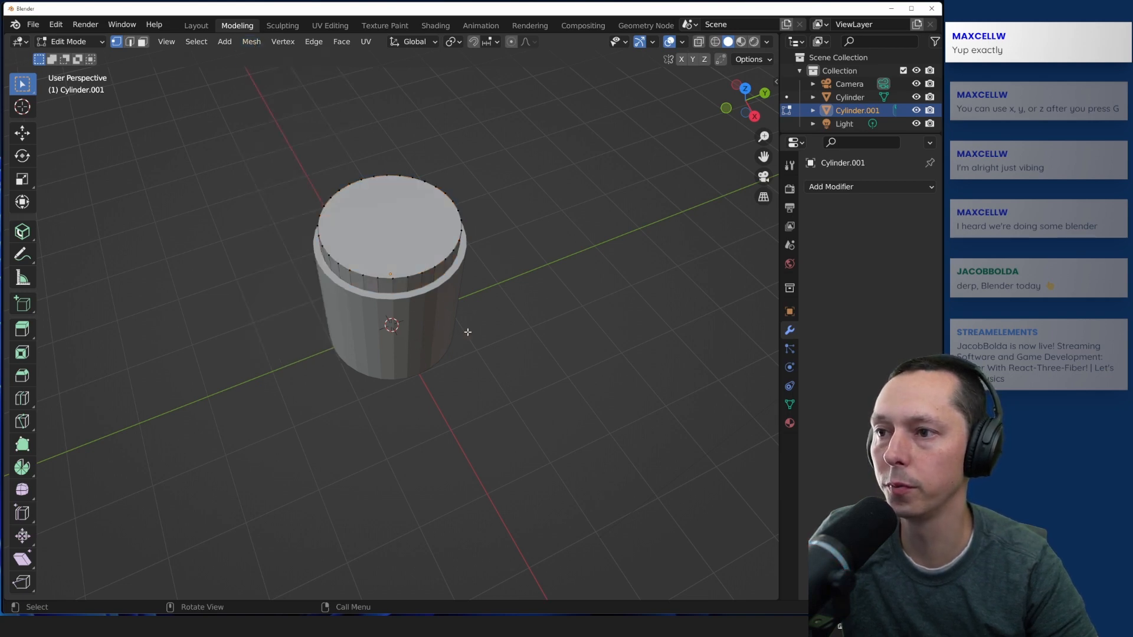
# Step: Return to Object Mode, select the larger and the smaller cylinder in turn to inspect them, and clear the selection
pyautogui.click(84, 43)
pyautogui.click(85, 43)
pyautogui.click(84, 43)
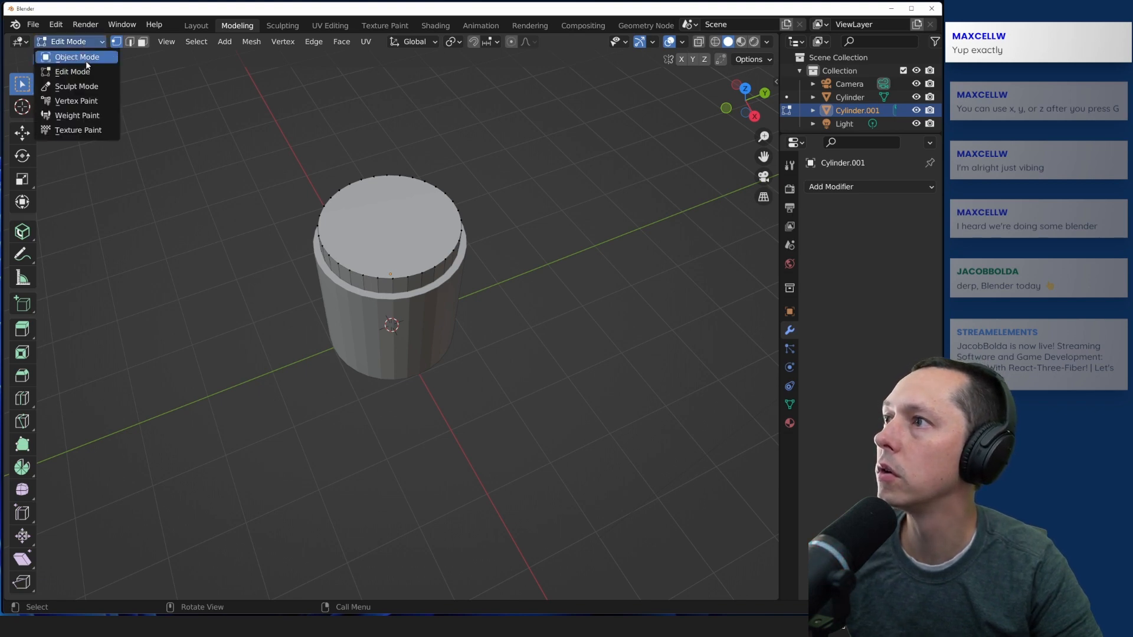
pyautogui.click(86, 57)
pyautogui.click(409, 368)
pyautogui.moveTo(475, 372); pyautogui.dragTo(472, 314, button='middle')
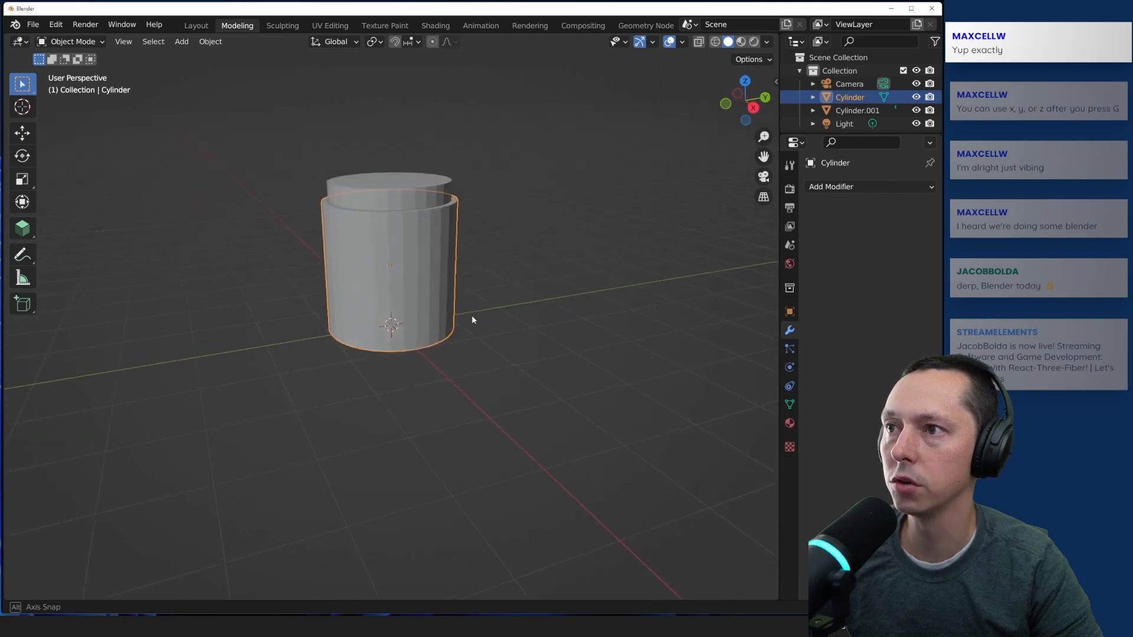
pyautogui.click(382, 191)
pyautogui.moveTo(553, 236); pyautogui.dragTo(545, 297, button='middle')
pyautogui.click(241, 115)
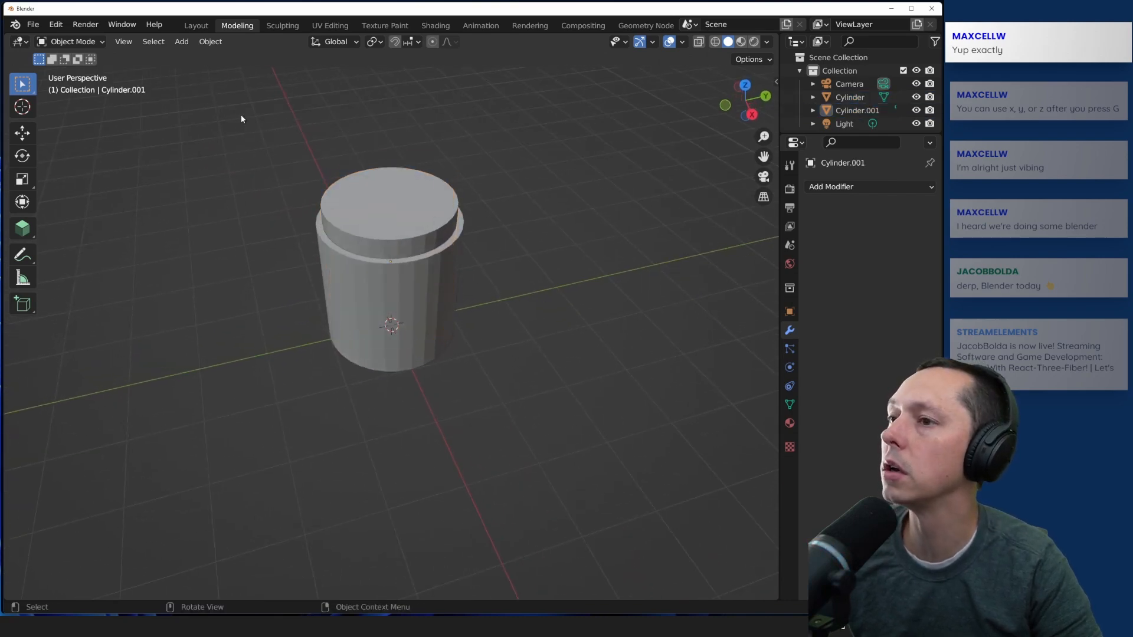
# Step: Put the smaller cylinder into Edit Mode and look through the Face operations
pyautogui.click(103, 44)
pyautogui.click(72, 71)
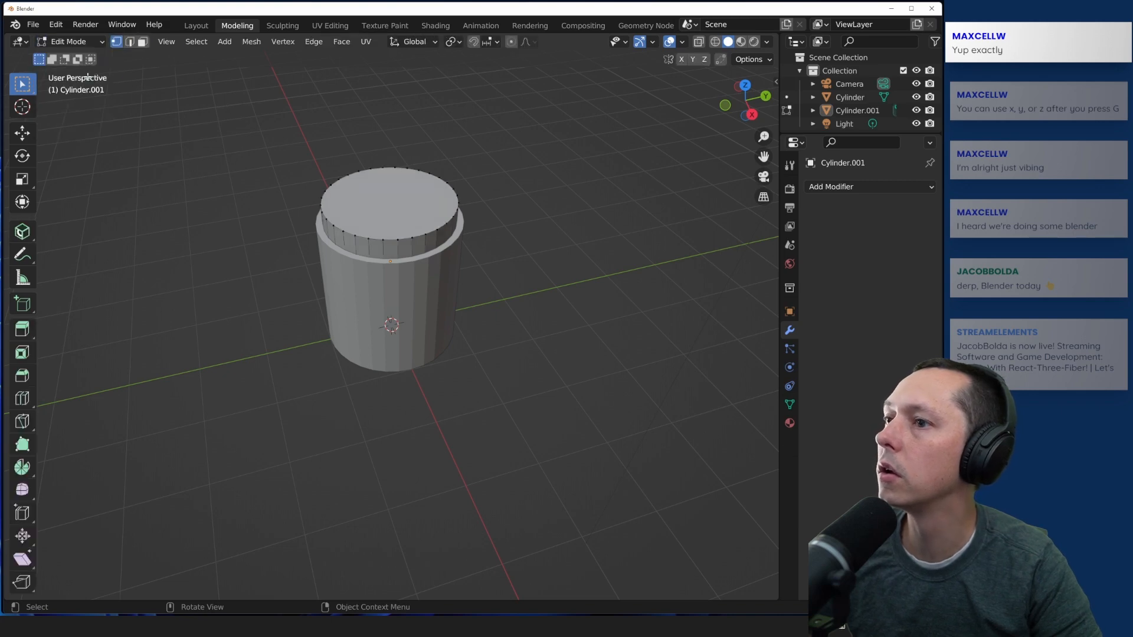
pyautogui.click(342, 45)
pyautogui.moveTo(358, 44)
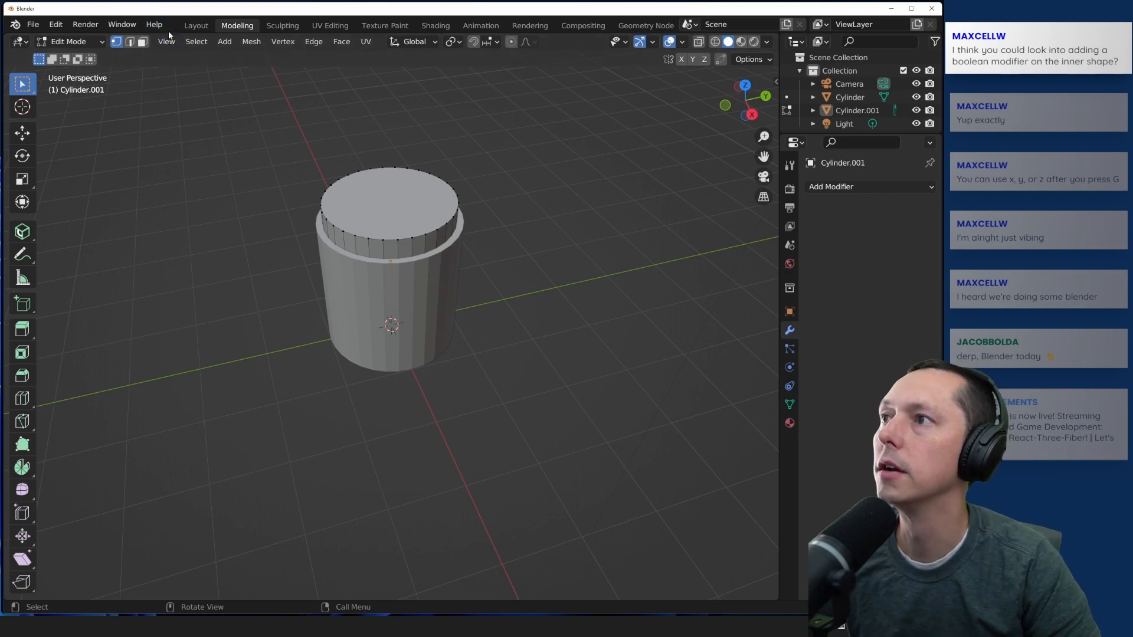
# Step: Select the smaller cylinder in Object Mode and switch it back to Edit Mode
pyautogui.click(102, 42)
pyautogui.click(72, 53)
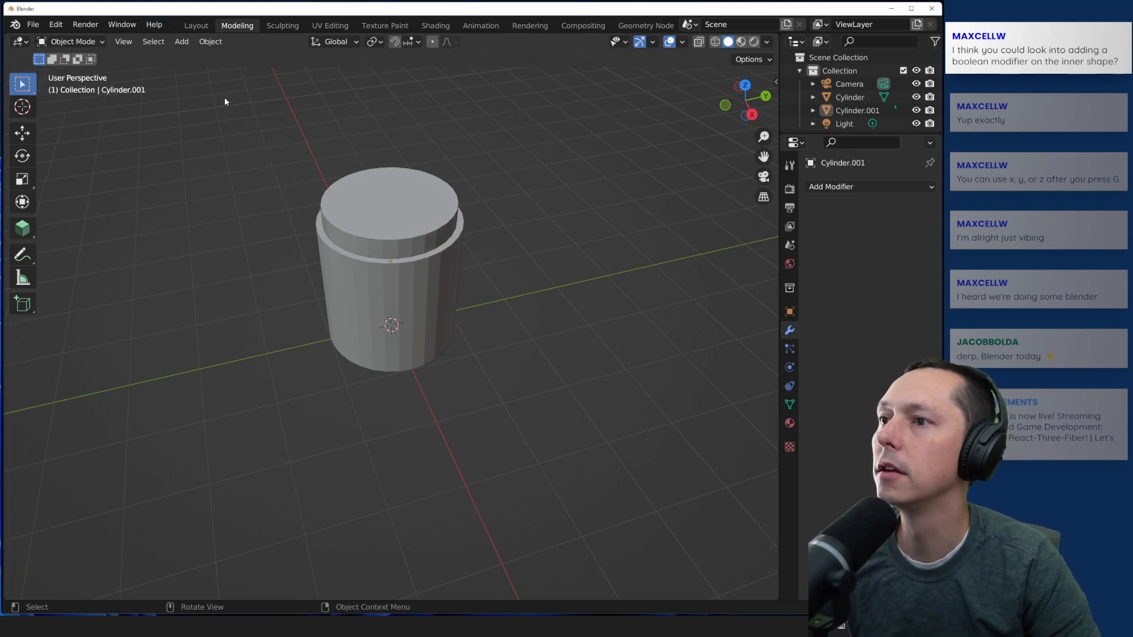
pyautogui.click(377, 199)
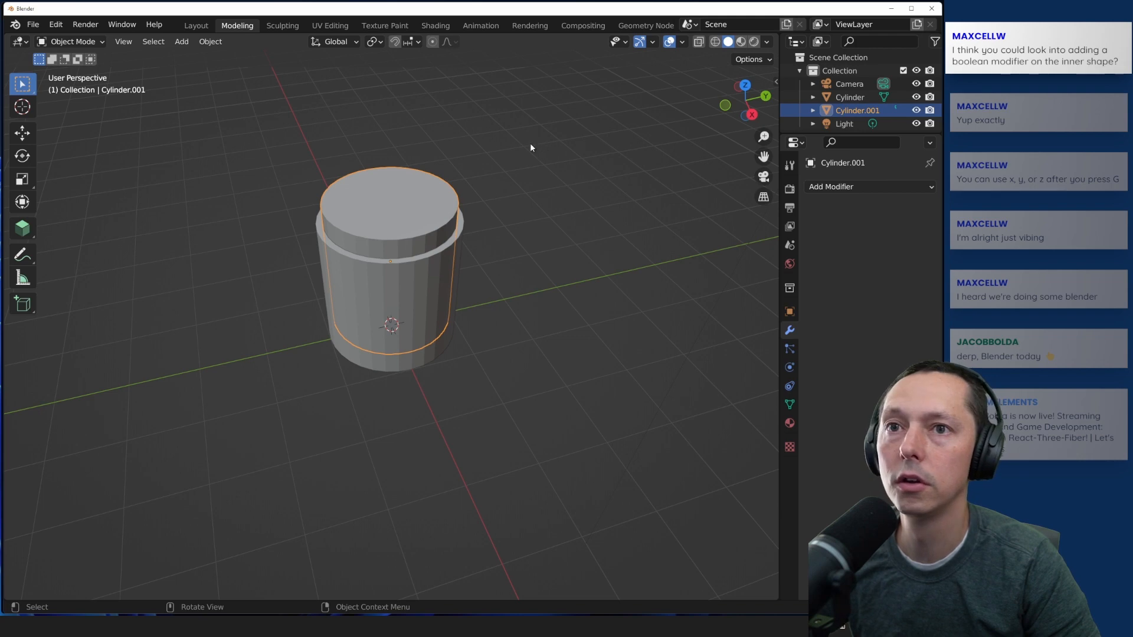
pyautogui.click(71, 42)
pyautogui.click(65, 55)
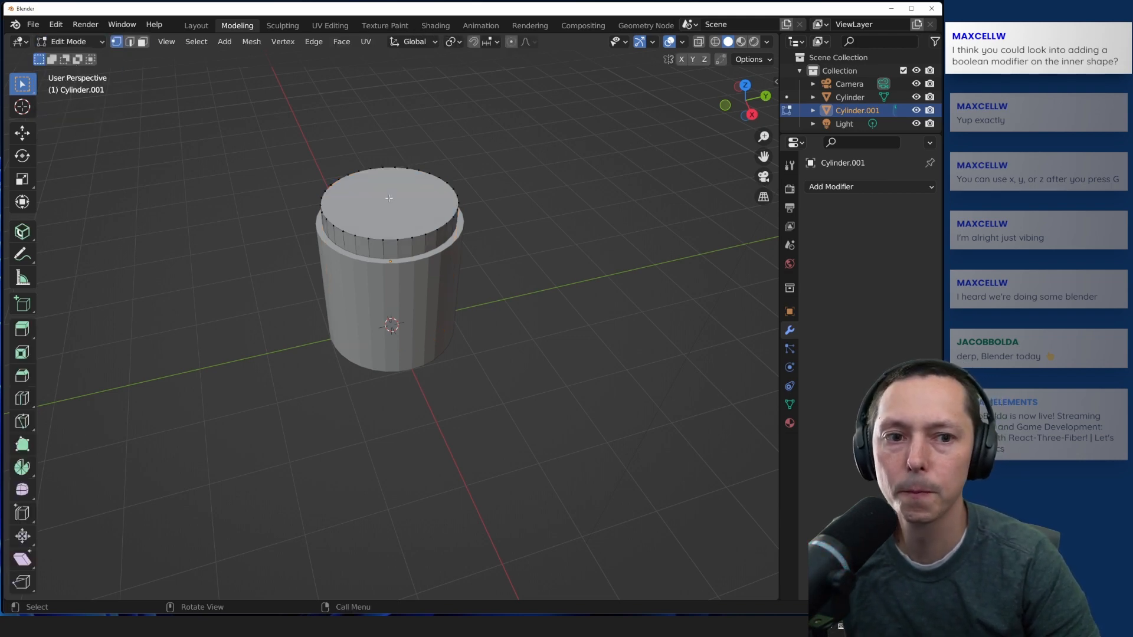
# Step: Examine the Select, View, Mesh and Vertex operations for the smaller cylinder, including Extrude and Mirror under Mesh
pyautogui.click(184, 42)
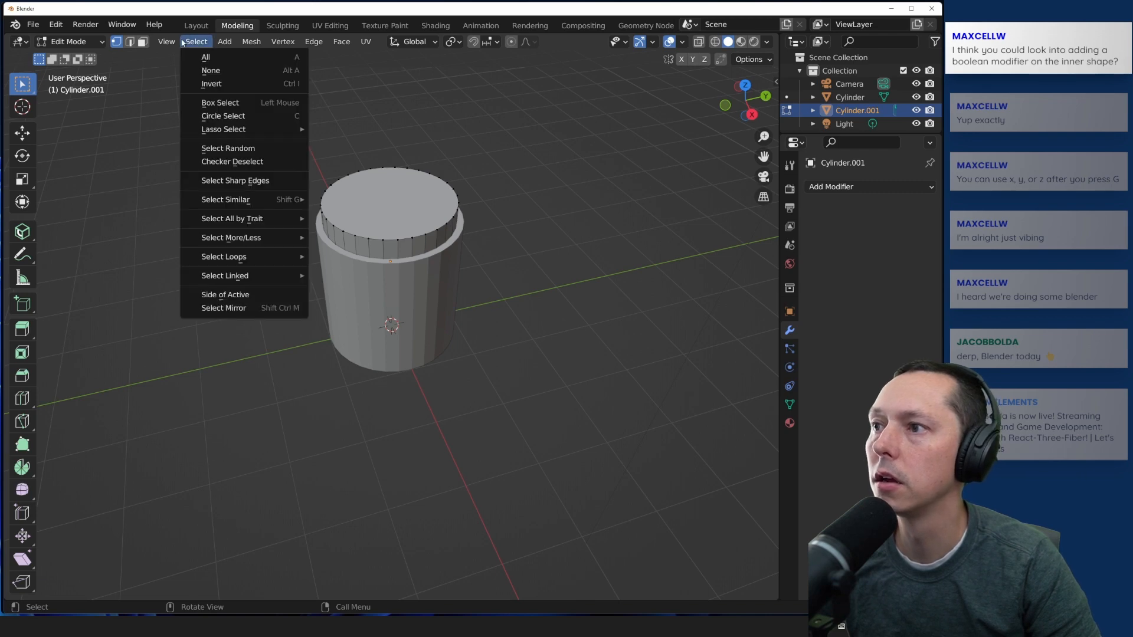
pyautogui.moveTo(162, 47)
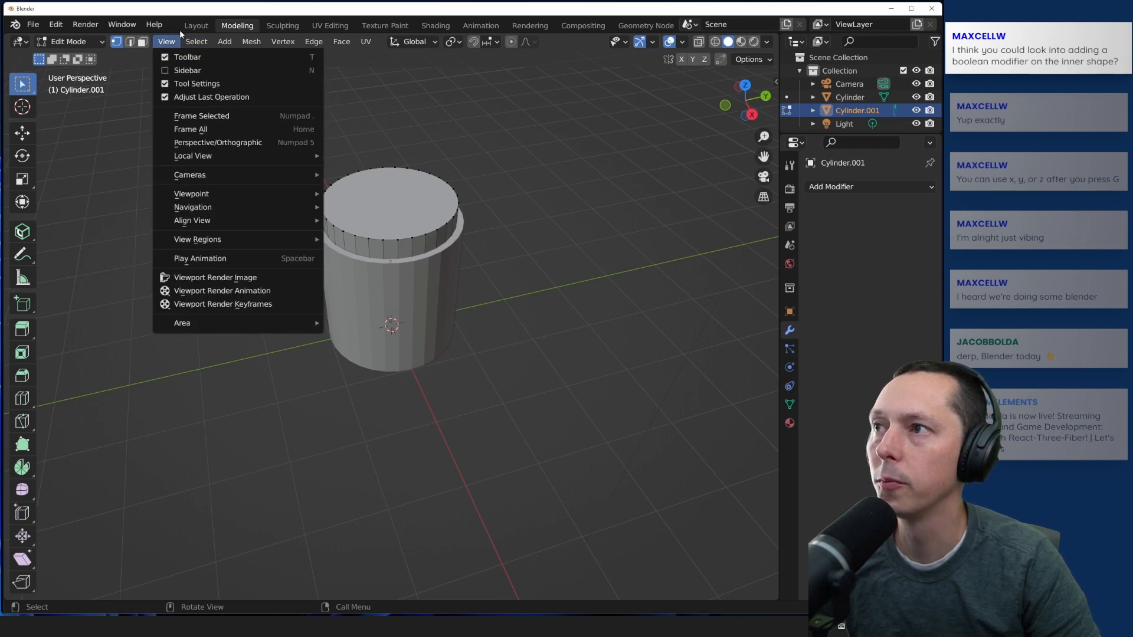
pyautogui.moveTo(250, 42)
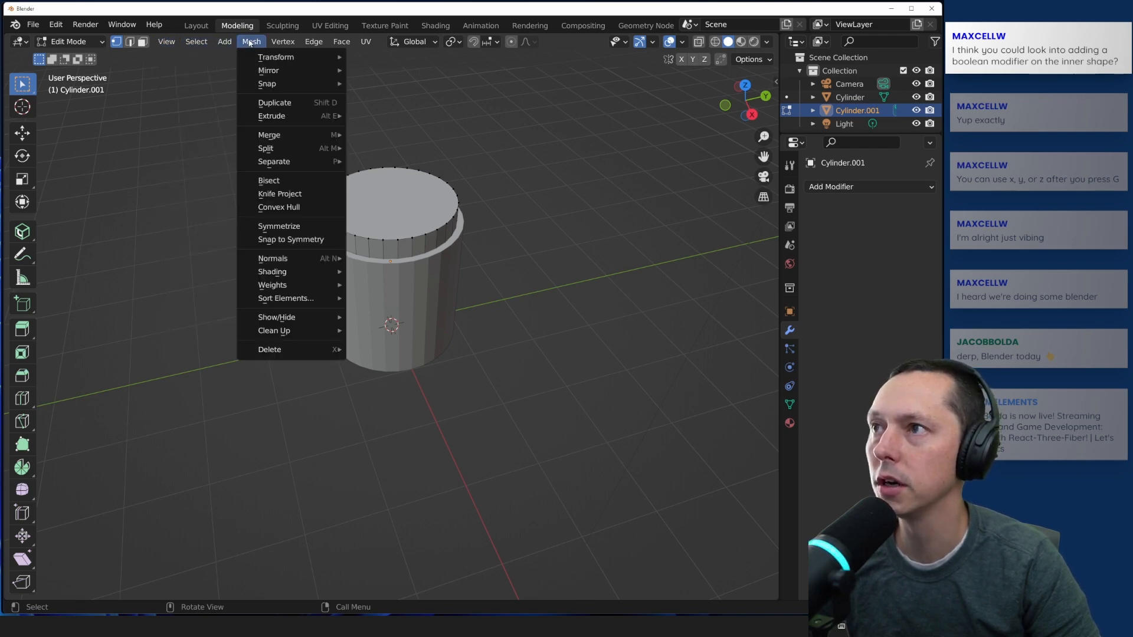
pyautogui.moveTo(296, 286)
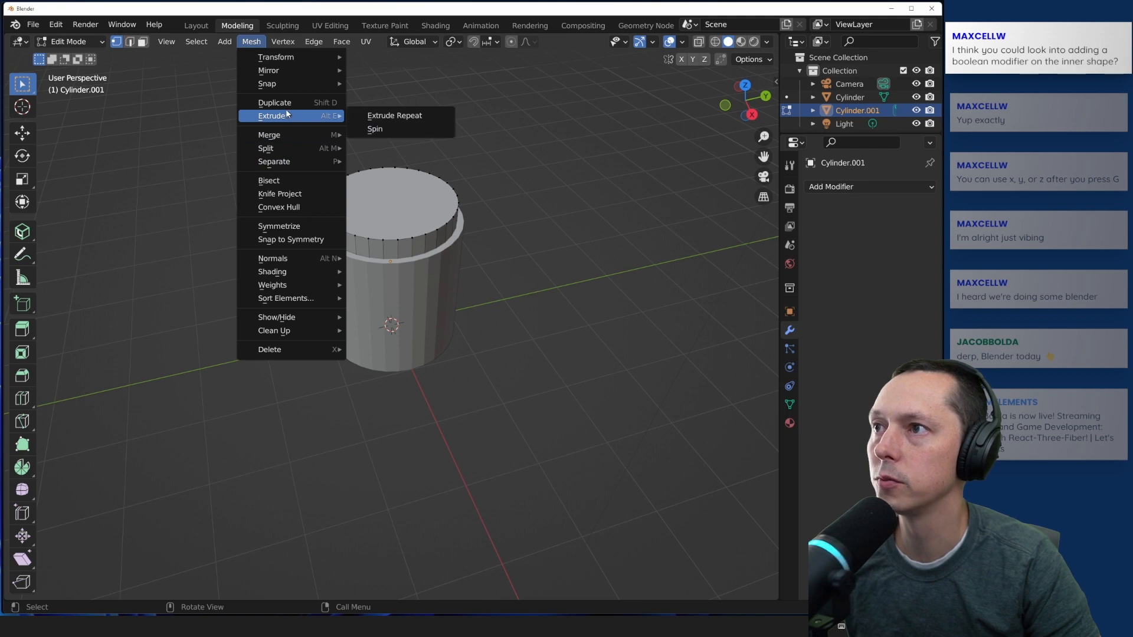
pyautogui.moveTo(288, 87)
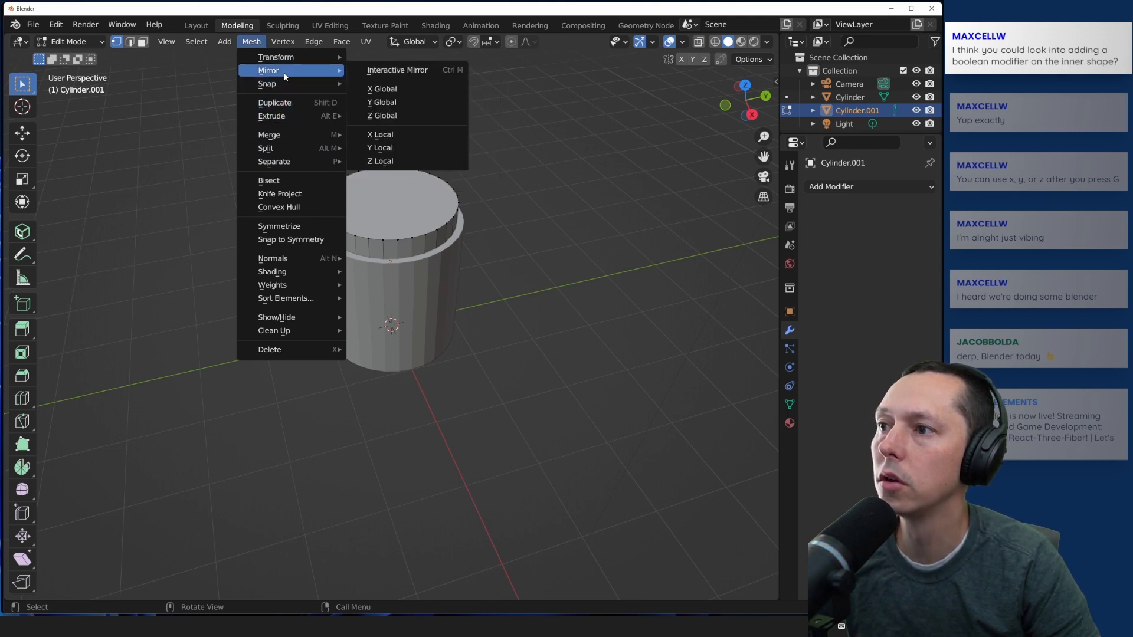
pyautogui.moveTo(289, 272)
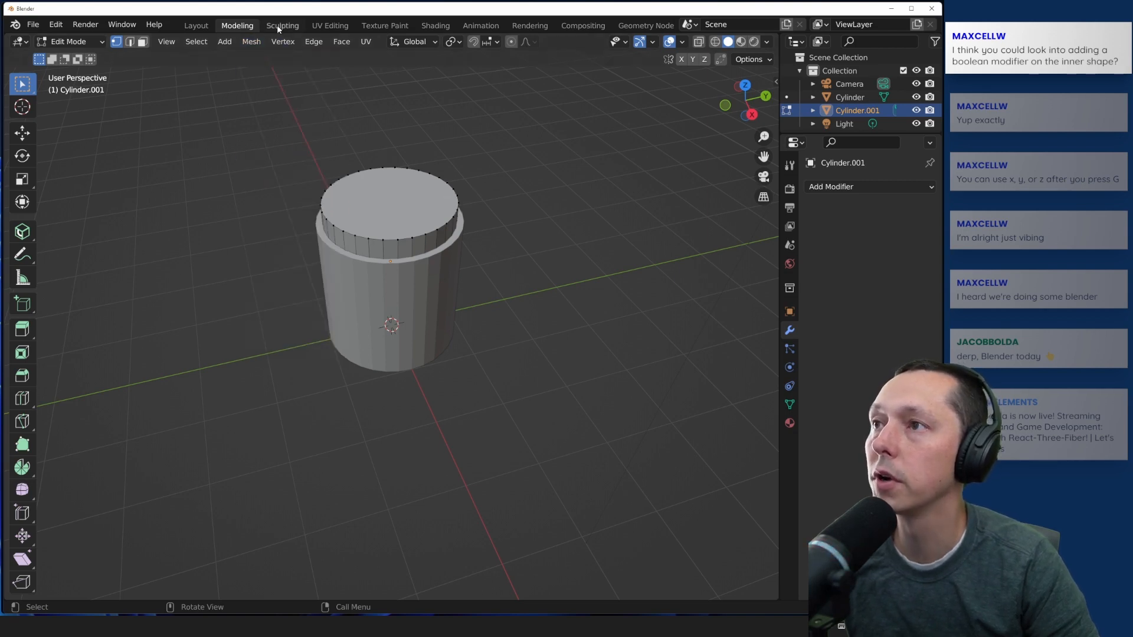
pyautogui.click(280, 42)
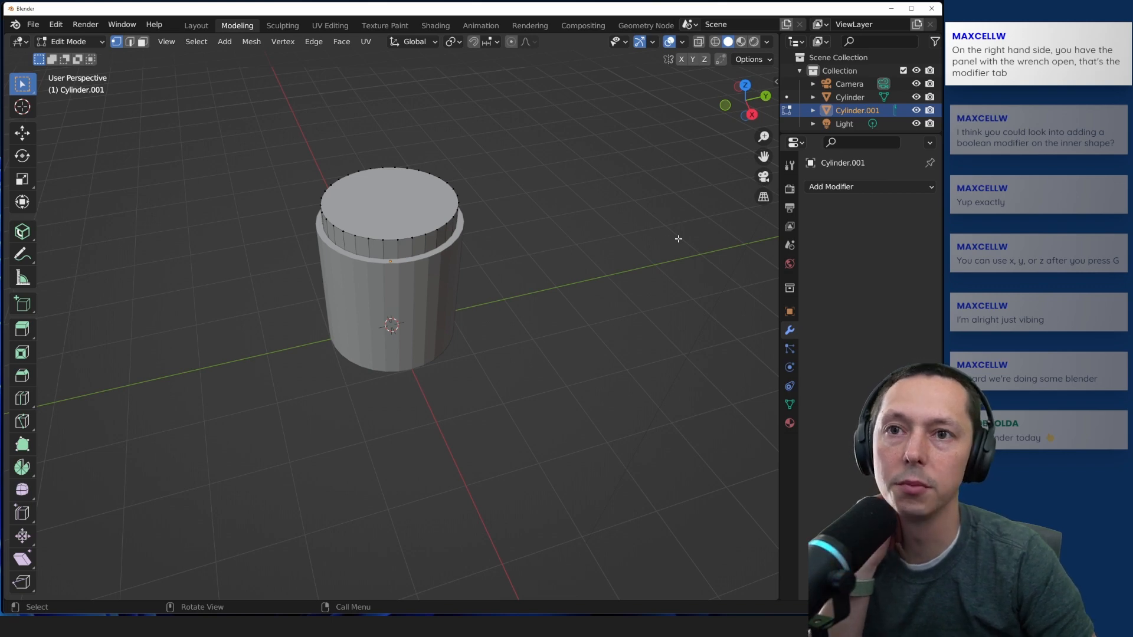
# Step: Look through the active tool, render and output properties, expanding the tool's Options section
pyautogui.click(790, 167)
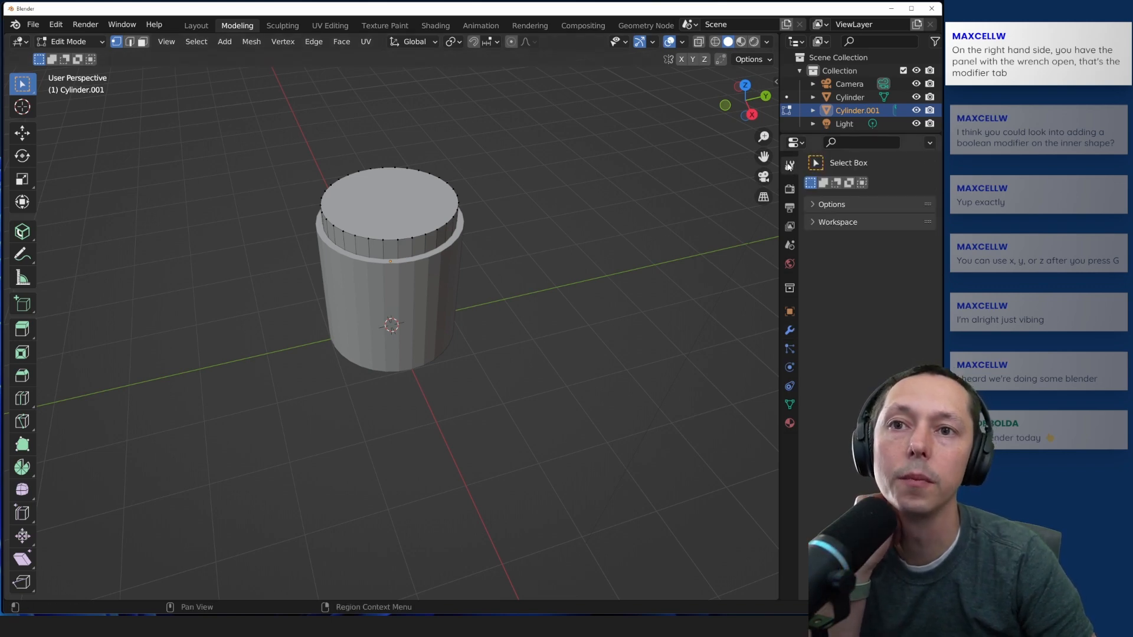
pyautogui.click(832, 205)
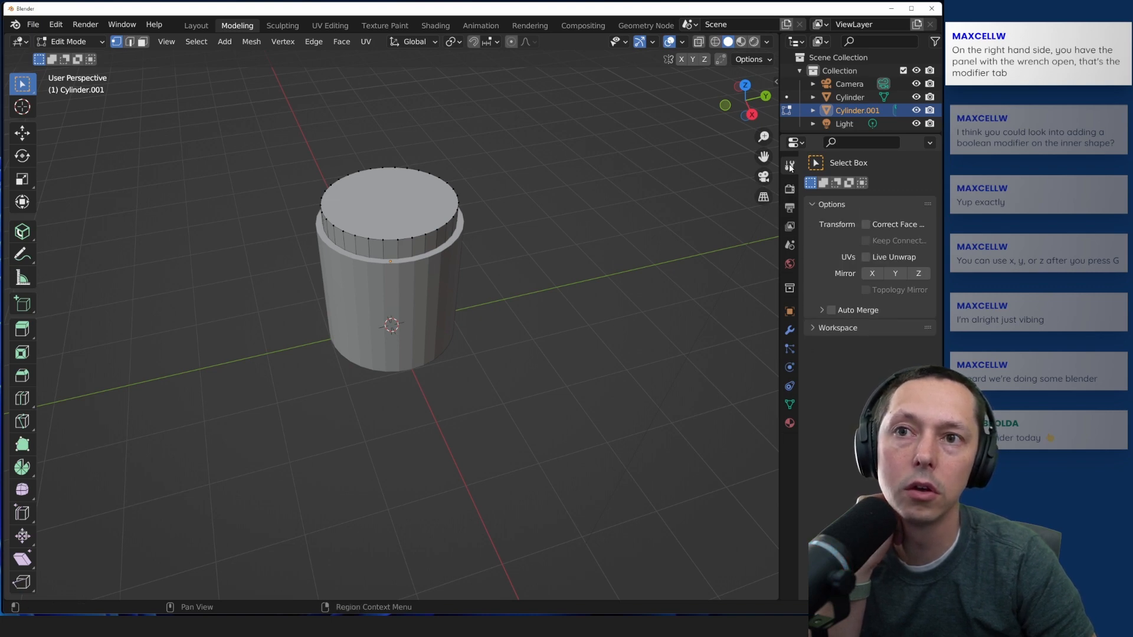
pyautogui.click(790, 190)
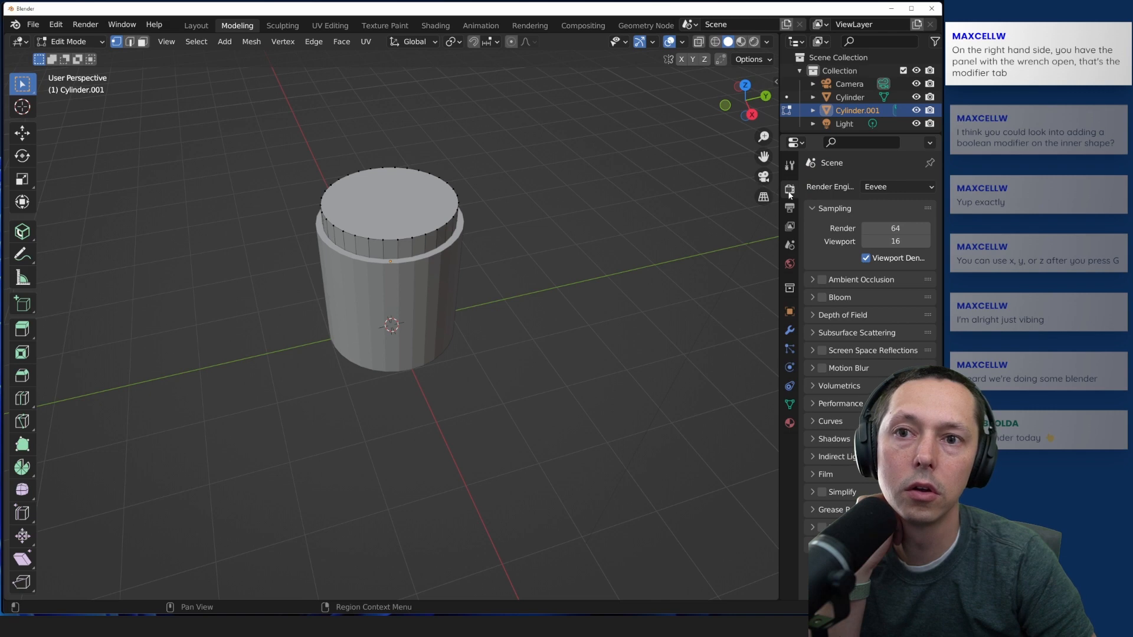
pyautogui.click(790, 208)
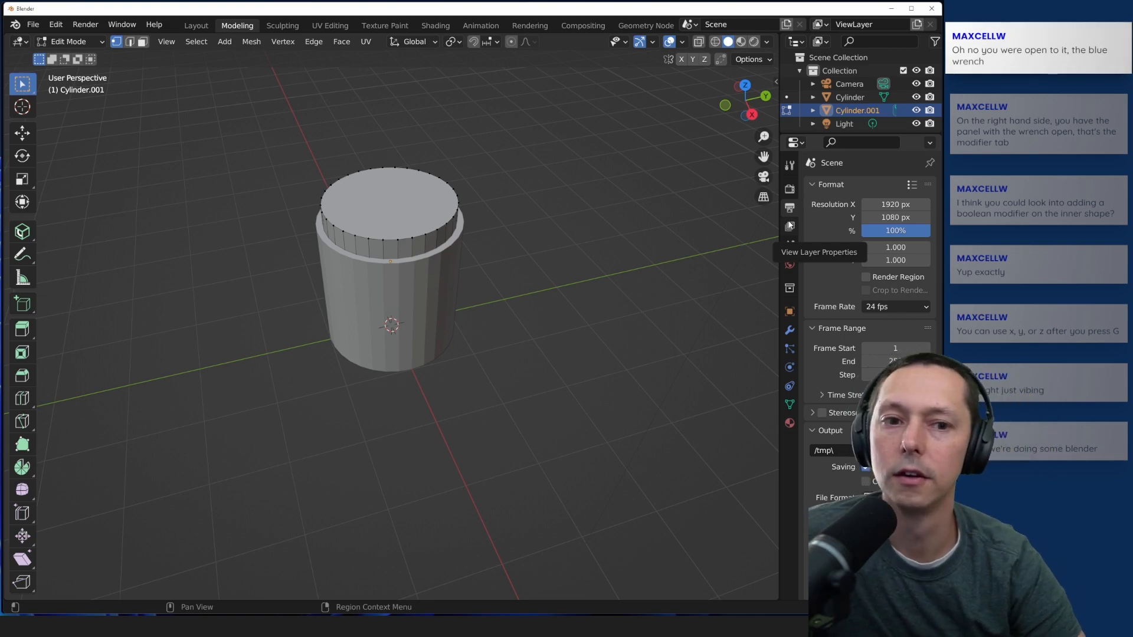
pyautogui.click(790, 165)
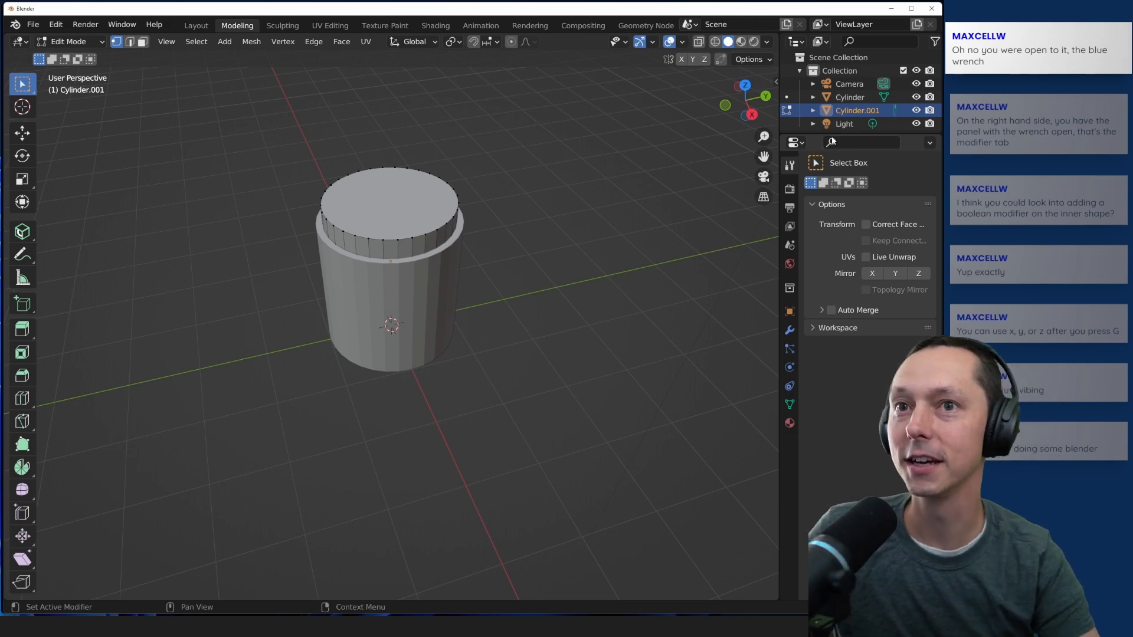
pyautogui.click(802, 145)
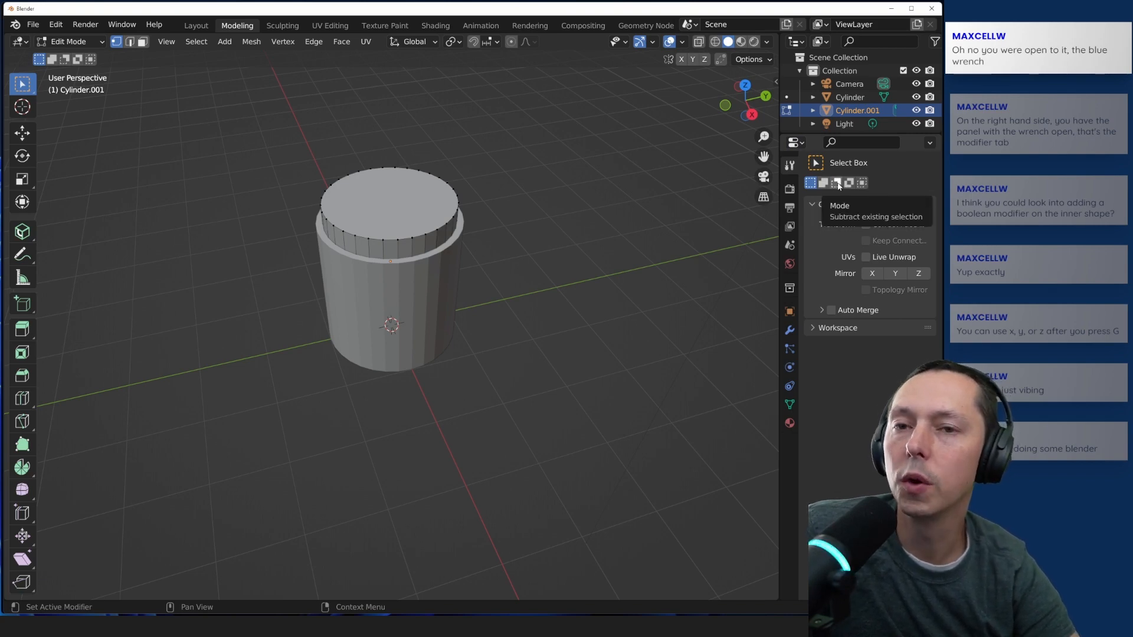
# Step: Return to Object Mode and select the larger cylinder, followed by the smaller cylinder alone
pyautogui.click(65, 43)
pyautogui.click(67, 56)
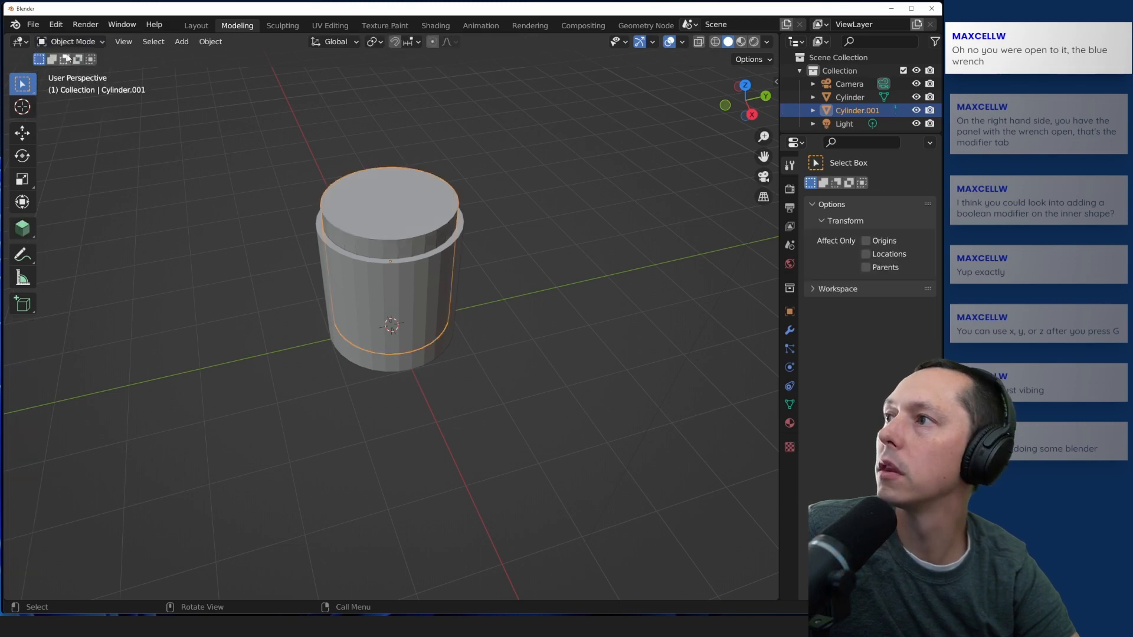
pyautogui.click(430, 361)
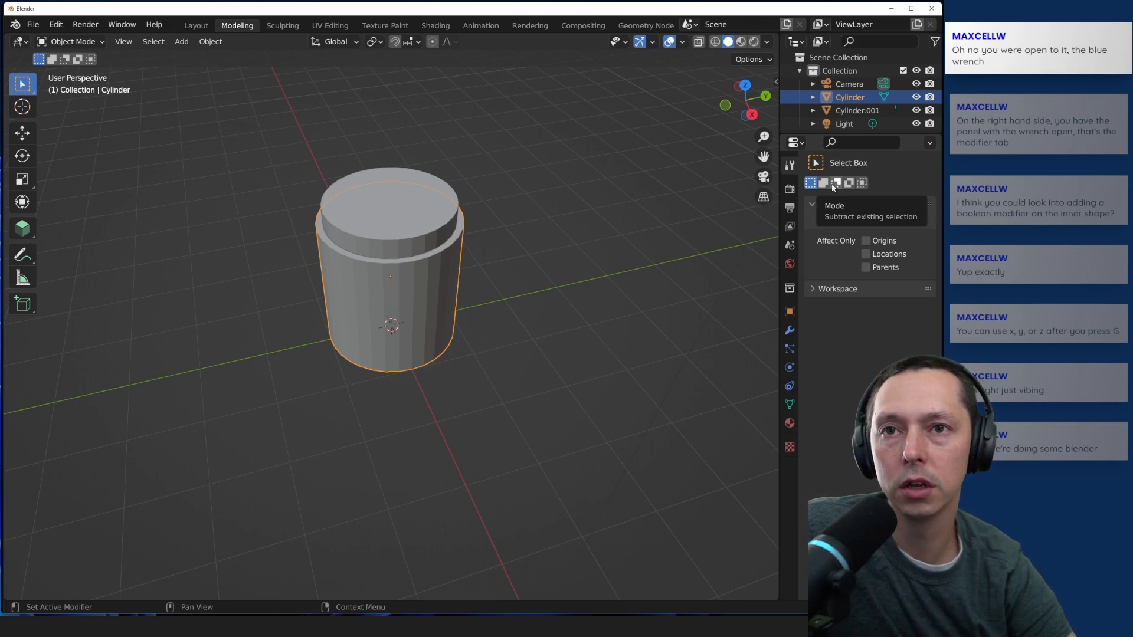
pyautogui.click(395, 209)
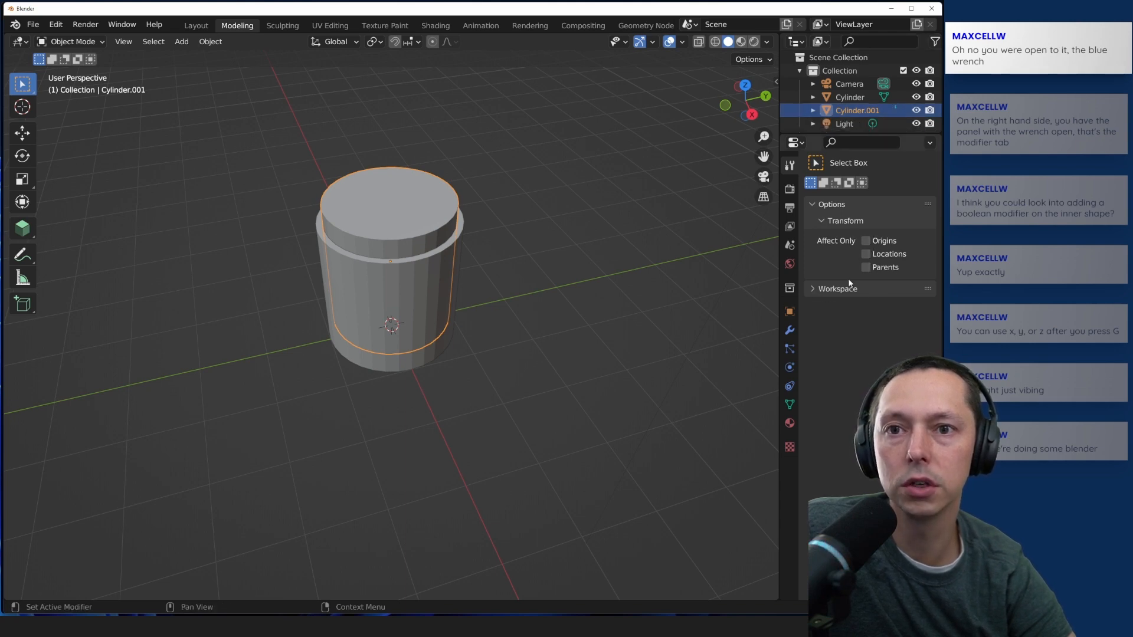
# Step: Check the Workspace settings in the active tool properties and collapse the Transform options
pyautogui.click(813, 289)
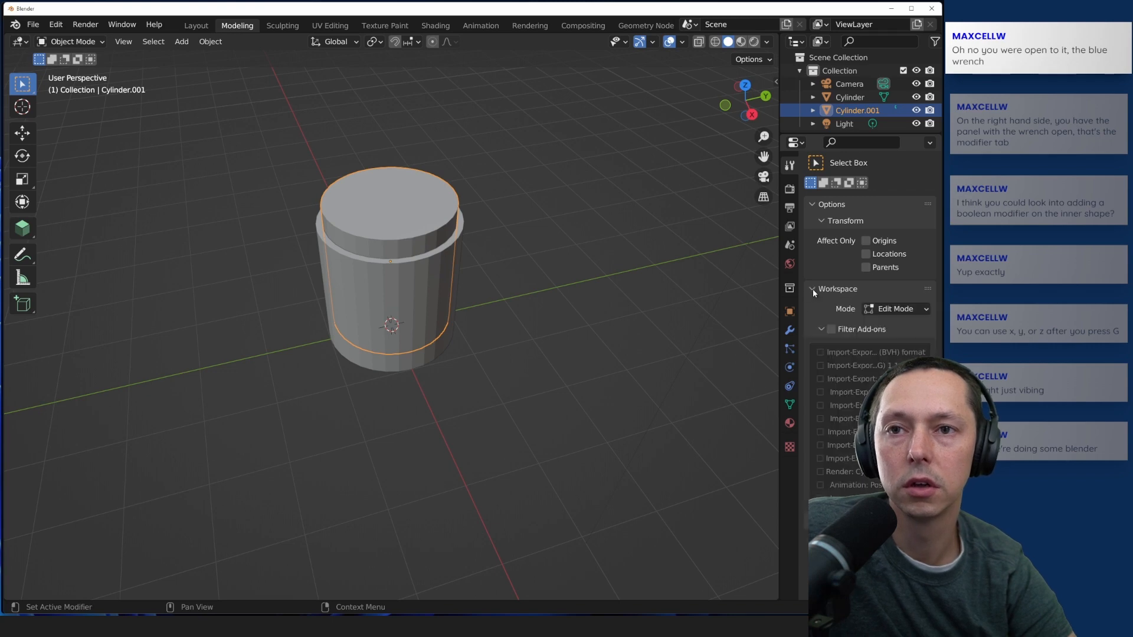
pyautogui.click(812, 289)
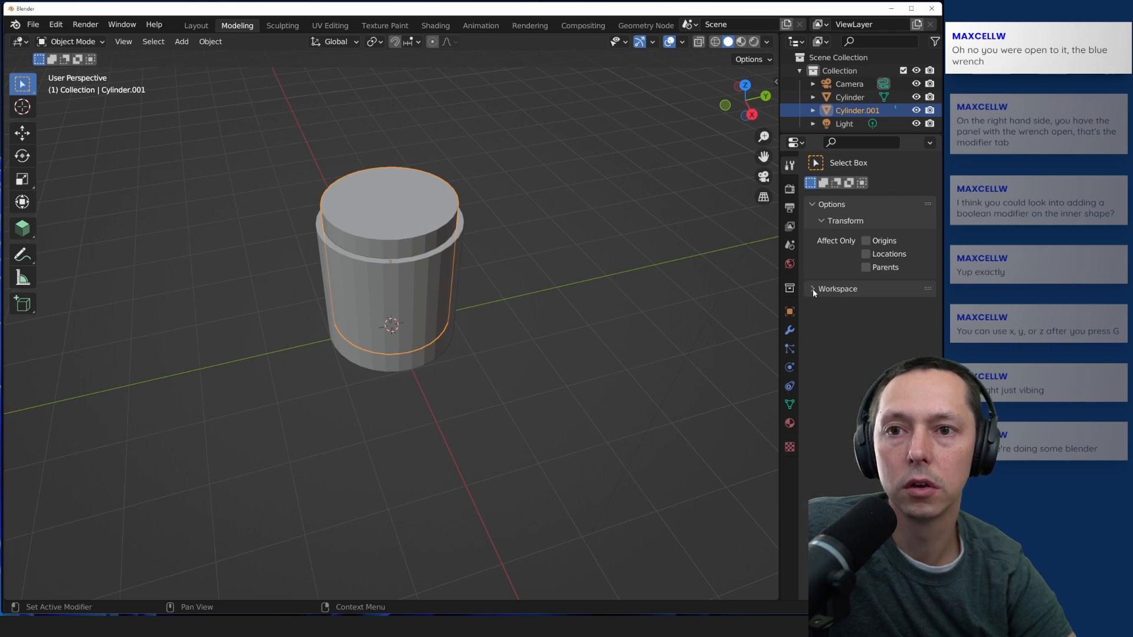
pyautogui.click(822, 221)
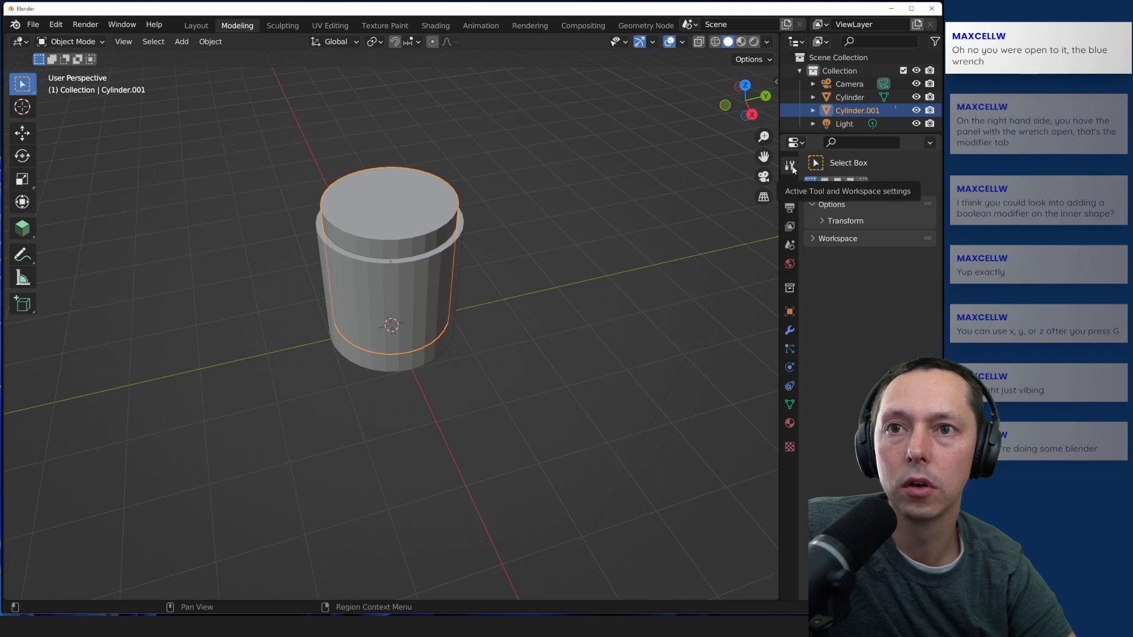
pyautogui.click(930, 144)
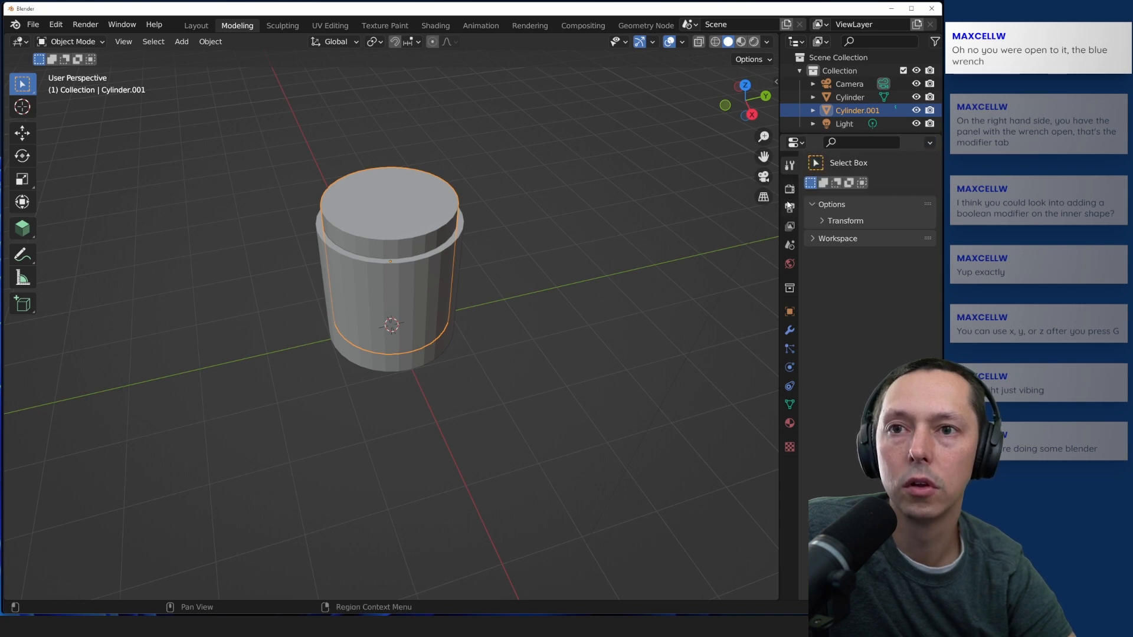
# Step: Widen the properties area slightly and deselect the smaller cylinder
pyautogui.moveTo(777, 261)
pyautogui.mouseDown()
pyautogui.moveTo(761, 262)
pyautogui.moveTo(774, 259)
pyautogui.mouseUp()
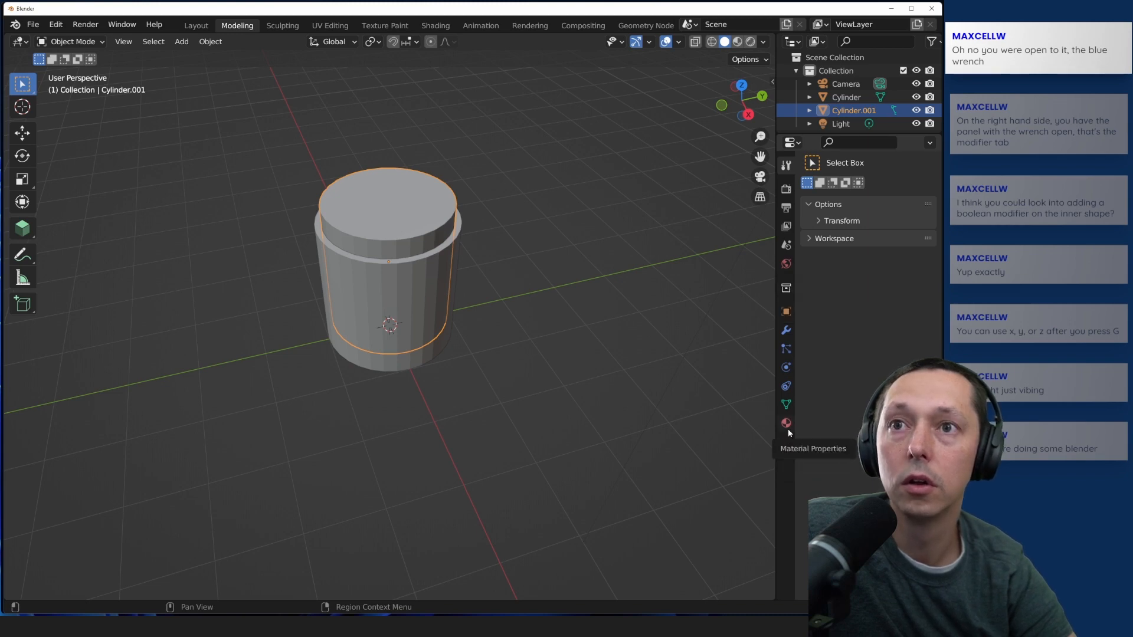
pyautogui.click(461, 203)
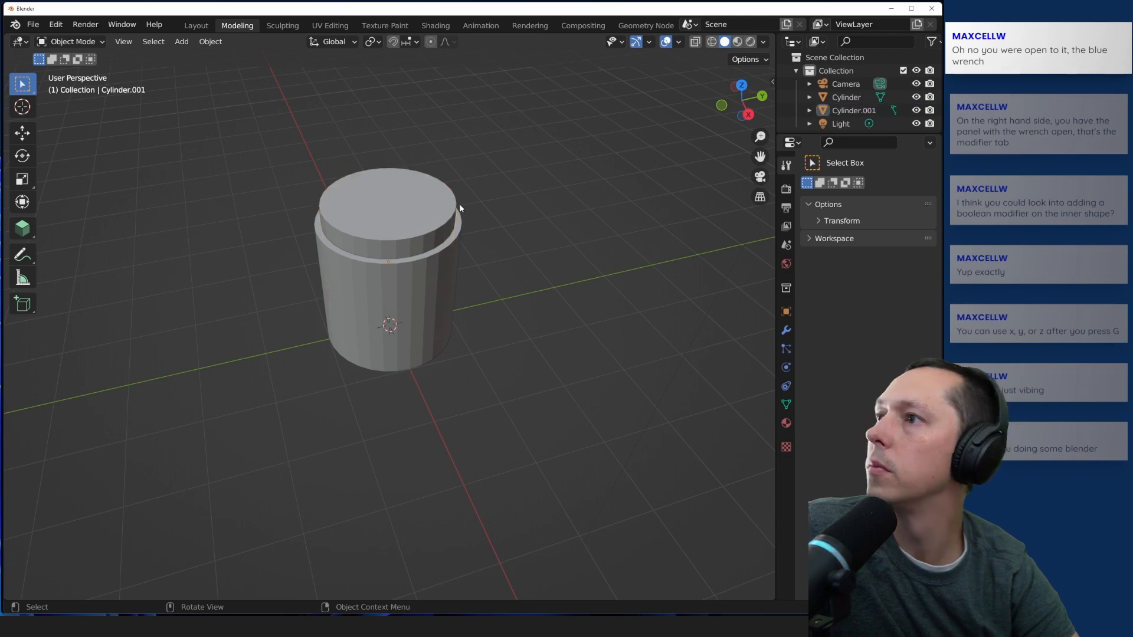
pyautogui.hotkey('ctrl', 'z')
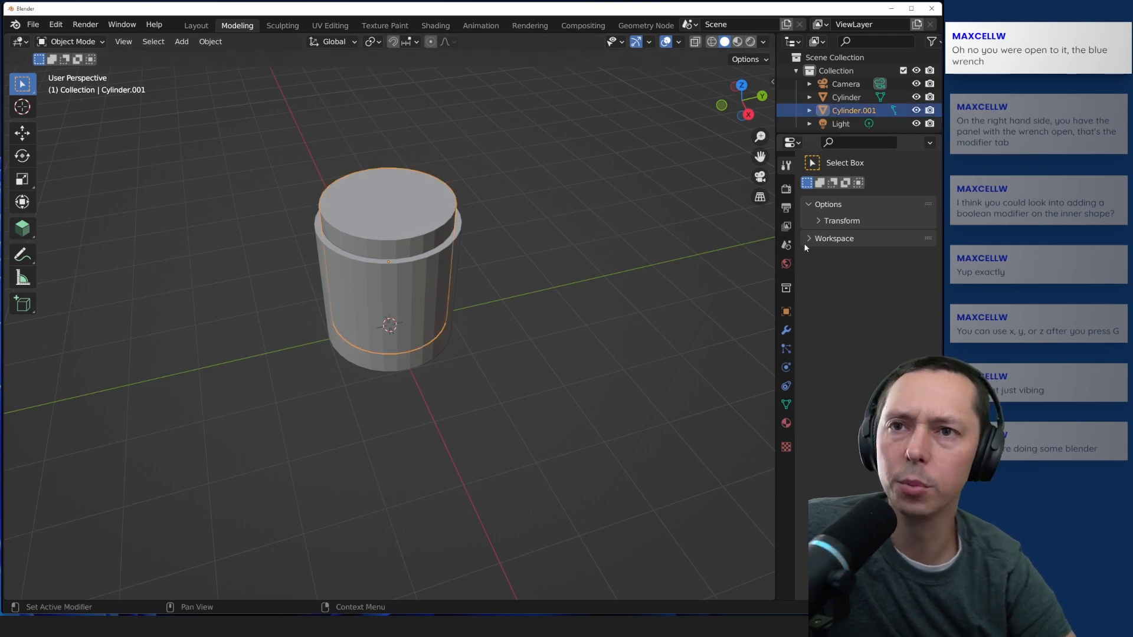
pyautogui.click(659, 188)
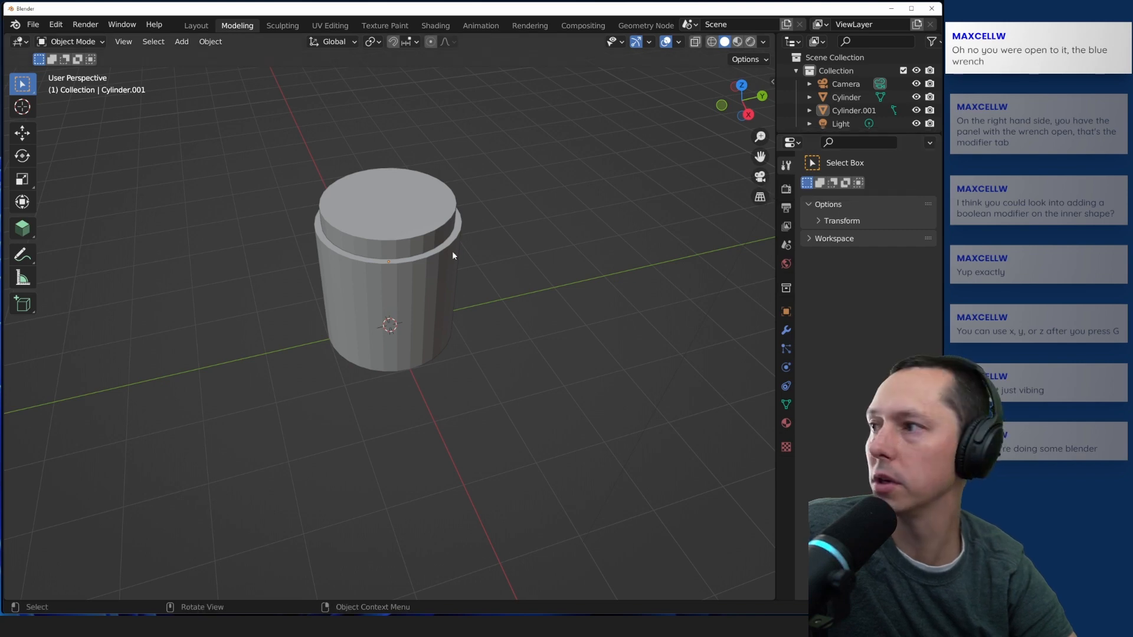
# Step: Select the smaller cylinder and add a Boolean modifier to it
pyautogui.click(455, 229)
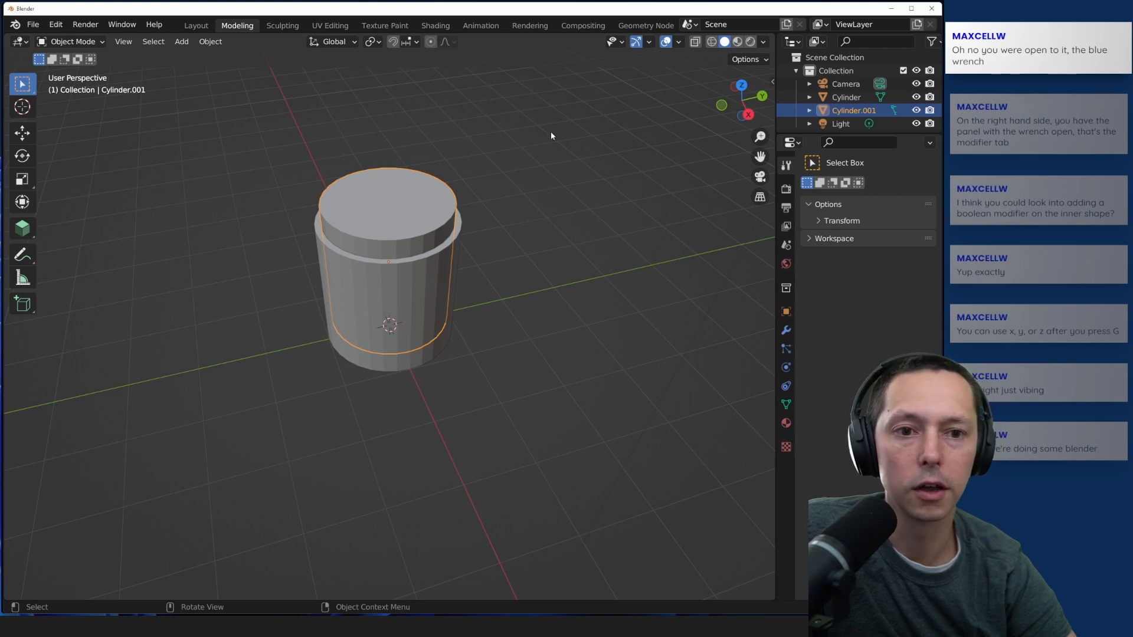
pyautogui.click(785, 330)
pyautogui.click(854, 187)
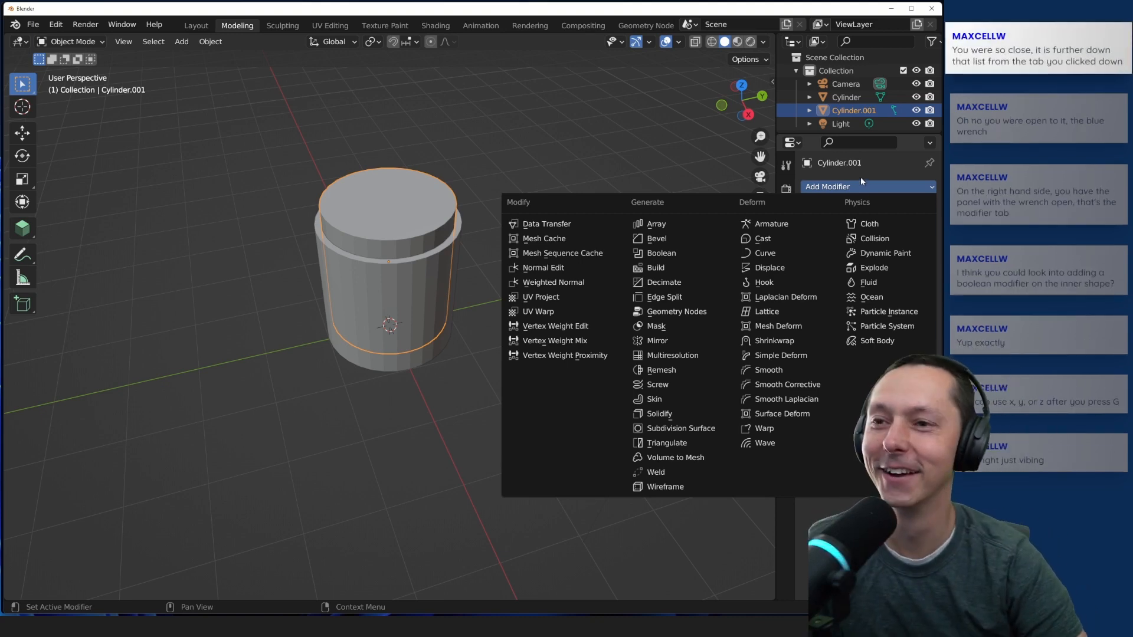
pyautogui.press('Escape')
pyautogui.click(858, 185)
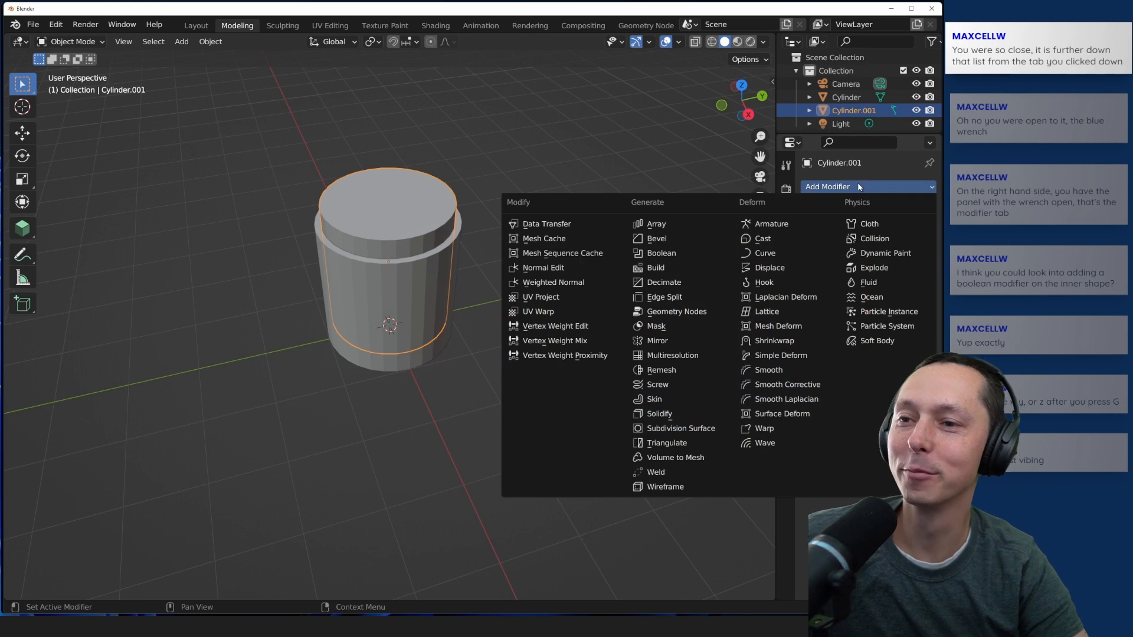
pyautogui.press('Escape')
pyautogui.click(844, 187)
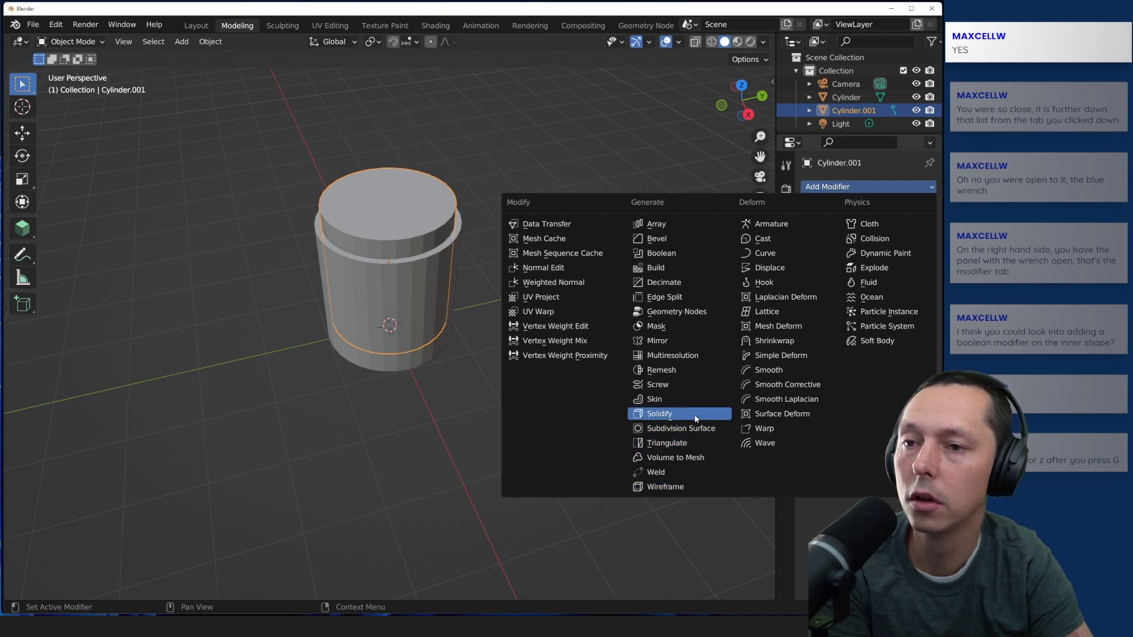
pyautogui.click(669, 253)
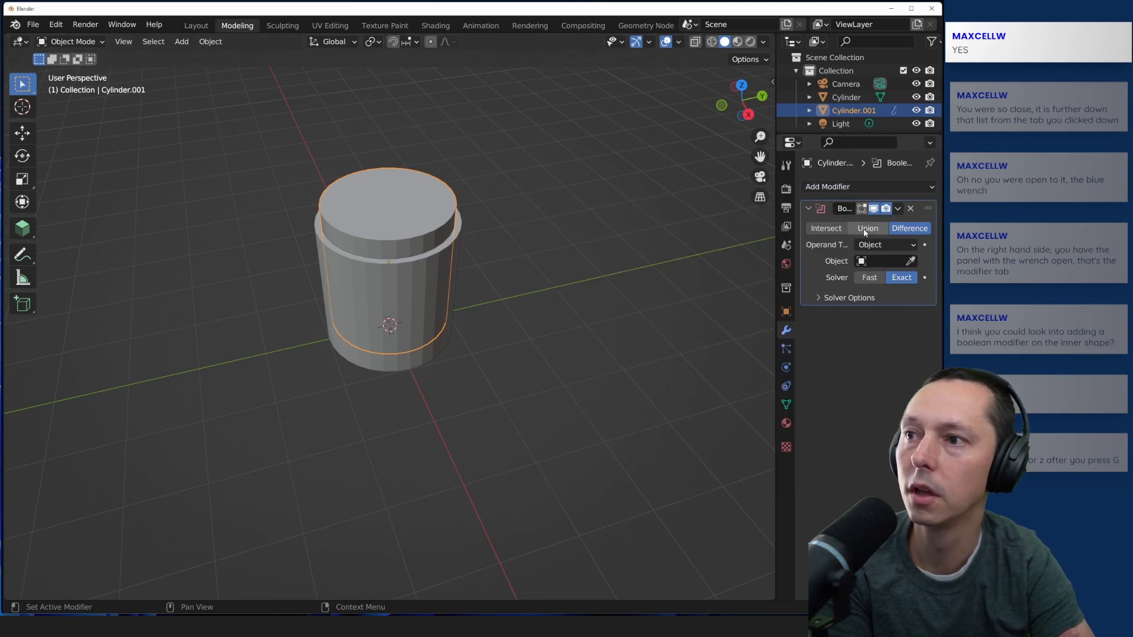
# Step: Look through the Boolean modifier's operations, operand types and solver options, keeping Difference with Object as the operand type
pyautogui.click(826, 229)
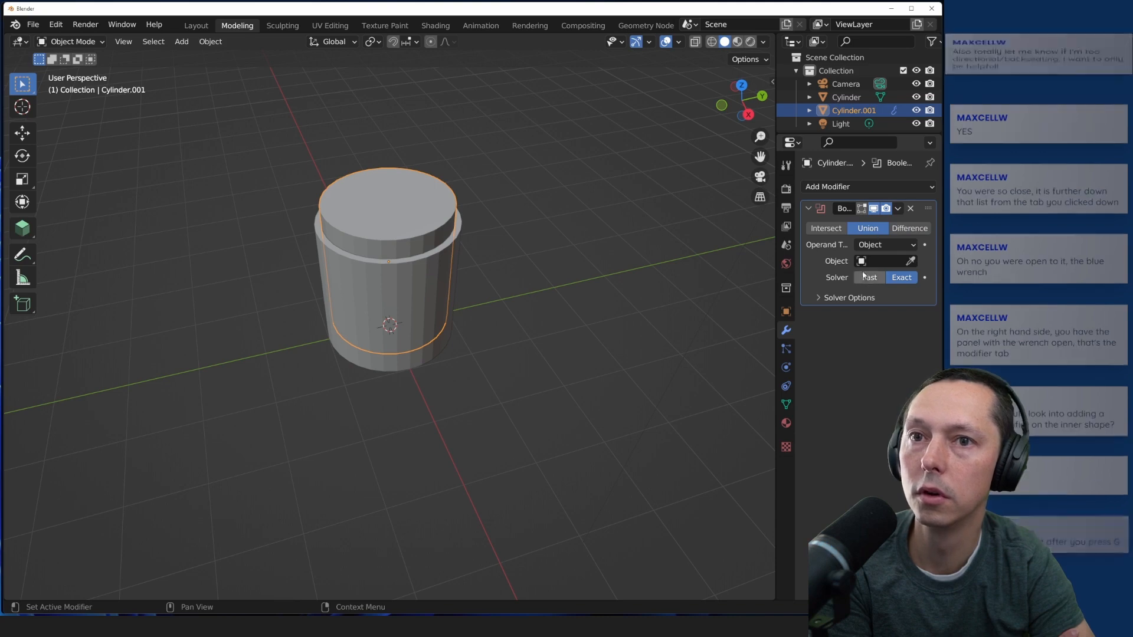
pyautogui.click(886, 246)
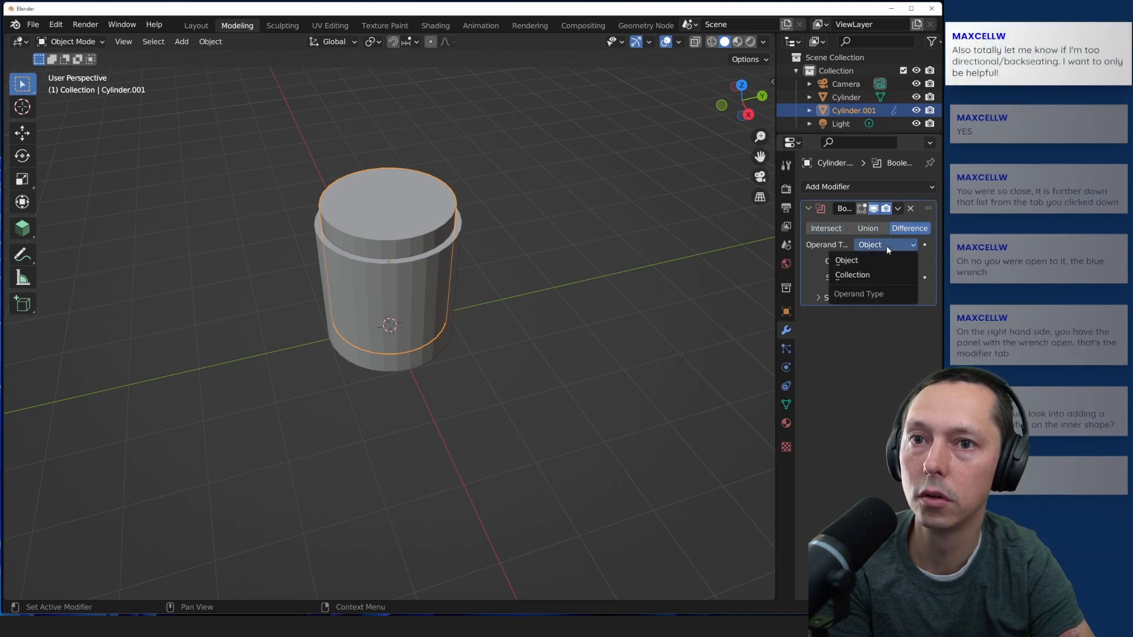
pyautogui.click(881, 259)
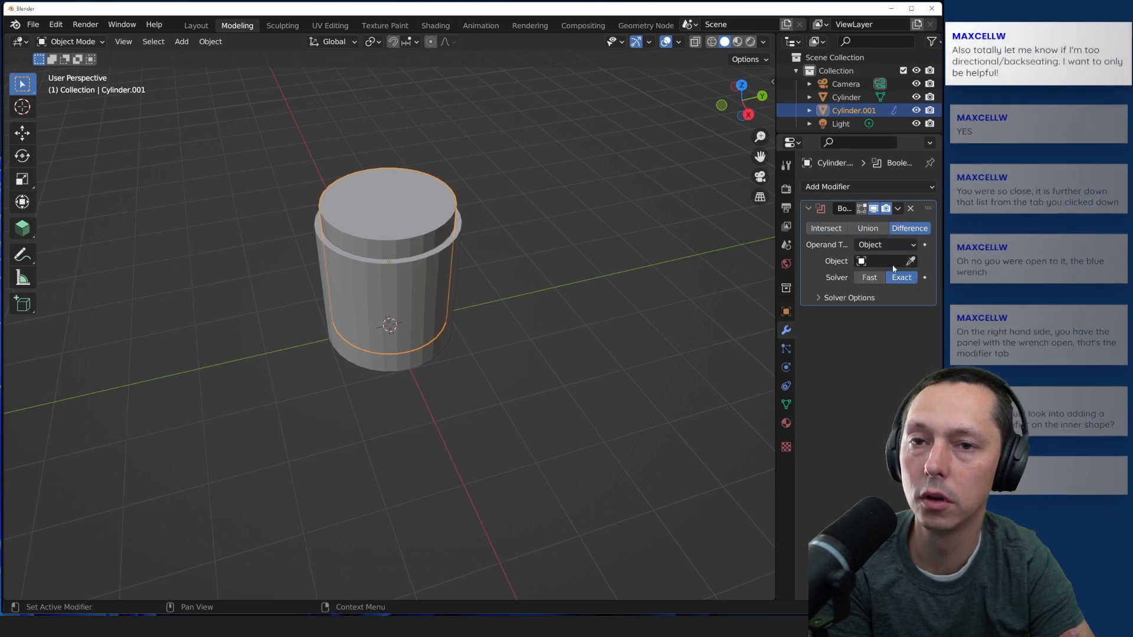
pyautogui.click(820, 298)
pyautogui.click(817, 298)
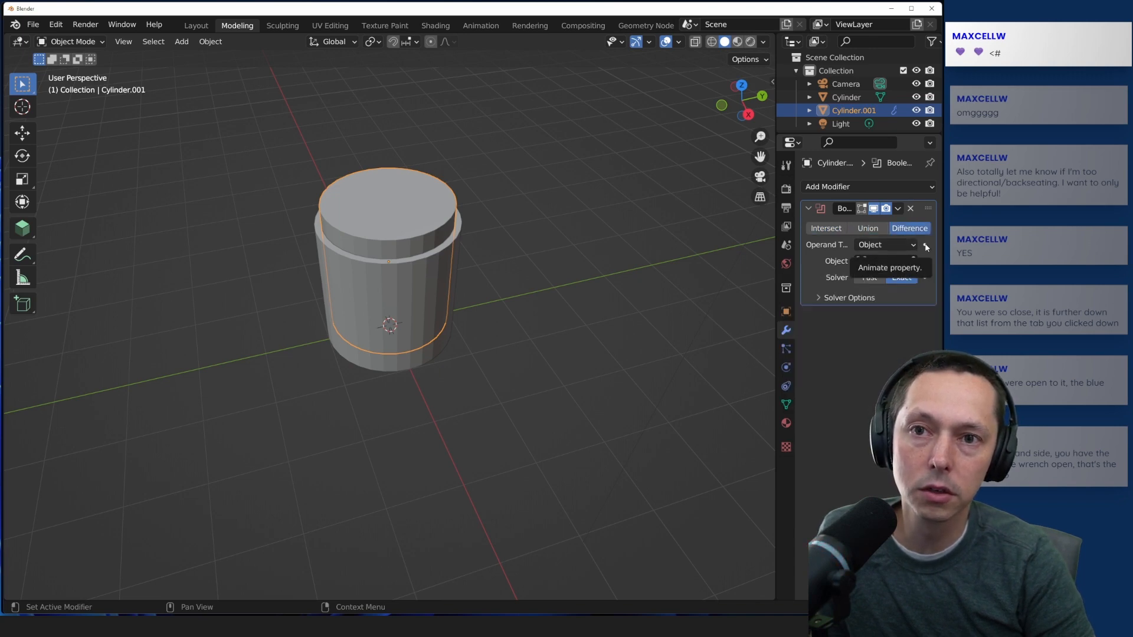
# Step: Set the larger cylinder, Cylinder, as the Boolean modifier's target object
pyautogui.click(861, 261)
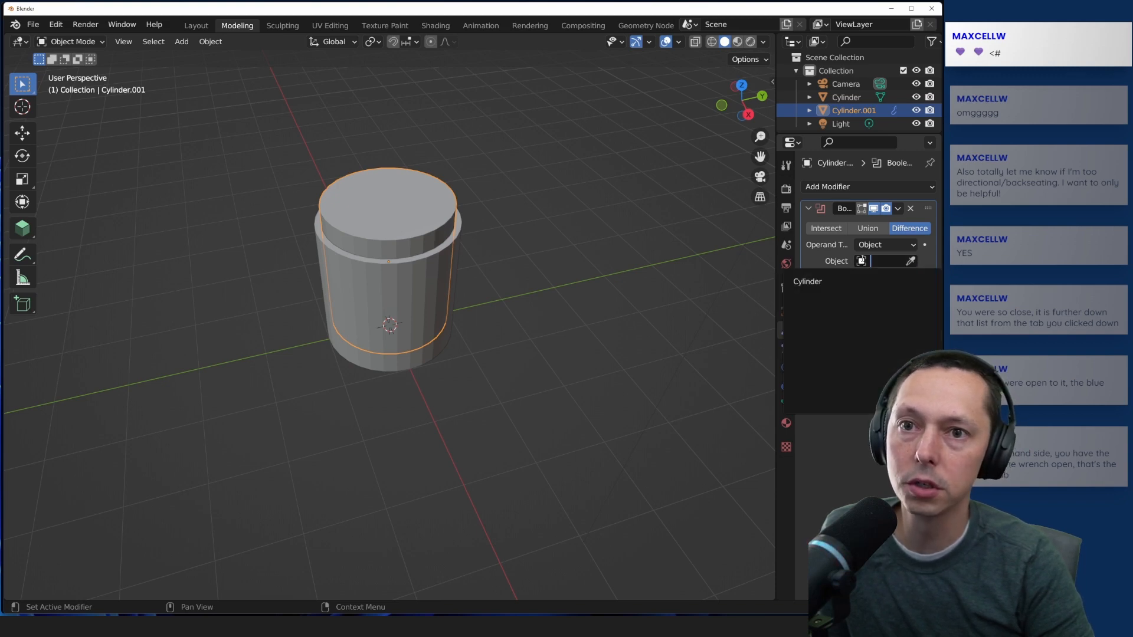
pyautogui.click(912, 260)
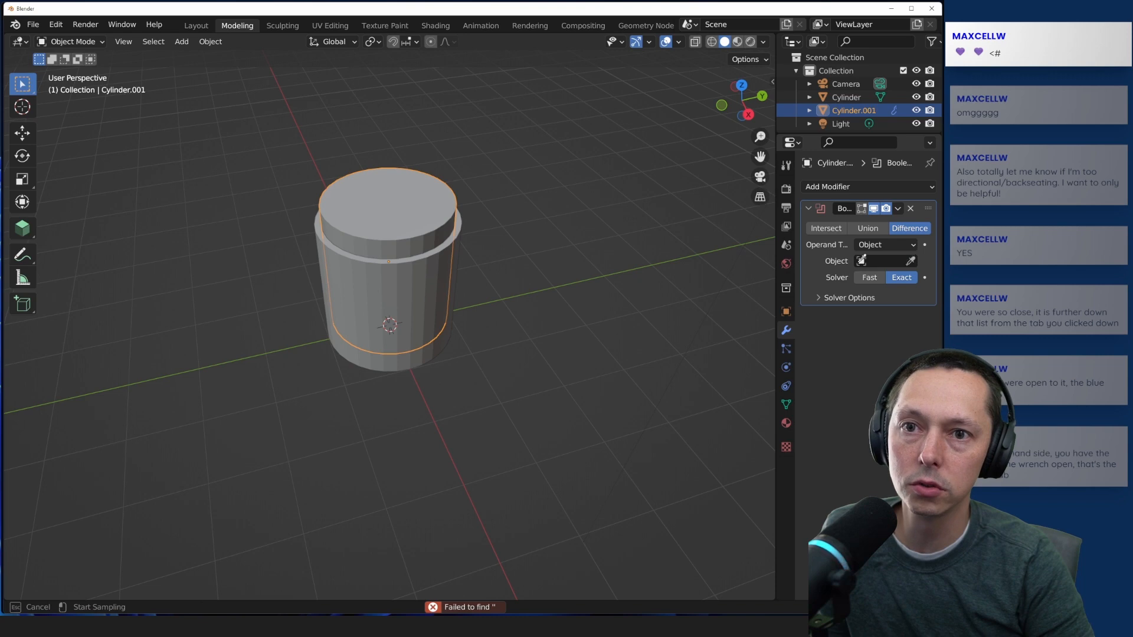
pyautogui.click(395, 214)
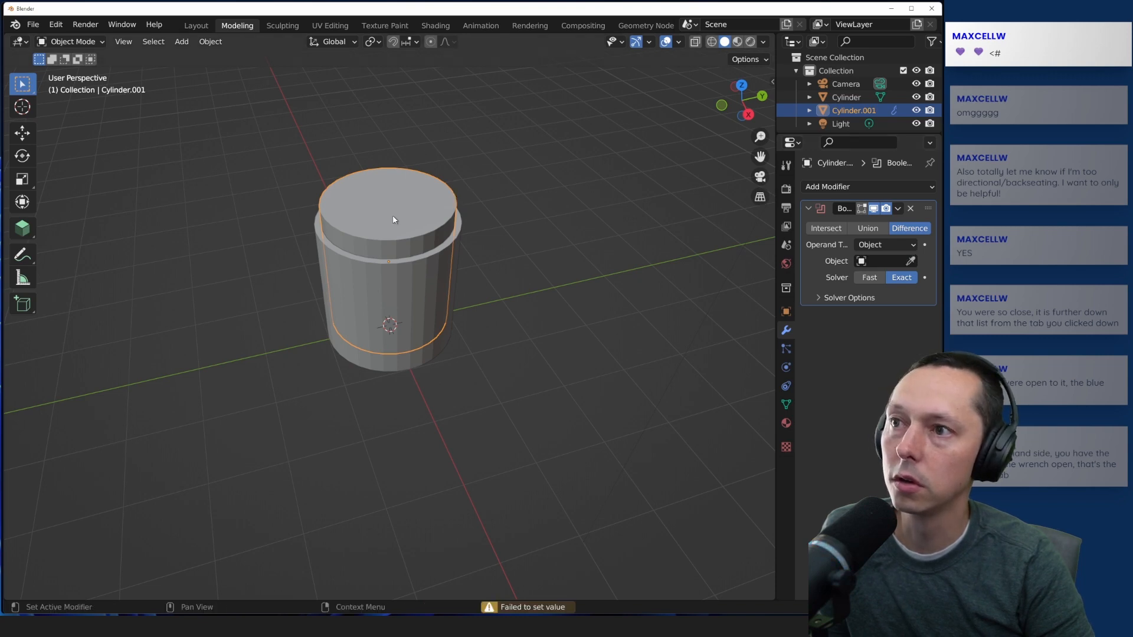
pyautogui.click(861, 263)
pyautogui.click(827, 282)
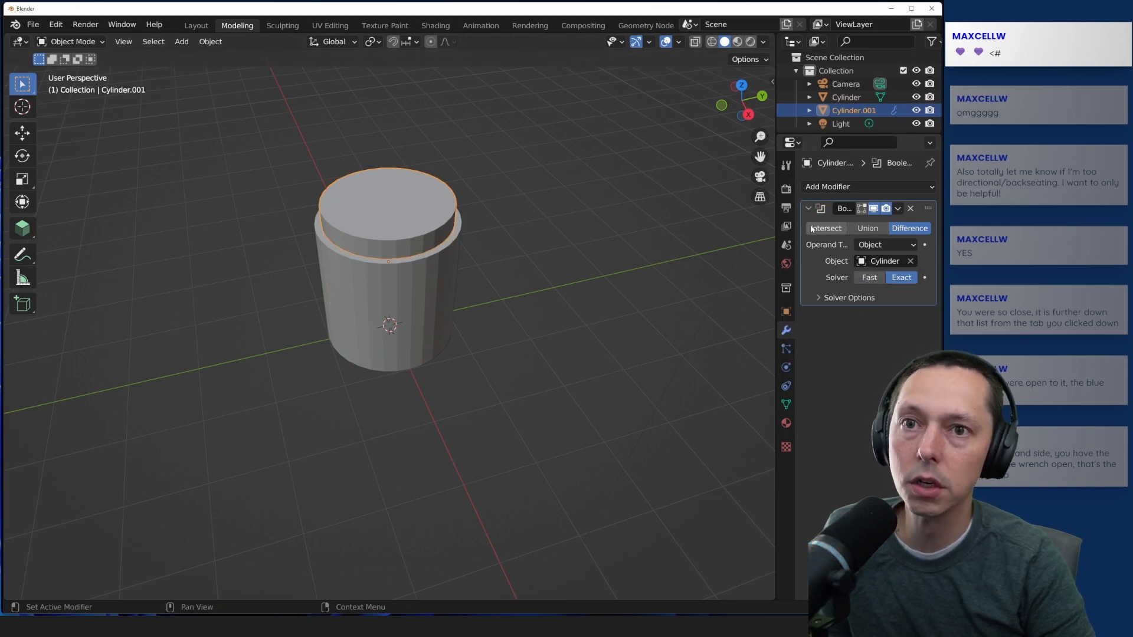
# Step: Select the larger cylinder, reselect the smaller one and widen the properties area to show the full Boolean settings
pyautogui.click(584, 343)
pyautogui.click(424, 331)
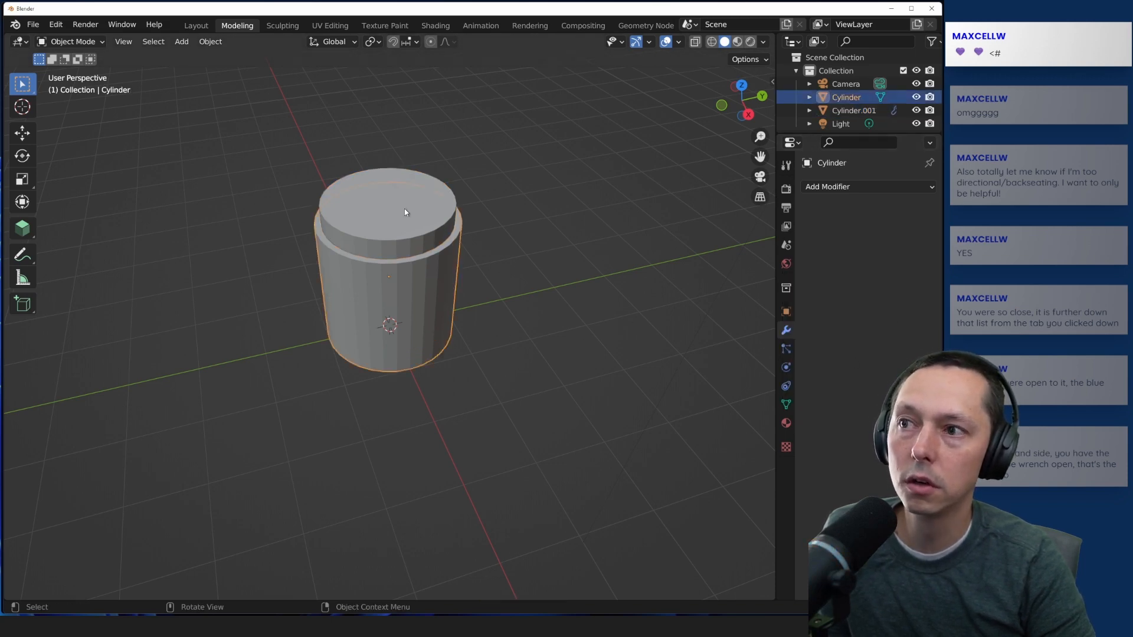
pyautogui.click(404, 232)
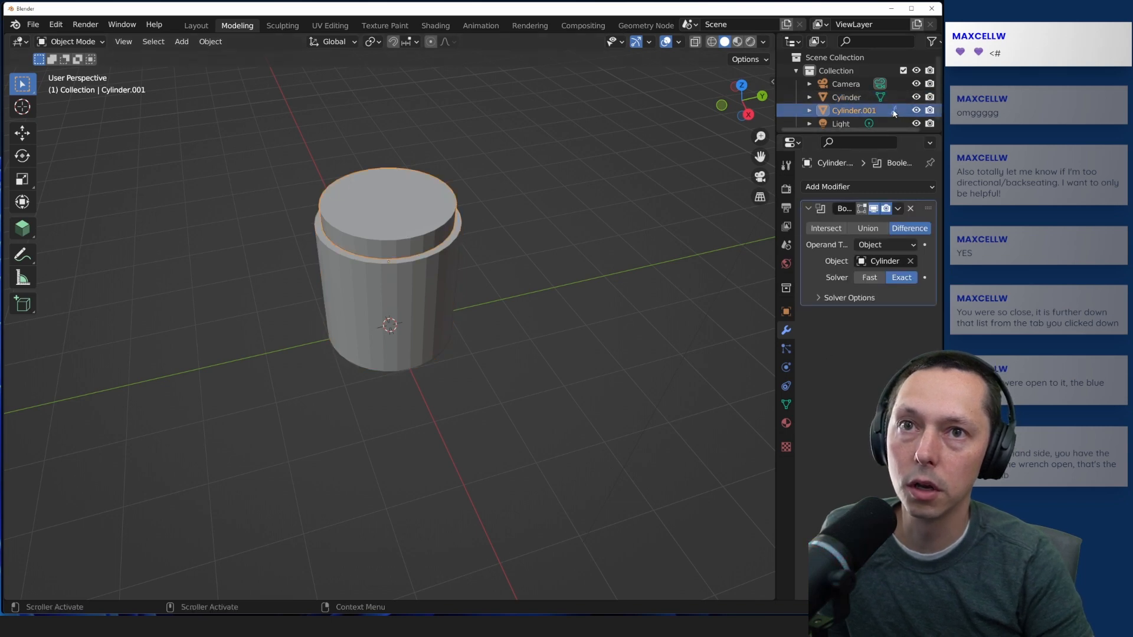
pyautogui.moveTo(776, 224); pyautogui.dragTo(741, 226)
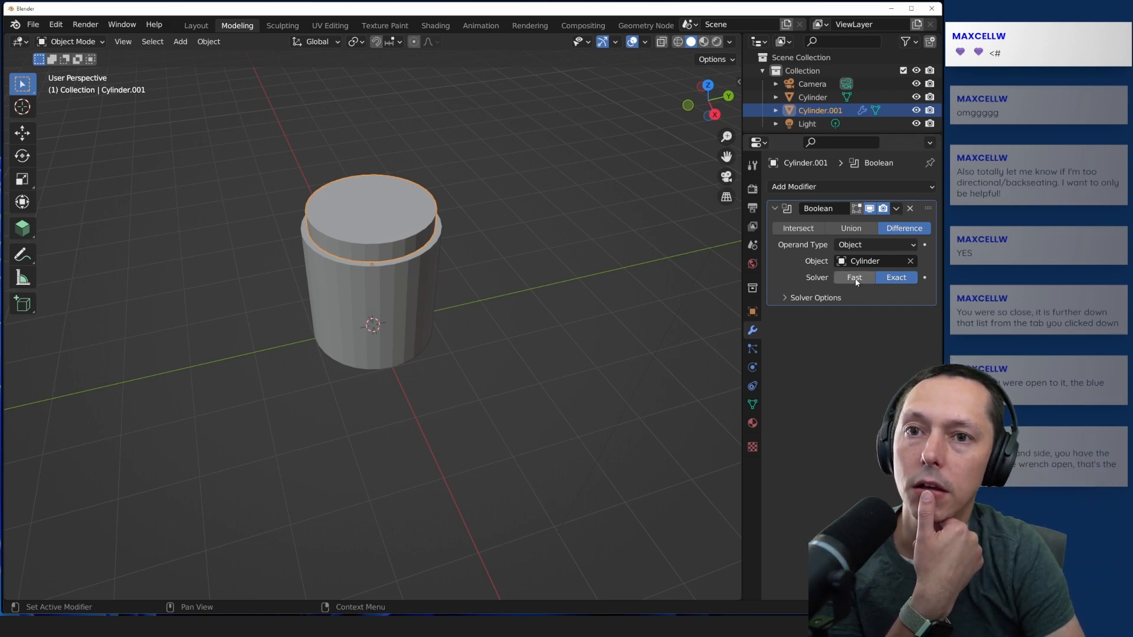
pyautogui.click(813, 298)
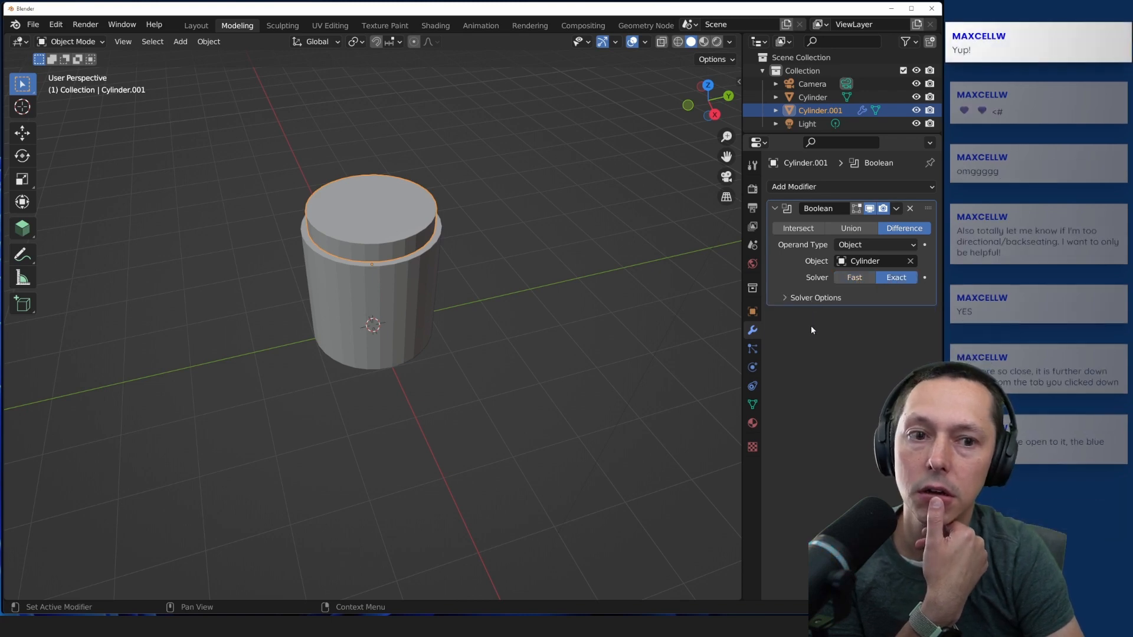
# Step: Try the Intersect, Union and Difference operations on the smaller cylinder's Boolean modifier, ending on Intersect
pyautogui.click(799, 229)
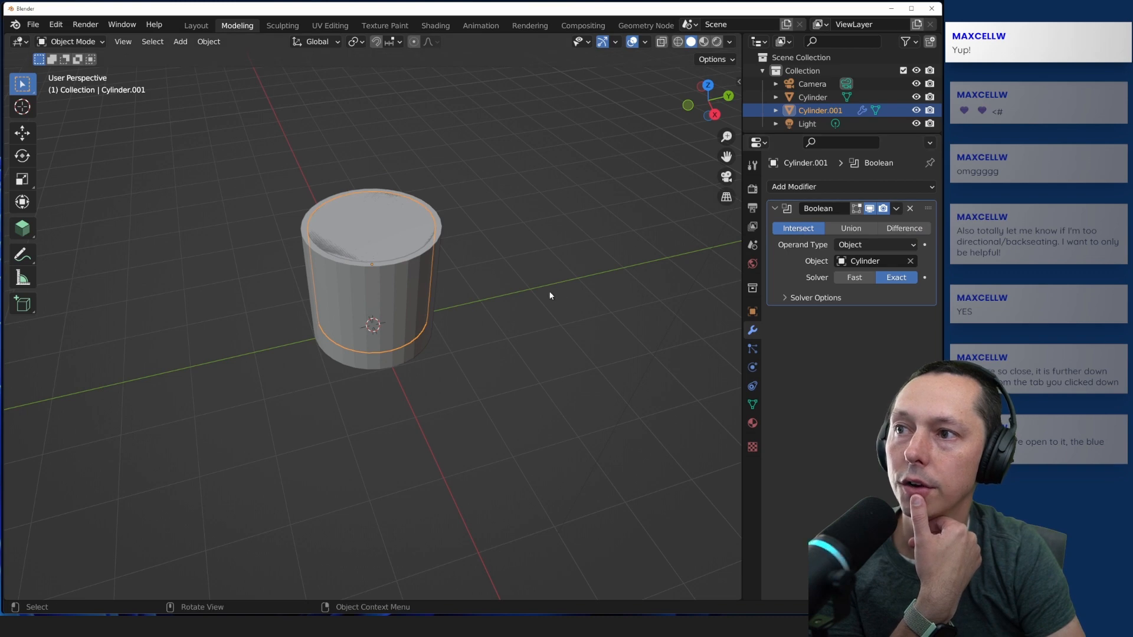
pyautogui.moveTo(555, 293); pyautogui.dragTo(543, 346, button='middle')
pyautogui.click(858, 230)
pyautogui.moveTo(613, 396); pyautogui.dragTo(761, 272, button='middle')
pyautogui.click(896, 229)
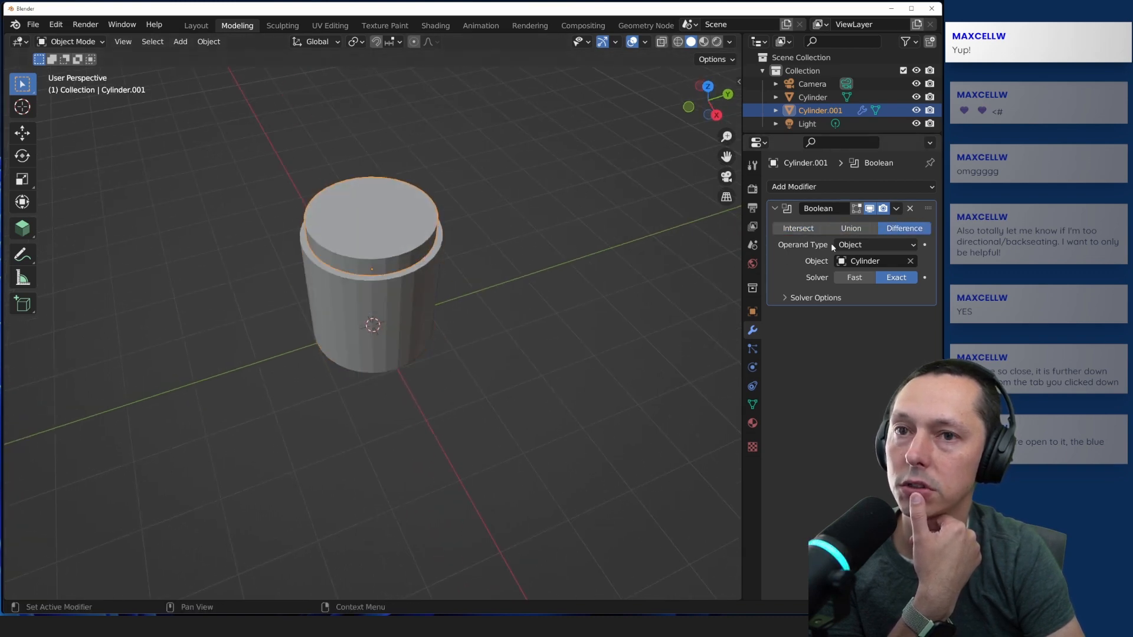
pyautogui.click(798, 229)
pyautogui.moveTo(506, 342); pyautogui.dragTo(505, 320, button='middle')
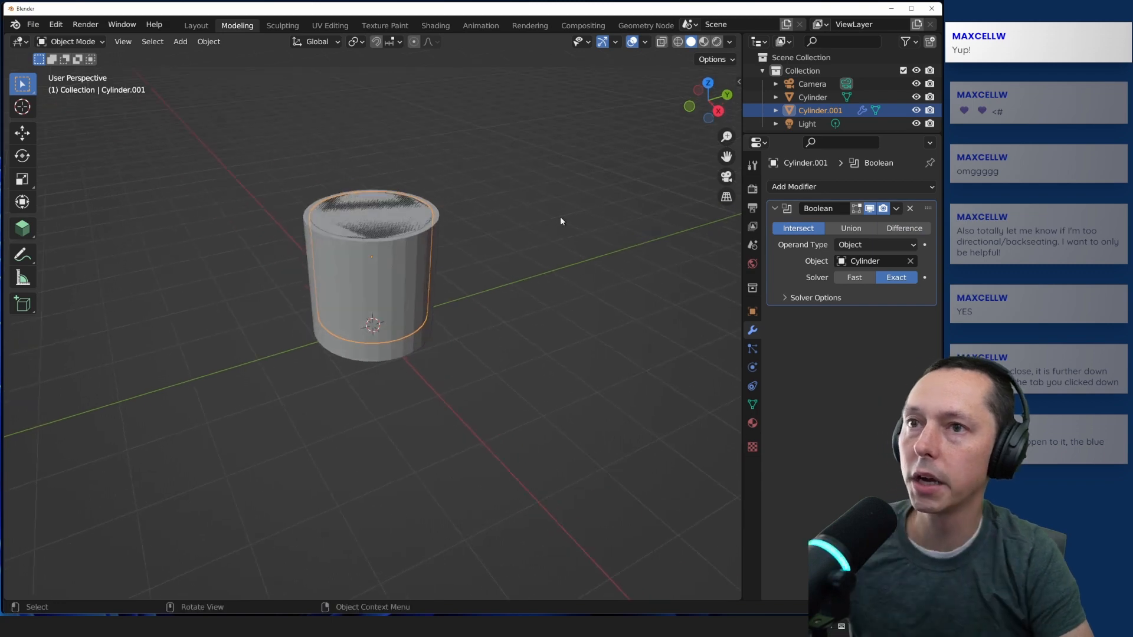
# Step: Show the transform values of the smaller cylinder and set its X and Y dimensions to 1.8 m
pyautogui.press('n')
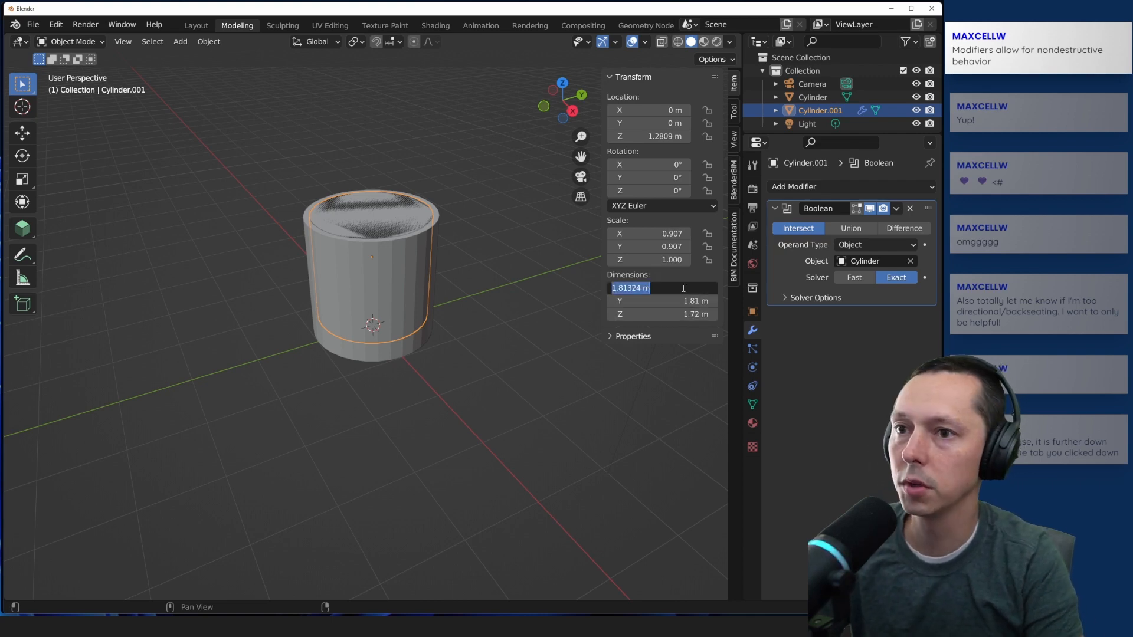
pyautogui.write('8')
pyautogui.press('Return')
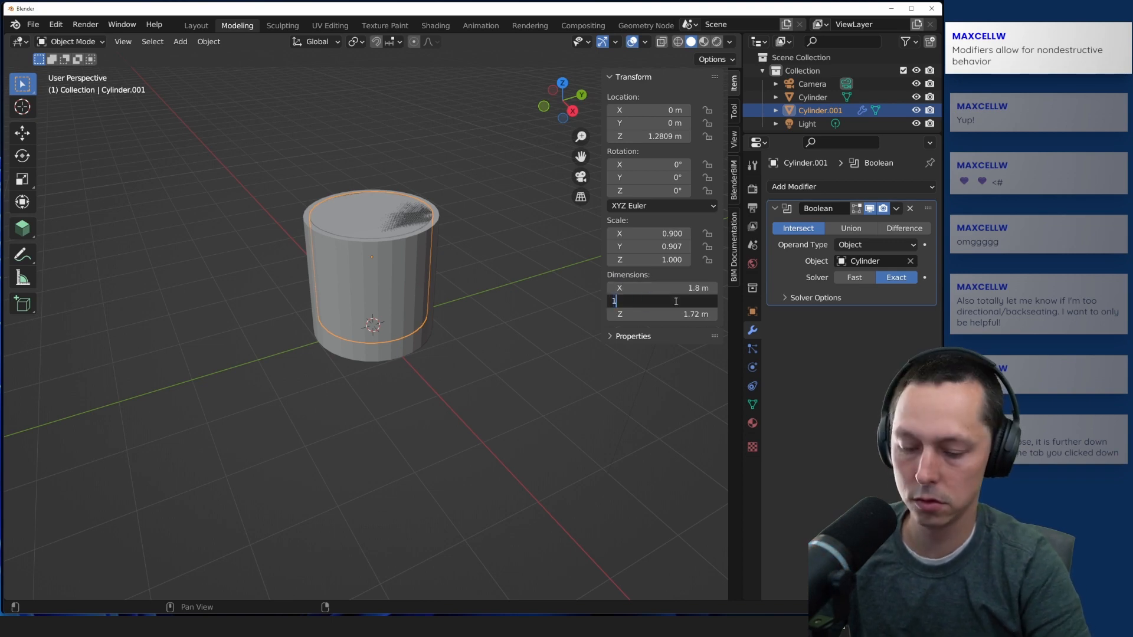
pyautogui.click(676, 301)
pyautogui.write('1.8')
pyautogui.press('Return')
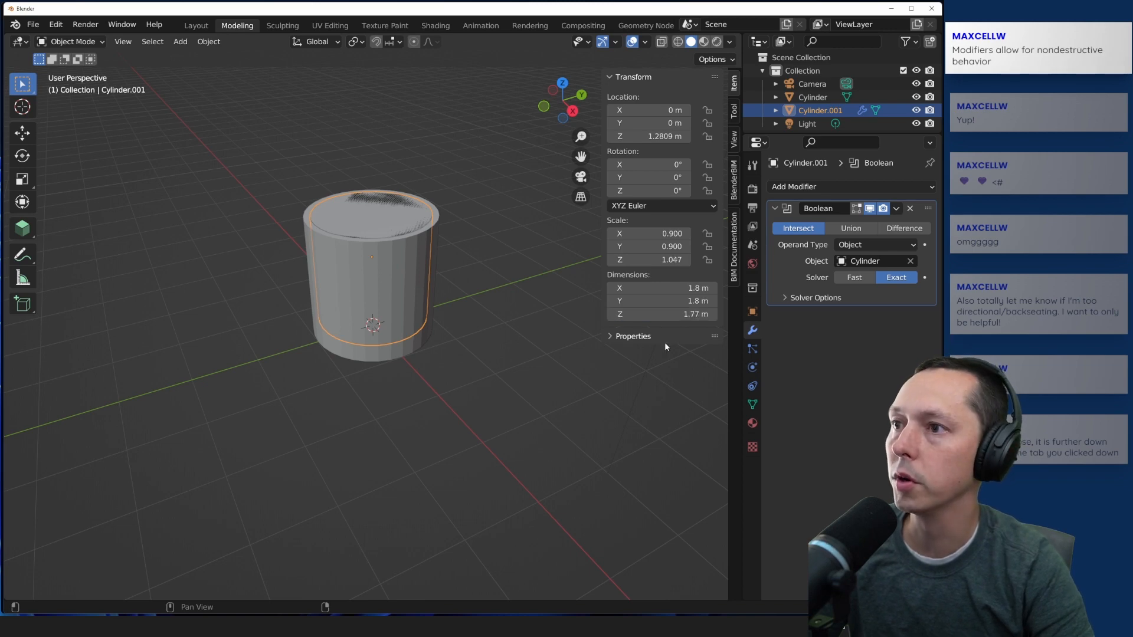
# Step: Set the smaller cylinder's Z location to 1.2 m and deselect it
pyautogui.moveTo(543, 380); pyautogui.dragTo(563, 241, button='middle')
pyautogui.click(671, 136)
pyautogui.write('1.2')
pyautogui.press('Return')
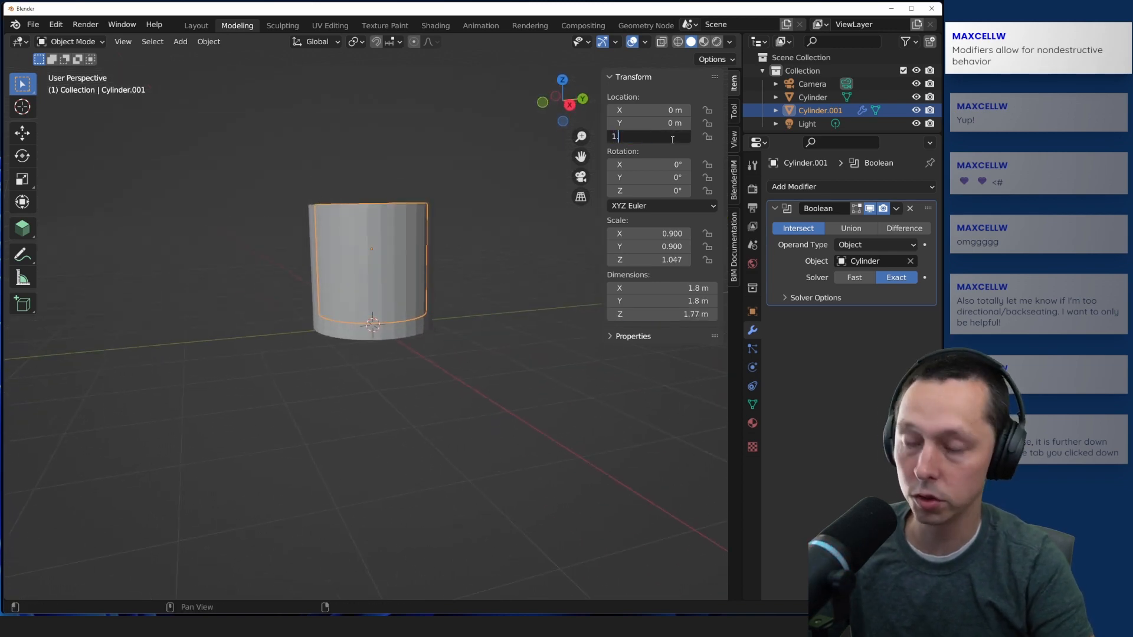
pyautogui.click(507, 231)
# Step: Reselect the smaller cylinder and compare its Boolean operations, finishing with Difference
pyautogui.moveTo(507, 232); pyautogui.dragTo(420, 282, button='middle')
pyautogui.scroll(5, 420, 281)
pyautogui.moveTo(248, 314); pyautogui.dragTo(258, 278, button='middle')
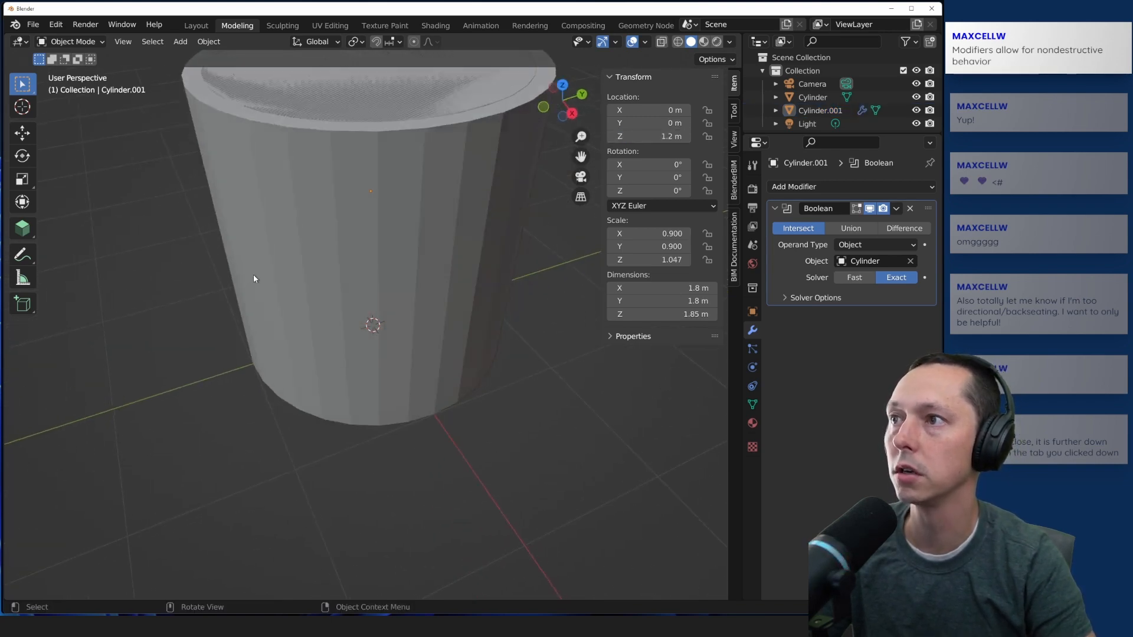
pyautogui.scroll(-4, 258, 278)
pyautogui.click(374, 226)
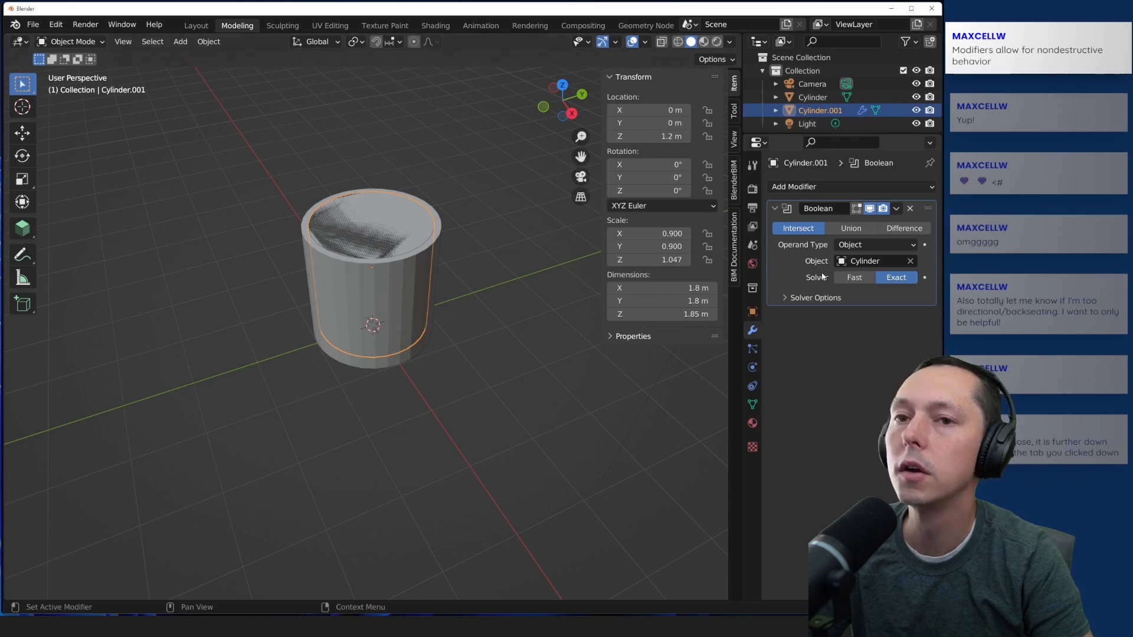
pyautogui.click(901, 229)
pyautogui.click(829, 229)
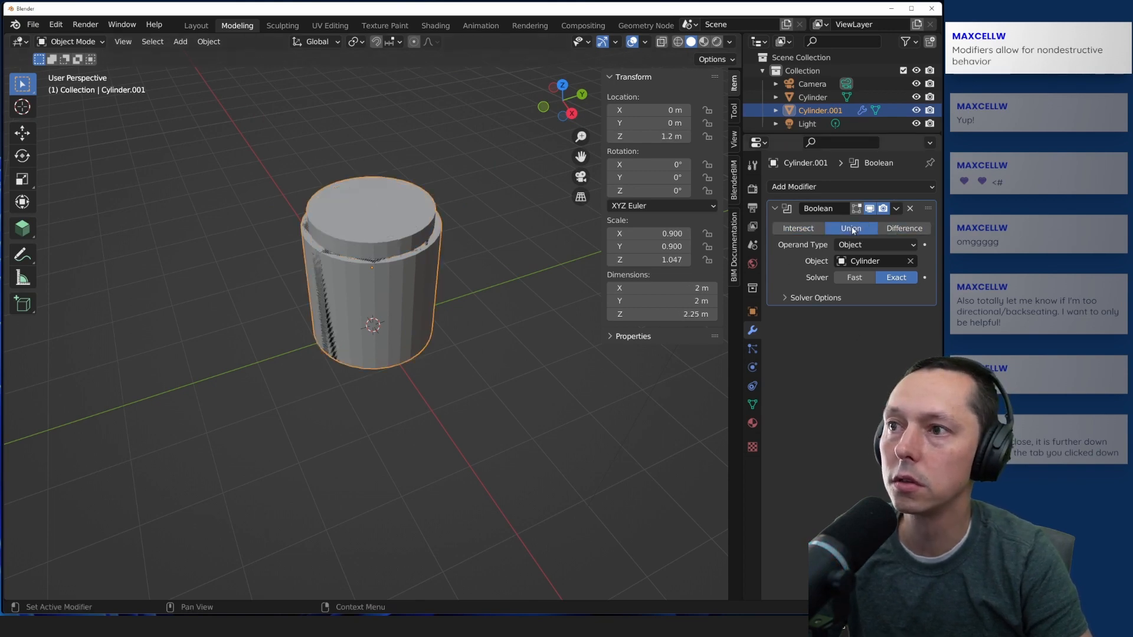
pyautogui.click(804, 229)
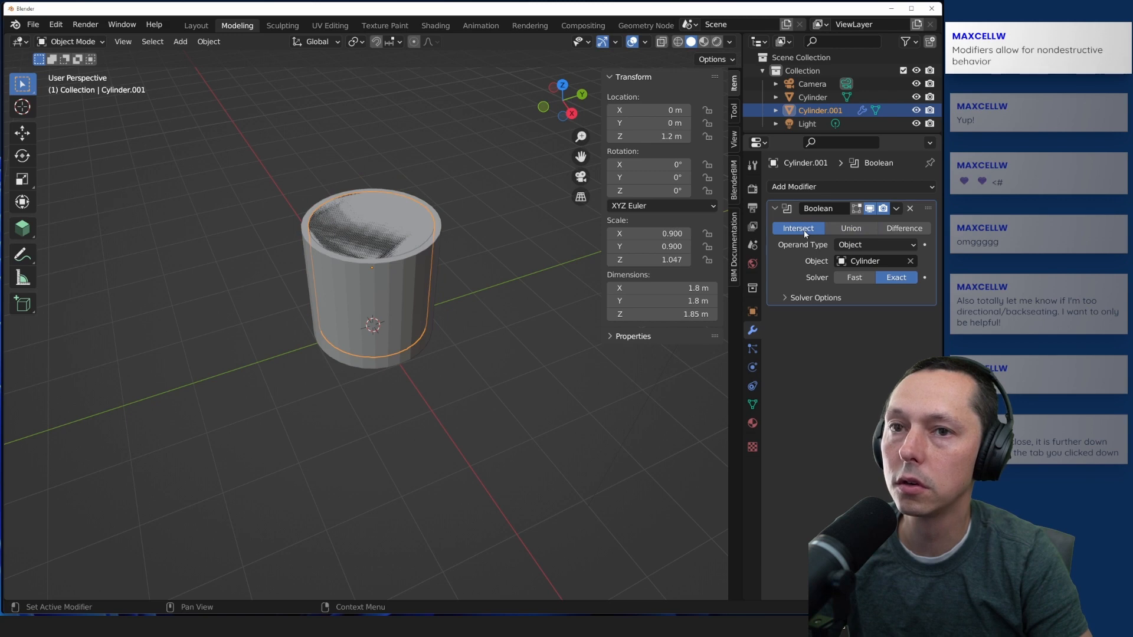
pyautogui.click(903, 228)
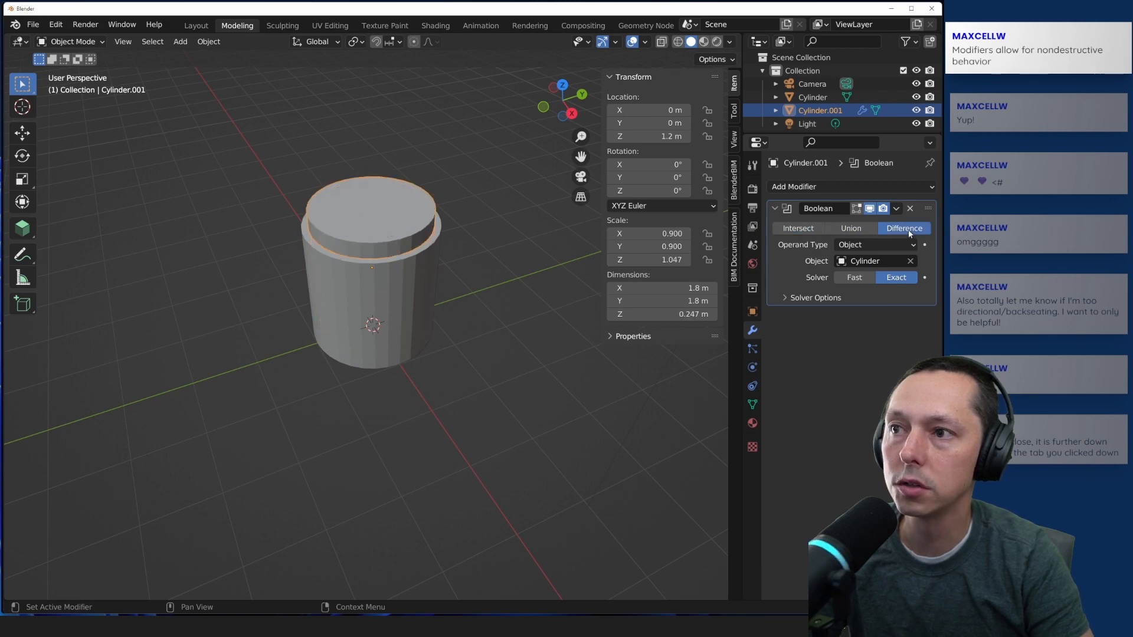
# Step: Inspect the cylinders up close, reselect the smaller one and set its Z location to 0.2 m
pyautogui.click(581, 429)
pyautogui.scroll(-1, 441, 389)
pyautogui.scroll(5, 369, 270)
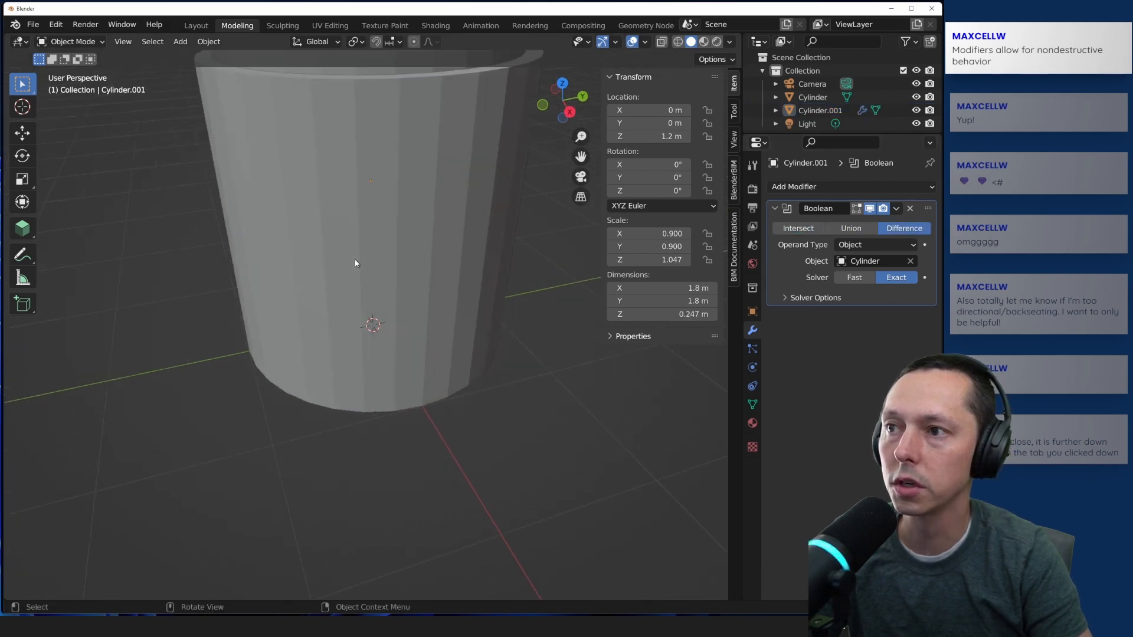
pyautogui.scroll(2, 356, 263)
pyautogui.moveTo(354, 263); pyautogui.dragTo(427, 342, button='middle')
pyautogui.scroll(-3, 354, 313)
pyautogui.scroll(-3, 356, 315)
pyautogui.click(384, 158)
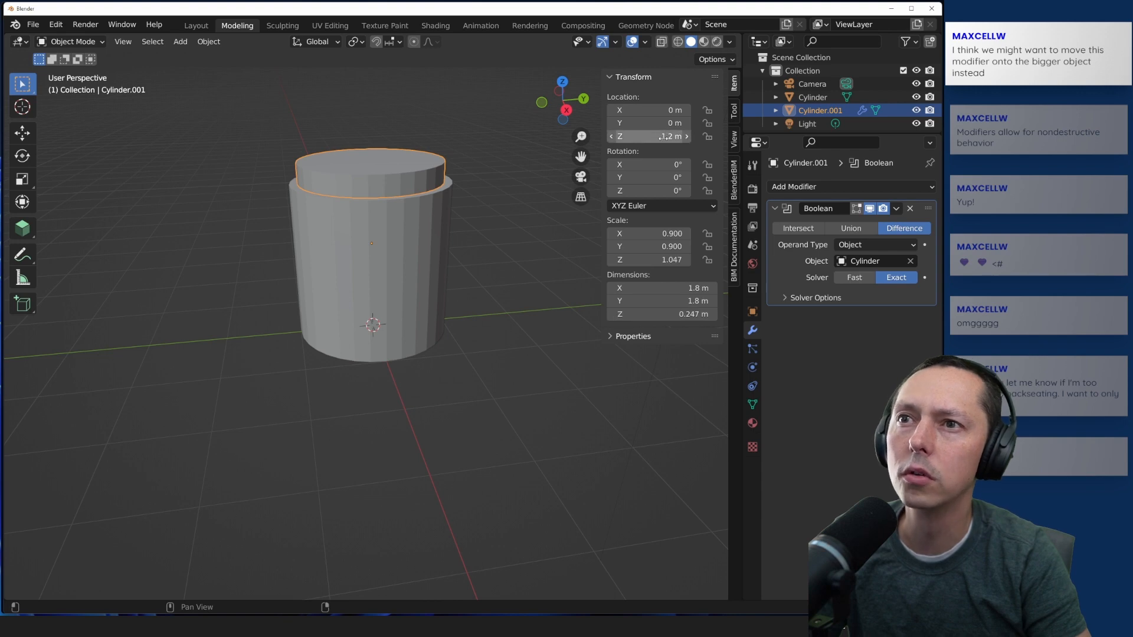
pyautogui.write('0.2')
pyautogui.press('Return')
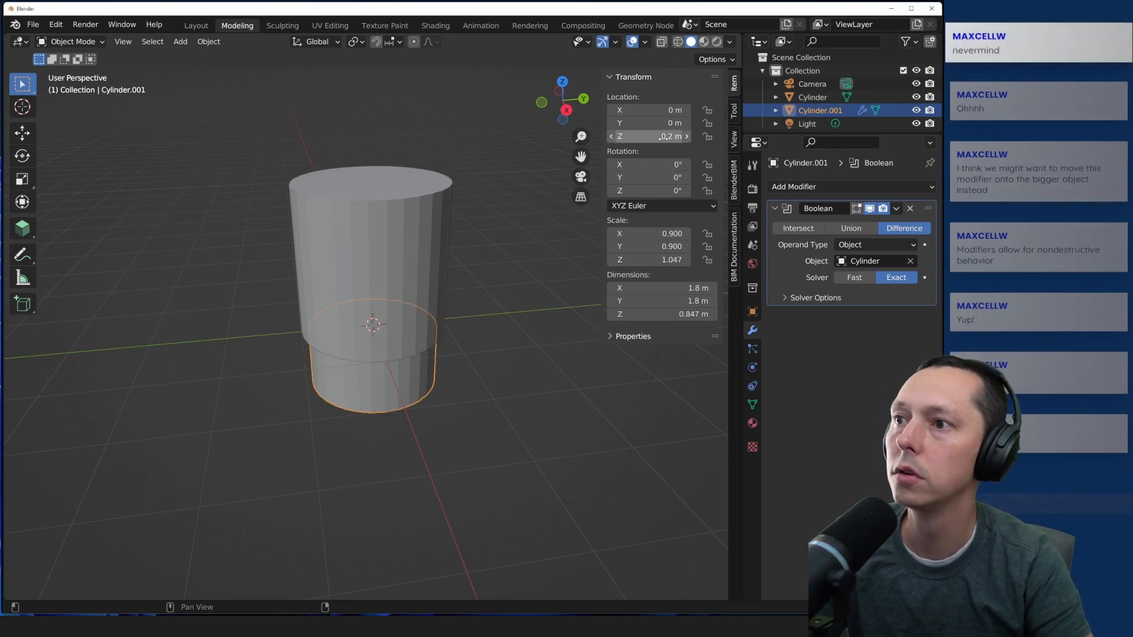
# Step: Try out larger Z dimensions on the smaller cylinder, ending with 4.63 m
pyautogui.click(678, 314)
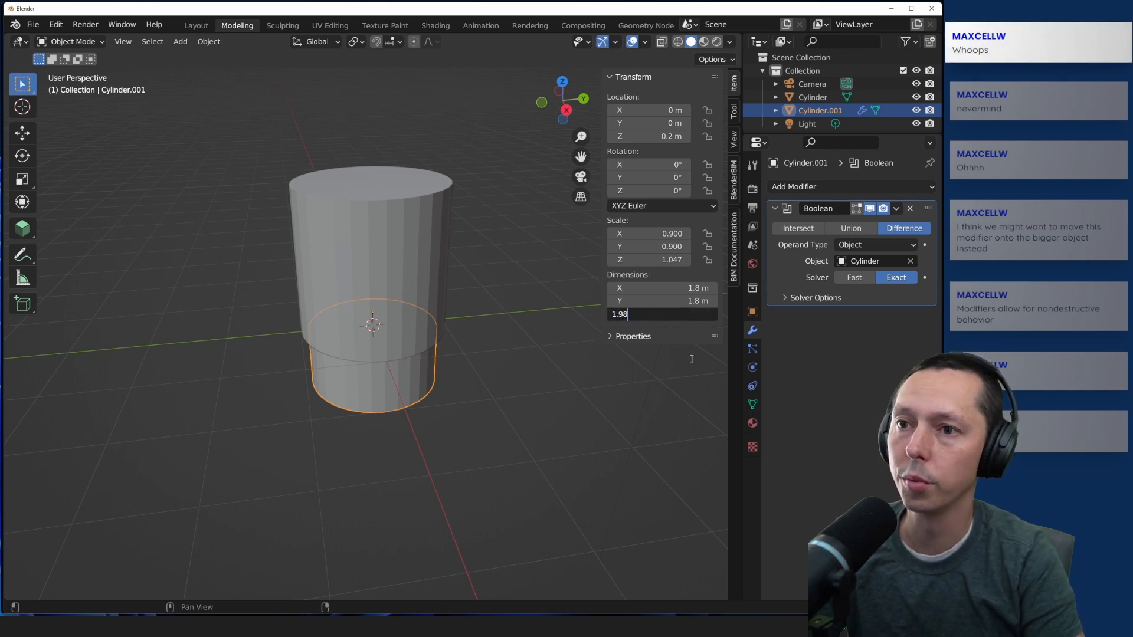
pyautogui.press('BackSpace')
pyautogui.press('Return')
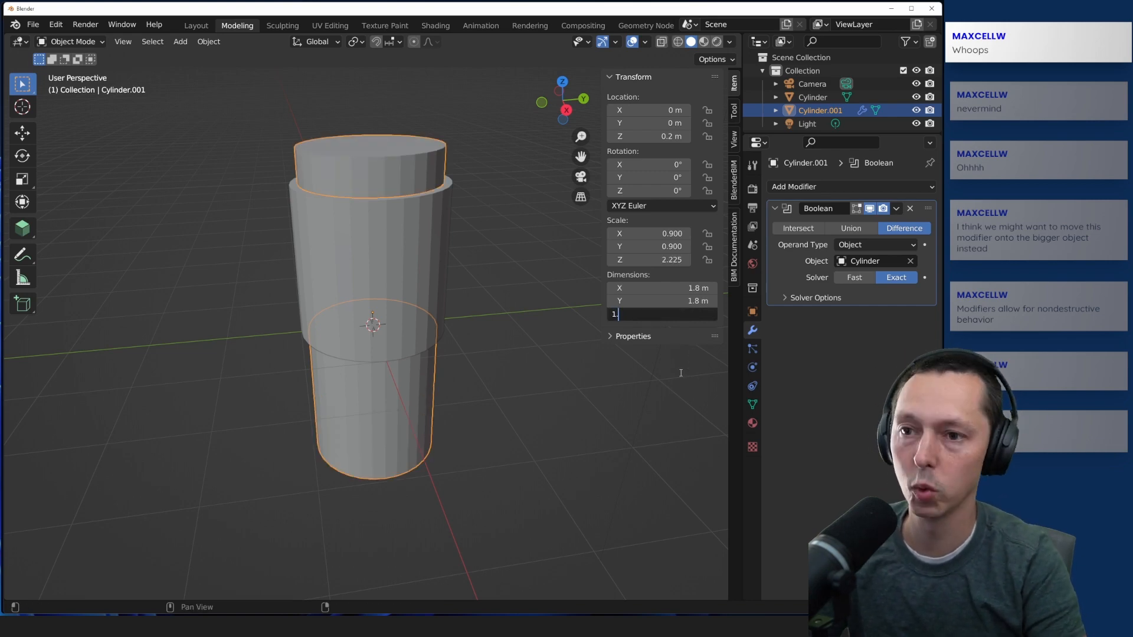
pyautogui.press('Escape')
pyautogui.hotkey('ctrl', 'z')
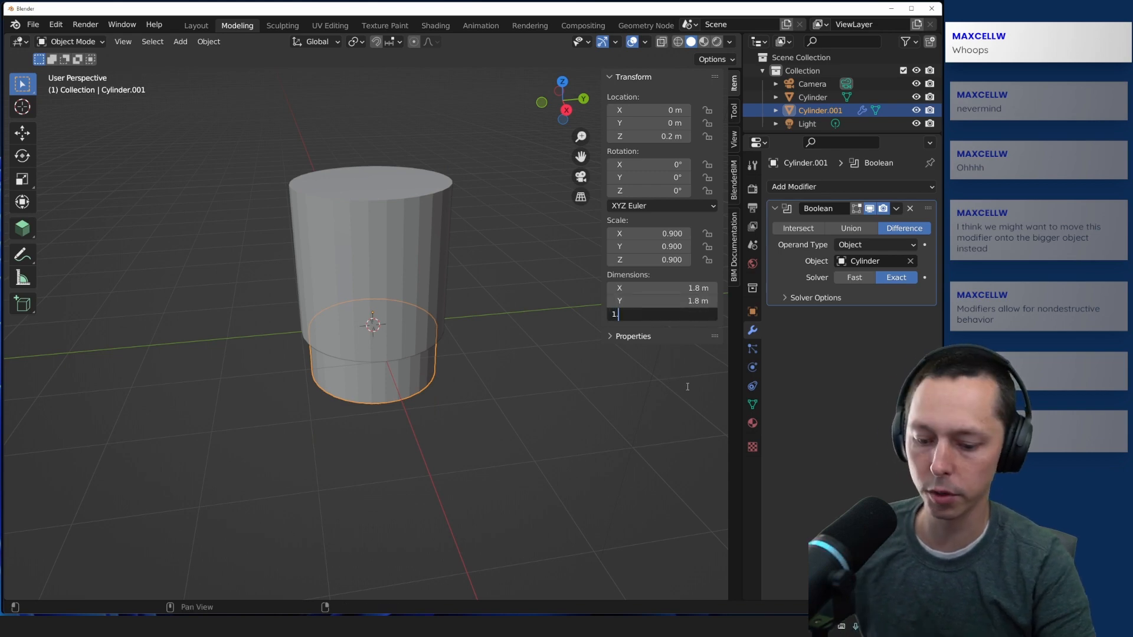
pyautogui.write('63+3')
pyautogui.press('Return')
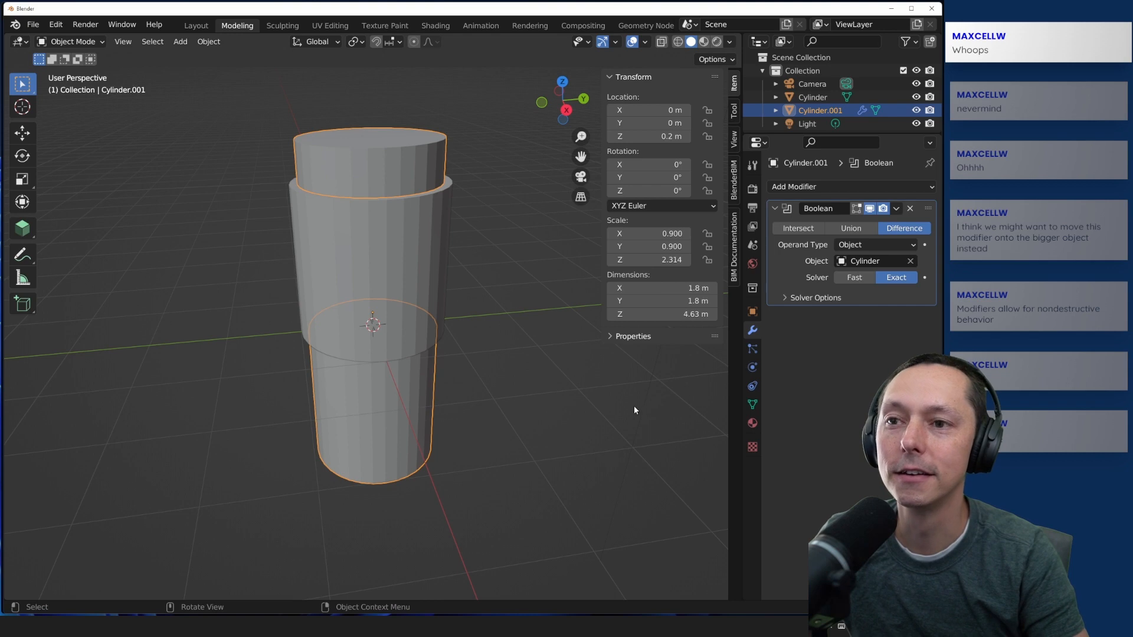
# Step: Switch the smaller cylinder's Boolean operation to Intersect and set its Z dimension to 1.2 m
pyautogui.click(844, 230)
pyautogui.click(786, 234)
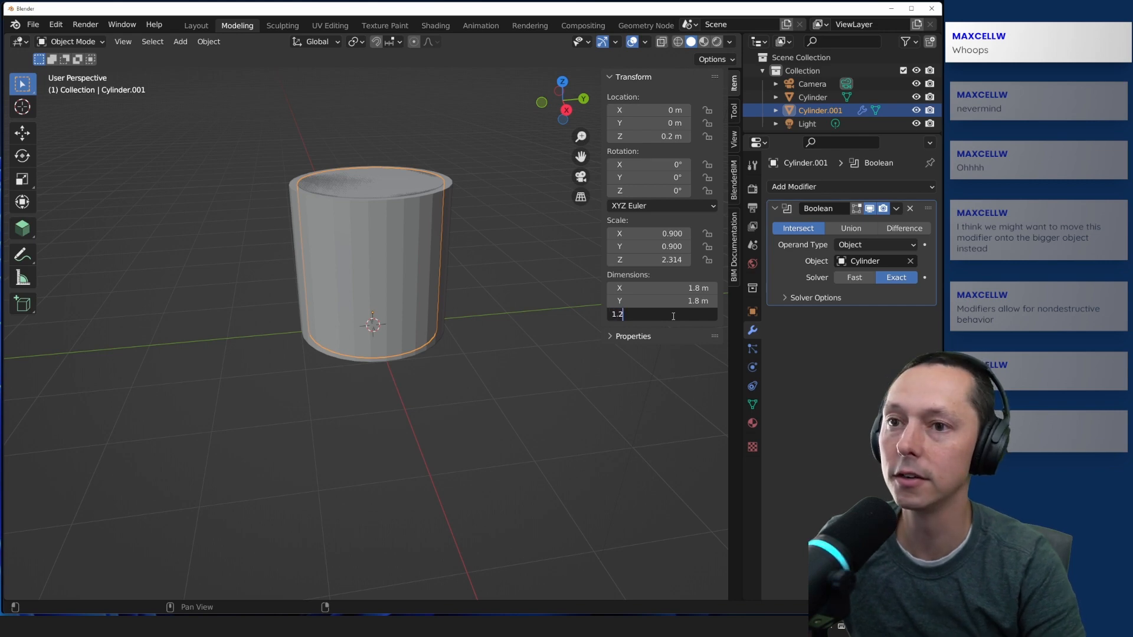
pyautogui.press('Return')
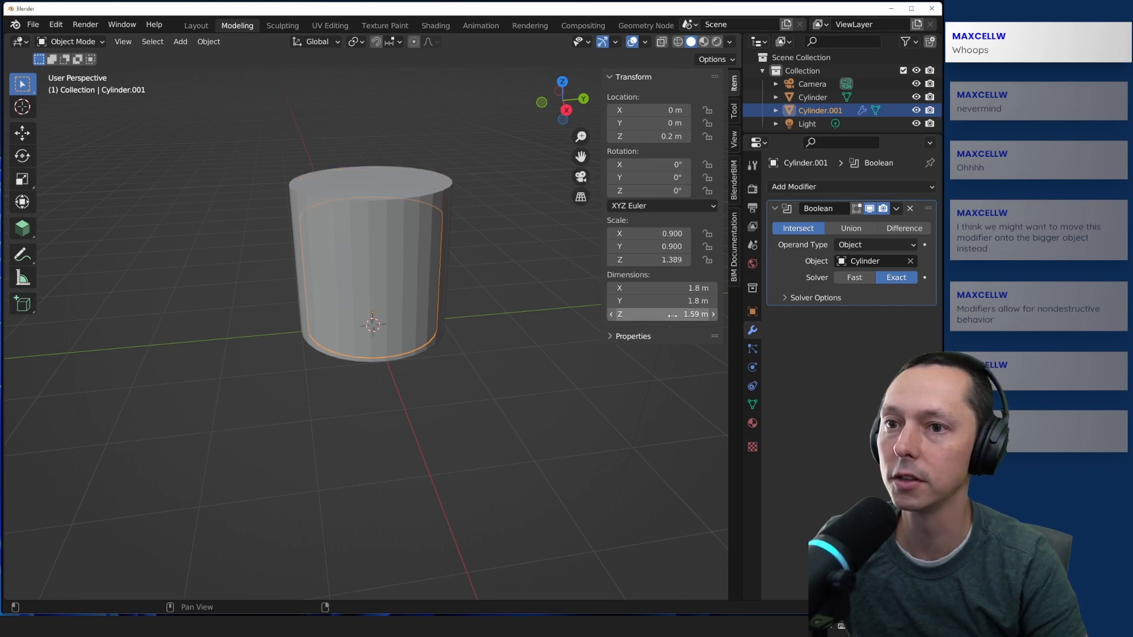
# Step: Compare the Union, Intersect and Difference operations on the smaller cylinder's Boolean modifier, finishing with Union
pyautogui.click(850, 230)
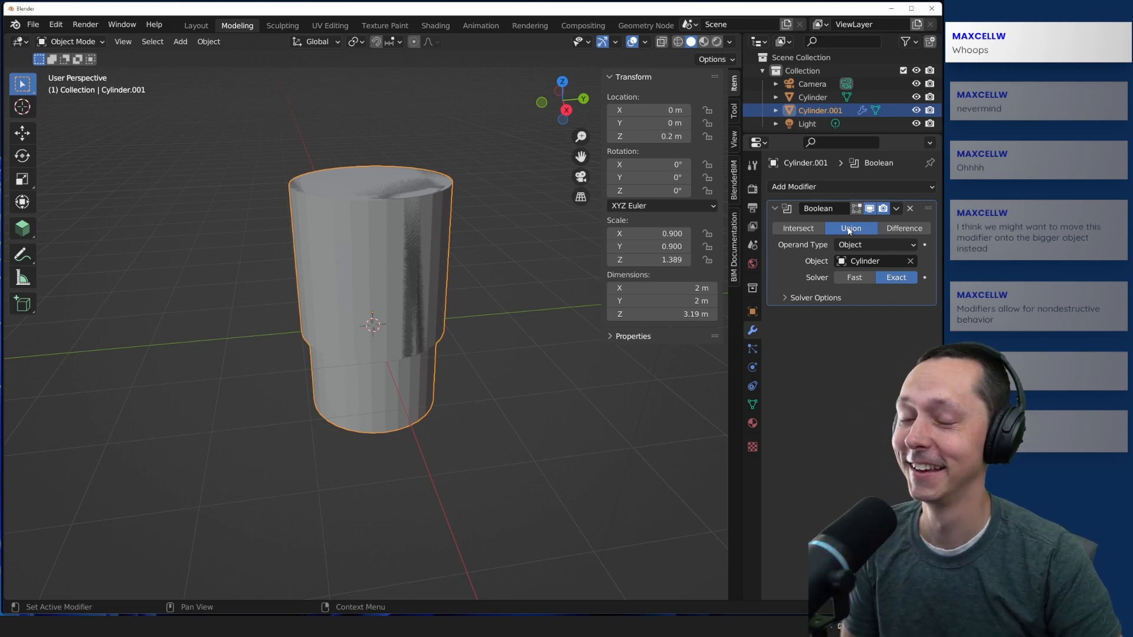
pyautogui.click(808, 229)
pyautogui.click(884, 229)
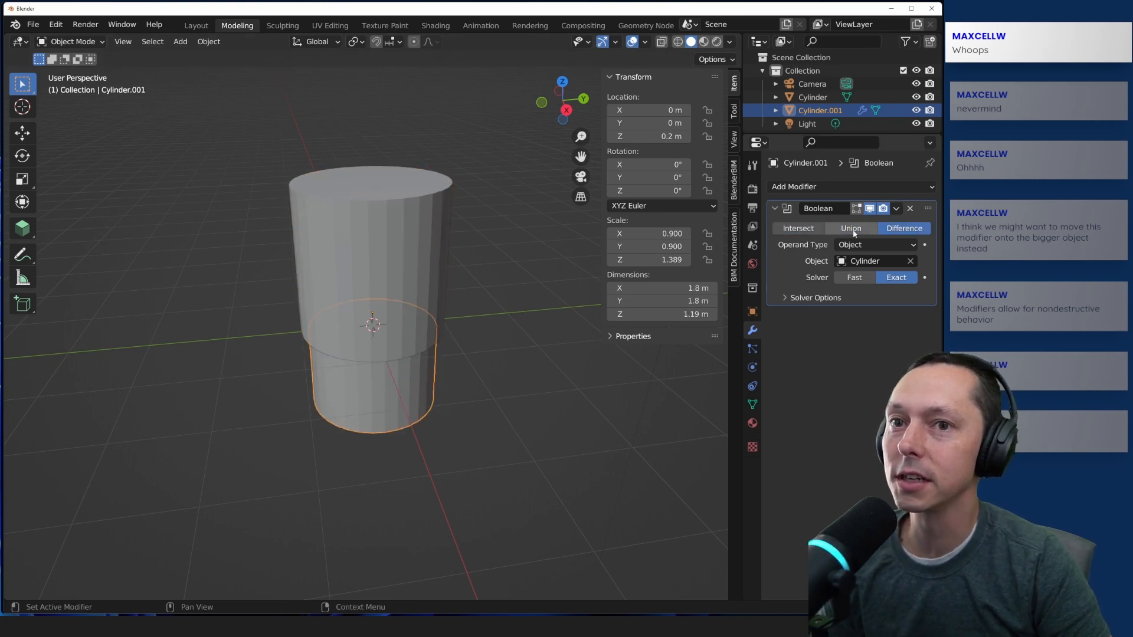
pyautogui.click(792, 229)
pyautogui.click(843, 229)
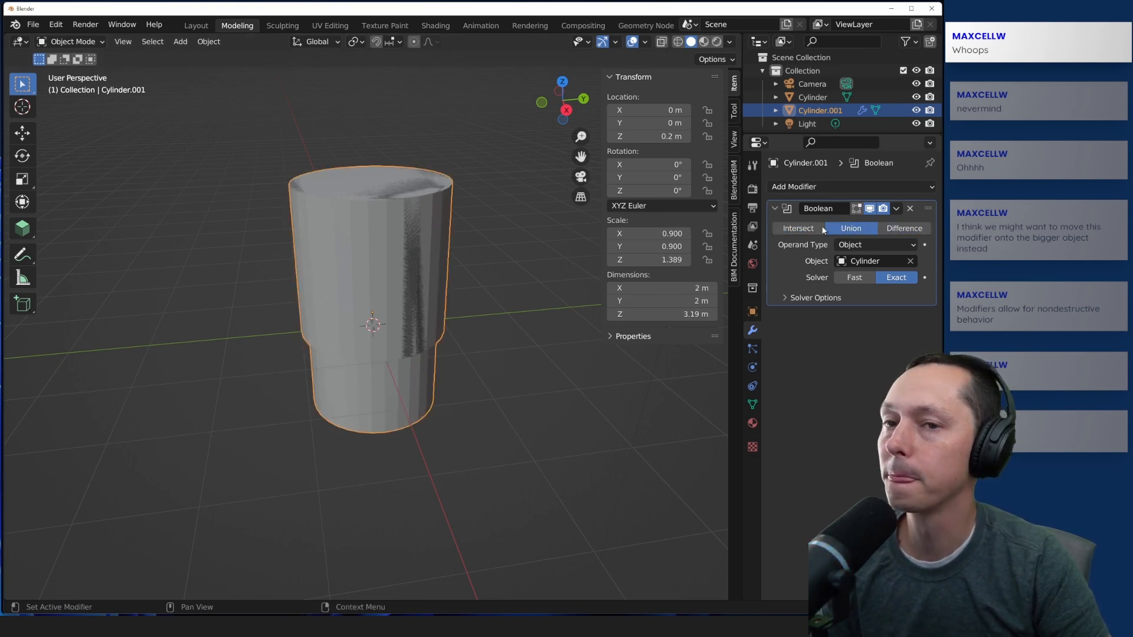
pyautogui.click(797, 229)
pyautogui.moveTo(531, 224); pyautogui.dragTo(460, 258, button='middle')
pyautogui.click(851, 228)
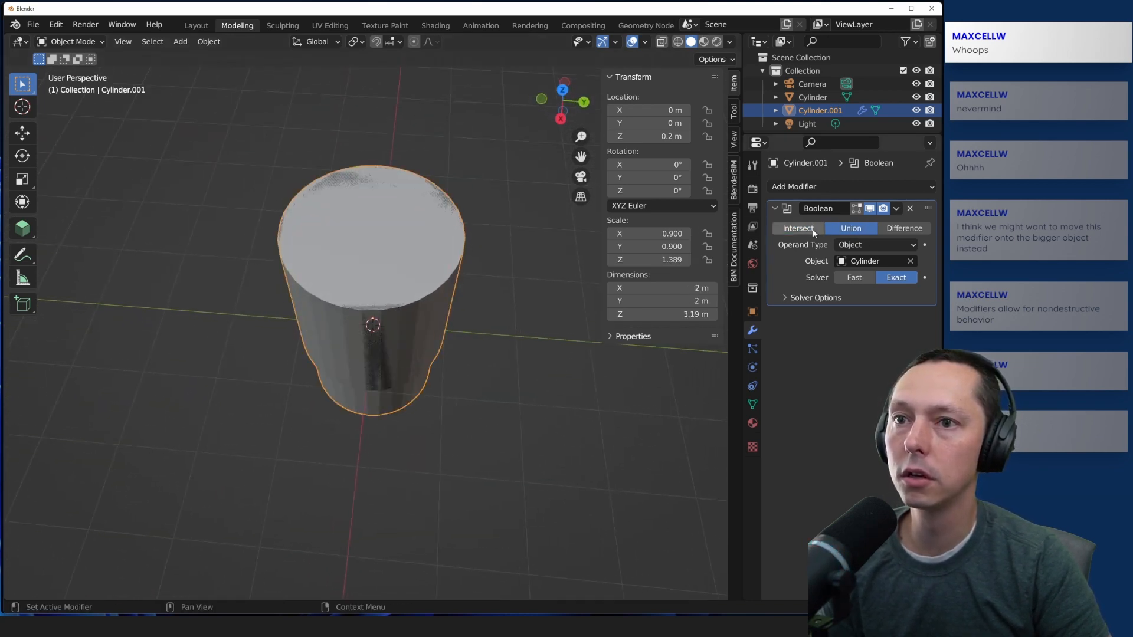
# Step: Inspect the cylinders up close and from above under Union, Difference and Intersect, finishing with Intersect
pyautogui.scroll(6, 373, 324)
pyautogui.scroll(-6, 362, 219)
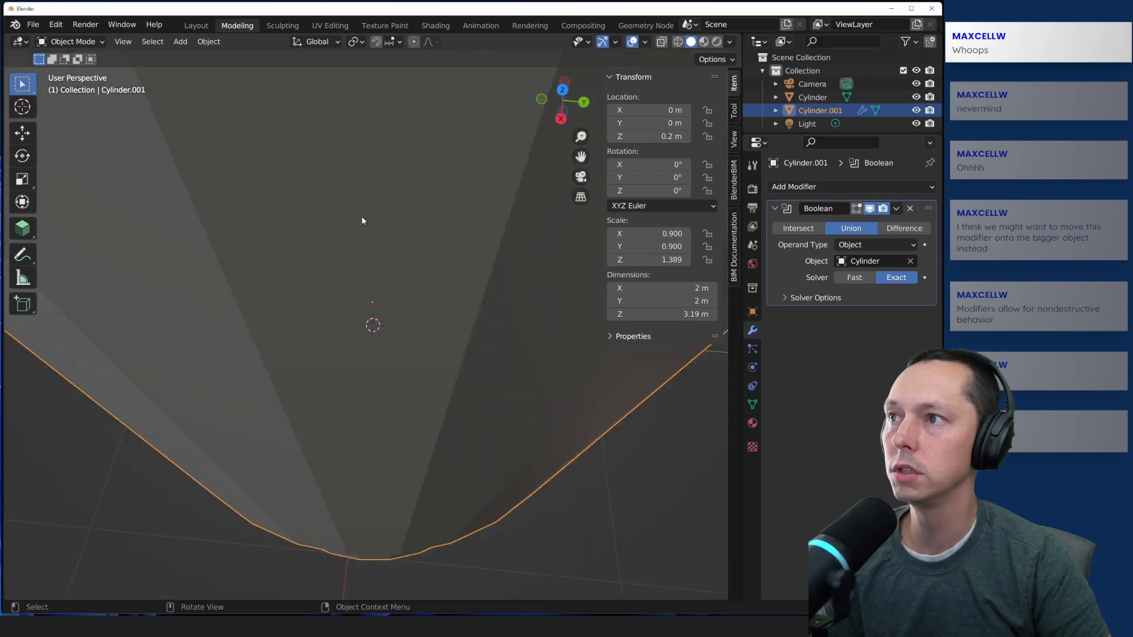
pyautogui.moveTo(362, 223); pyautogui.dragTo(348, 165, button='middle')
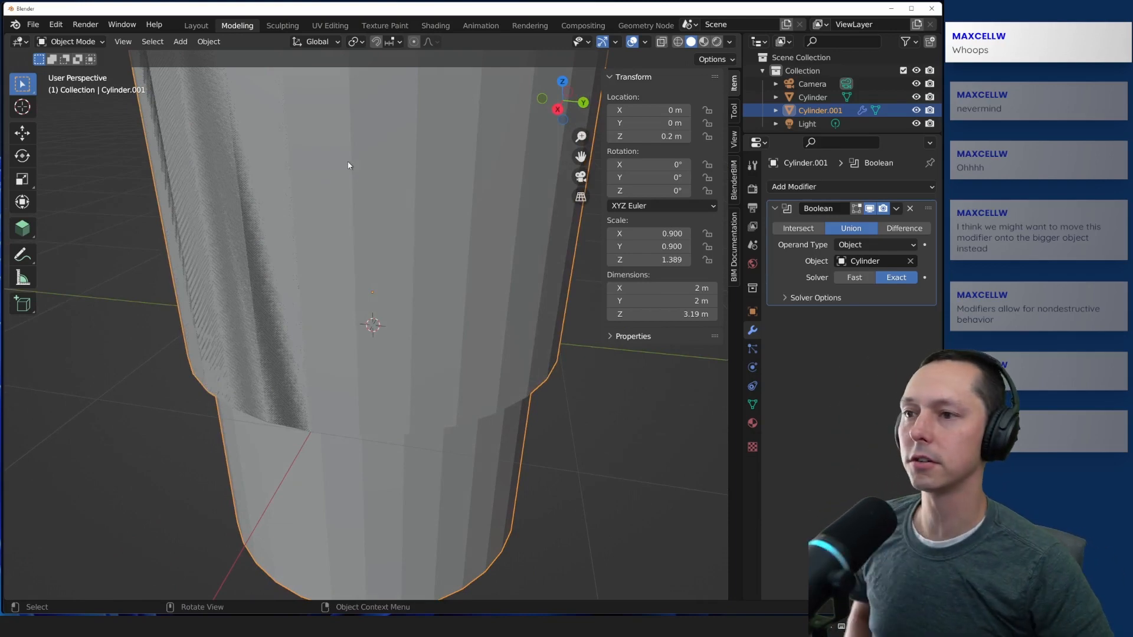
pyautogui.click(891, 227)
pyautogui.moveTo(501, 325); pyautogui.dragTo(334, 272, button='middle')
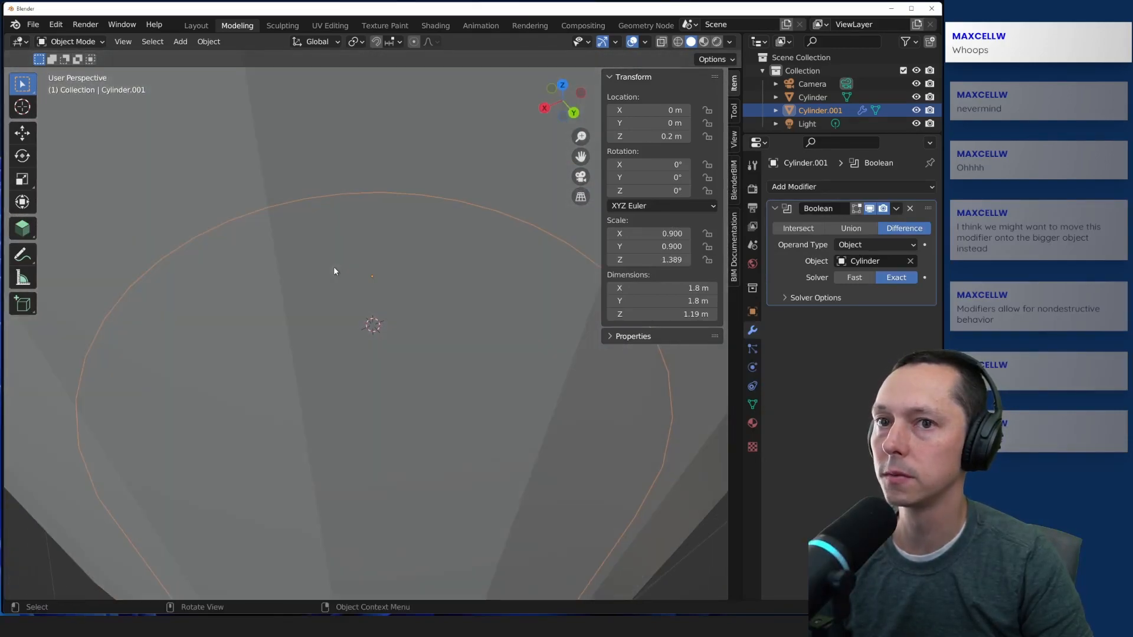
pyautogui.click(831, 227)
pyautogui.moveTo(427, 246); pyautogui.dragTo(374, 203, button='middle')
pyautogui.scroll(-3, 381, 269)
pyautogui.click(796, 228)
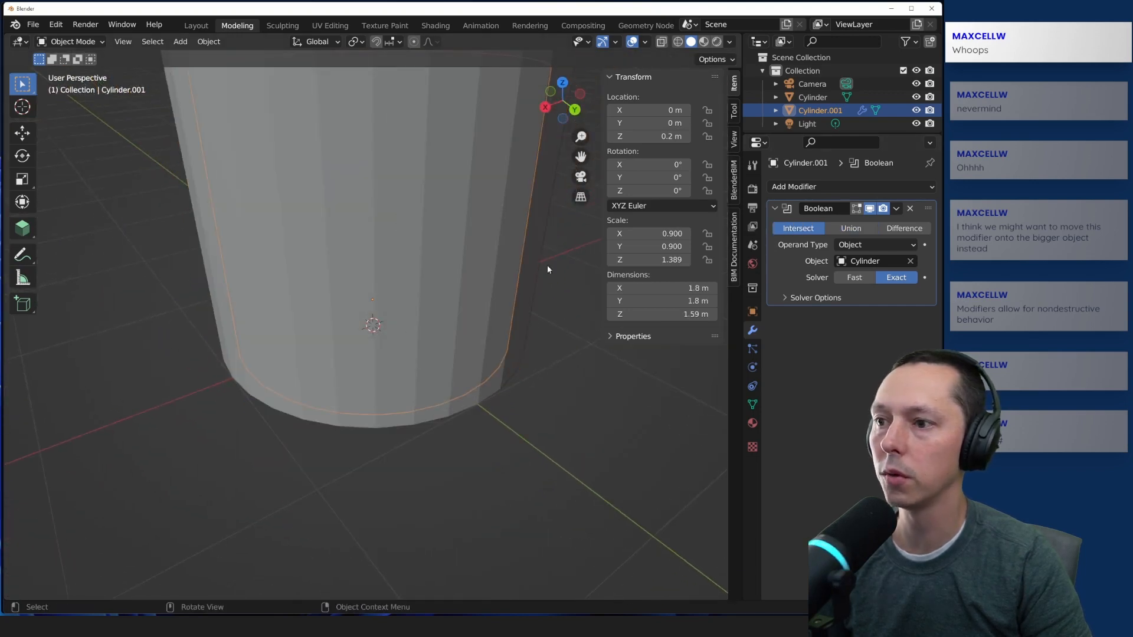
pyautogui.moveTo(412, 319); pyautogui.dragTo(381, 413, button='middle')
pyautogui.scroll(-6, 375, 366)
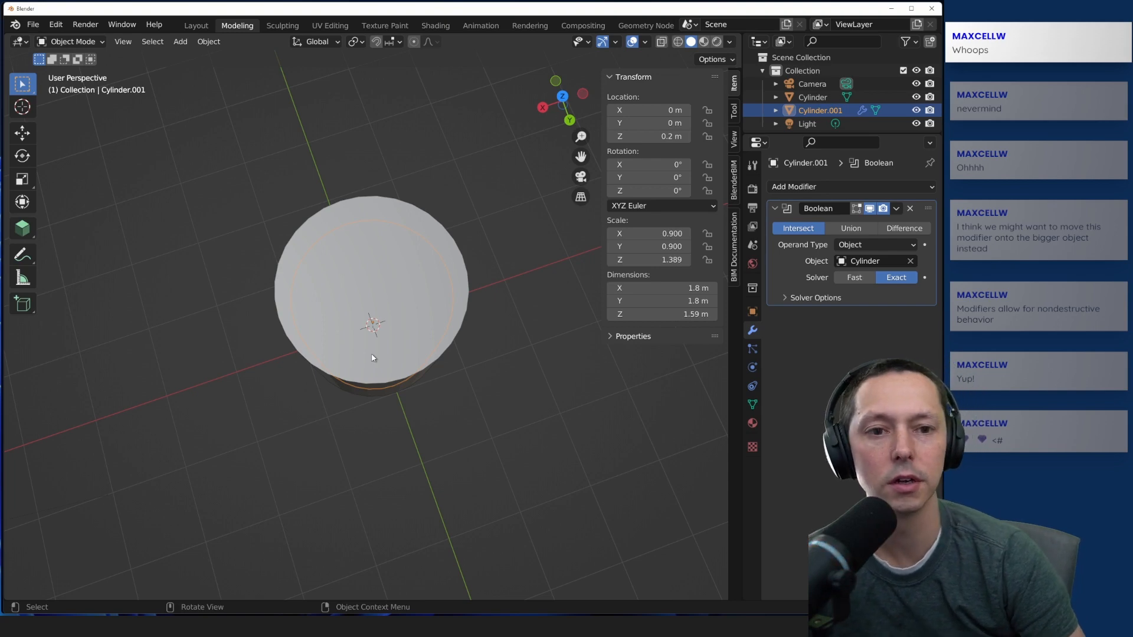
pyautogui.scroll(3, 373, 358)
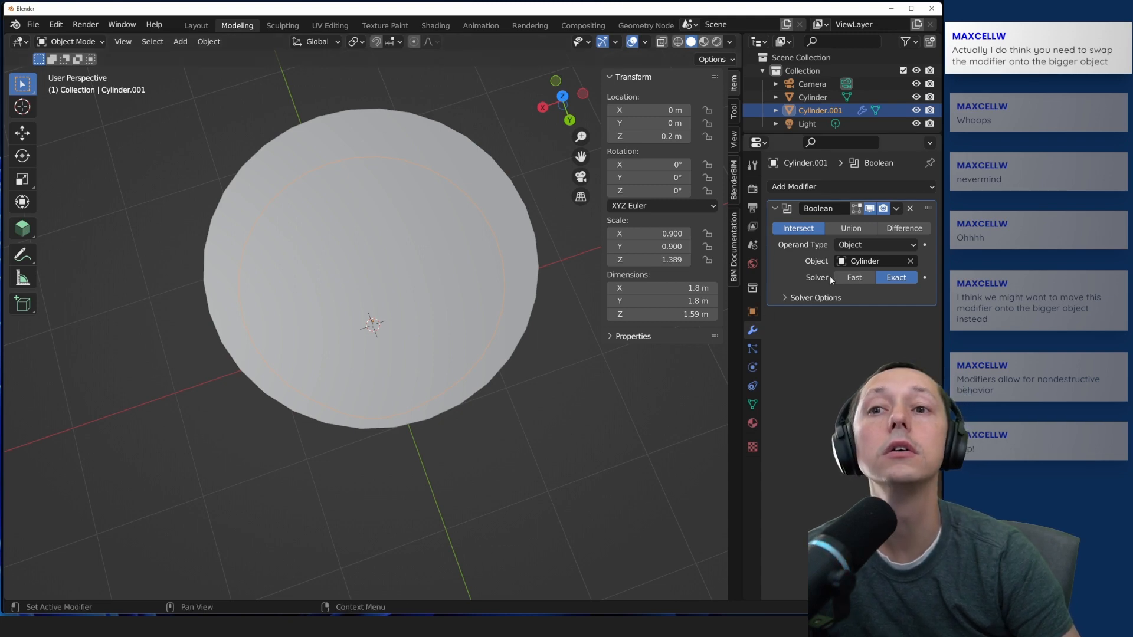
# Step: Remove the Boolean modifier from the smaller cylinder and set its Z dimension to 1.8 m
pyautogui.click(912, 208)
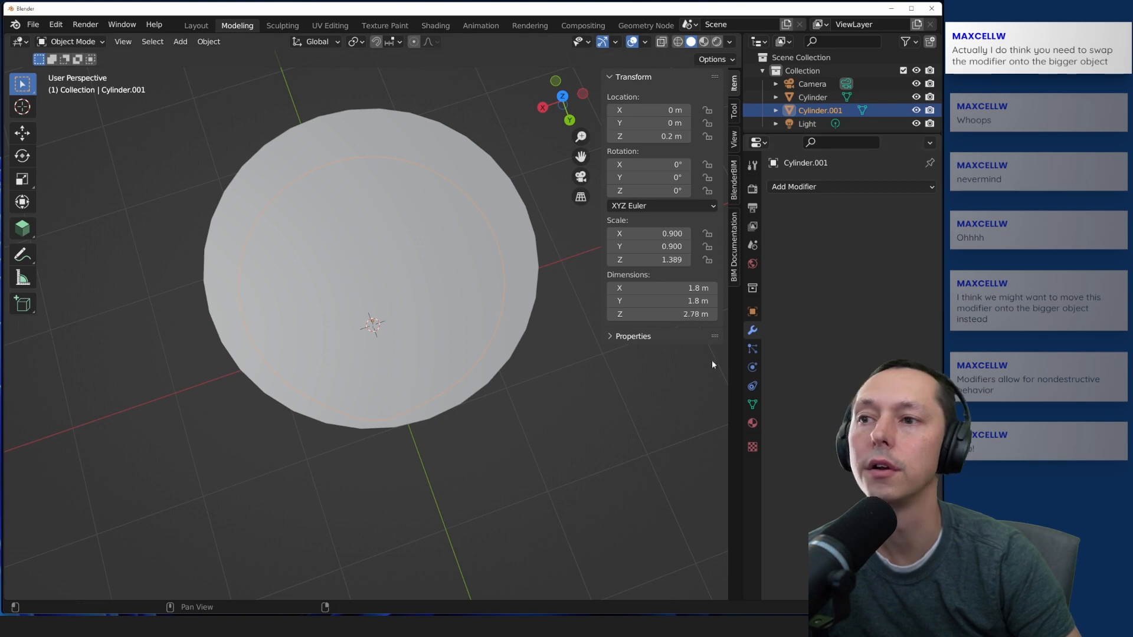
pyautogui.click(812, 97)
pyautogui.moveTo(551, 472); pyautogui.dragTo(546, 344, button='middle')
pyautogui.click(817, 110)
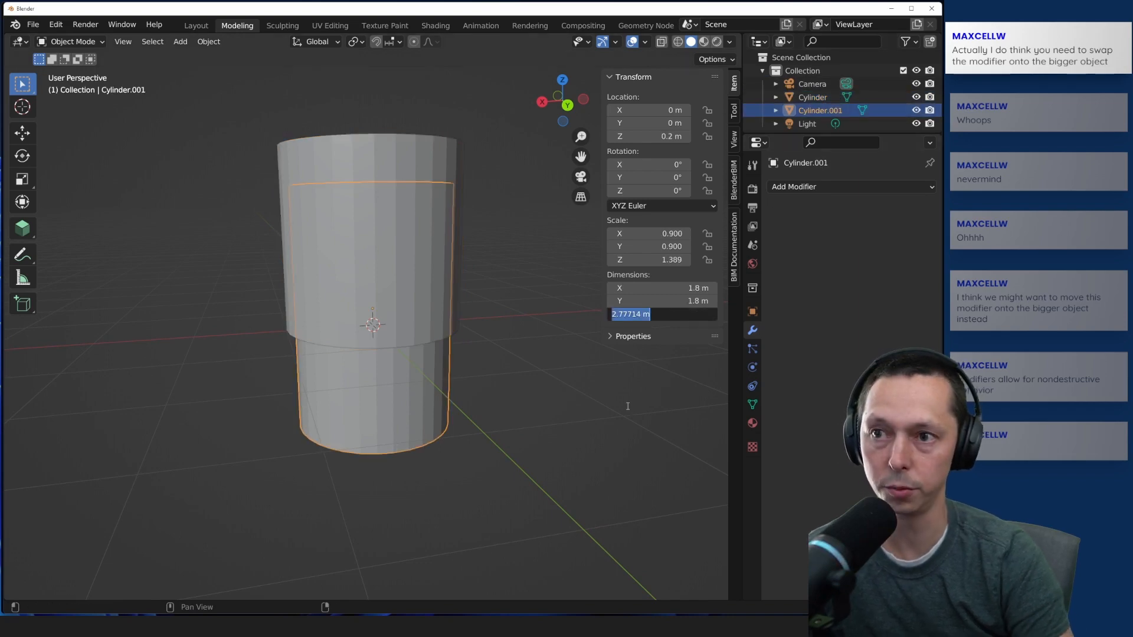
pyautogui.write('1.8')
pyautogui.press('Return')
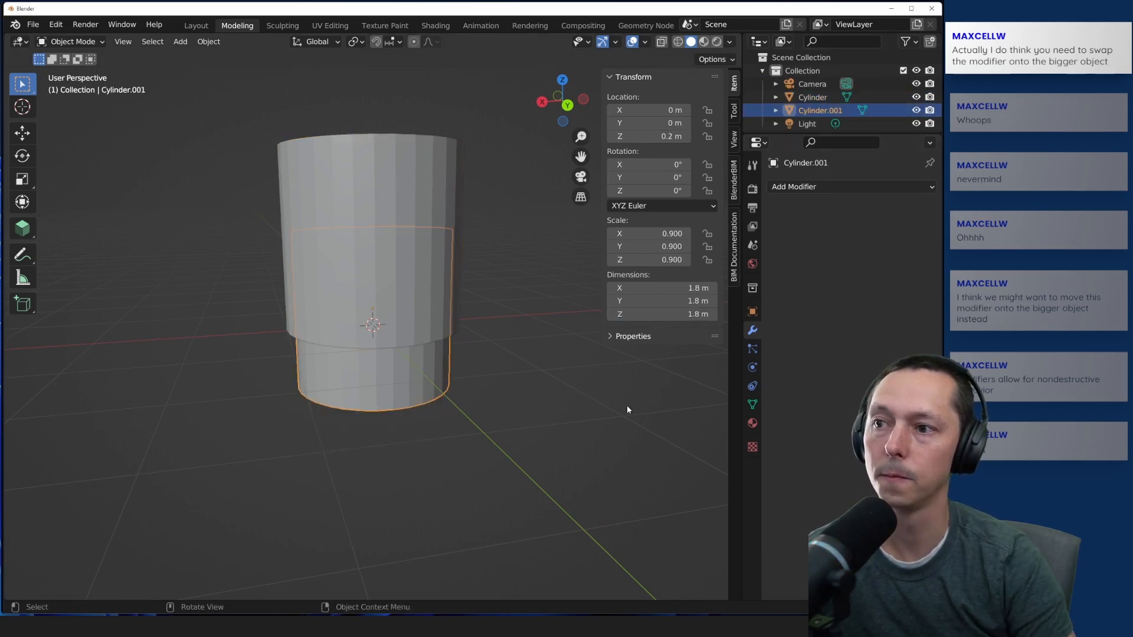
# Step: Set the smaller cylinder's Z location to 1.1 m
pyautogui.click(667, 135)
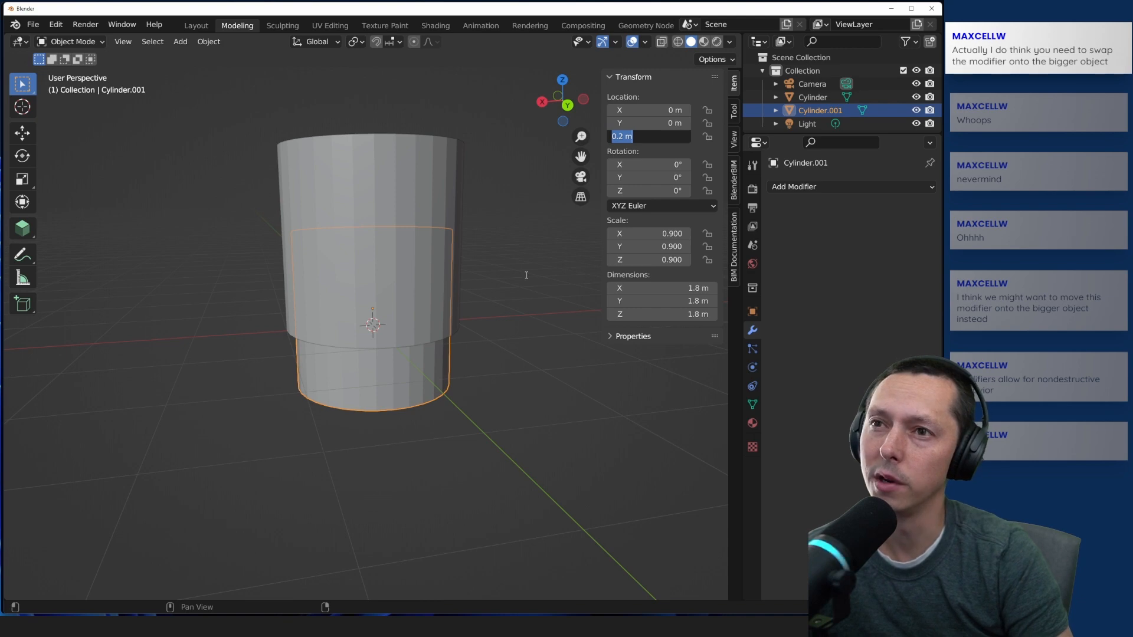
pyautogui.write('1.1')
pyautogui.press('Return')
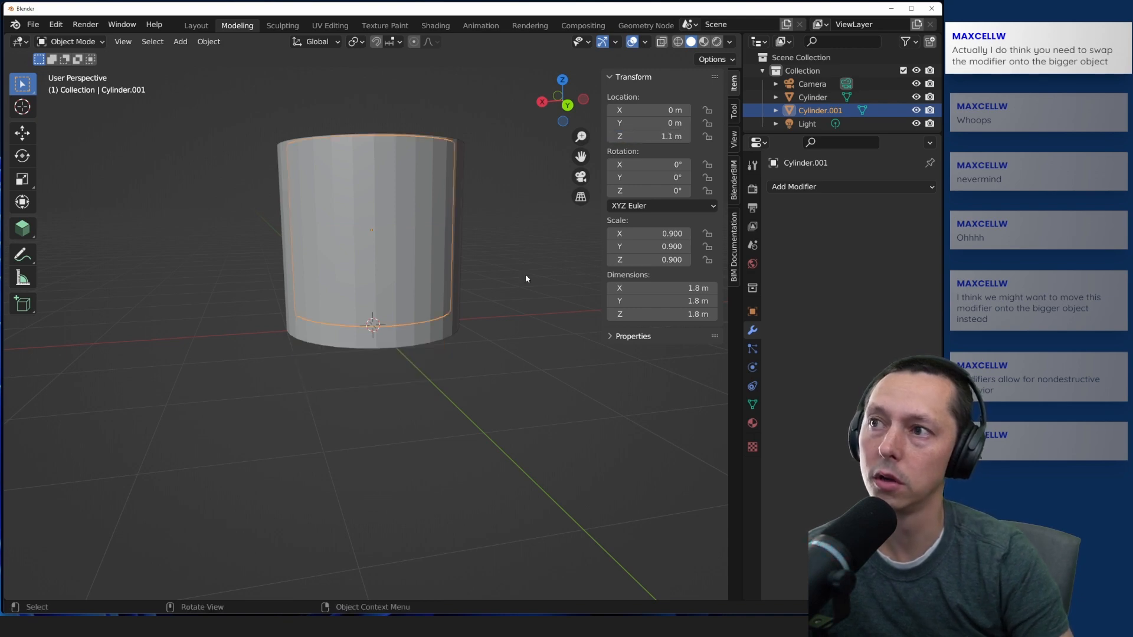
# Step: Select the larger cylinder and add a Boolean modifier to it
pyautogui.moveTo(518, 270); pyautogui.dragTo(516, 256, button='middle')
pyautogui.click(408, 349)
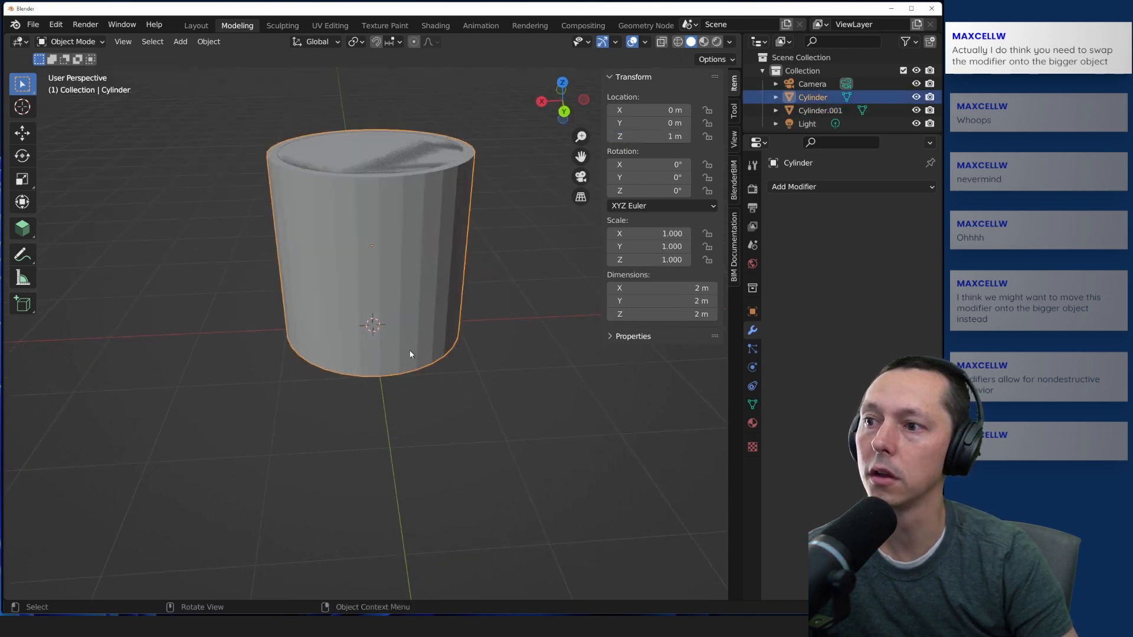
pyautogui.click(825, 185)
pyautogui.click(812, 185)
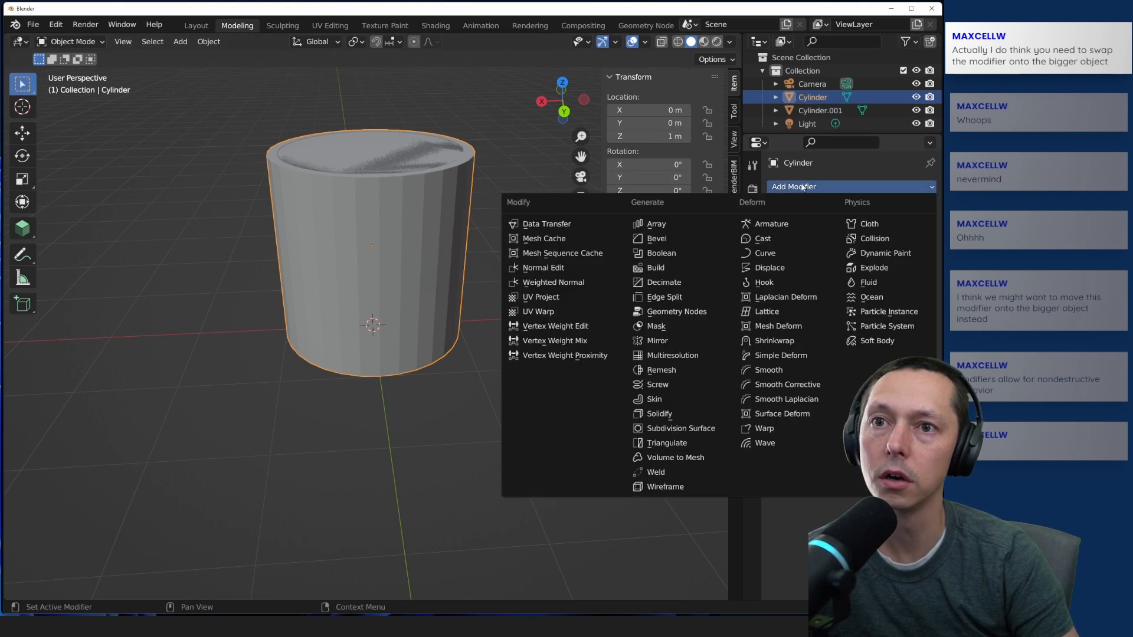
pyautogui.click(658, 282)
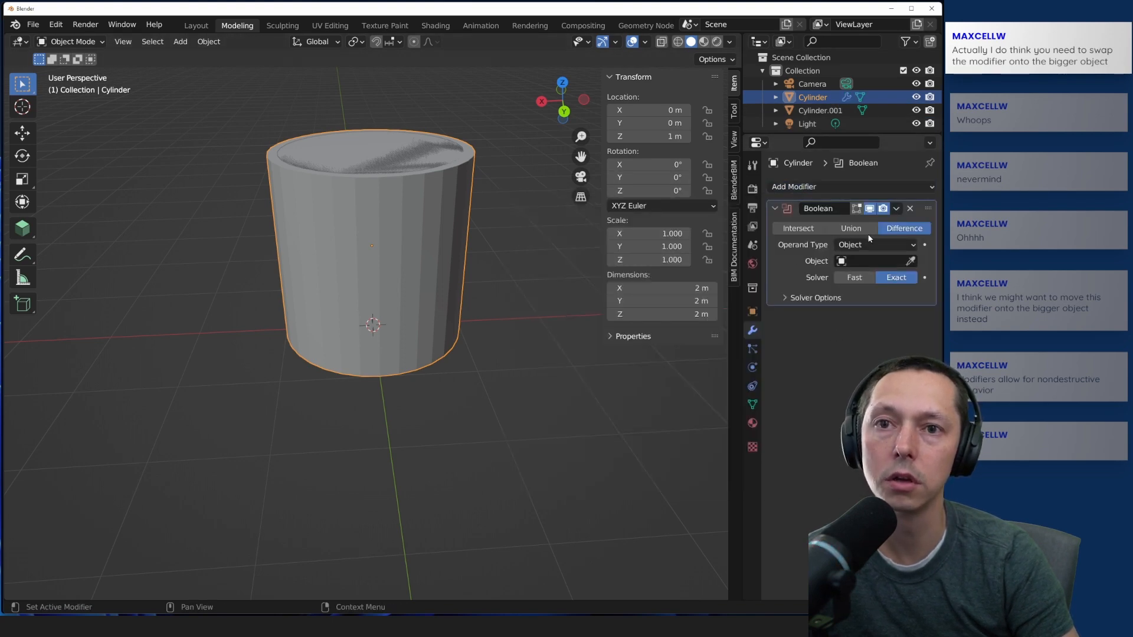
# Step: Set the larger cylinder's Boolean operation to Difference with Cylinder.001 as the operand object
pyautogui.click(800, 229)
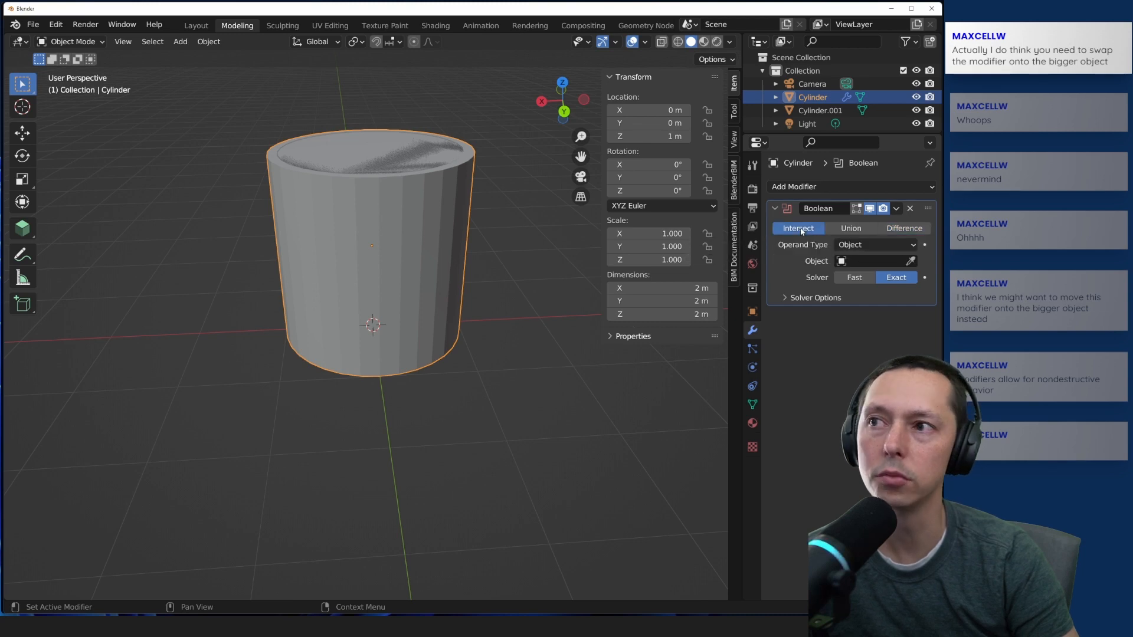
pyautogui.click(851, 228)
pyautogui.click(913, 231)
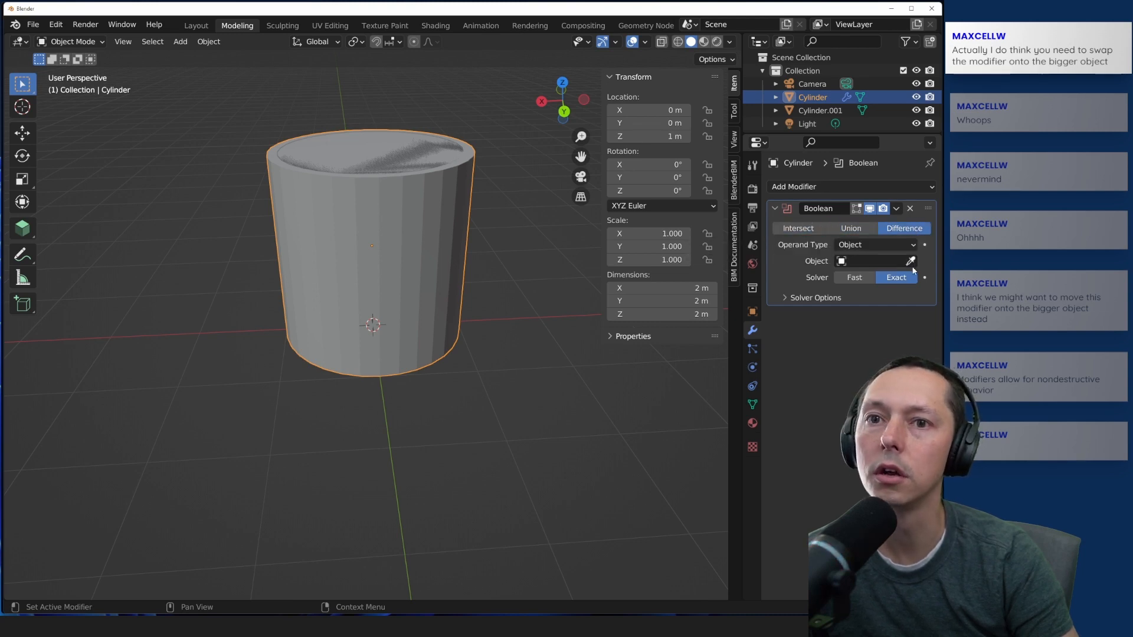
pyautogui.click(859, 261)
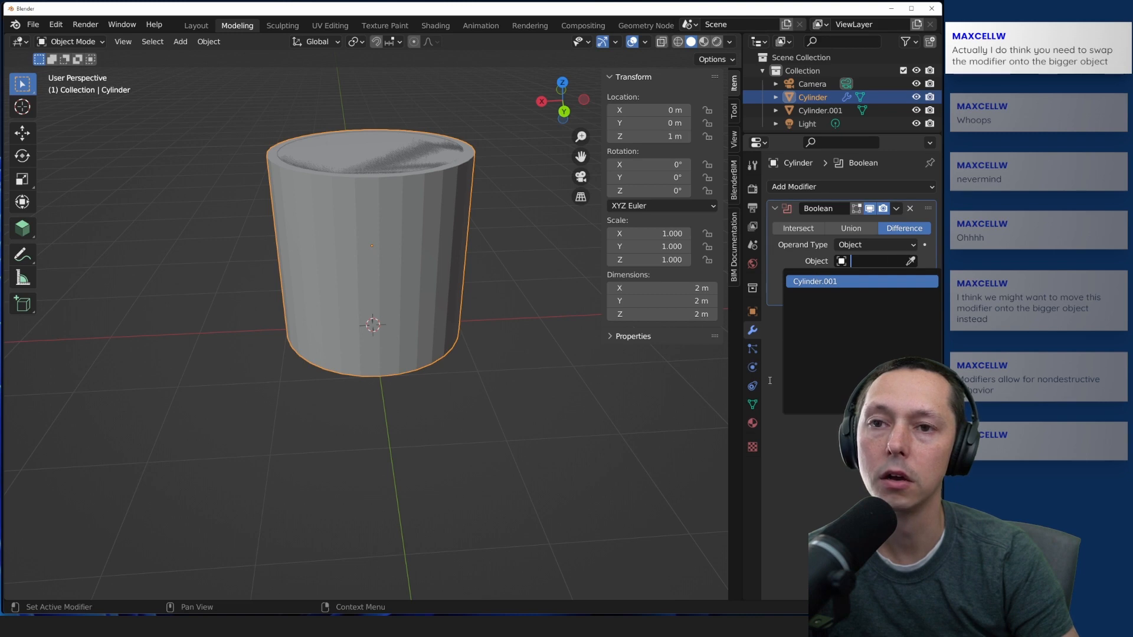
pyautogui.click(874, 261)
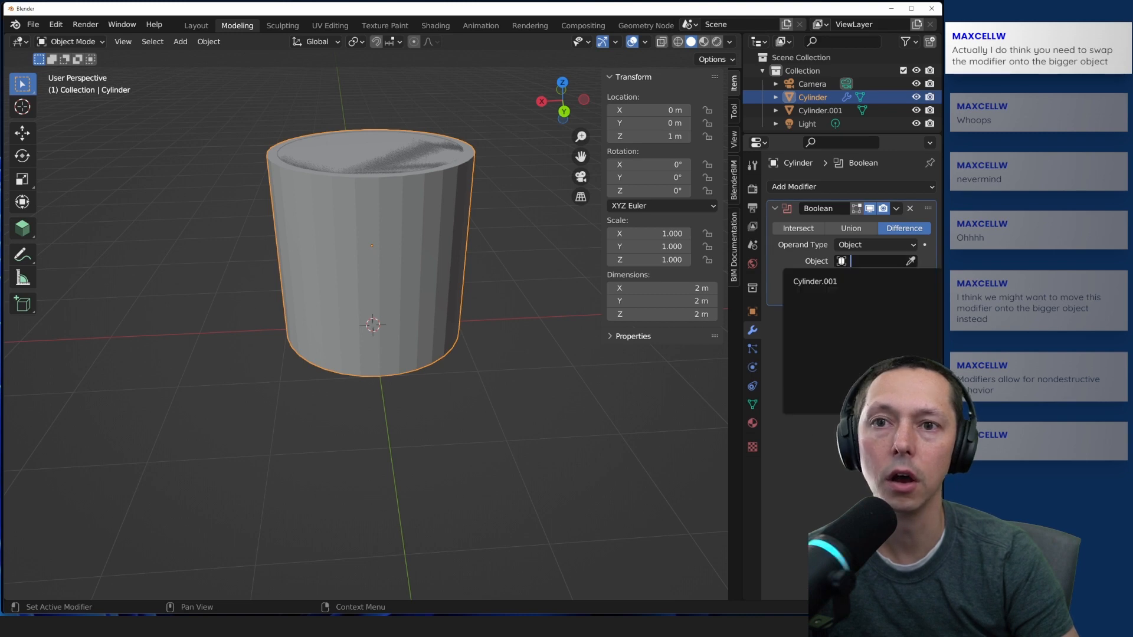
pyautogui.click(837, 281)
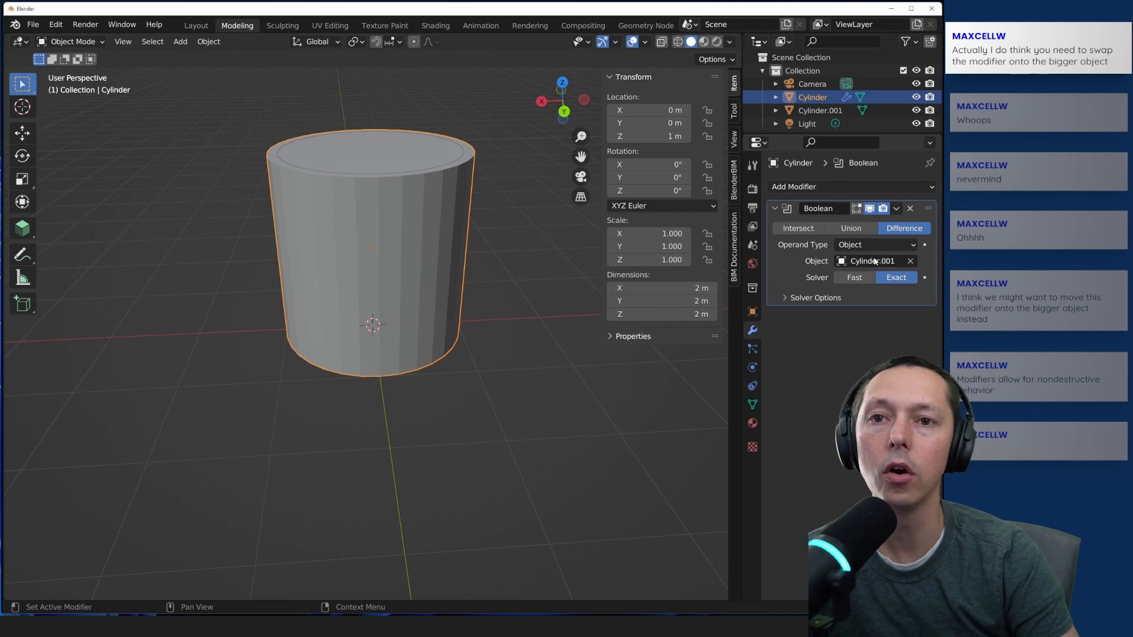
# Step: Rename the larger cylinder as OuterShell
pyautogui.doubleClick(811, 96)
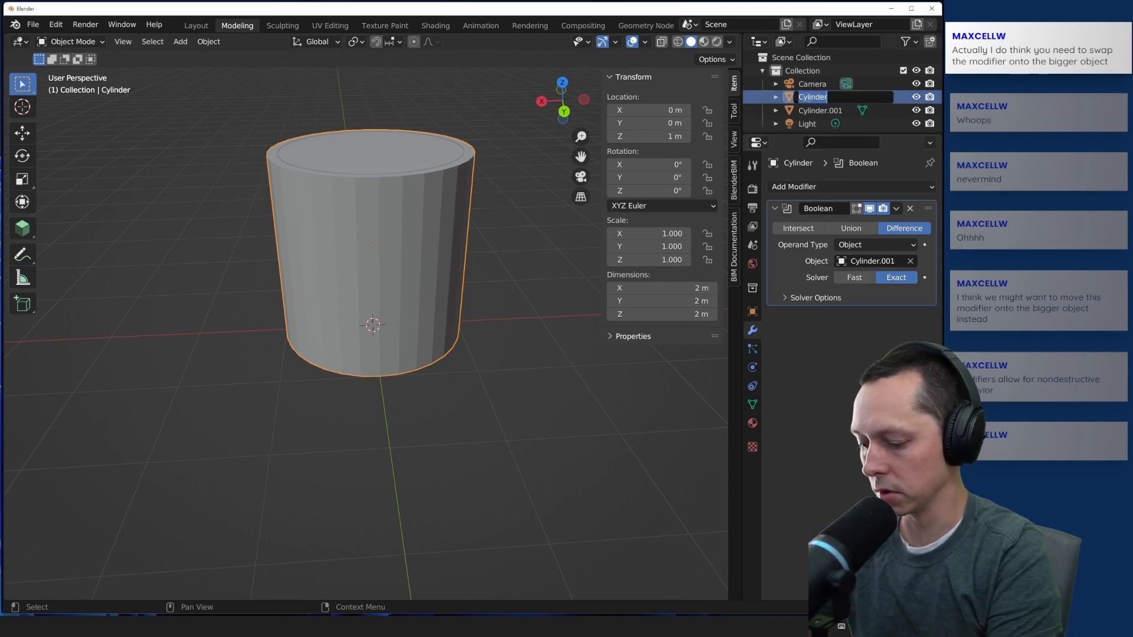
pyautogui.write('Out')
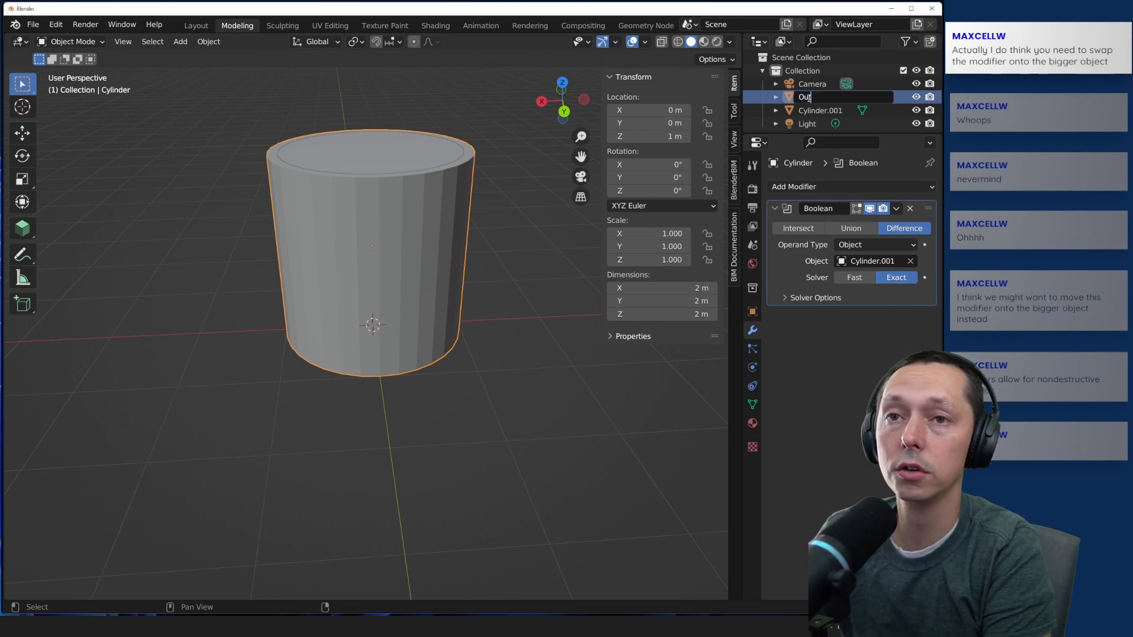
pyautogui.write('Shell')
pyautogui.press('Return')
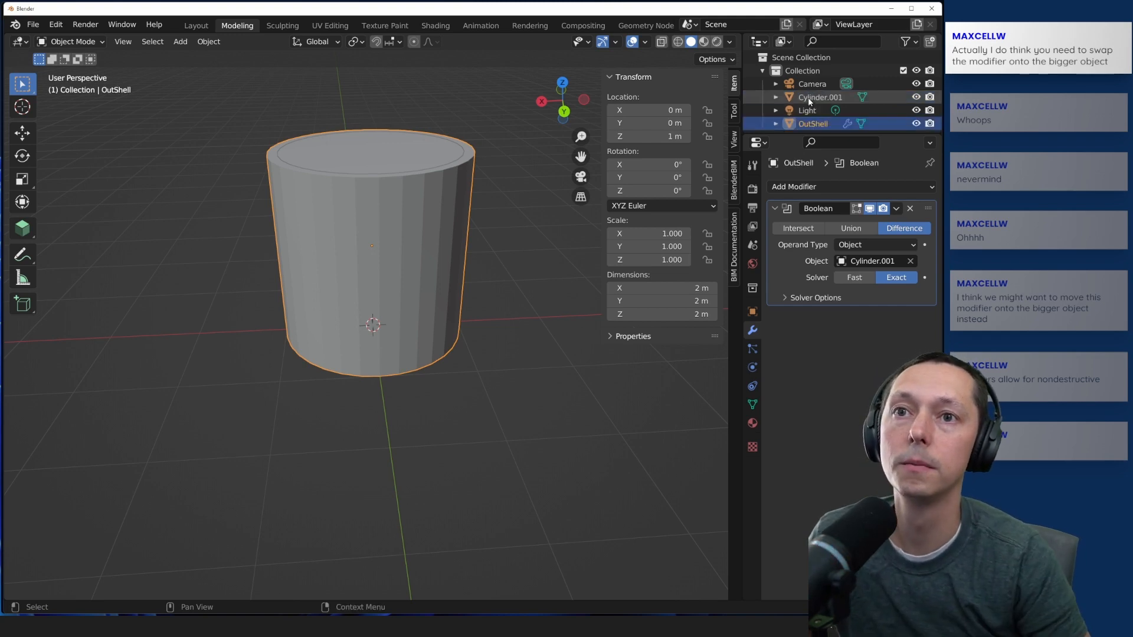
pyautogui.doubleClick(812, 121)
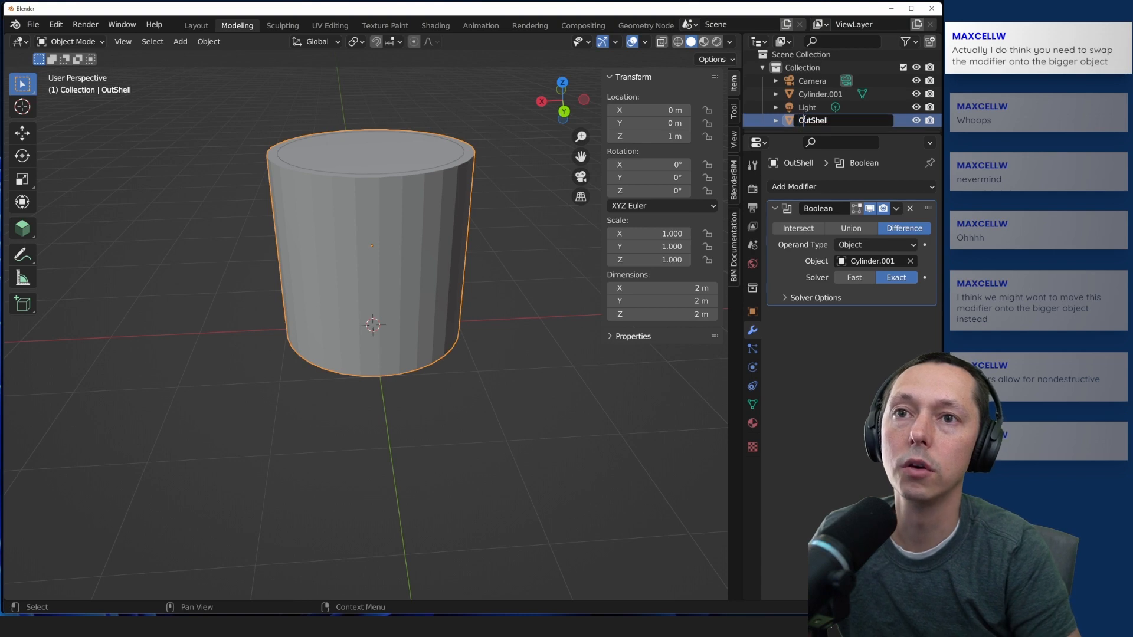
pyautogui.write('er')
pyautogui.press('Return')
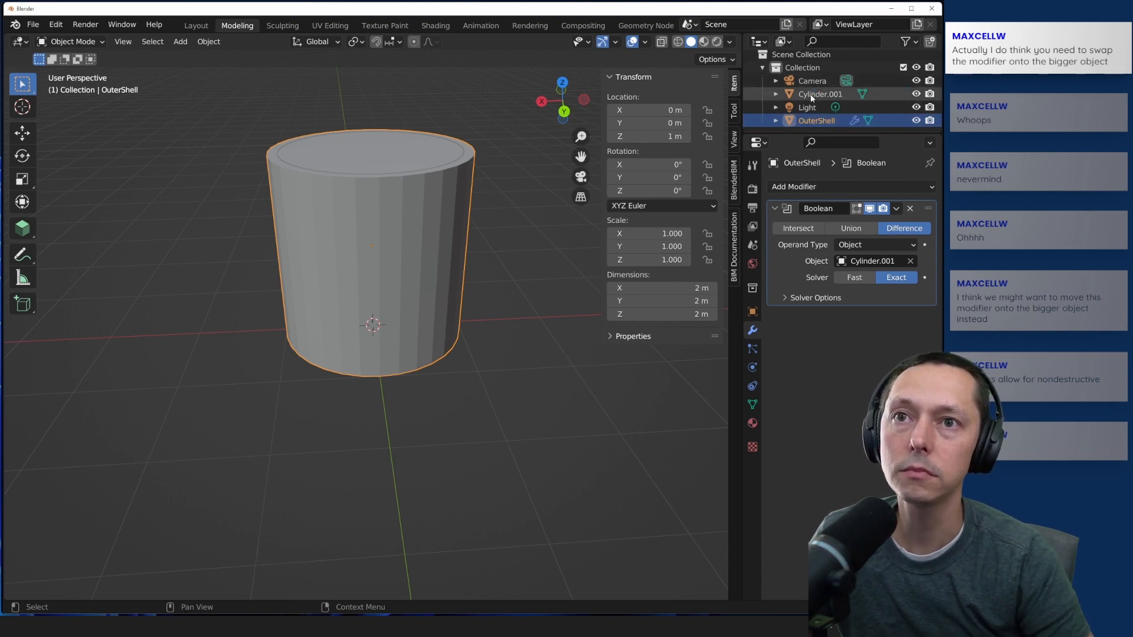
# Step: Rename the smaller cylinder, Cylinder.001, as InnerShell
pyautogui.doubleClick(818, 96)
pyautogui.write('Inne')
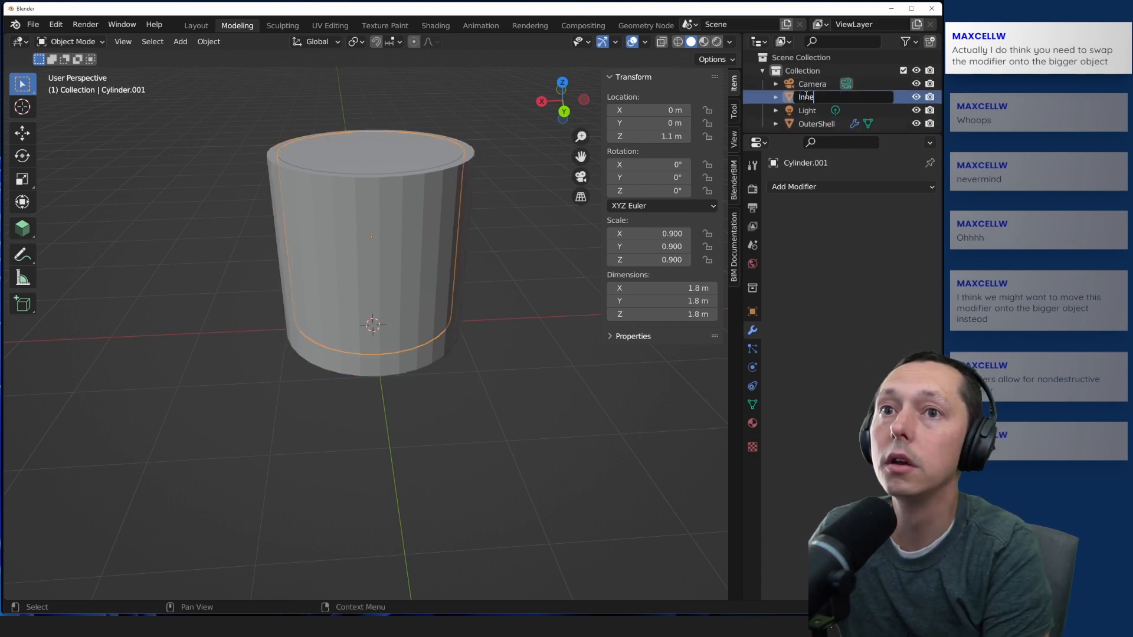
pyautogui.write('rShell')
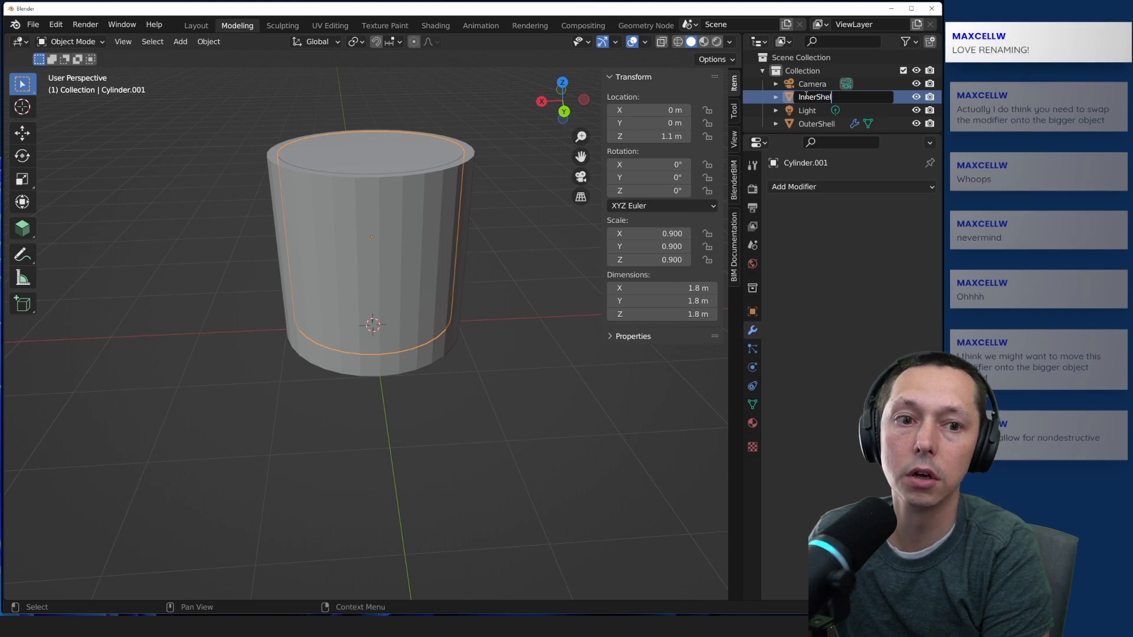
pyautogui.press('Return')
# Step: Try the Intersect and Union operations on OuterShell's Boolean modifier, return it to Difference, and inspect the cylinder from above and the side
pyautogui.click(826, 125)
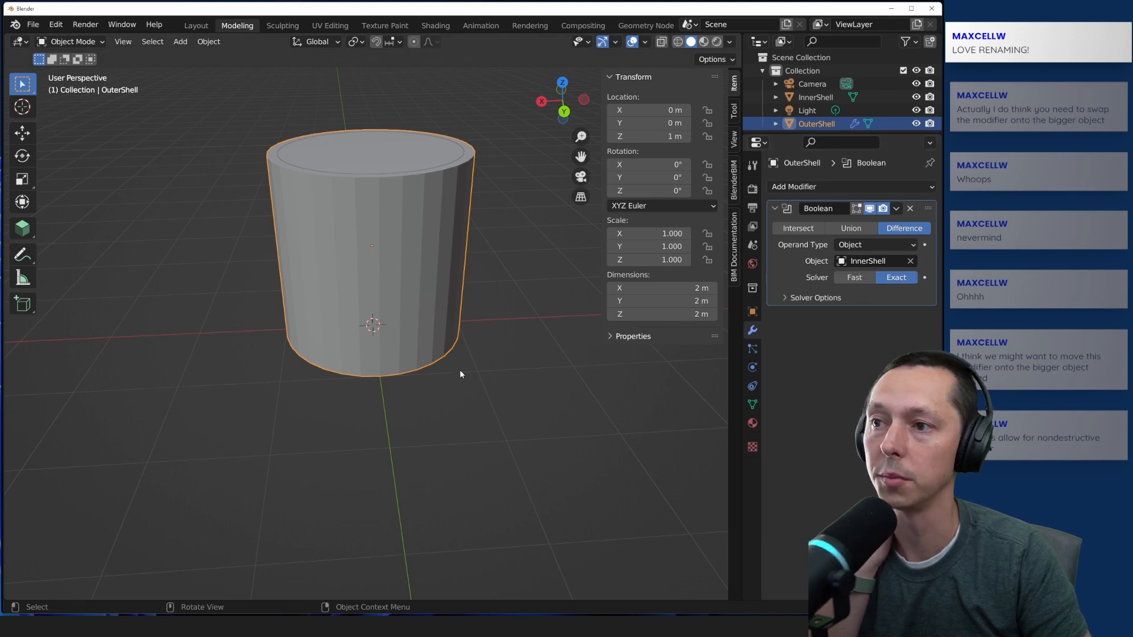
pyautogui.click(575, 385)
pyautogui.click(807, 231)
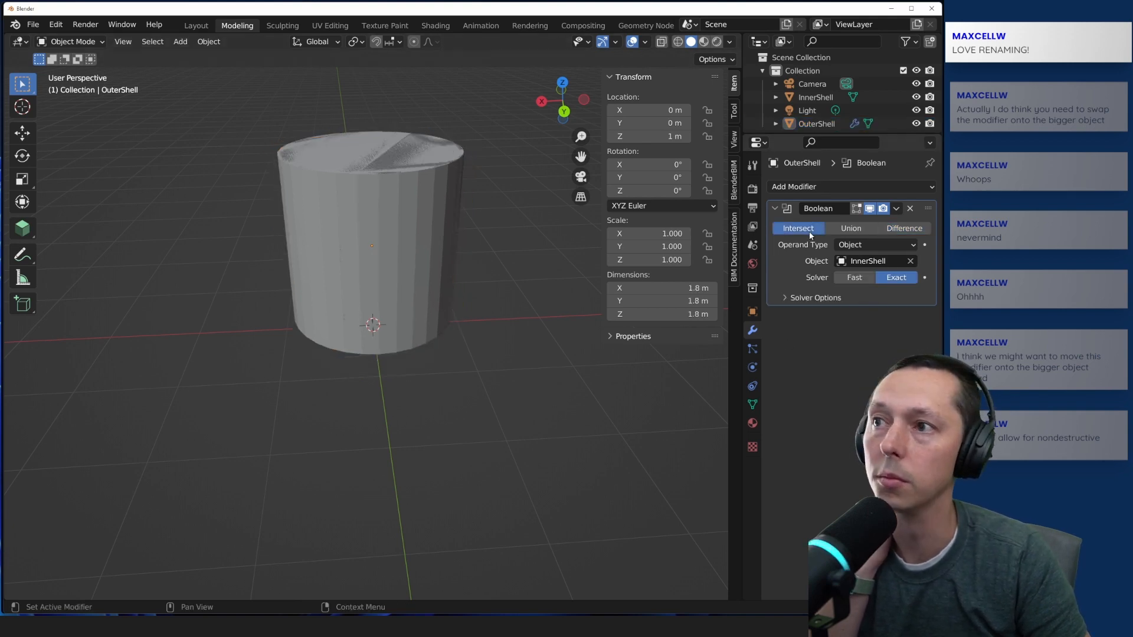
pyautogui.click(831, 228)
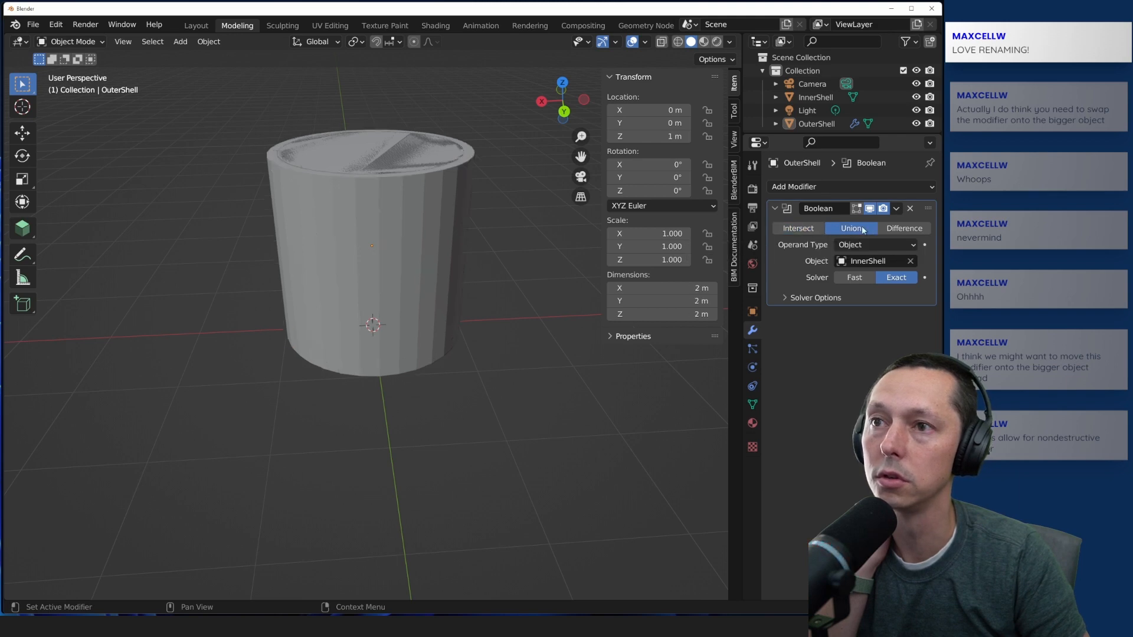
pyautogui.click(891, 229)
pyautogui.moveTo(455, 328); pyautogui.dragTo(411, 292, button='middle')
pyautogui.scroll(8, 397, 279)
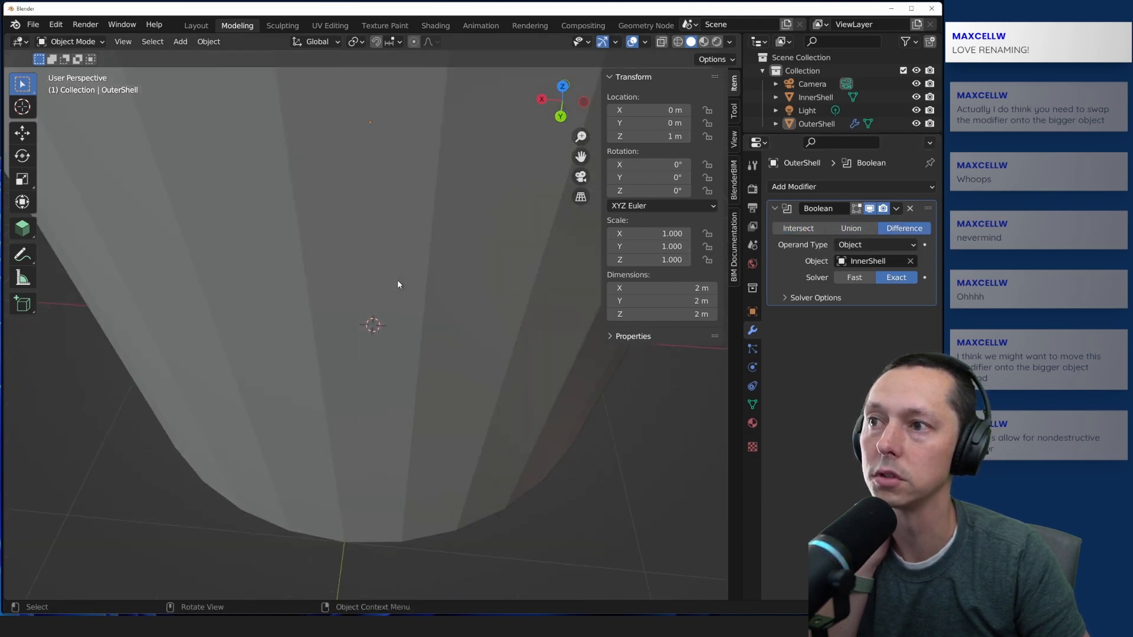
pyautogui.scroll(5, 397, 282)
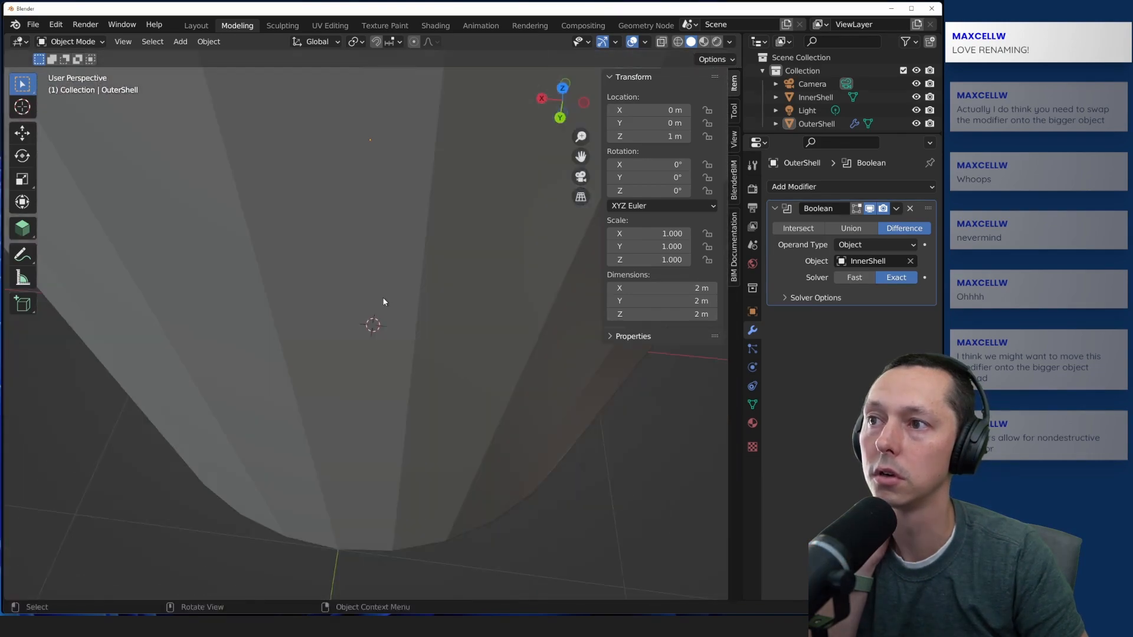
pyautogui.moveTo(389, 259); pyautogui.dragTo(395, 302, button='middle')
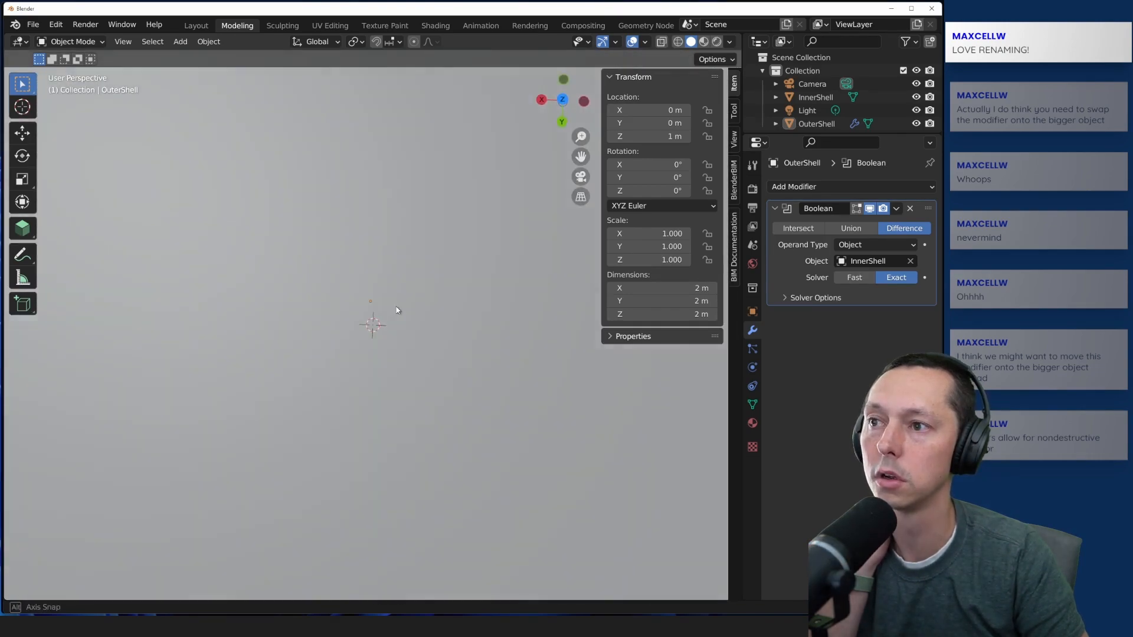
pyautogui.scroll(-8, 395, 303)
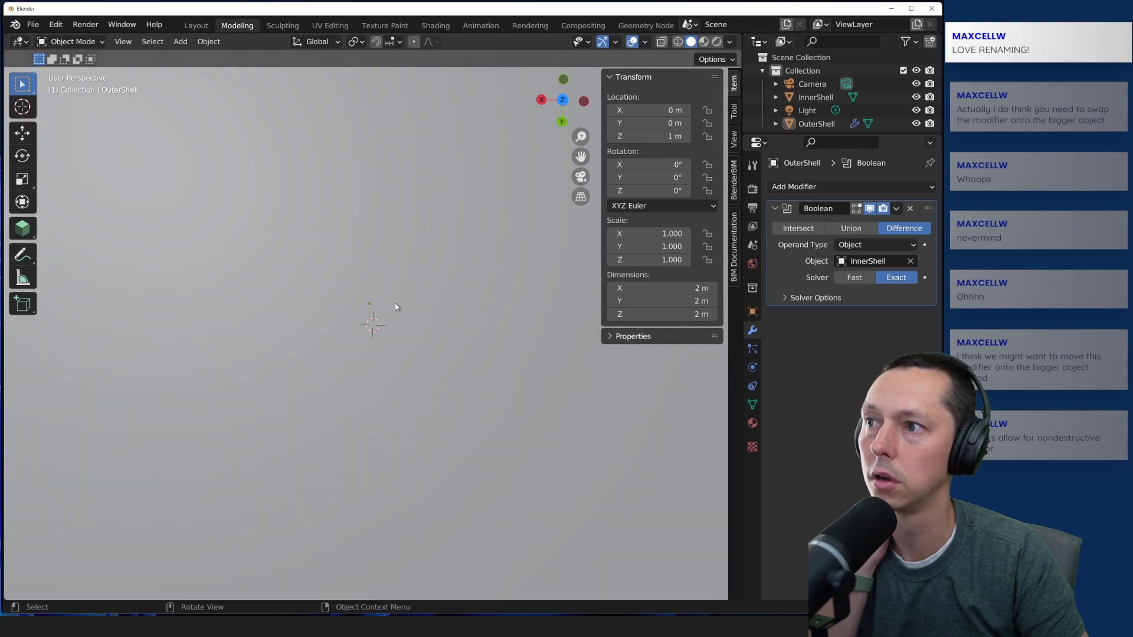
pyautogui.moveTo(394, 302); pyautogui.dragTo(385, 245, button='middle')
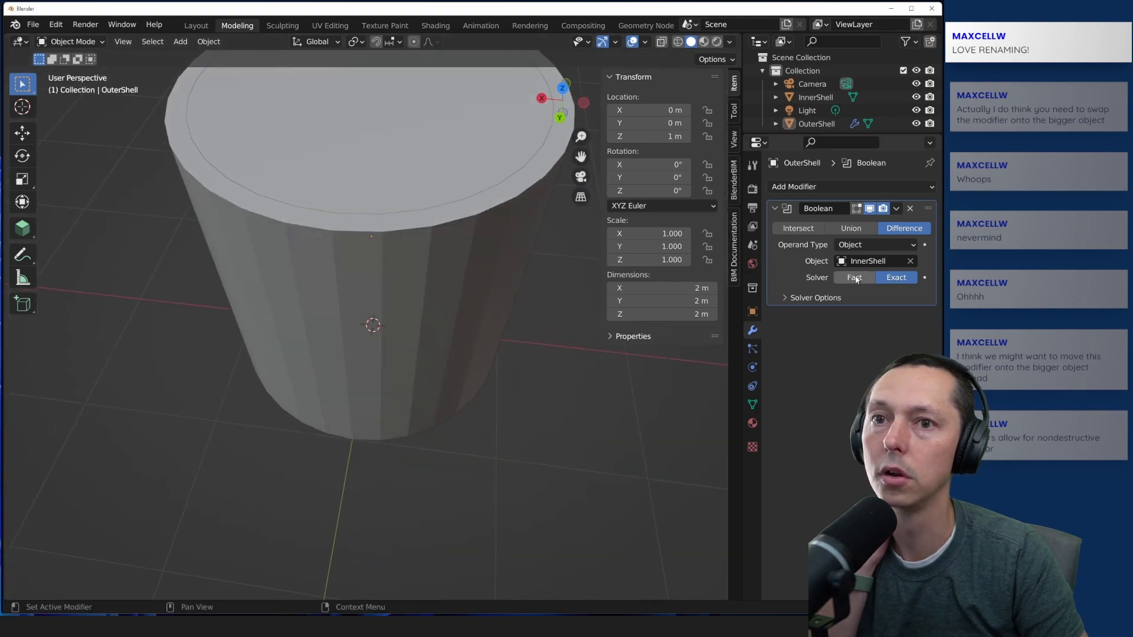
# Step: Try Union and Intersect once more on OuterShell's Boolean modifier and remove the modifier
pyautogui.click(842, 229)
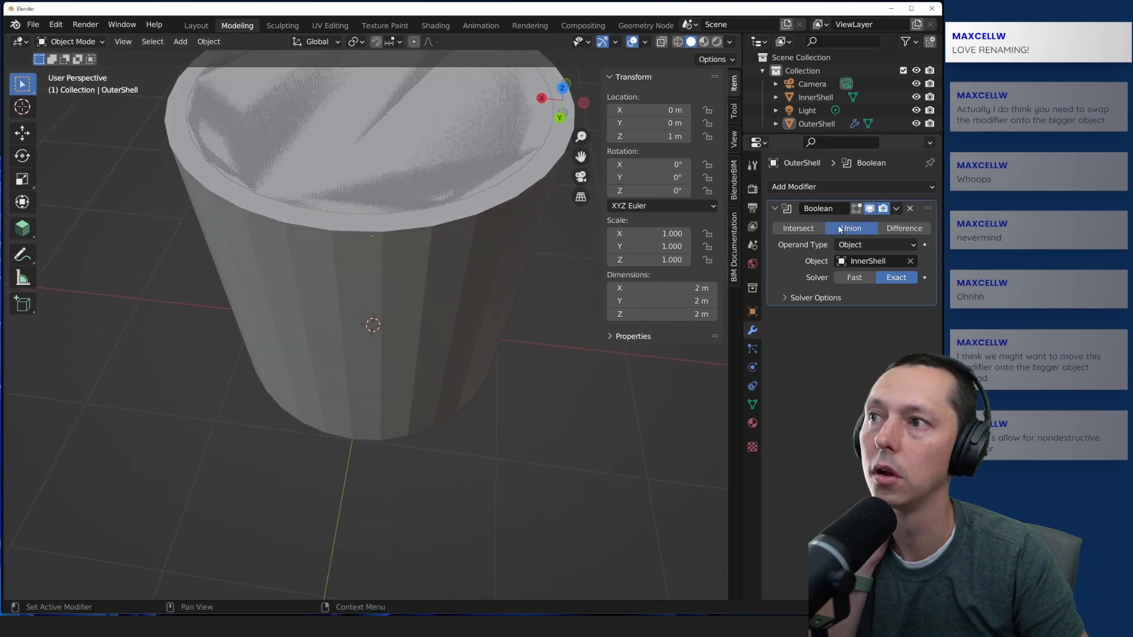
pyautogui.click(798, 229)
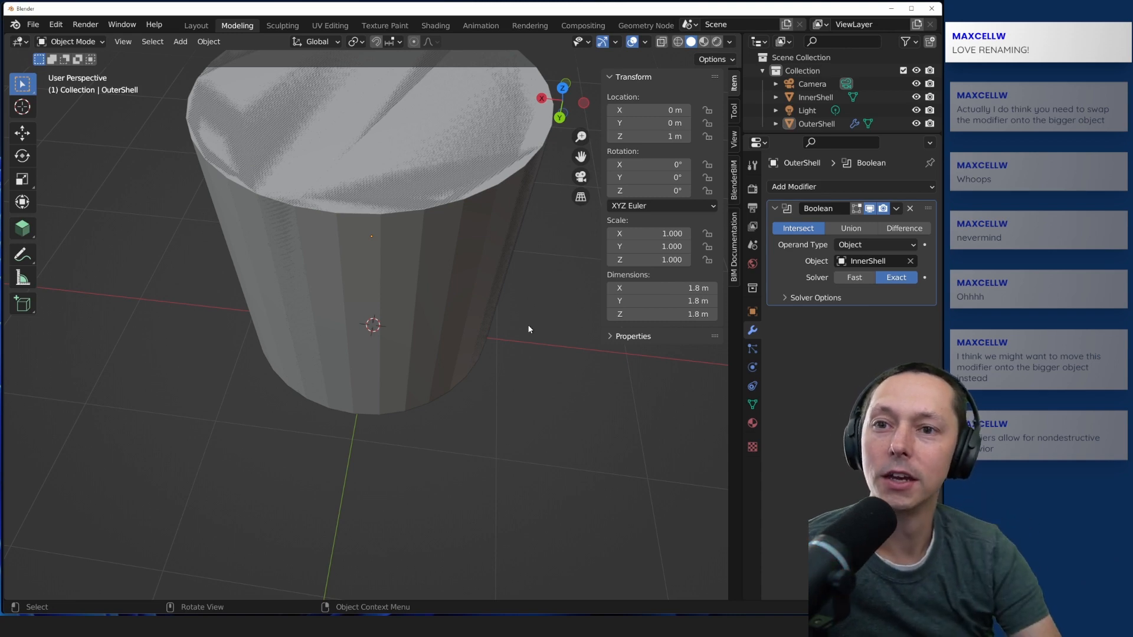
pyautogui.click(909, 210)
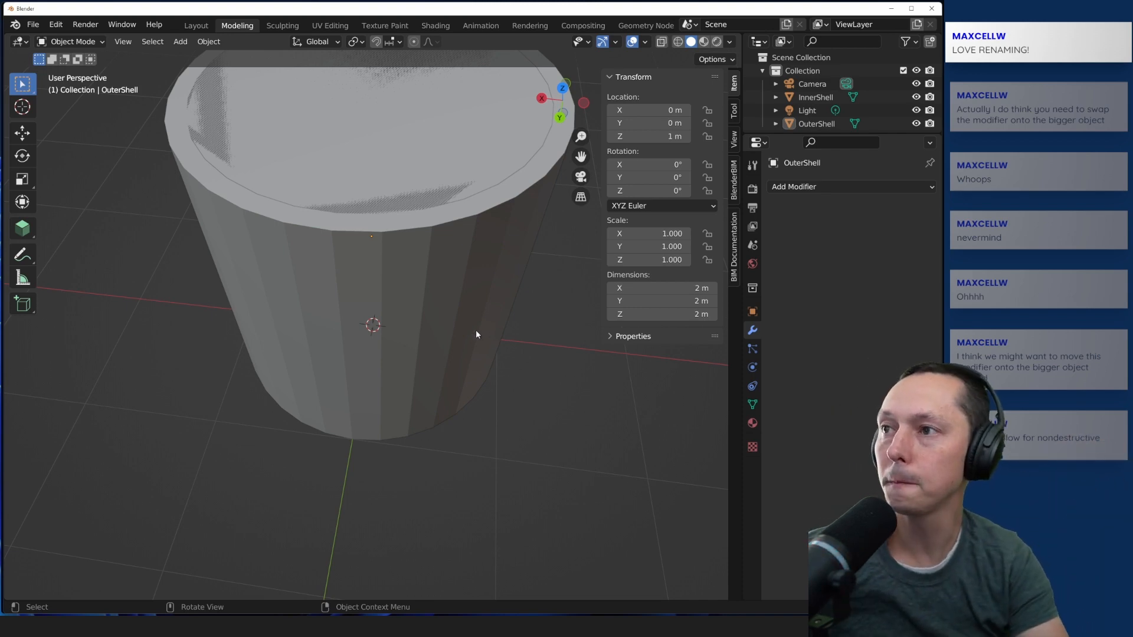
# Step: Delete the InnerShell cylinder from the scene
pyautogui.moveTo(518, 348); pyautogui.dragTo(460, 328, button='middle')
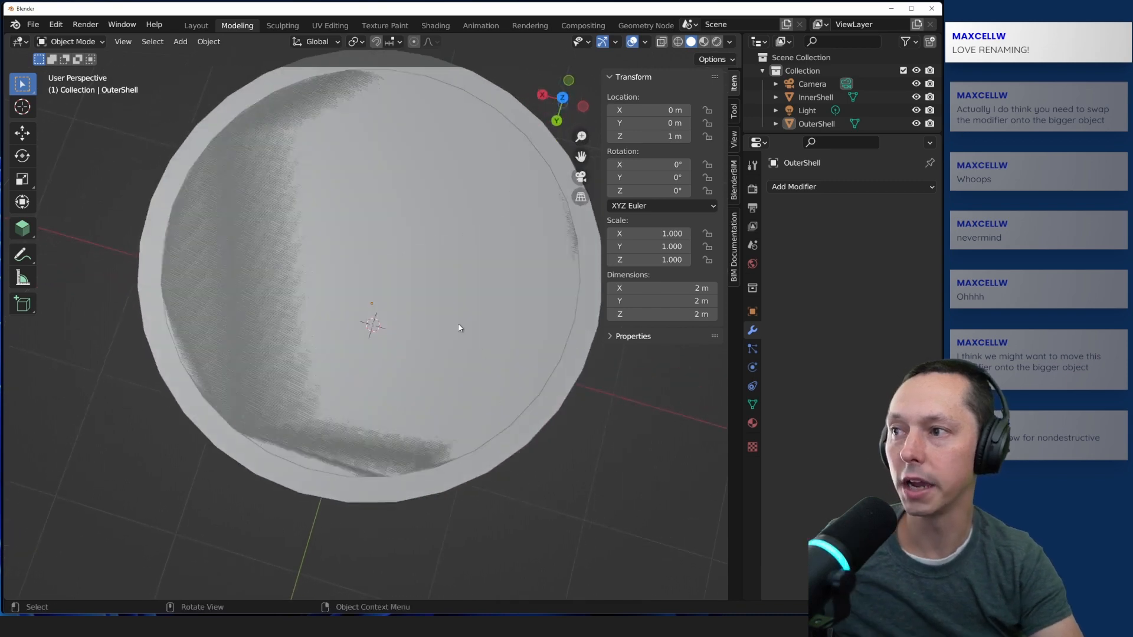
pyautogui.click(270, 289)
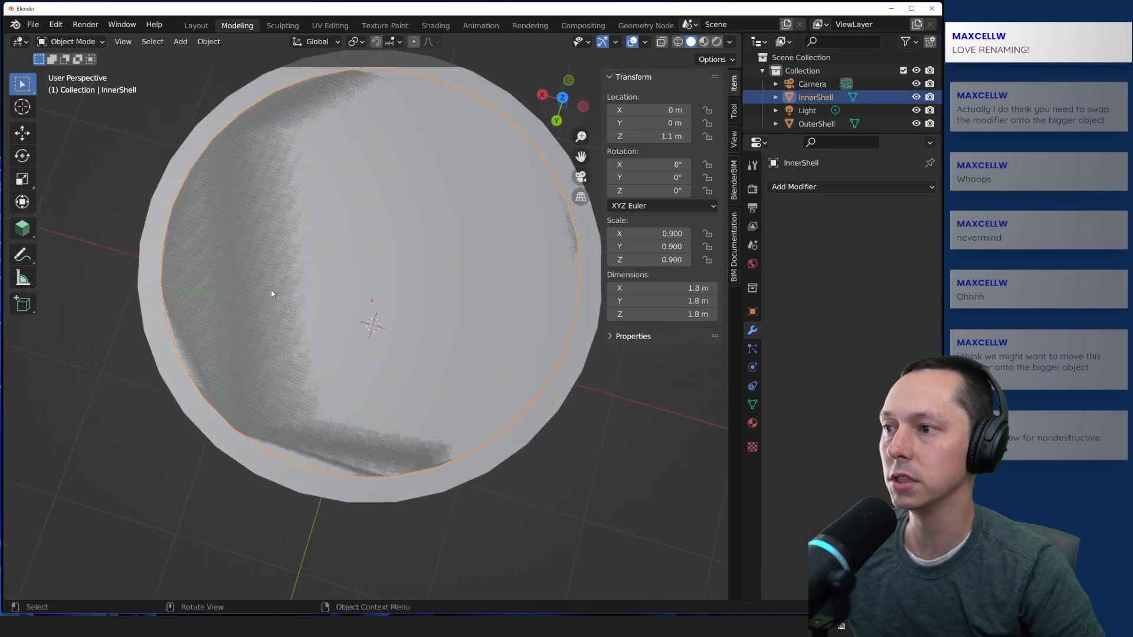
pyautogui.click(165, 355)
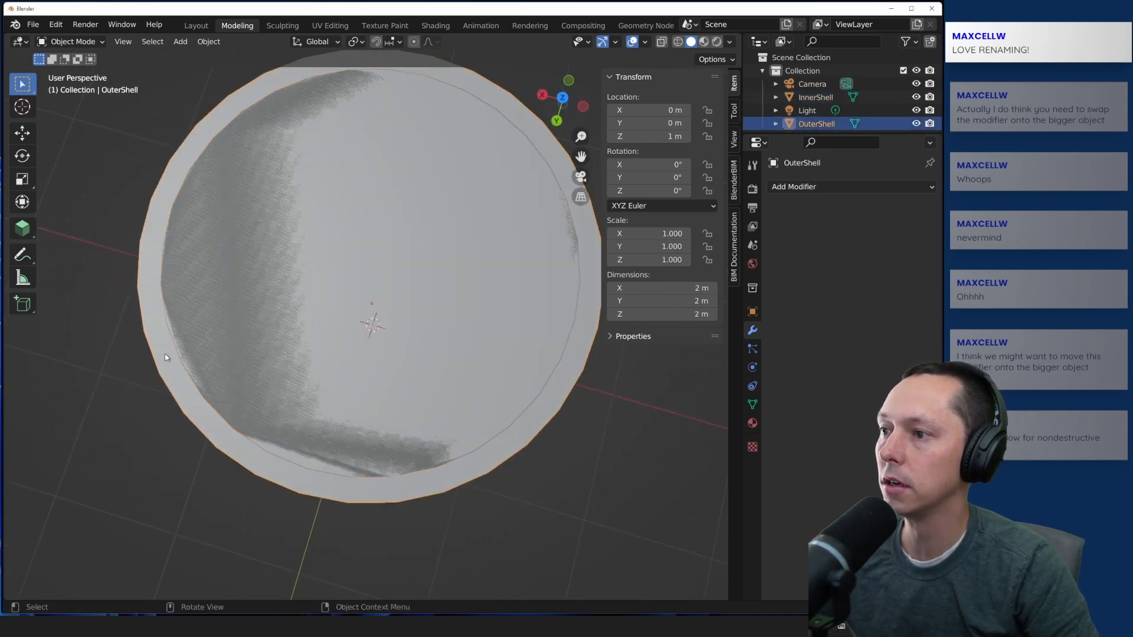
pyautogui.click(232, 329)
pyautogui.press('x')
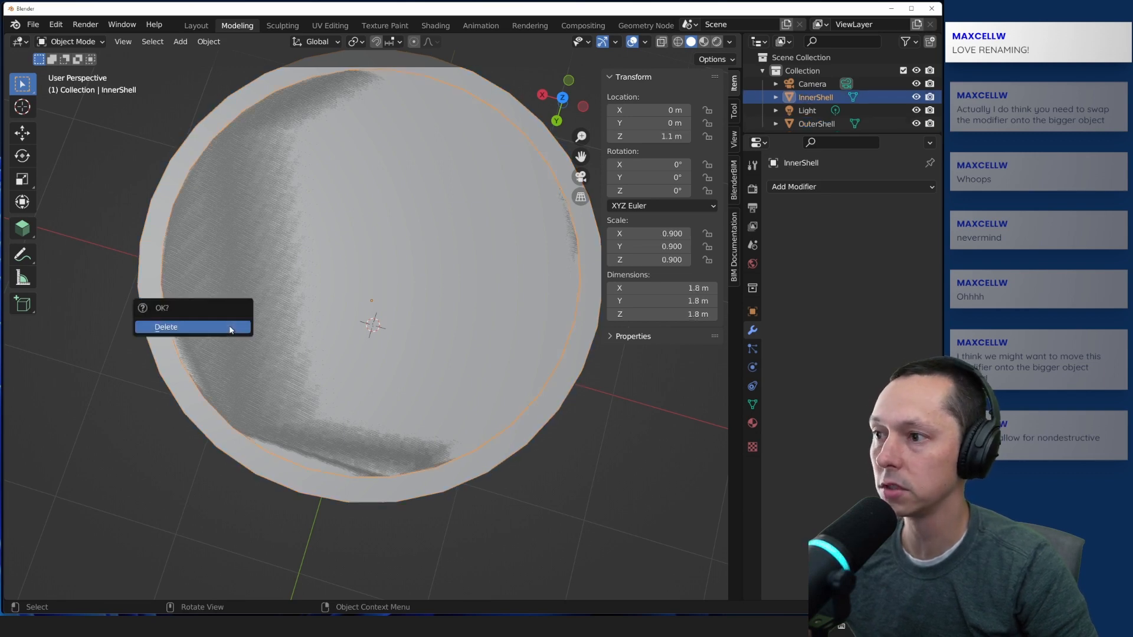
pyautogui.click(208, 328)
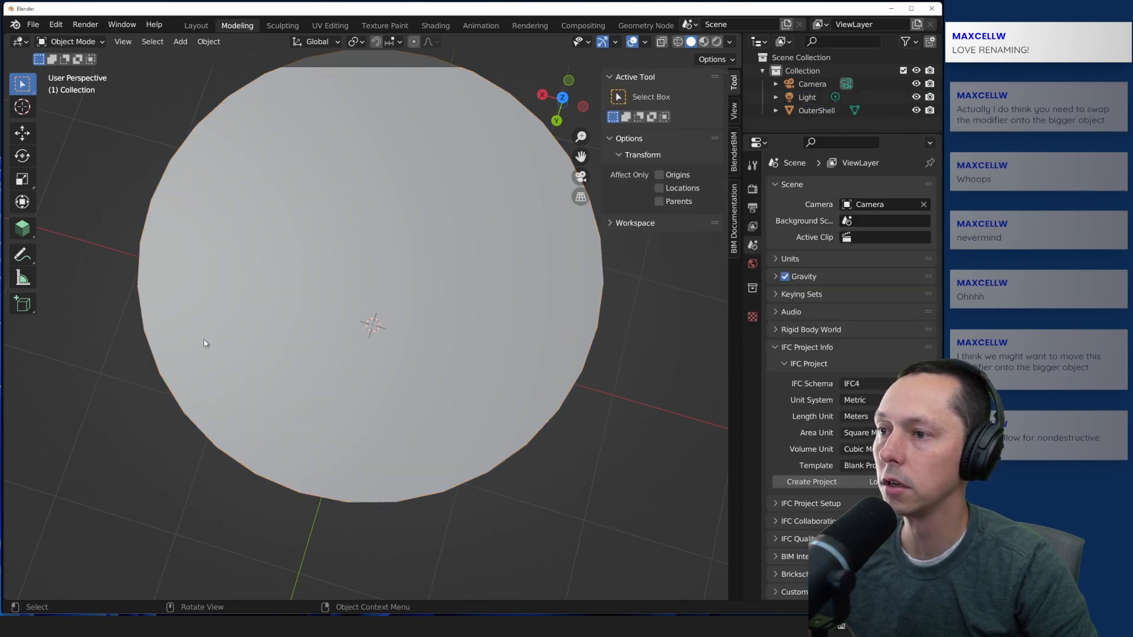
# Step: Select OuterShell and examine its structure in wireframe display
pyautogui.click(207, 338)
pyautogui.moveTo(392, 217); pyautogui.dragTo(296, 291, button='middle')
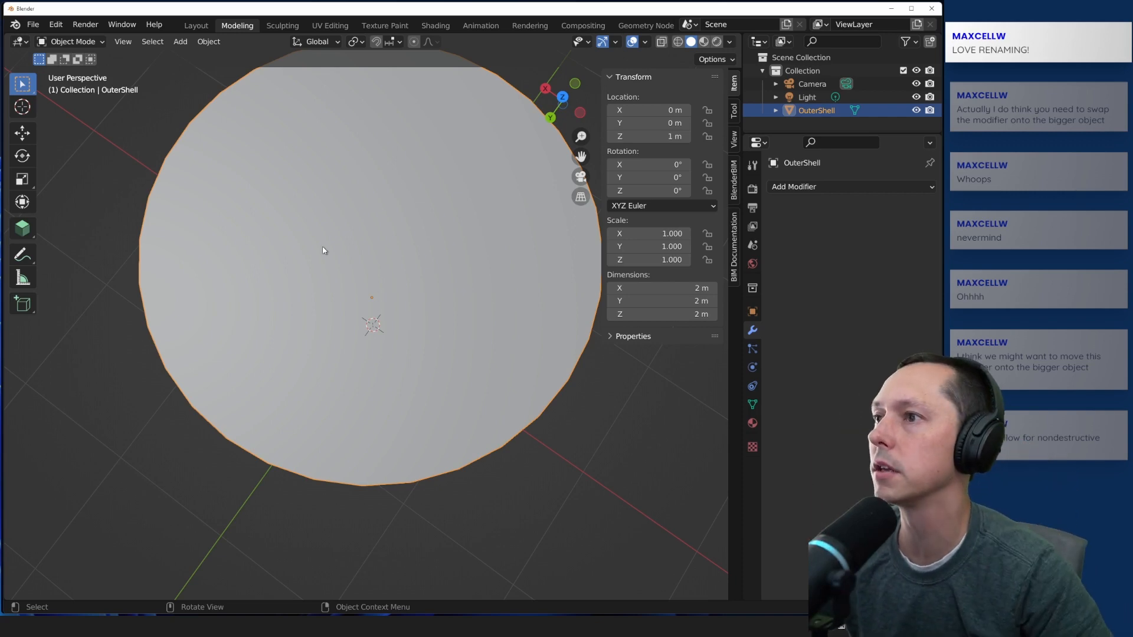
pyautogui.click(677, 42)
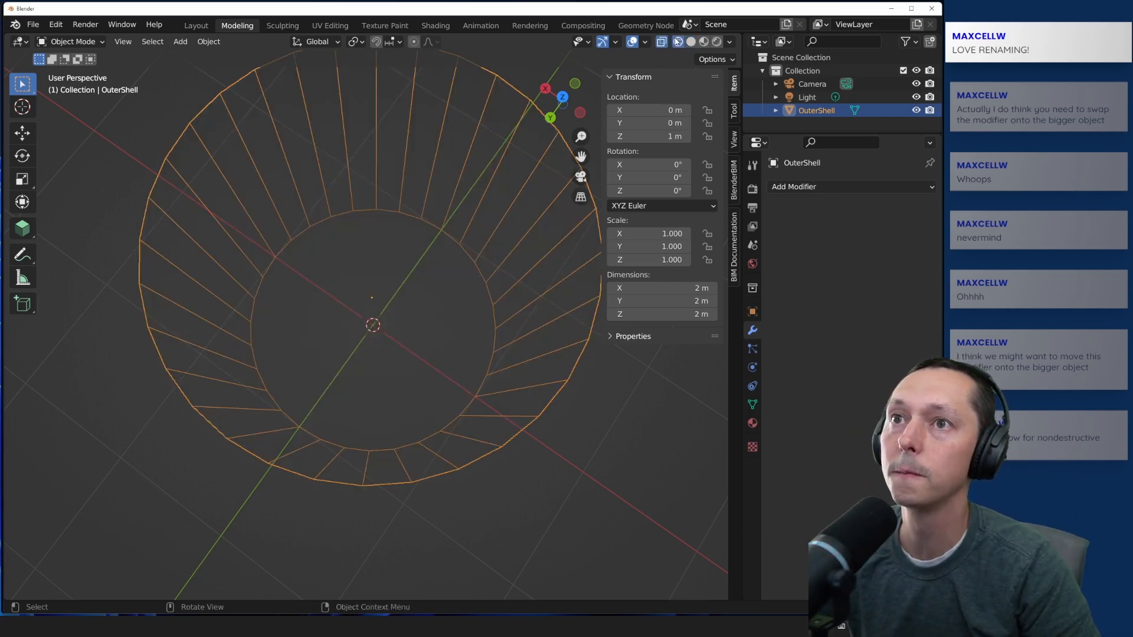
pyautogui.moveTo(417, 389); pyautogui.dragTo(513, 312, button='middle')
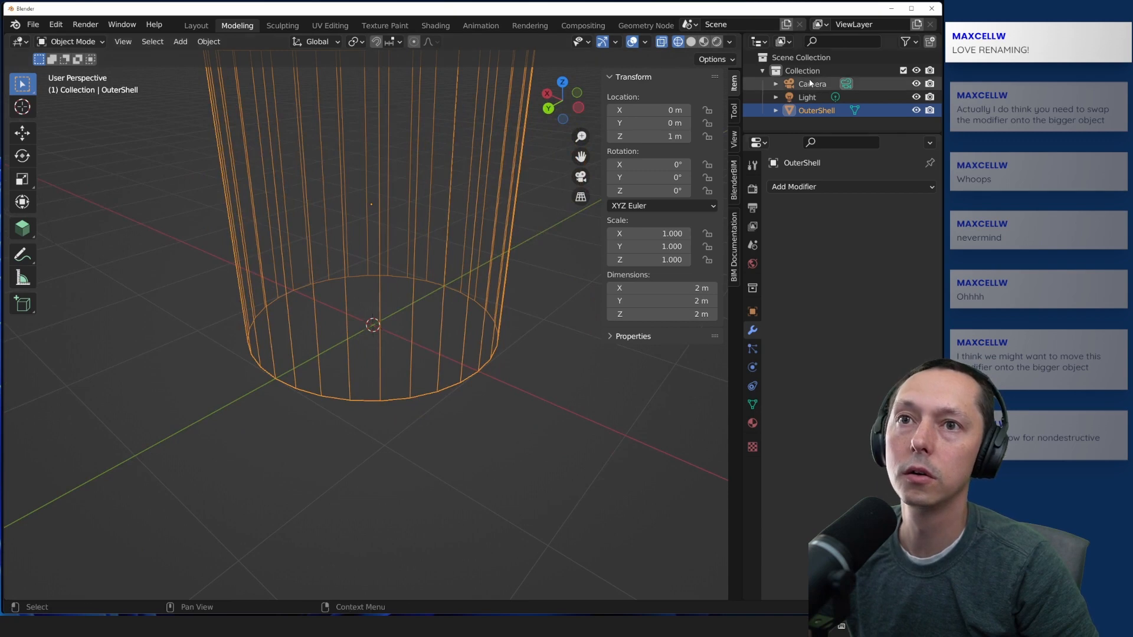
# Step: Undo the deletion of InnerShell and return the viewport to solid shading
pyautogui.click(522, 424)
pyautogui.hotkey('ctrl', 'z')
pyautogui.hotkey('ctrl', 'z')
pyautogui.scroll(-4, 543, 354)
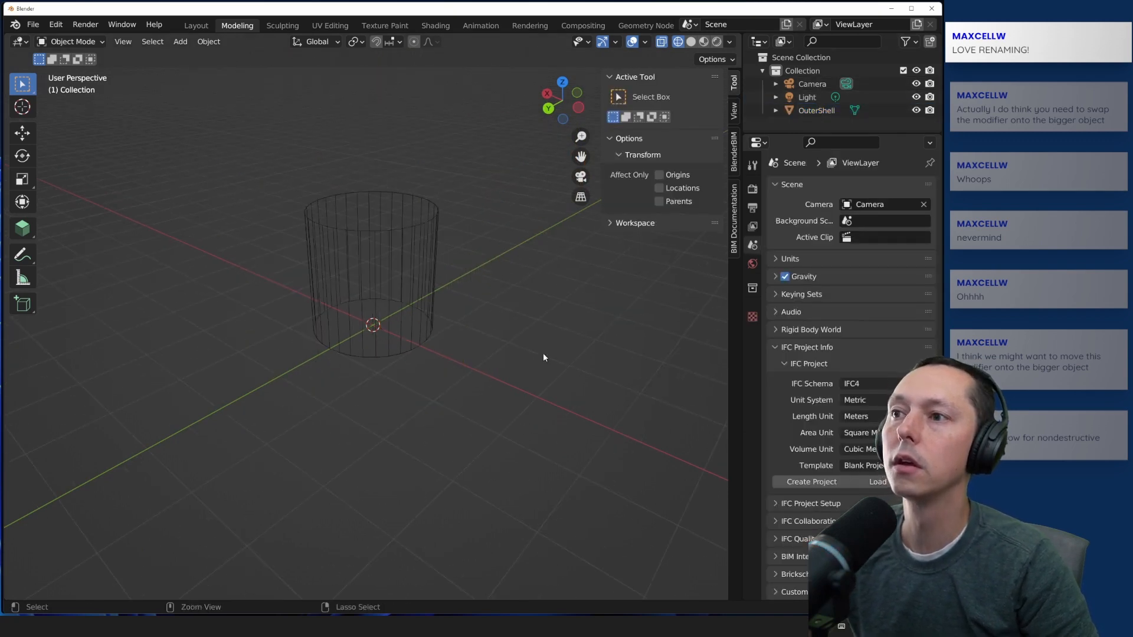
pyautogui.hotkey('ctrl', 'z')
pyautogui.moveTo(391, 158); pyautogui.dragTo(420, 258, button='middle')
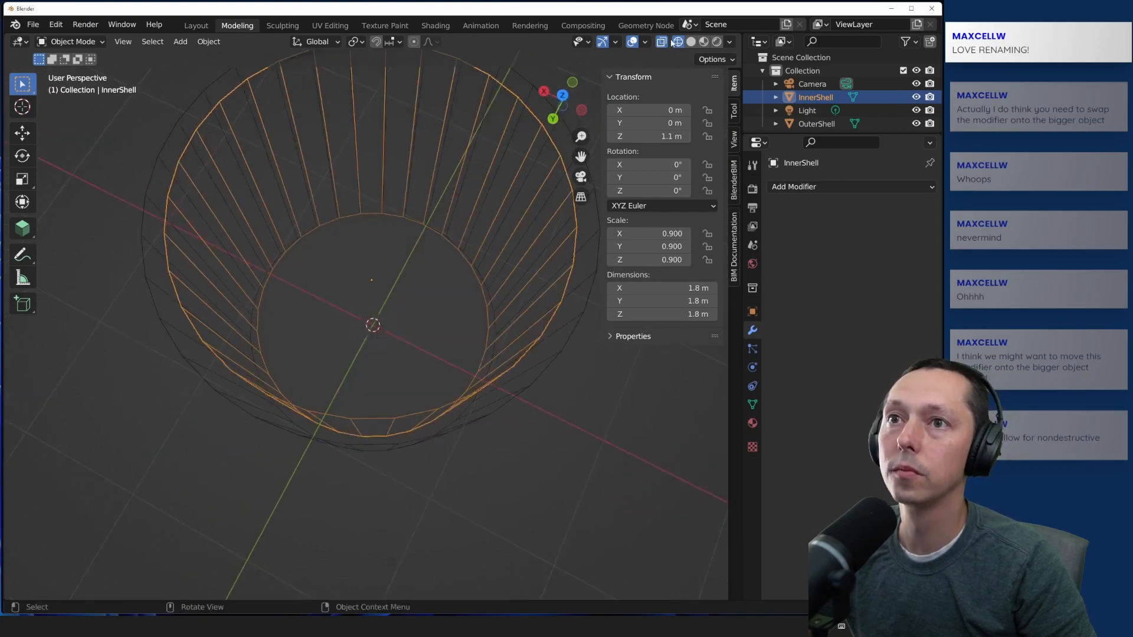
pyautogui.click(690, 42)
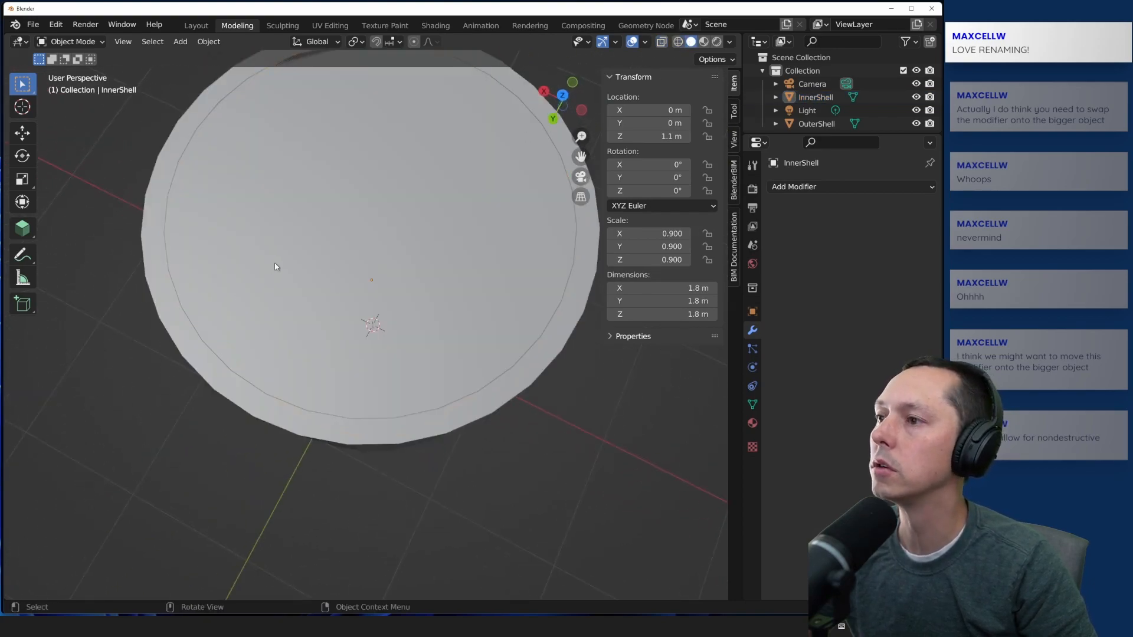
# Step: Put InnerShell in Edit Mode with face selection and delete its top face
pyautogui.click(74, 41)
pyautogui.click(65, 72)
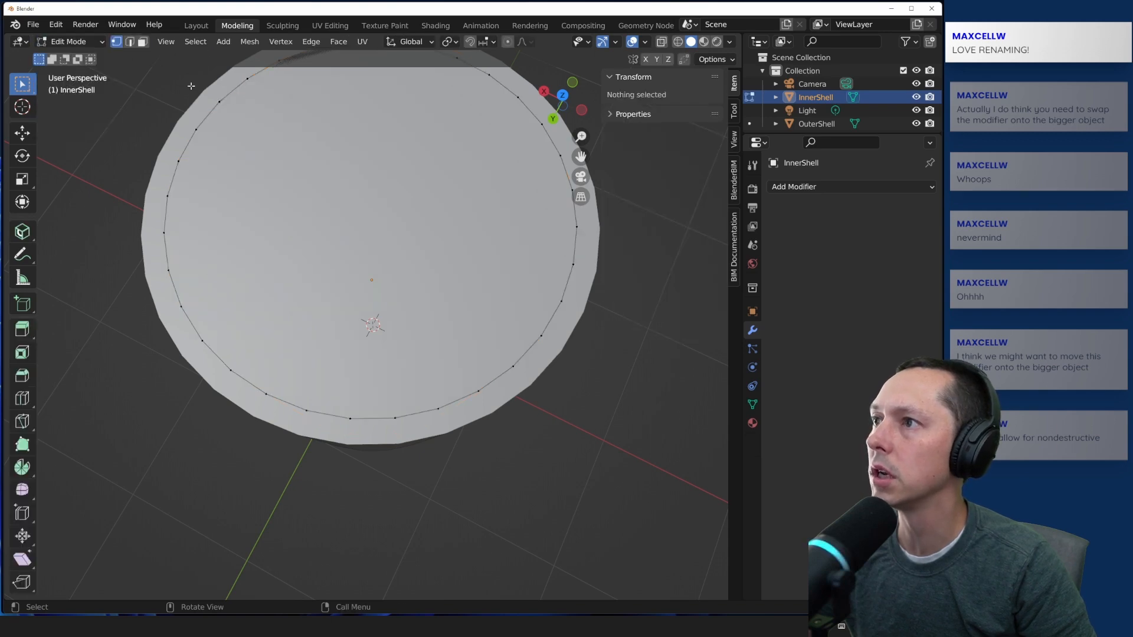
pyautogui.click(310, 41)
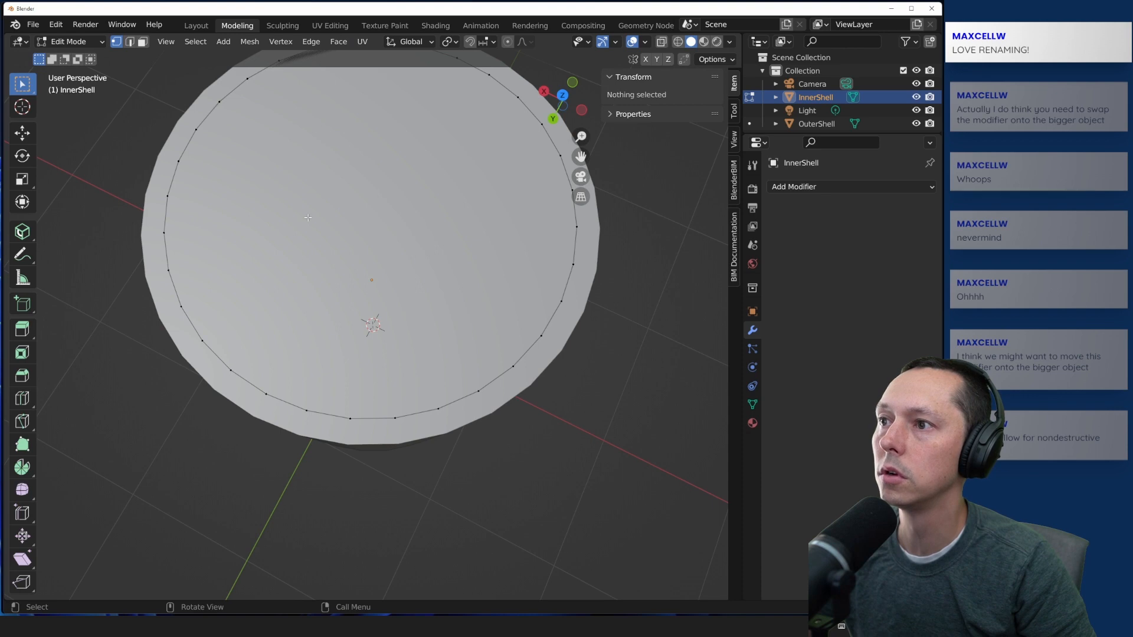
pyautogui.click(311, 41)
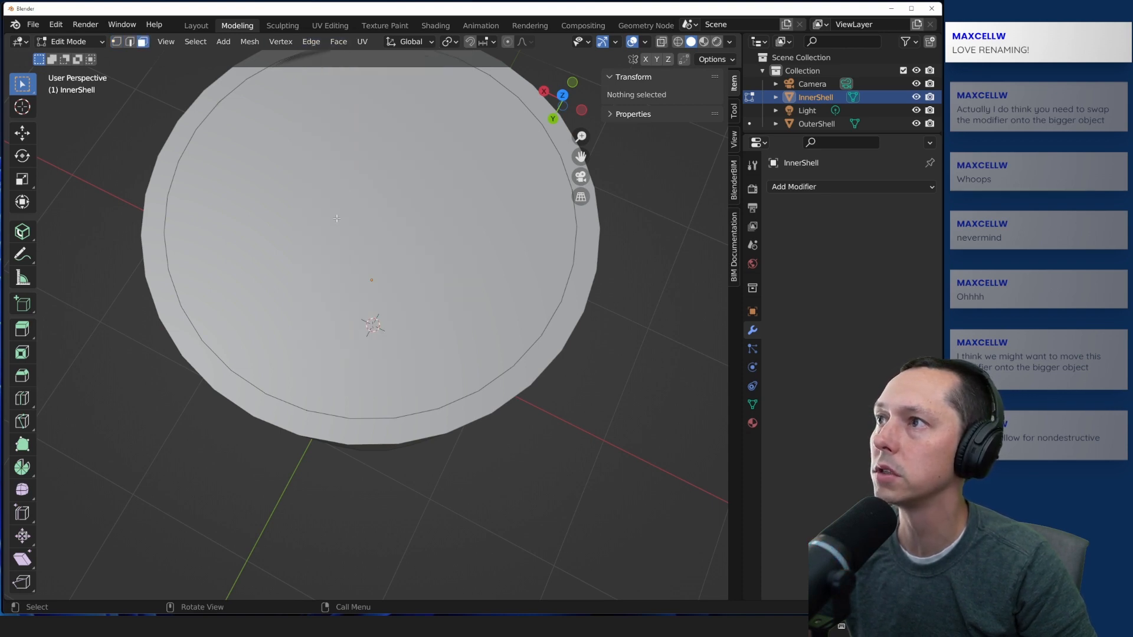
pyautogui.click(347, 234)
pyautogui.press('x')
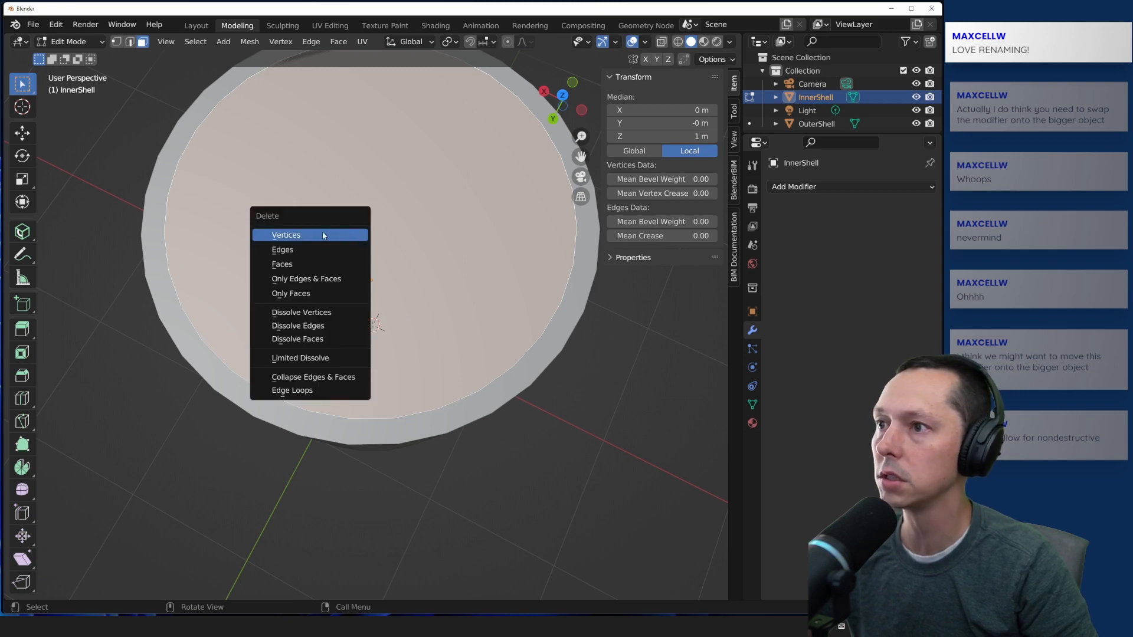
pyautogui.click(286, 264)
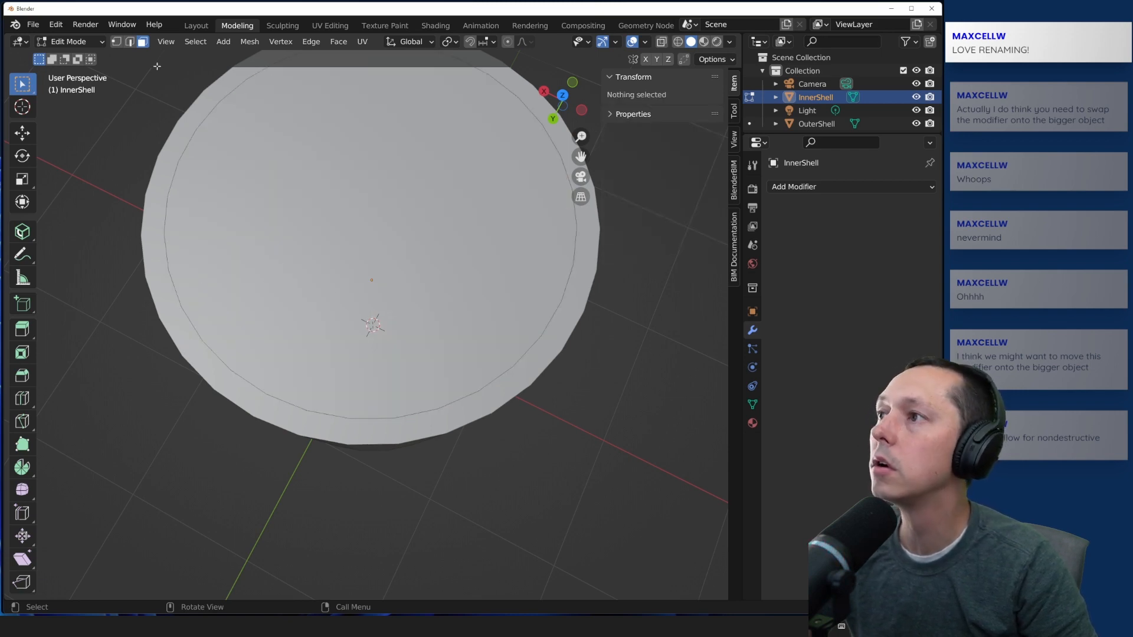
# Step: Return to Object Mode, select OuterShell, and put it in Edit Mode
pyautogui.moveTo(296, 256); pyautogui.dragTo(277, 177, button='middle')
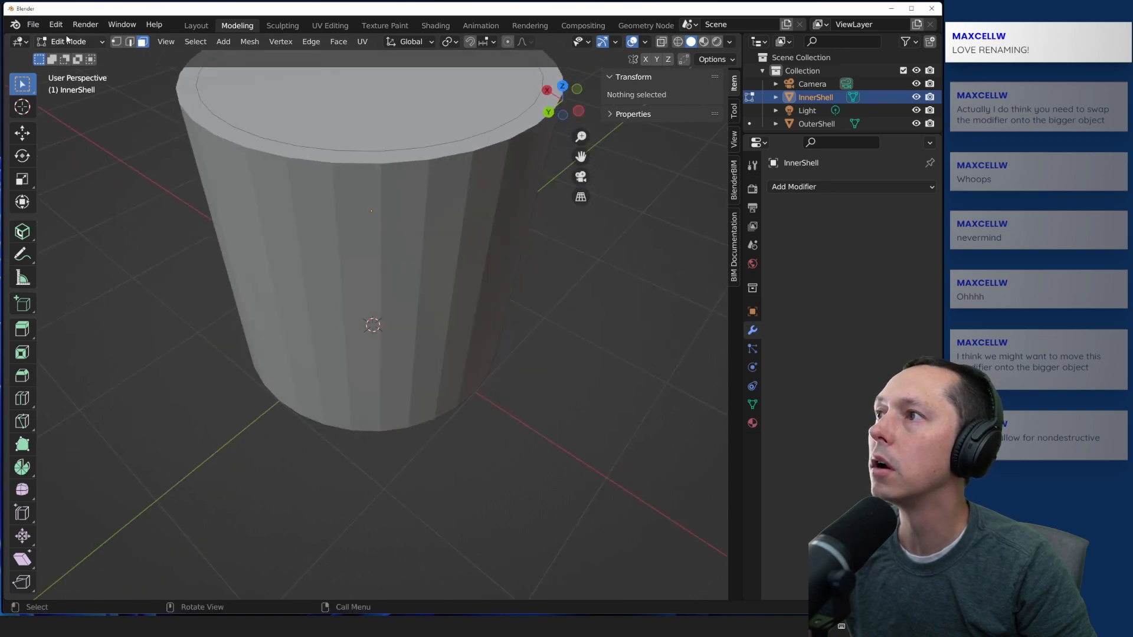
pyautogui.click(69, 41)
pyautogui.click(75, 57)
pyautogui.click(211, 205)
pyautogui.moveTo(181, 137); pyautogui.dragTo(171, 203, button='middle')
pyautogui.click(70, 42)
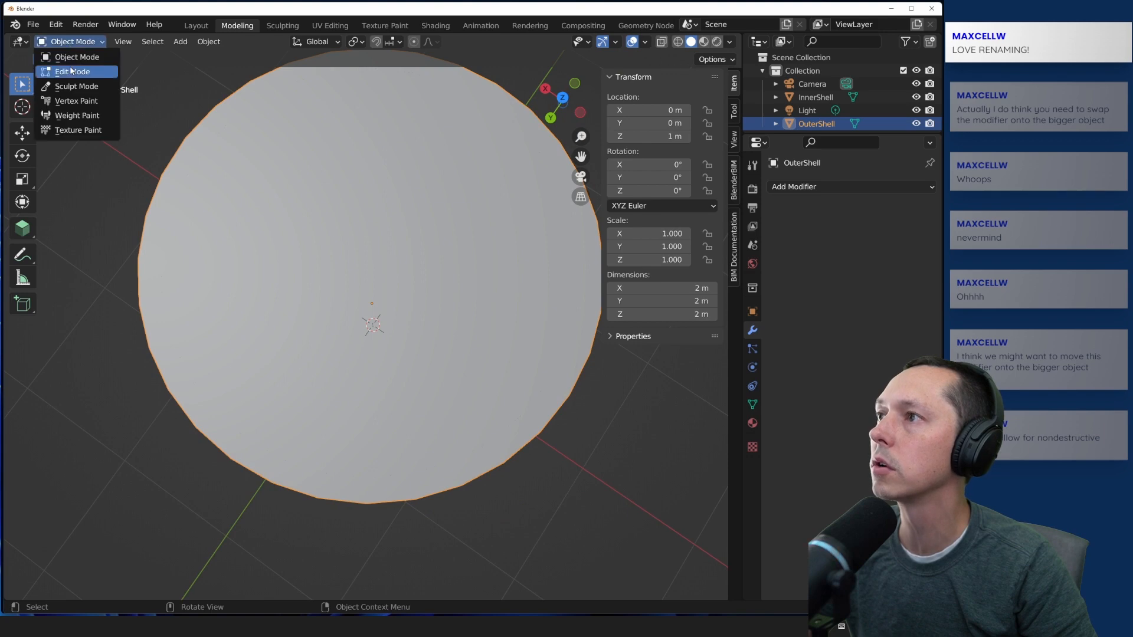
pyautogui.click(71, 69)
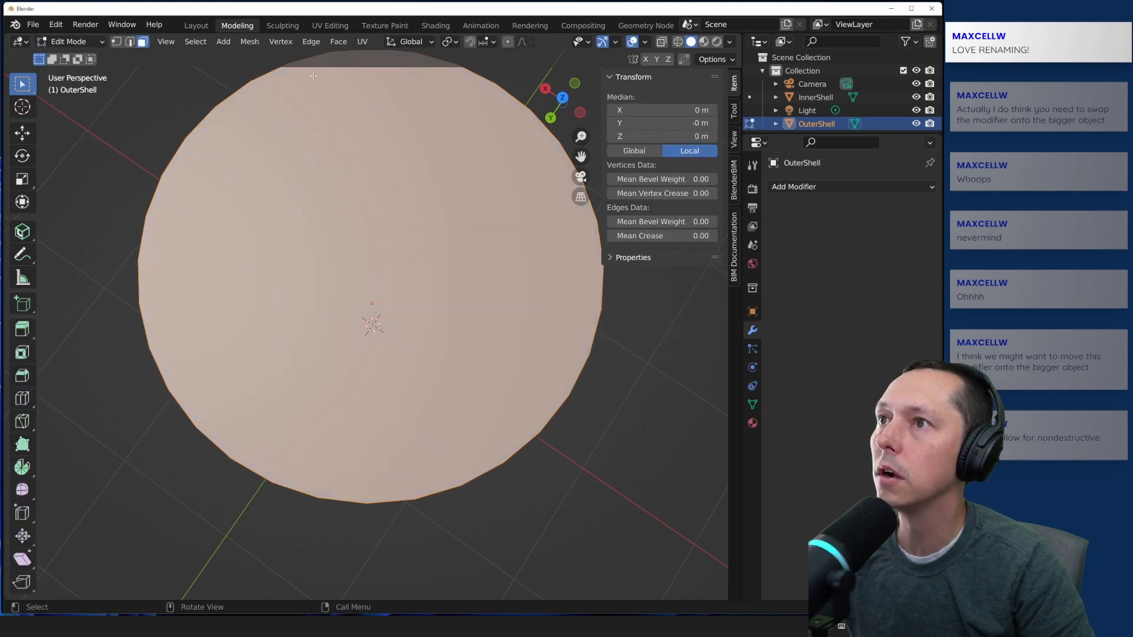
# Step: Try Intersect (Boolean) on OuterShell's selected faces and undo it
pyautogui.click(332, 42)
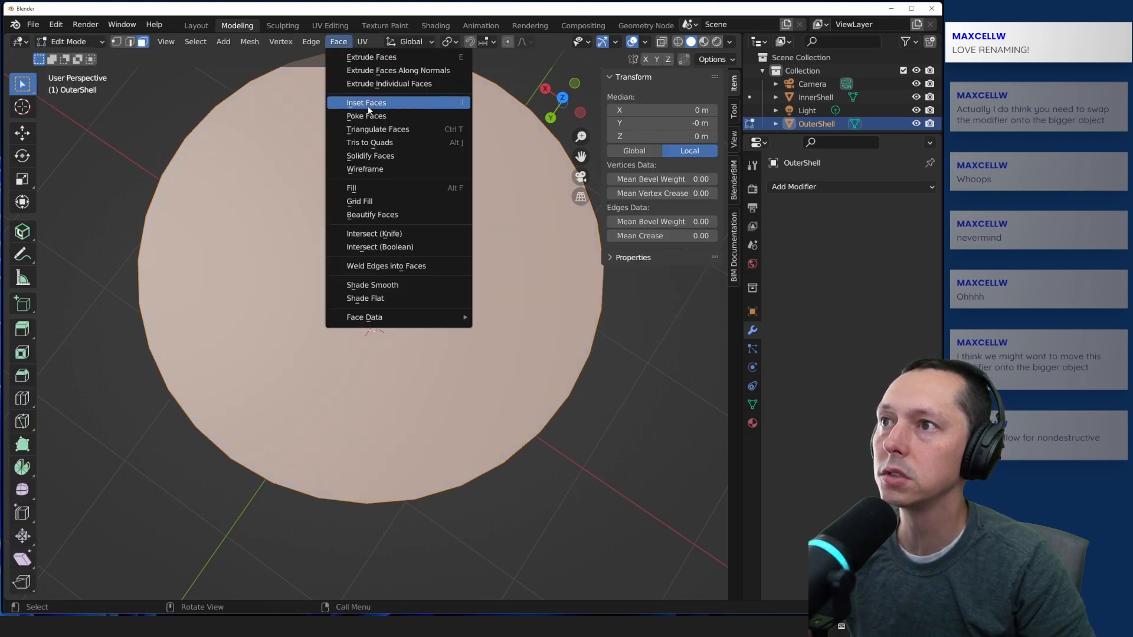
pyautogui.click(395, 247)
pyautogui.moveTo(381, 275)
pyautogui.mouseDown(button='middle')
pyautogui.moveTo(379, 190)
pyautogui.moveTo(386, 272)
pyautogui.mouseUp(button='middle')
pyautogui.hotkey('ctrl', 'z')
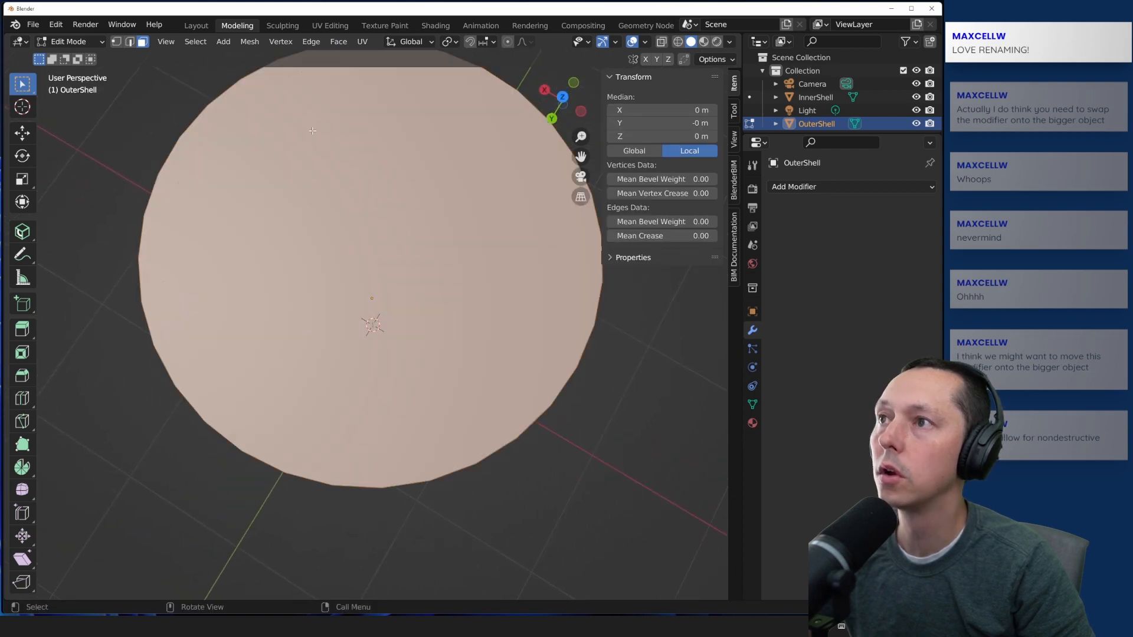
# Step: Try Intersect (Knife) on OuterShell's selected faces, undo it, and clear the face selection
pyautogui.click(338, 42)
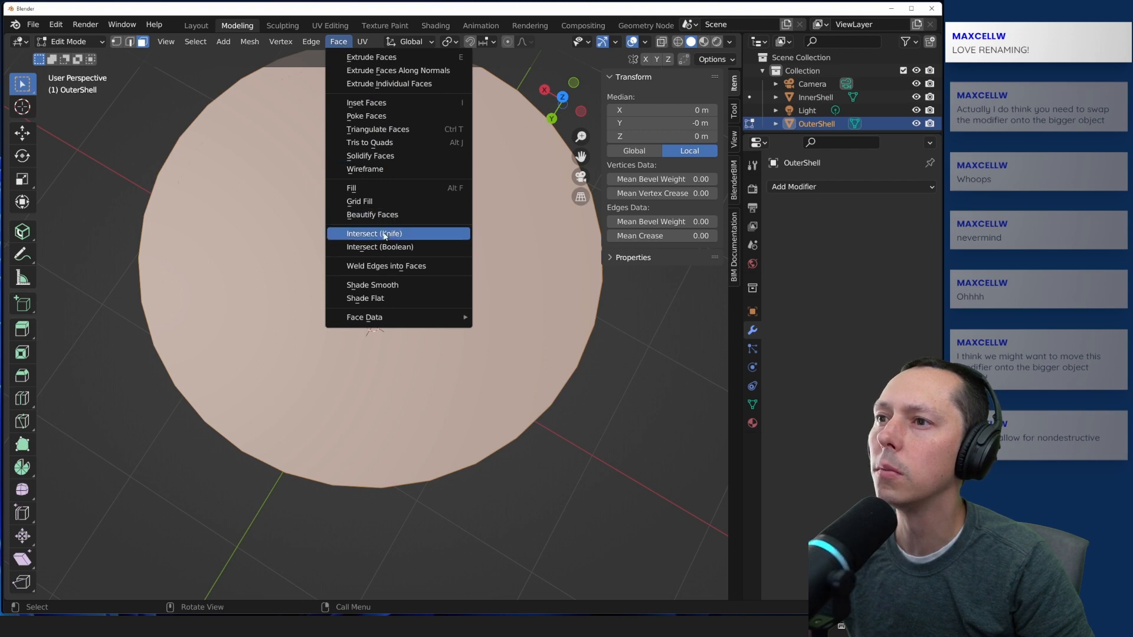
pyautogui.click(362, 233)
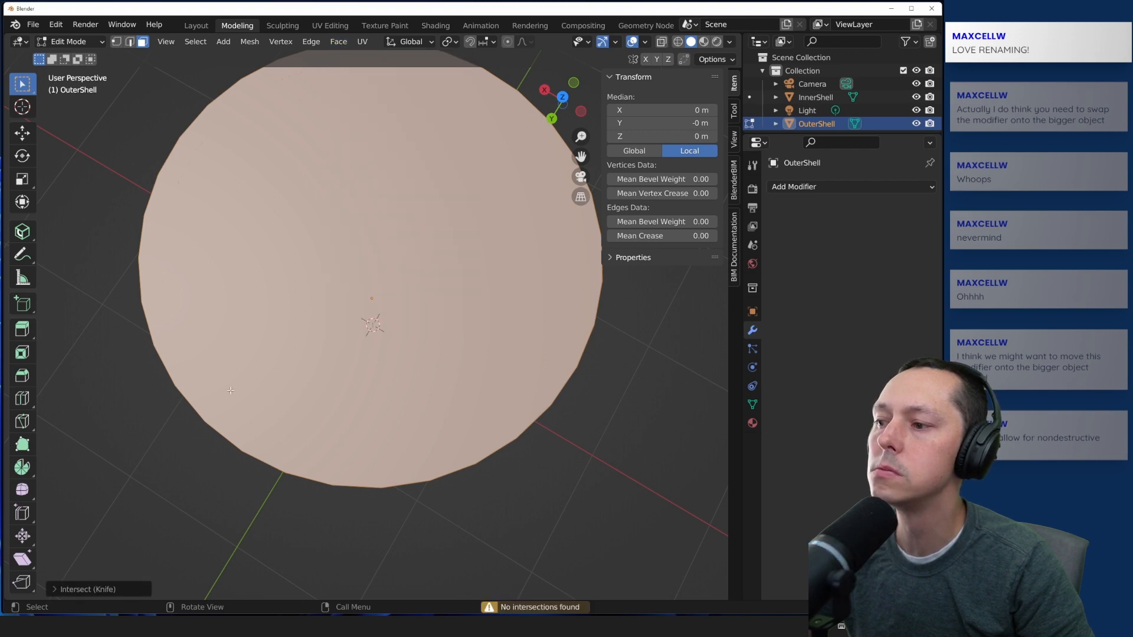
pyautogui.hotkey('ctrl', 'z')
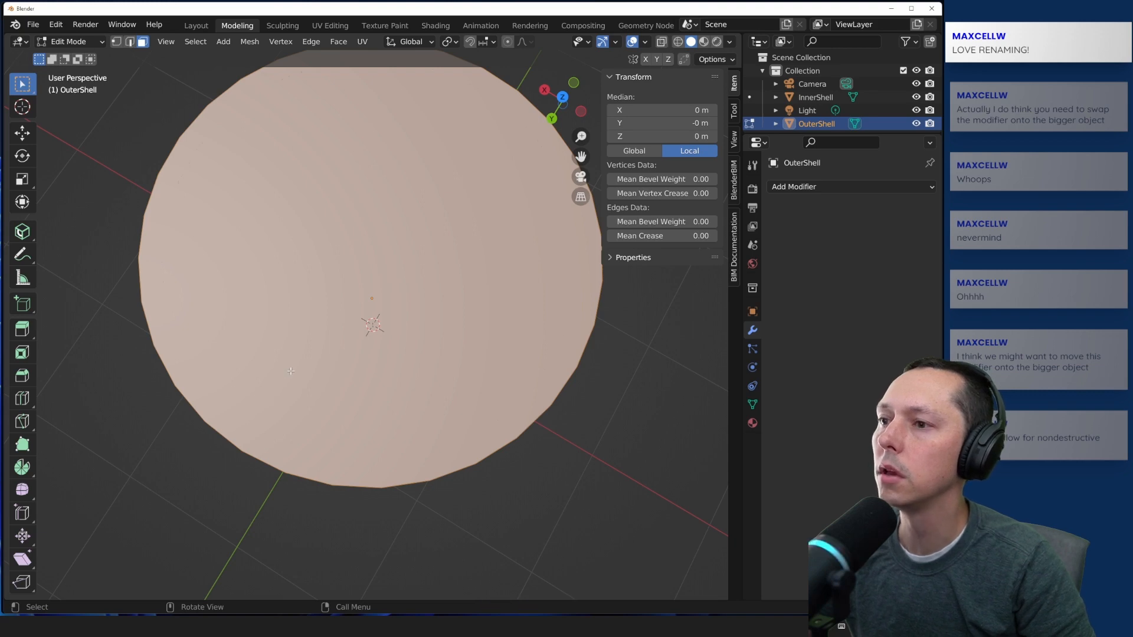
pyautogui.moveTo(324, 327); pyautogui.dragTo(283, 374, button='middle')
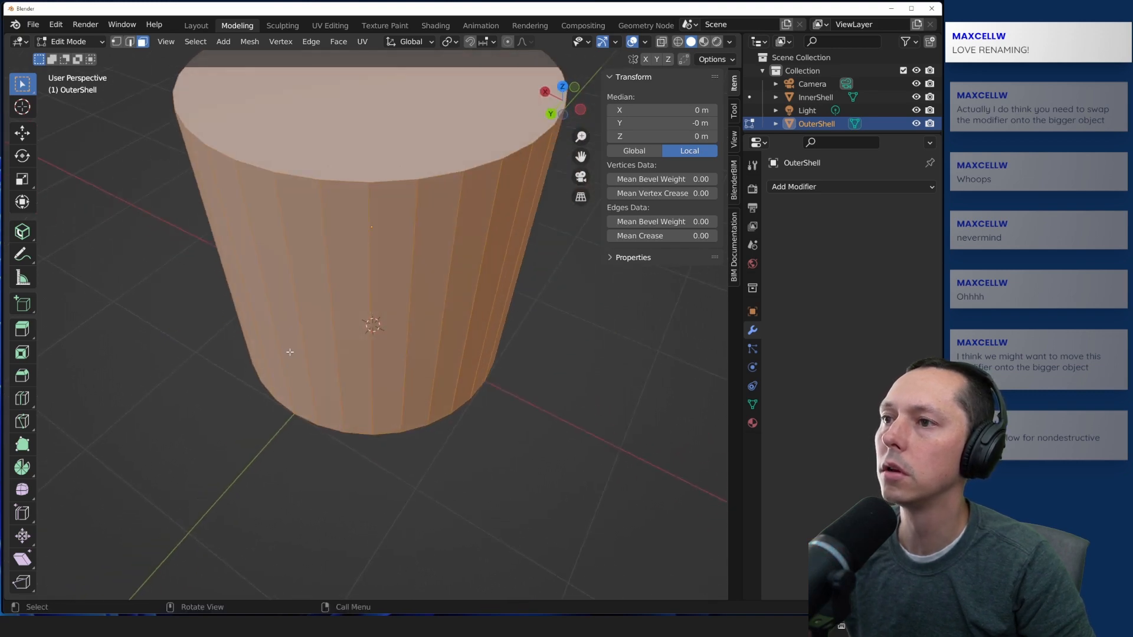
pyautogui.moveTo(197, 271); pyautogui.dragTo(207, 317, button='middle')
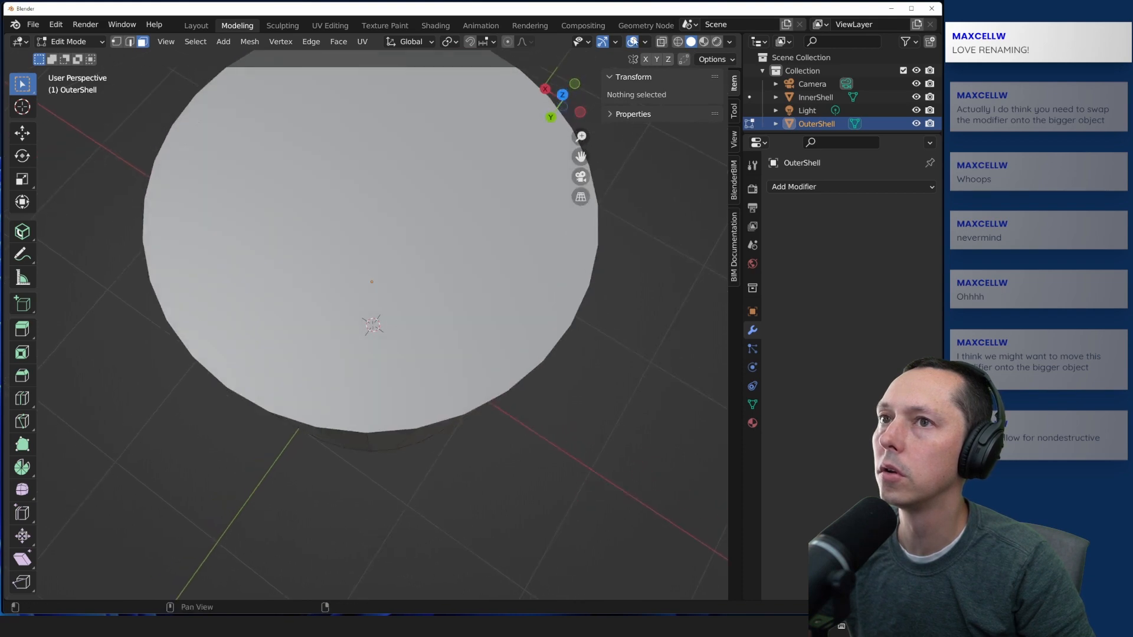
# Step: Select OuterShell's top face, switch to edge selection, and show the model in wireframe
pyautogui.click(676, 42)
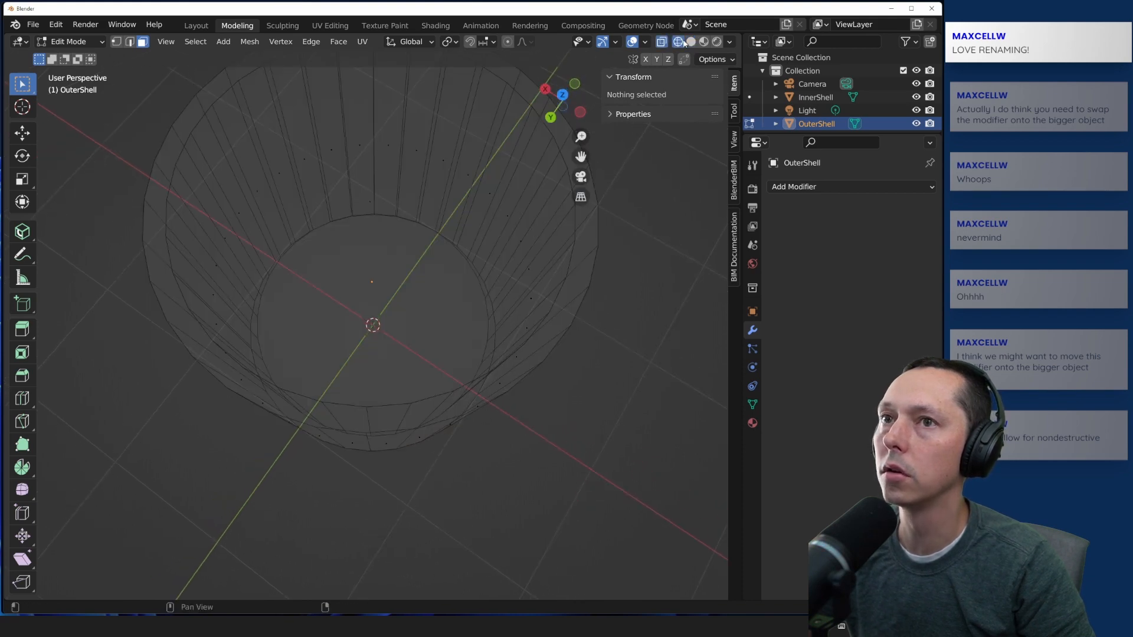
pyautogui.click(691, 41)
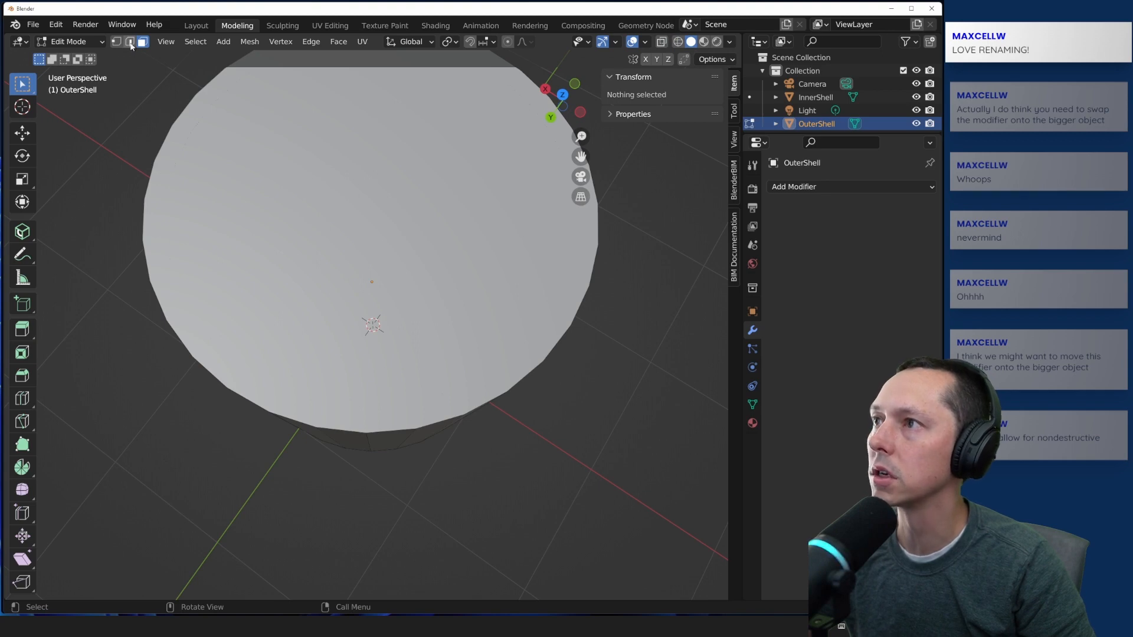
pyautogui.click(236, 263)
pyautogui.click(131, 44)
pyautogui.click(661, 41)
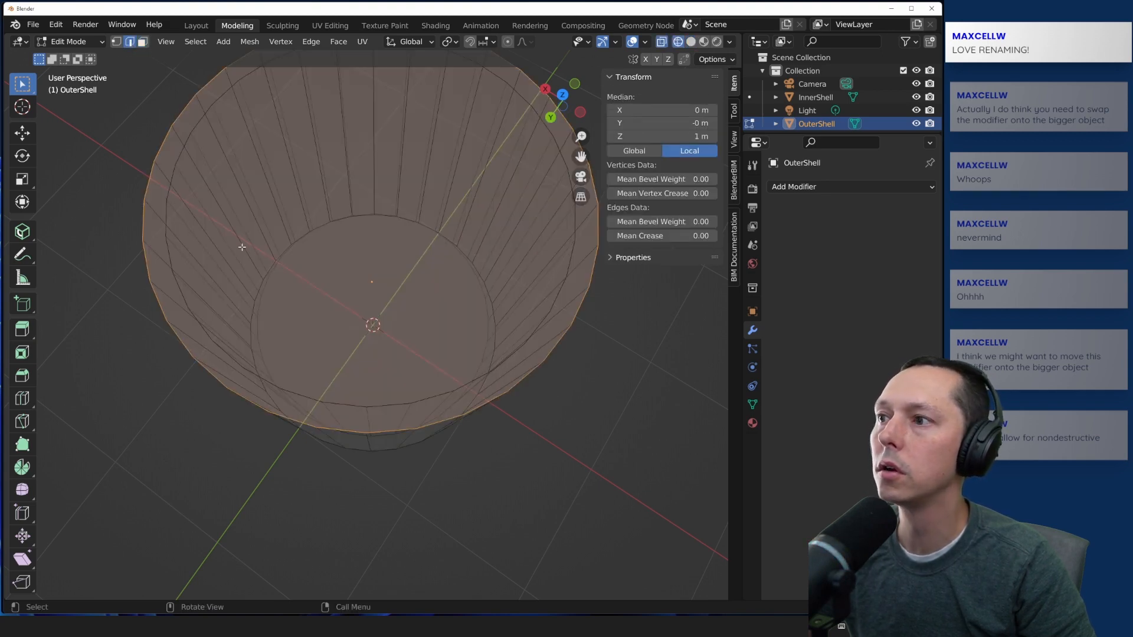
# Step: Try to select the edges of OuterShell's top rim in the wireframe display
pyautogui.moveTo(264, 233); pyautogui.dragTo(194, 211, button='middle')
pyautogui.moveTo(563, 331); pyautogui.dragTo(513, 405, button='middle')
pyautogui.moveTo(254, 350)
pyautogui.mouseDown(button='middle')
pyautogui.moveTo(246, 370)
pyautogui.moveTo(240, 354)
pyautogui.moveTo(243, 369)
pyautogui.mouseUp(button='middle')
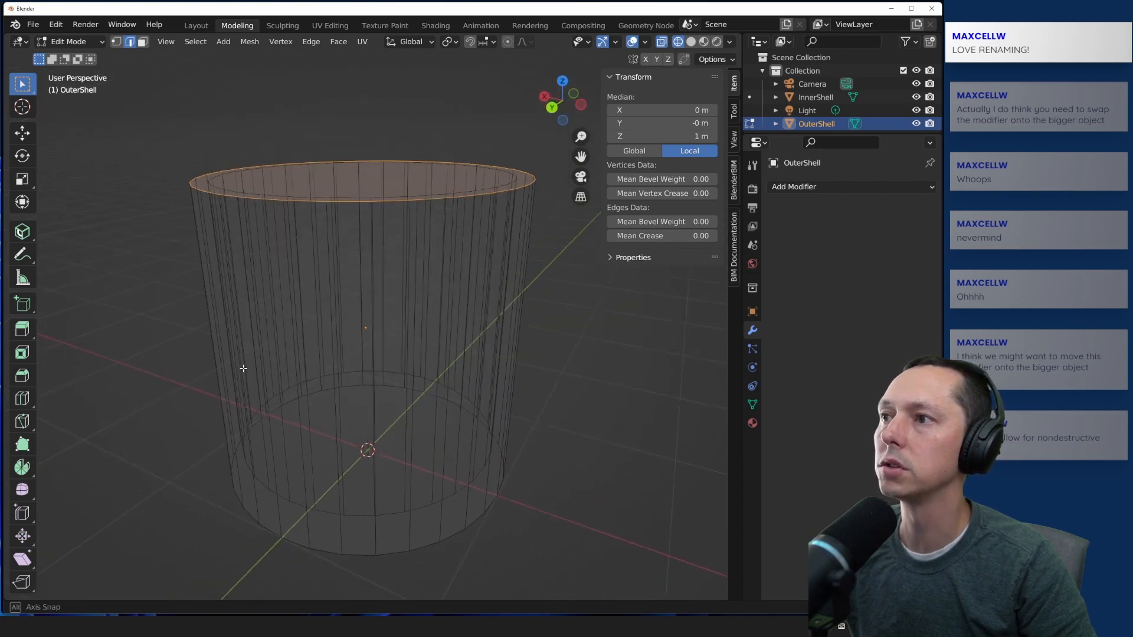
pyautogui.moveTo(155, 121); pyautogui.dragTo(549, 205)
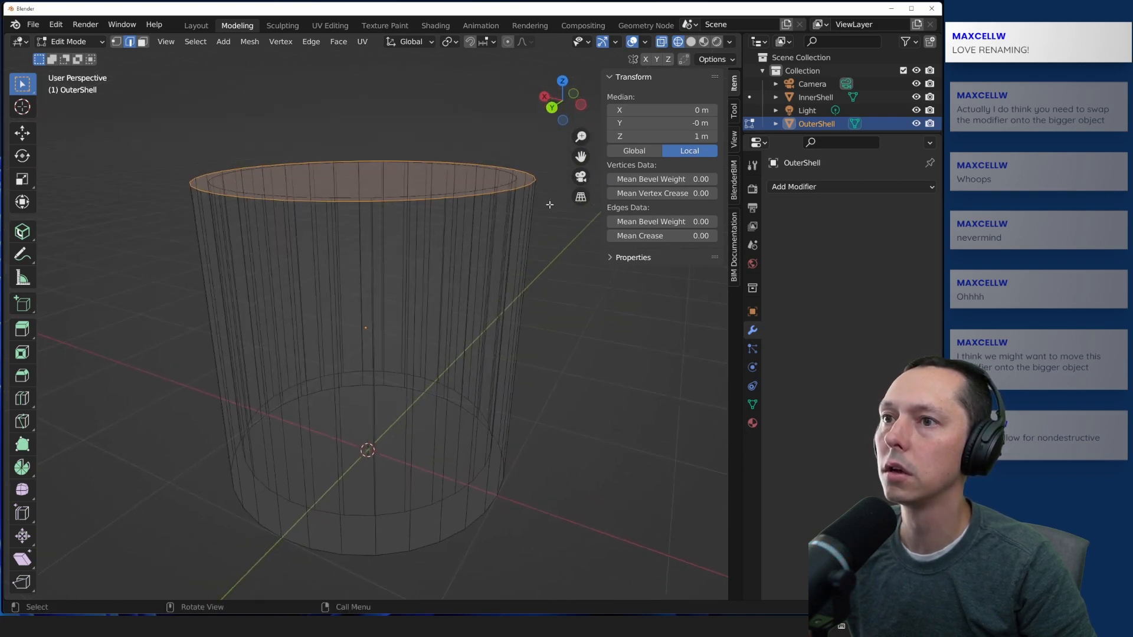
pyautogui.moveTo(543, 136); pyautogui.dragTo(155, 207)
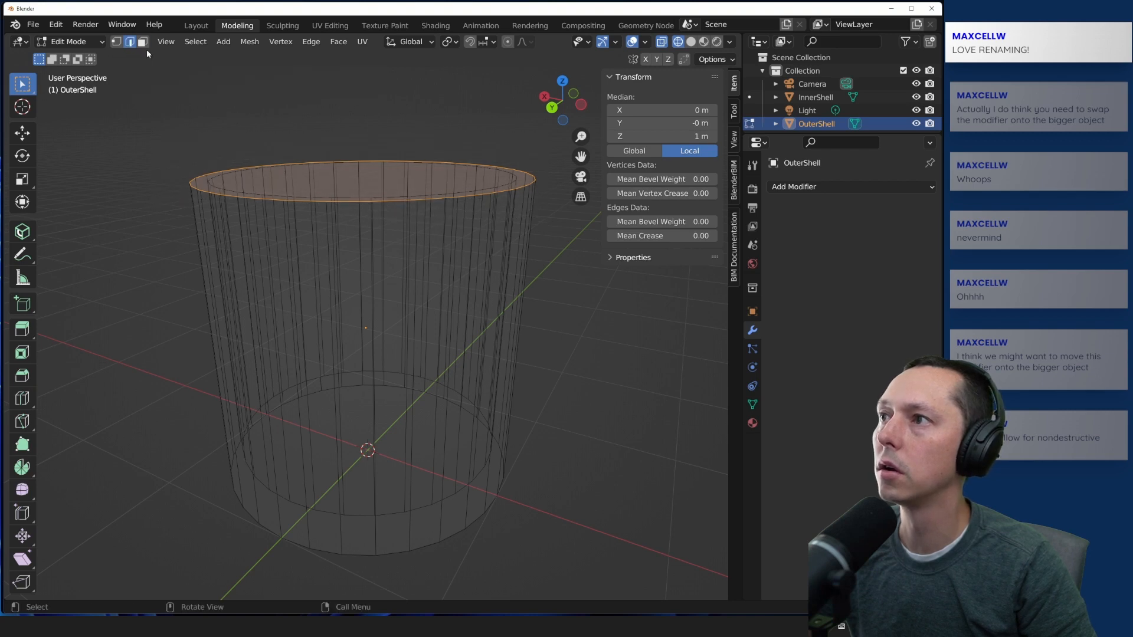
pyautogui.moveTo(210, 236); pyautogui.dragTo(216, 270, button='middle')
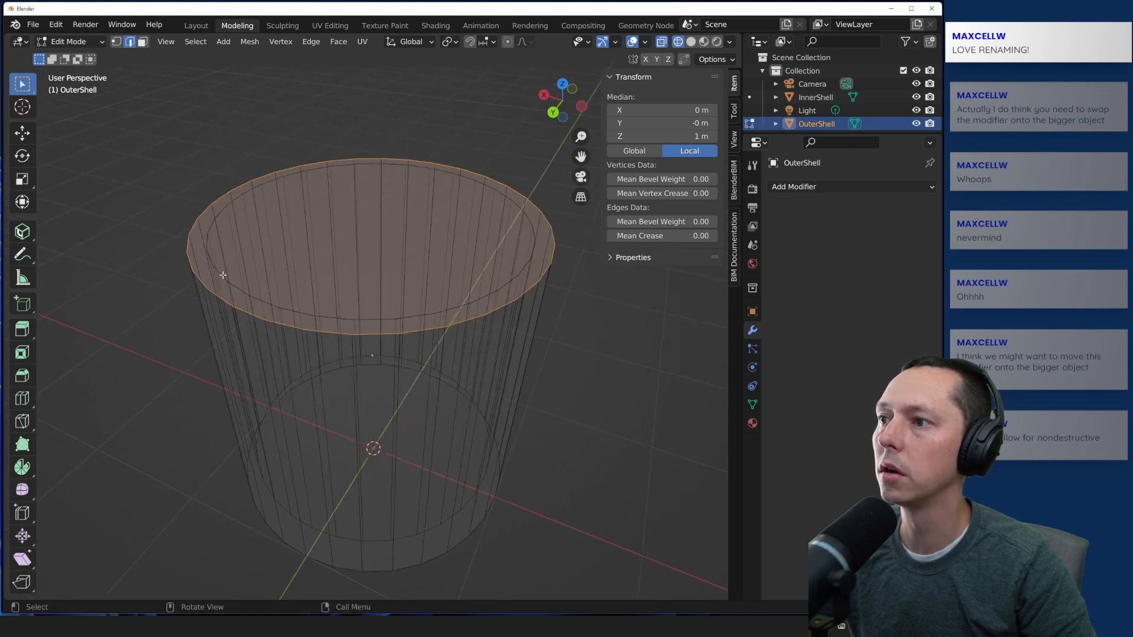
pyautogui.click(223, 275)
pyautogui.click(216, 275)
pyautogui.scroll(2, 186, 189)
pyautogui.click(210, 296)
# Step: Return to Object Mode and deselect OuterShell
pyautogui.click(69, 41)
pyautogui.click(69, 53)
pyautogui.scroll(-2, 297, 334)
pyautogui.scroll(-2, 297, 335)
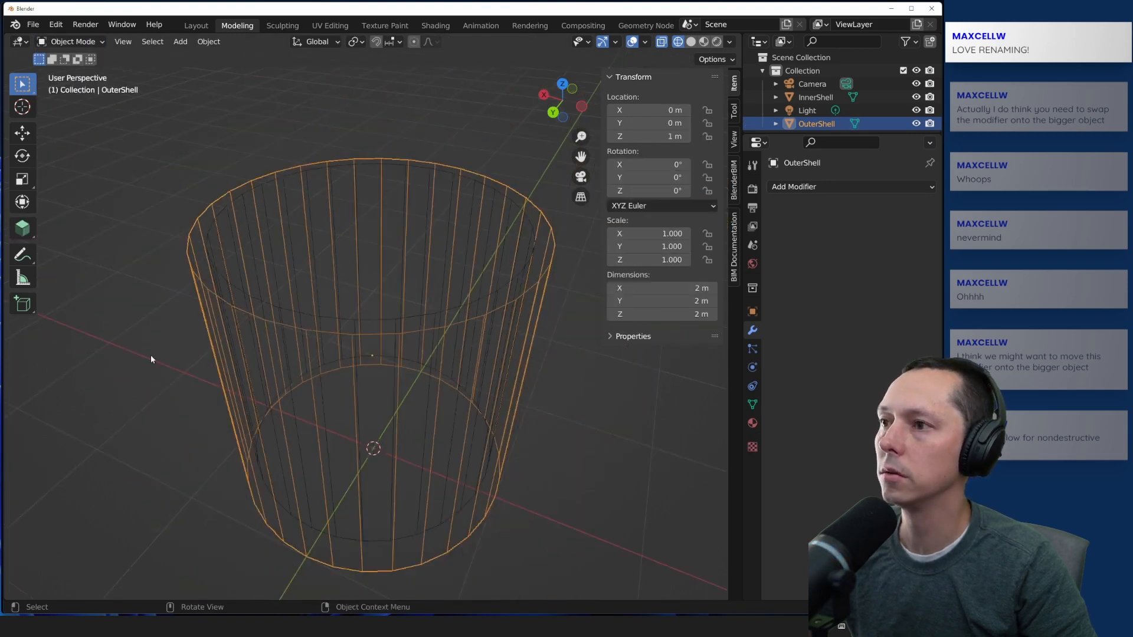
pyautogui.click(150, 355)
pyautogui.moveTo(175, 228); pyautogui.dragTo(164, 277, button='middle')
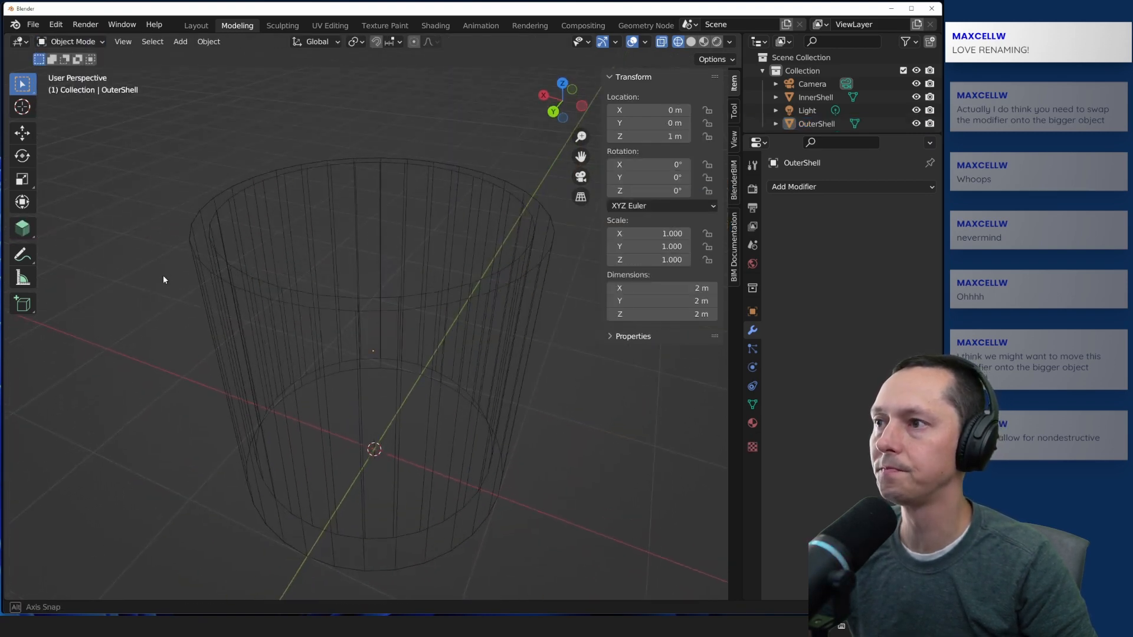
# Step: Put InnerShell in Edit Mode and select all edges of its top rim
pyautogui.click(92, 43)
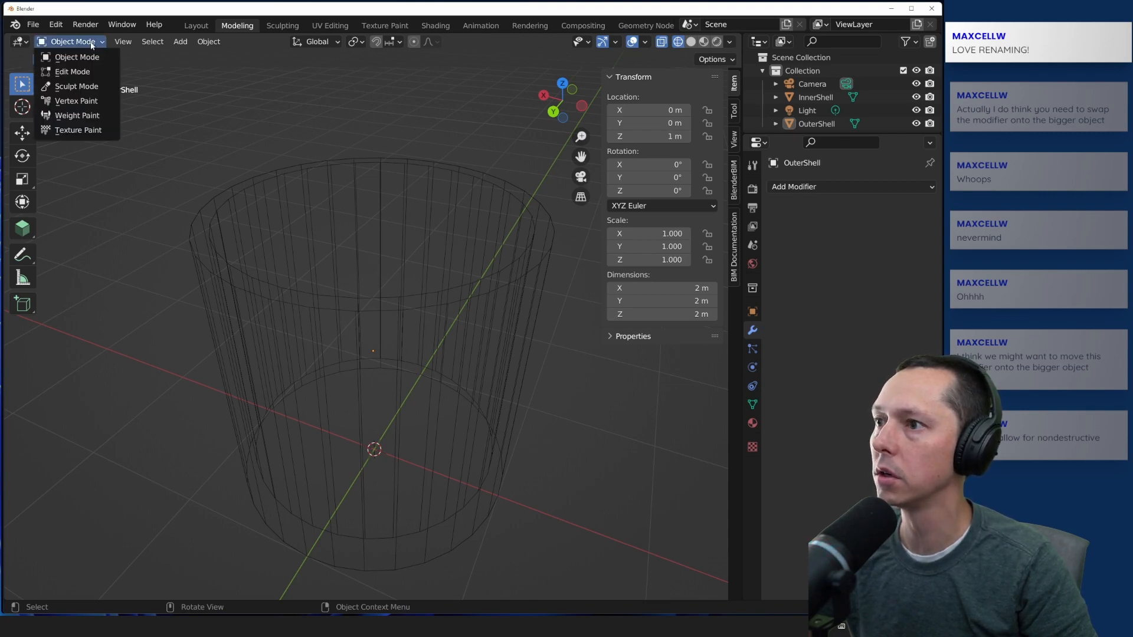
pyautogui.click(259, 263)
pyautogui.click(70, 42)
pyautogui.click(62, 71)
pyautogui.moveTo(156, 126); pyautogui.dragTo(544, 299)
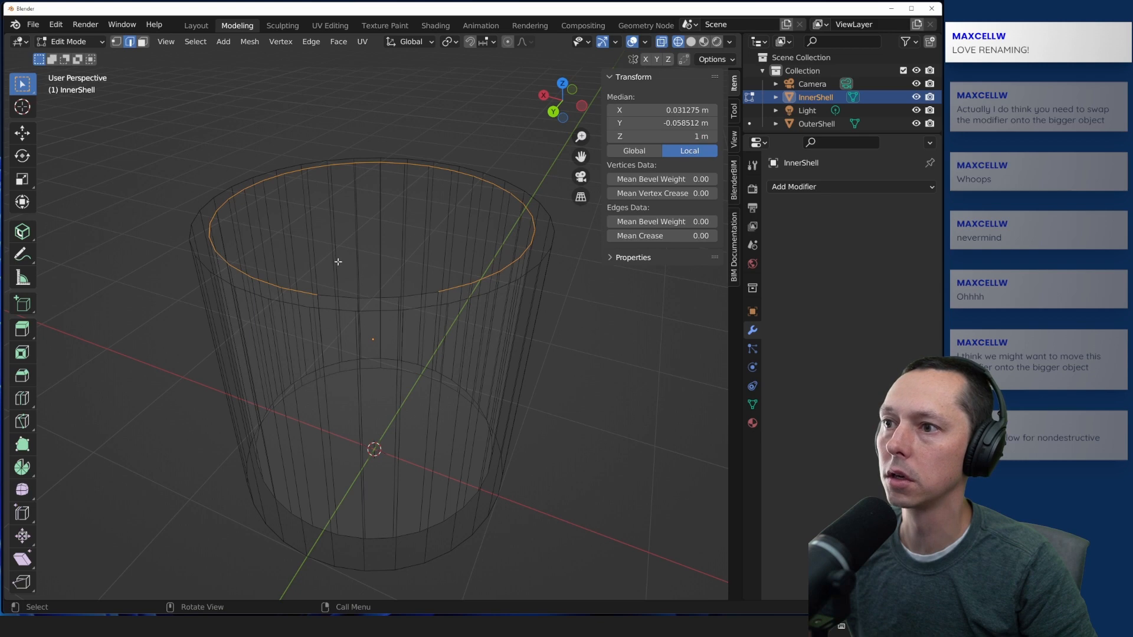
pyautogui.moveTo(152, 270); pyautogui.dragTo(494, 323)
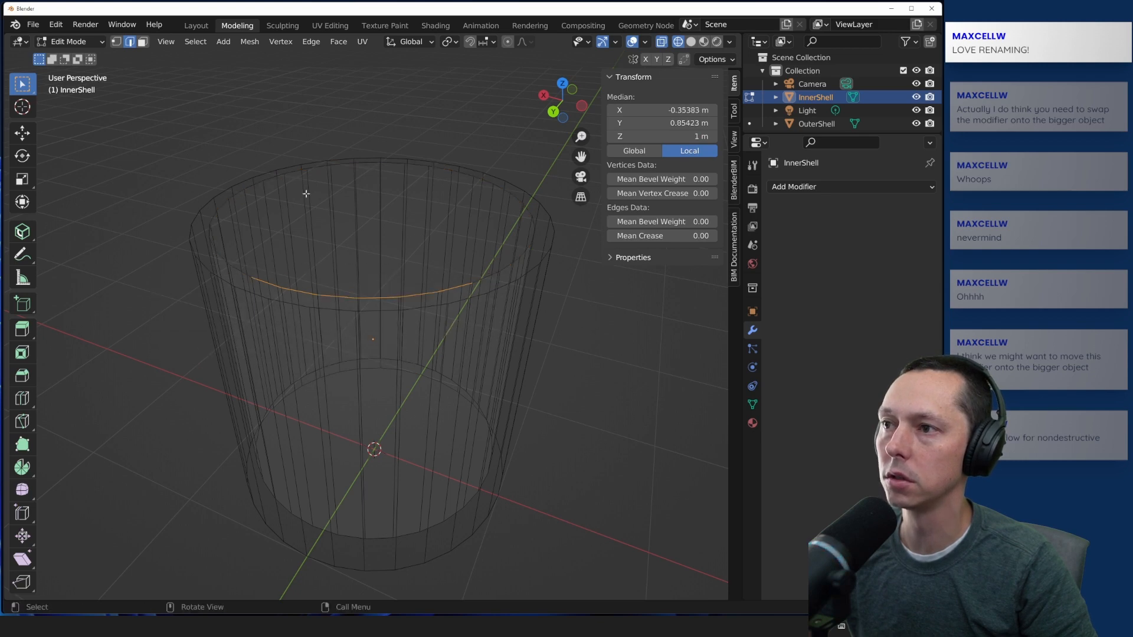
pyautogui.moveTo(176, 165); pyautogui.dragTo(189, 127, button='middle')
pyautogui.moveTo(197, 106); pyautogui.dragTo(548, 207)
pyautogui.moveTo(465, 126); pyautogui.dragTo(449, 197, button='middle')
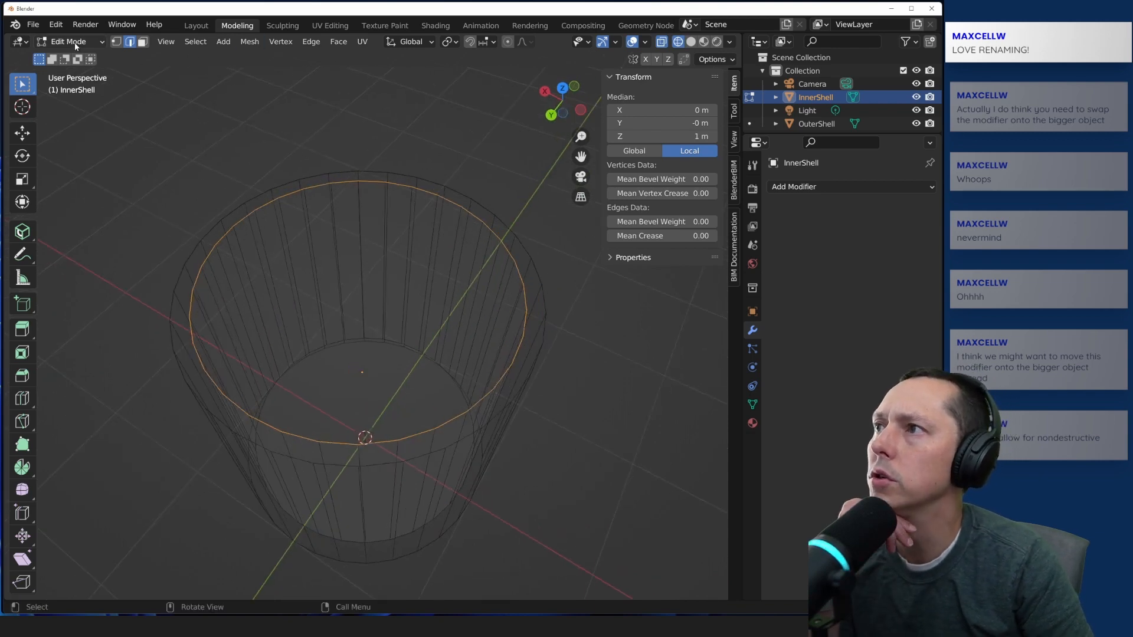
# Step: Return to solid shading and try Intersect (Knife) with InnerShell's top rim edges
pyautogui.click(339, 41)
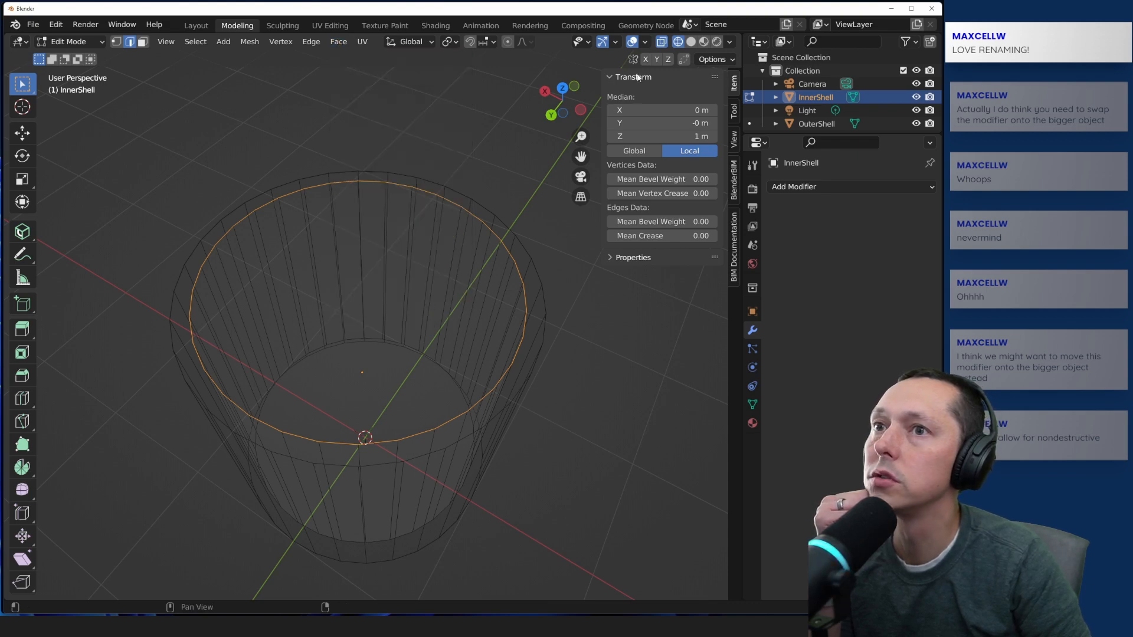
pyautogui.click(689, 43)
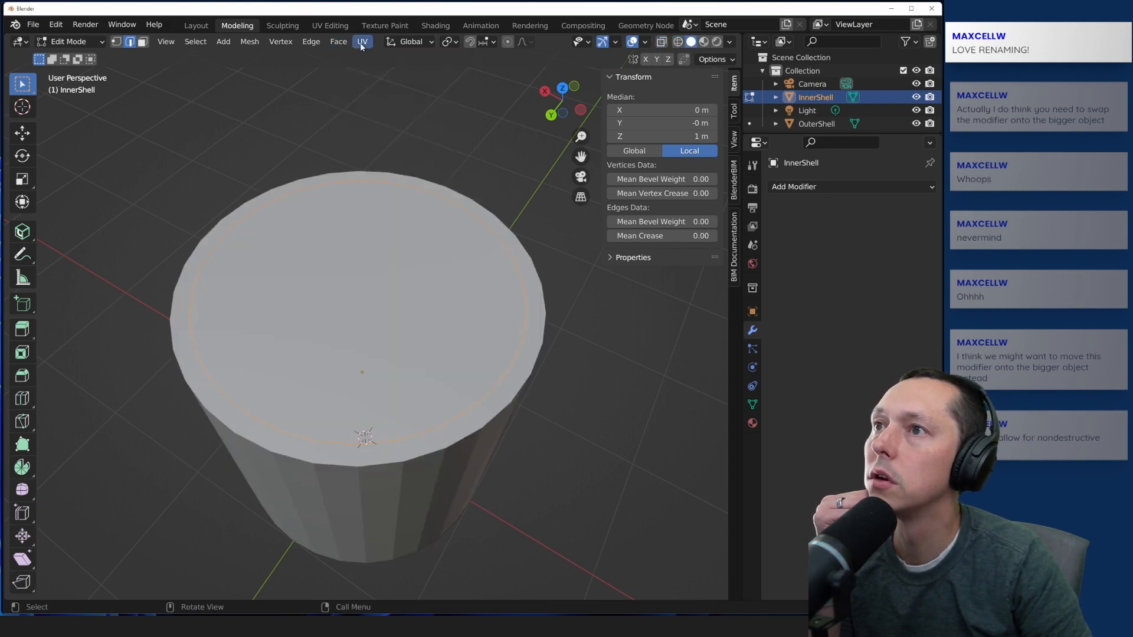
pyautogui.click(339, 41)
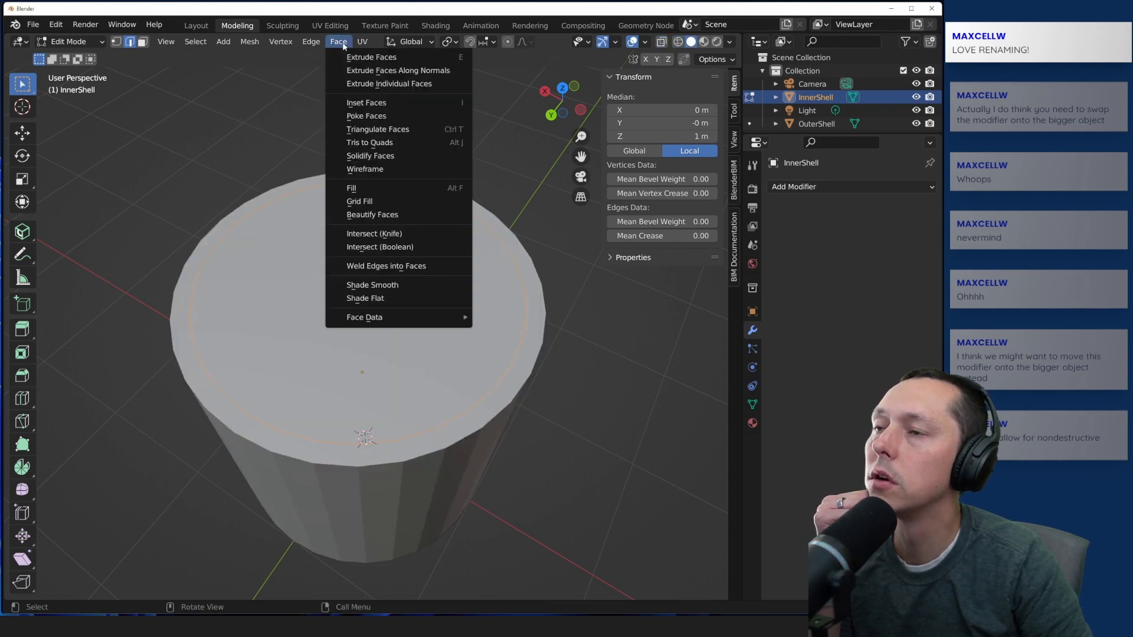
pyautogui.click(374, 234)
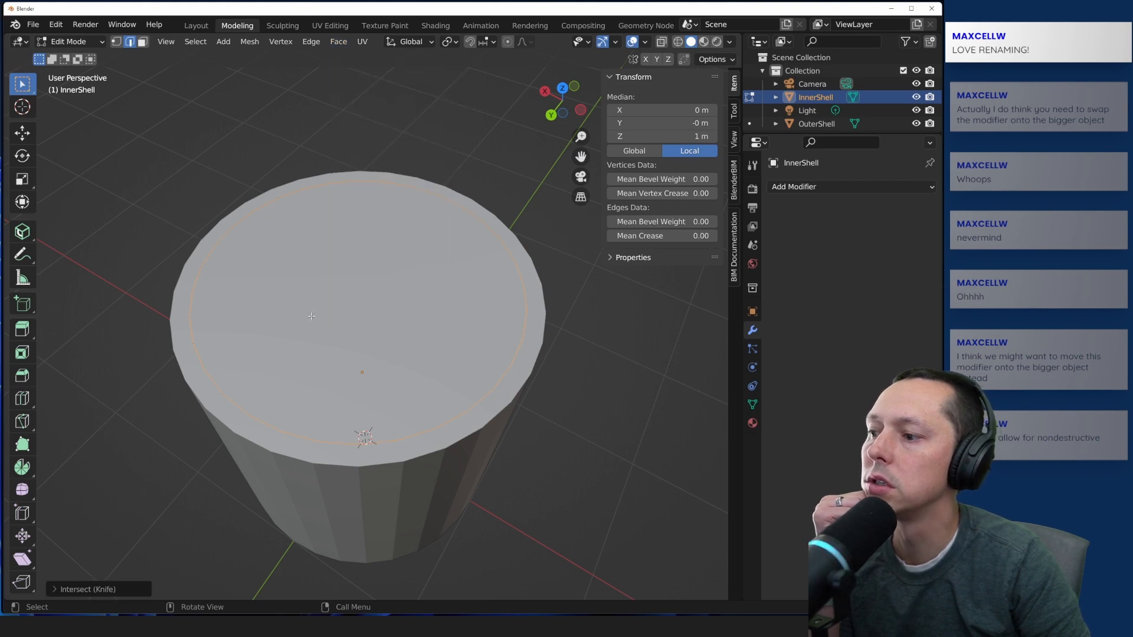
pyautogui.click(290, 327)
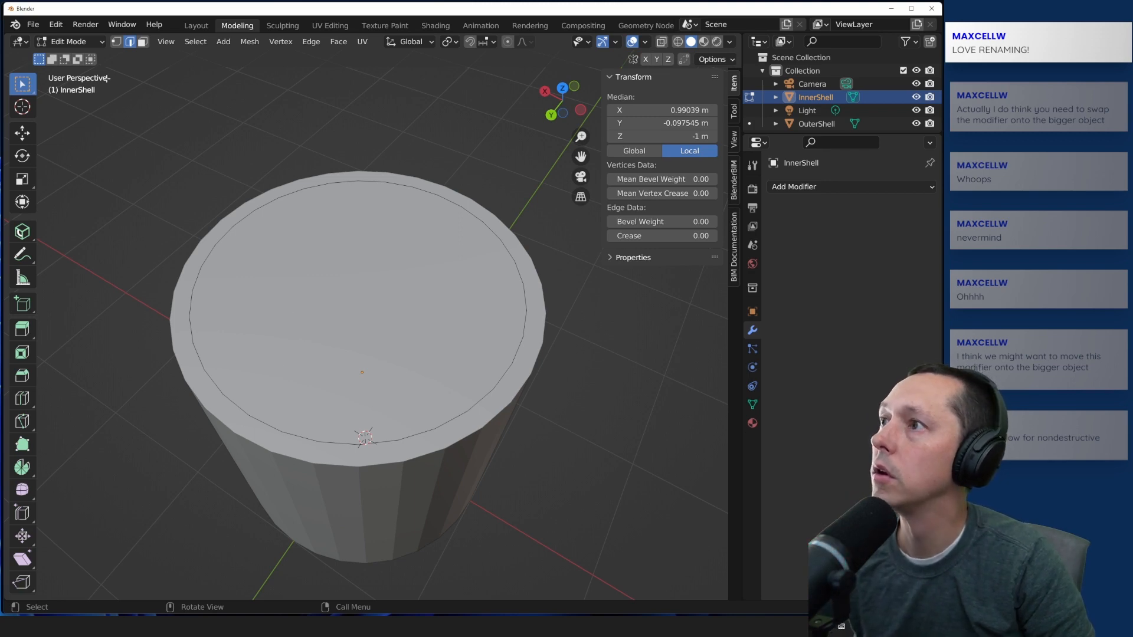
# Step: Leave InnerShell's Edit Mode, select OuterShell, and put it in Edit Mode
pyautogui.click(70, 41)
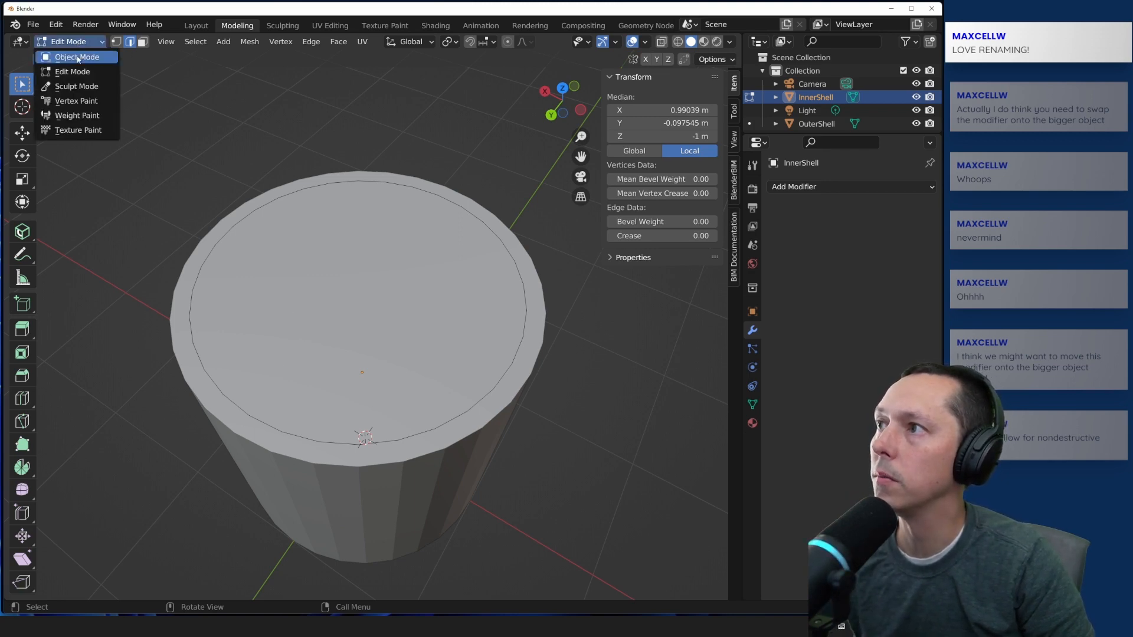
pyautogui.click(77, 57)
pyautogui.click(131, 417)
pyautogui.click(262, 341)
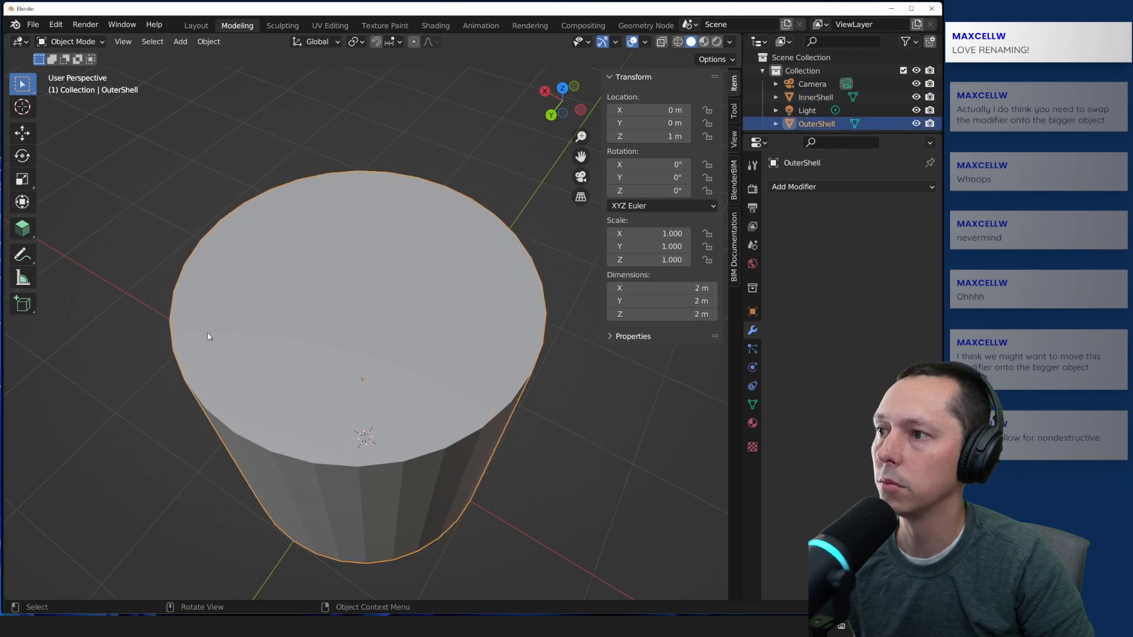
pyautogui.click(130, 362)
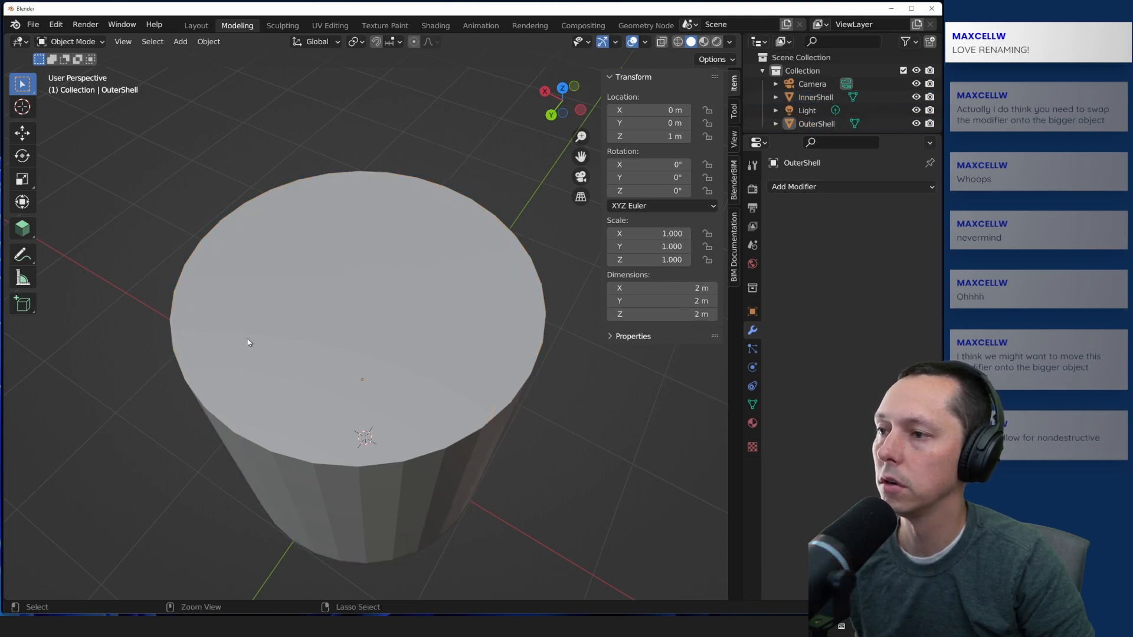
pyautogui.click(270, 335)
pyautogui.moveTo(270, 336); pyautogui.dragTo(91, 283, button='middle')
pyautogui.click(66, 42)
pyautogui.click(71, 56)
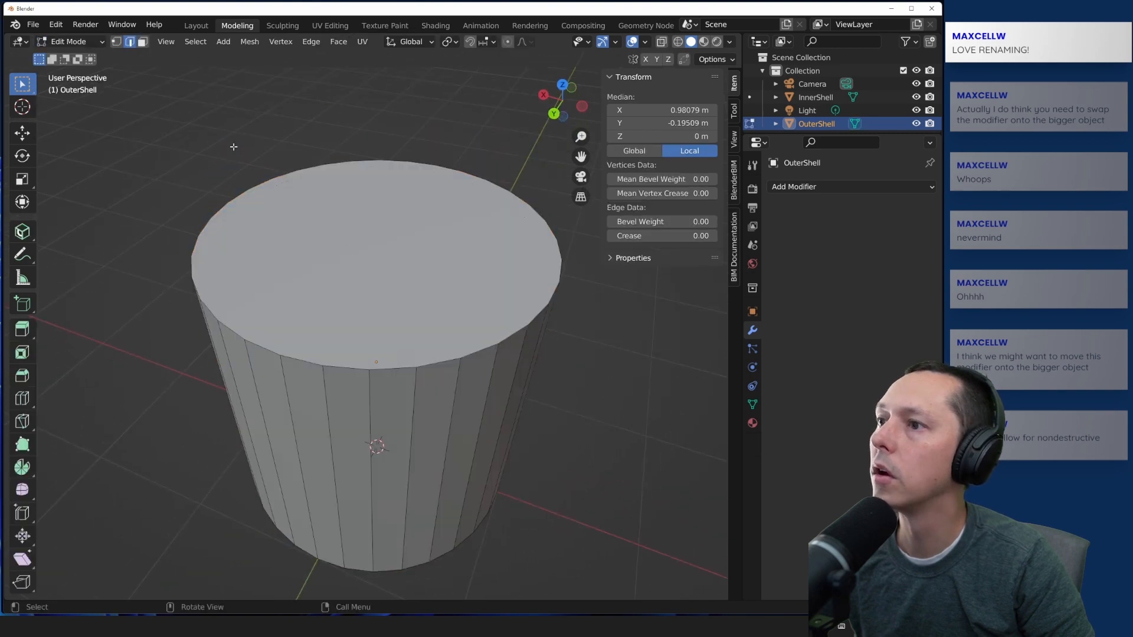
# Step: Switch to face selection, select OuterShell's top face, and undo that selection
pyautogui.click(307, 273)
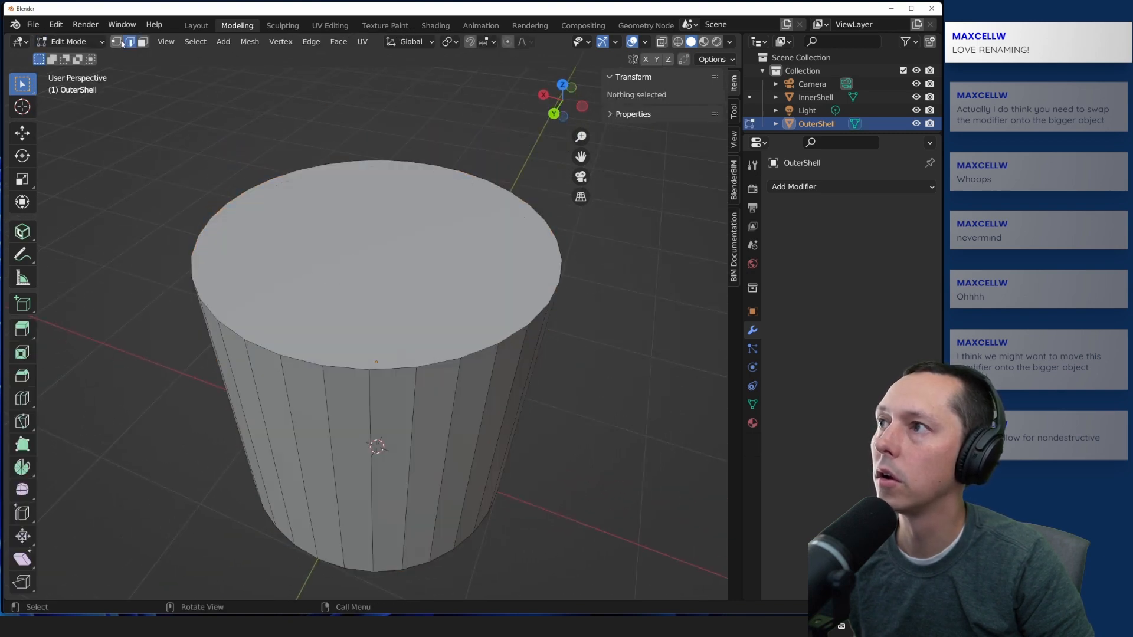
pyautogui.click(372, 323)
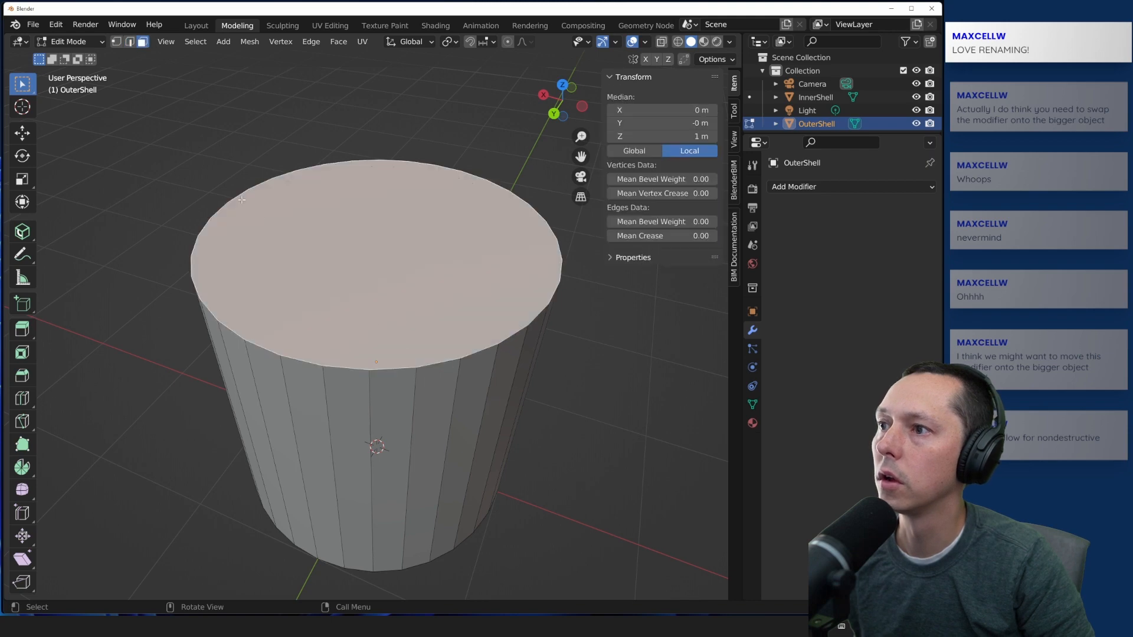
pyautogui.press('shift+KP_7')
pyautogui.hotkey('ctrl', 'z')
pyautogui.moveTo(157, 322); pyautogui.dragTo(136, 195, button='middle')
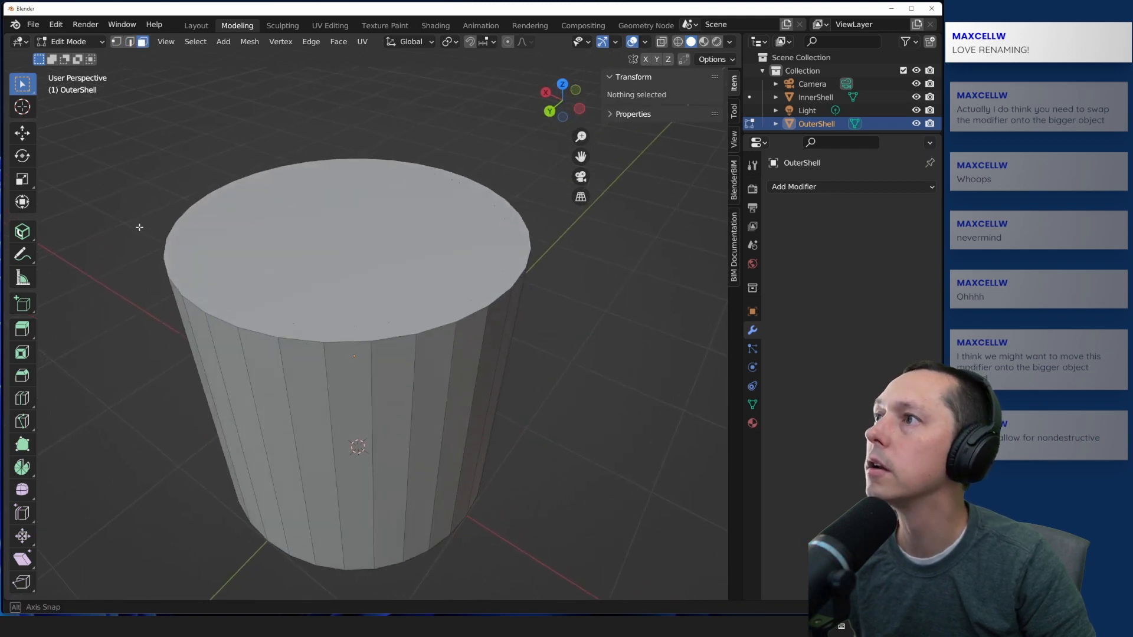
# Step: Toggle OuterShell between Object Mode and Edit Mode, ending in Object Mode
pyautogui.click(66, 41)
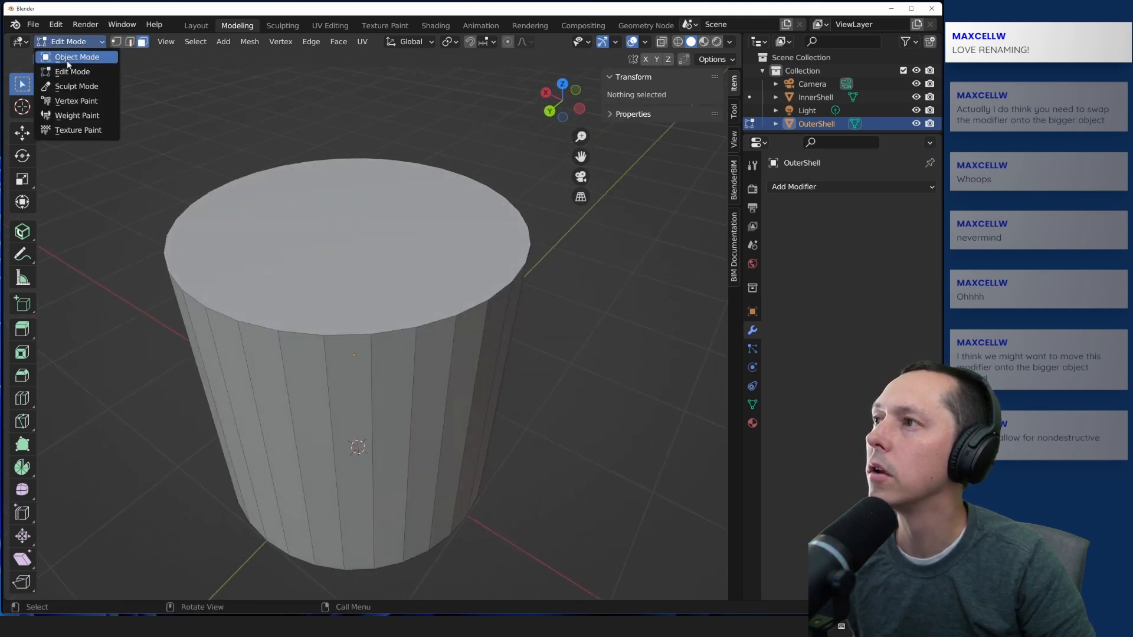
pyautogui.click(71, 57)
pyautogui.click(73, 42)
pyautogui.click(66, 70)
pyautogui.click(68, 42)
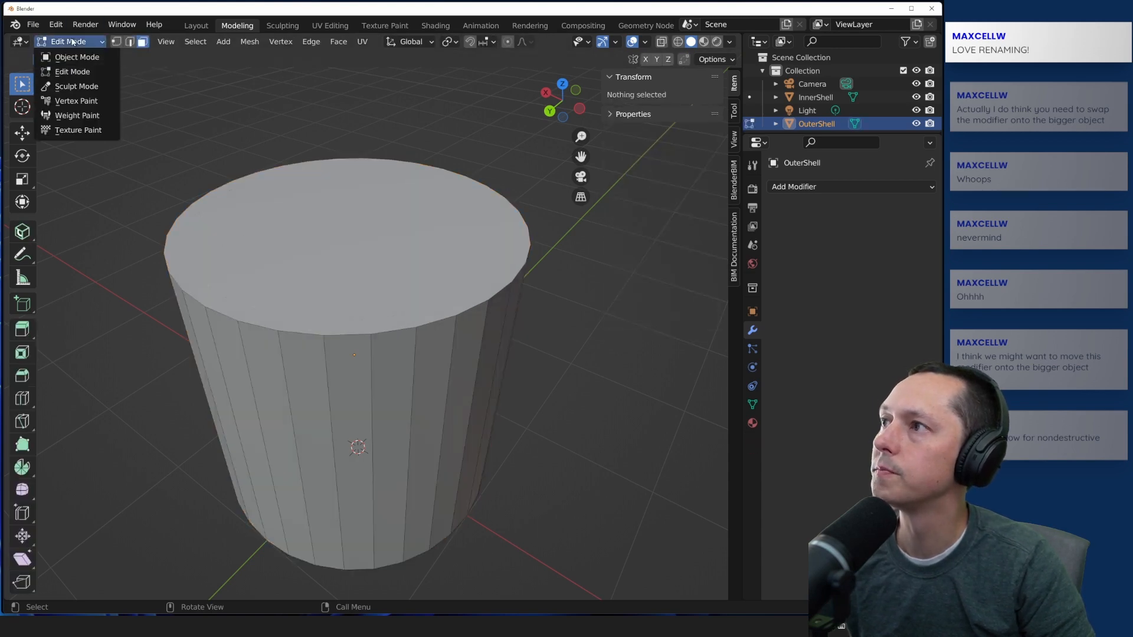
pyautogui.click(71, 57)
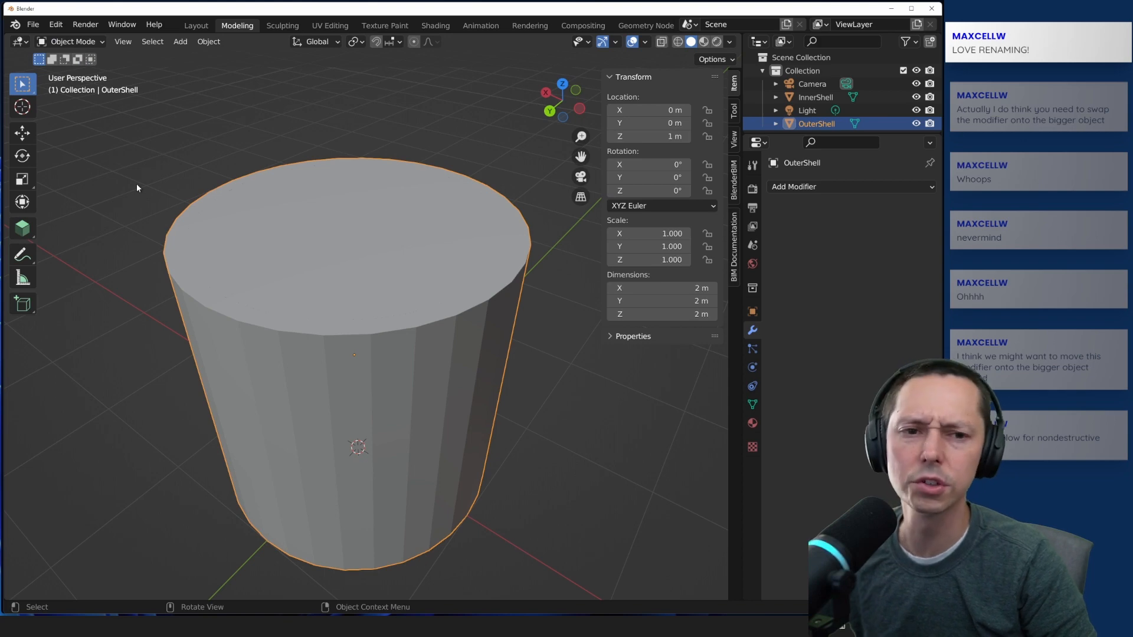
pyautogui.click(57, 43)
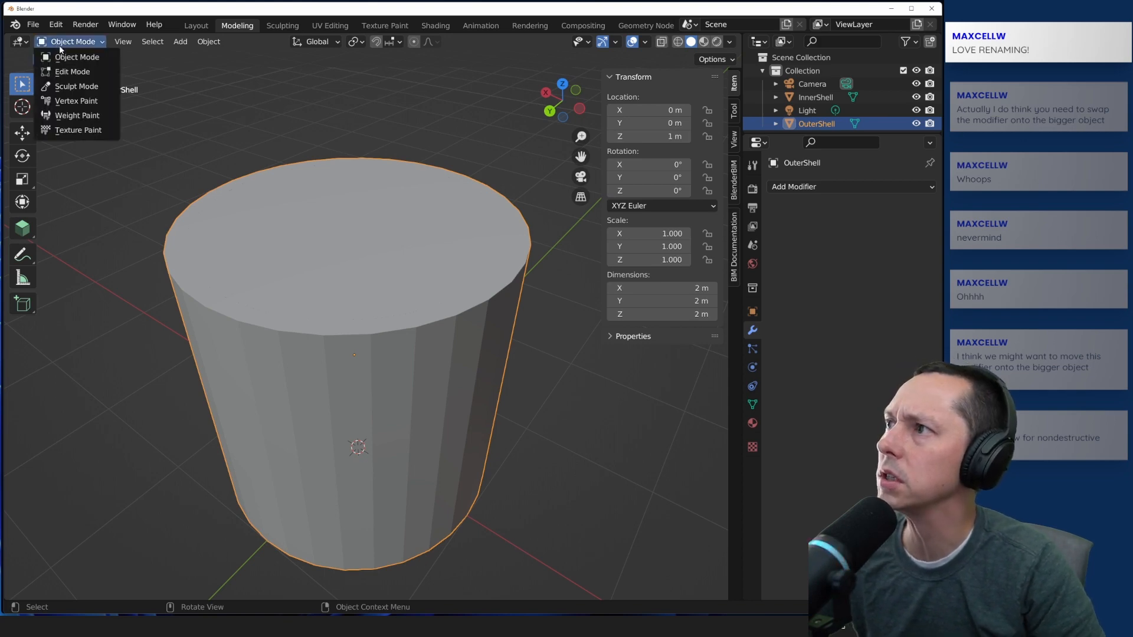
pyautogui.click(225, 97)
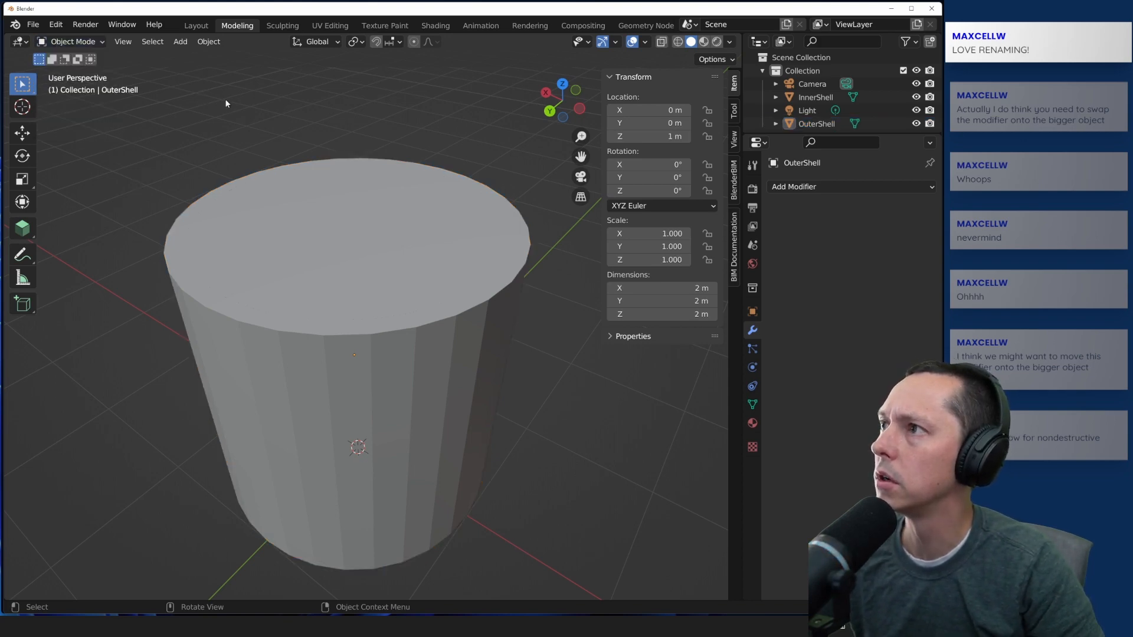
pyautogui.press('e')
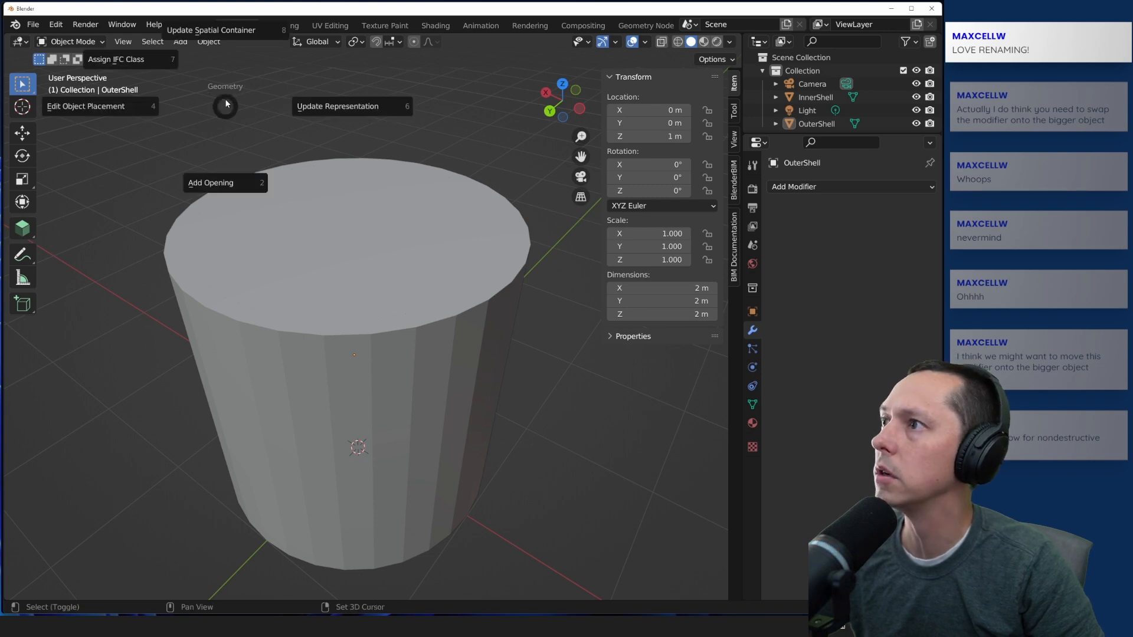
pyautogui.press('Escape')
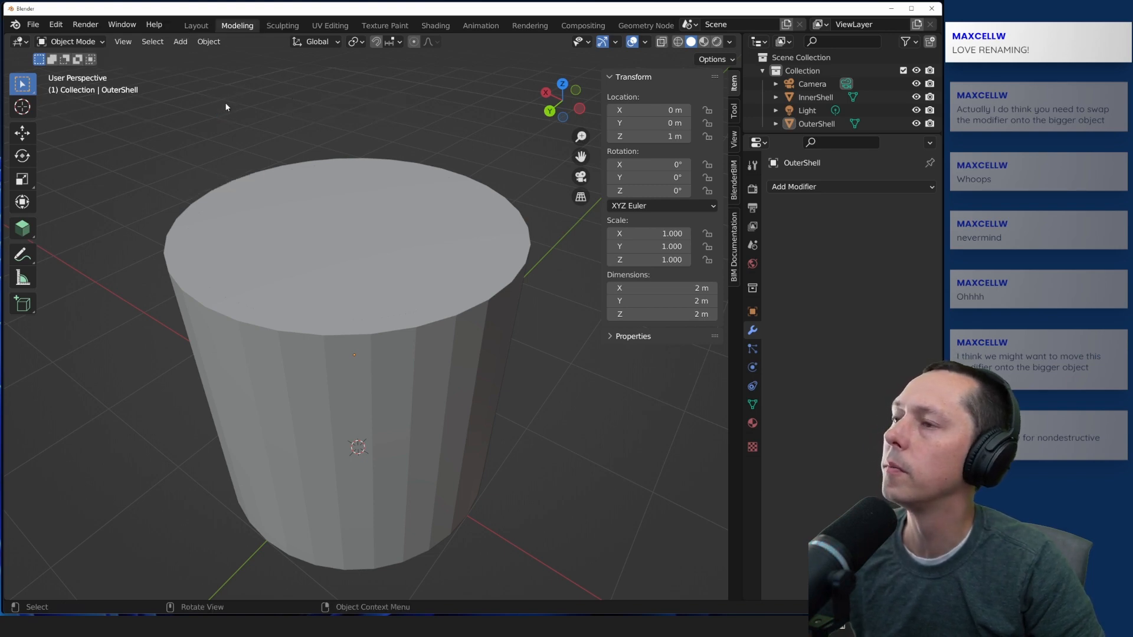
pyautogui.hotkey('shift', 'a')
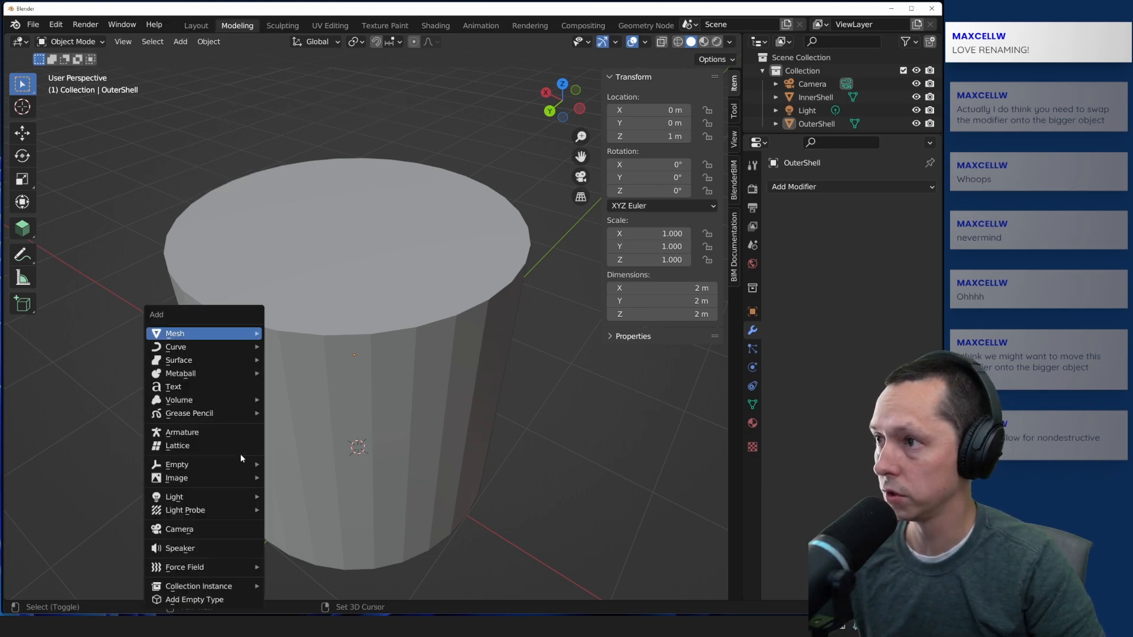
pyautogui.press('Escape')
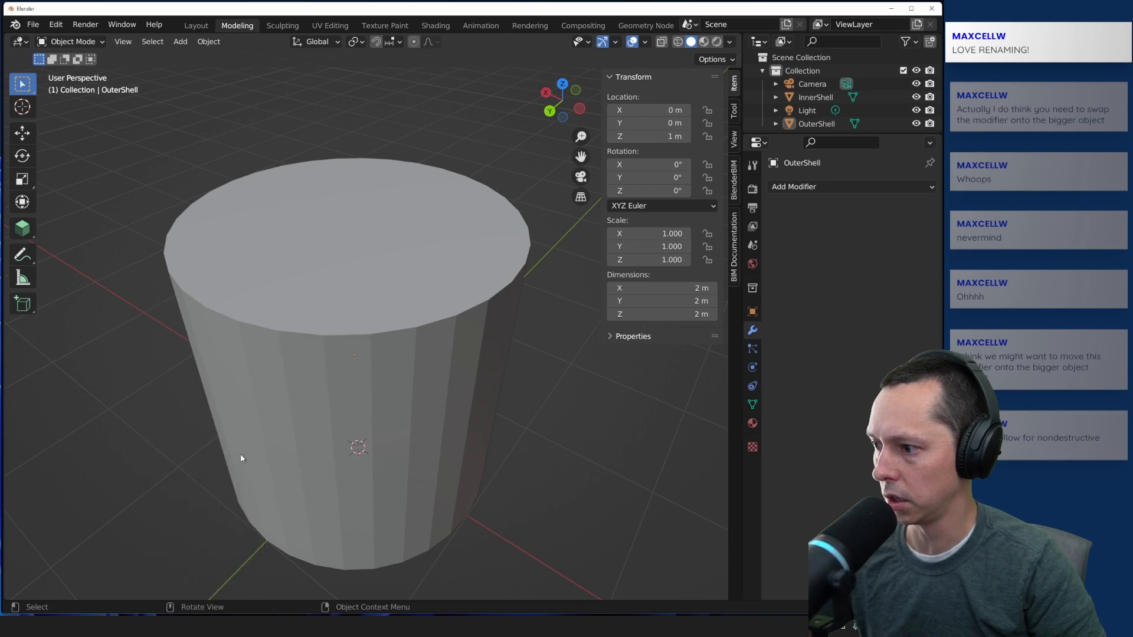
pyautogui.rightClick(143, 419)
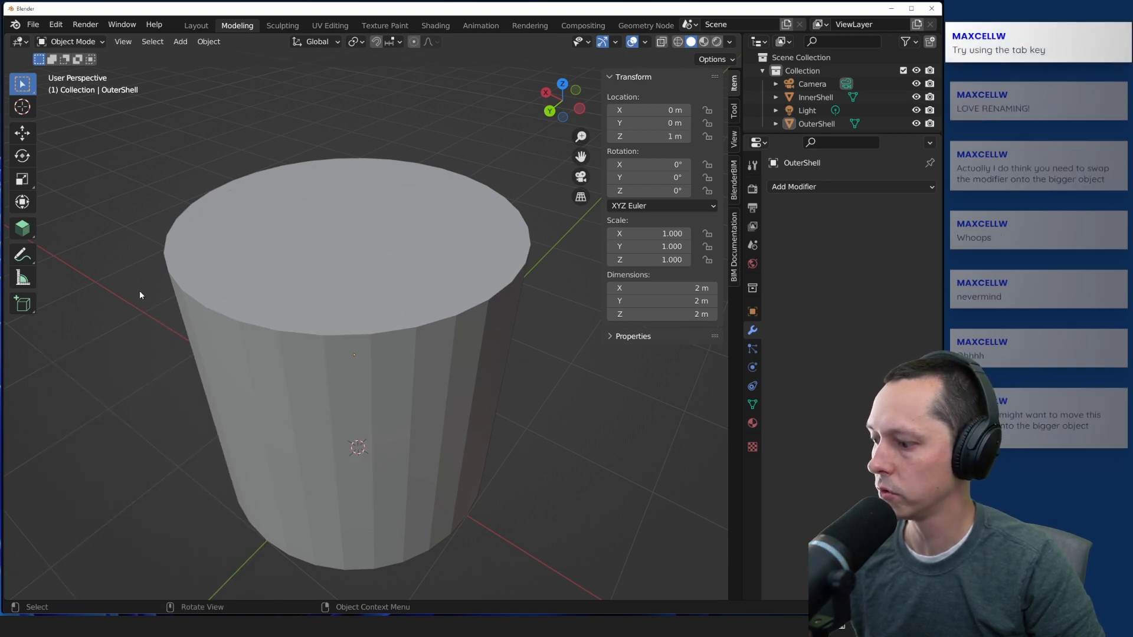
# Step: Toggle OuterShell repeatedly between Edit Mode and Object Mode, reselecting it and ending in Object Mode
pyautogui.press('Tab')
pyautogui.press('Tab')
pyautogui.press('Tab')
pyautogui.press('Tab')
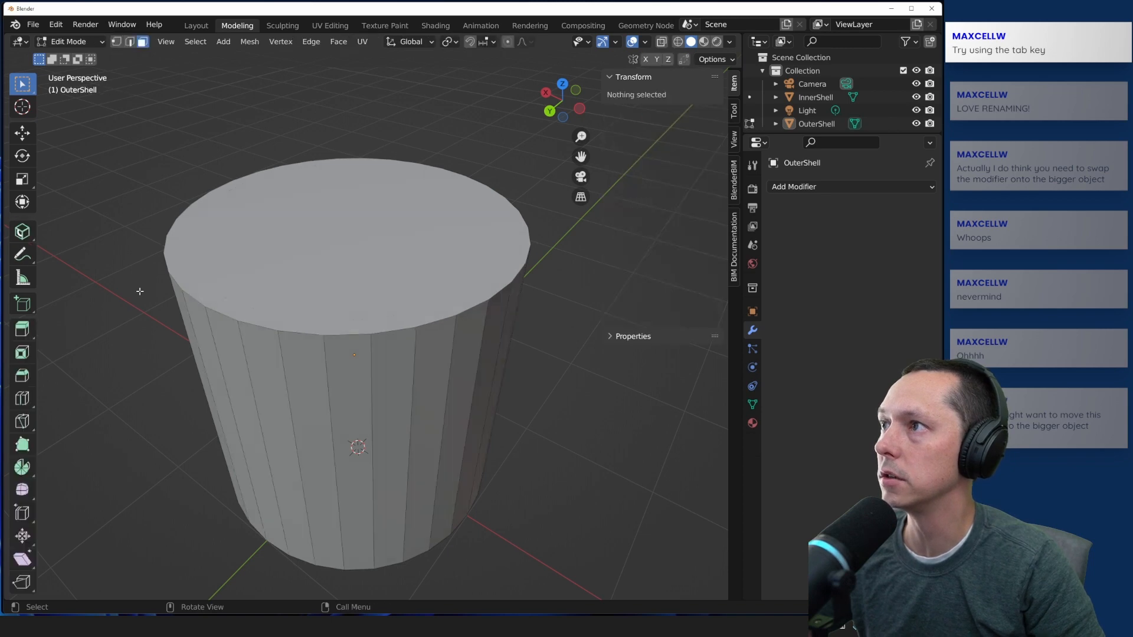
pyautogui.press('Tab')
pyautogui.press('Tab')
pyautogui.press('Tab')
pyautogui.press('Tab')
pyautogui.click(345, 257)
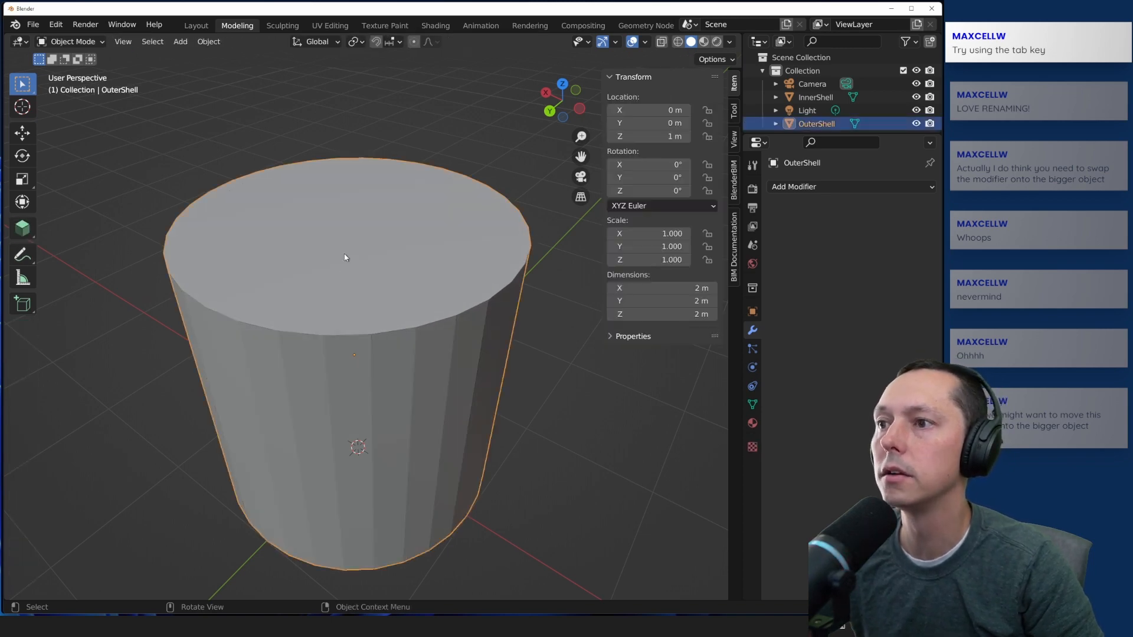
pyautogui.press('Tab')
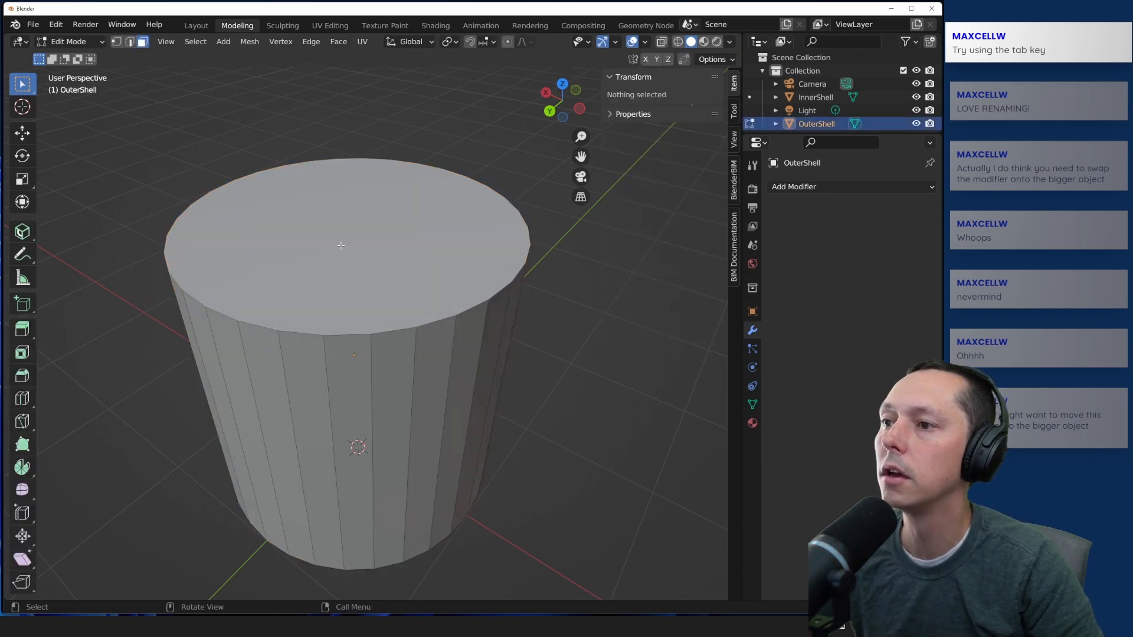
pyautogui.press('Tab')
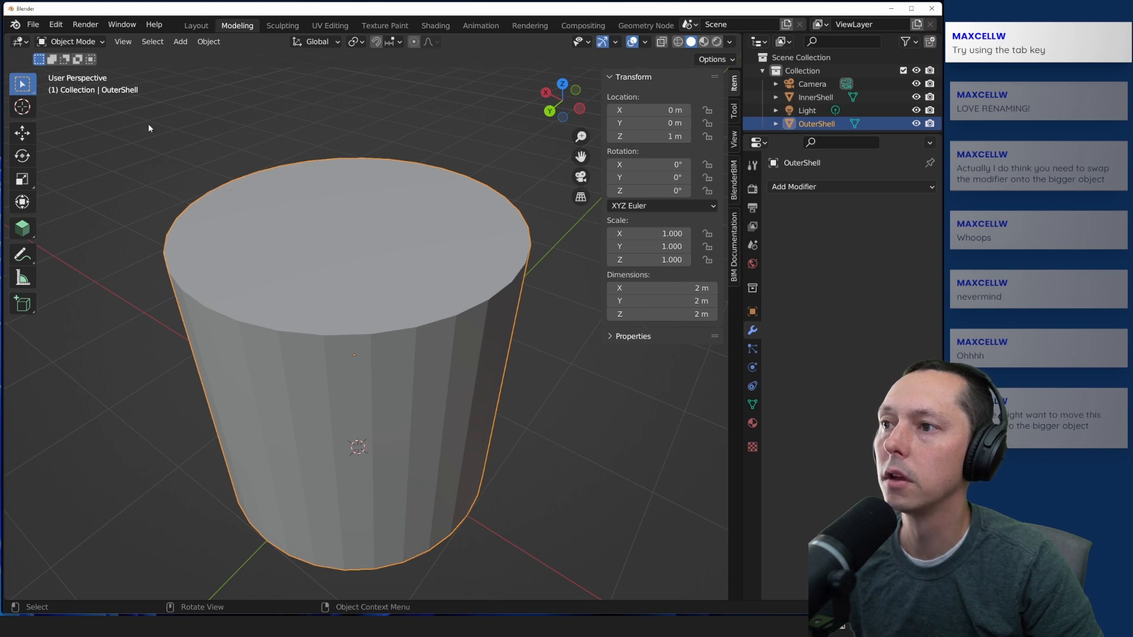
# Step: Deselect OuterShell, select InnerShell instead, and put it in Edit Mode
pyautogui.click(148, 123)
pyautogui.click(820, 97)
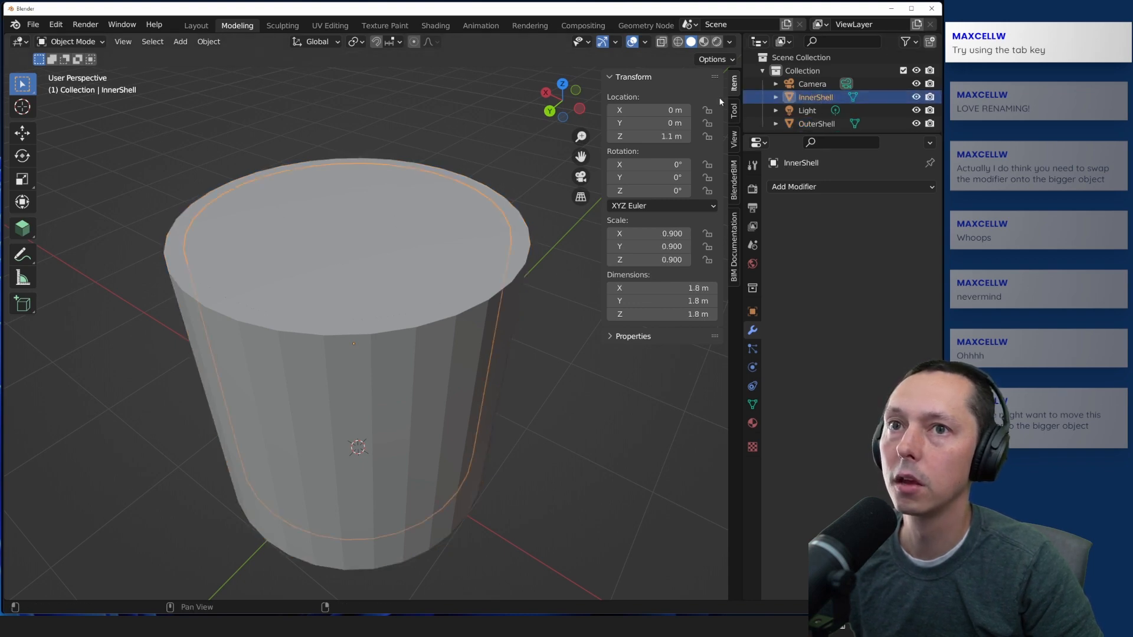
pyautogui.press('Tab')
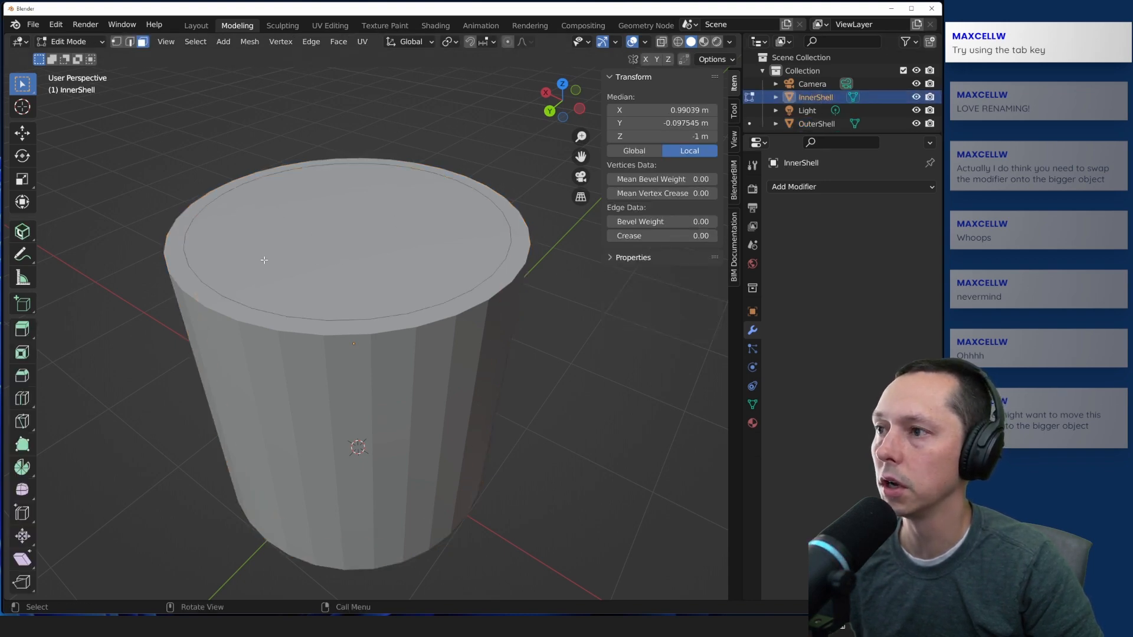
pyautogui.press('Tab')
pyautogui.press('Tab')
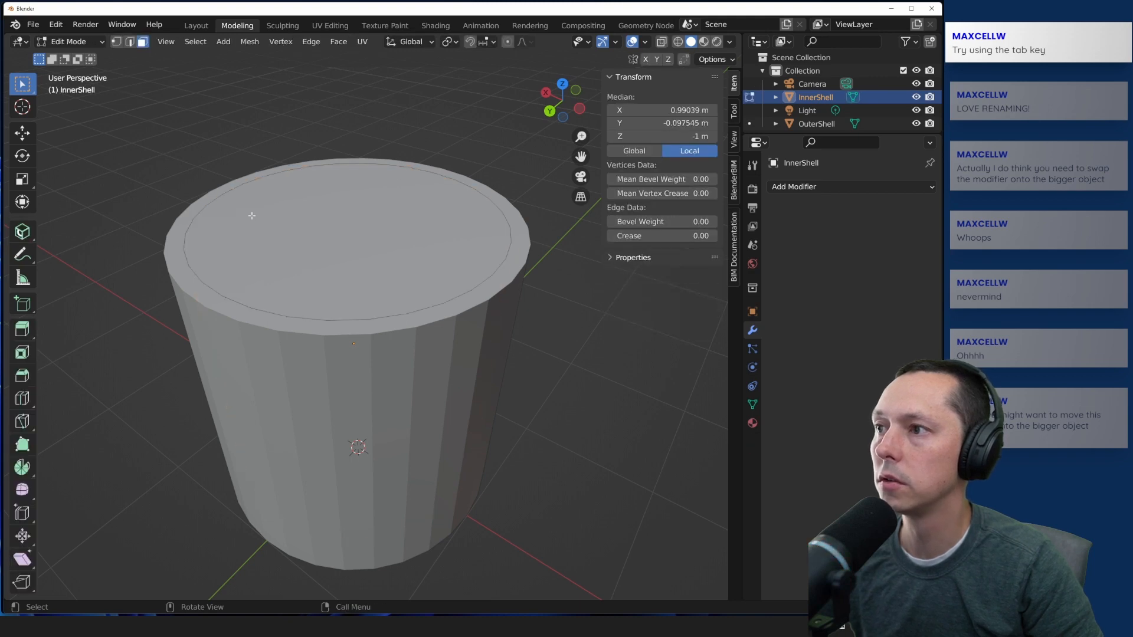
# Step: Select InnerShell's whole mesh, look through the Face and Edge operations, and switch to edge selection
pyautogui.click(365, 221)
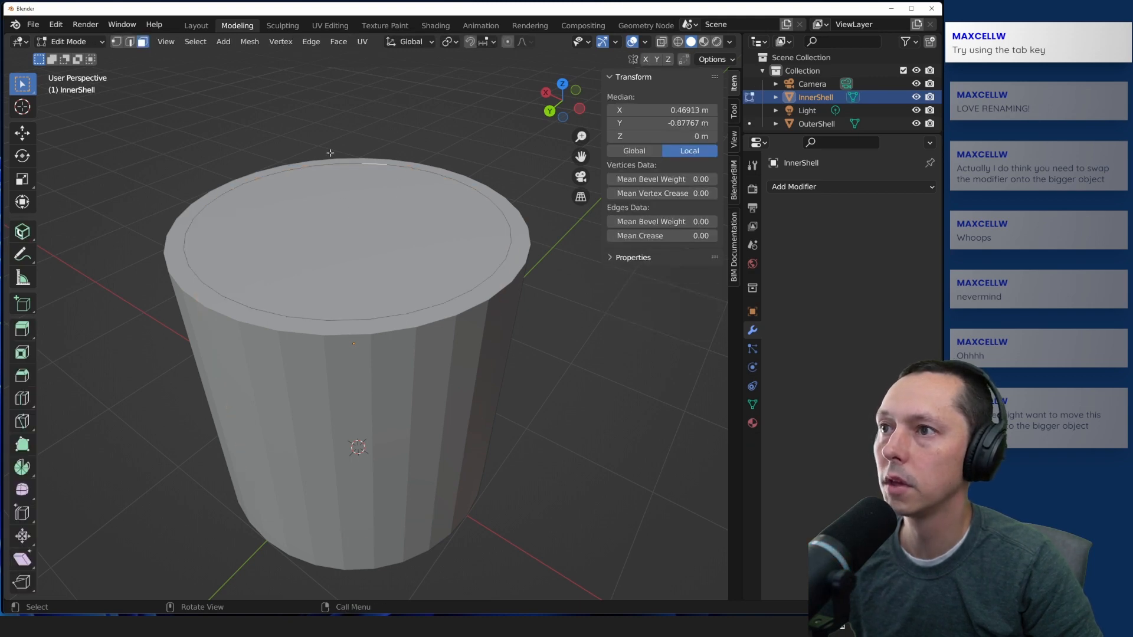
pyautogui.moveTo(147, 105); pyautogui.dragTo(527, 340)
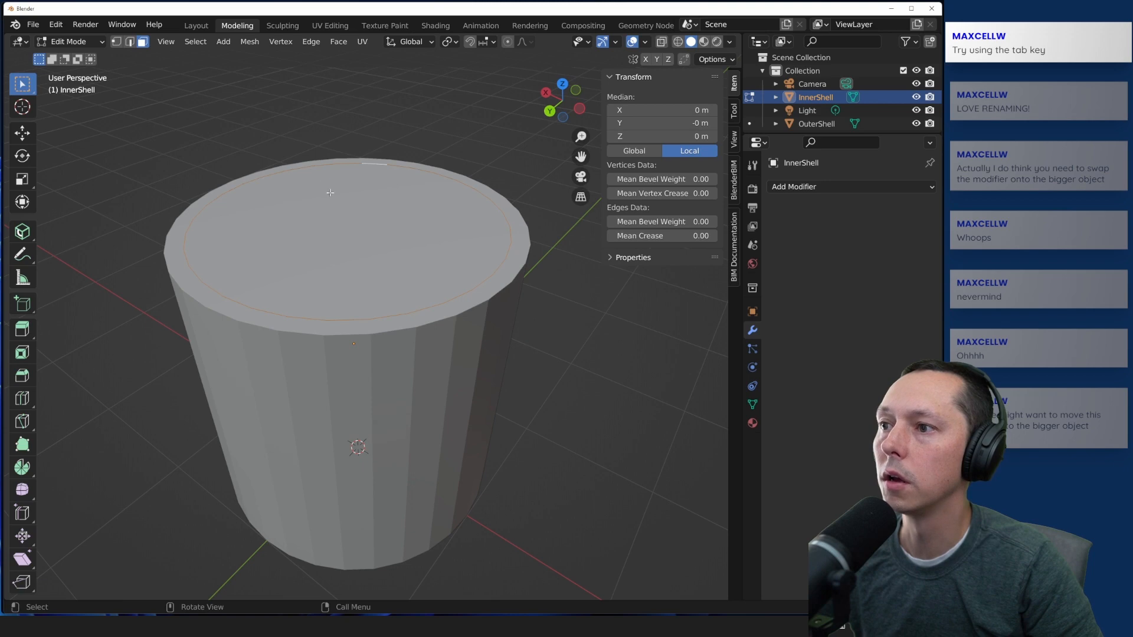
pyautogui.click(338, 42)
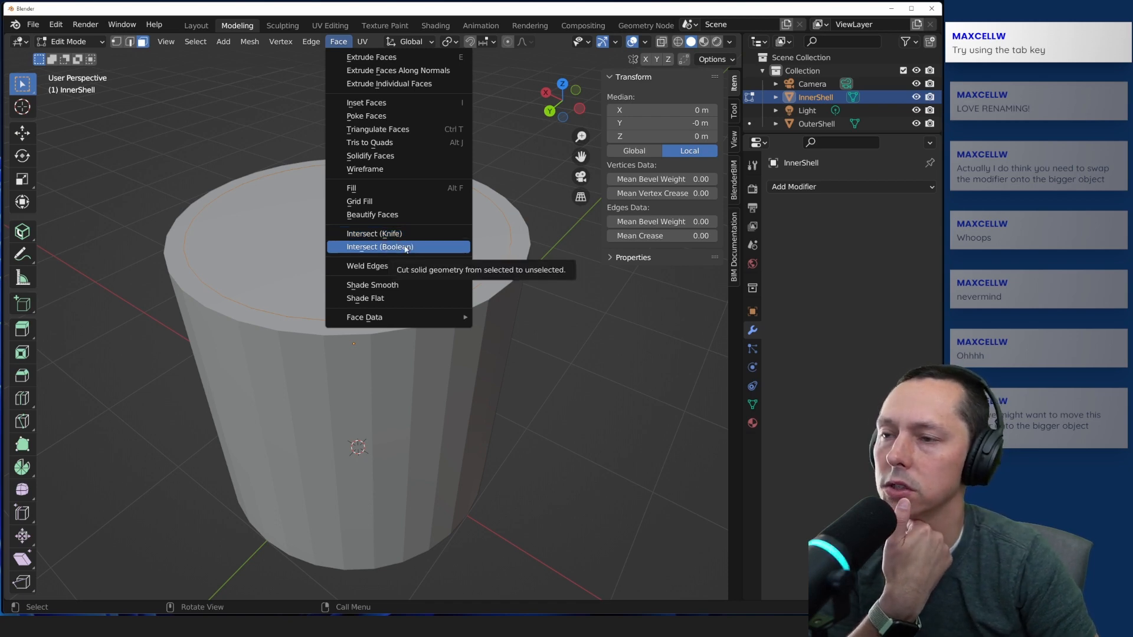
pyautogui.click(311, 41)
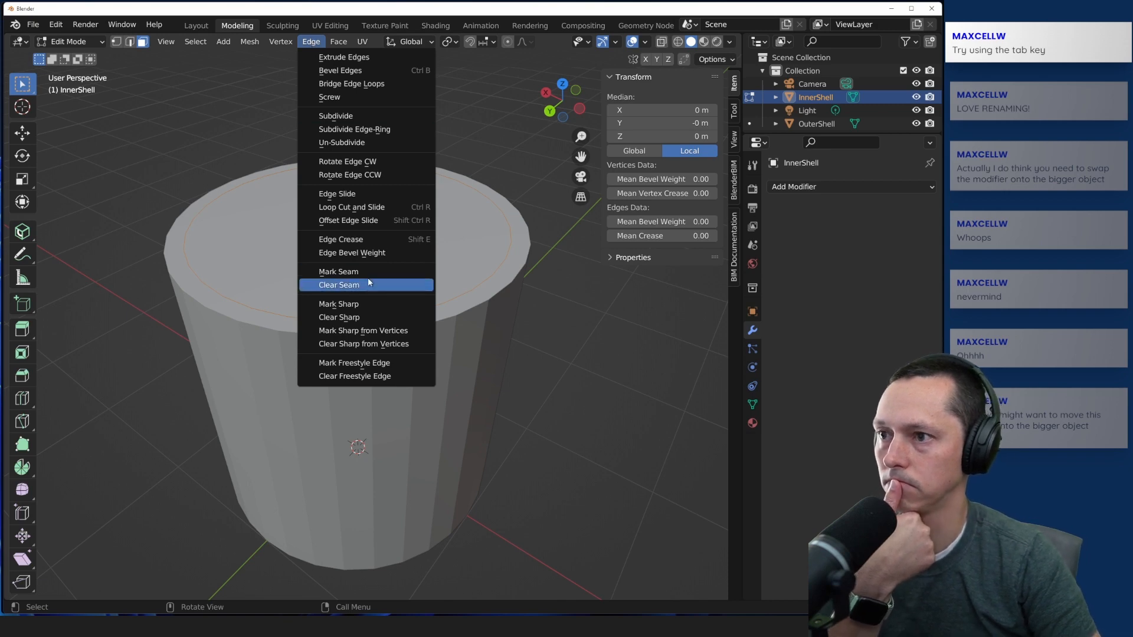
pyautogui.click(340, 47)
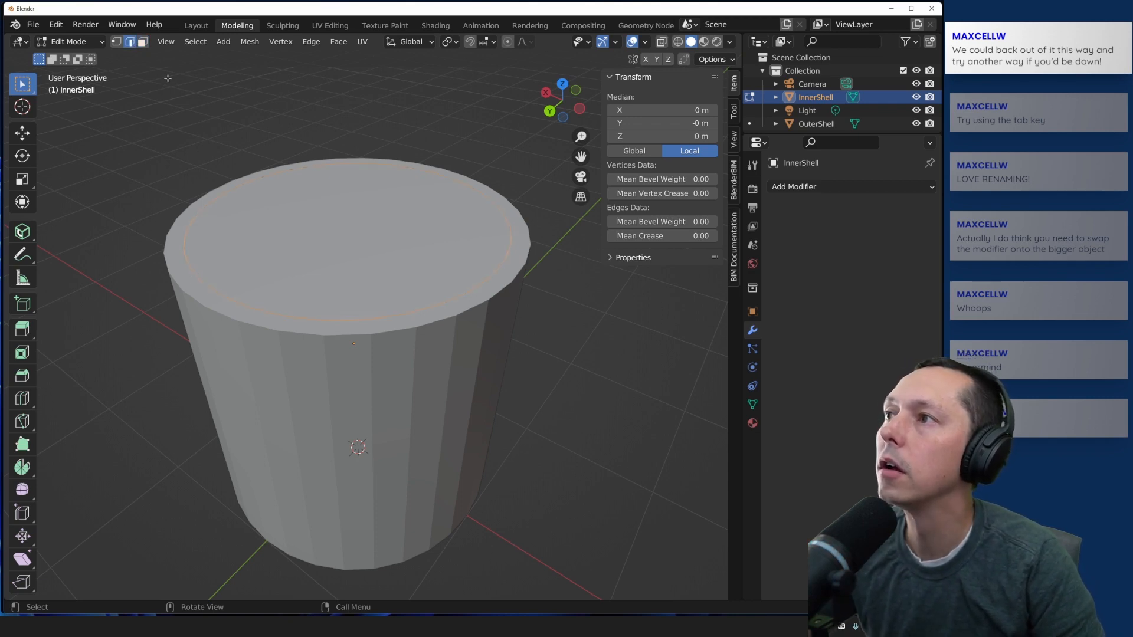
# Step: Clear the selection, select a single vertical wall edge of InnerShell, and check it in wireframe before returning to solid shading
pyautogui.click(256, 113)
pyautogui.moveTo(419, 368); pyautogui.dragTo(419, 415, button='middle')
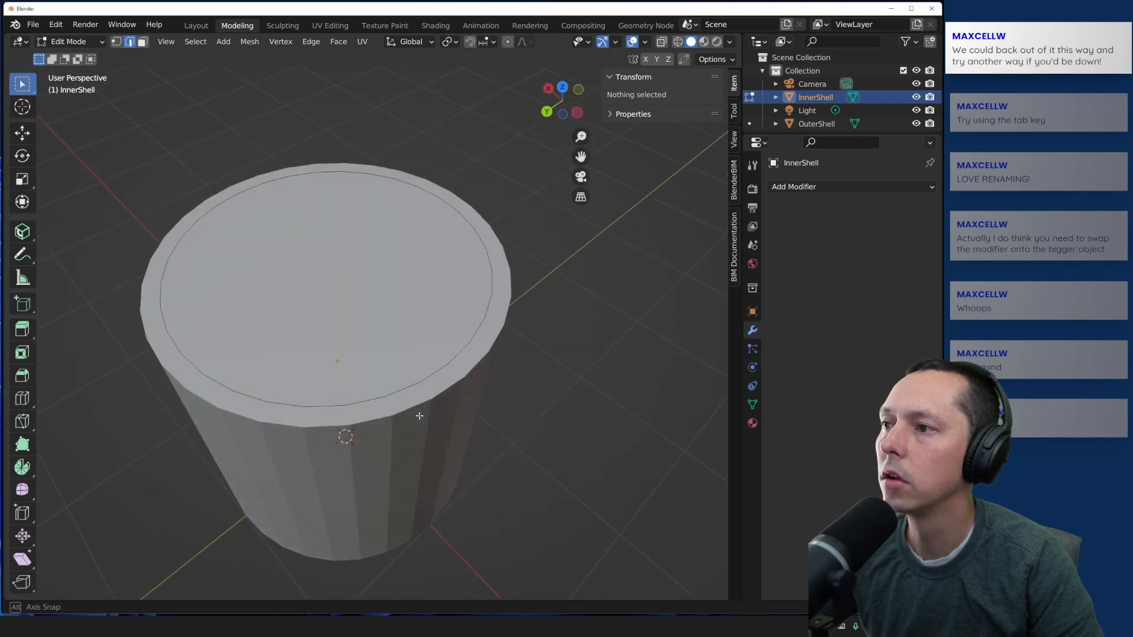
pyautogui.click(225, 299)
pyautogui.hotkey('alt', 'z')
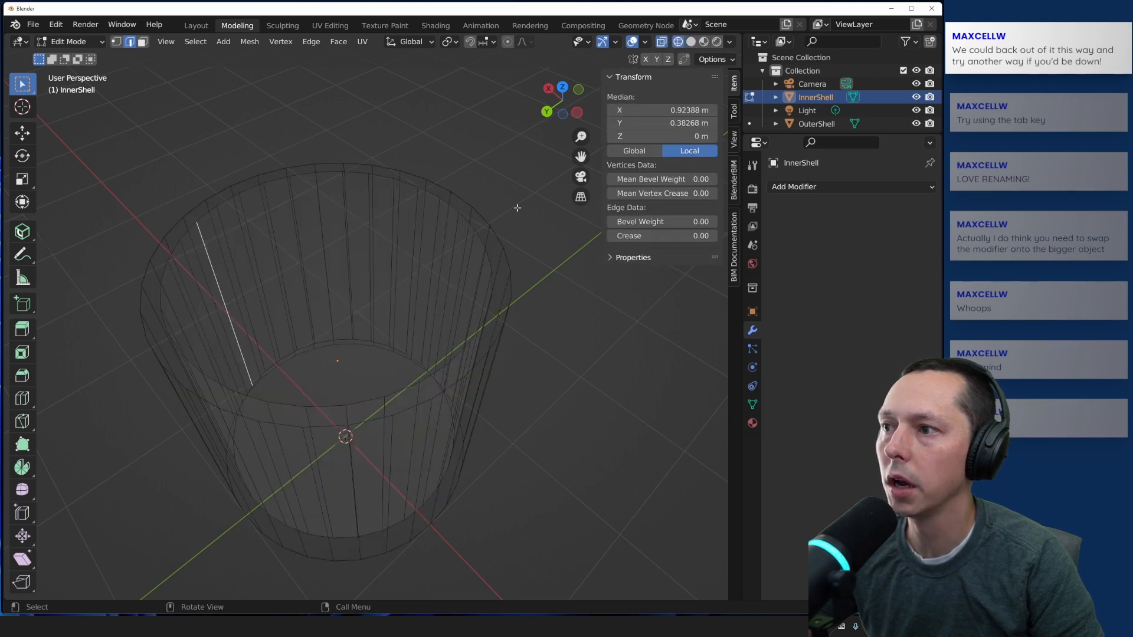
pyautogui.hotkey('alt', 'z')
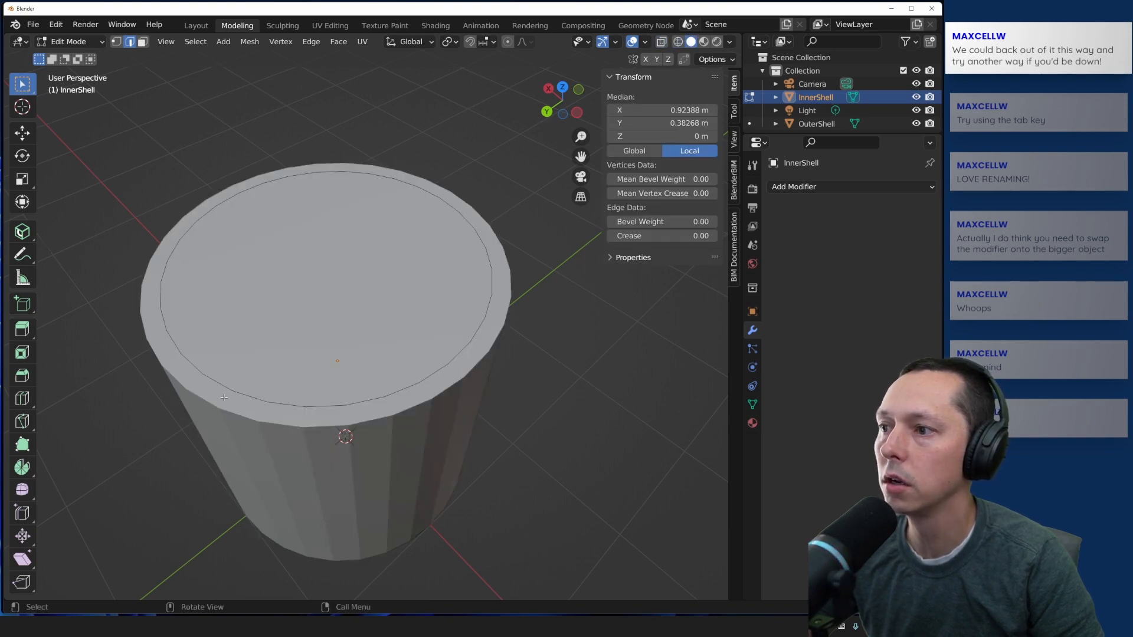
# Step: Hide OuterShell, return InnerShell to Object Mode, and deselect it
pyautogui.click(917, 123)
pyautogui.moveTo(637, 423); pyautogui.dragTo(204, 116, button='middle')
pyautogui.click(70, 41)
pyautogui.click(68, 56)
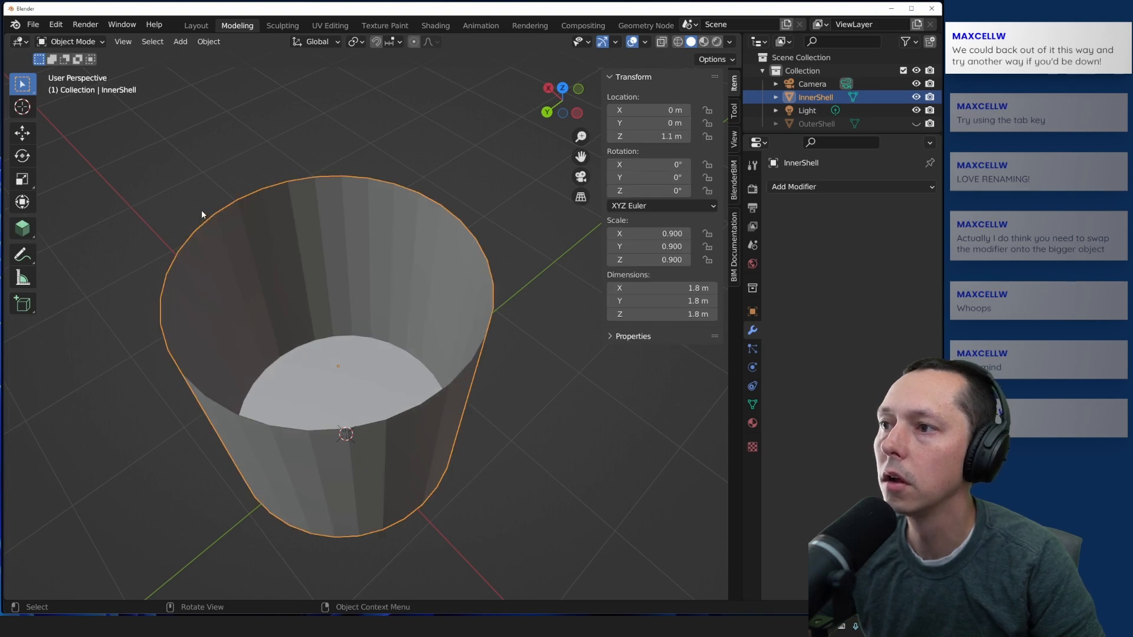
pyautogui.click(122, 174)
pyautogui.moveTo(122, 174); pyautogui.dragTo(165, 184, button='middle')
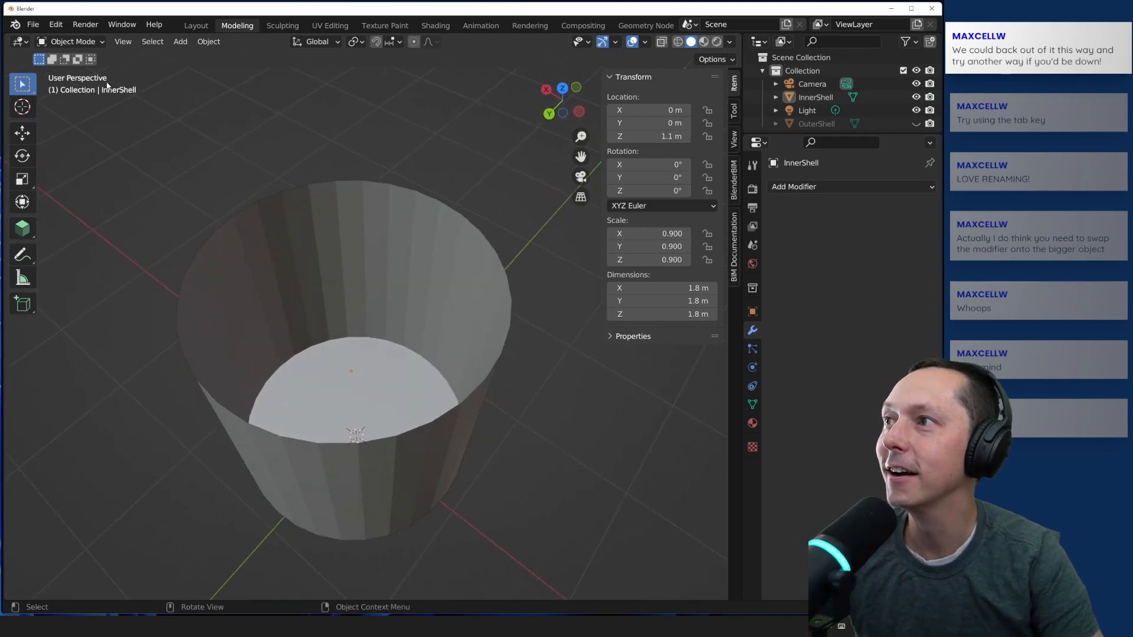
# Step: Select InnerShell and put it back in Edit Mode
pyautogui.click(181, 42)
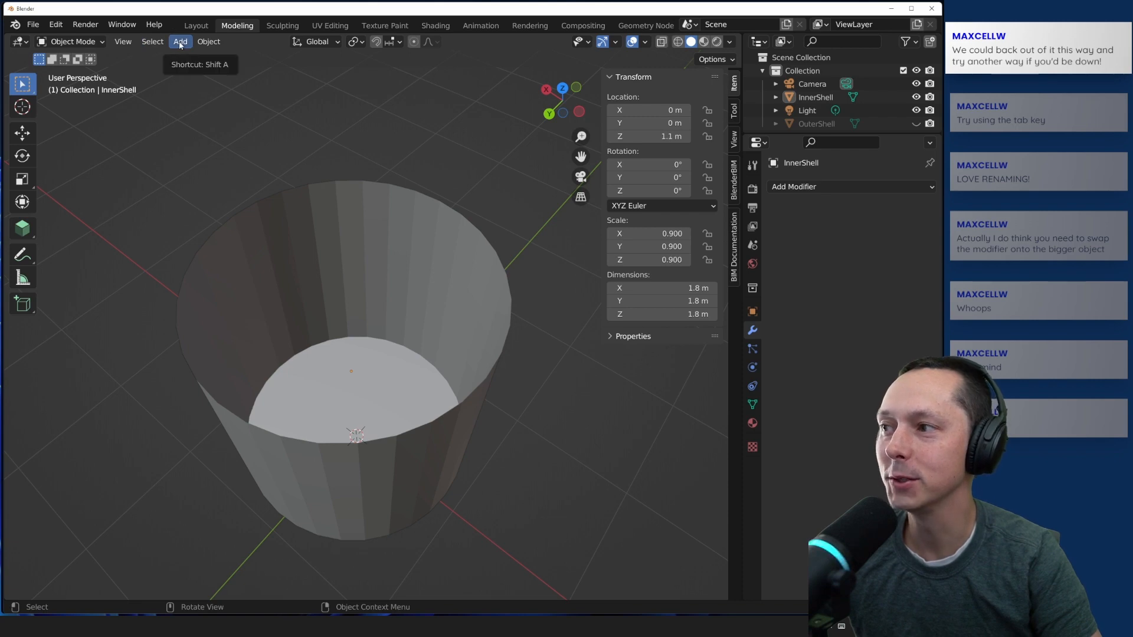
pyautogui.click(253, 256)
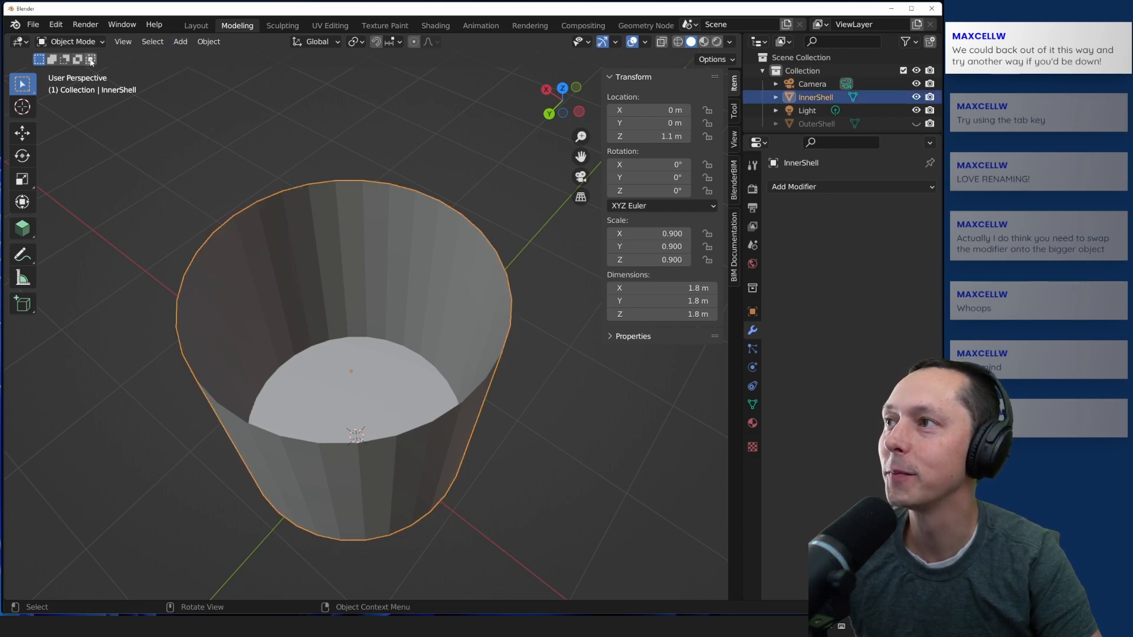
pyautogui.click(71, 42)
pyautogui.click(68, 73)
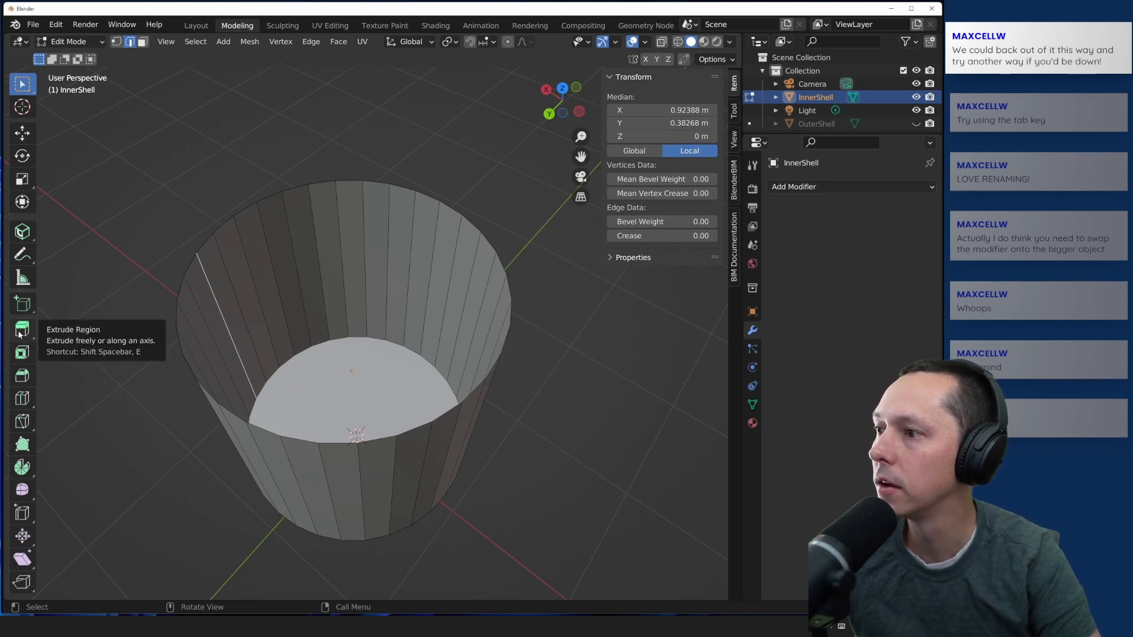
# Step: Try the Extrude Region tool on InnerShell's selected wall edge and clear the edge selection
pyautogui.click(21, 329)
pyautogui.moveTo(185, 328); pyautogui.dragTo(170, 328)
pyautogui.press('Escape')
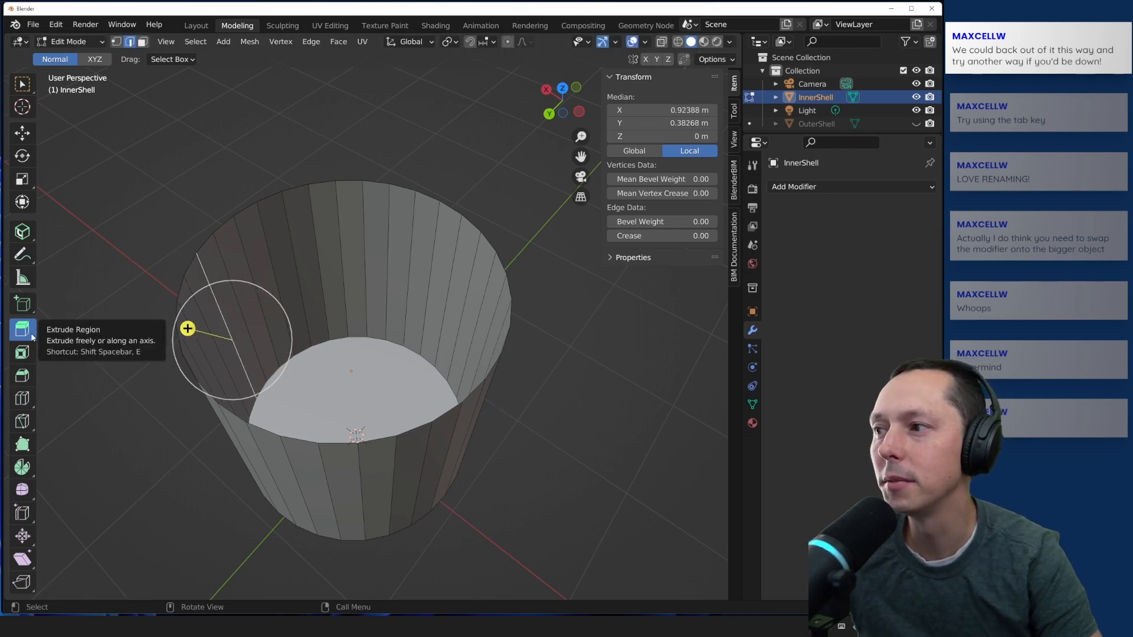
pyautogui.click(131, 408)
pyautogui.moveTo(137, 450); pyautogui.dragTo(149, 420, button='middle')
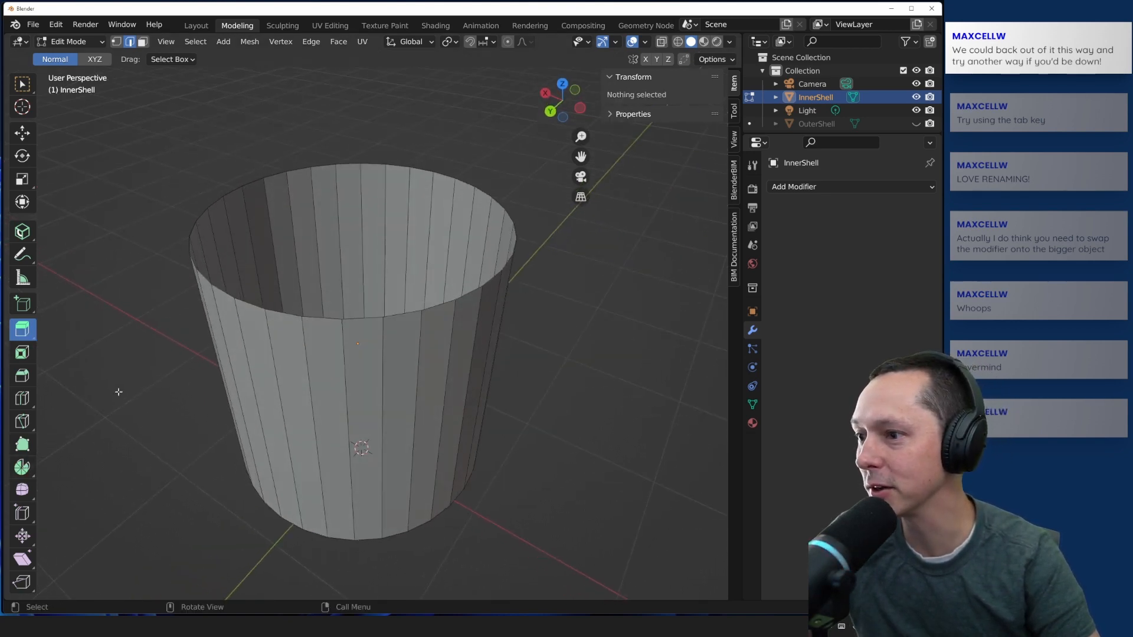
pyautogui.moveTo(189, 372); pyautogui.dragTo(54, 331, button='middle')
pyautogui.rightClick(30, 331)
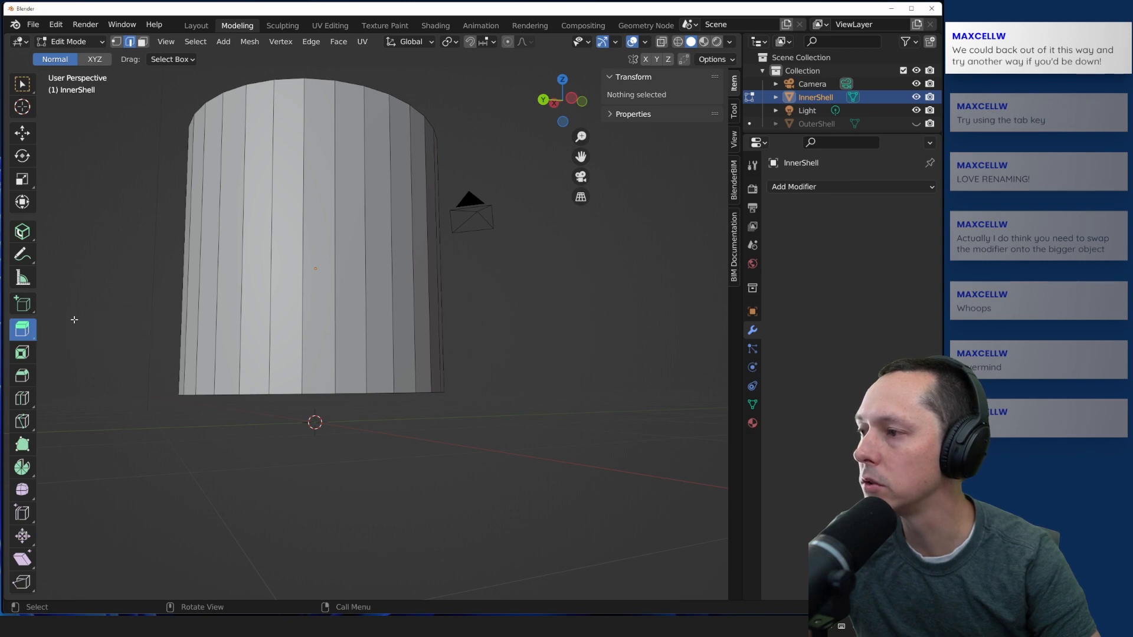
# Step: Browse the available editing tools for InnerShell and make Bevel the active tool
pyautogui.hotkey('shift', 'space')
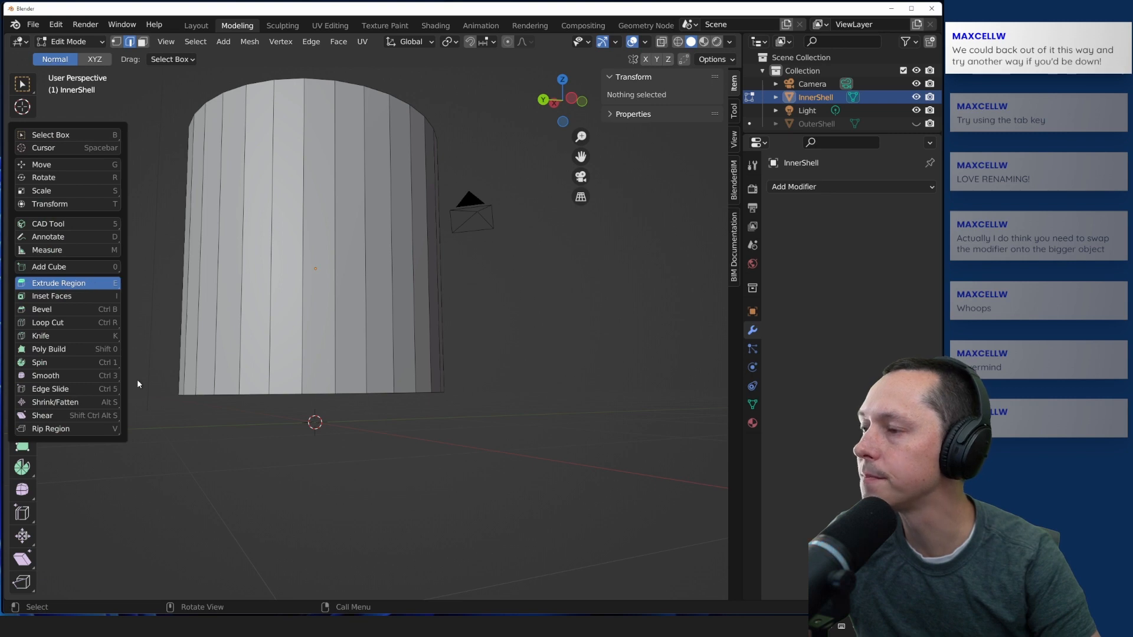
pyautogui.click(111, 286)
pyautogui.moveTo(152, 240); pyautogui.dragTo(178, 367, button='middle')
pyautogui.hotkey('shift', 'space')
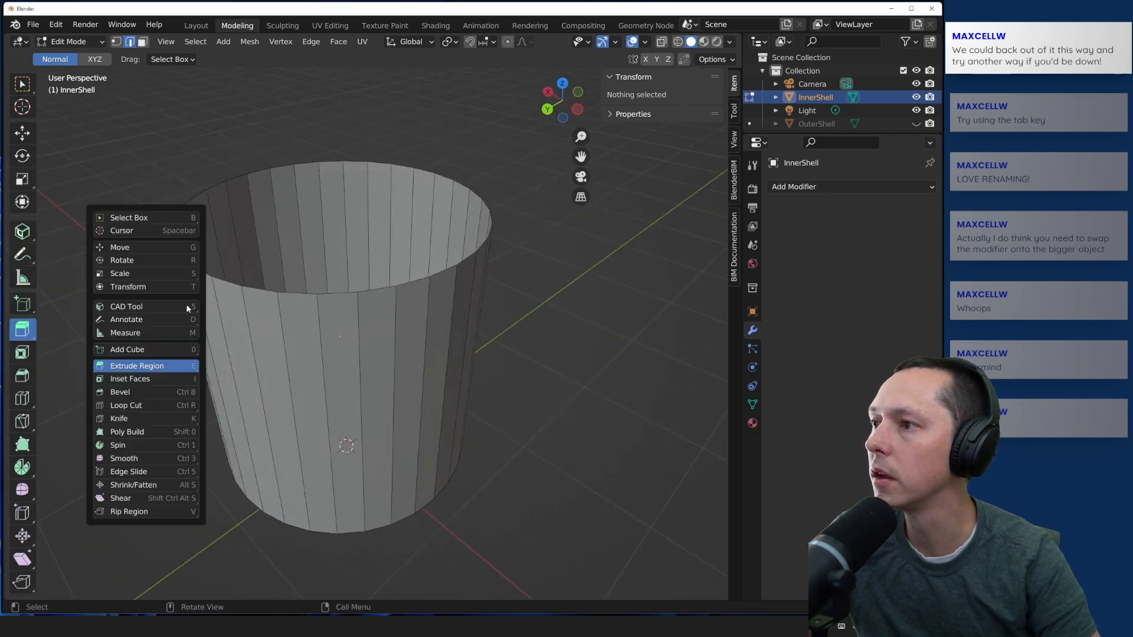
pyautogui.hotkey('shift', 'space')
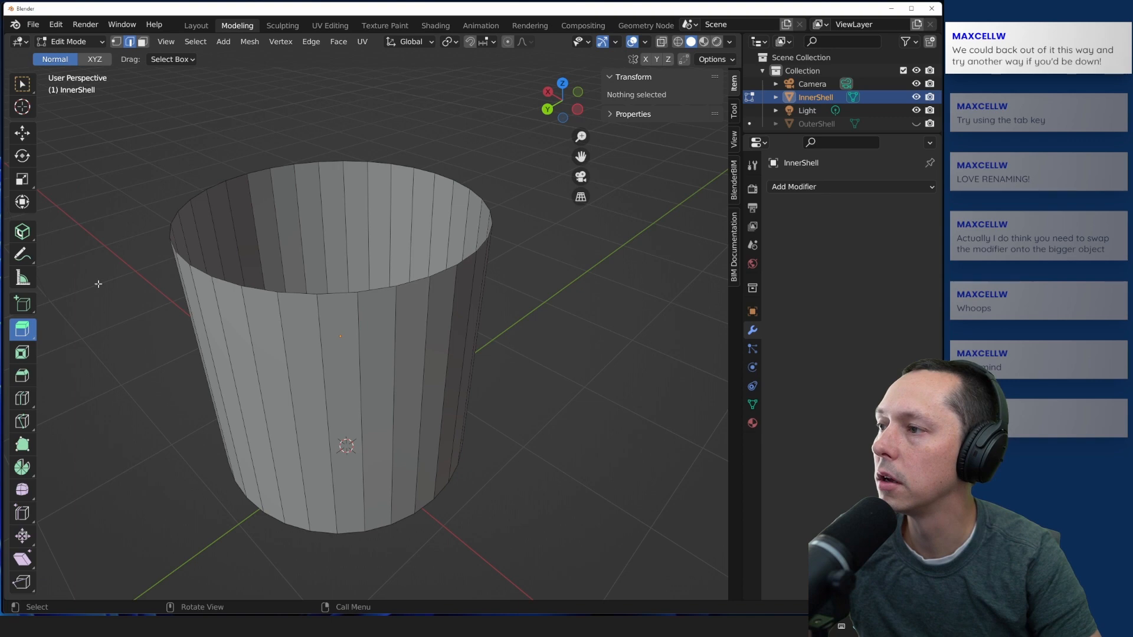
pyautogui.hotkey('shift', 'space')
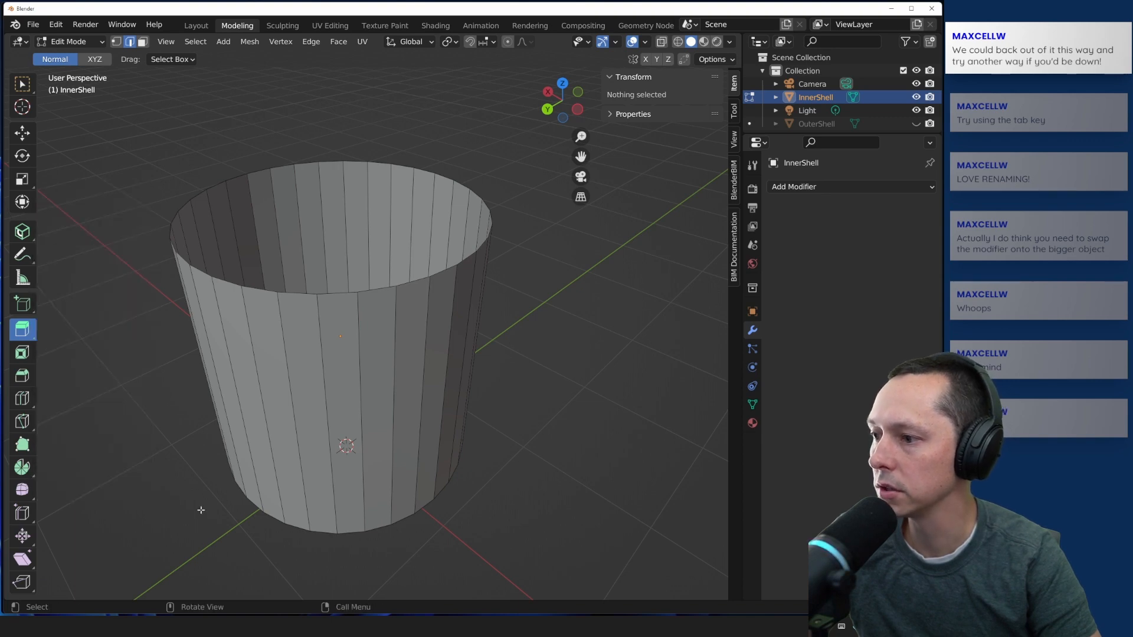
pyautogui.hotkey('shift', 'space')
pyautogui.hotkey('ctrl', 'b')
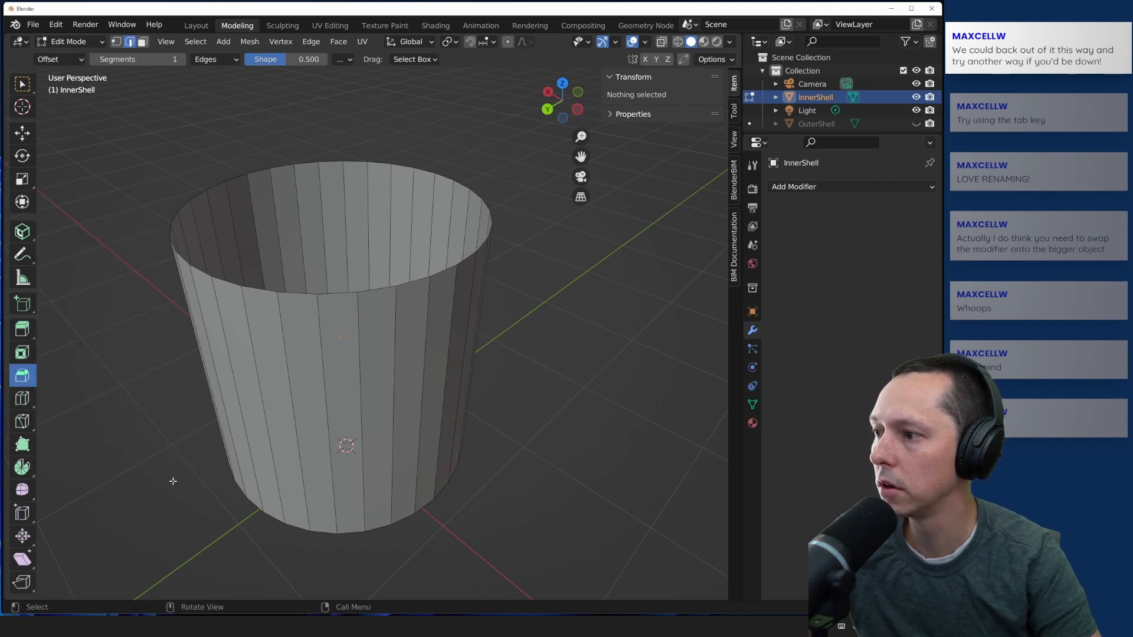
# Step: Try making Rip Region and Measure the active tools for InnerShell, and select a wall edge
pyautogui.hotkey('shift', 'space')
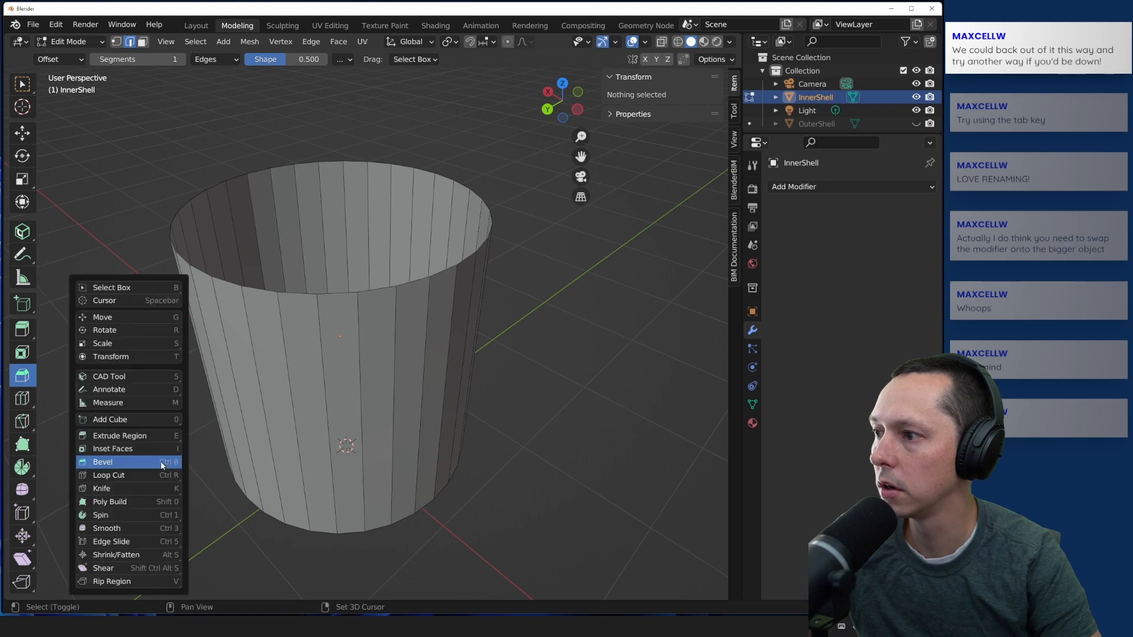
pyautogui.click(161, 461)
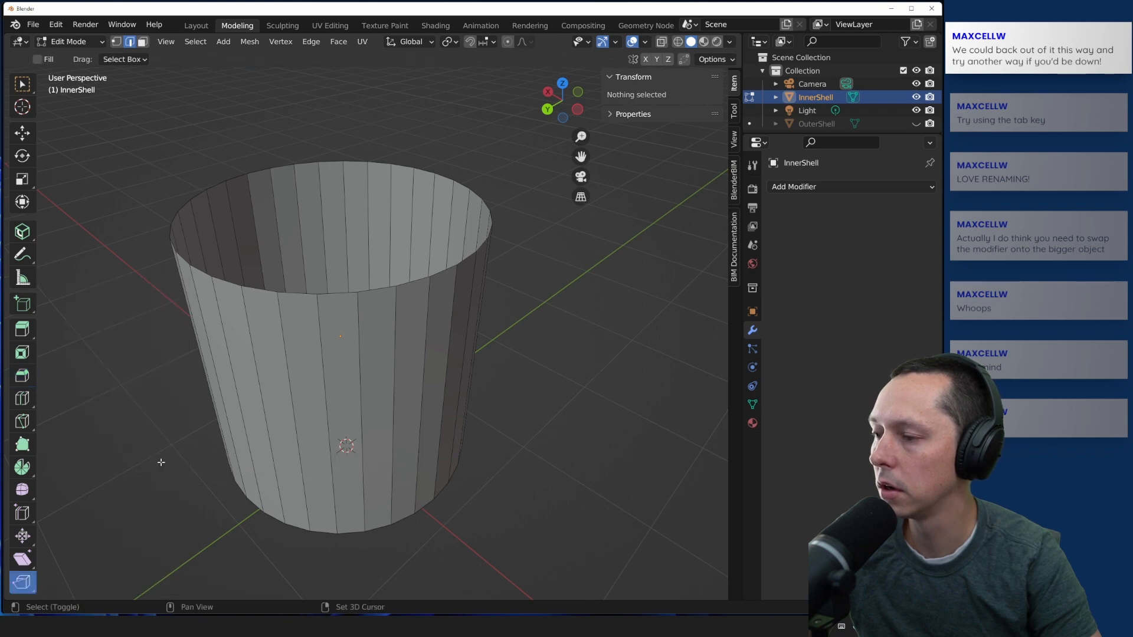
pyautogui.hotkey('shift', 'space')
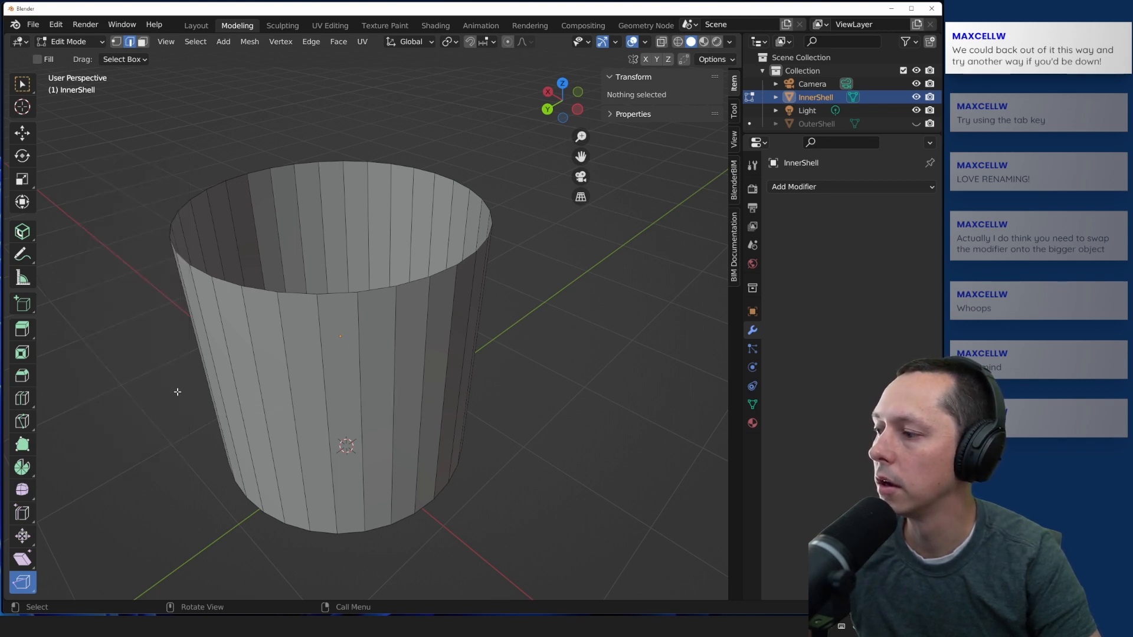
pyautogui.hotkey('shift', 'space')
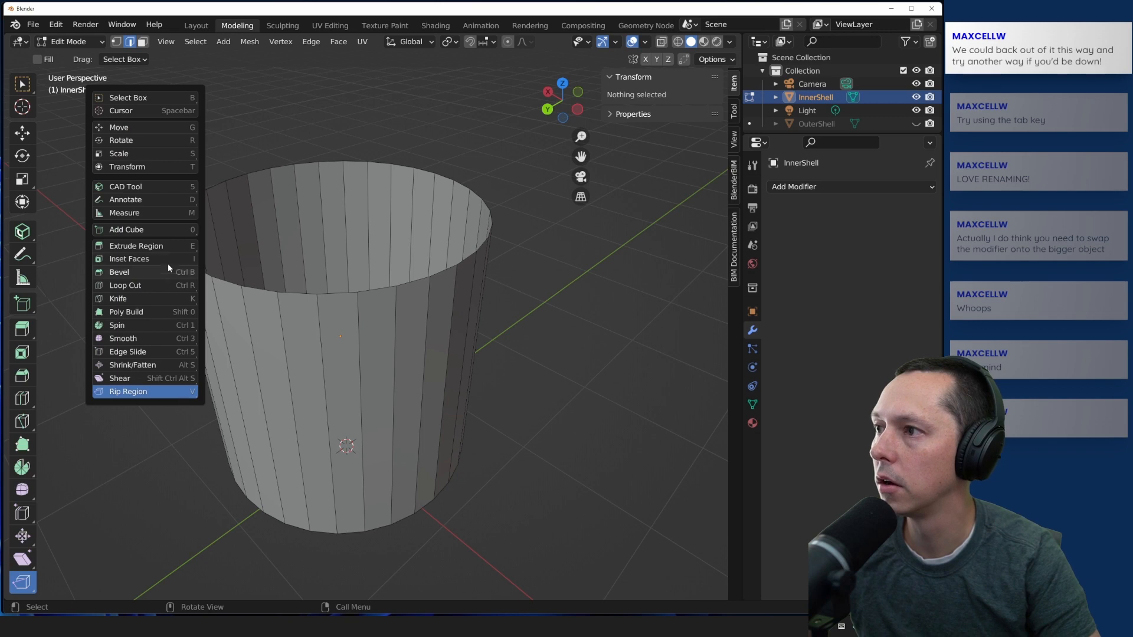
pyautogui.click(168, 213)
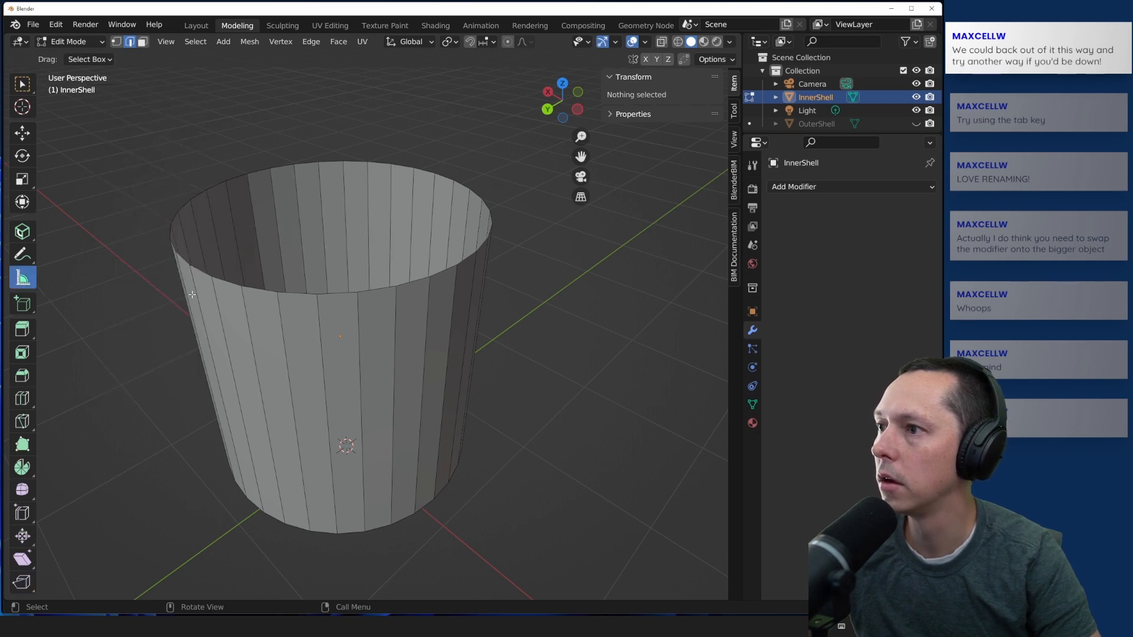
pyautogui.click(171, 286)
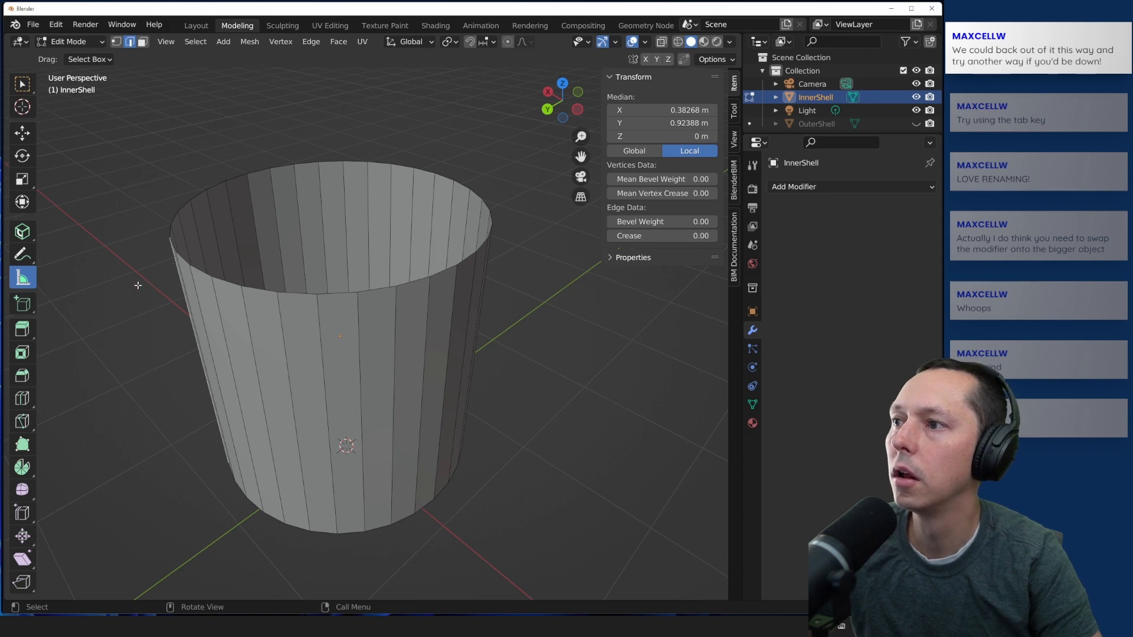
# Step: Switch InnerShell to Object Mode, clear the selection and browse the tools offered there
pyautogui.click(87, 42)
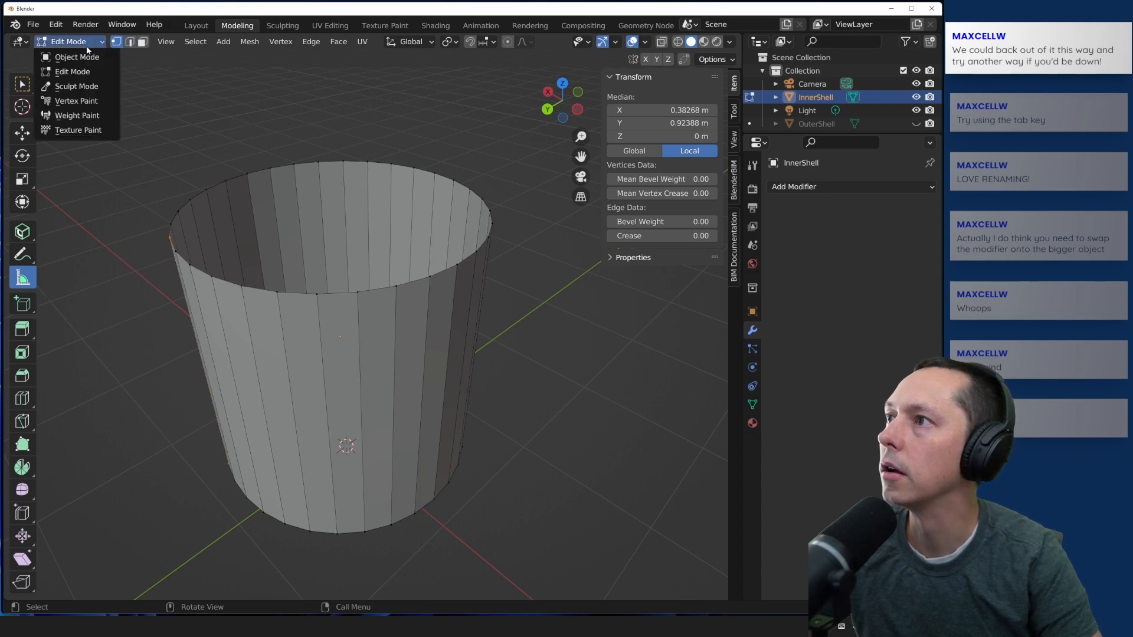
pyautogui.click(82, 57)
pyautogui.click(99, 199)
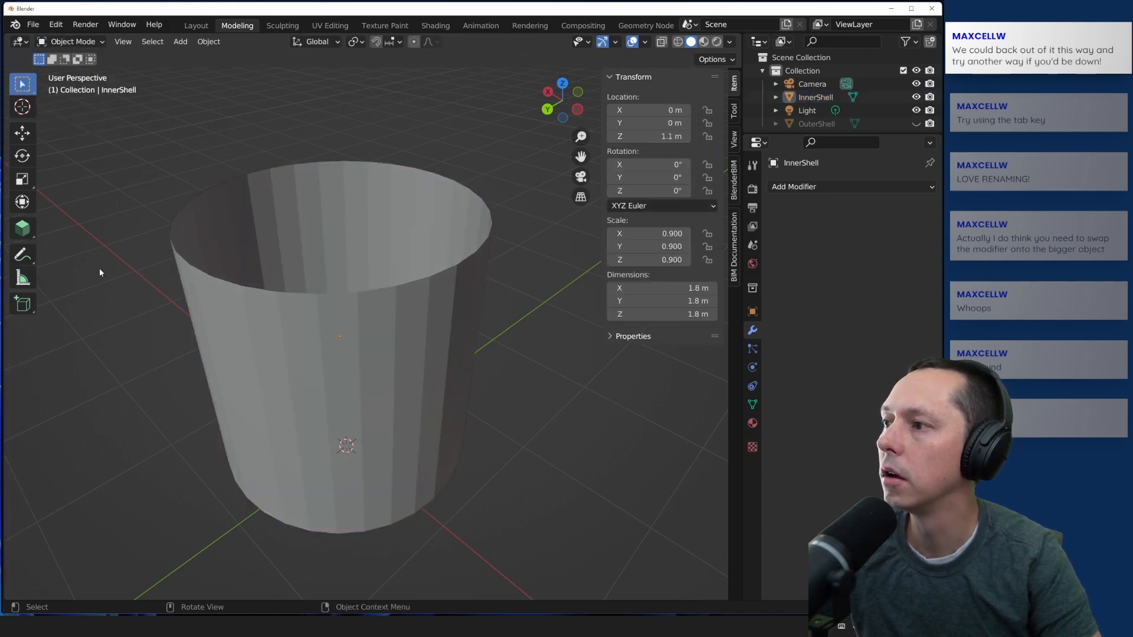
pyautogui.hotkey('shift', 'space')
pyautogui.hotkey('shift', 'space')
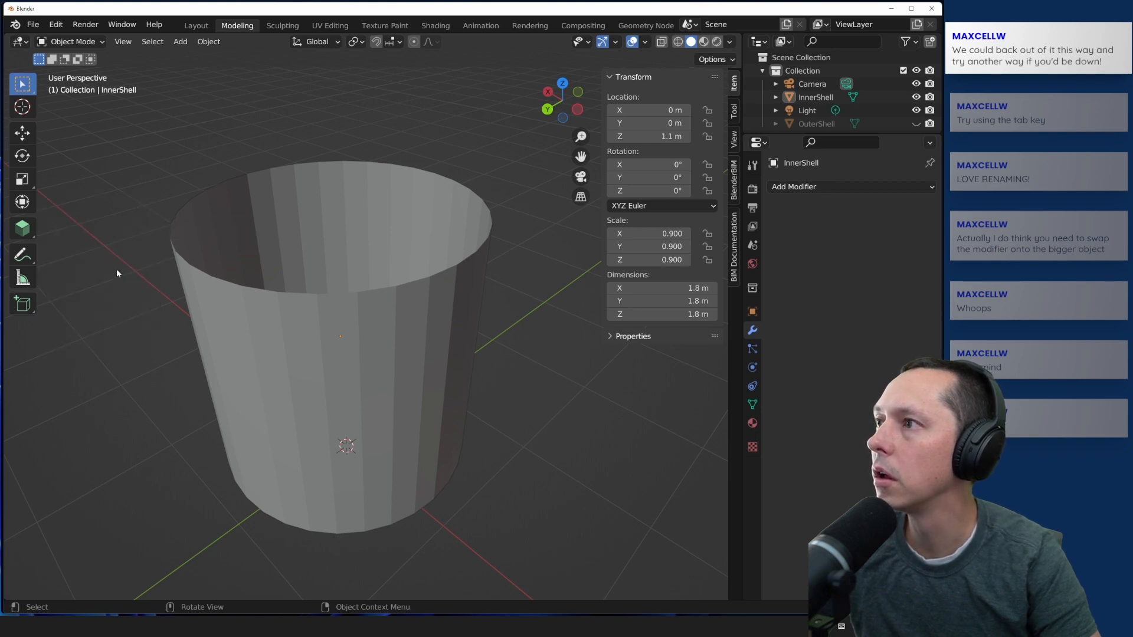
# Step: Make Knife the active tool in InnerShell's Edit Mode, and return the object to Object Mode
pyautogui.press('Tab')
pyautogui.hotkey('shift', 'space')
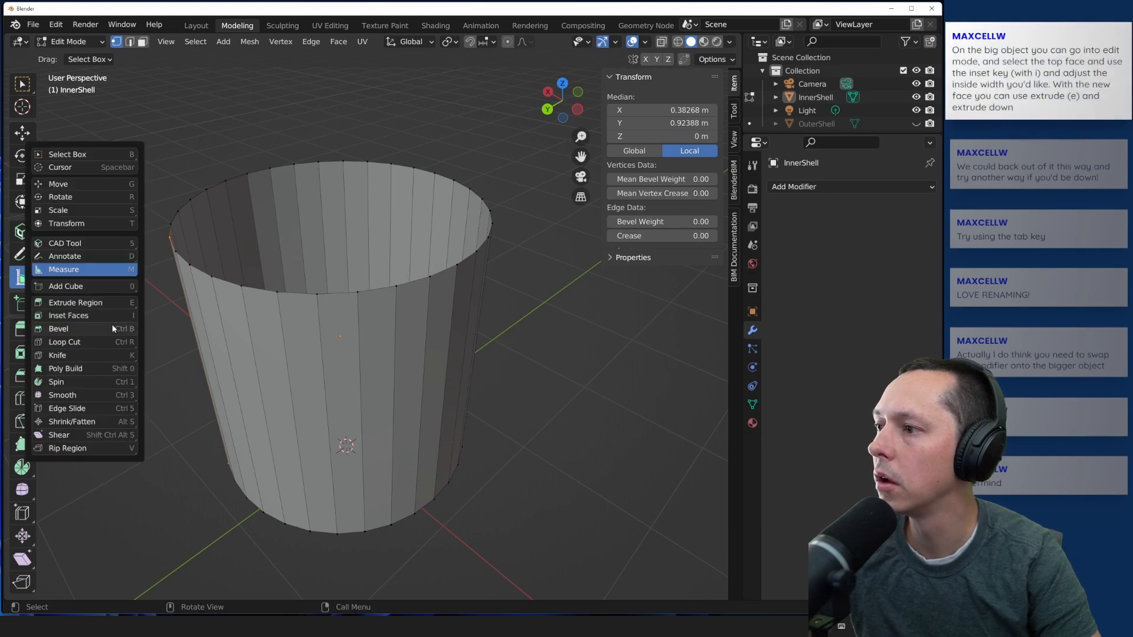
pyautogui.click(112, 353)
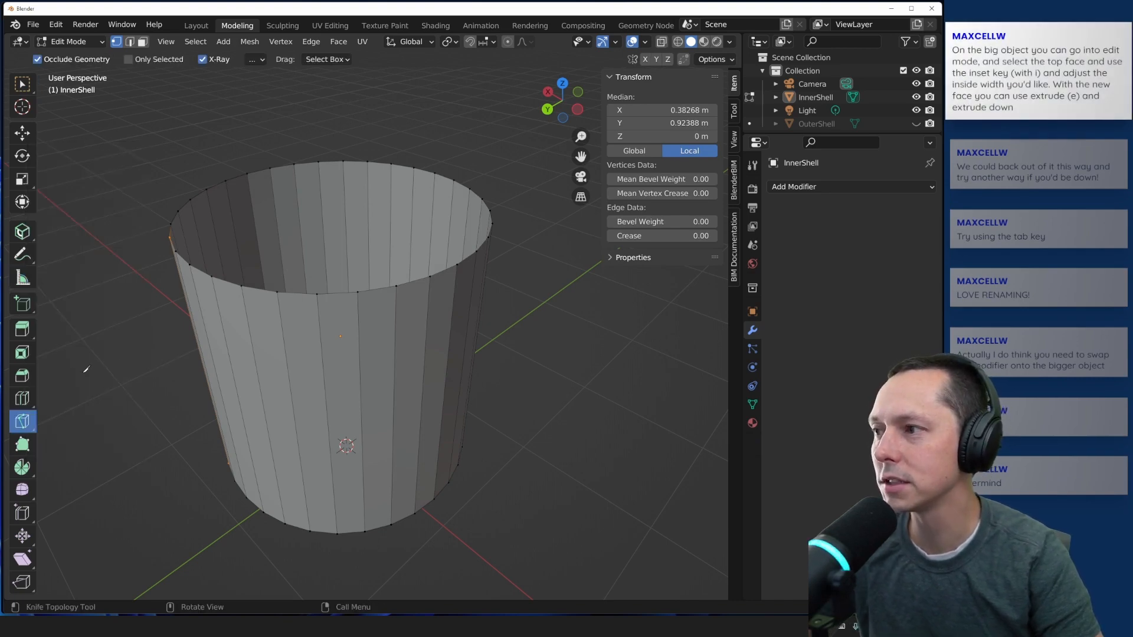
pyautogui.hotkey('shift', 'space')
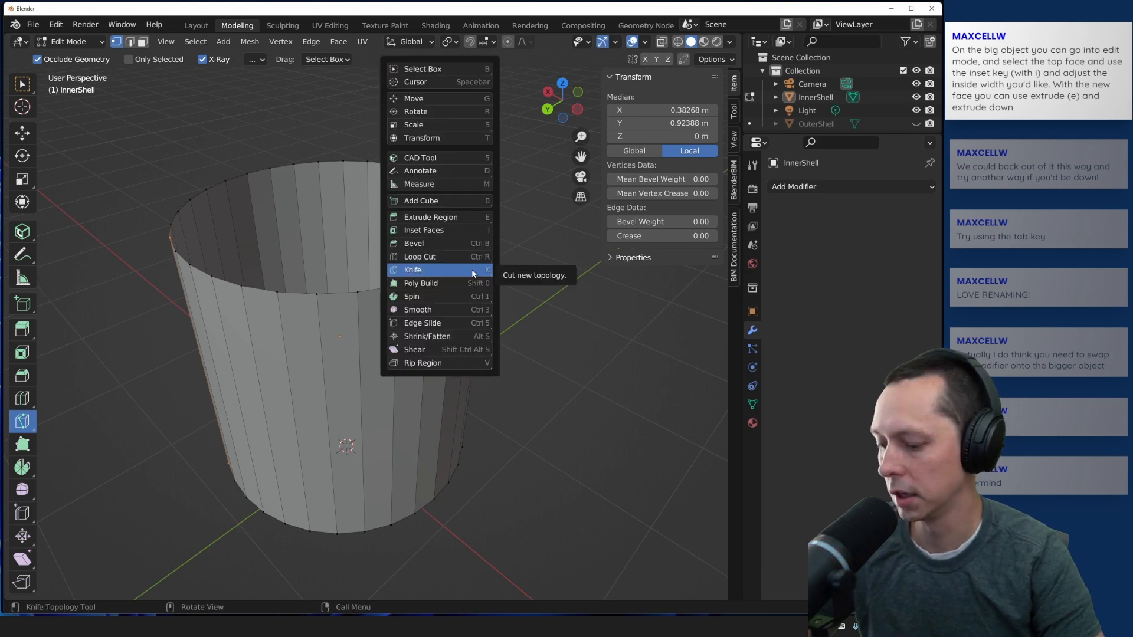
pyautogui.click(473, 273)
pyautogui.press('t')
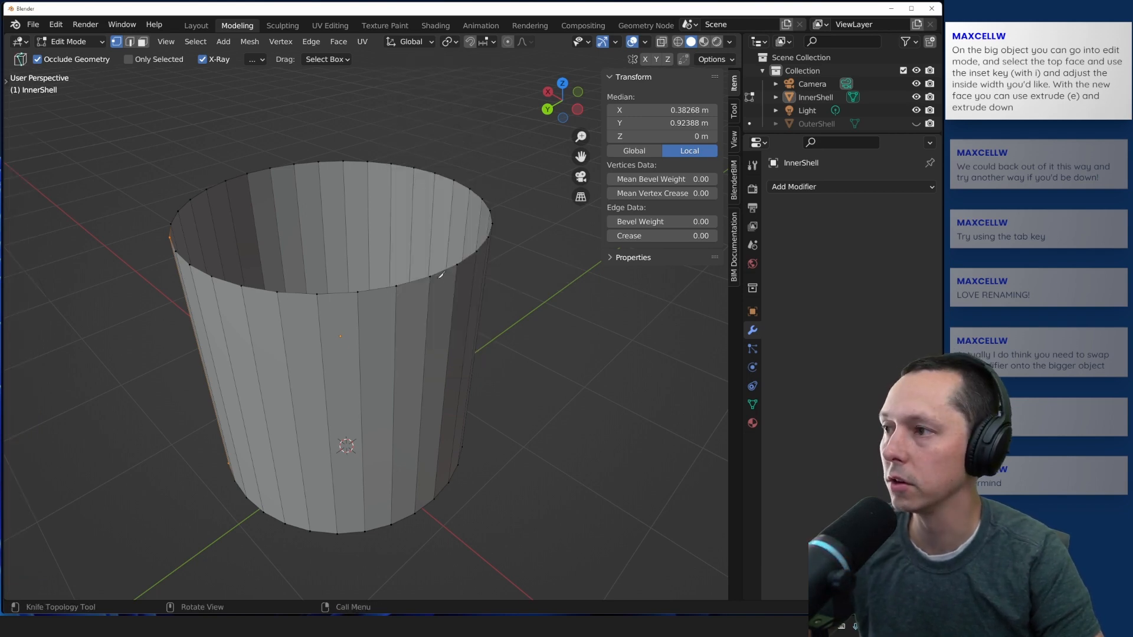
pyautogui.hotkey('shift', 'space')
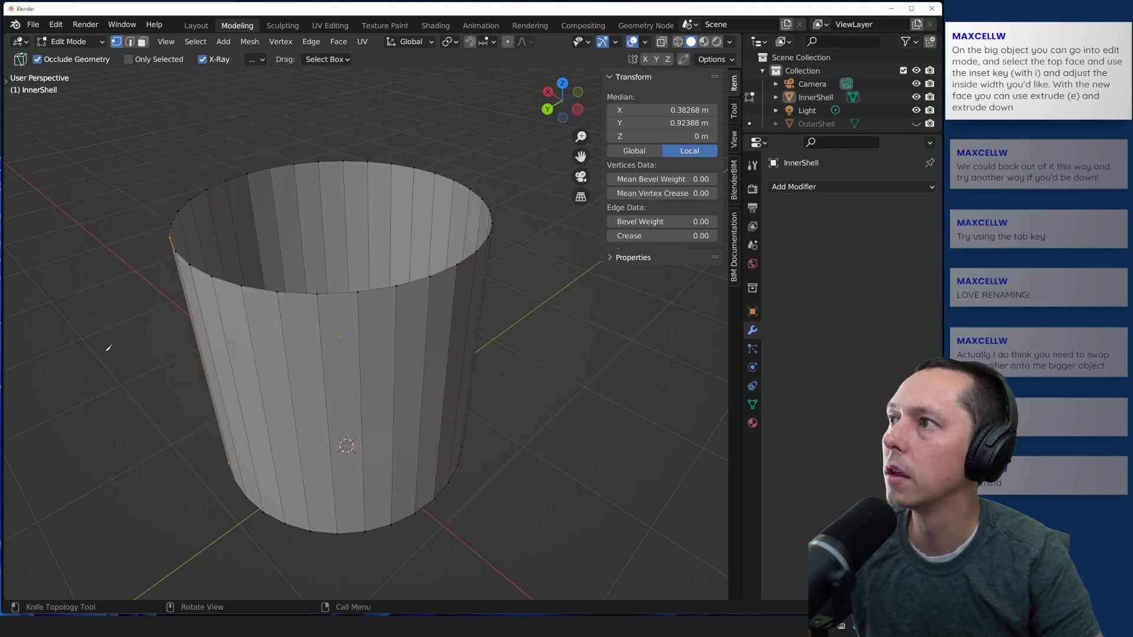
pyautogui.press('Tab')
pyautogui.press('t')
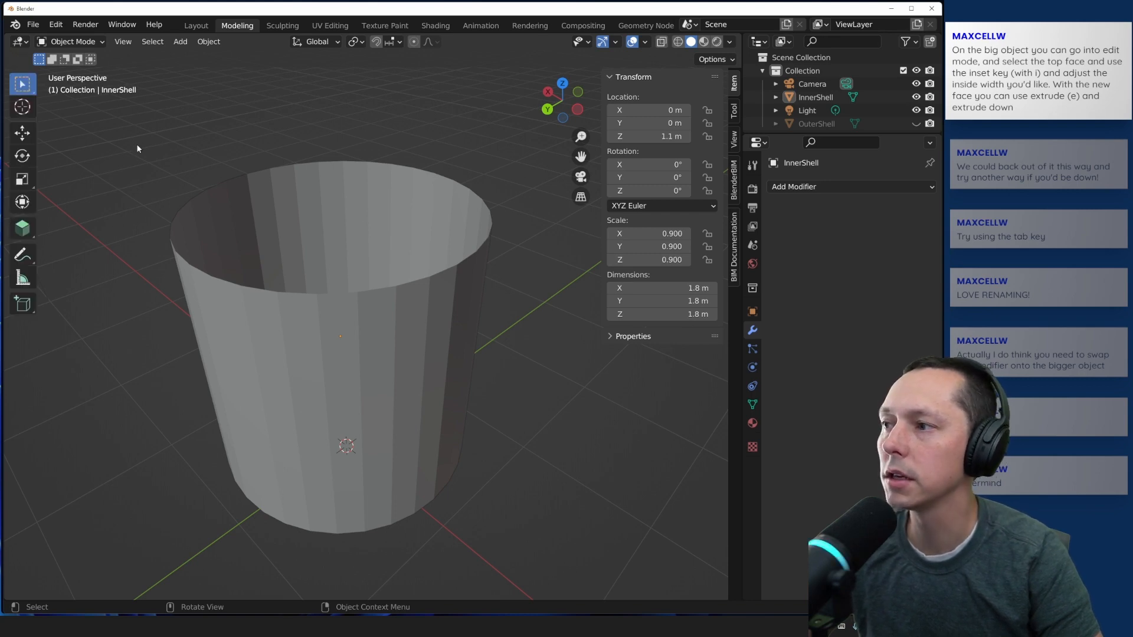
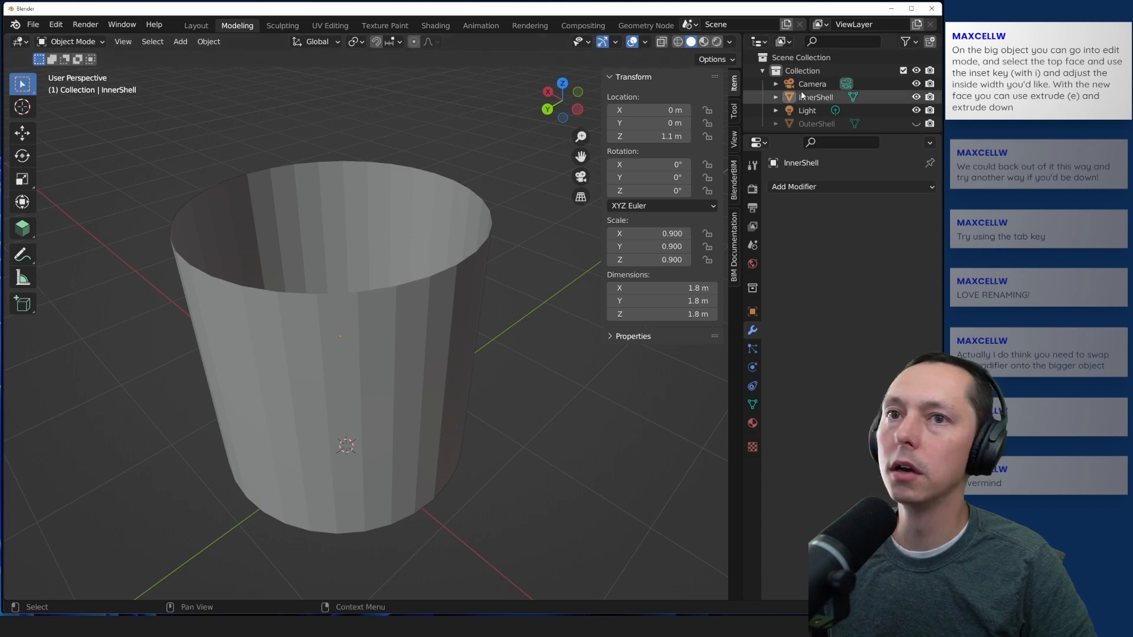
# Step: Unhide OuterShell, select it and put it in Edit Mode
pyautogui.click(915, 123)
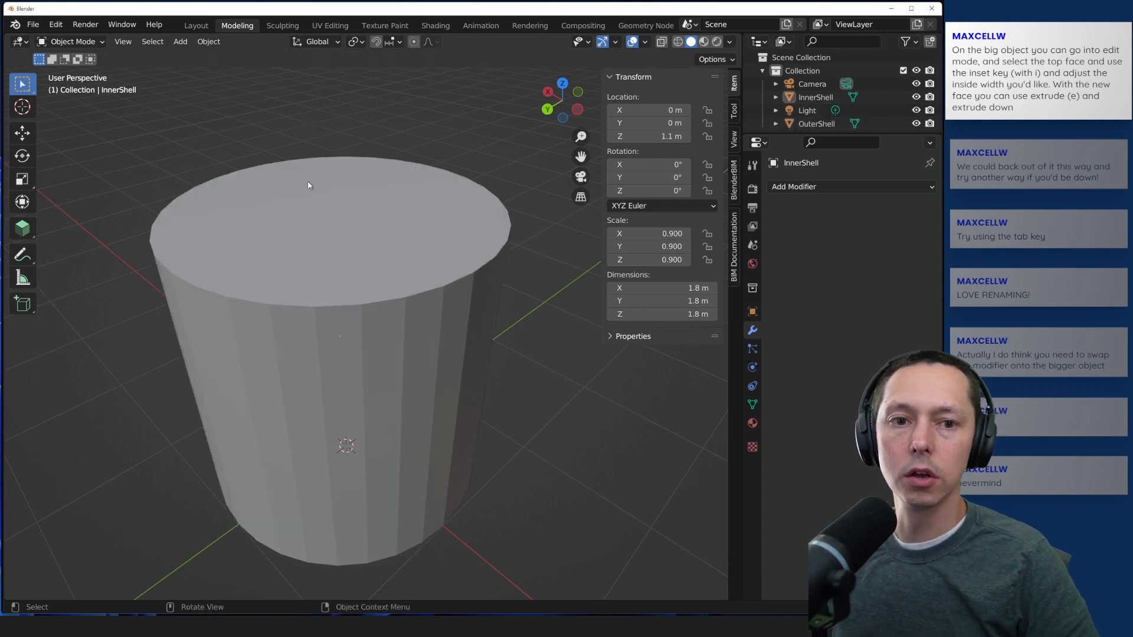
pyautogui.click(292, 242)
pyautogui.press('Tab')
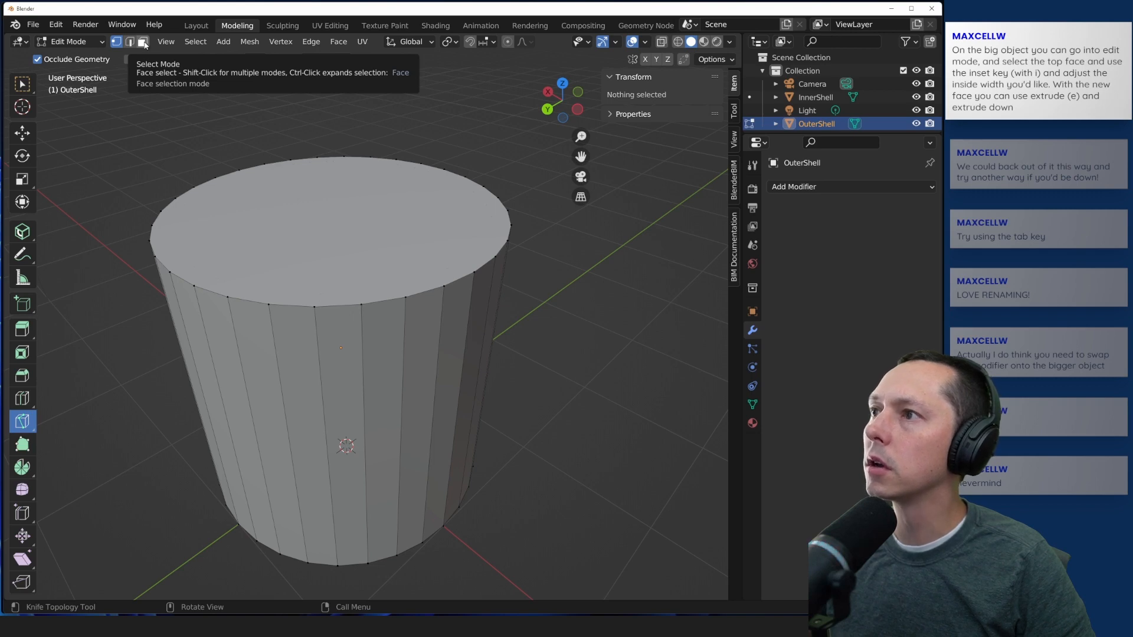
pyautogui.press('Tab')
pyautogui.press('Tab')
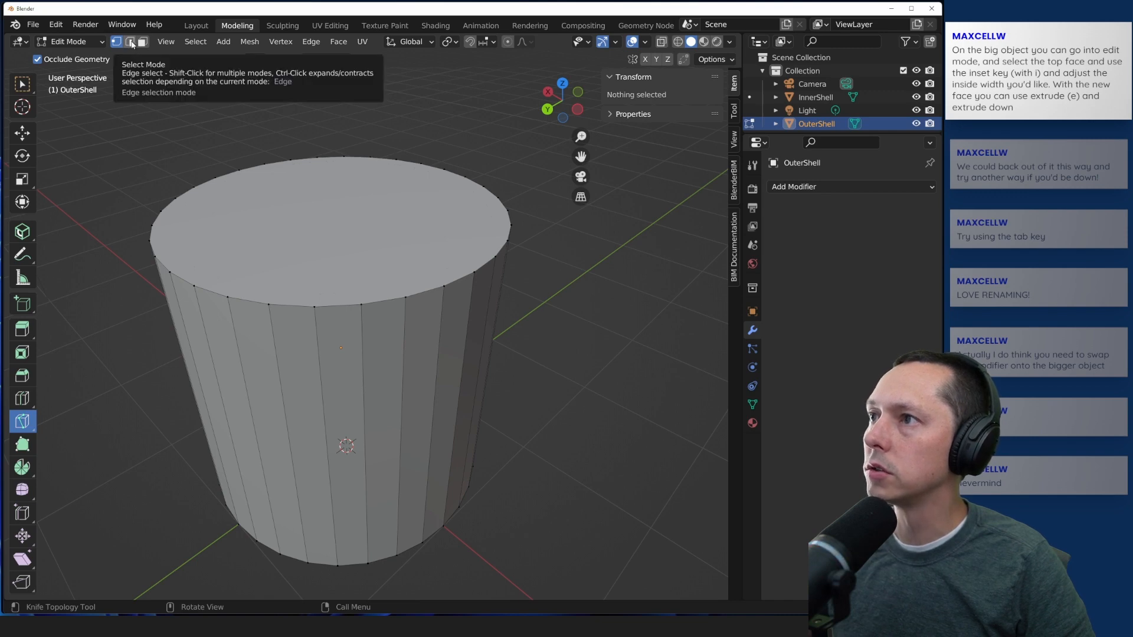
# Step: Try out the edge, vertex and face selection modes on OuterShell
pyautogui.click(131, 43)
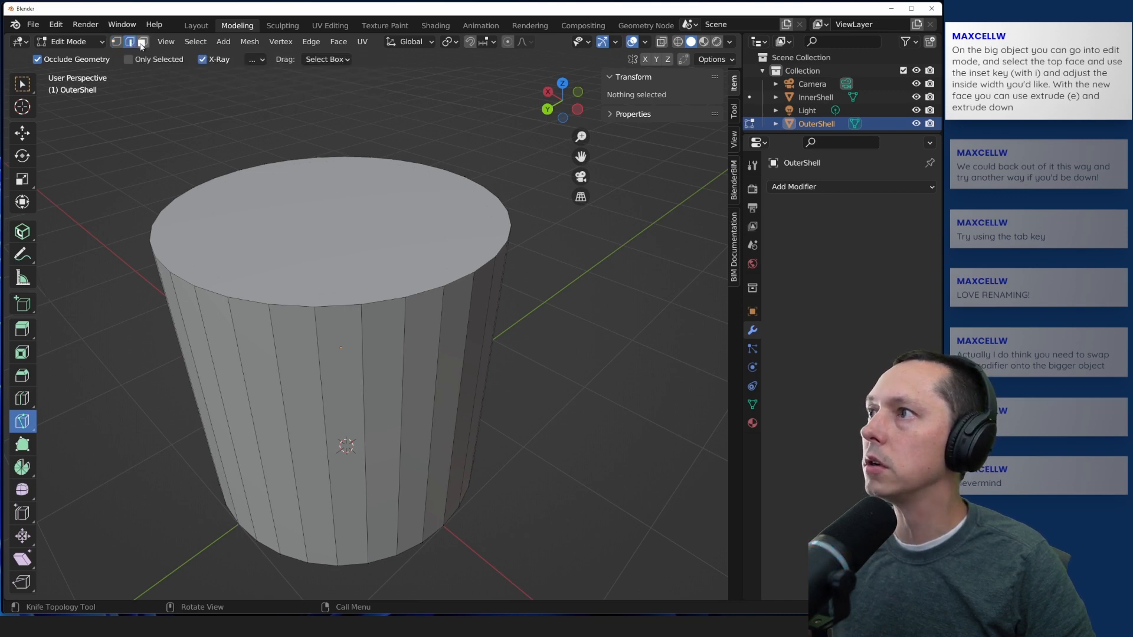
pyautogui.press('1')
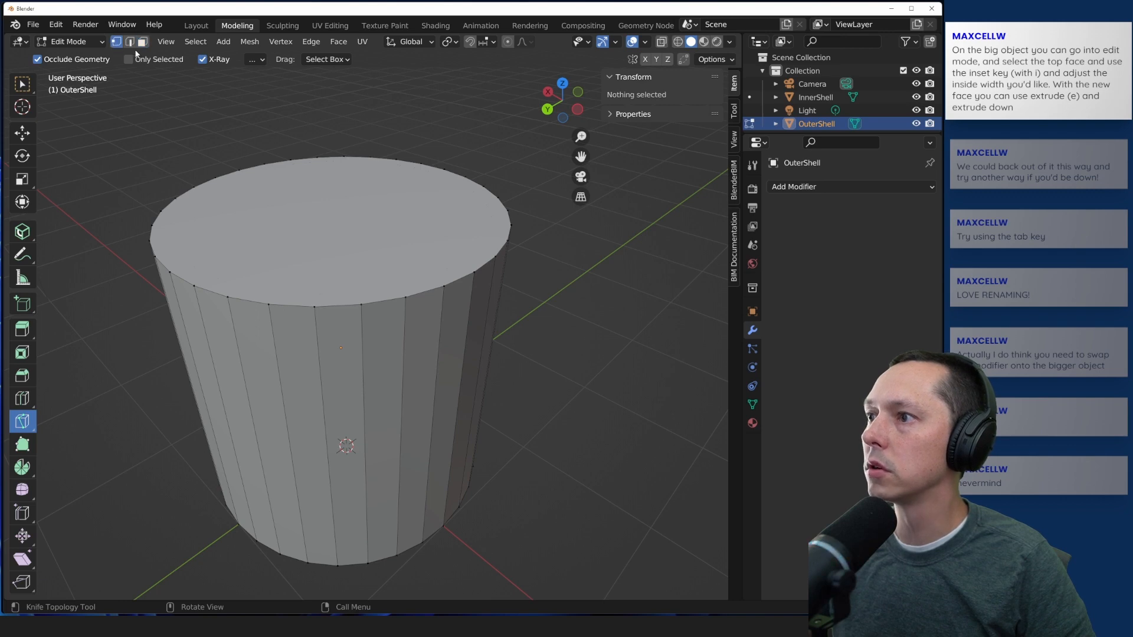
pyautogui.click(143, 43)
pyautogui.click(131, 43)
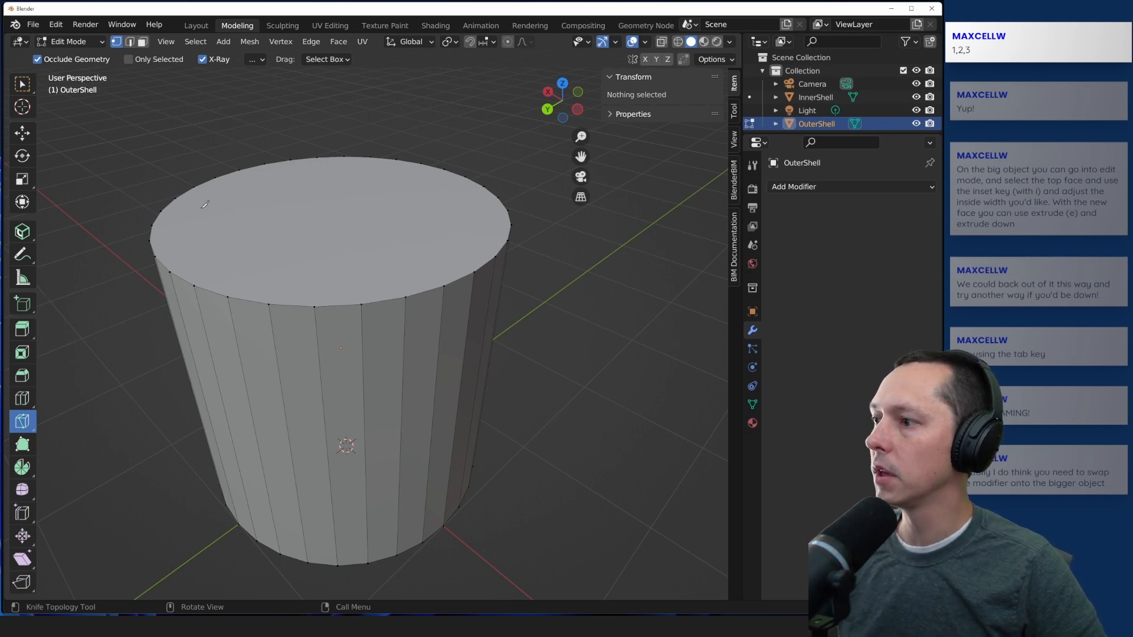
# Step: Activate the Select Box tool and select OuterShell's top face in face selection mode
pyautogui.click(23, 84)
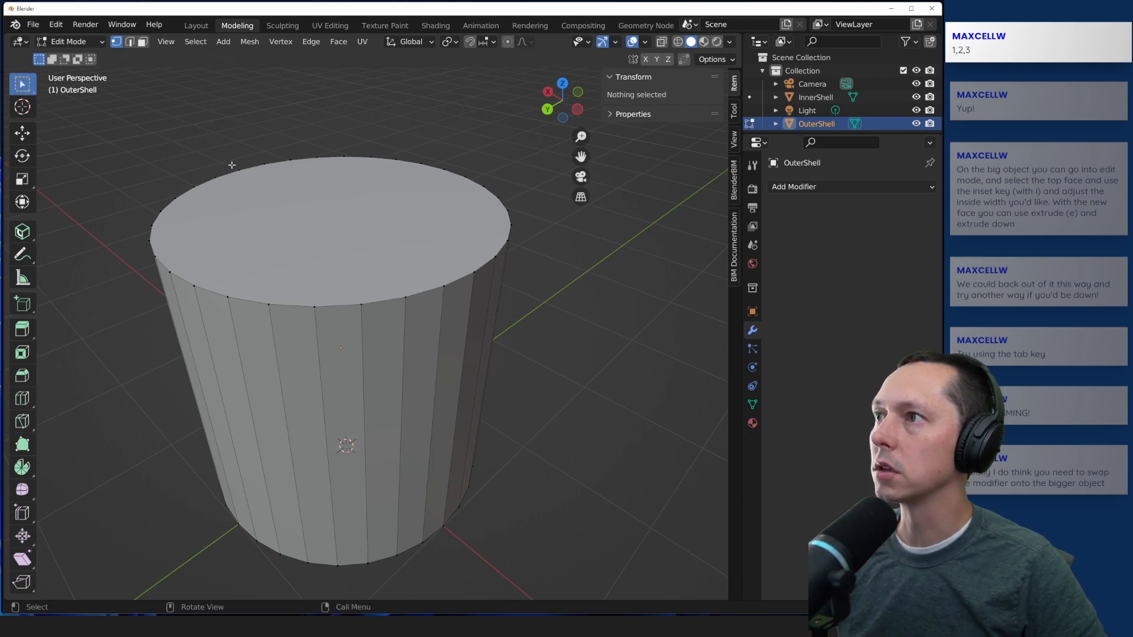
pyautogui.press('3')
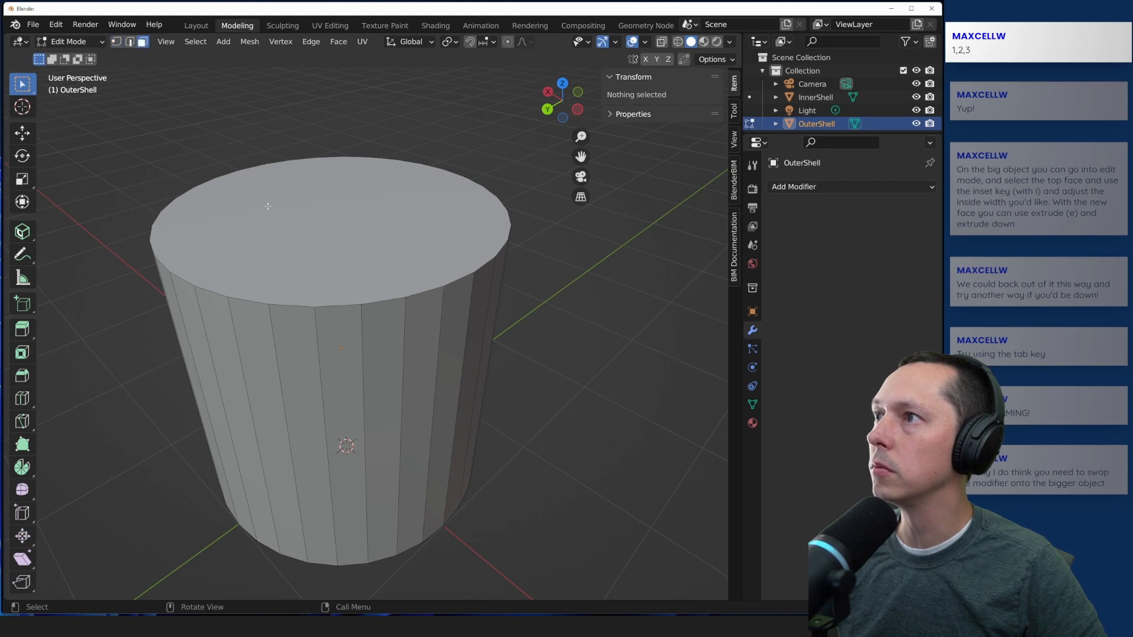
pyautogui.click(295, 233)
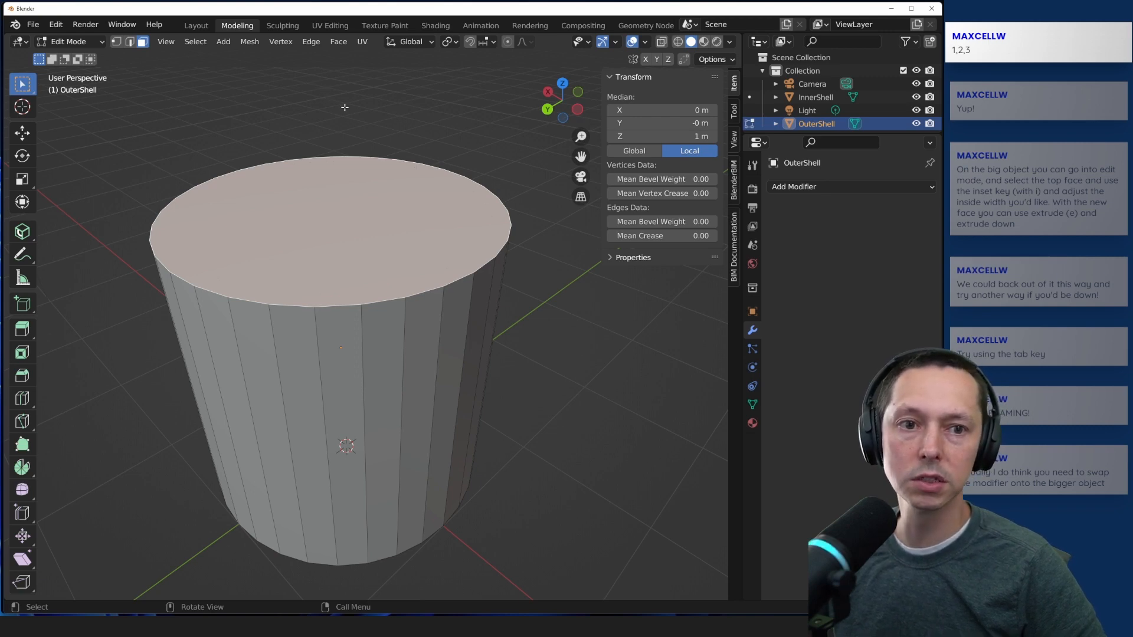
# Step: Inset OuterShell's top face to leave a narrow rim, and hide InnerShell
pyautogui.press('i')
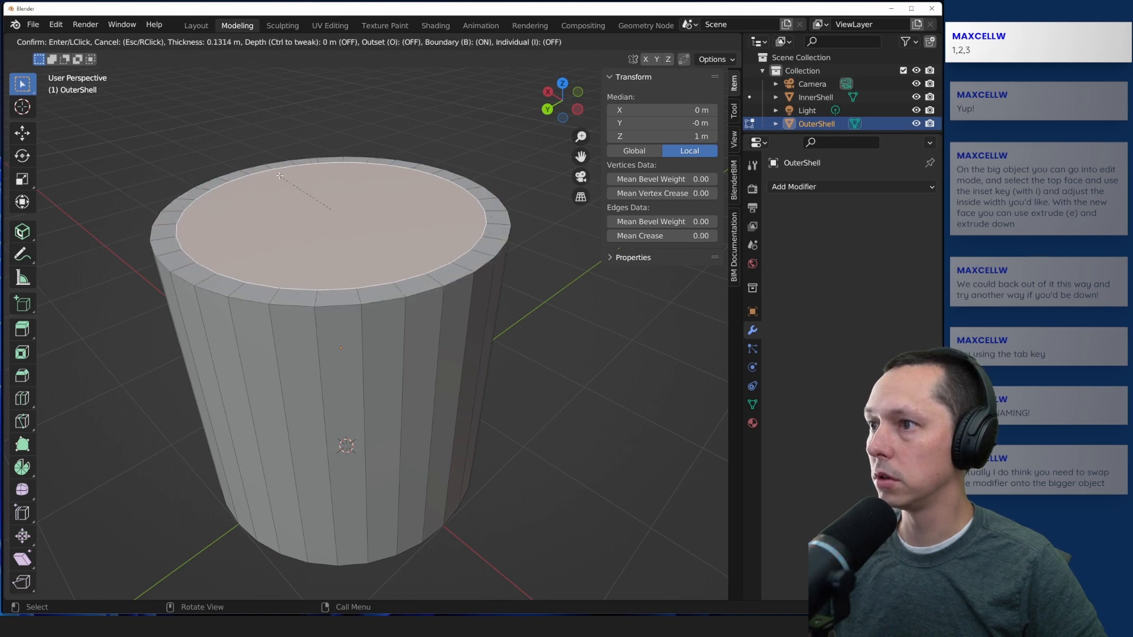
pyautogui.press('Escape')
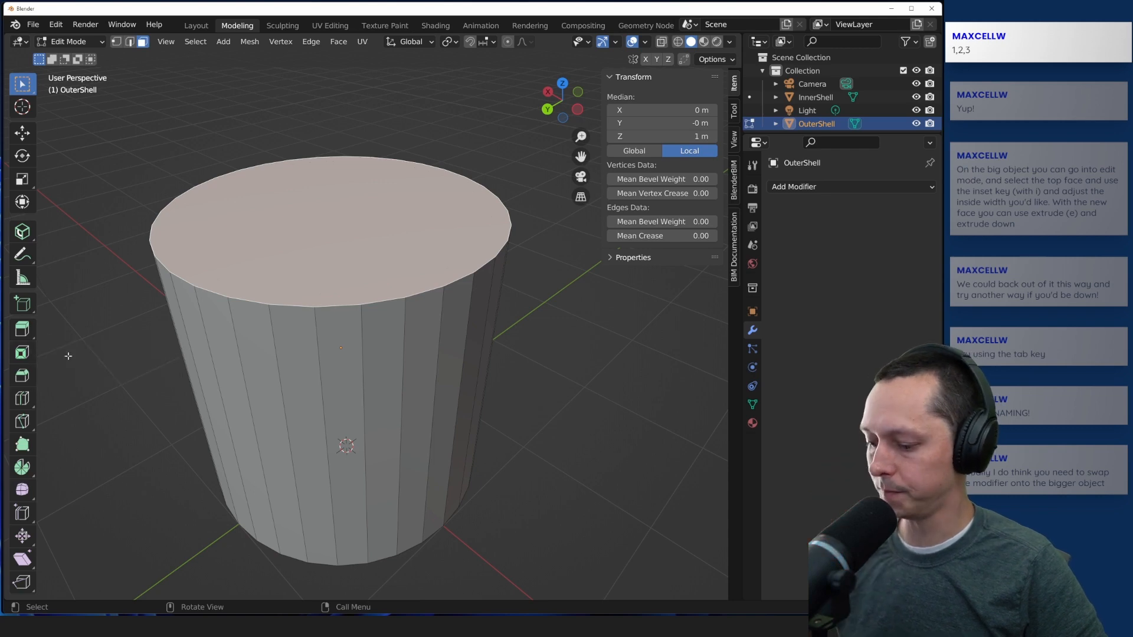
pyautogui.press('i')
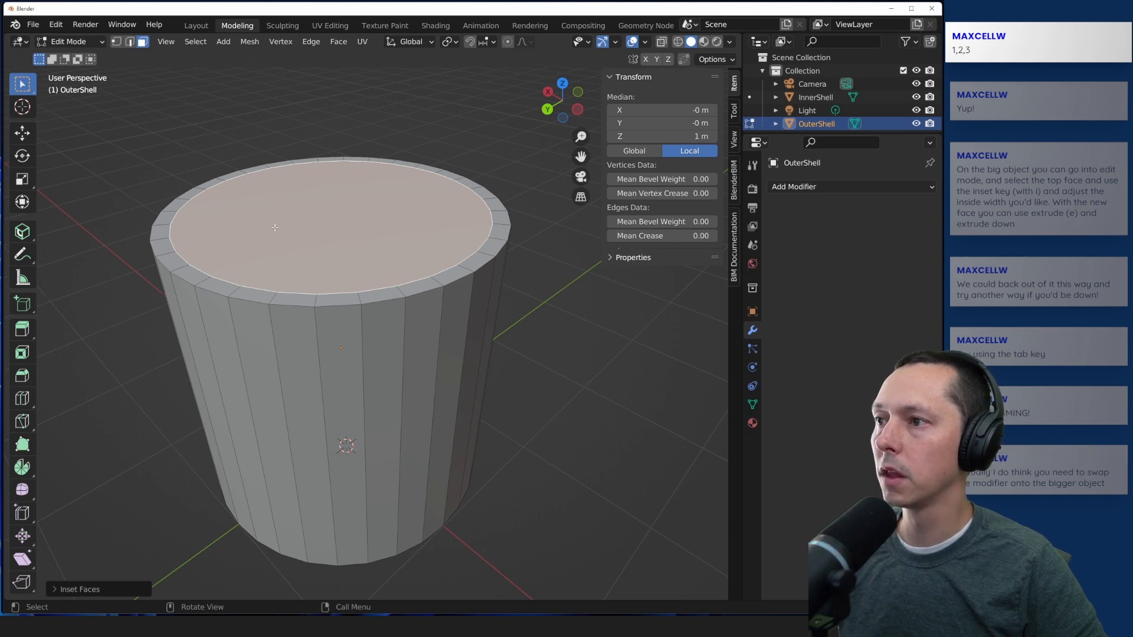
pyautogui.moveTo(225, 296); pyautogui.dragTo(233, 330, button='middle')
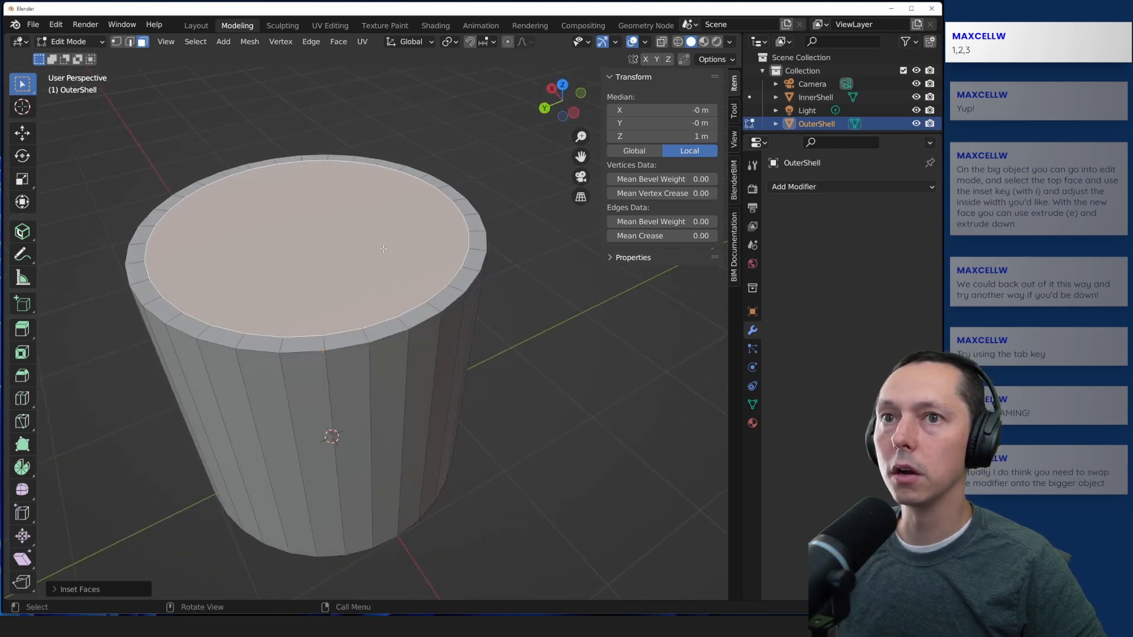
pyautogui.click(916, 97)
pyautogui.moveTo(539, 387); pyautogui.dragTo(538, 420, button='middle')
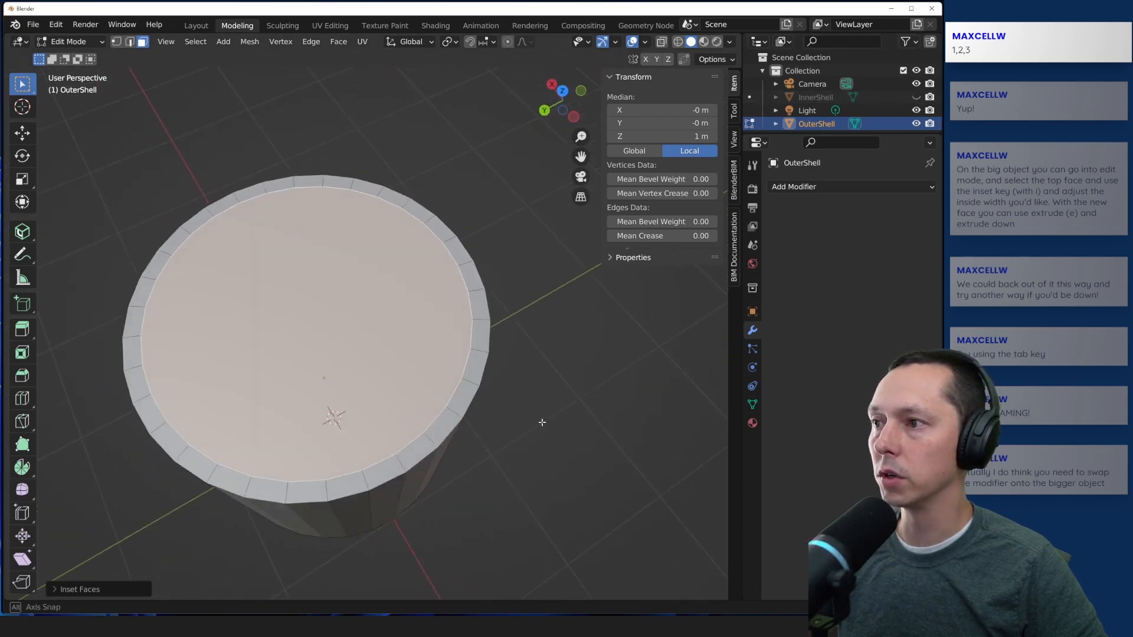
# Step: Try extruding OuterShell's inset top face about 0.74 m down along the global Z axis
pyautogui.press('e')
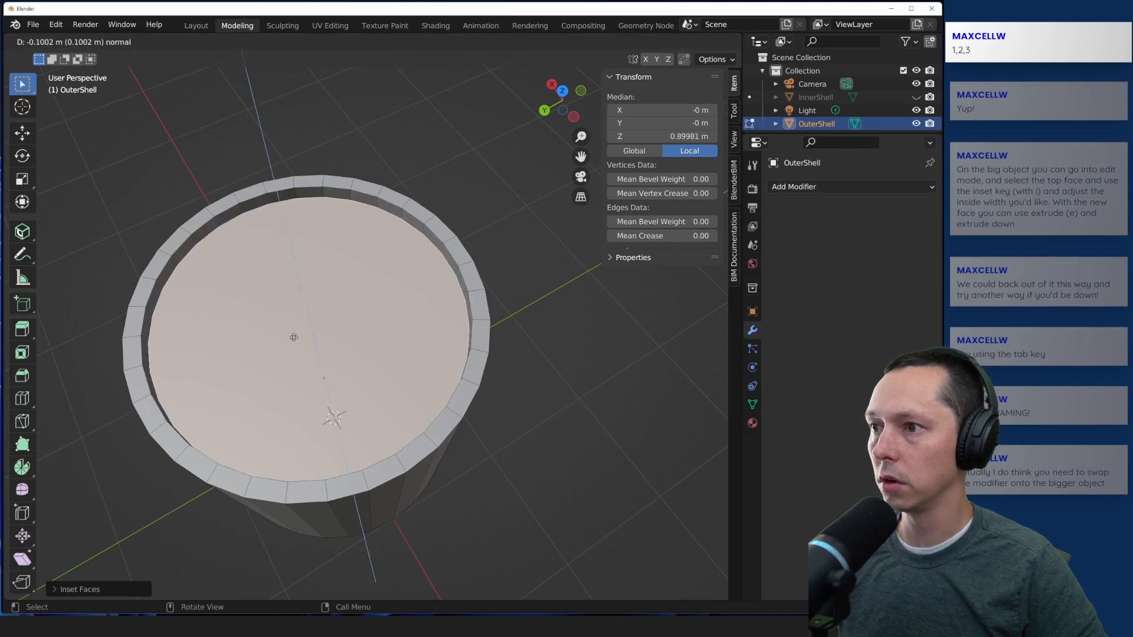
pyautogui.press('z')
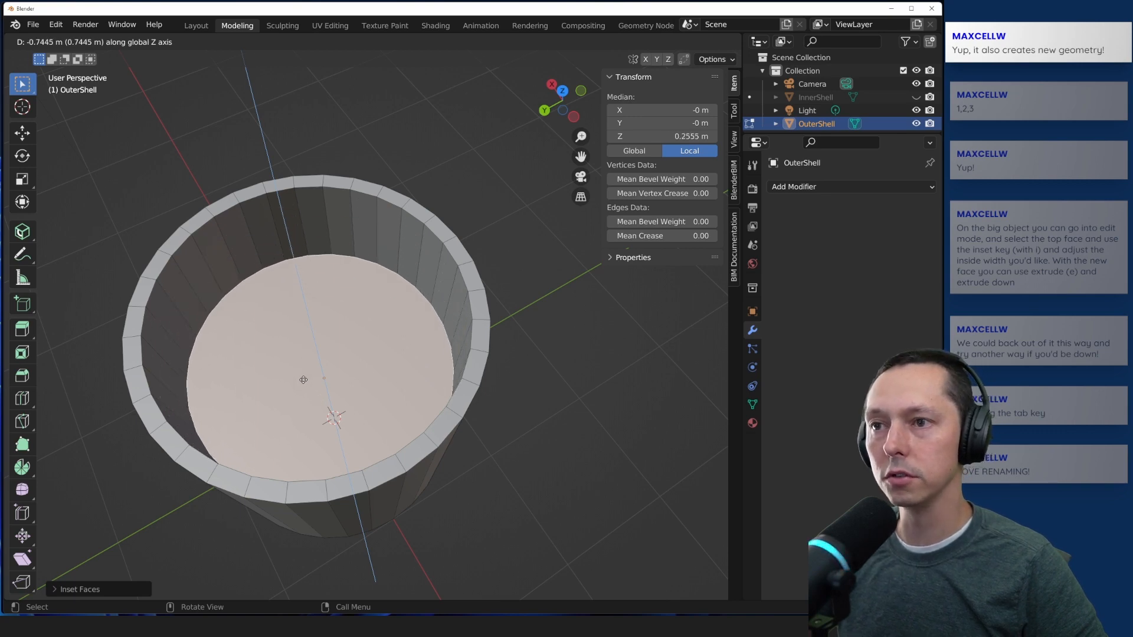
pyautogui.rightClick(307, 387)
pyautogui.moveTo(307, 388); pyautogui.dragTo(321, 354, button='middle')
# Step: Try extruding the inset face with the Z axis locked so that it moves only horizontally
pyautogui.press('e')
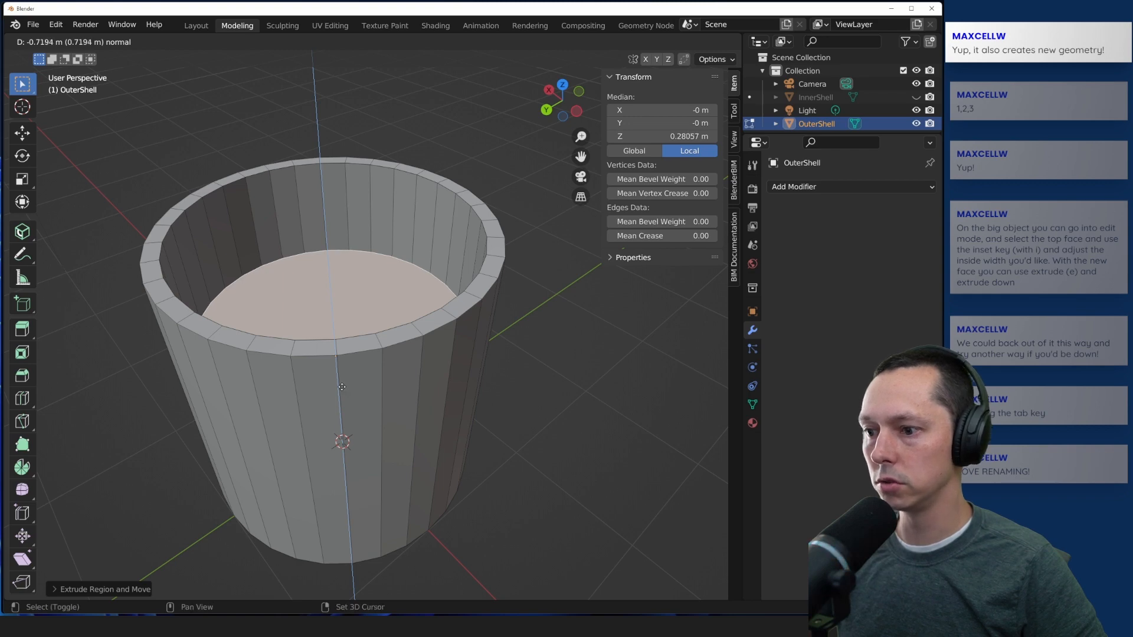
pyautogui.hotkey('shift', 'z')
pyautogui.hotkey('shift', 'x')
pyautogui.hotkey('shift', 'z')
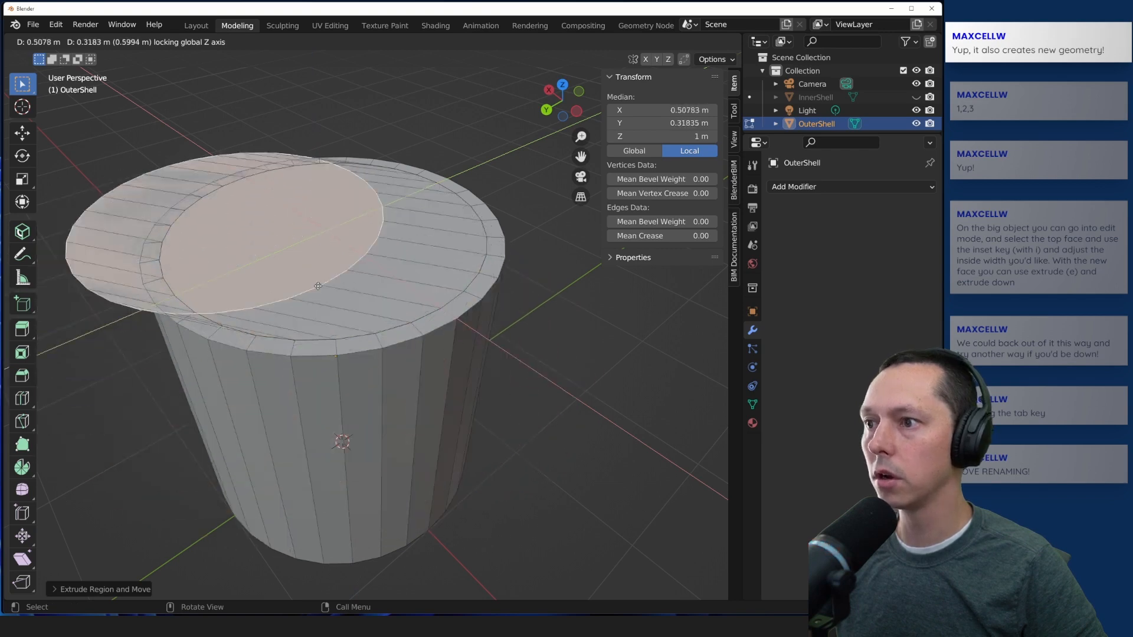
pyautogui.press('Escape')
# Step: Try extruding OuterShell's inset face about 0.91 m down along global Z and about 0.96 m down along its normal
pyautogui.press('e')
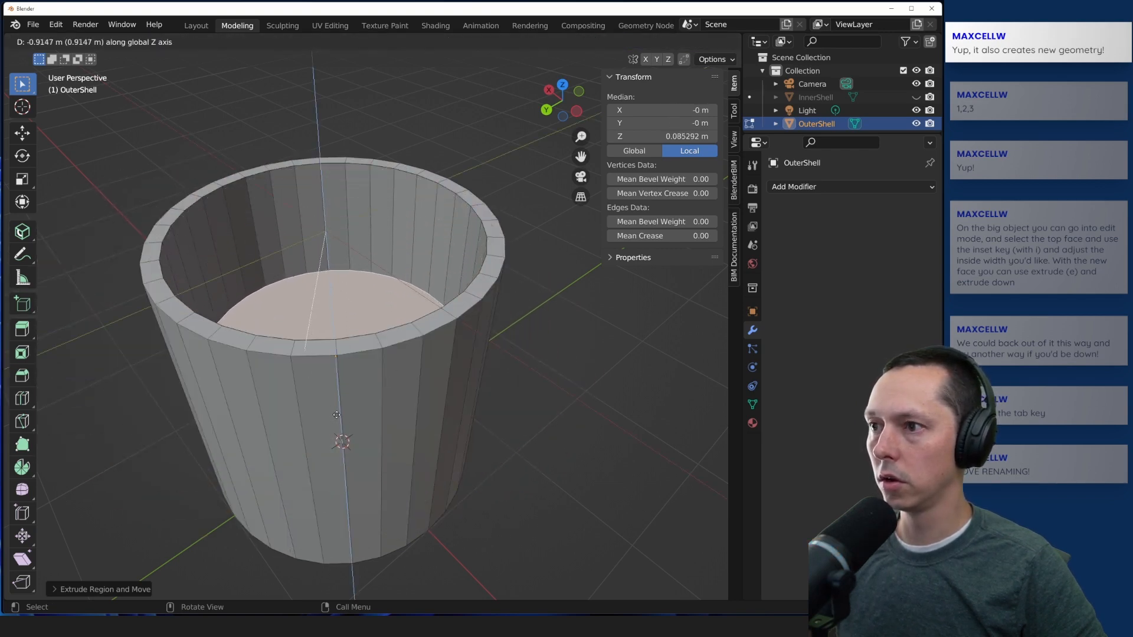
pyautogui.press('Escape')
pyautogui.moveTo(338, 308); pyautogui.dragTo(382, 363, button='middle')
pyautogui.press('e')
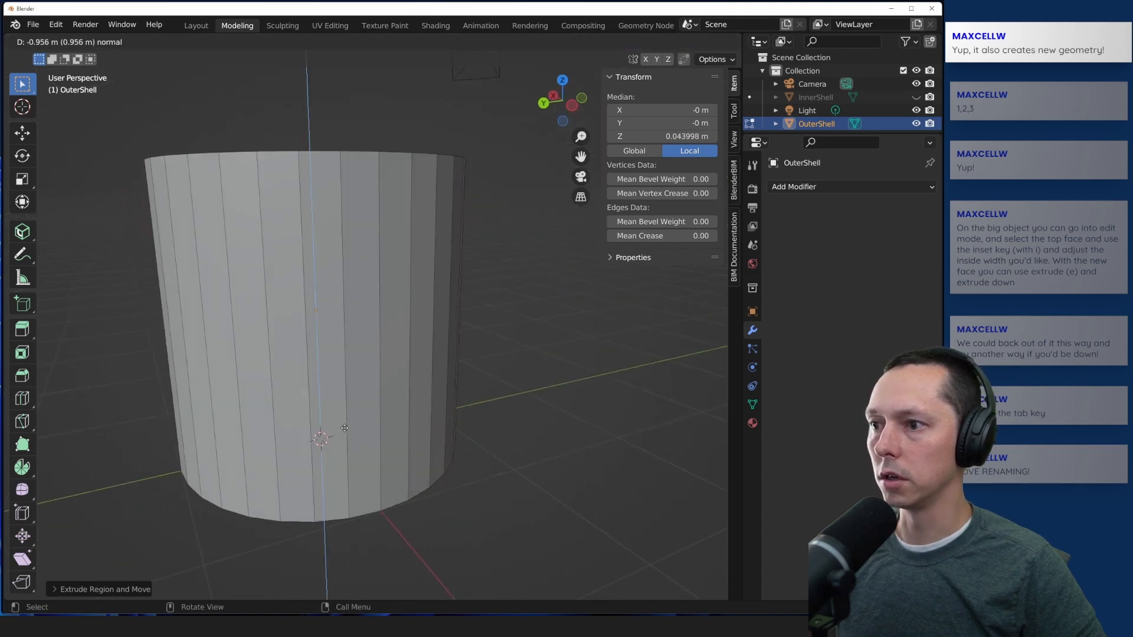
pyautogui.press('Escape')
pyautogui.moveTo(371, 287); pyautogui.dragTo(328, 411, button='middle')
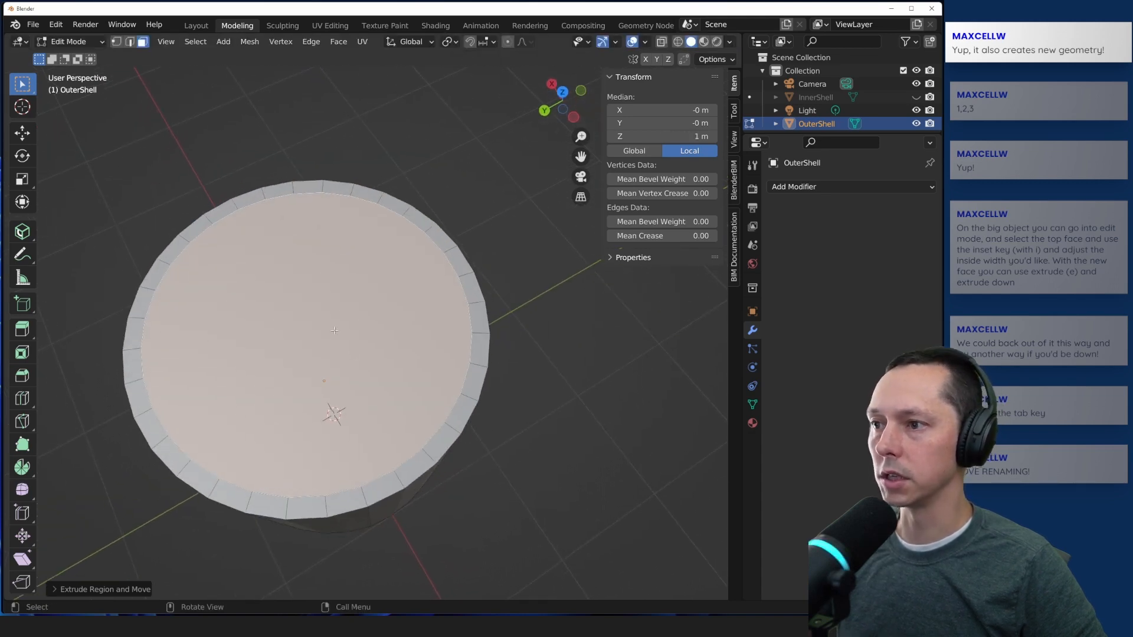
# Step: Extrude OuterShell's inset face downward along its normal and set its local median Z to 0.2 m
pyautogui.press('e')
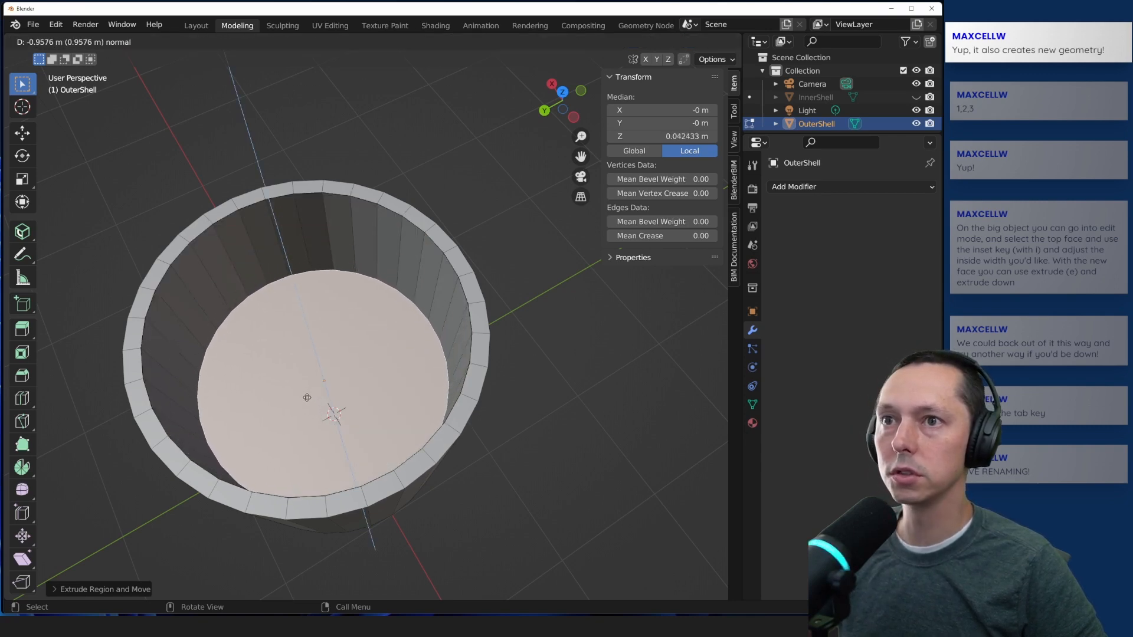
pyautogui.click(688, 137)
pyautogui.click(688, 137)
pyautogui.write('-0.2')
pyautogui.press('Return')
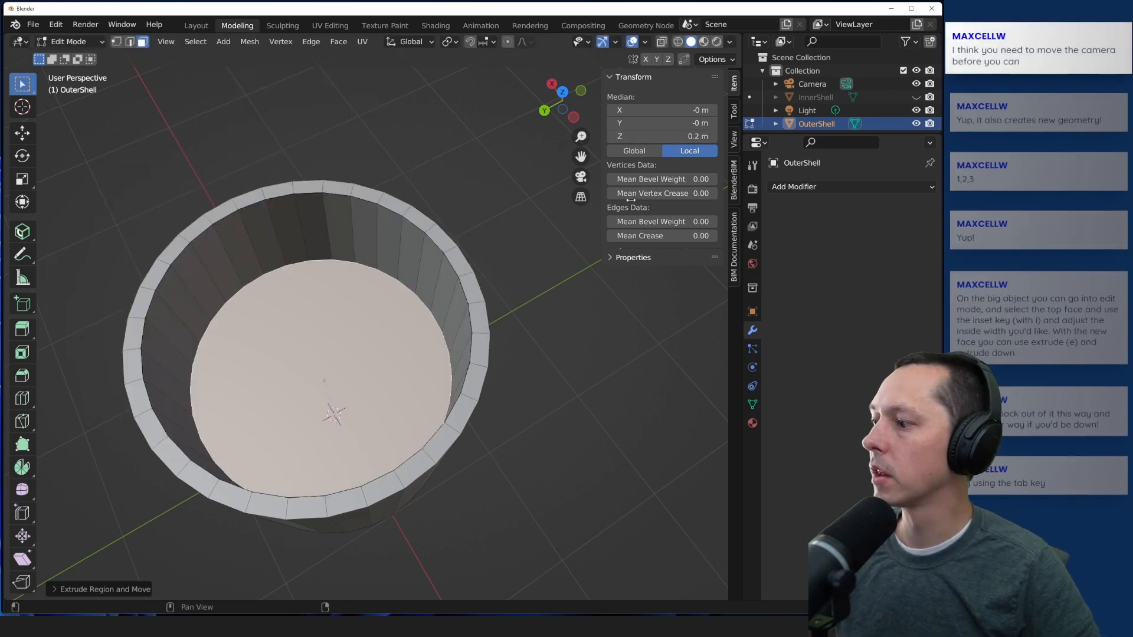
pyautogui.moveTo(124, 390)
pyautogui.mouseDown(button='middle')
pyautogui.moveTo(118, 412)
pyautogui.moveTo(127, 366)
pyautogui.moveTo(116, 382)
pyautogui.mouseUp(button='middle')
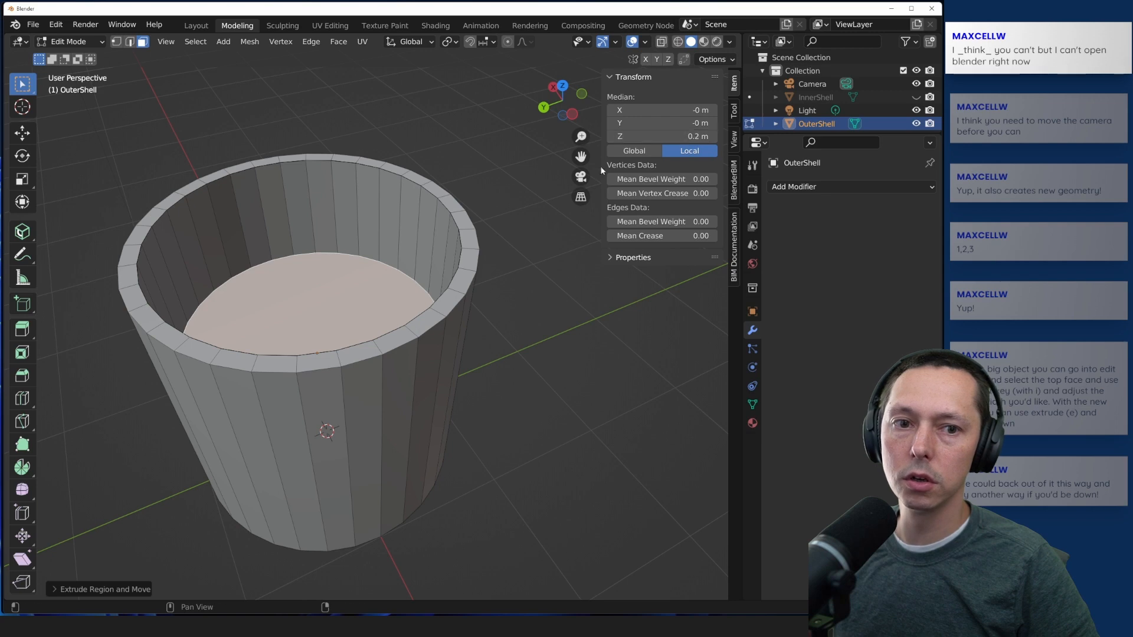
# Step: Switch the inner floor face's median coordinates to global space, set its Z to 0.2 m, and clear the selection
pyautogui.click(508, 369)
pyautogui.click(353, 305)
pyautogui.moveTo(352, 305); pyautogui.dragTo(512, 383, button='middle')
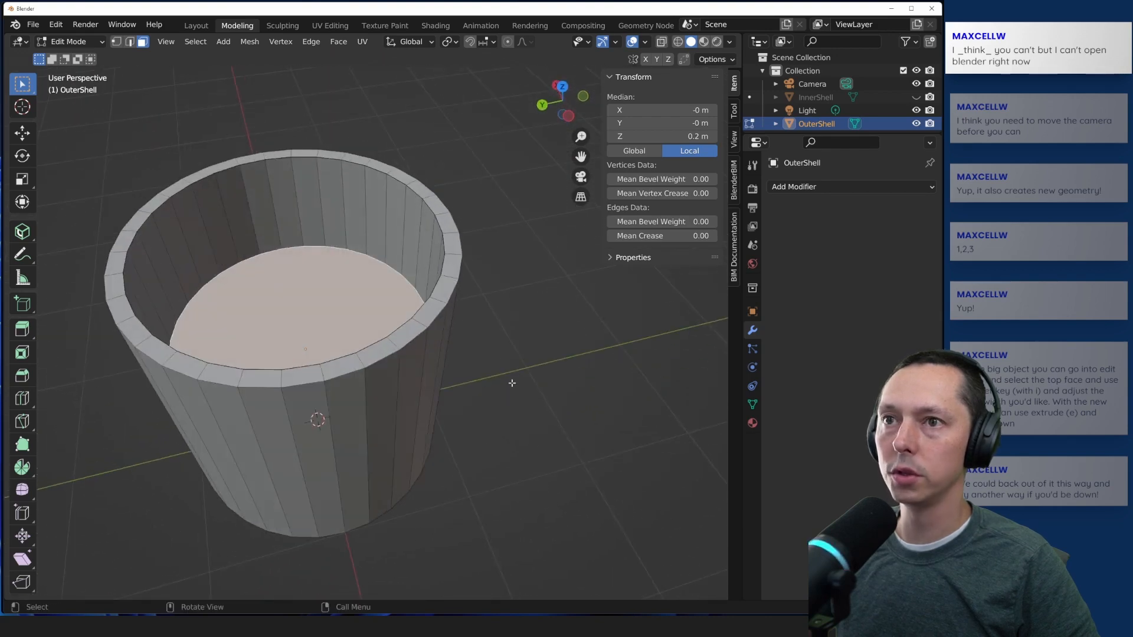
pyautogui.click(637, 151)
pyautogui.click(689, 137)
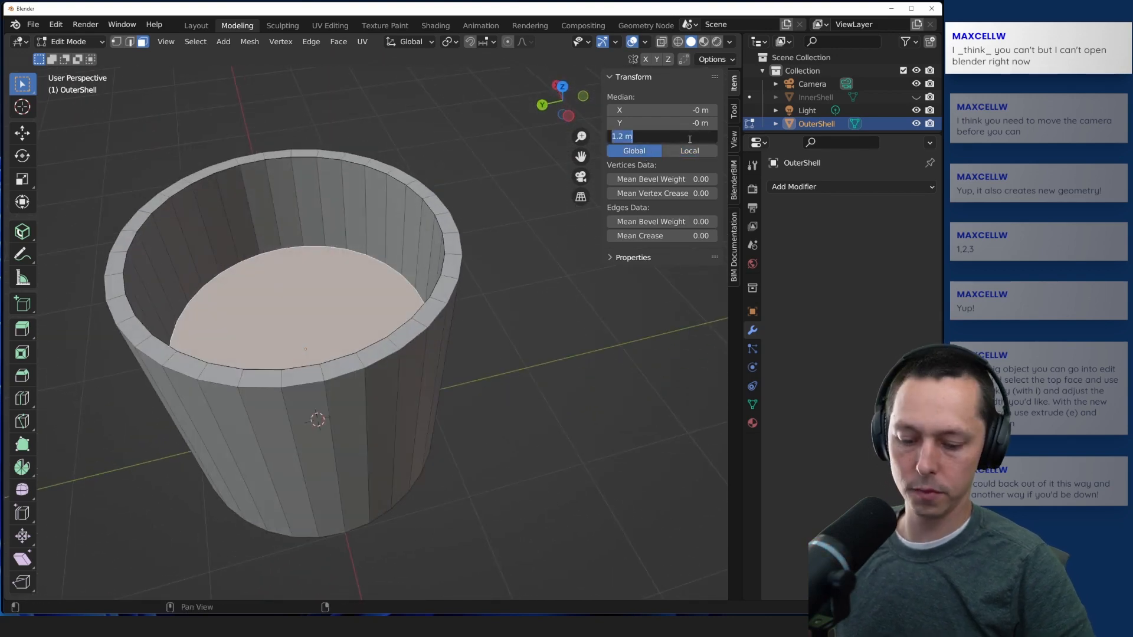
pyautogui.write('0.2')
pyautogui.press('Return')
pyautogui.click(605, 419)
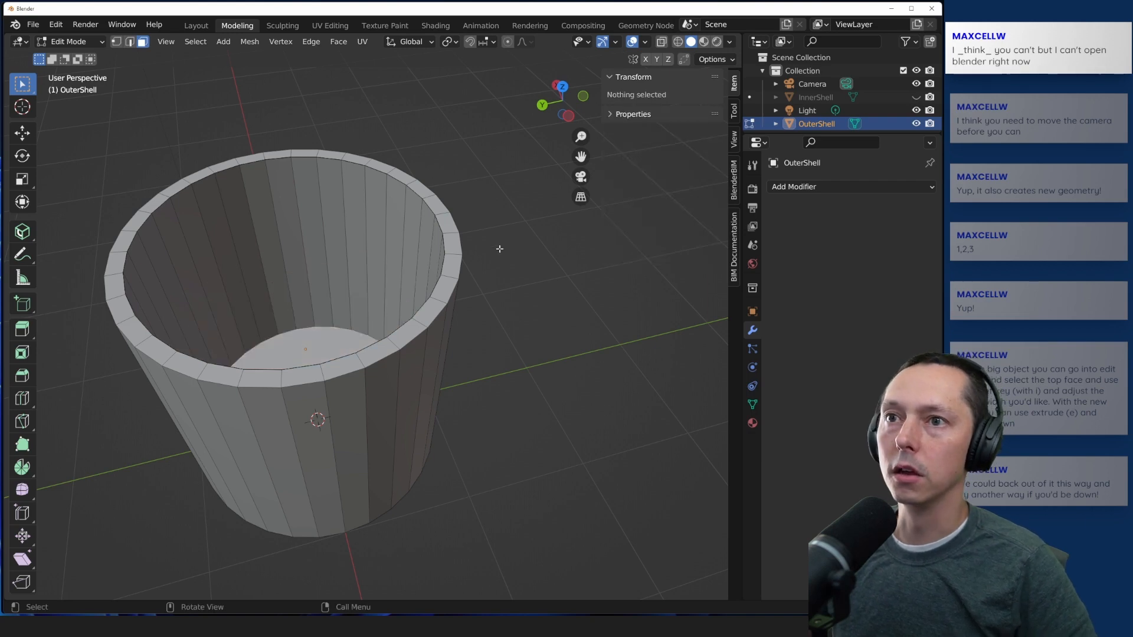
# Step: Reselect the cup's inner floor face and compare its median Z in global and local space
pyautogui.click(290, 365)
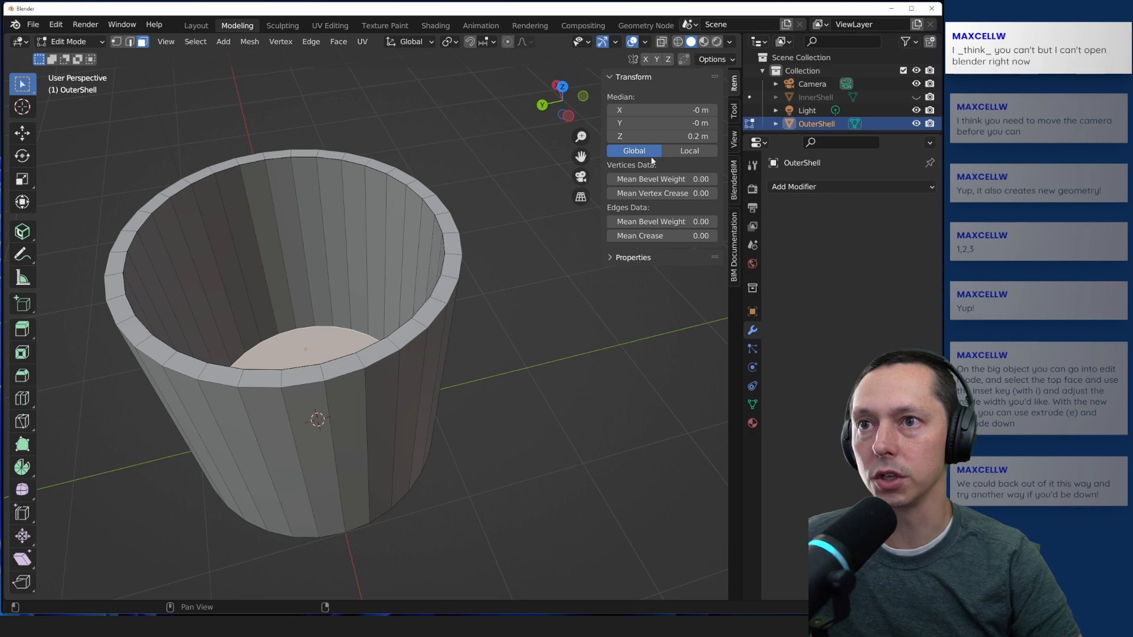
pyautogui.click(478, 340)
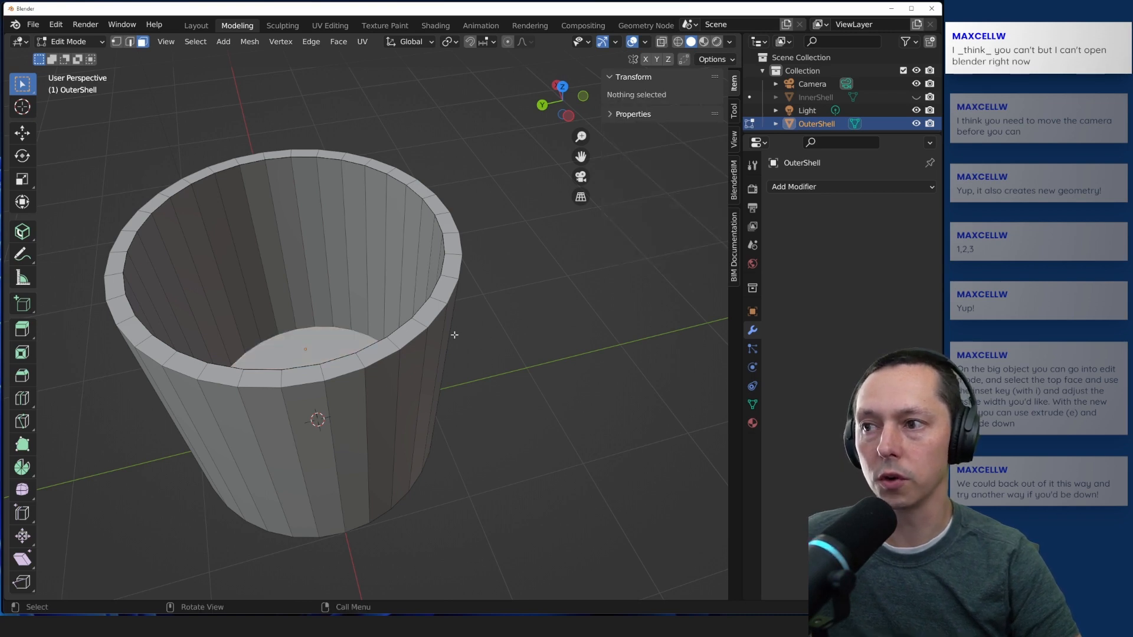
pyautogui.click(306, 348)
pyautogui.moveTo(519, 255); pyautogui.dragTo(523, 259, button='middle')
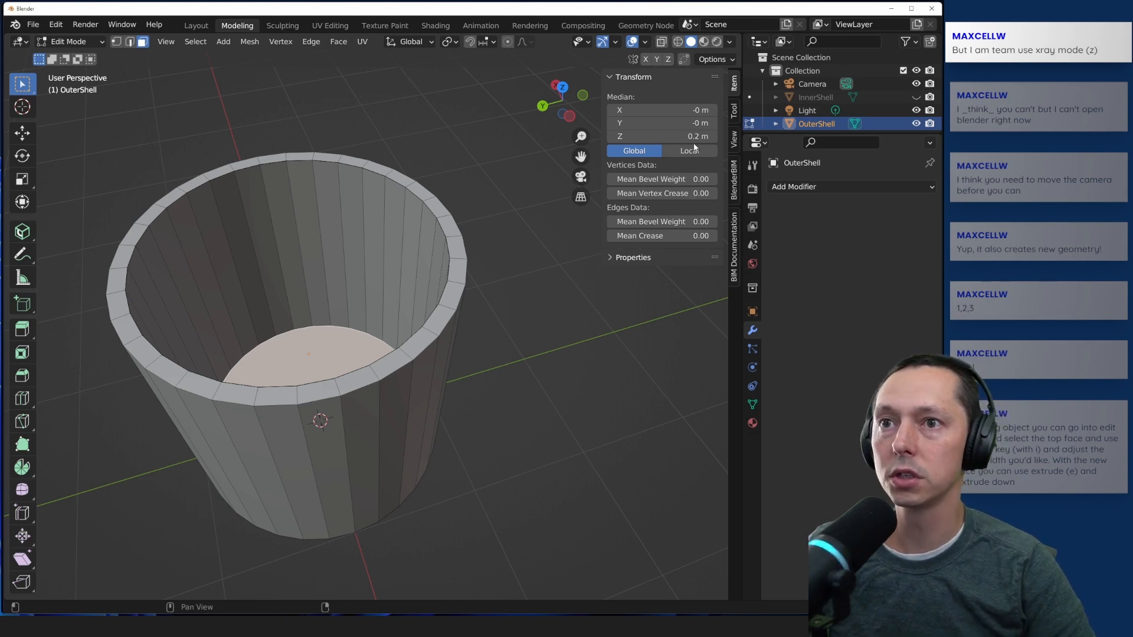
pyautogui.click(665, 151)
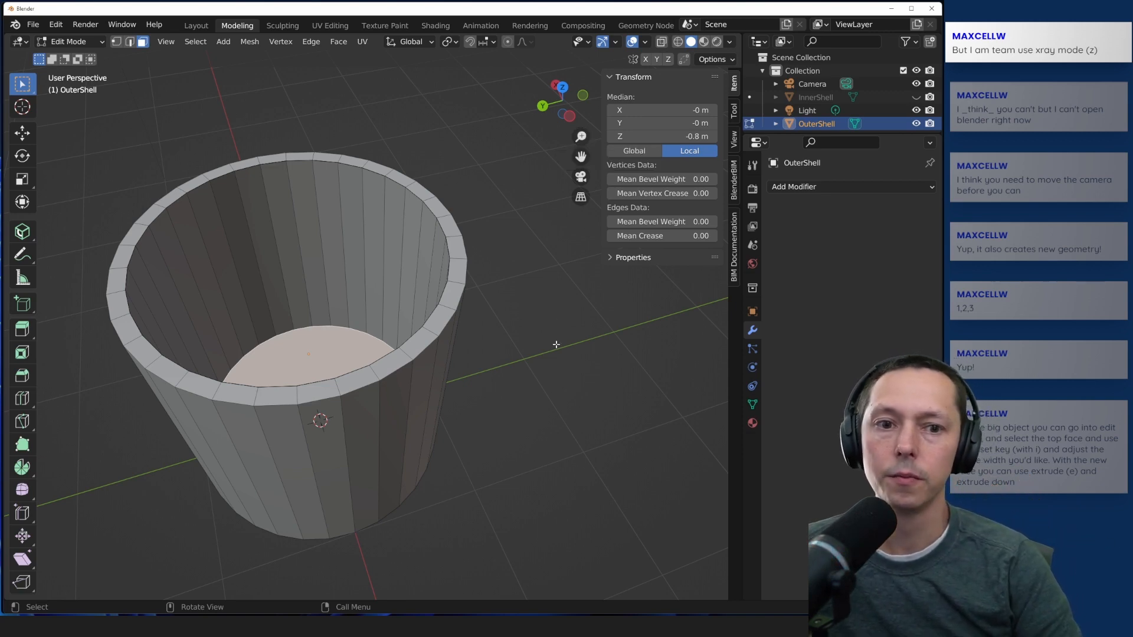
pyautogui.click(544, 458)
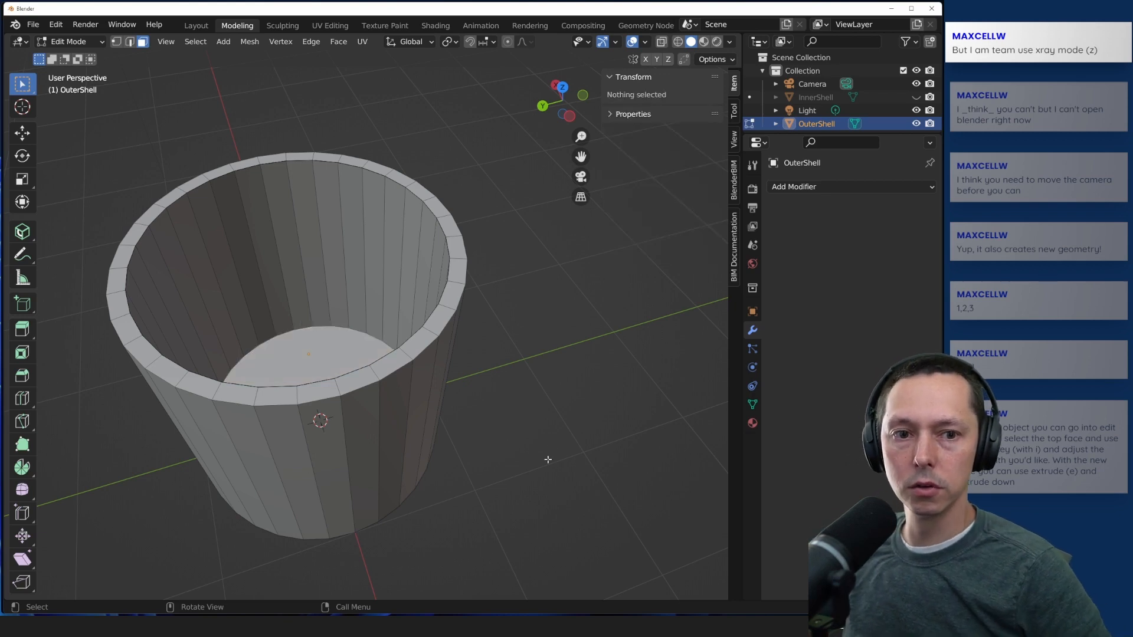
# Step: Switch the viewport to Wireframe shading and inspect the thickness of the cup's walls and floor
pyautogui.press('z')
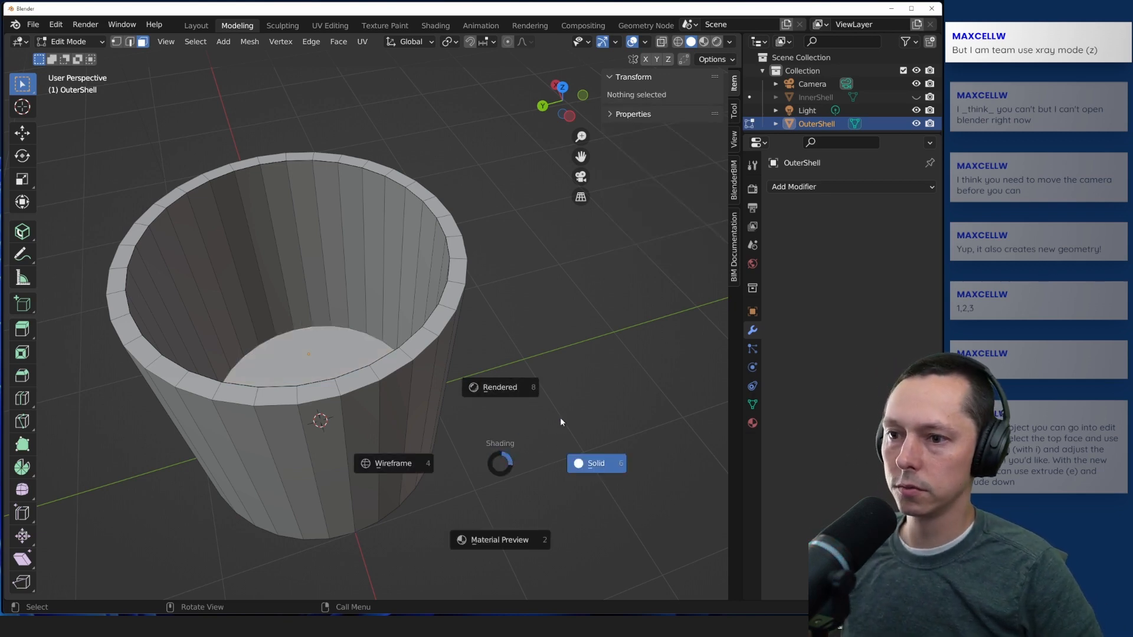
pyautogui.click(435, 461)
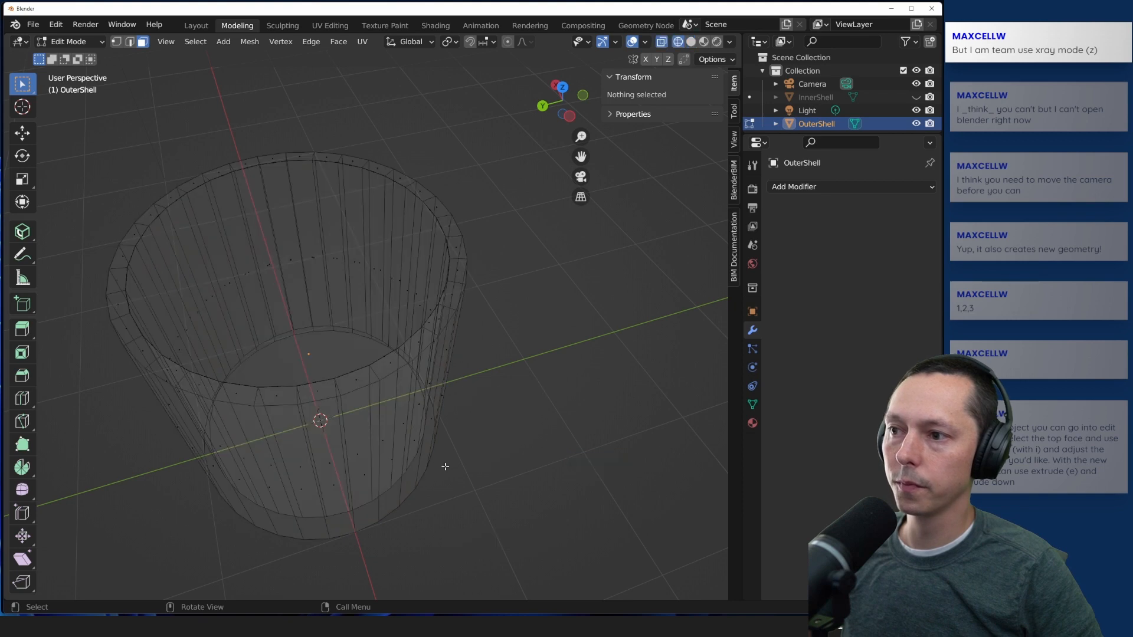
pyautogui.moveTo(466, 435); pyautogui.dragTo(472, 470, button='middle')
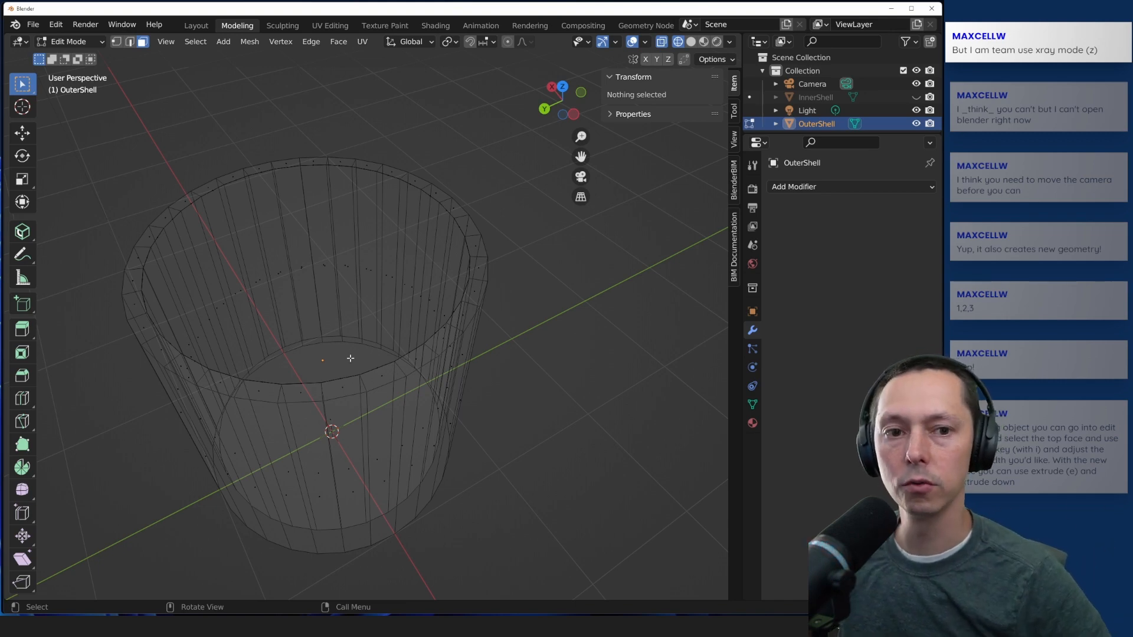
pyautogui.moveTo(490, 436); pyautogui.dragTo(659, 221, button='middle')
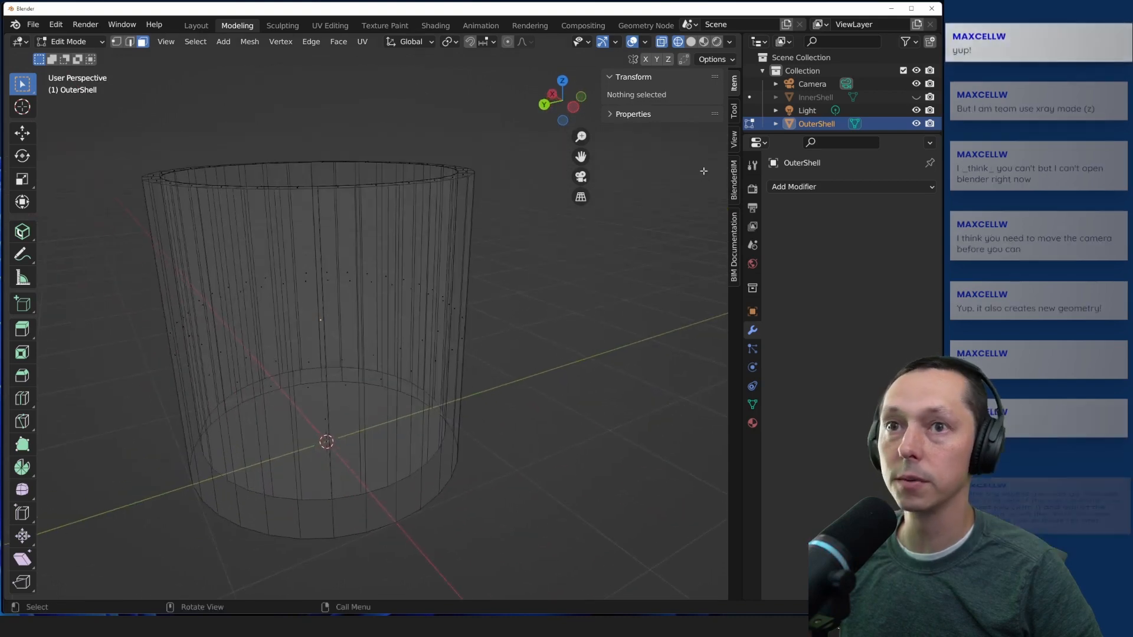
# Step: Open OuterShell's object name for editing
pyautogui.doubleClick(826, 126)
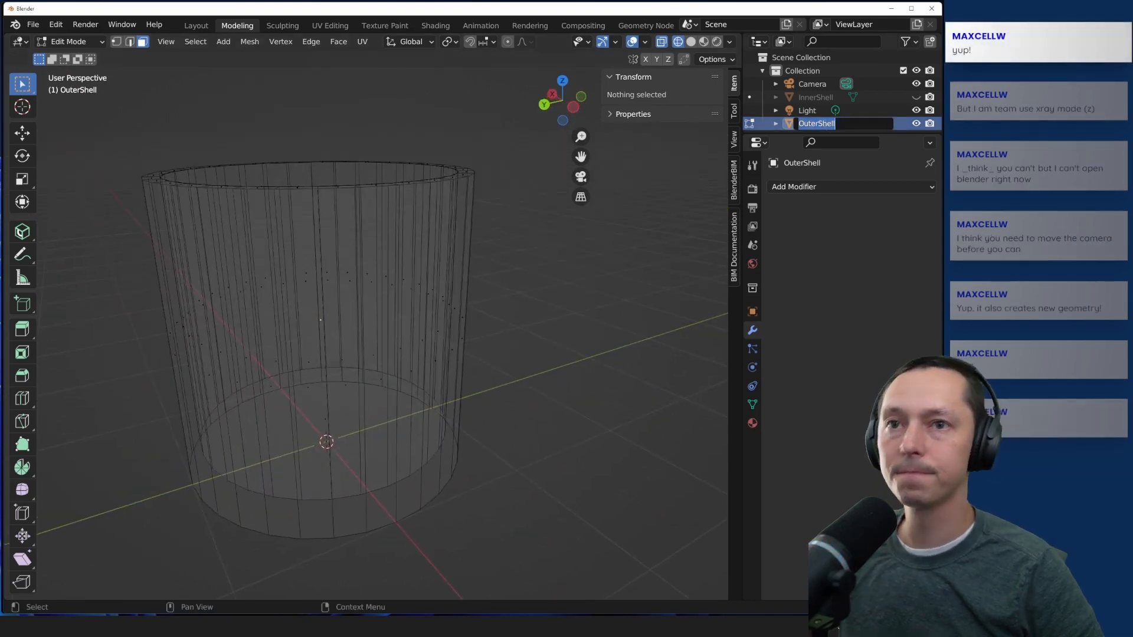
# Step: Rename the OuterShell object as Cup and delete the hidden InnerShell object from the scene
pyautogui.write('Cup')
pyautogui.press('Return')
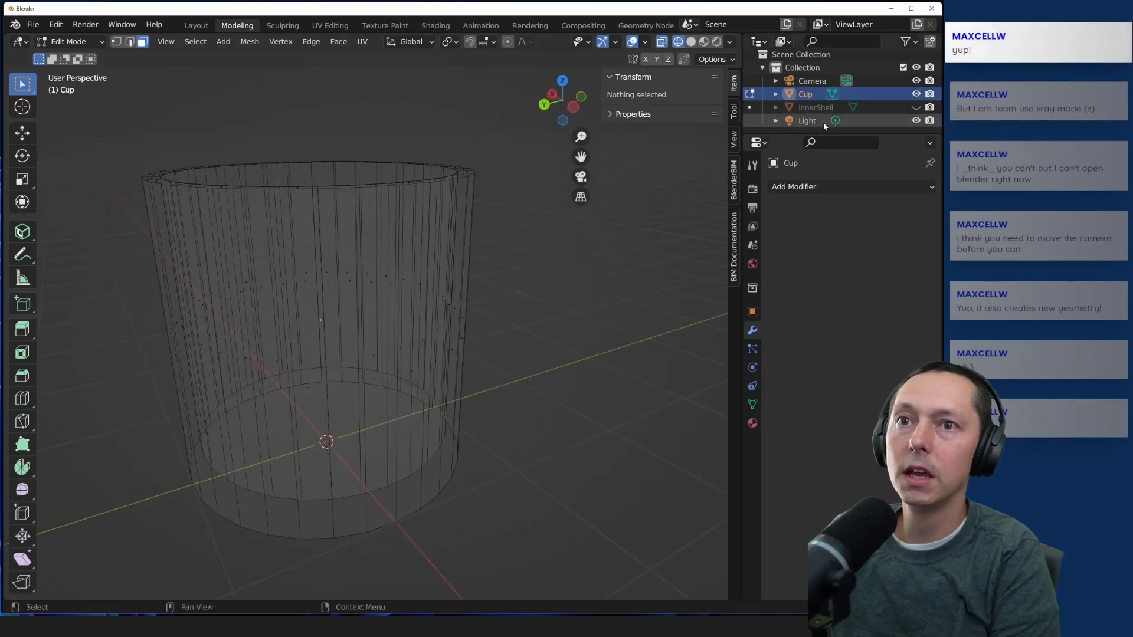
pyautogui.click(794, 101)
pyautogui.rightClick(796, 104)
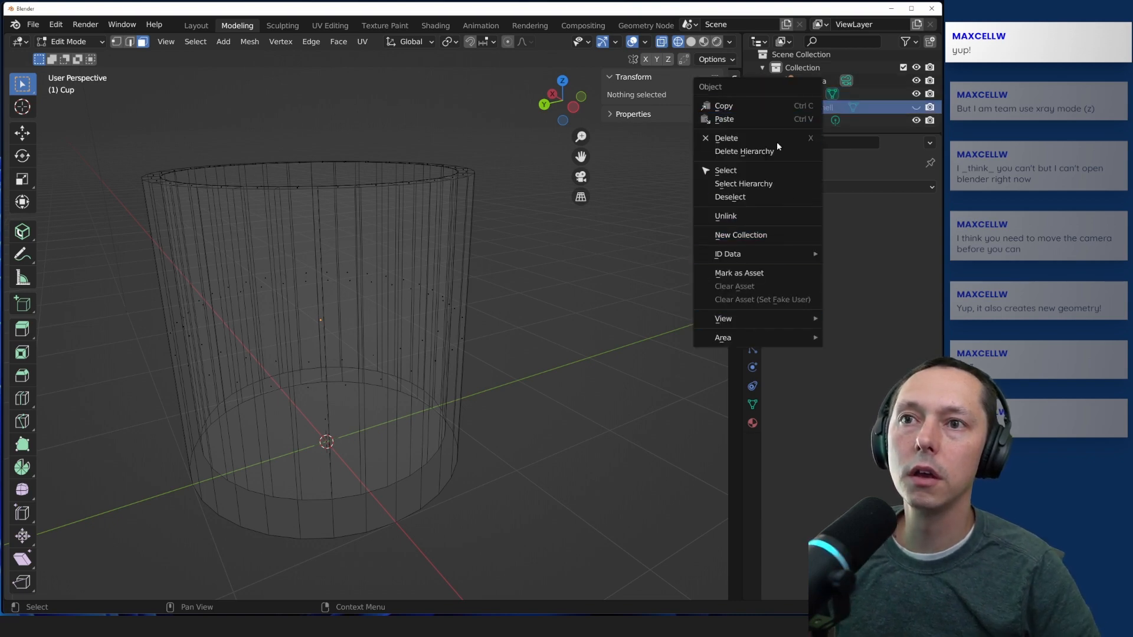
pyautogui.click(753, 138)
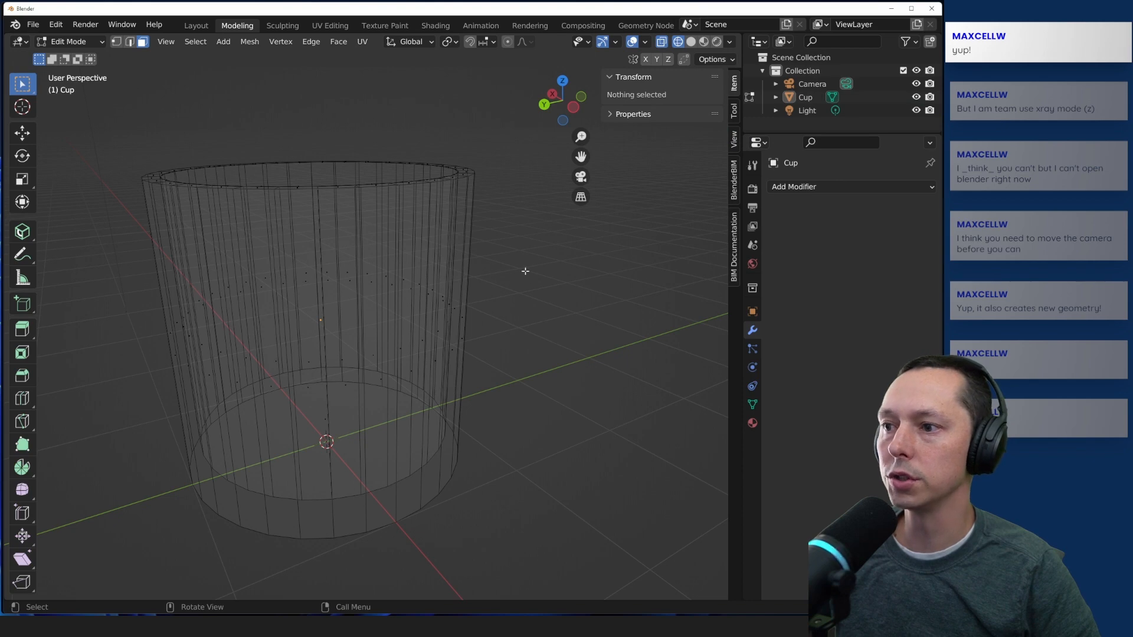
# Step: Display the cup in solid shading and set the mesh selection mode to vertices
pyautogui.click(690, 41)
pyautogui.moveTo(534, 236)
pyautogui.mouseDown(button='middle')
pyautogui.moveTo(511, 339)
pyautogui.moveTo(527, 332)
pyautogui.mouseUp(button='middle')
pyautogui.moveTo(501, 281); pyautogui.dragTo(161, 95, button='middle')
pyautogui.press('1')
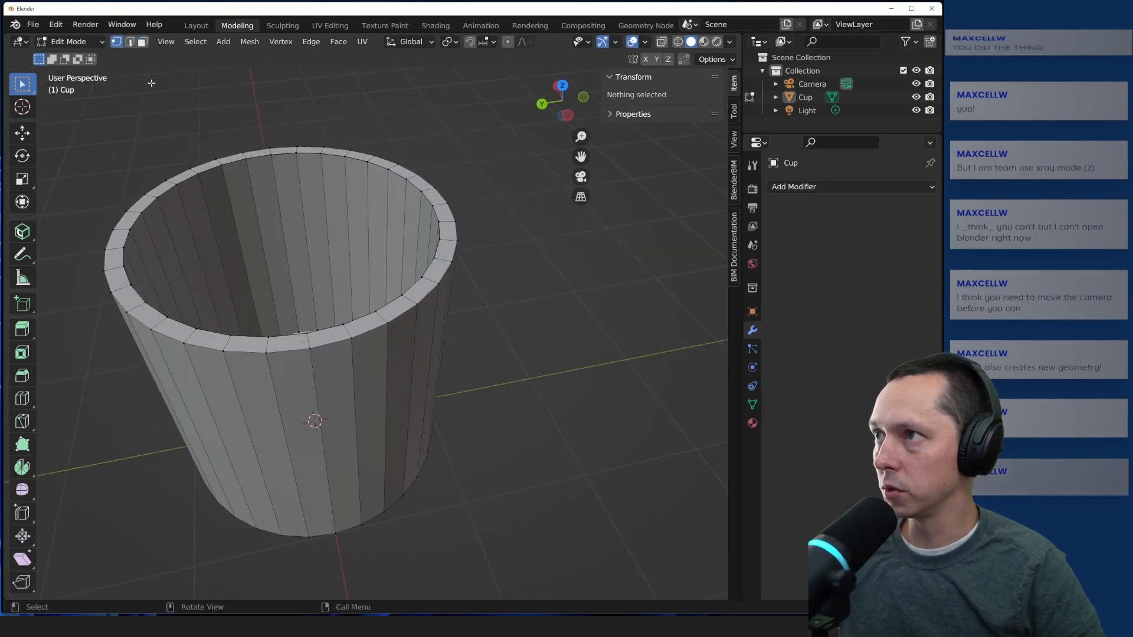
pyautogui.press('shift')
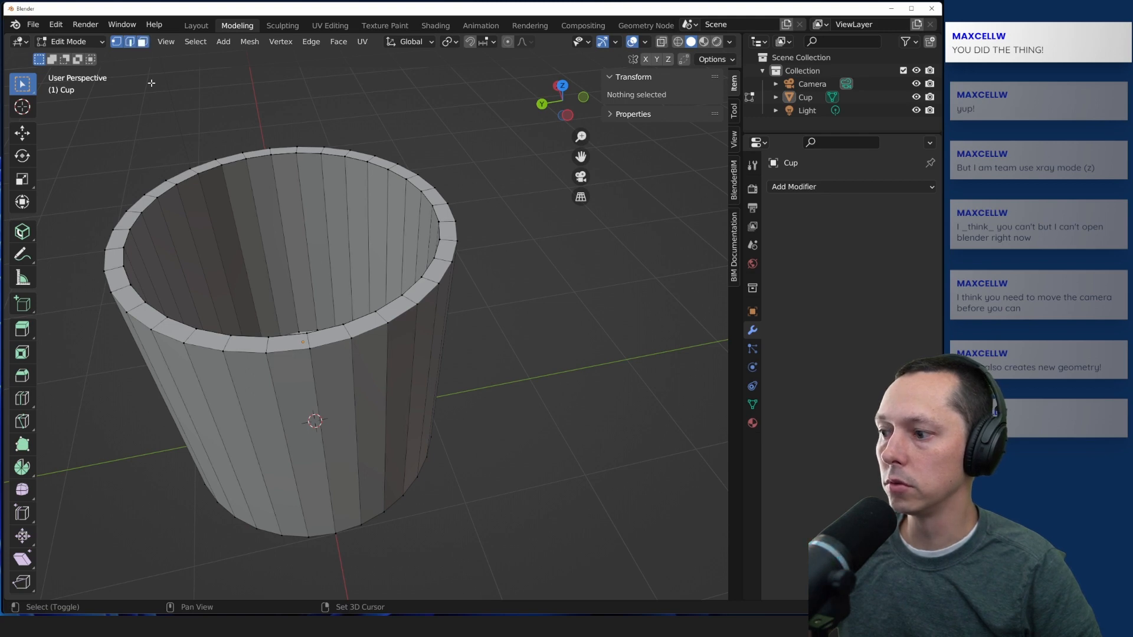
pyautogui.press('shift')
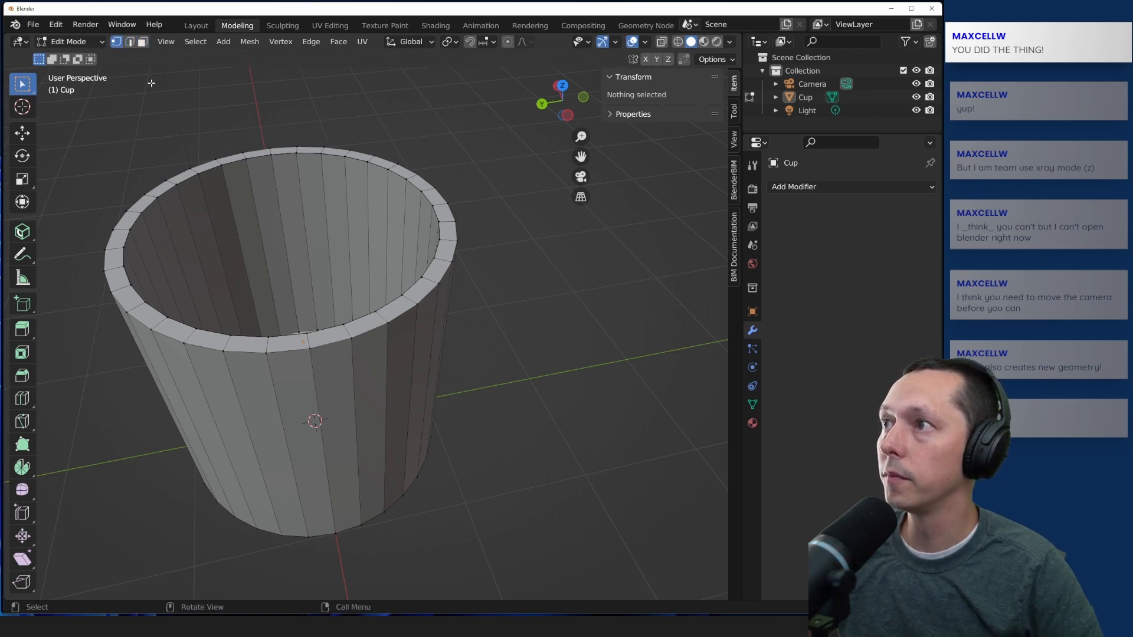
pyautogui.moveTo(507, 389); pyautogui.dragTo(409, 362, button='middle')
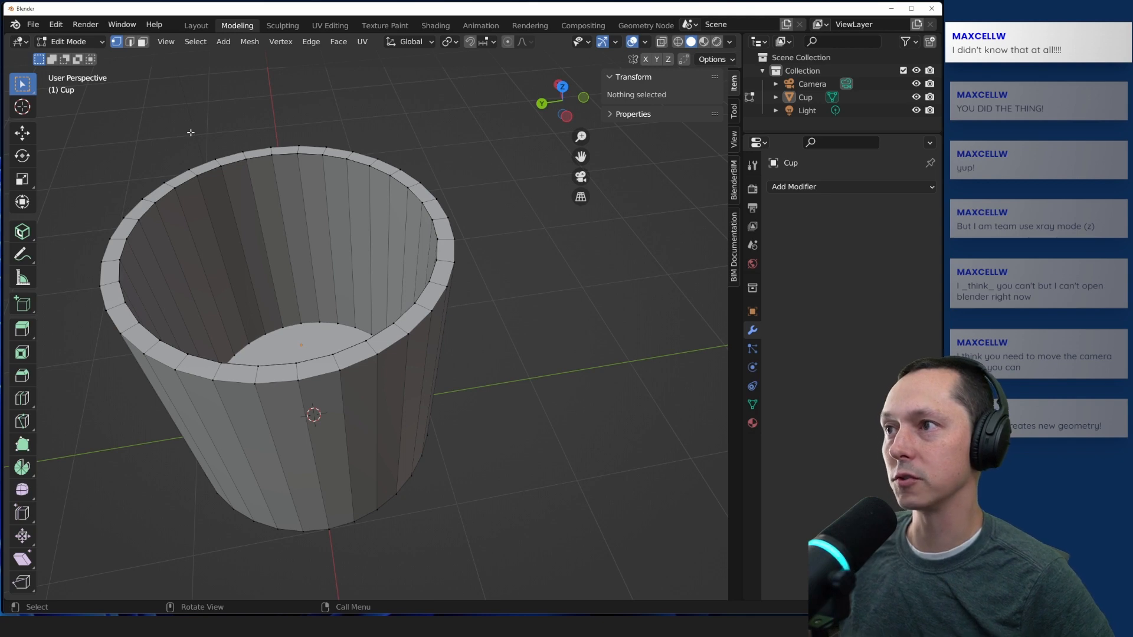
pyautogui.moveTo(147, 173); pyautogui.dragTo(163, 191, button='middle')
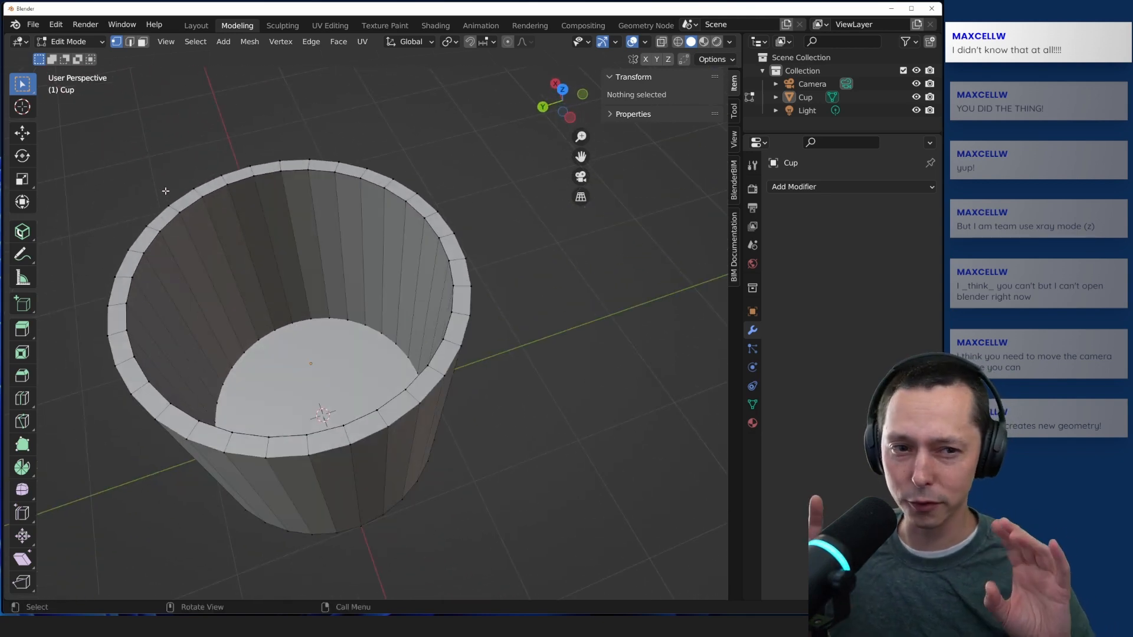
pyautogui.moveTo(130, 203); pyautogui.dragTo(120, 89, button='middle')
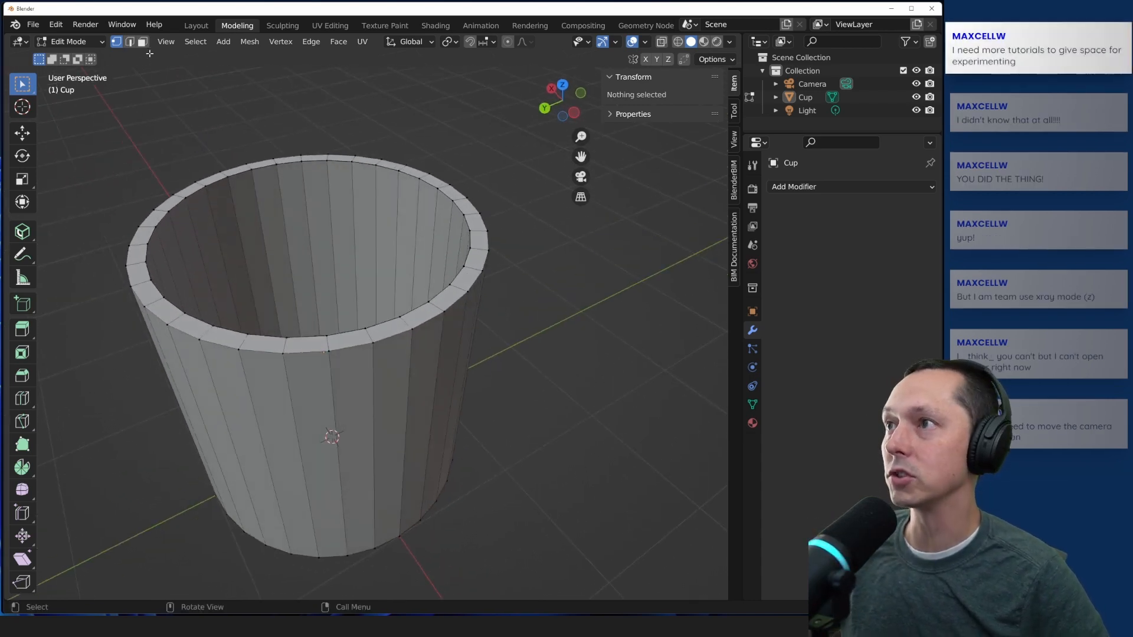
pyautogui.click(224, 43)
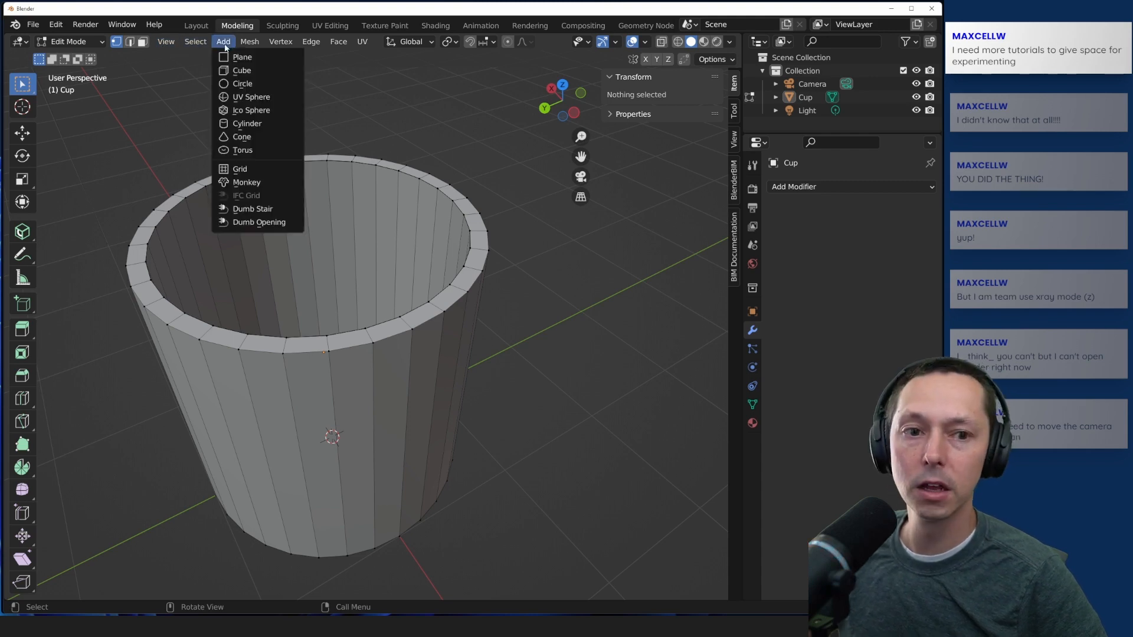
pyautogui.moveTo(144, 165); pyautogui.dragTo(148, 100, button='middle')
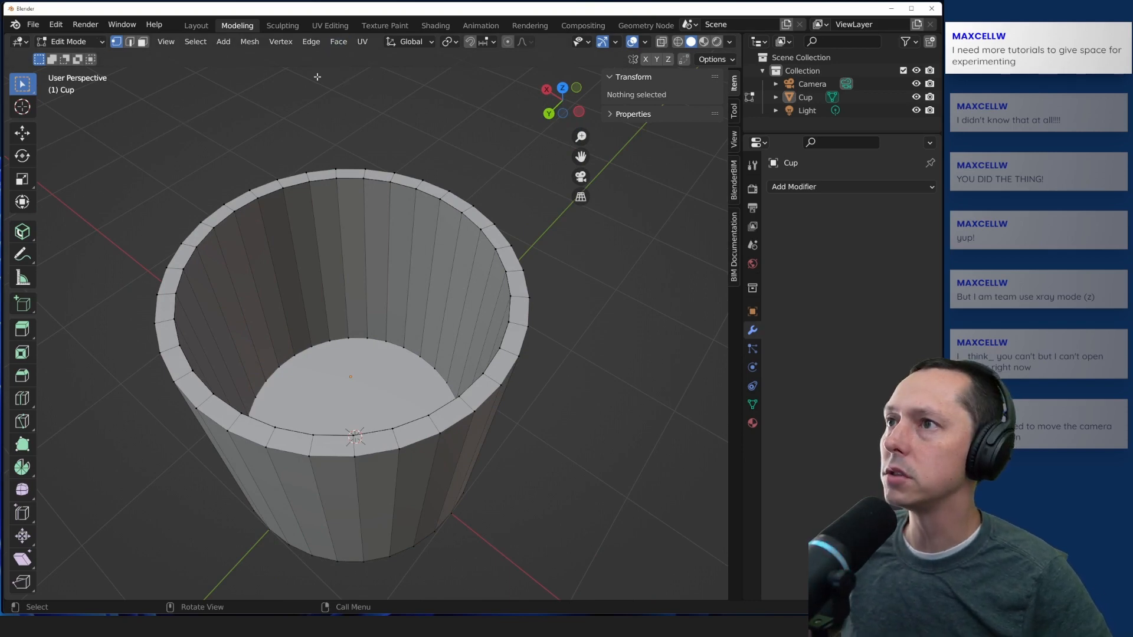
pyautogui.moveTo(175, 375); pyautogui.dragTo(263, 378, button='middle')
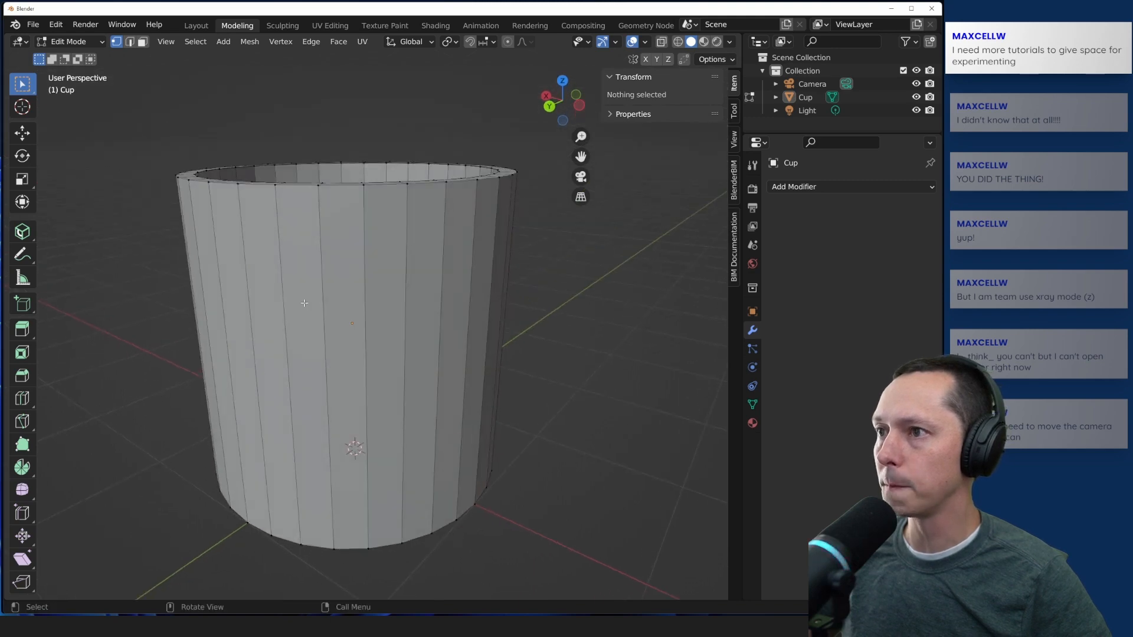
# Step: Select one outer wall face of the cup in face selection mode and look through the available face operations
pyautogui.press('3')
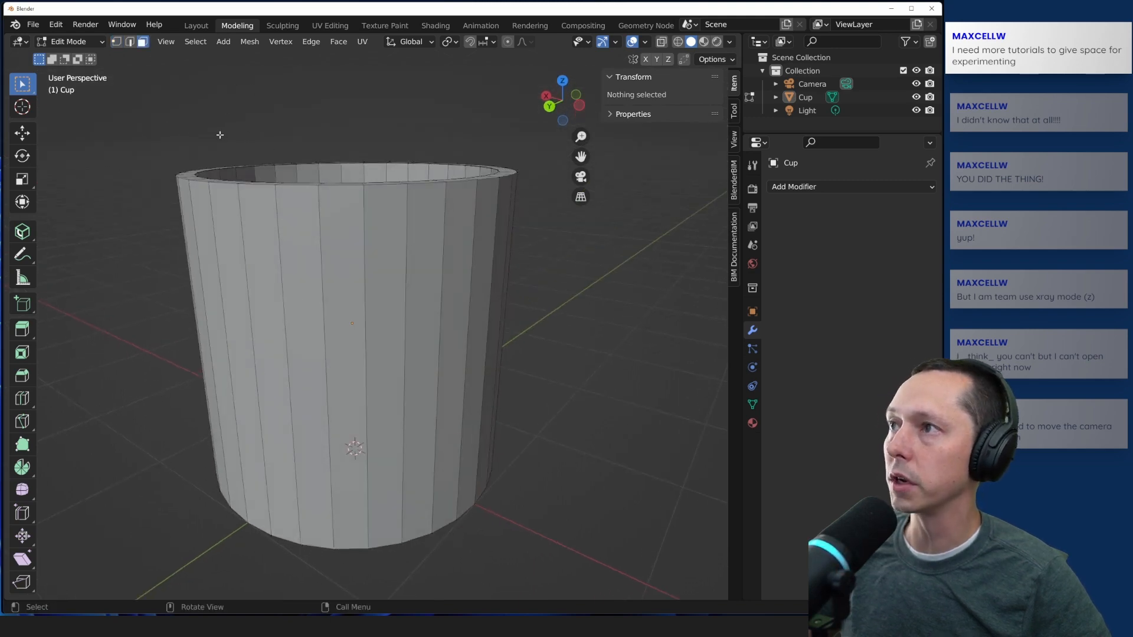
pyautogui.click(301, 330)
pyautogui.moveTo(302, 115); pyautogui.dragTo(277, 159, button='middle')
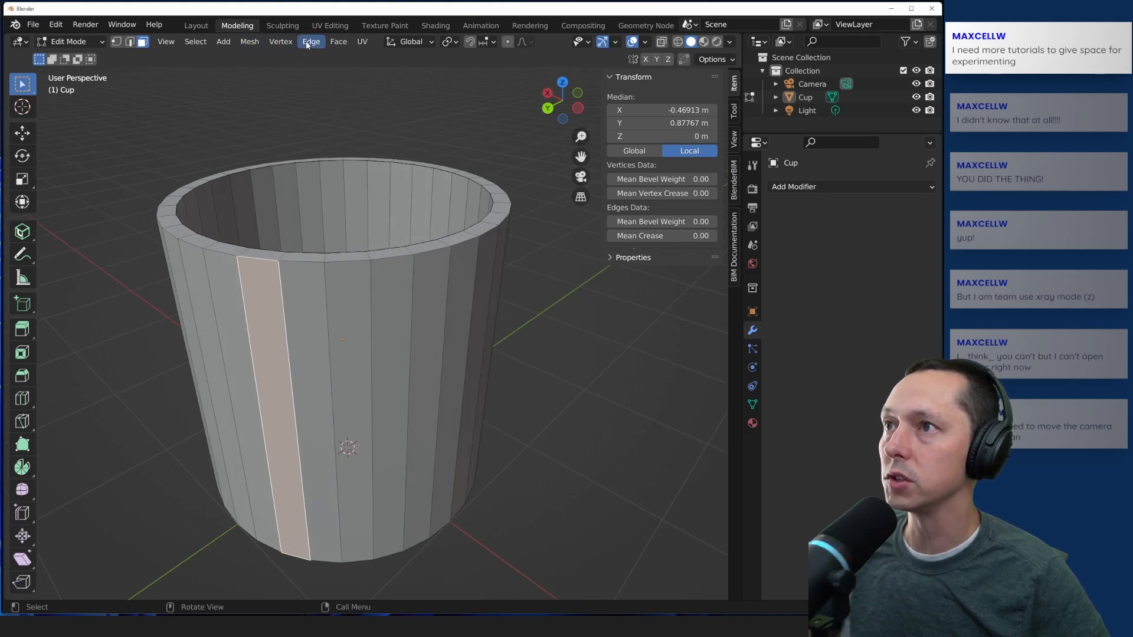
pyautogui.click(341, 43)
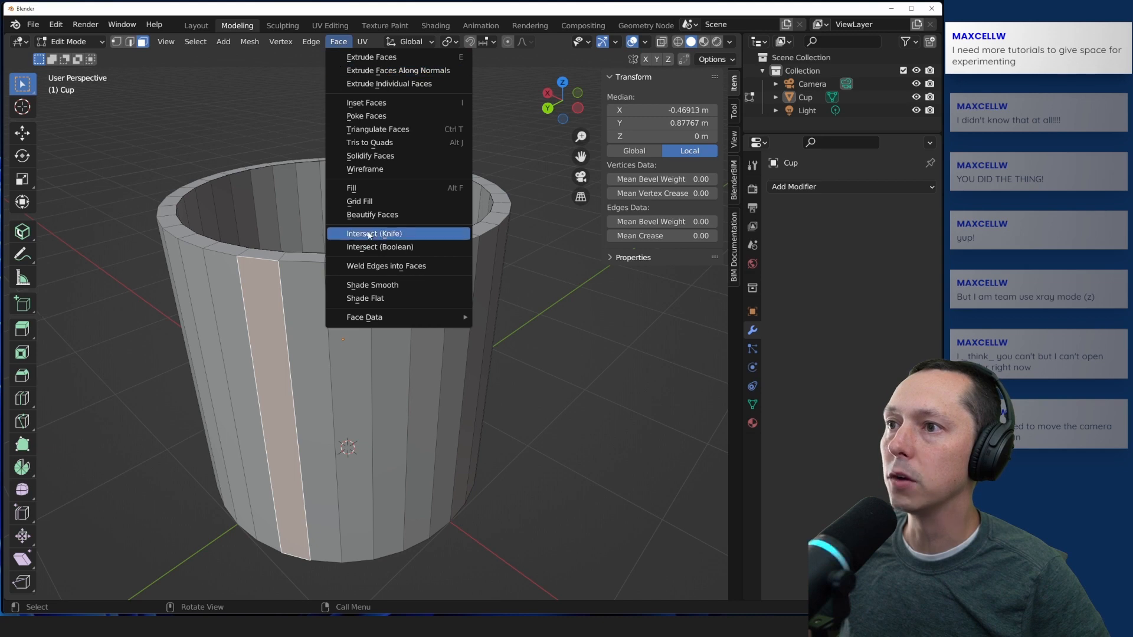
pyautogui.click(190, 133)
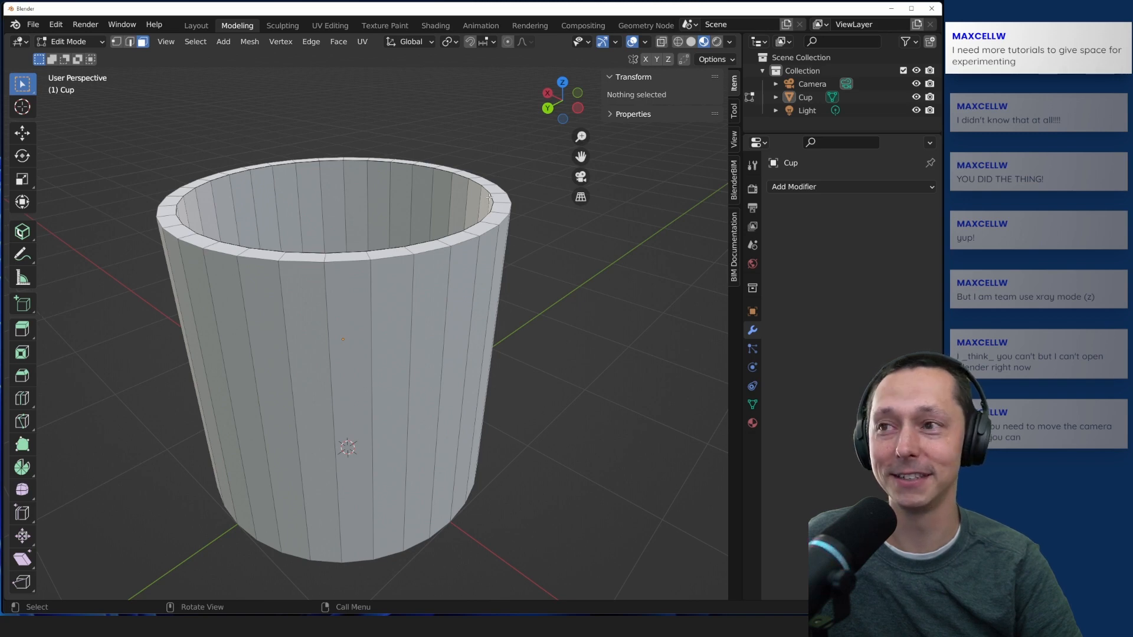
# Step: Preview the cup in wireframe and rendered shading, and return the viewport to solid shading
pyautogui.moveTo(559, 331); pyautogui.dragTo(558, 363, button='middle')
pyautogui.hotkey('shift', 'z')
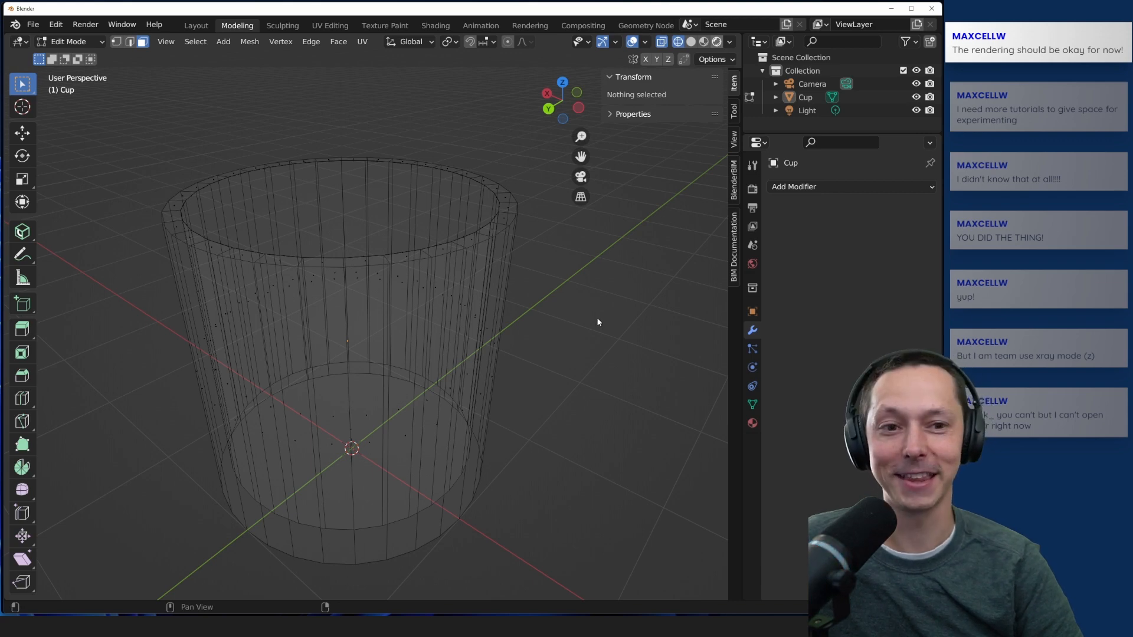
pyautogui.hotkey('shift', 'z')
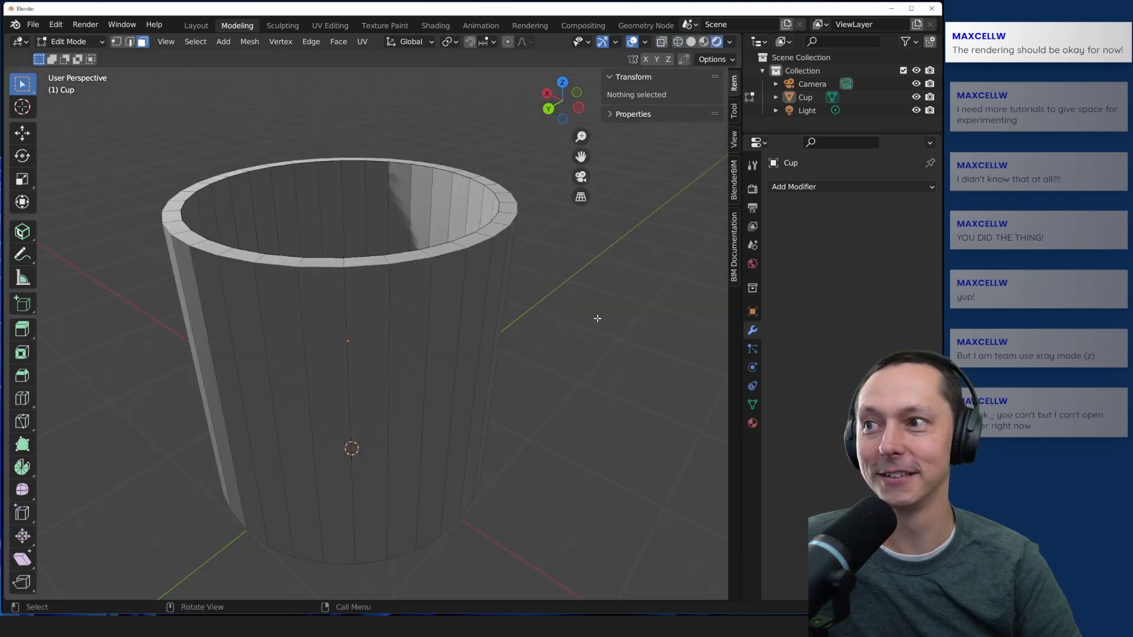
pyautogui.moveTo(568, 330)
pyautogui.mouseDown(button='middle')
pyautogui.moveTo(497, 362)
pyautogui.moveTo(480, 384)
pyautogui.moveTo(568, 324)
pyautogui.moveTo(620, 309)
pyautogui.moveTo(559, 335)
pyautogui.moveTo(536, 317)
pyautogui.moveTo(559, 298)
pyautogui.moveTo(603, 306)
pyautogui.moveTo(577, 331)
pyautogui.mouseUp(button='middle')
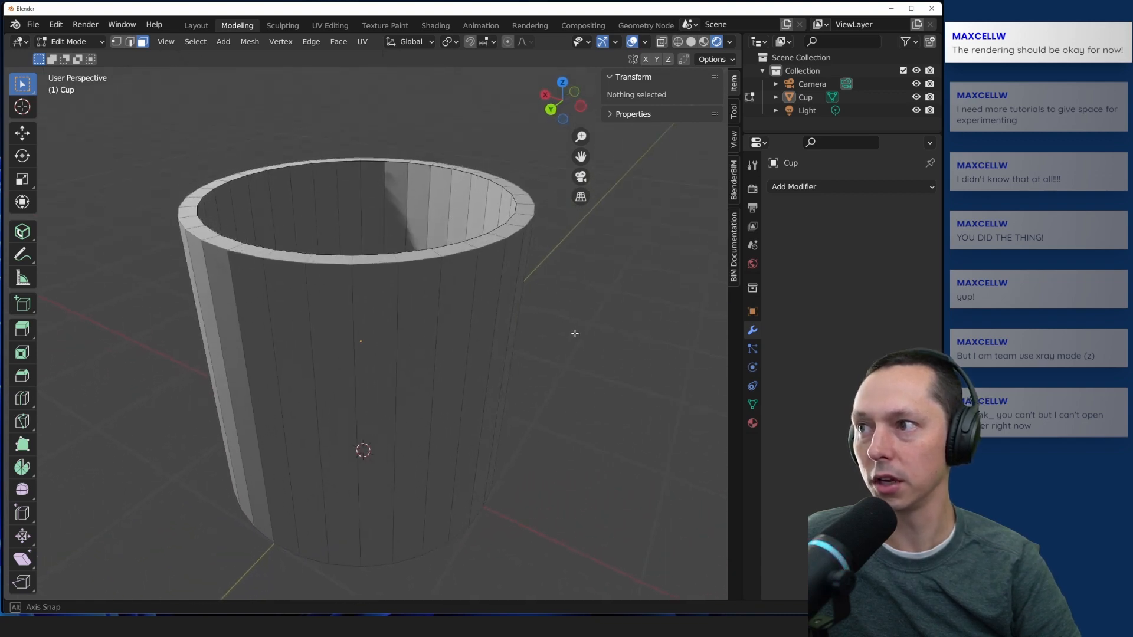
pyautogui.click(691, 41)
pyautogui.hotkey('alt', 'z')
pyautogui.moveTo(600, 271); pyautogui.dragTo(566, 304, button='middle')
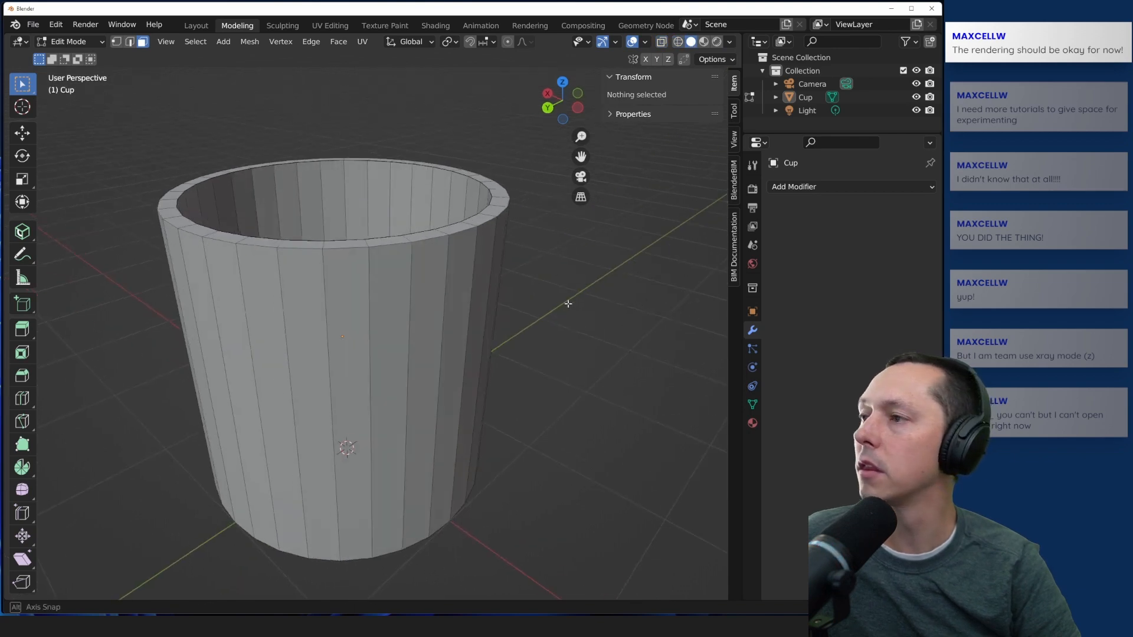
# Step: Set the cup's selection mode back to vertices and switch from Edit Mode to Object Mode
pyautogui.click(81, 42)
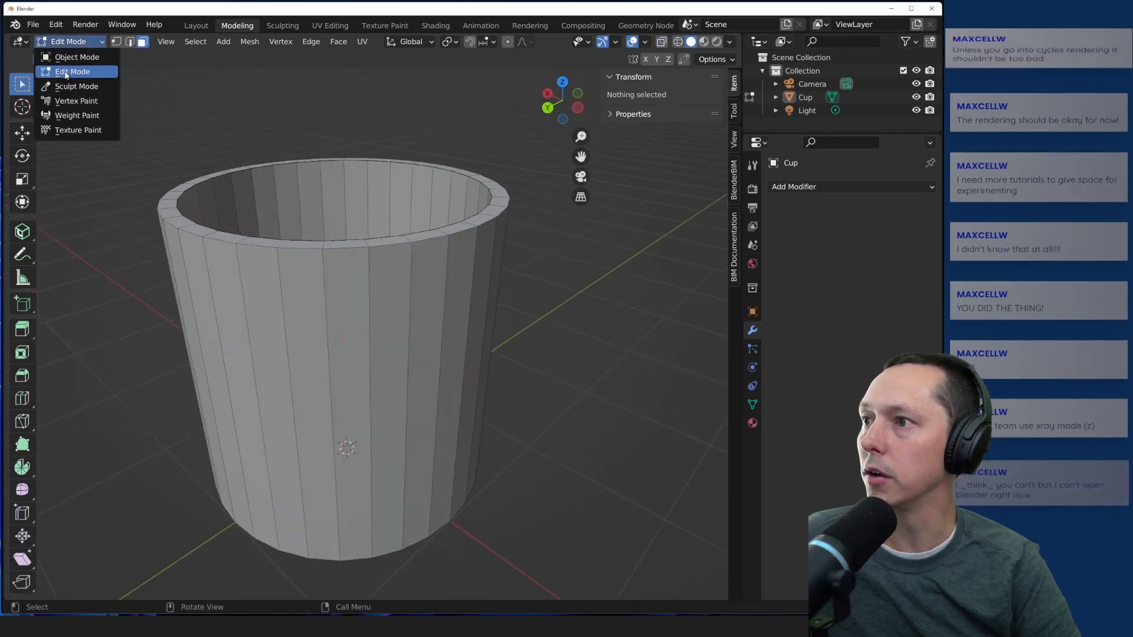
pyautogui.click(67, 76)
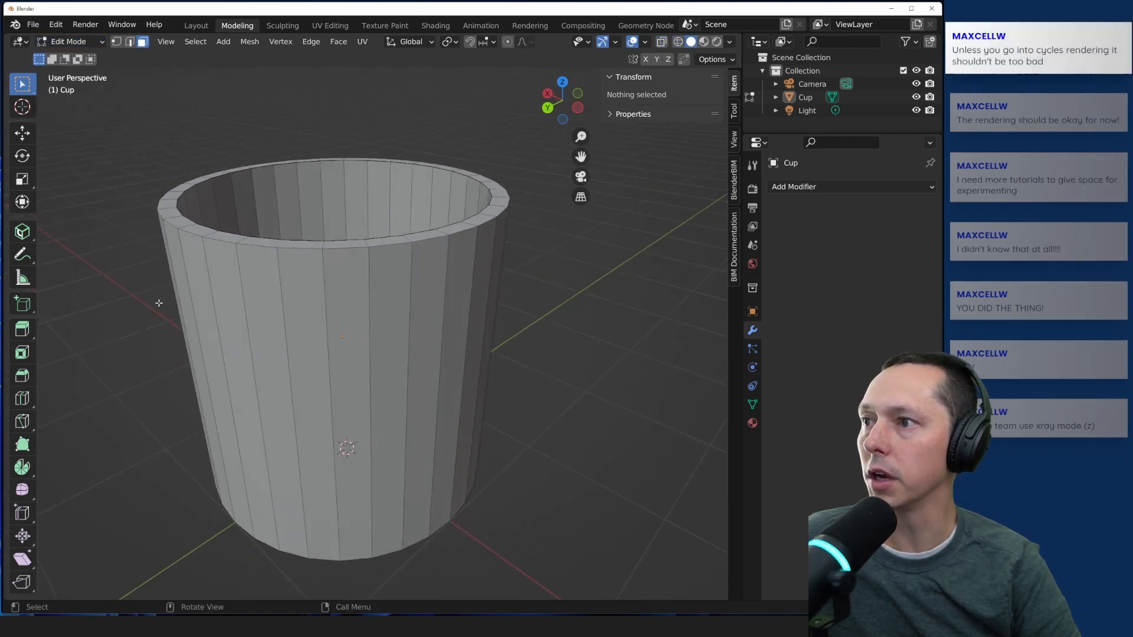
pyautogui.click(192, 278)
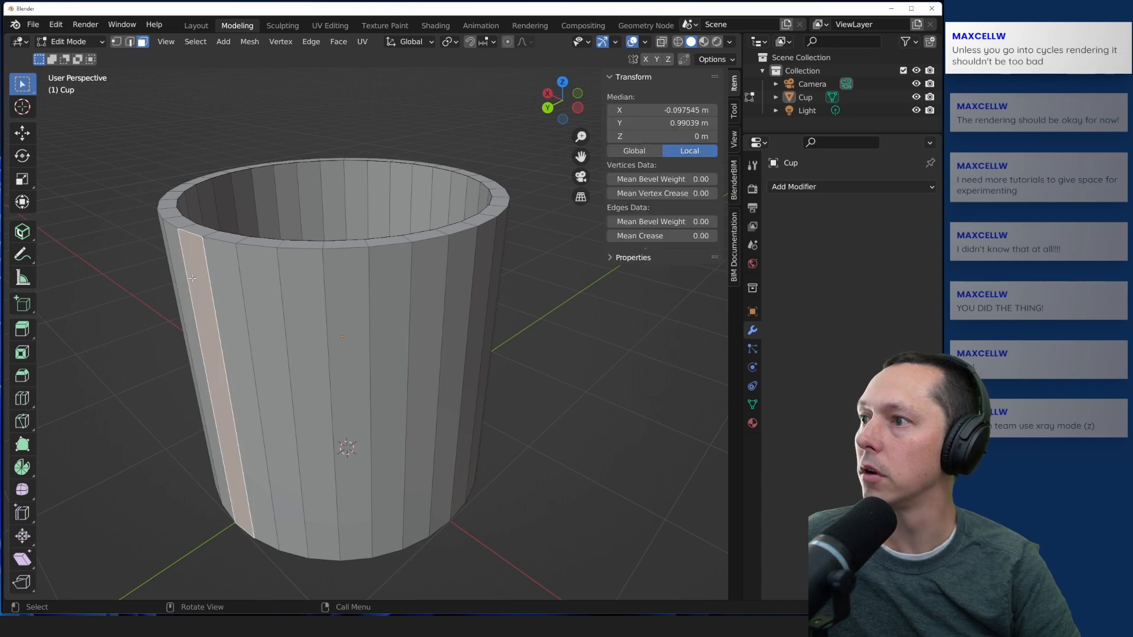
pyautogui.click(121, 100)
pyautogui.click(116, 41)
pyautogui.click(83, 42)
pyautogui.click(68, 45)
# Step: View the cup in rendered shading and examine the workspace settings, render settings and available render engines
pyautogui.moveTo(172, 243); pyautogui.dragTo(197, 280, button='middle')
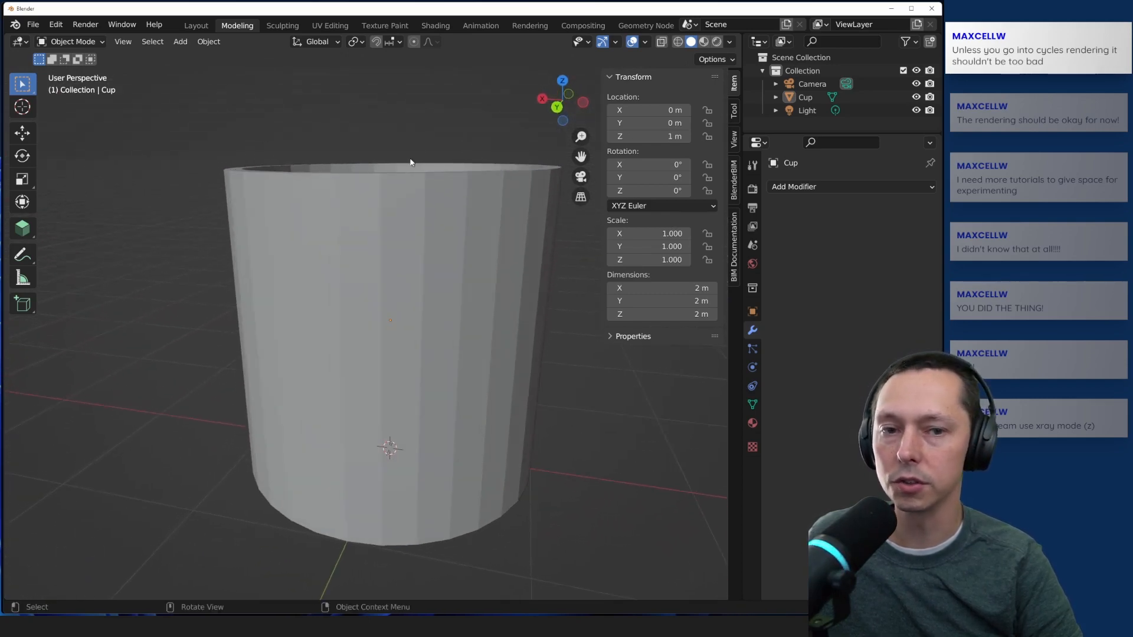
pyautogui.click(717, 41)
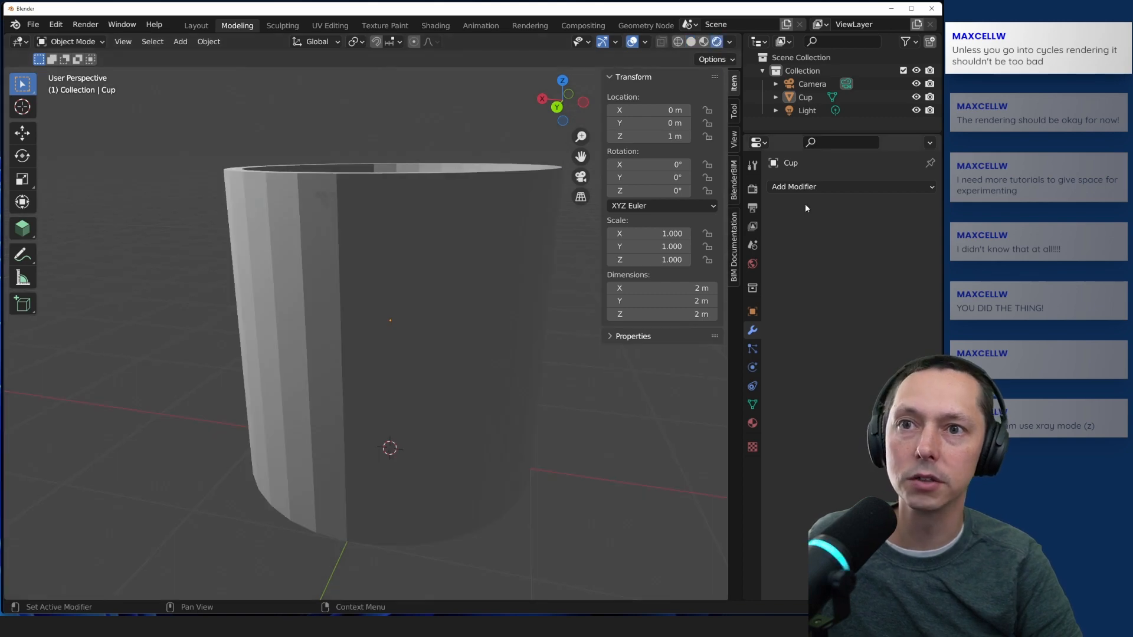
pyautogui.click(752, 165)
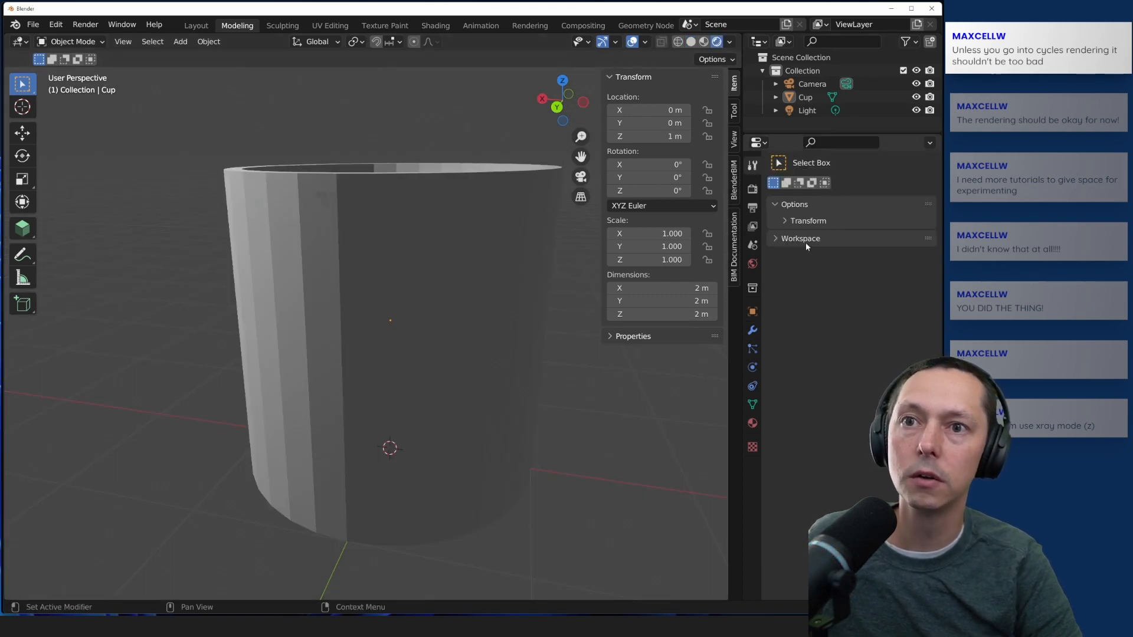
pyautogui.click(783, 220)
pyautogui.click(786, 219)
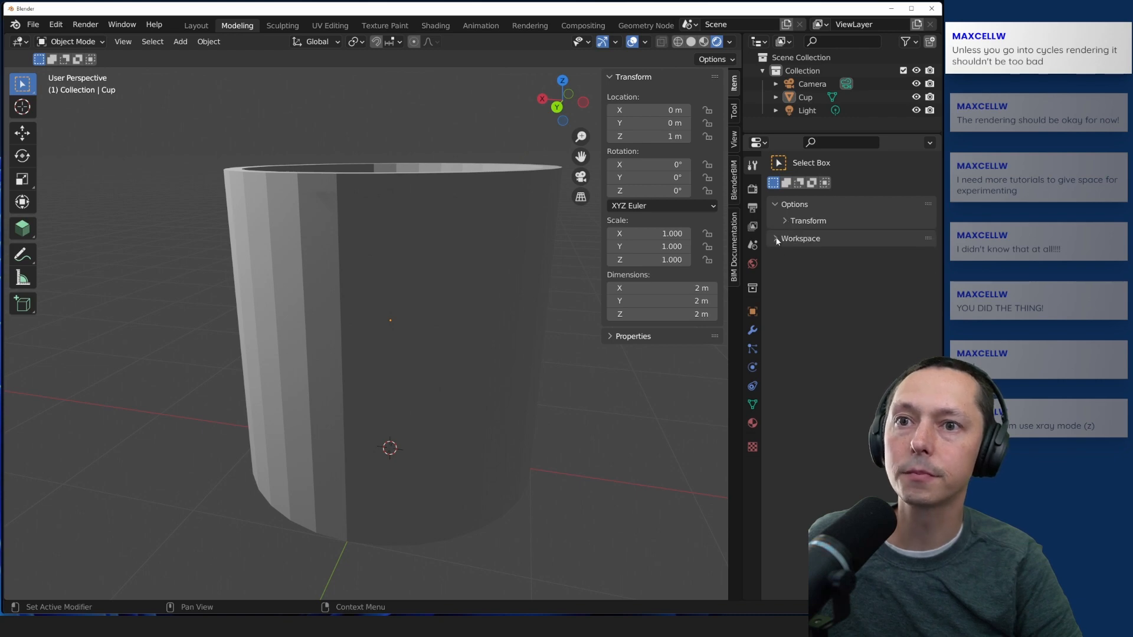
pyautogui.click(776, 239)
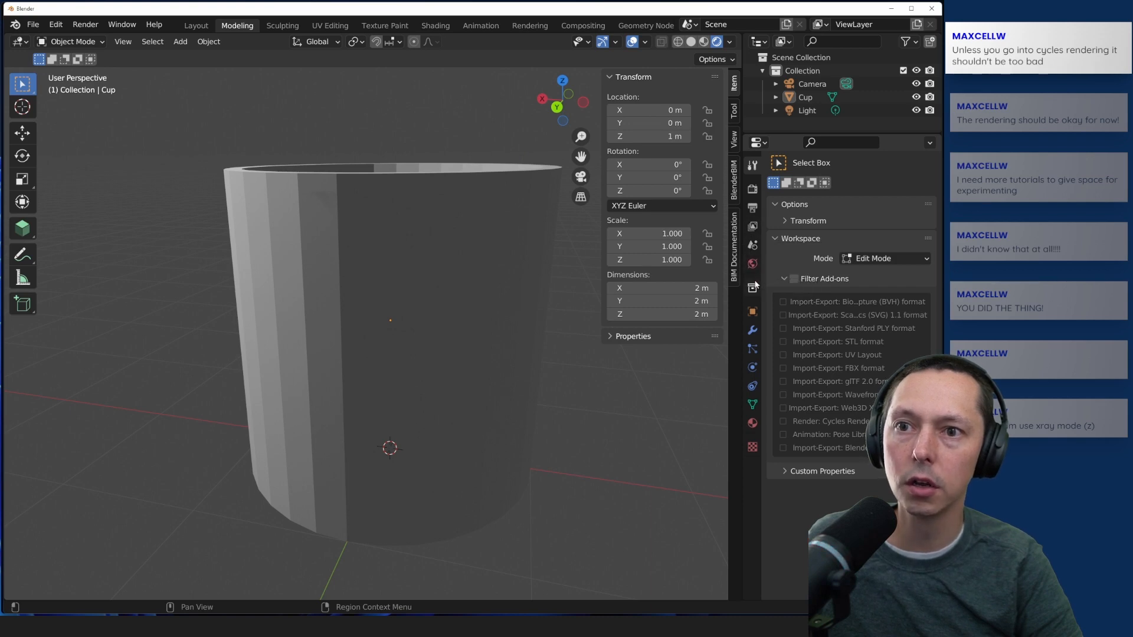
pyautogui.click(753, 193)
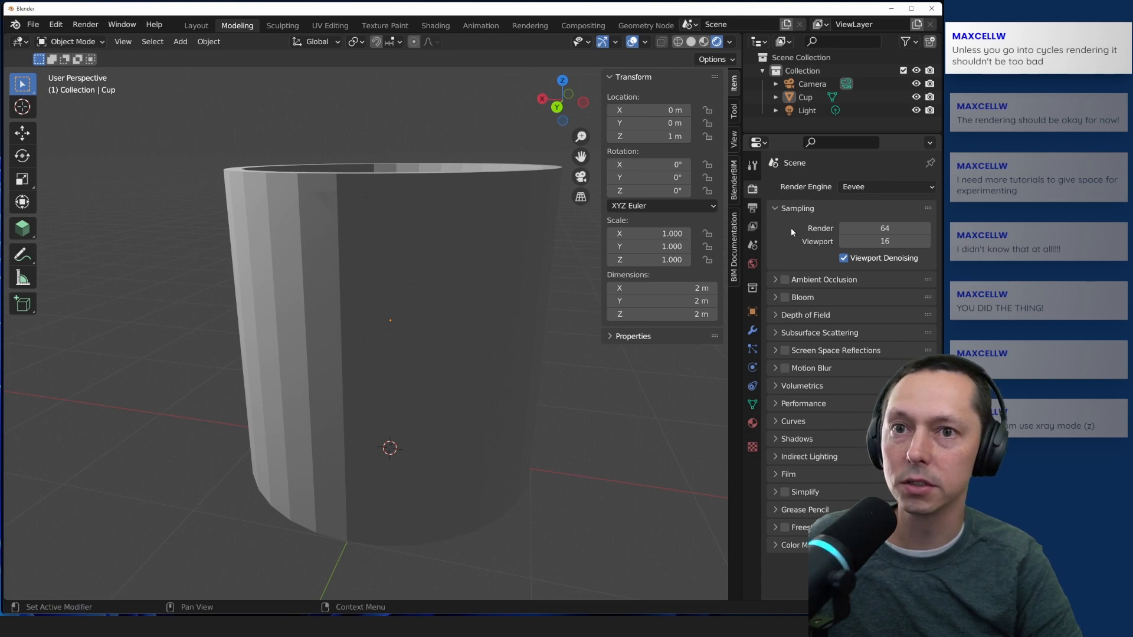
pyautogui.click(855, 194)
pyautogui.click(860, 185)
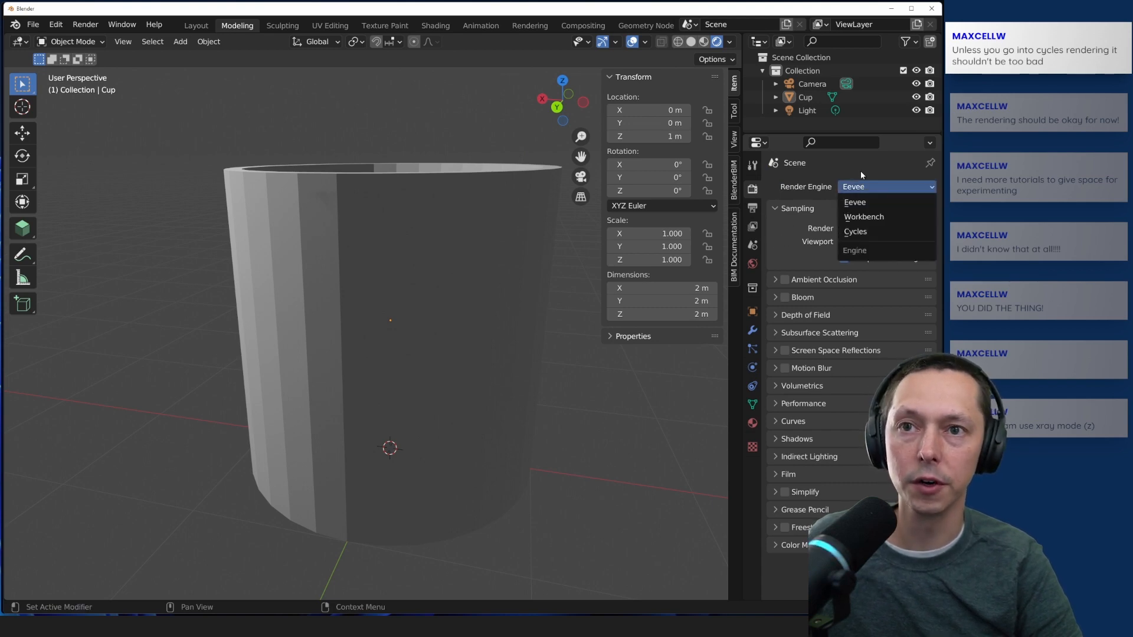
pyautogui.click(860, 169)
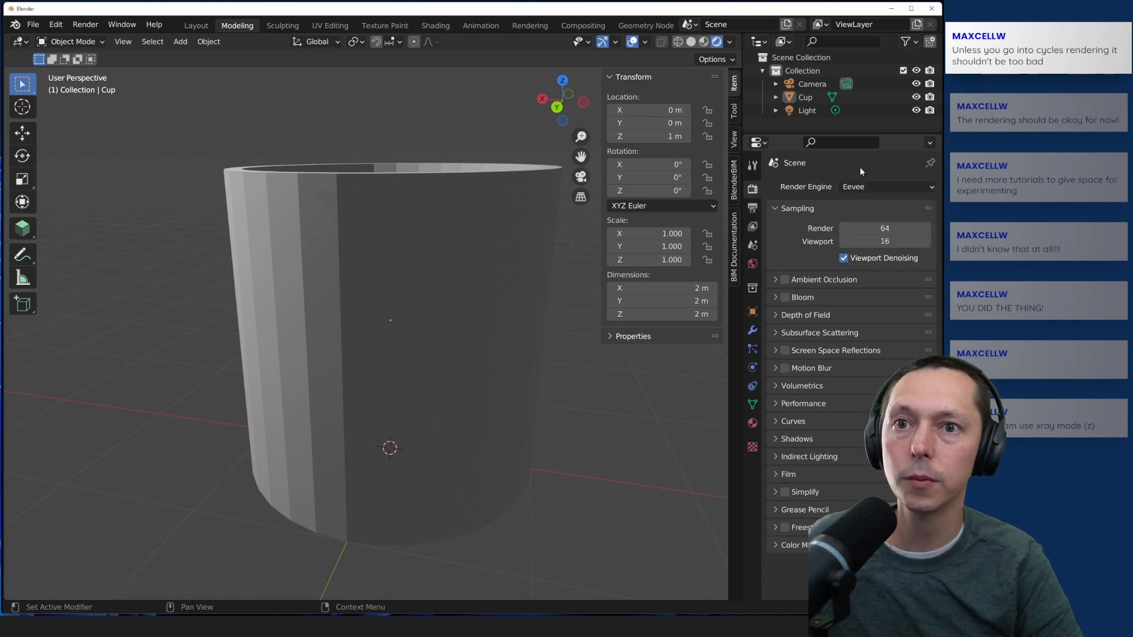
# Step: Return the viewport to solid shading and put the cup back into Edit Mode
pyautogui.click(678, 41)
pyautogui.moveTo(476, 240); pyautogui.dragTo(422, 298, button='middle')
pyautogui.click(691, 41)
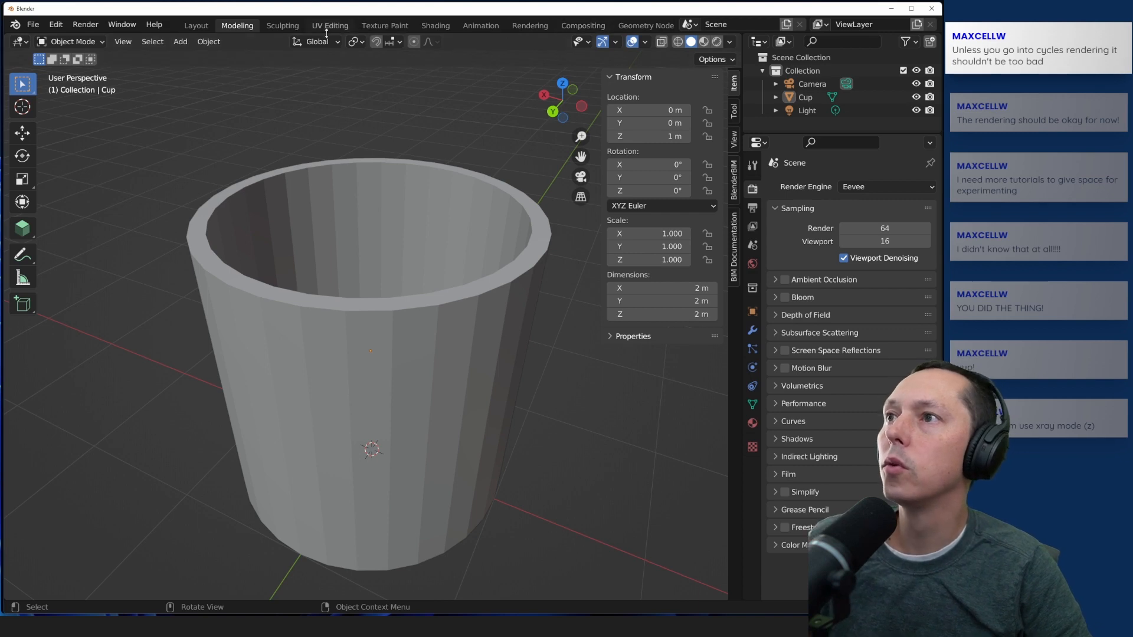
pyautogui.click(95, 43)
pyautogui.click(95, 42)
pyautogui.press('Tab')
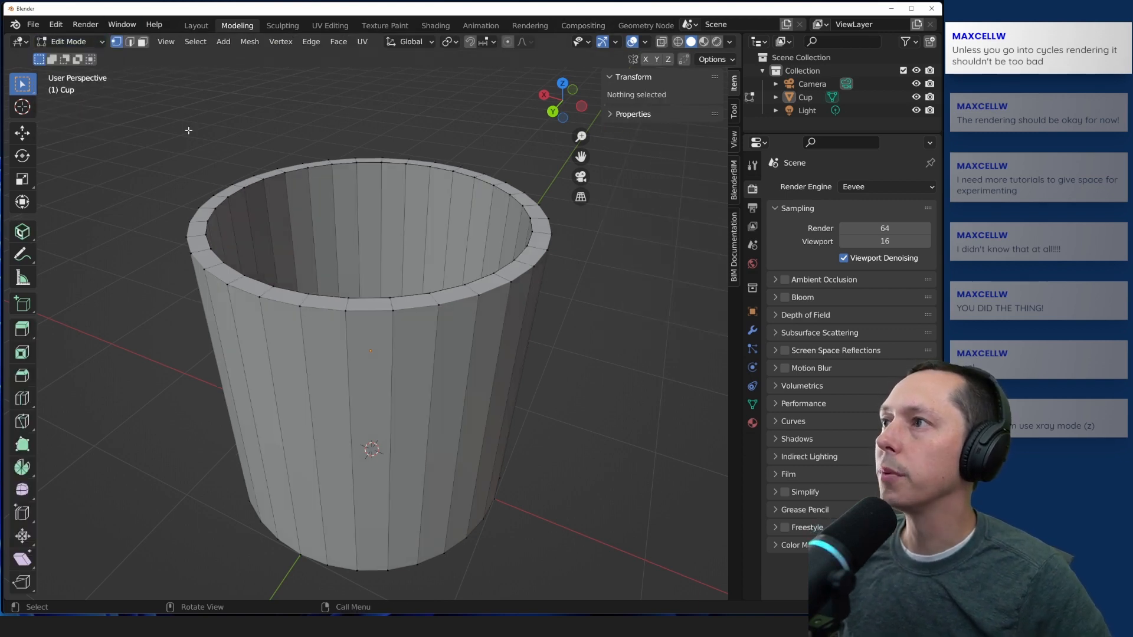
# Step: Try applying Shade Smooth and Shade Flat to the cup with no faces selected
pyautogui.moveTo(290, 116); pyautogui.dragTo(416, 332, button='middle')
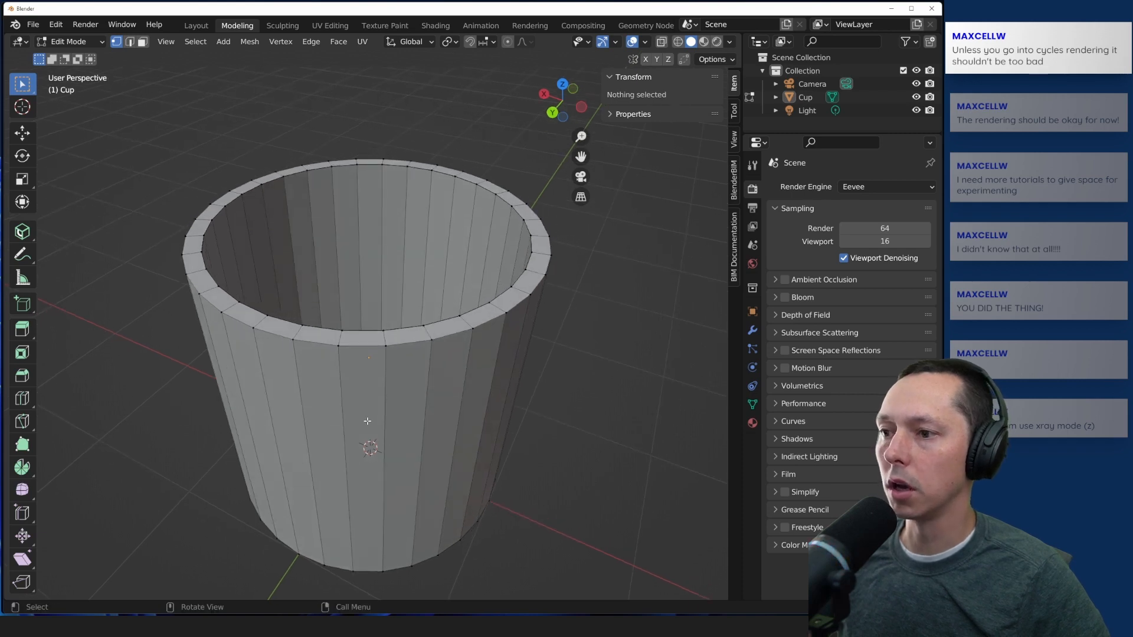
pyautogui.click(338, 42)
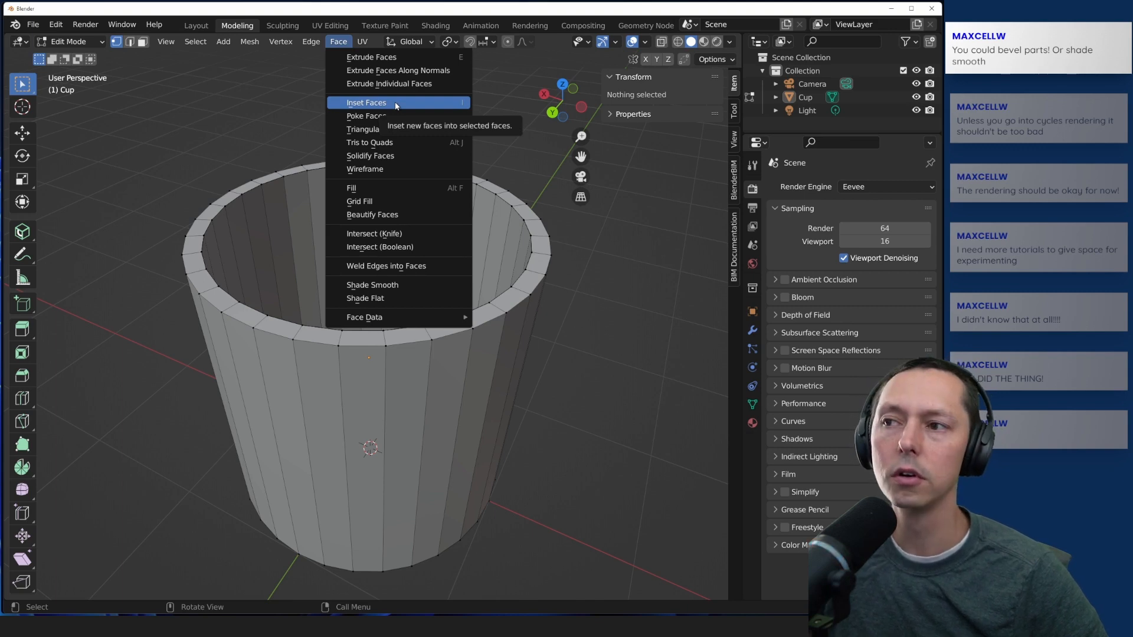
pyautogui.click(387, 286)
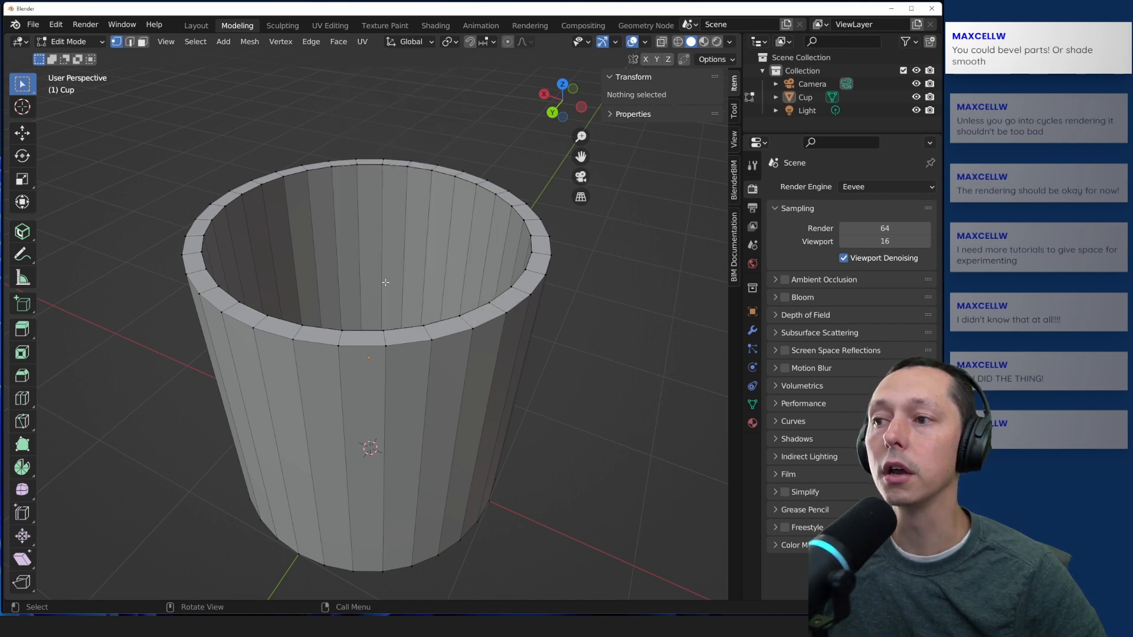
pyautogui.click(345, 45)
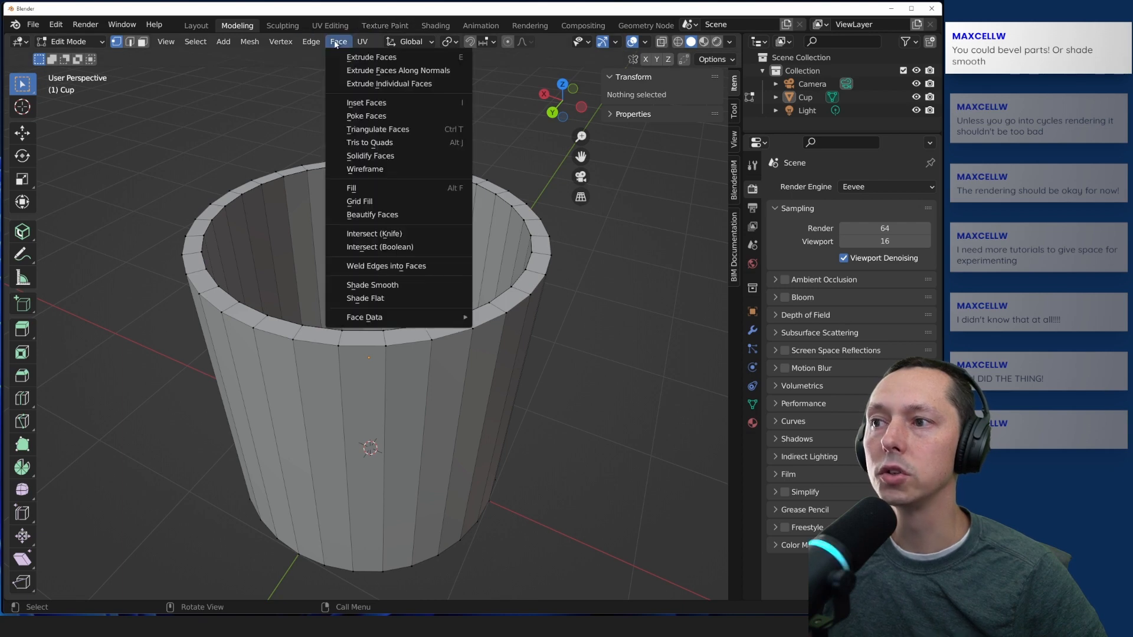
pyautogui.click(382, 298)
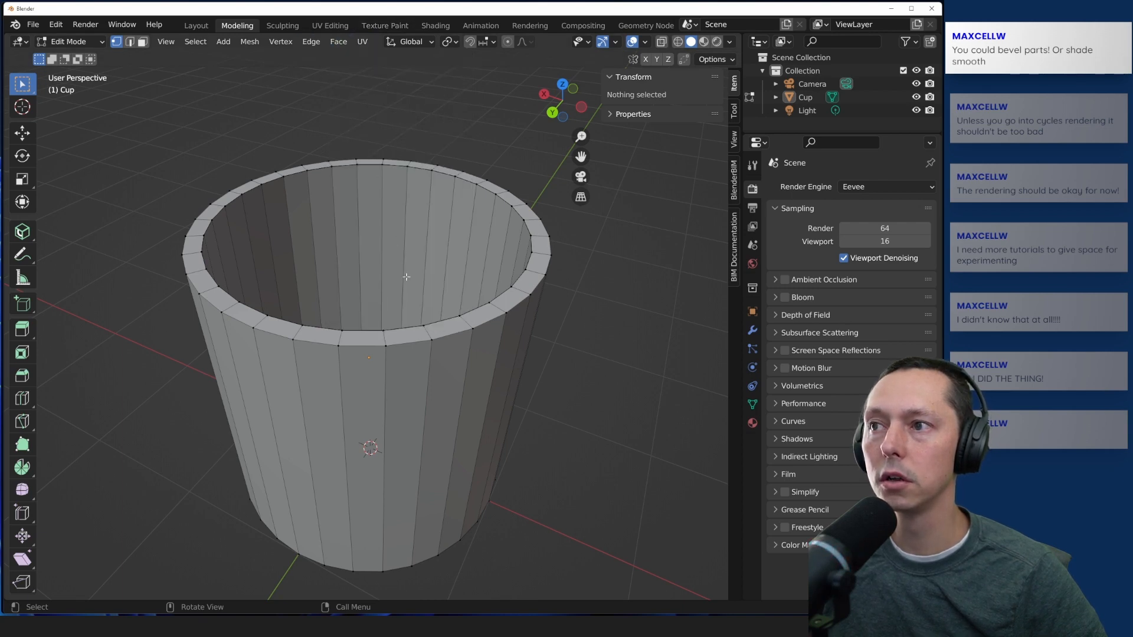
# Step: Switch the cup to face selection and box-select the visible outer side faces
pyautogui.moveTo(217, 435); pyautogui.dragTo(224, 397, button='middle')
pyautogui.moveTo(153, 270); pyautogui.dragTo(545, 404)
pyautogui.press('3')
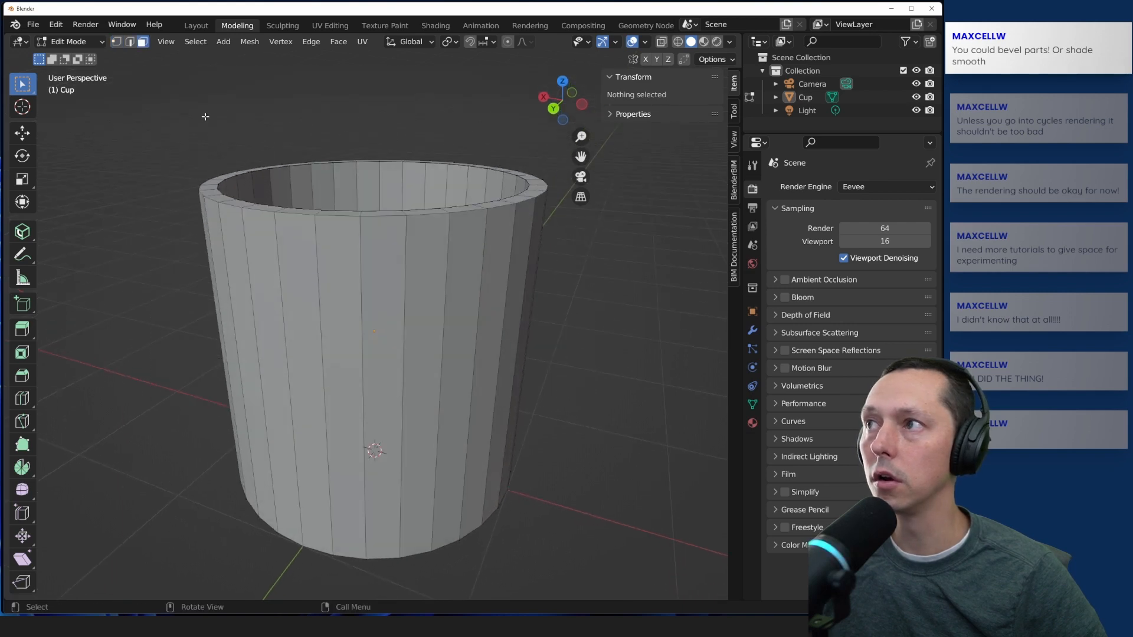
pyautogui.moveTo(108, 266); pyautogui.dragTo(614, 382)
pyautogui.moveTo(614, 382); pyautogui.dragTo(377, 283, button='middle')
# Step: Show the cup in X-ray wireframe and box-select all of its inner and outer wall faces
pyautogui.click(661, 42)
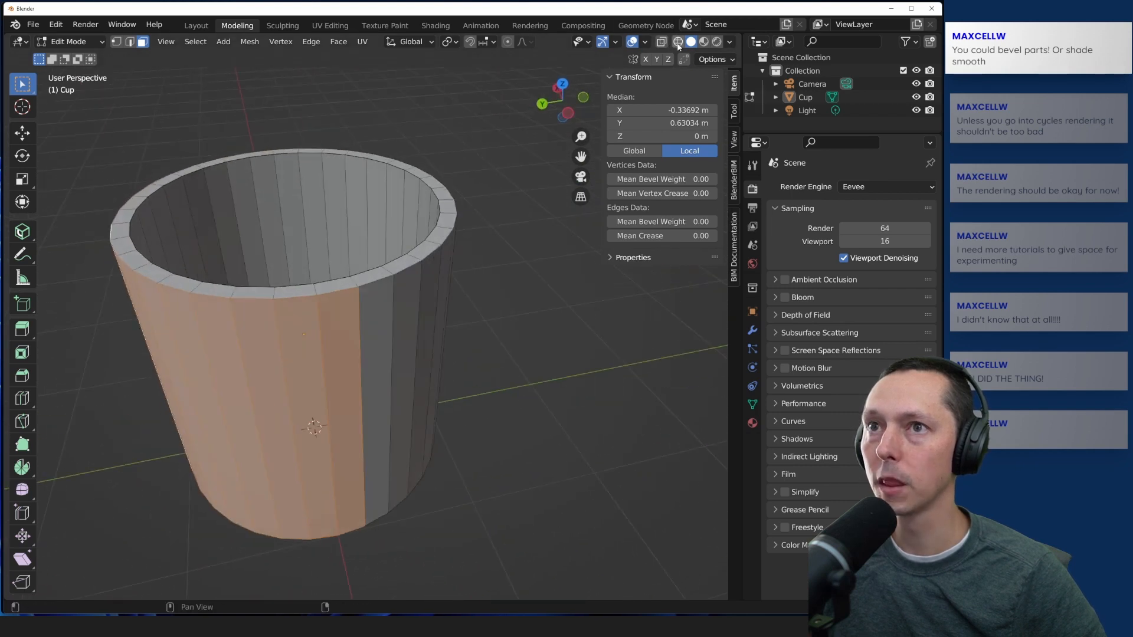
pyautogui.moveTo(525, 282); pyautogui.dragTo(481, 320)
pyautogui.moveTo(515, 315); pyautogui.dragTo(523, 245, button='middle')
pyautogui.moveTo(526, 242); pyautogui.dragTo(116, 324)
pyautogui.moveTo(524, 220); pyautogui.dragTo(530, 305, button='middle')
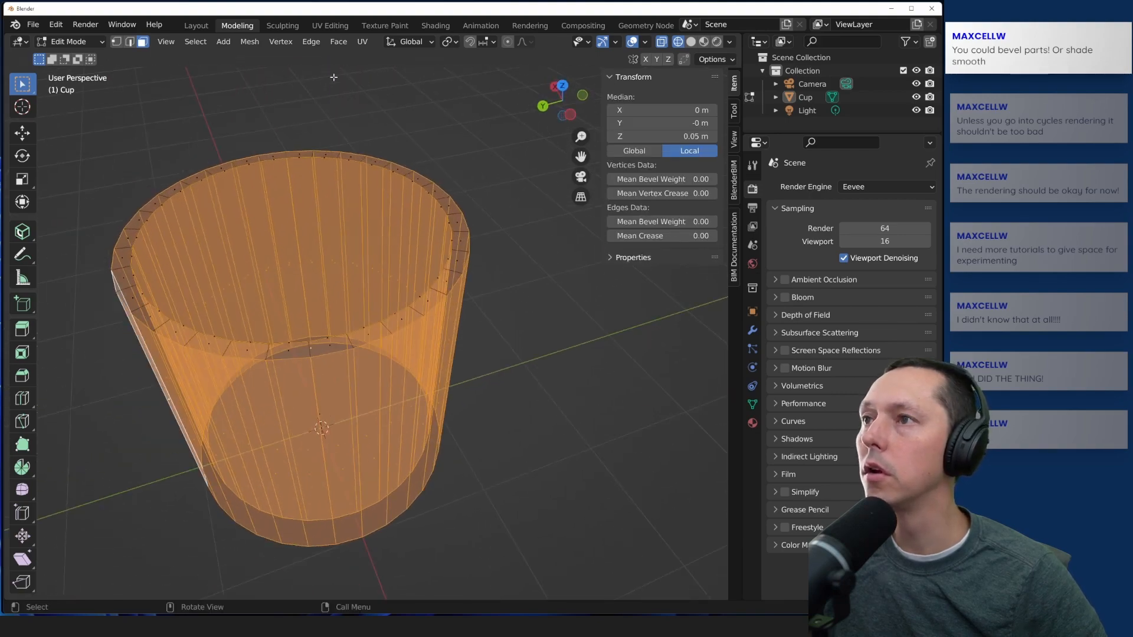
# Step: Return to solid shading, apply Shade Smooth to the selected wall faces and clear the selection
pyautogui.click(345, 42)
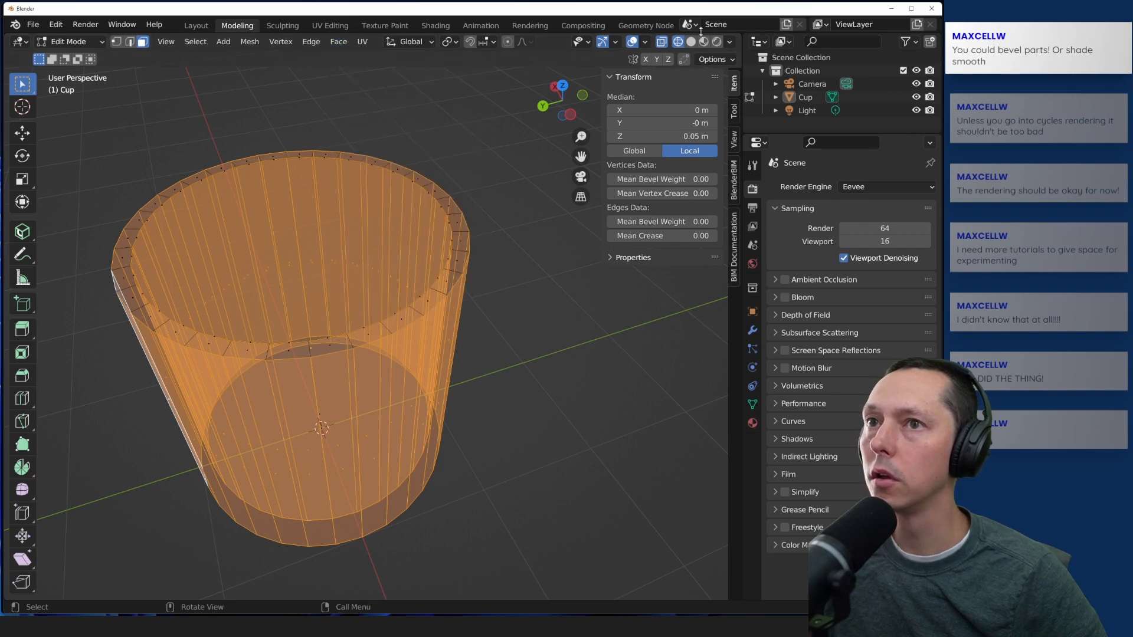
pyautogui.click(692, 42)
pyautogui.click(338, 42)
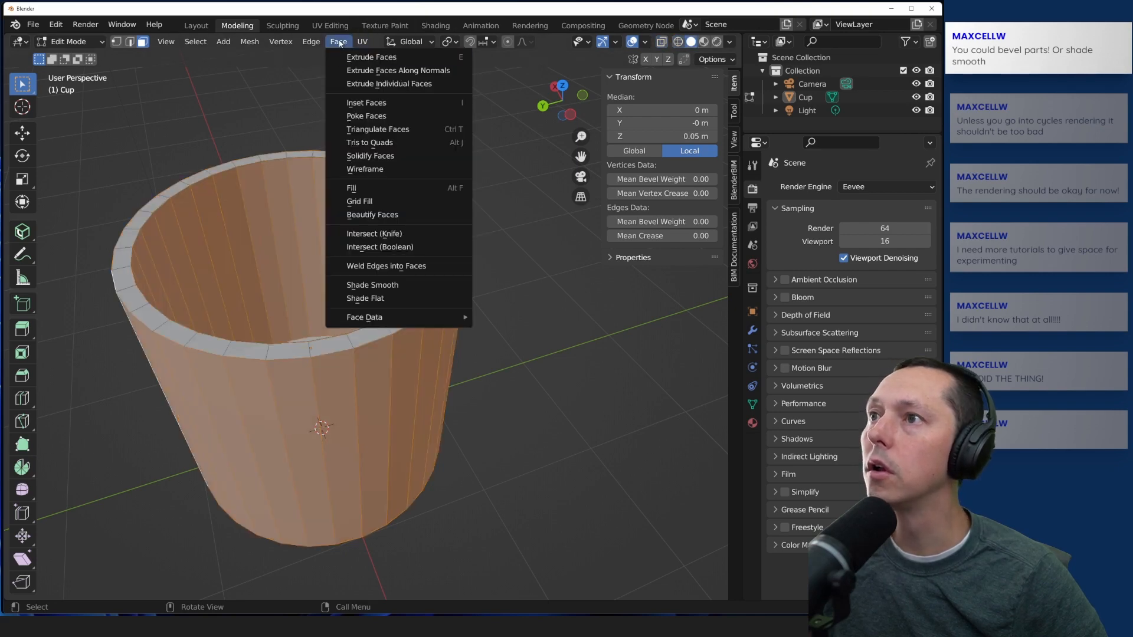
pyautogui.click(381, 292)
pyautogui.moveTo(490, 331)
pyautogui.mouseDown(button='middle')
pyautogui.moveTo(513, 351)
pyautogui.moveTo(526, 334)
pyautogui.mouseUp(button='middle')
pyautogui.click(556, 325)
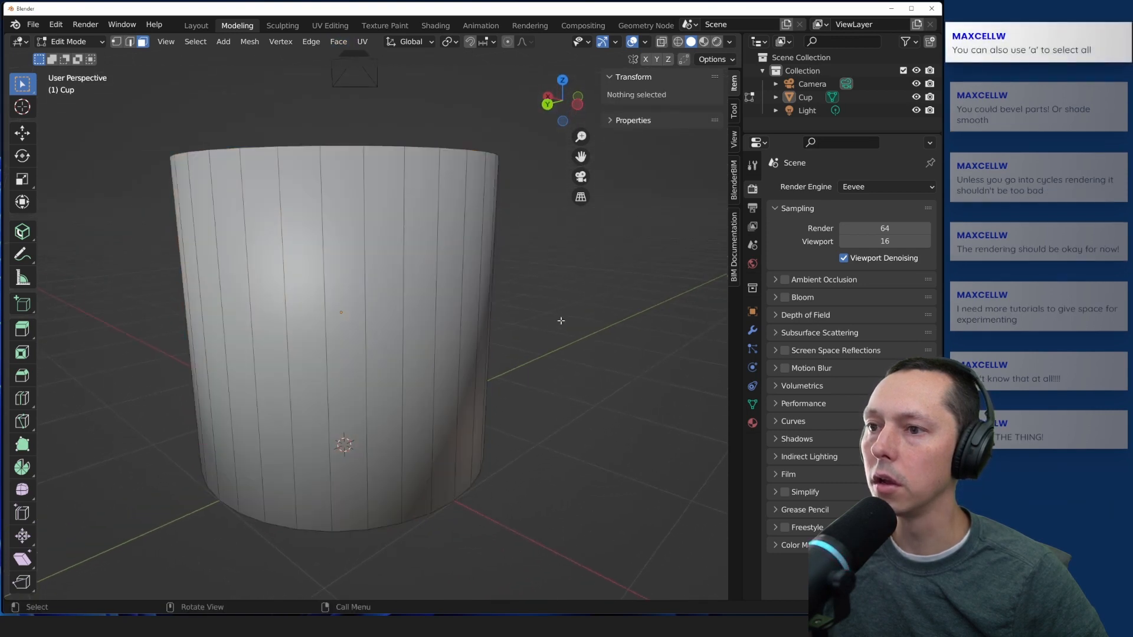
# Step: Look over the smoothed cup inside and underneath, selecting and deselecting its bottom face
pyautogui.moveTo(574, 285); pyautogui.dragTo(519, 335, button='middle')
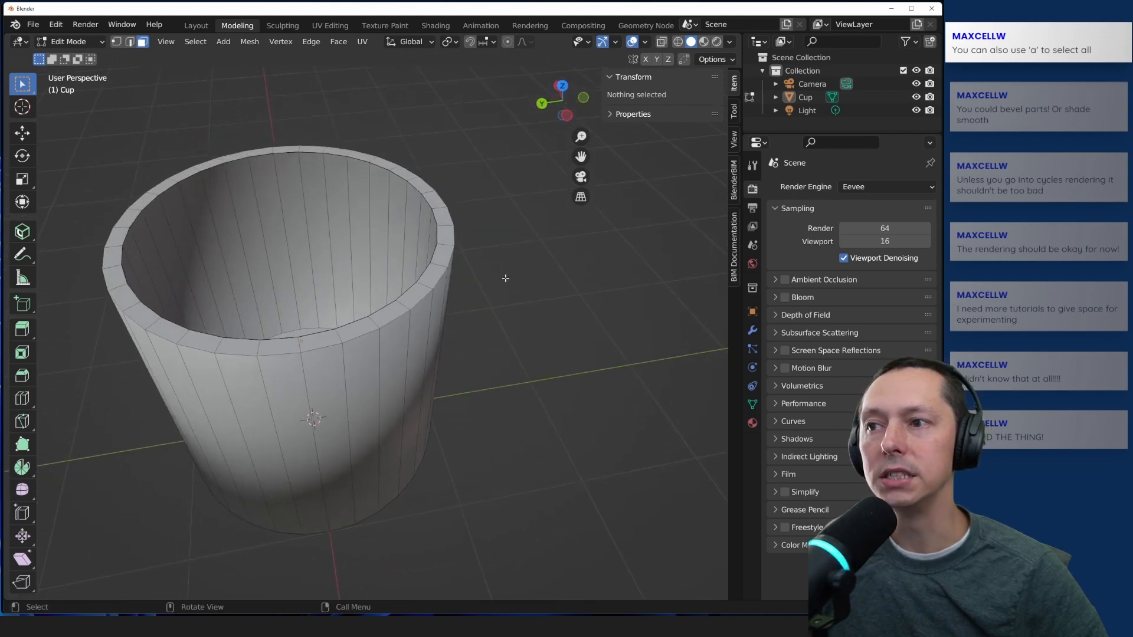
pyautogui.moveTo(492, 278); pyautogui.dragTo(512, 277, button='middle')
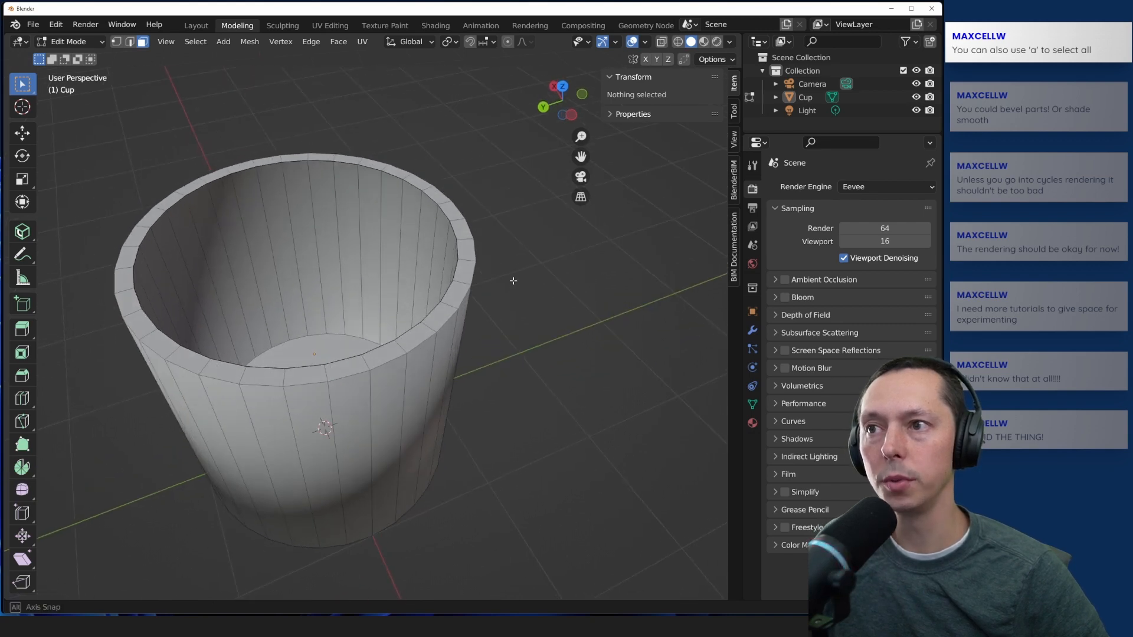
pyautogui.click(462, 228)
pyautogui.moveTo(470, 260); pyautogui.dragTo(312, 359, button='middle')
pyautogui.click(312, 360)
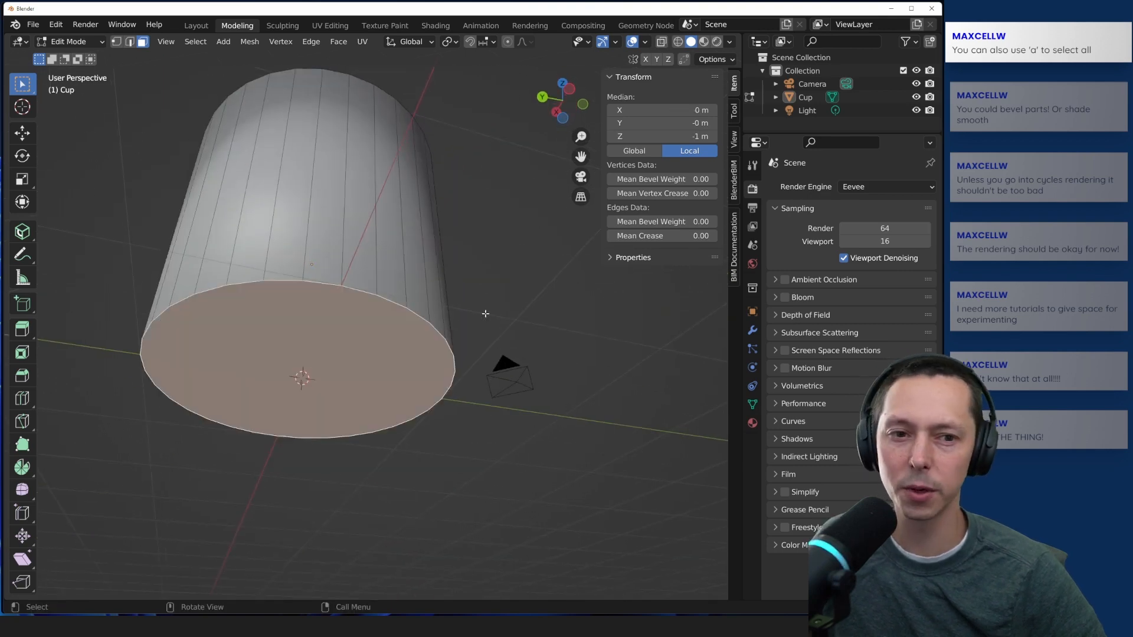
pyautogui.click(479, 234)
pyautogui.moveTo(490, 201); pyautogui.dragTo(490, 338, button='middle')
# Step: Select all of the cup's faces and clear the selection again, repeating this several times
pyautogui.press('a')
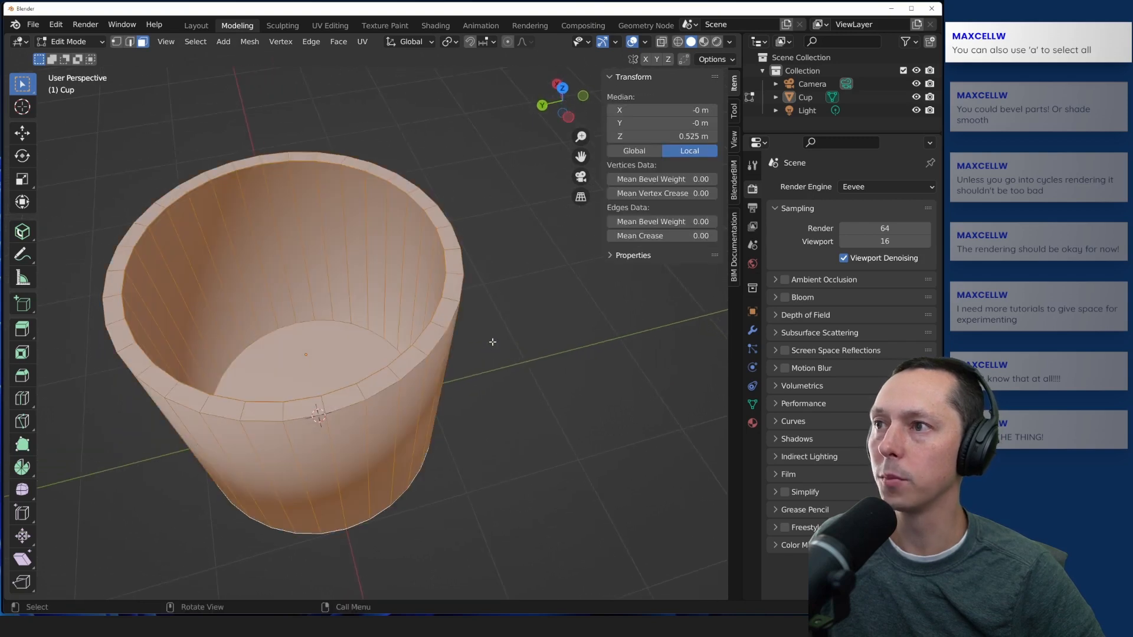
pyautogui.click(498, 321)
pyautogui.press('a')
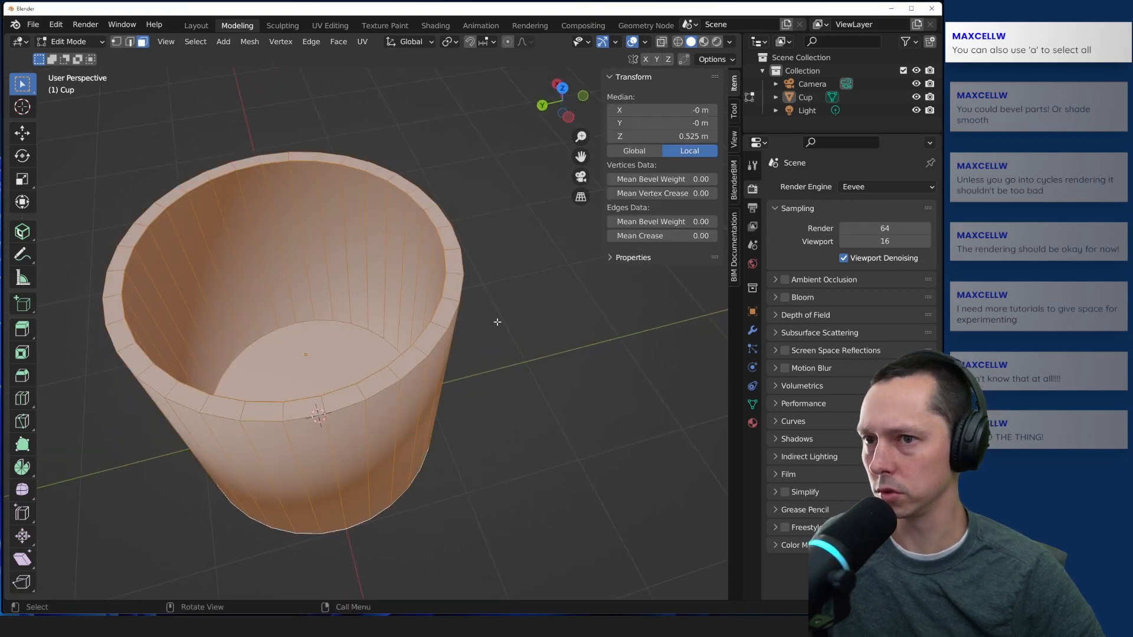
pyautogui.click(498, 321)
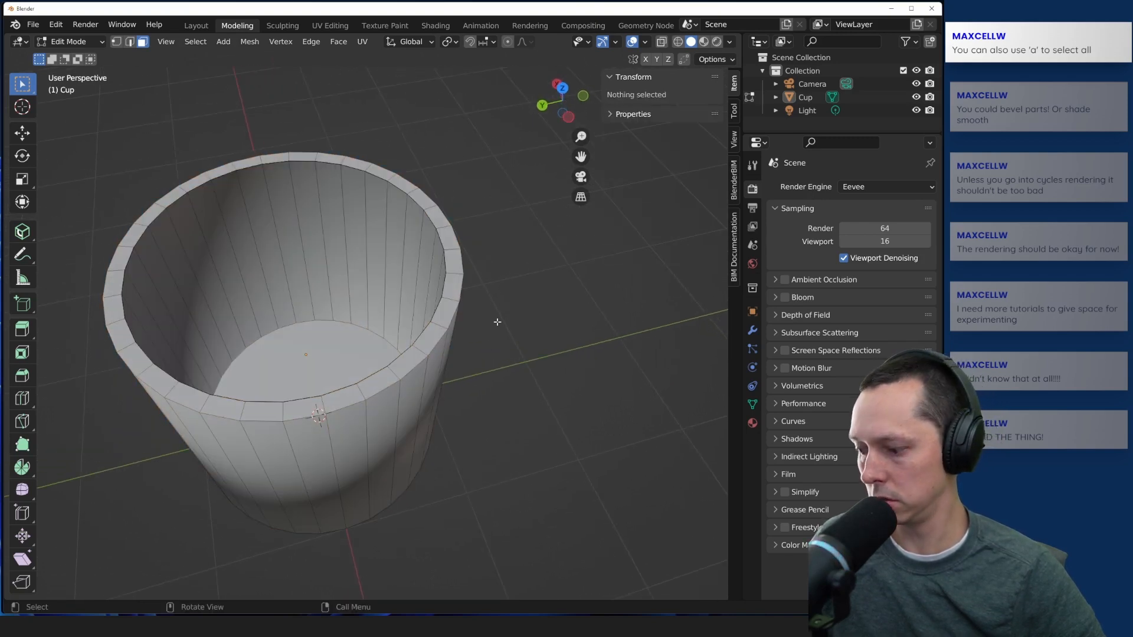
pyautogui.press('a')
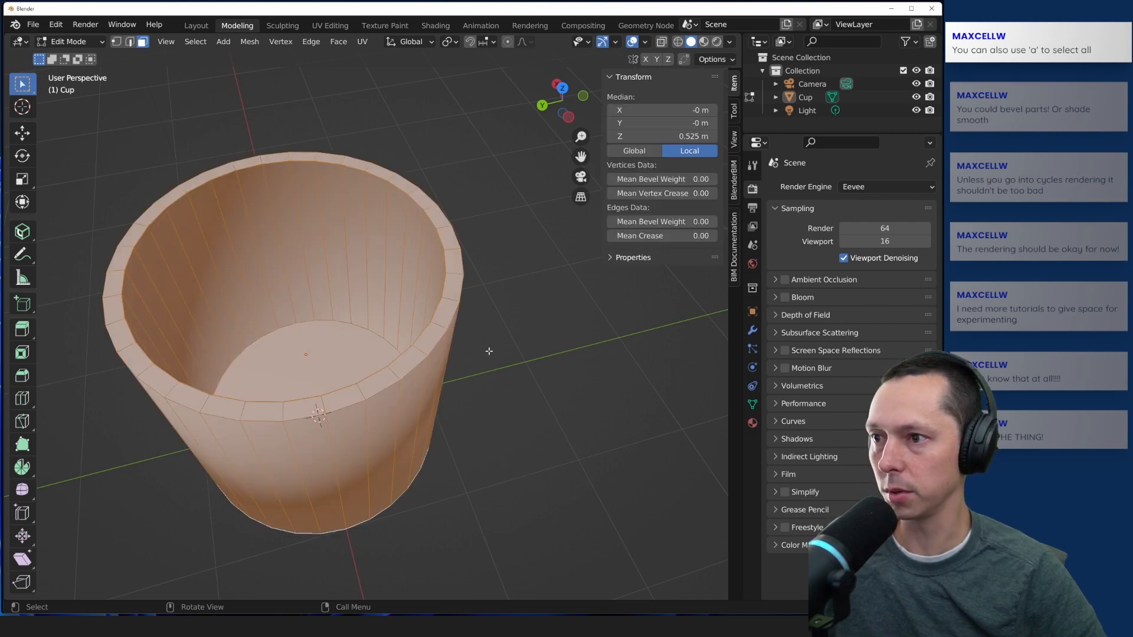
pyautogui.click(489, 351)
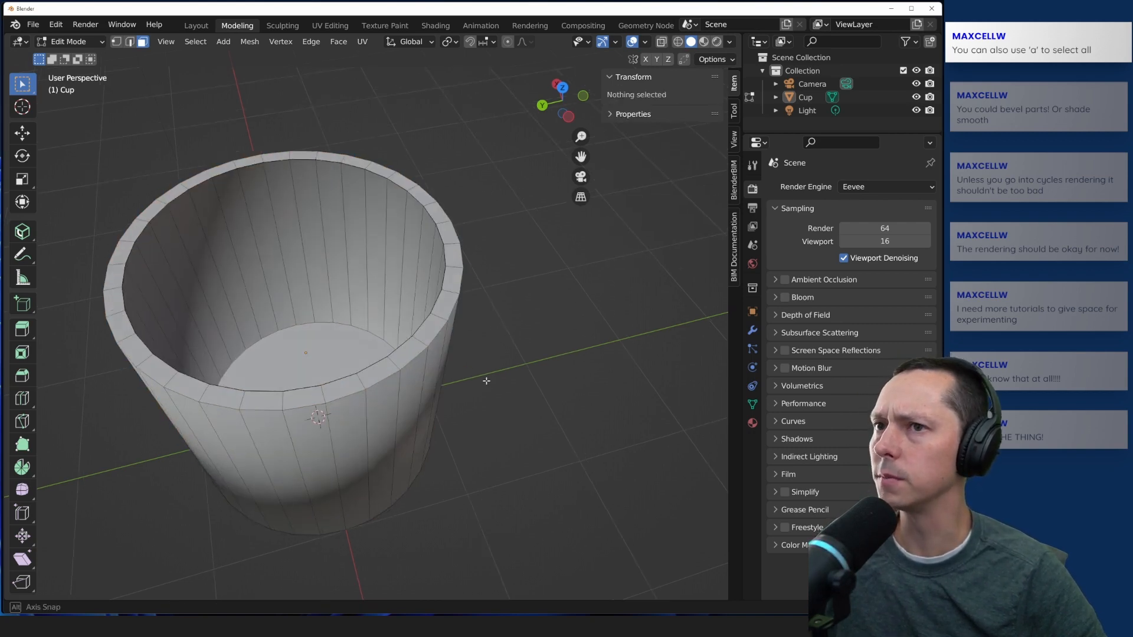
pyautogui.moveTo(486, 384); pyautogui.dragTo(488, 354, button='middle')
pyautogui.press('a')
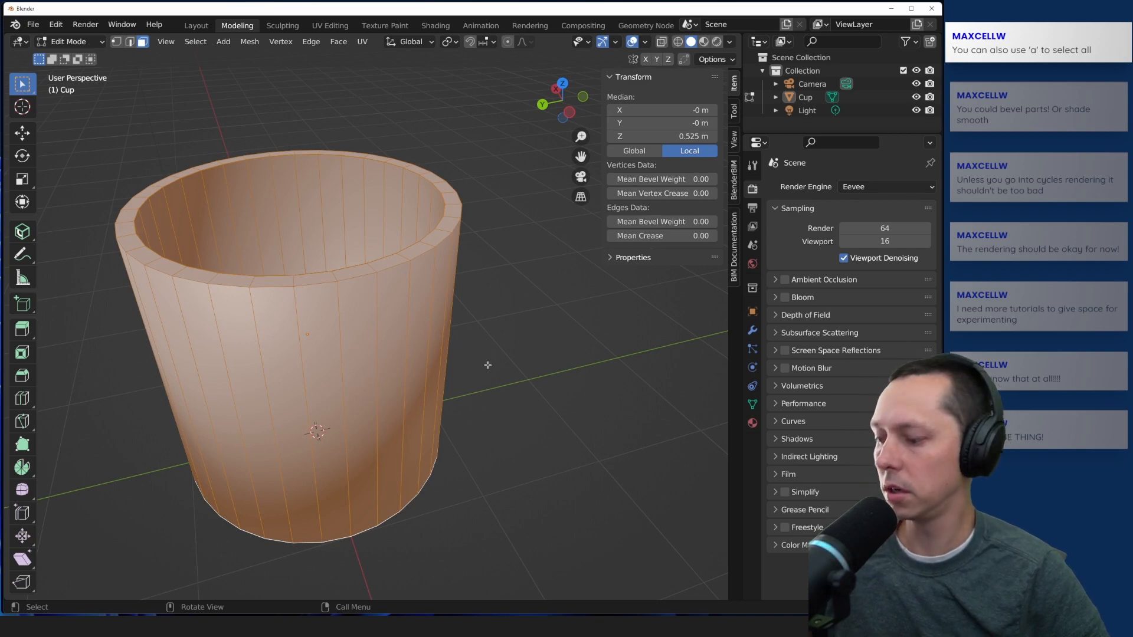
pyautogui.click(489, 358)
# Step: Select three adjacent outer wall faces together, clear them, and select and deselect the entire cup
pyautogui.click(359, 426)
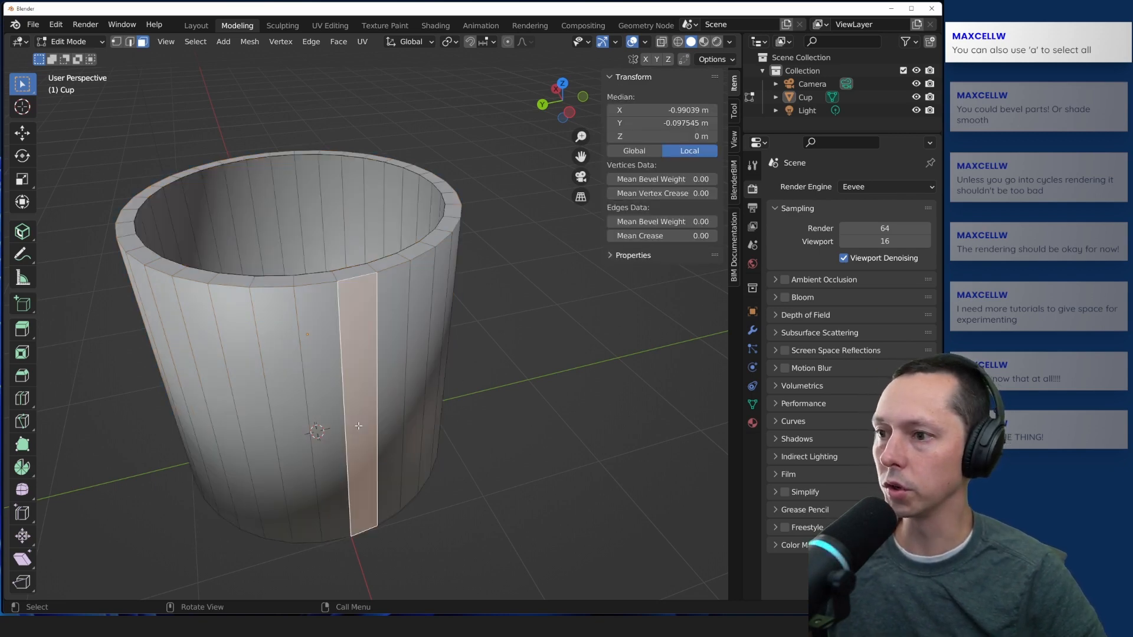
pyautogui.keyDown('shift'); pyautogui.click(396, 391); pyautogui.keyUp('shift')
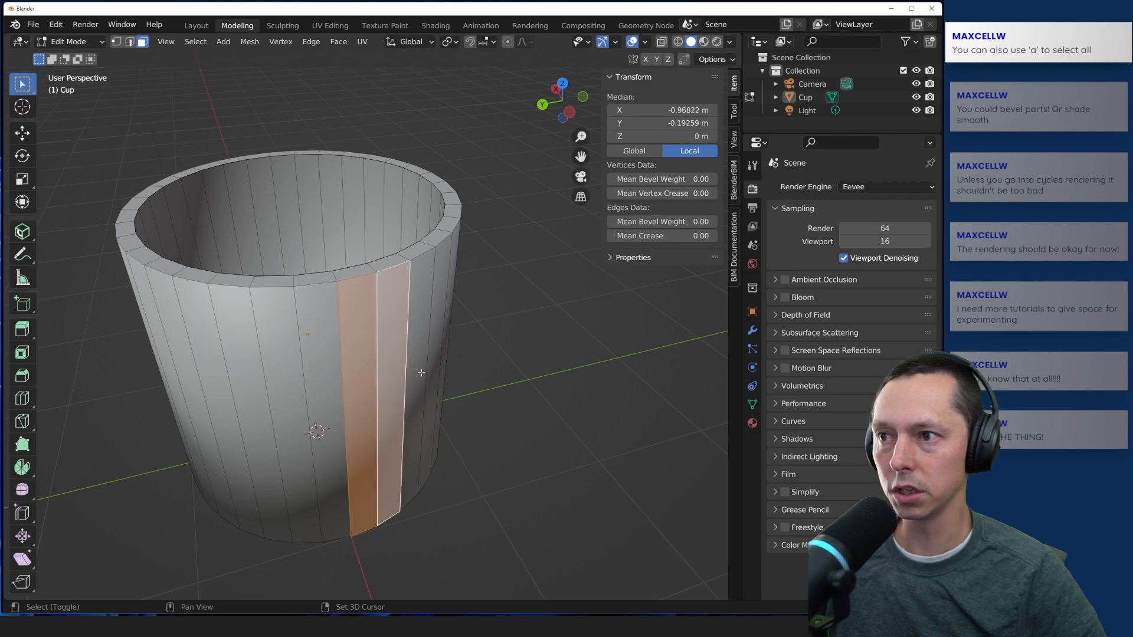
pyautogui.keyDown('shift'); pyautogui.click(421, 373); pyautogui.keyUp('shift')
pyautogui.hotkey('alt', 'a')
pyautogui.press('a')
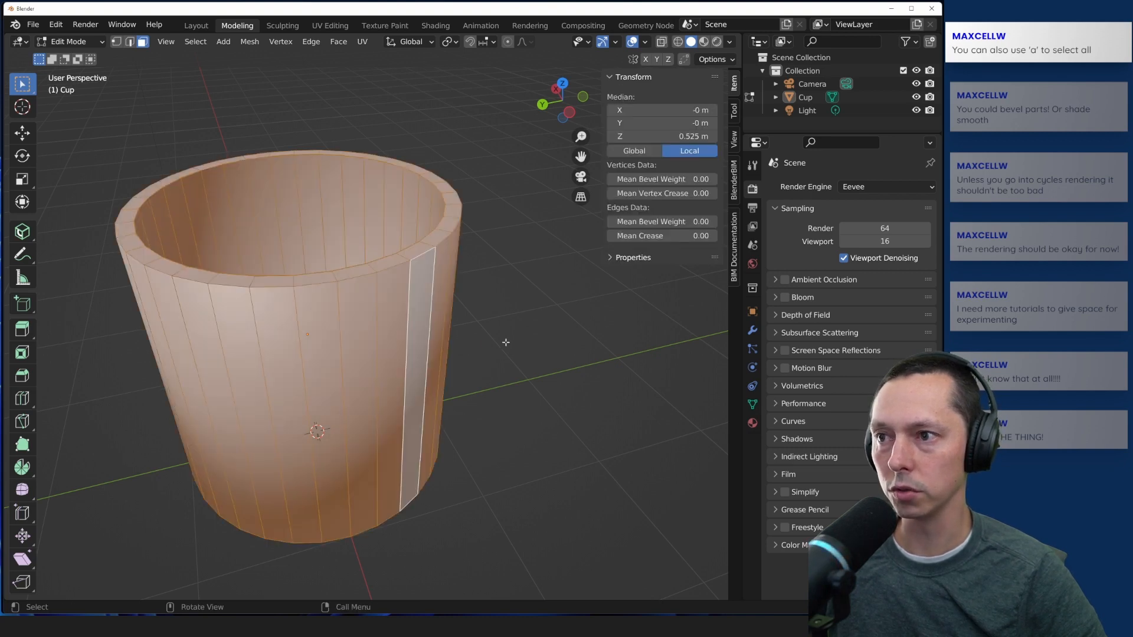
pyautogui.hotkey('alt', 'a')
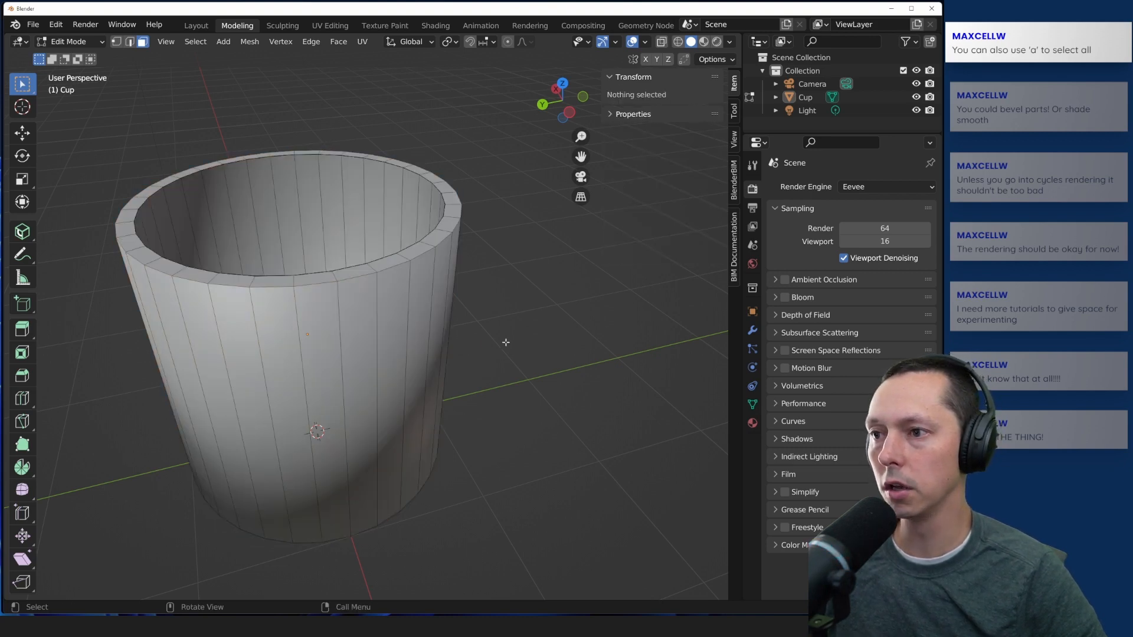
# Step: Add three neighbouring front wall faces to a selection, extend it to the whole mesh and deselect everything
pyautogui.keyDown('shift'); pyautogui.click(390, 400); pyautogui.keyUp('shift')
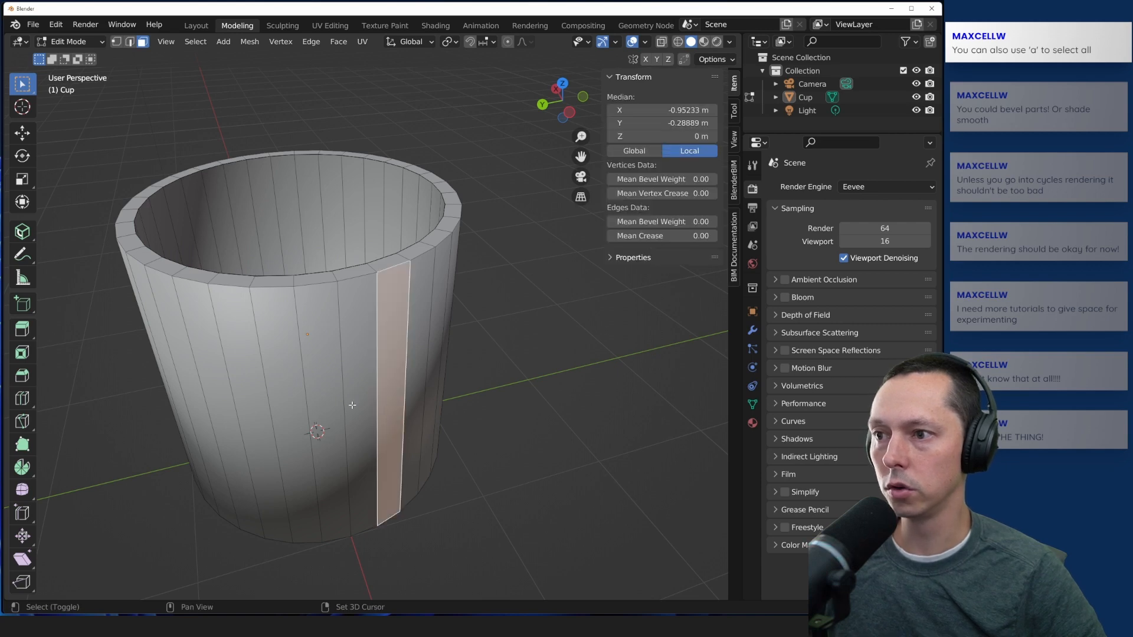
pyautogui.keyDown('shift'); pyautogui.click(352, 401); pyautogui.keyUp('shift')
pyautogui.keyDown('shift'); pyautogui.click(321, 373); pyautogui.keyUp('shift')
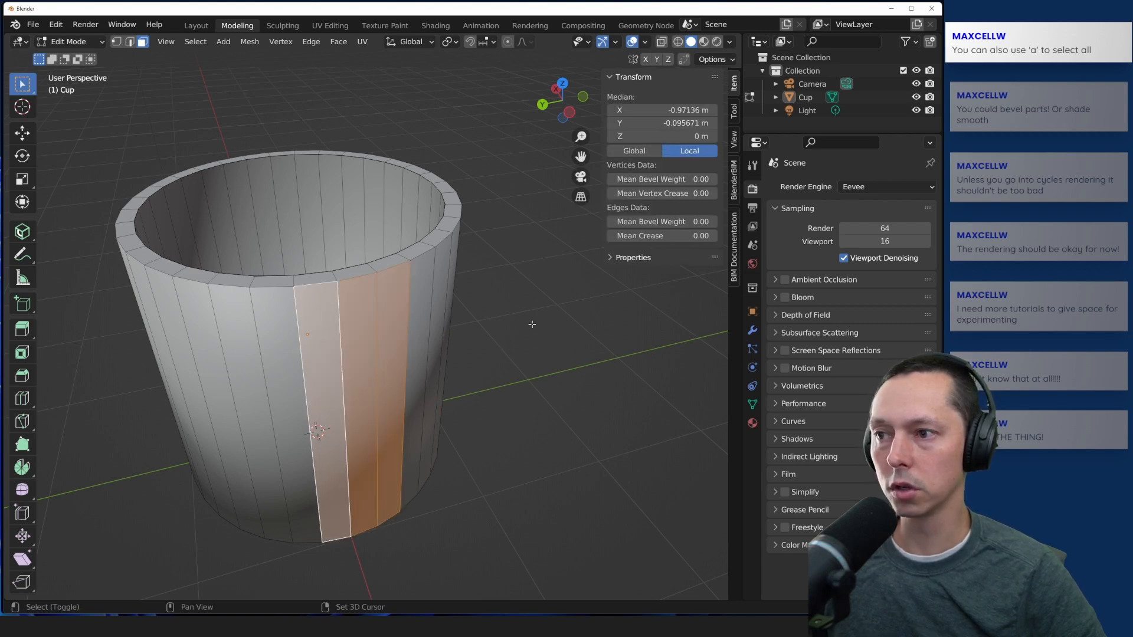
pyautogui.press('a')
pyautogui.hotkey('alt', 'a')
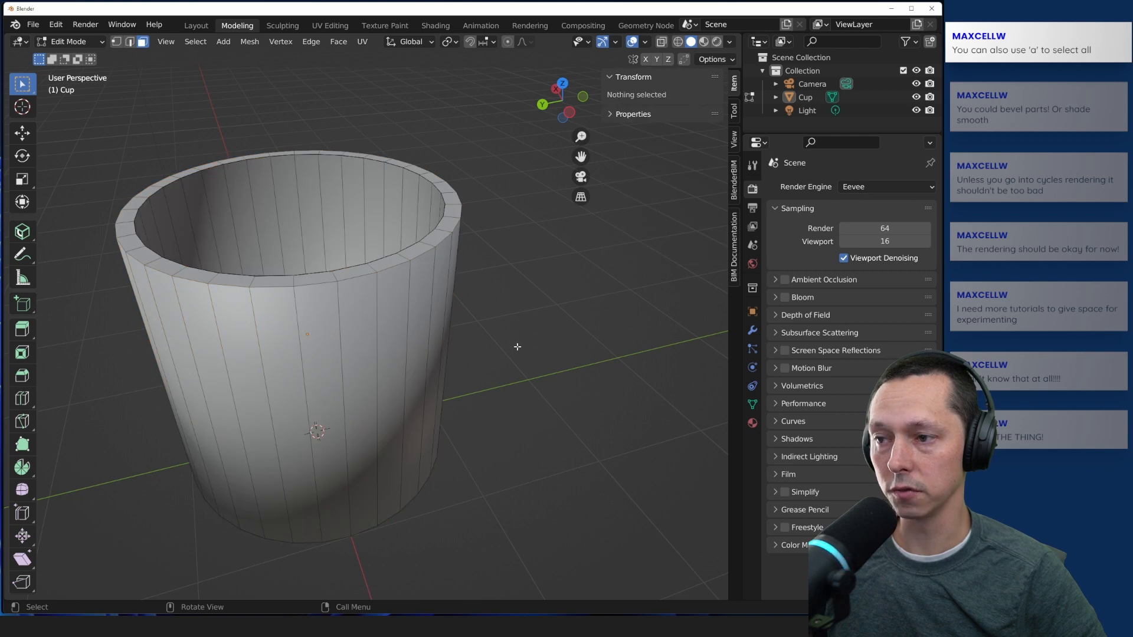
# Step: Select every face of the cup, remove three adjacent outer wall faces from the selection and deselect all
pyautogui.press('a')
pyautogui.keyDown('shift'); pyautogui.click(358, 405); pyautogui.keyUp('shift')
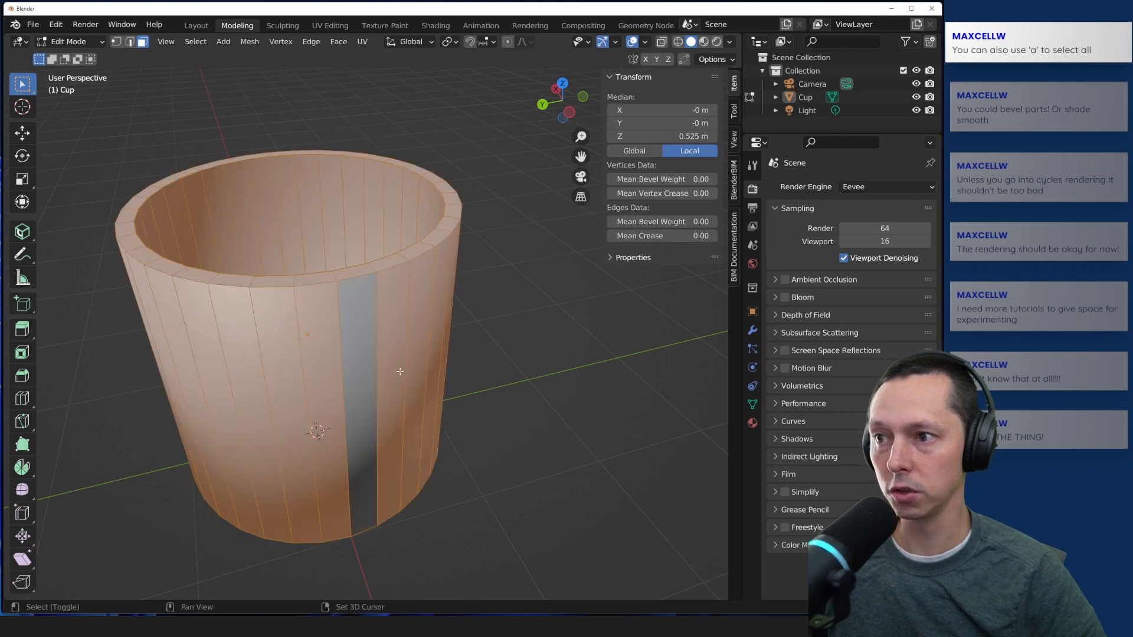
pyautogui.keyDown('shift'); pyautogui.click(400, 372); pyautogui.keyUp('shift')
pyautogui.keyDown('shift'); pyautogui.click(416, 358); pyautogui.keyUp('shift')
pyautogui.moveTo(515, 308)
pyautogui.mouseDown(button='middle')
pyautogui.moveTo(493, 333)
pyautogui.moveTo(507, 298)
pyautogui.mouseUp(button='middle')
pyautogui.hotkey('alt', 'a')
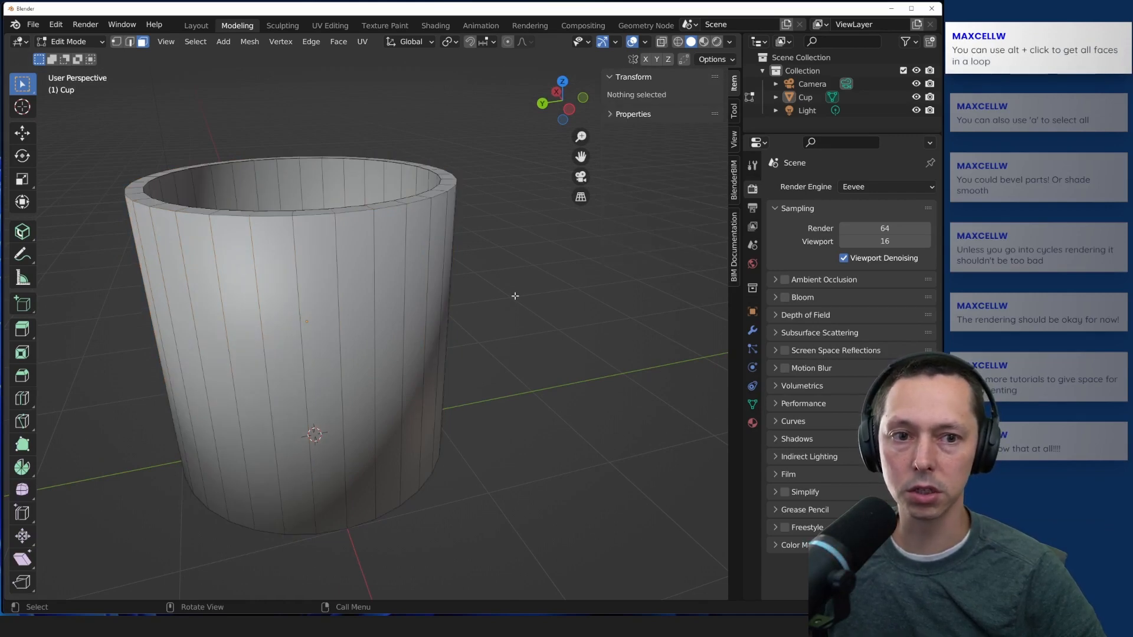
# Step: Loop-select the cup's outer wall faces and inner wall faces separately, and clear the selection
pyautogui.keyDown('alt'); pyautogui.click(429, 346); pyautogui.keyUp('alt')
pyautogui.moveTo(429, 346); pyautogui.dragTo(291, 326, button='middle')
pyautogui.keyDown('alt'); pyautogui.click(167, 202); pyautogui.keyUp('alt')
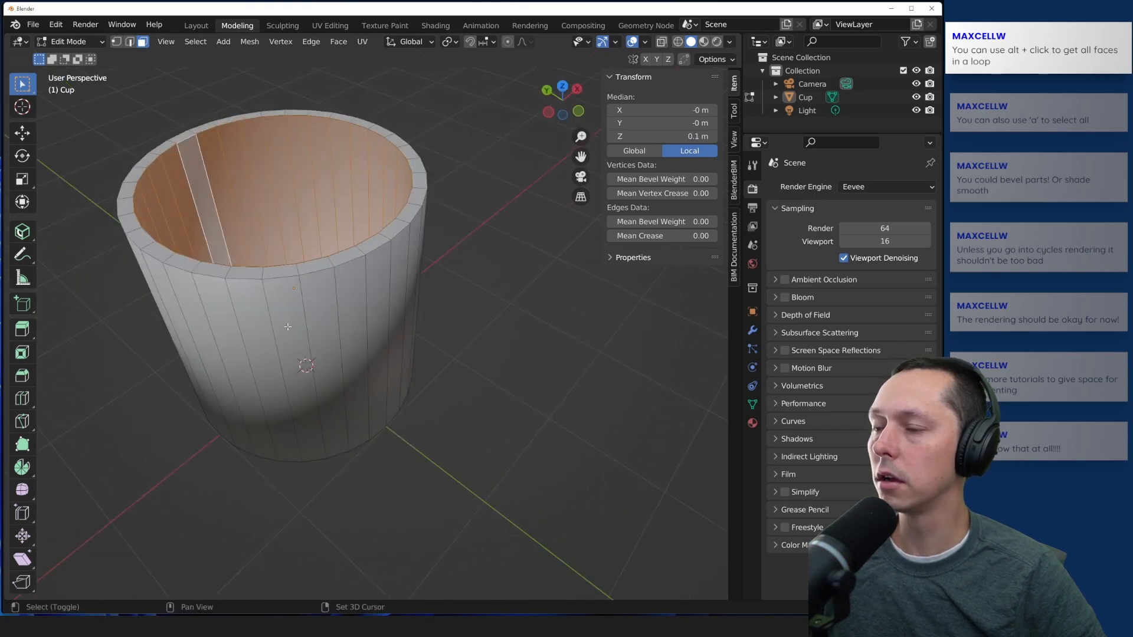
pyautogui.keyDown('alt'); pyautogui.click(287, 326); pyautogui.keyUp('alt')
pyautogui.moveTo(487, 326); pyautogui.dragTo(393, 264, button='middle')
pyautogui.click(501, 378)
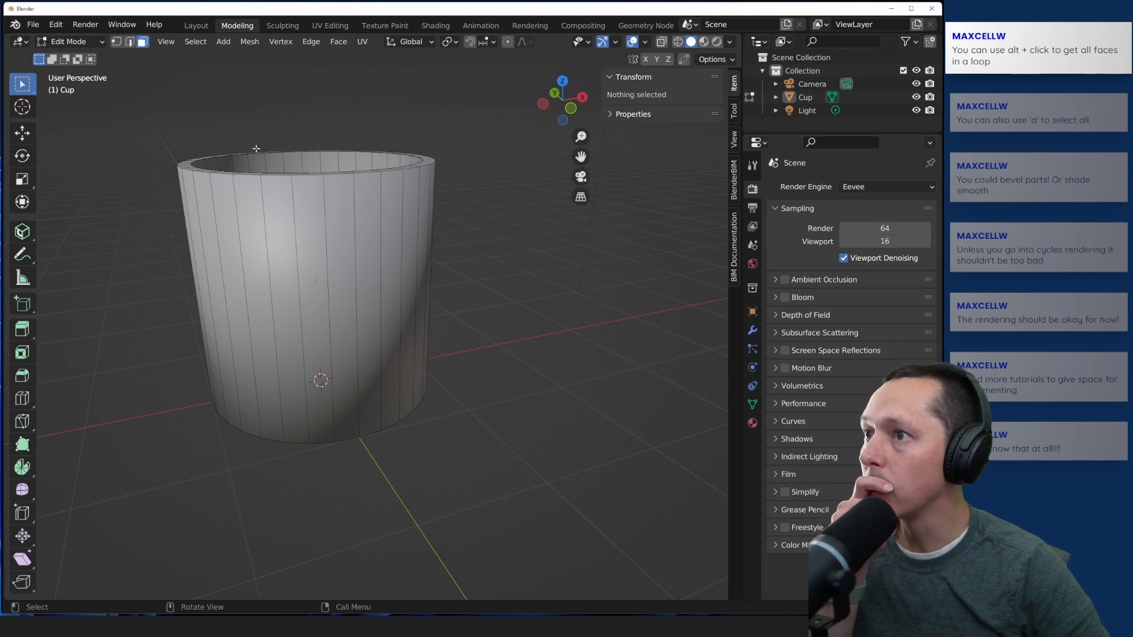
# Step: Loop-select the outer and inner wall faces together and apply Shade Flat to them
pyautogui.click(304, 313)
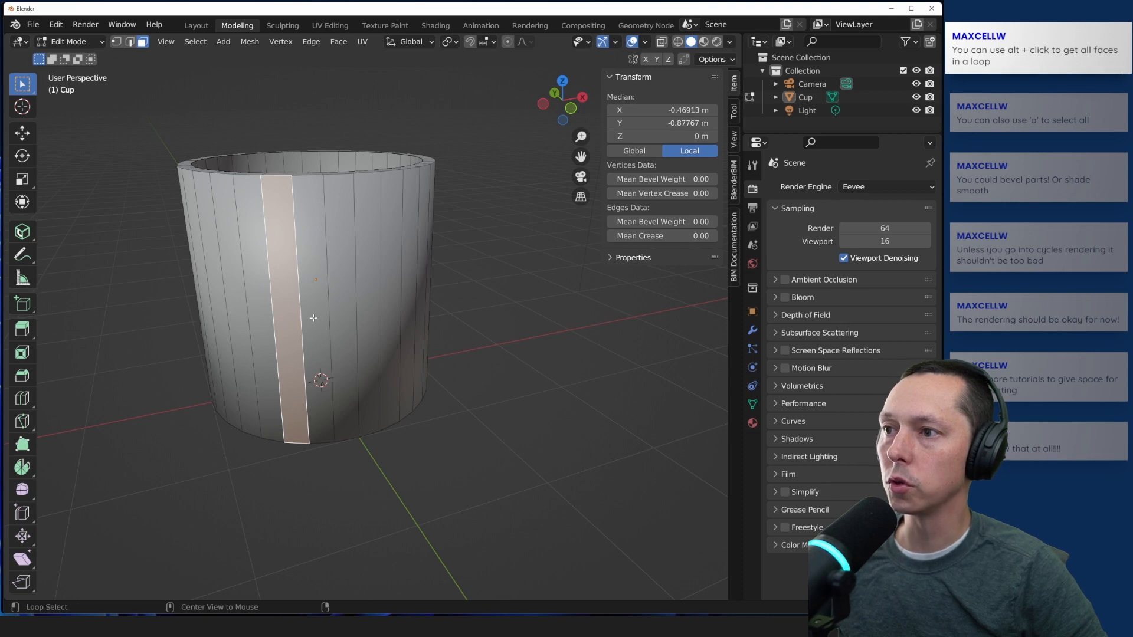
pyautogui.keyDown('alt'); pyautogui.keyDown('shift'); pyautogui.click(414, 305); pyautogui.keyUp('shift'); pyautogui.keyUp('alt')
pyautogui.moveTo(414, 305); pyautogui.dragTo(455, 363, button='middle')
pyautogui.keyDown('alt'); pyautogui.keyDown('shift'); pyautogui.click(261, 151); pyautogui.keyUp('shift'); pyautogui.keyUp('alt')
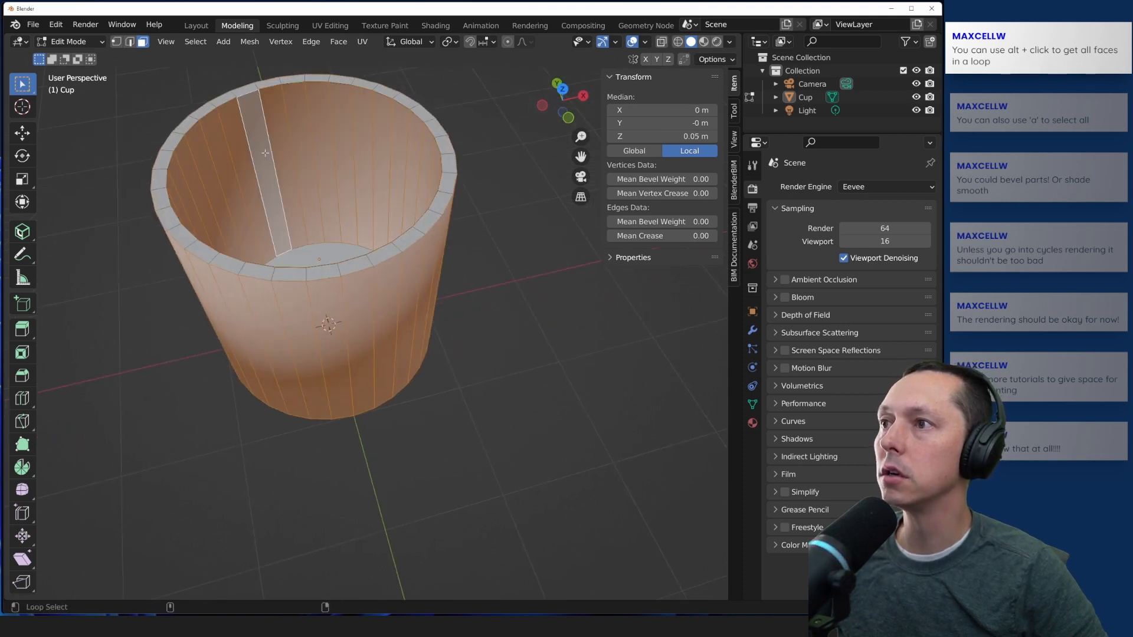
pyautogui.click(338, 42)
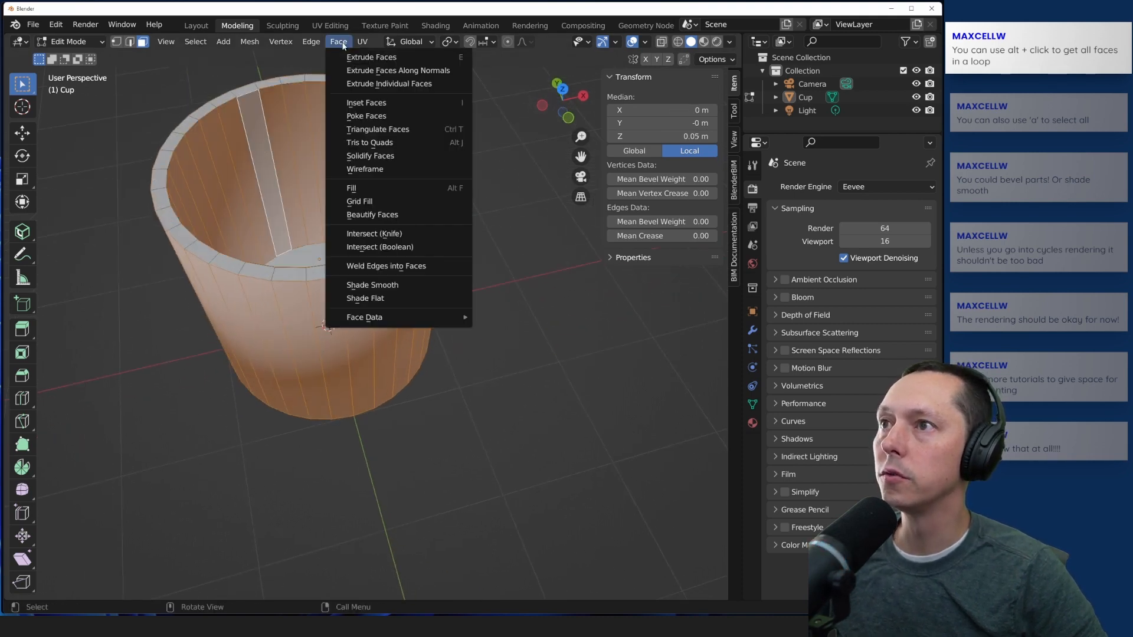
pyautogui.click(427, 302)
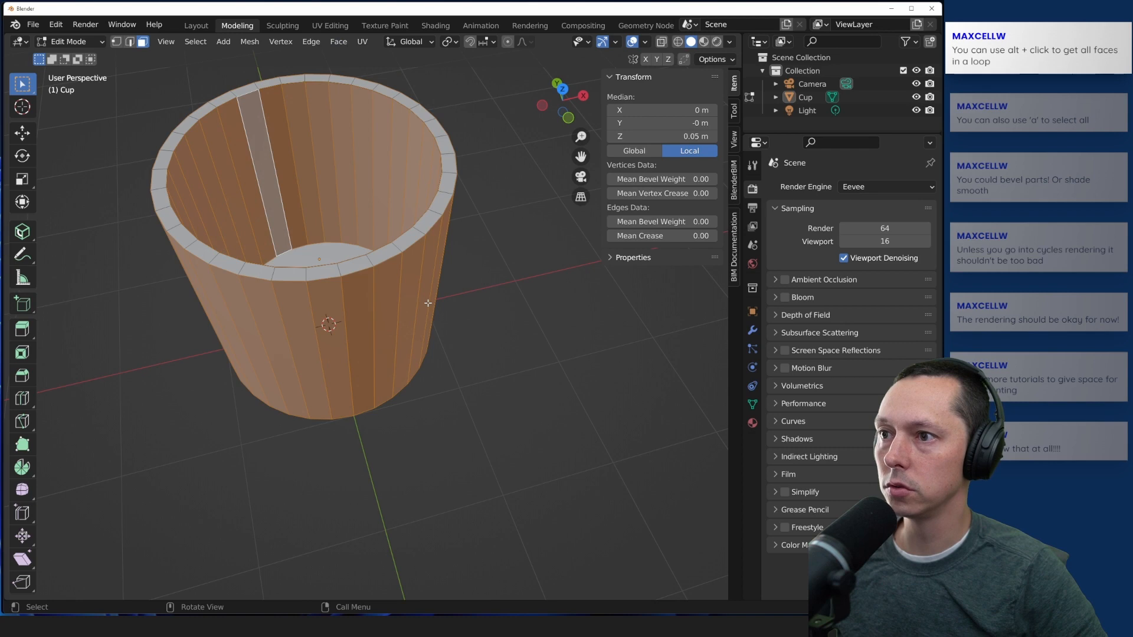
# Step: Apply Shade Smooth to the selected outer and inner wall faces of the cup and clear the selection
pyautogui.click(338, 41)
pyautogui.click(372, 285)
pyautogui.moveTo(475, 420); pyautogui.dragTo(463, 363, button='middle')
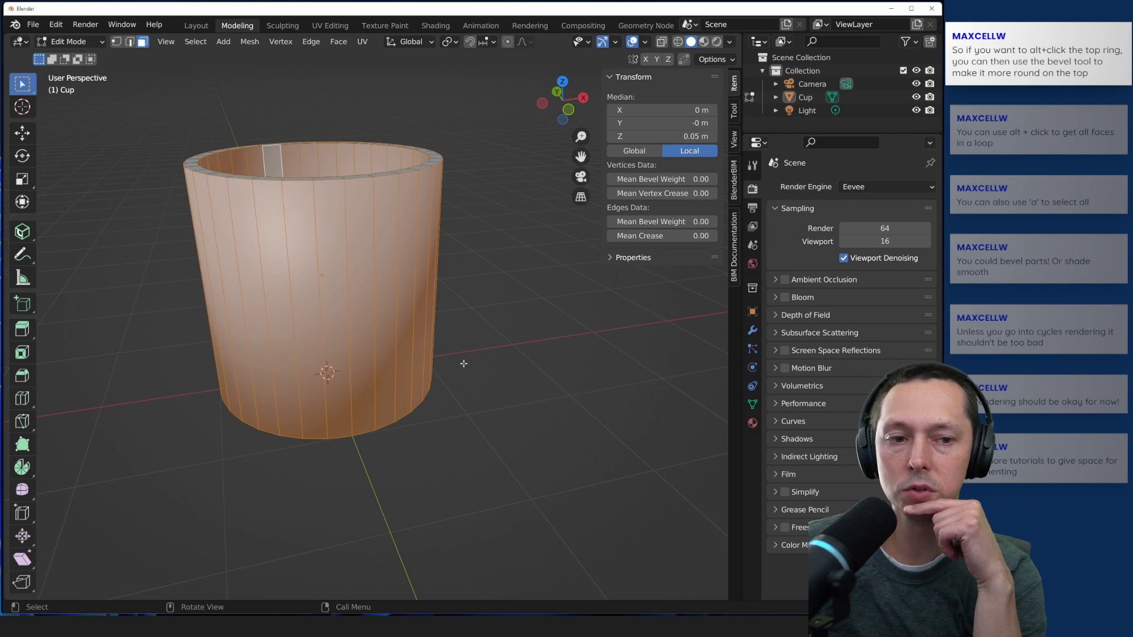
pyautogui.click(506, 219)
# Step: Try to loop-select the cup's top ring starting from two neighbouring rim faces, and clear the selection
pyautogui.moveTo(506, 219); pyautogui.dragTo(493, 243, button='middle')
pyautogui.keyDown('alt'); pyautogui.click(427, 242); pyautogui.keyUp('alt')
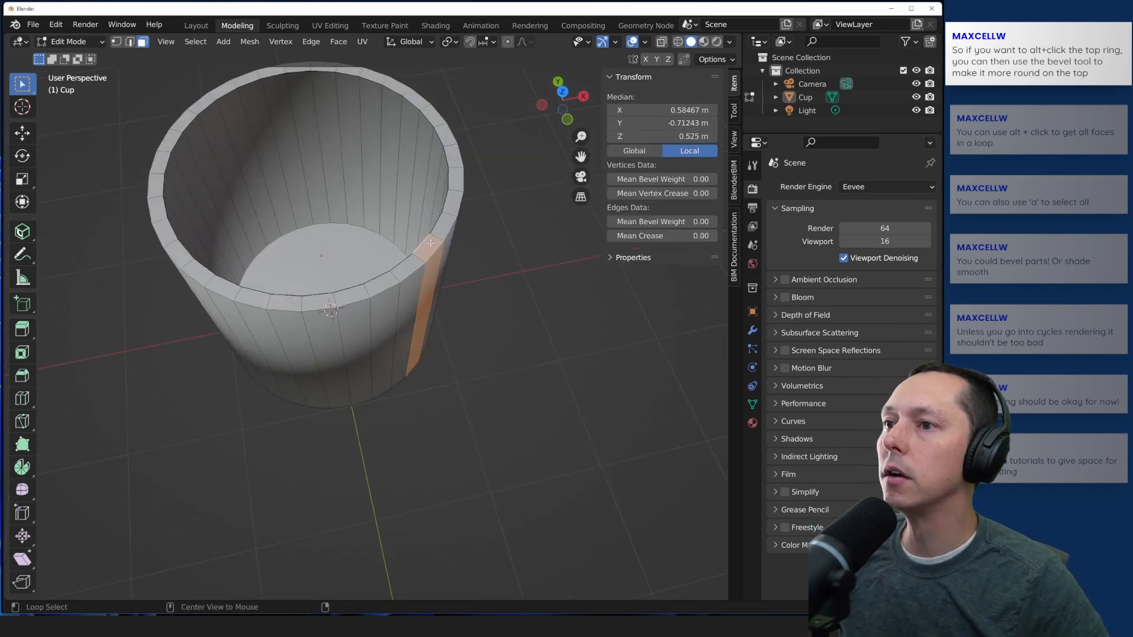
pyautogui.hotkey('alt', 'a')
pyautogui.keyDown('alt'); pyautogui.click(444, 229); pyautogui.keyUp('alt')
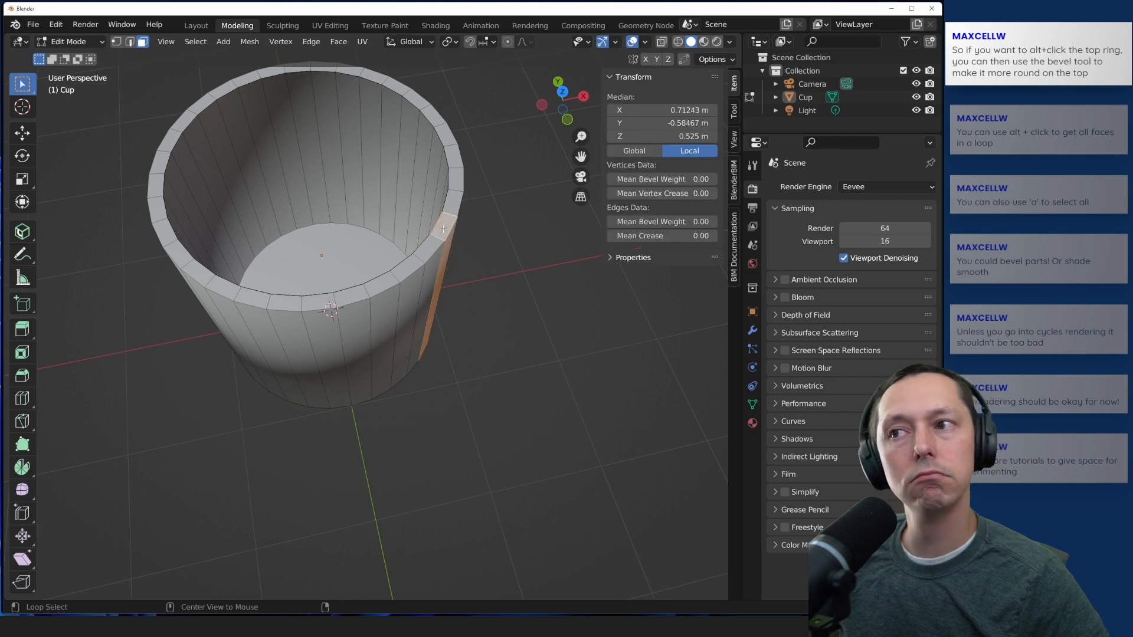
pyautogui.moveTo(496, 295); pyautogui.dragTo(498, 247, button='middle')
pyautogui.click(505, 254)
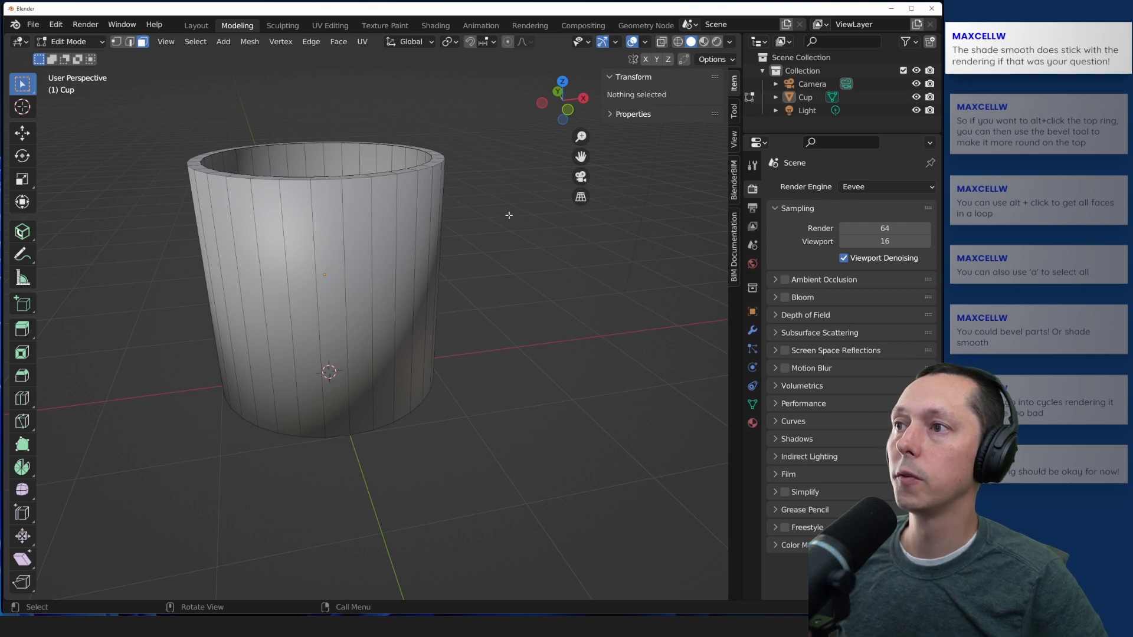
# Step: Box-select the faces across the cup's upper part from both sides, and clear the selection
pyautogui.keyDown('shift'); pyautogui.moveTo(482, 138); pyautogui.dragTo(121, 197); pyautogui.keyUp('shift')
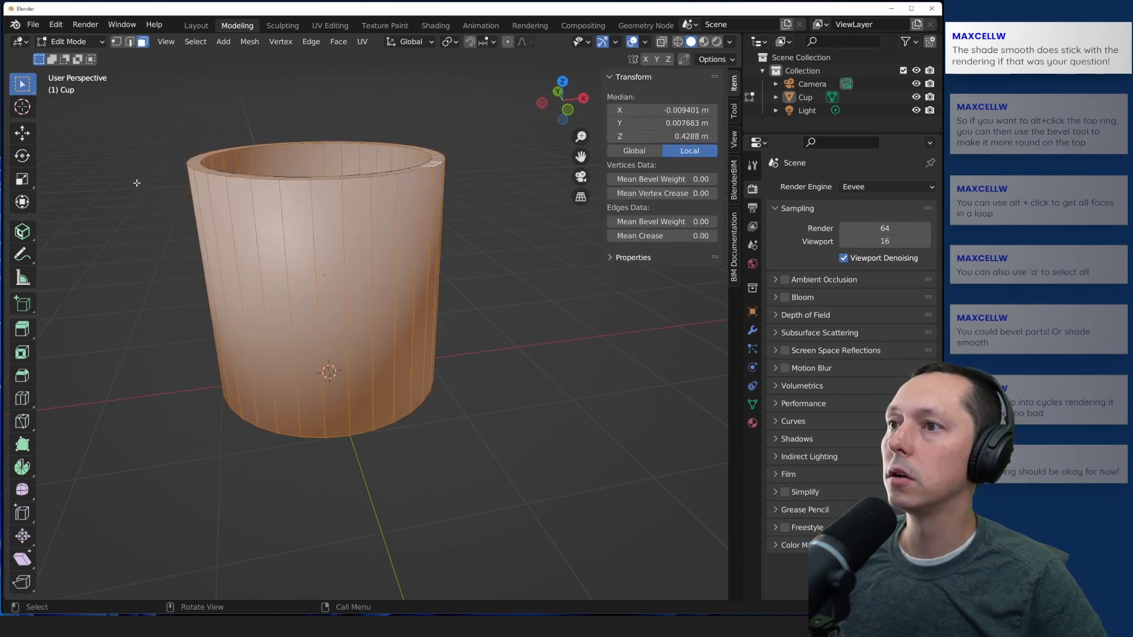
pyautogui.click(136, 183)
pyautogui.moveTo(129, 122); pyautogui.dragTo(134, 160, button='middle')
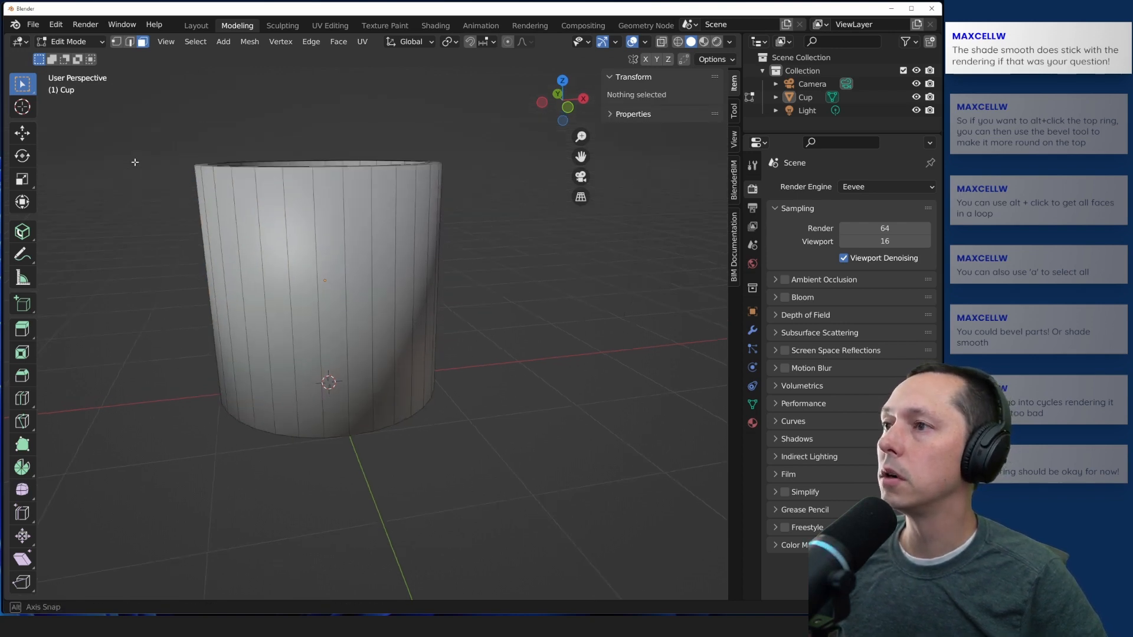
pyautogui.keyDown('shift'); pyautogui.moveTo(155, 132); pyautogui.dragTo(493, 181); pyautogui.keyUp('shift')
pyautogui.moveTo(493, 181)
pyautogui.mouseDown(button='middle')
pyautogui.moveTo(493, 252)
pyautogui.moveTo(488, 230)
pyautogui.moveTo(505, 297)
pyautogui.moveTo(518, 223)
pyautogui.moveTo(505, 192)
pyautogui.moveTo(498, 223)
pyautogui.moveTo(499, 191)
pyautogui.mouseUp(button='middle')
pyautogui.click(498, 182)
pyautogui.moveTo(494, 177); pyautogui.dragTo(539, 215)
pyautogui.click(382, 91)
pyautogui.click(430, 107)
pyautogui.moveTo(147, 215); pyautogui.dragTo(117, 211)
pyautogui.click(503, 141)
pyautogui.click(124, 215)
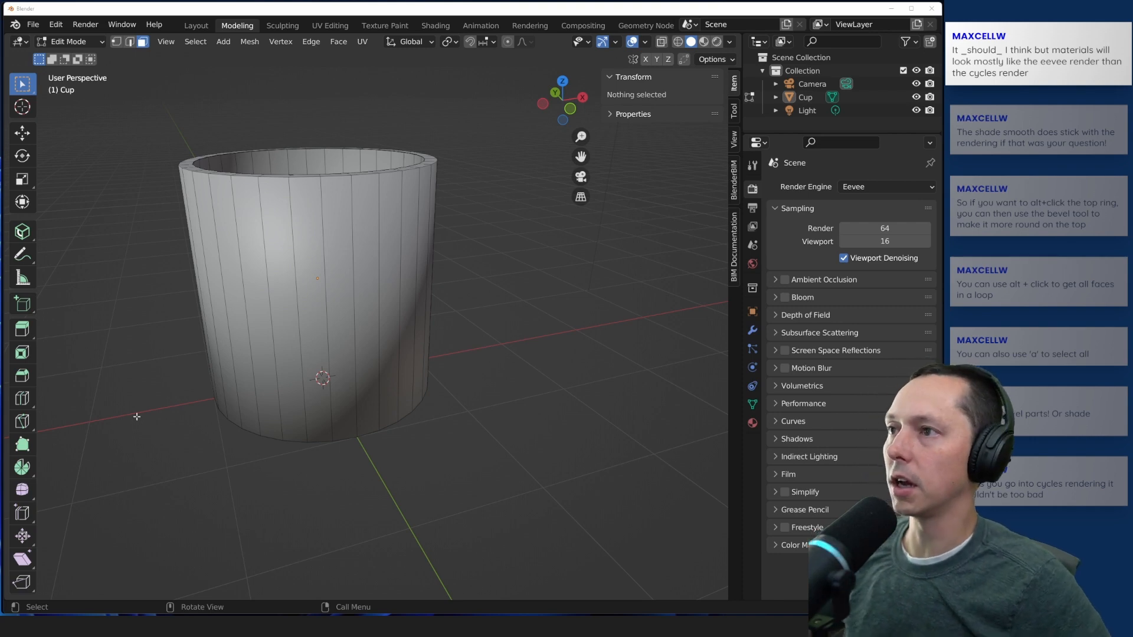
# Step: Demonstrate box selection over the cup's rim by starting from different corners around it
pyautogui.moveTo(127, 187)
pyautogui.mouseDown(button='middle')
pyautogui.moveTo(44, 195)
pyautogui.moveTo(101, 215)
pyautogui.moveTo(97, 206)
pyautogui.moveTo(154, 177)
pyautogui.moveTo(212, 210)
pyautogui.moveTo(137, 188)
pyautogui.mouseUp(button='middle')
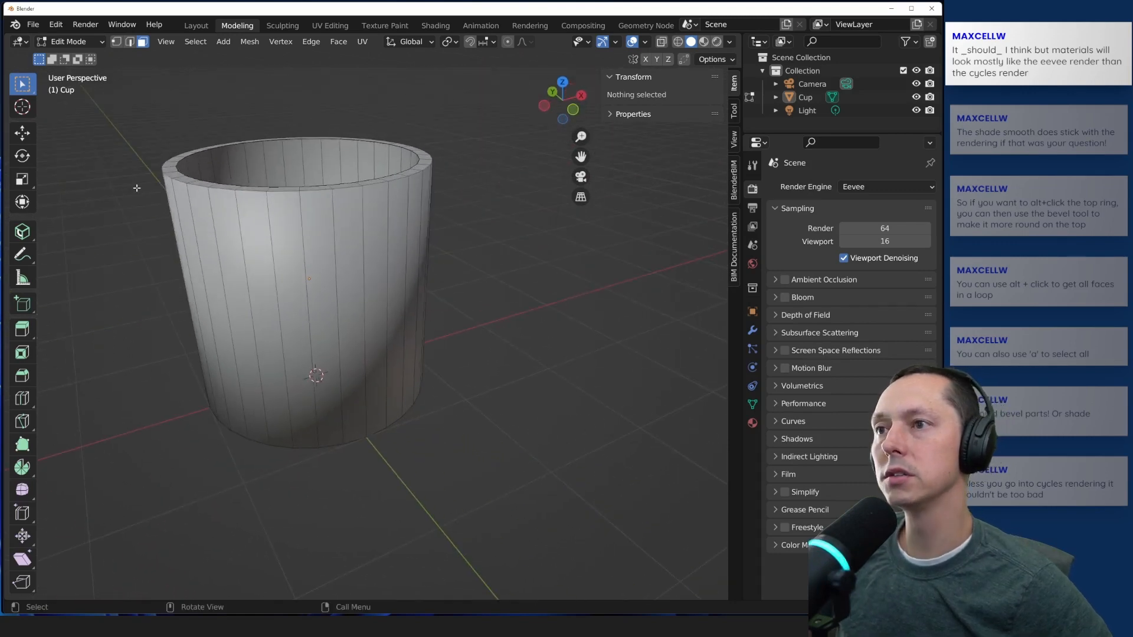
pyautogui.moveTo(122, 103); pyautogui.dragTo(515, 250)
pyautogui.moveTo(500, 88); pyautogui.dragTo(447, 124)
pyautogui.moveTo(101, 213); pyautogui.dragTo(466, 118)
pyautogui.click(505, 83)
pyautogui.moveTo(506, 84); pyautogui.dragTo(159, 150)
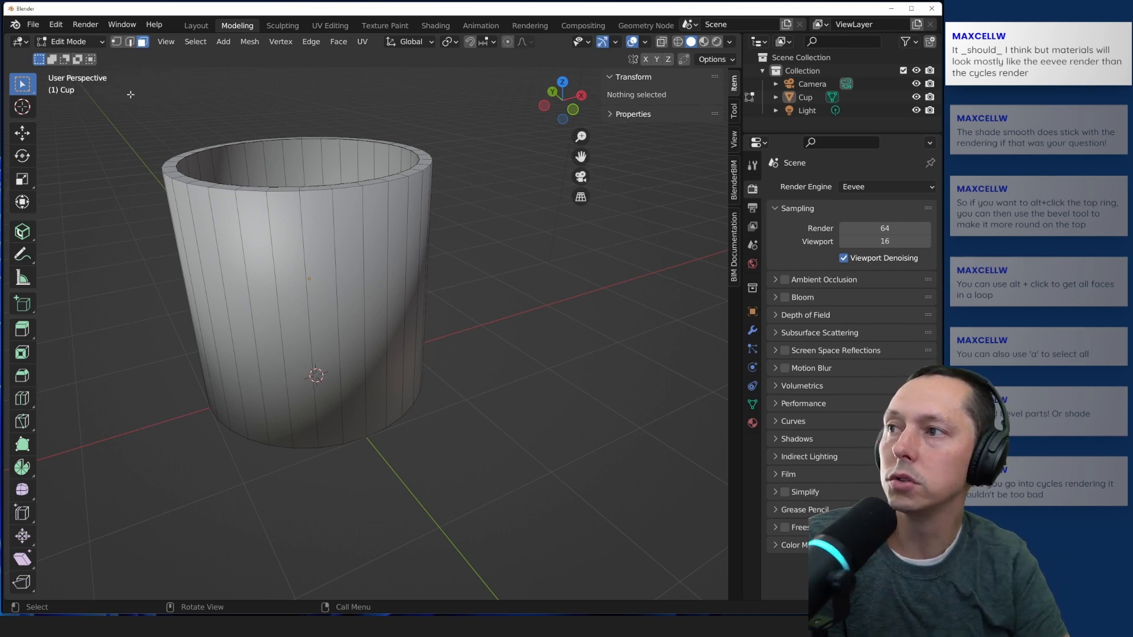
pyautogui.moveTo(124, 92); pyautogui.dragTo(472, 222)
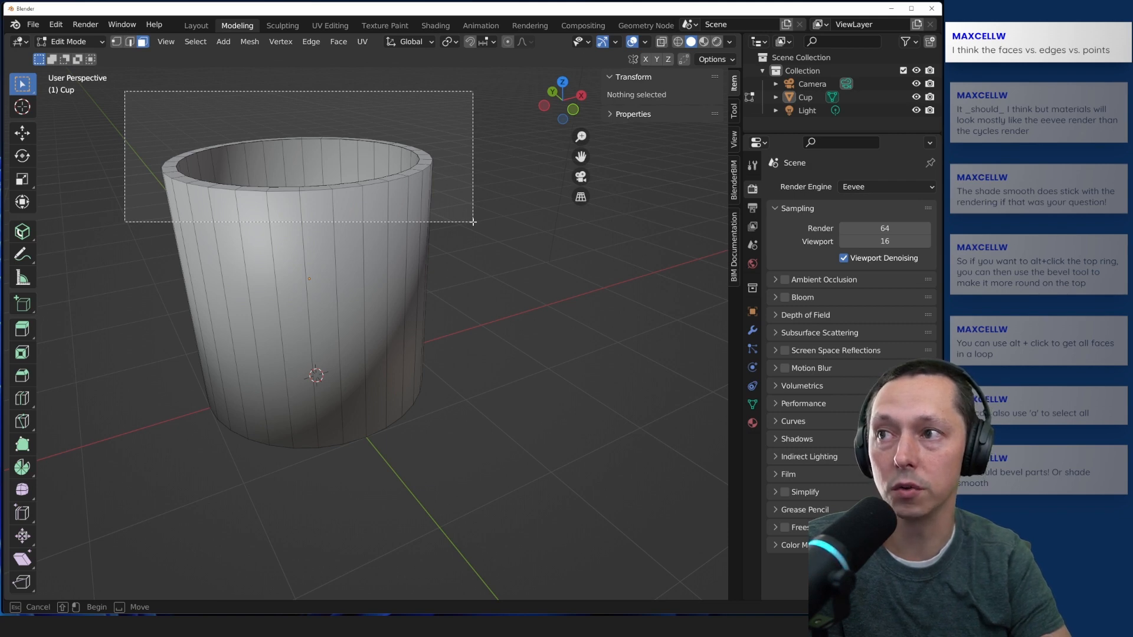
pyautogui.moveTo(473, 222); pyautogui.dragTo(473, 222)
# Step: Box-select the cup's upper faces from its upper right to its left side, and deselect everything
pyautogui.moveTo(479, 134)
pyautogui.mouseDown(button='middle')
pyautogui.moveTo(440, 206)
pyautogui.moveTo(435, 119)
pyautogui.moveTo(458, 129)
pyautogui.mouseUp(button='middle')
pyautogui.click(470, 118)
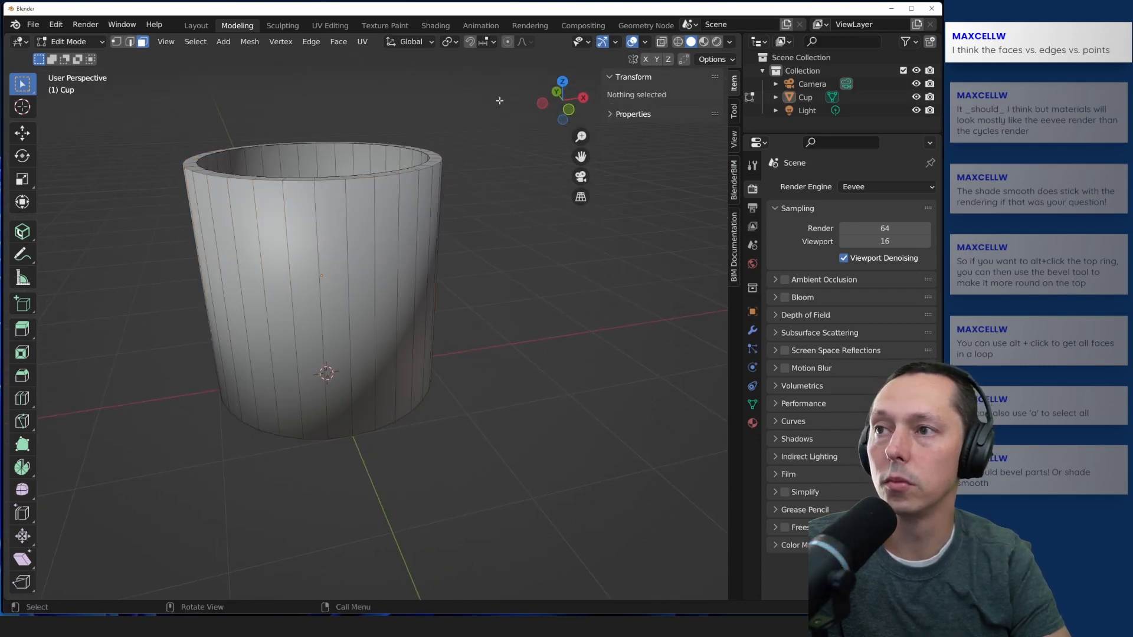
pyautogui.moveTo(497, 100); pyautogui.dragTo(121, 220)
pyautogui.click(139, 202)
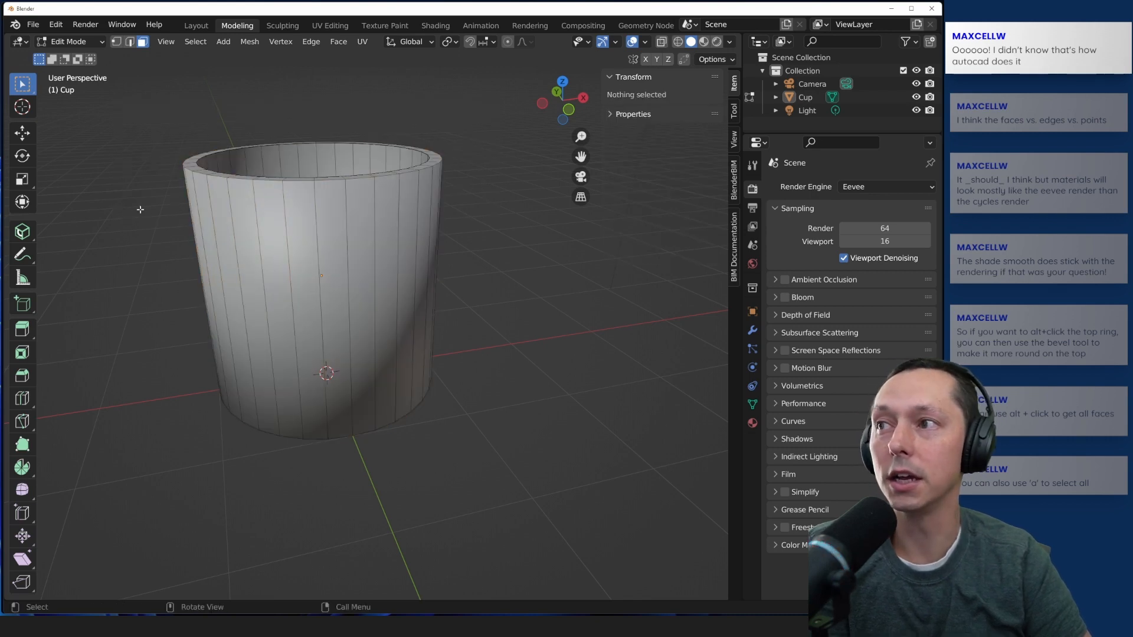
pyautogui.moveTo(139, 203); pyautogui.dragTo(139, 233, button='middle')
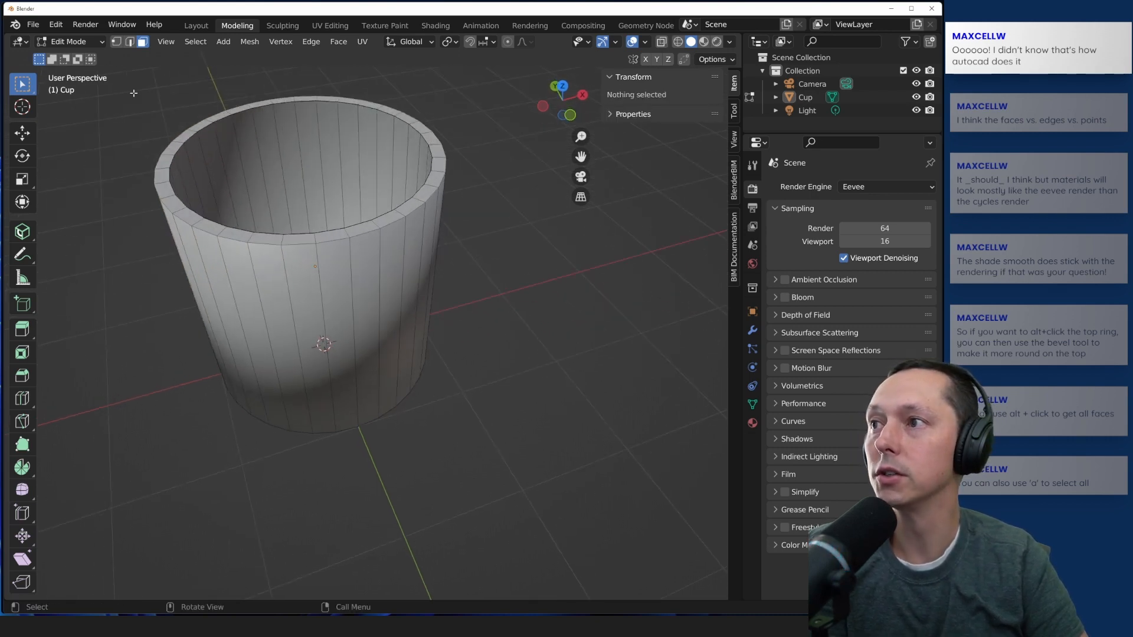
pyautogui.moveTo(133, 93); pyautogui.dragTo(89, 235, button='middle')
pyautogui.moveTo(135, 172); pyautogui.dragTo(139, 188, button='middle')
pyautogui.moveTo(483, 89); pyautogui.dragTo(125, 205)
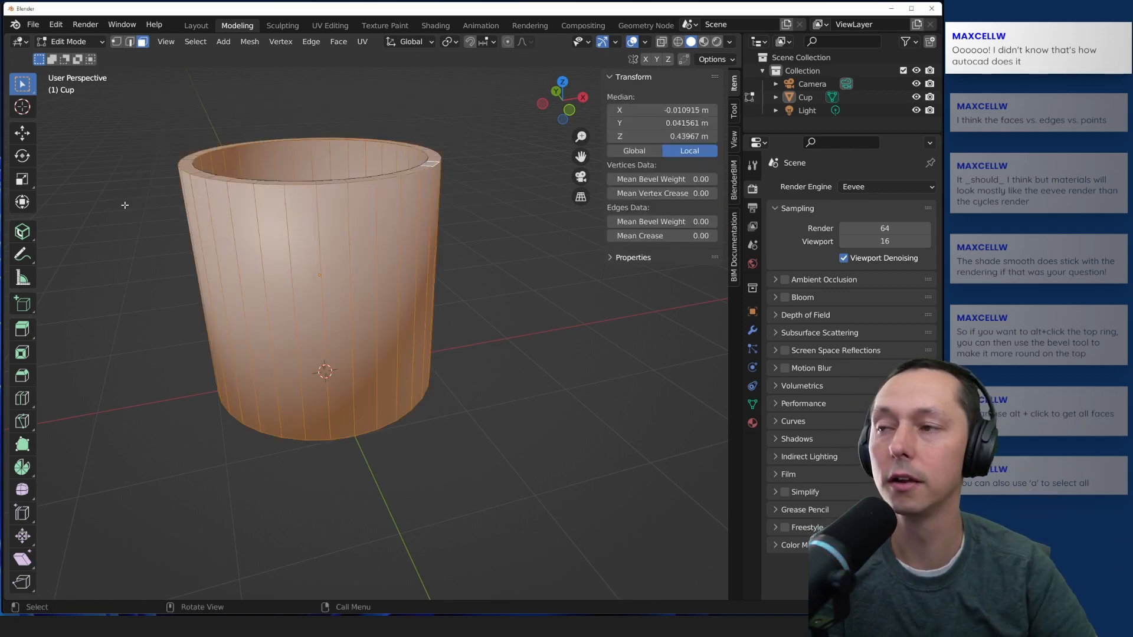
pyautogui.click(124, 205)
pyautogui.moveTo(123, 207); pyautogui.dragTo(104, 261, button='middle')
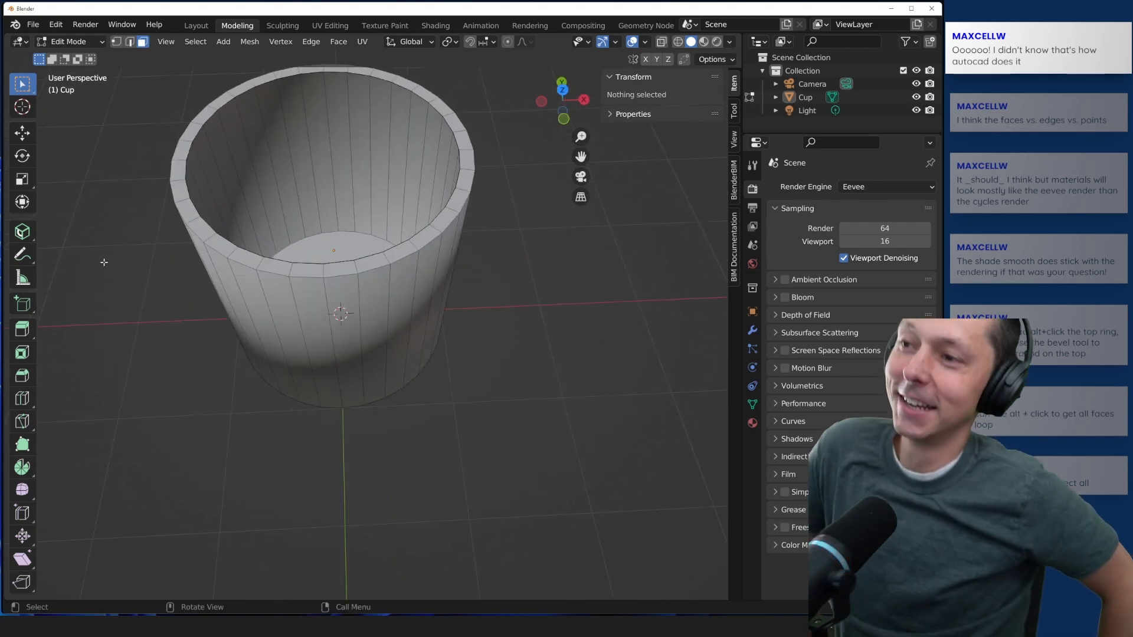
# Step: Loop-select the top rim faces and a vertical strip of the outer wall in turn, clearing each selection
pyautogui.moveTo(152, 224); pyautogui.dragTo(189, 321, button='middle')
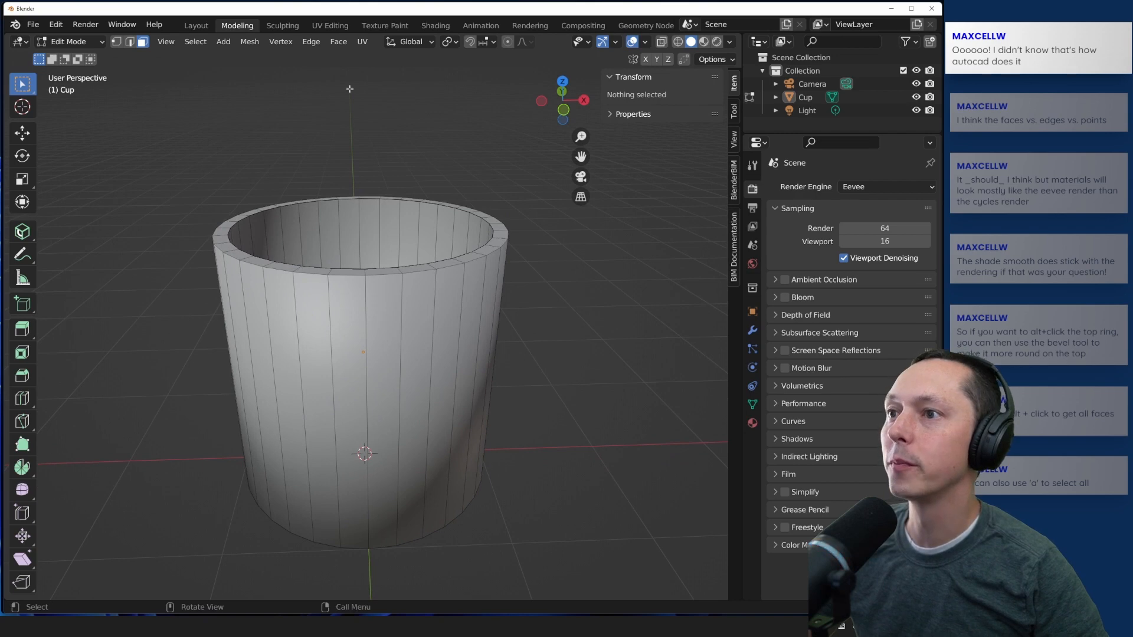
pyautogui.keyDown('alt'); pyautogui.click(229, 247); pyautogui.keyUp('alt')
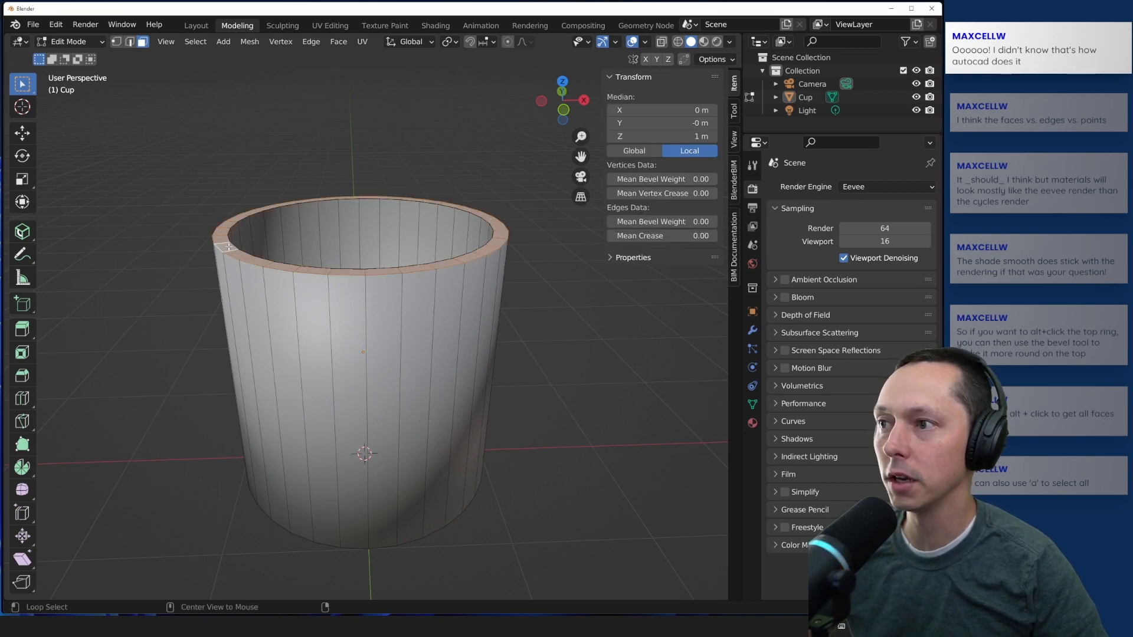
pyautogui.click(552, 322)
pyautogui.moveTo(533, 331); pyautogui.dragTo(519, 354, button='middle')
pyautogui.keyDown('alt'); pyautogui.click(485, 433); pyautogui.keyUp('alt')
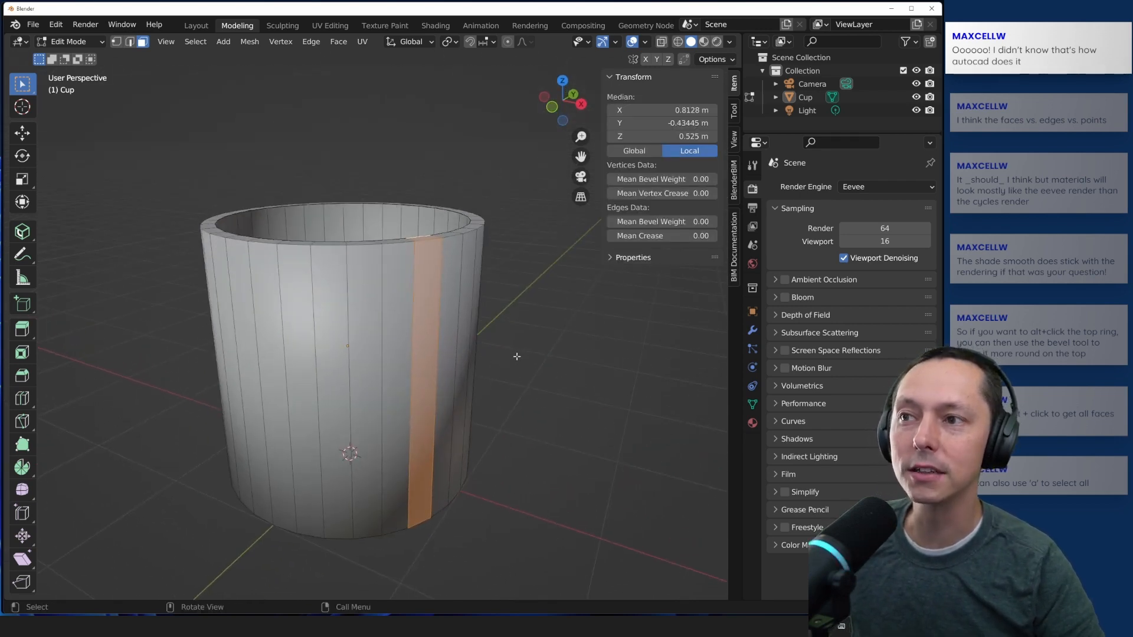
pyautogui.click(519, 355)
# Step: Loop-select from various points along the front and side of the rim to compare loop directions, and clear the selection
pyautogui.keyDown('alt'); pyautogui.click(449, 233); pyautogui.keyUp('alt')
pyautogui.hotkey('alt', 'a')
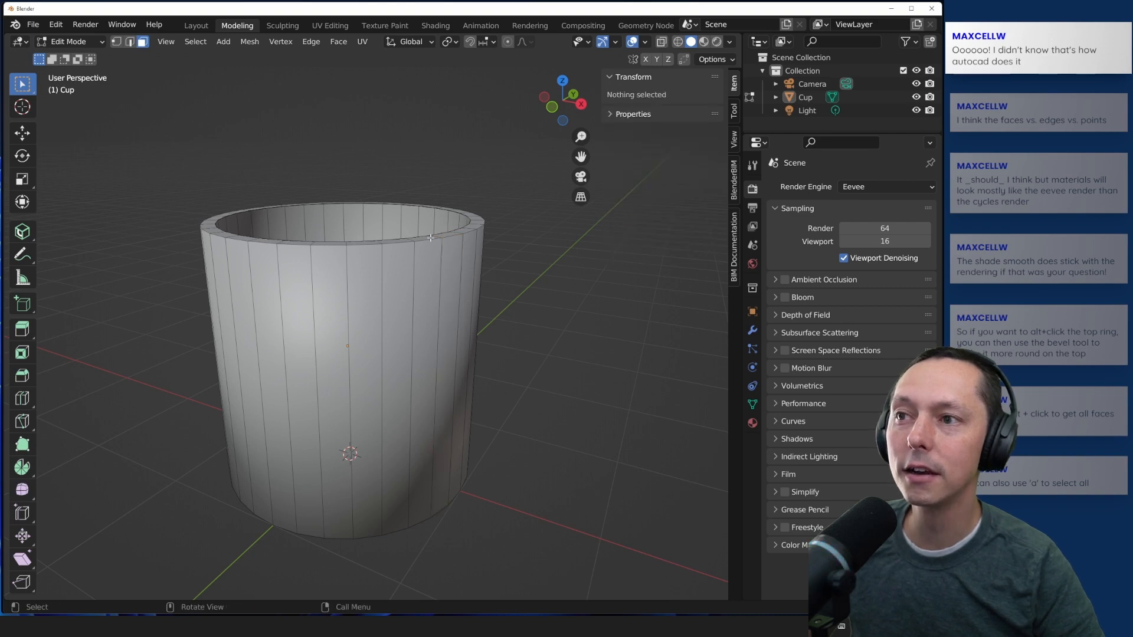
pyautogui.keyDown('alt'); pyautogui.click(214, 230); pyautogui.keyUp('alt')
pyautogui.hotkey('alt', 'a')
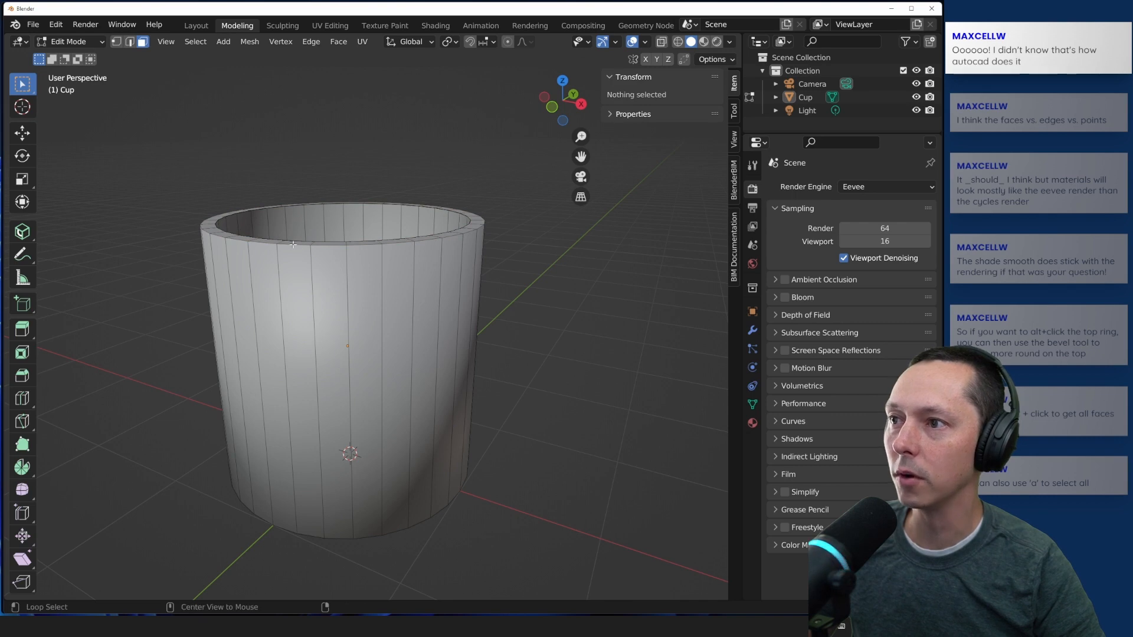
pyautogui.keyDown('alt'); pyautogui.click(290, 241); pyautogui.keyUp('alt')
pyautogui.keyDown('alt'); pyautogui.click(327, 243); pyautogui.keyUp('alt')
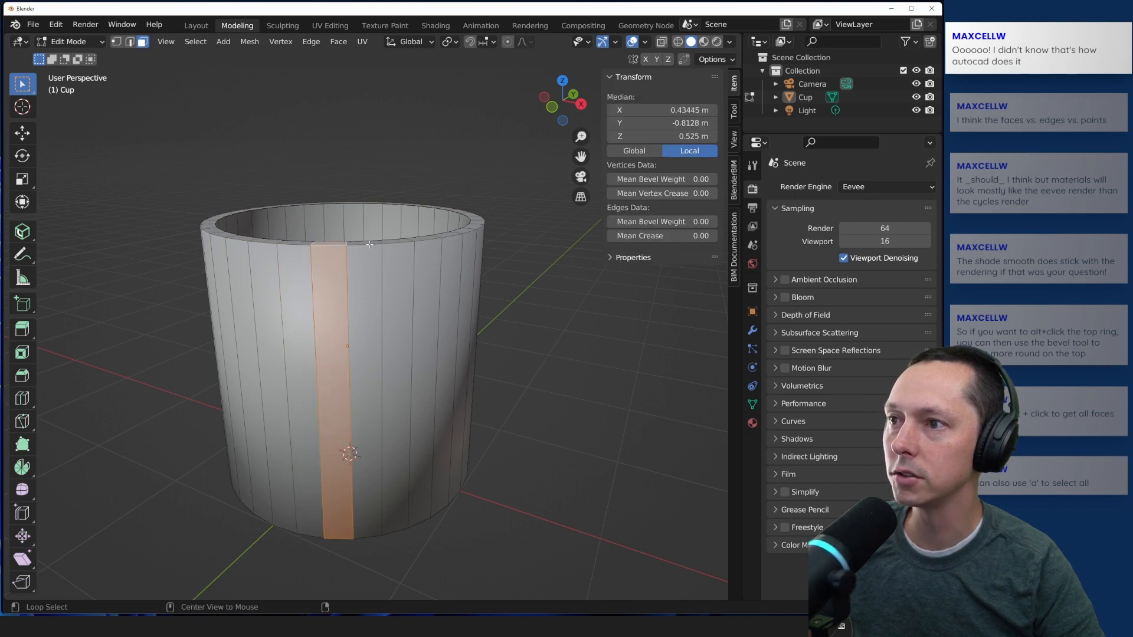
pyautogui.keyDown('alt'); pyautogui.click(348, 240); pyautogui.keyUp('alt')
pyautogui.keyDown('alt'); pyautogui.click(239, 239); pyautogui.keyUp('alt')
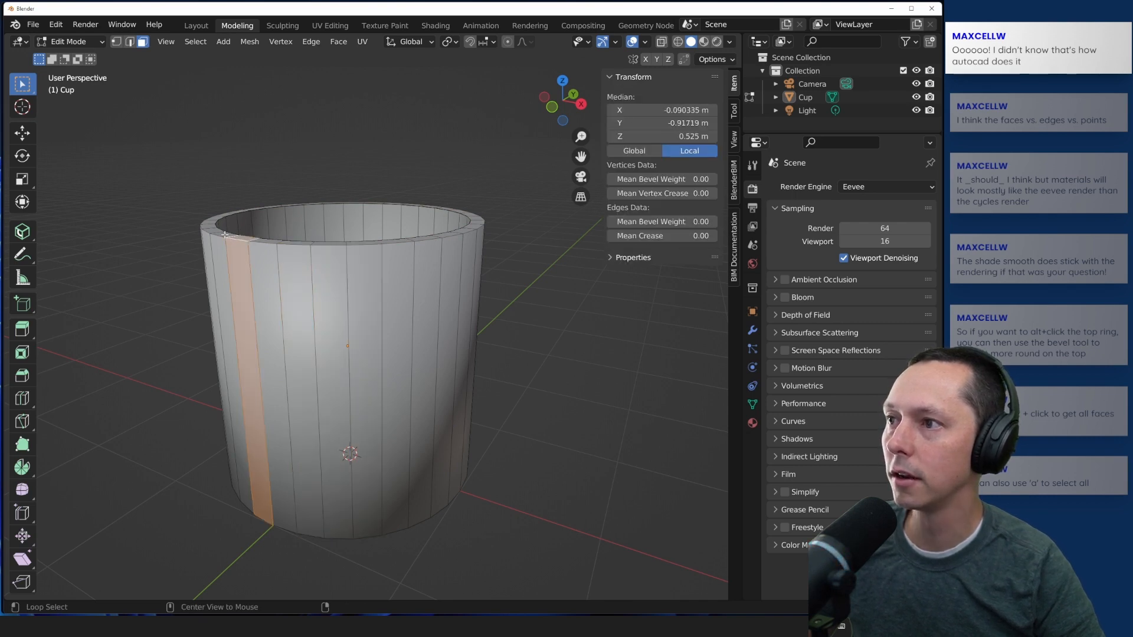
pyautogui.keyDown('alt'); pyautogui.click(220, 234); pyautogui.keyUp('alt')
pyautogui.keyDown('alt'); pyautogui.click(213, 231); pyautogui.keyUp('alt')
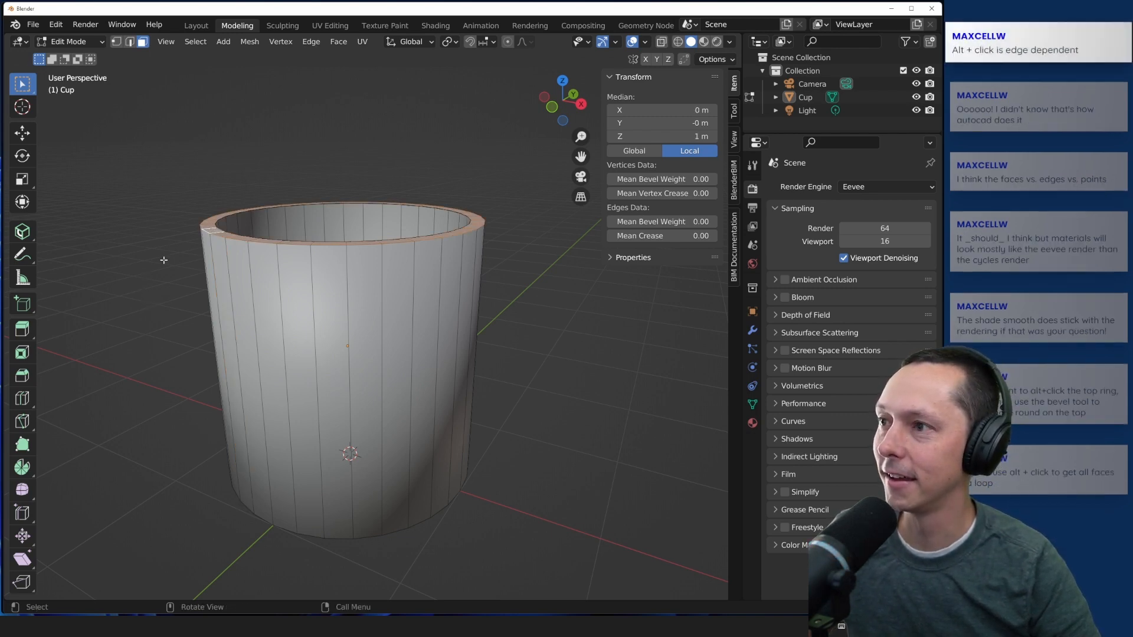
pyautogui.click(189, 245)
# Step: Loop-select the vertical strip through a front rim face, select a single rim face instead, and deselect everything
pyautogui.scroll(3, 210, 224)
pyautogui.moveTo(211, 224); pyautogui.dragTo(194, 295, button='middle')
pyautogui.keyDown('alt'); pyautogui.click(193, 299); pyautogui.keyUp('alt')
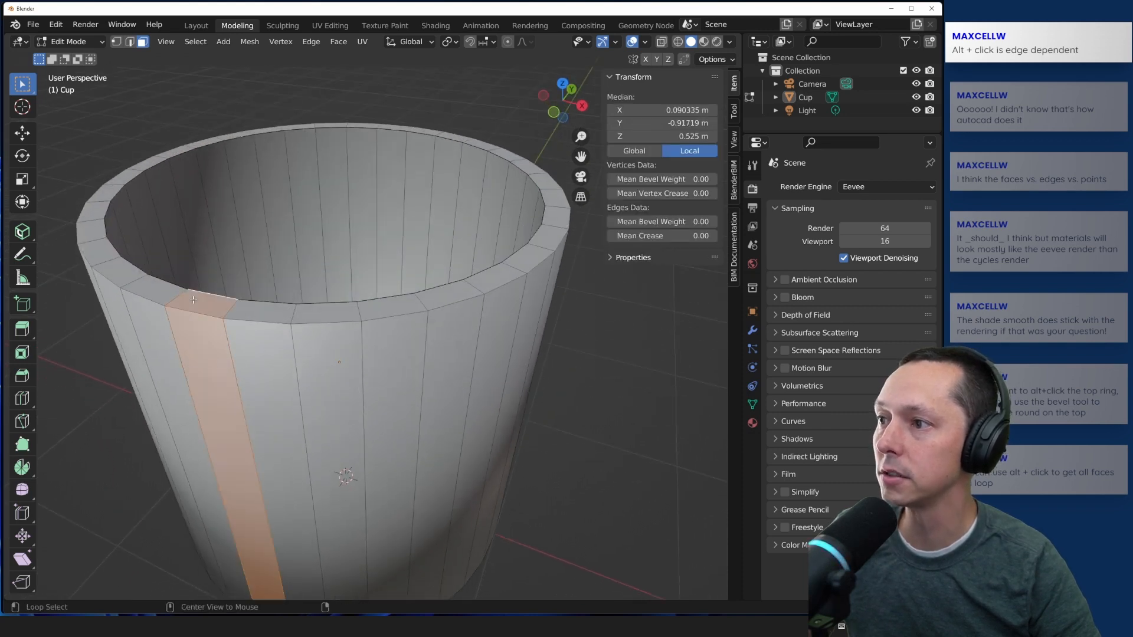
pyautogui.hotkey('alt', 'a')
pyautogui.click(114, 271)
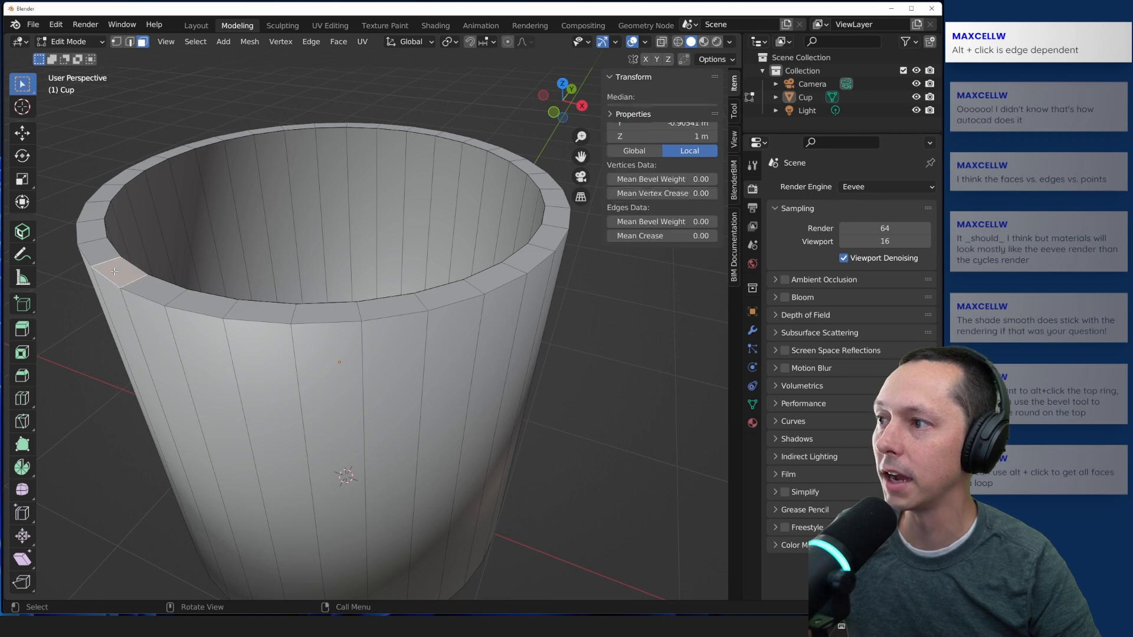
pyautogui.hotkey('alt', 'a')
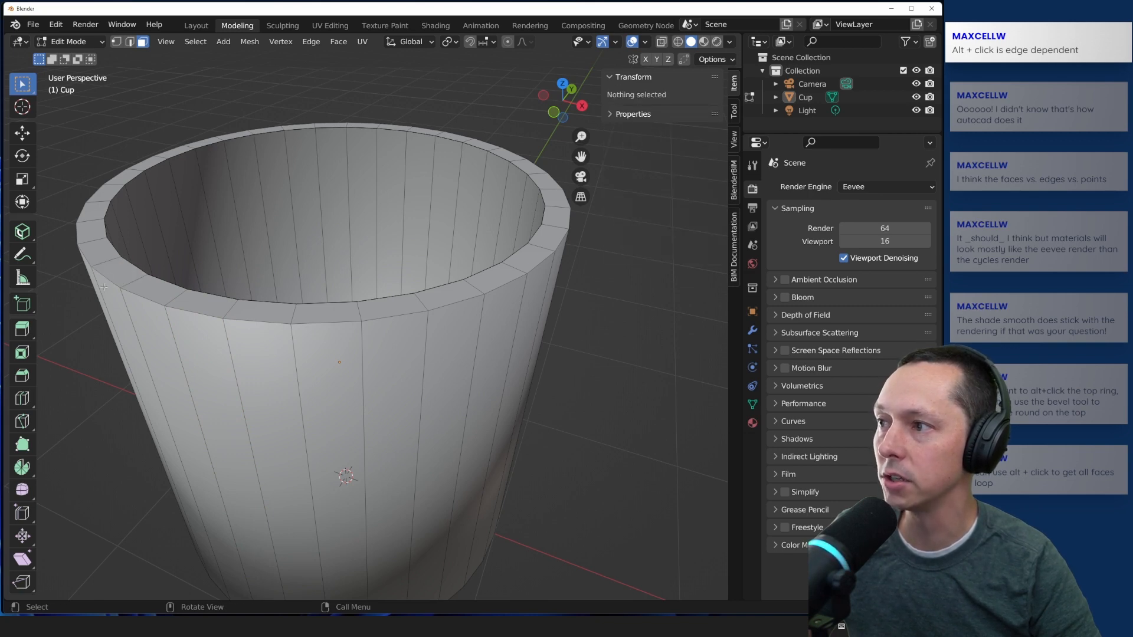
# Step: Loop-select the complete ring of faces on the cup's top rim
pyautogui.keyDown('alt'); pyautogui.click(91, 312); pyautogui.keyUp('alt')
pyautogui.hotkey('alt', 'a')
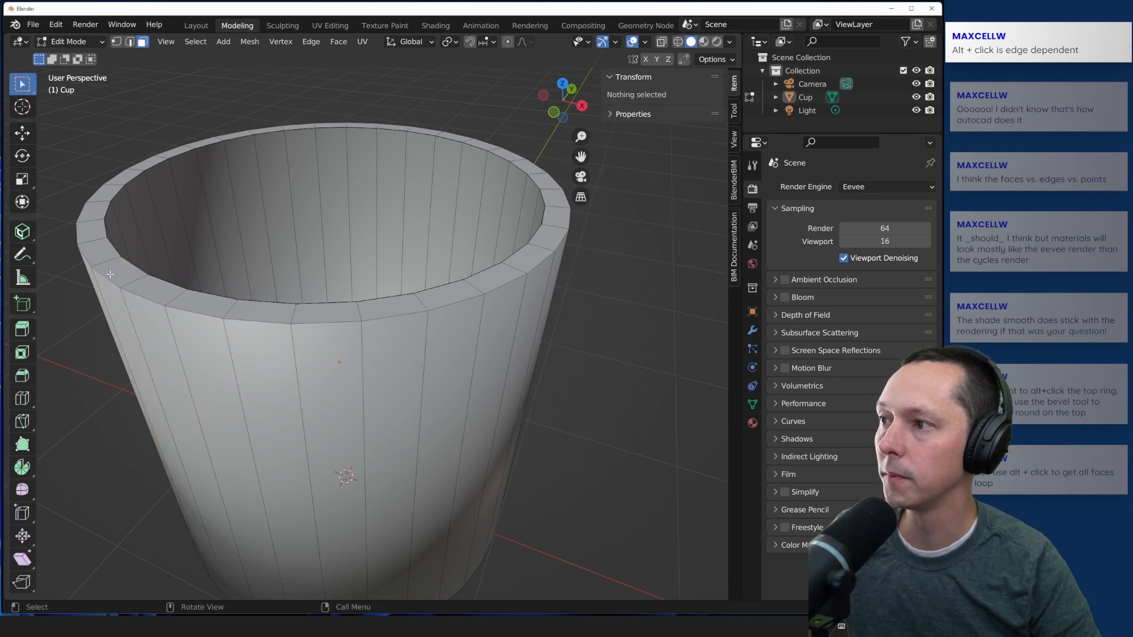
pyautogui.keyDown('alt'); pyautogui.click(102, 262); pyautogui.keyUp('alt')
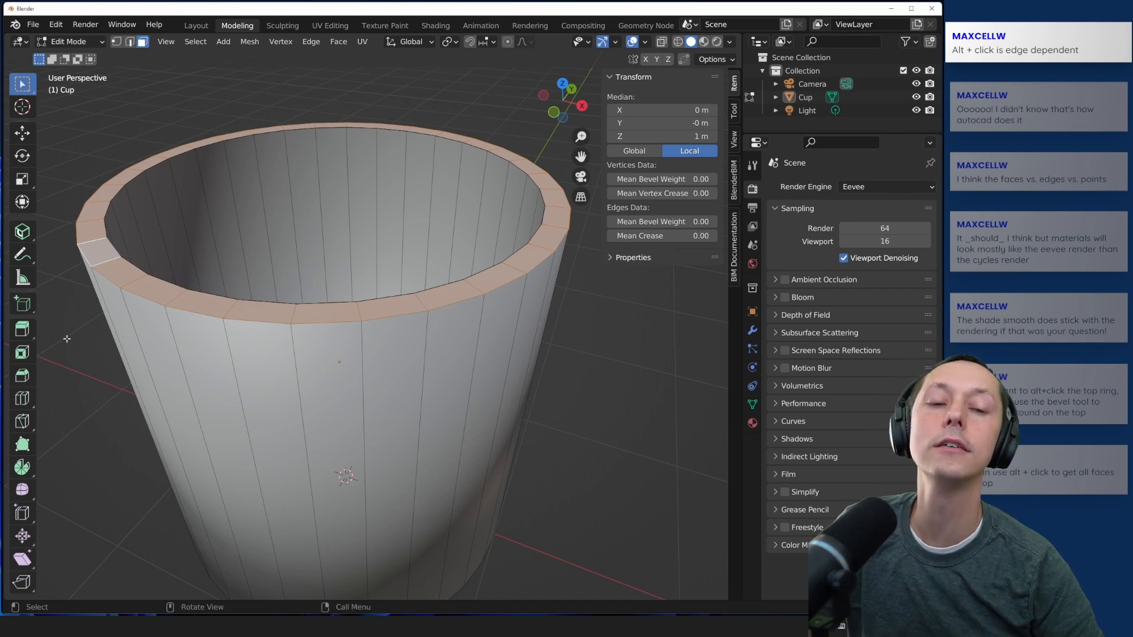
pyautogui.moveTo(107, 390); pyautogui.dragTo(105, 381, button='middle')
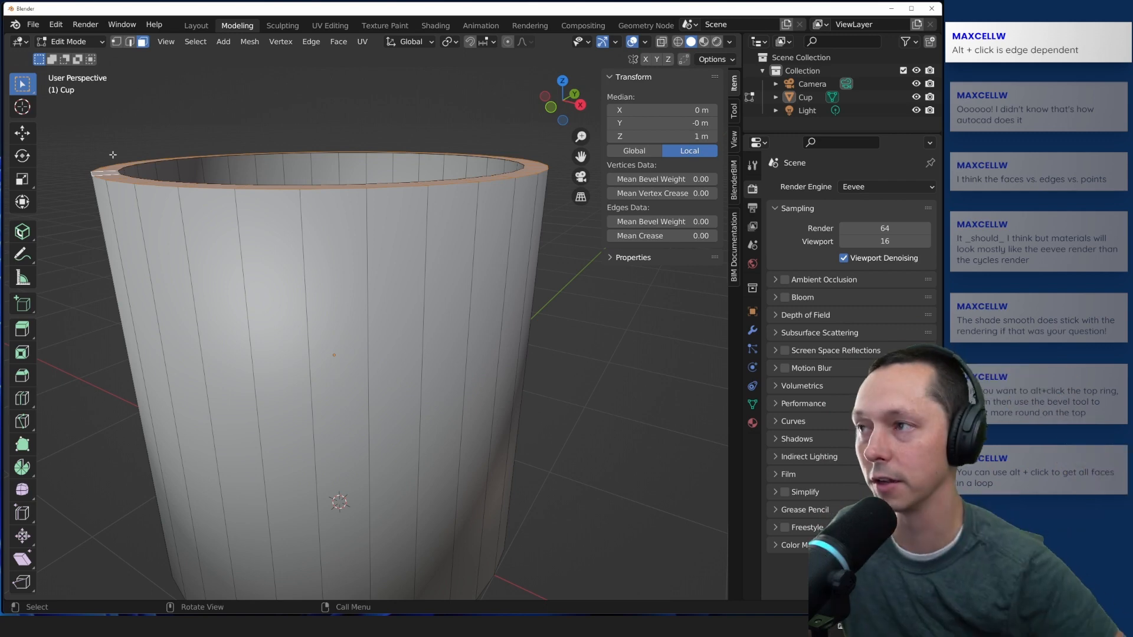
pyautogui.moveTo(121, 141); pyautogui.dragTo(147, 180, button='middle')
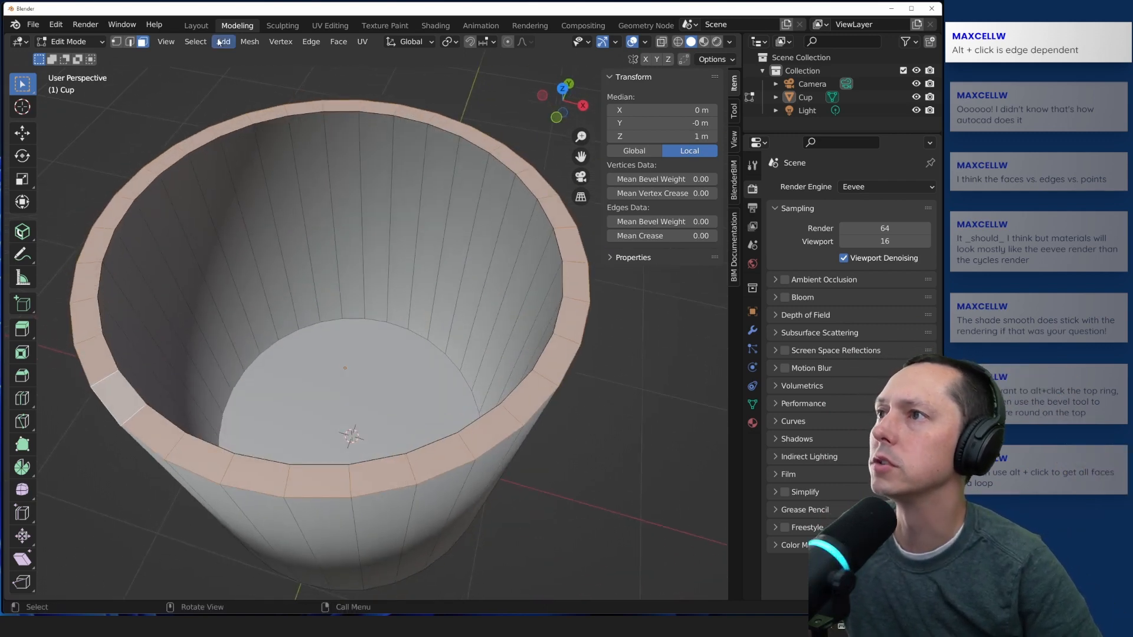
# Step: Apply Bevel Edges to the selected ring of faces on the cup's rim
pyautogui.click(342, 46)
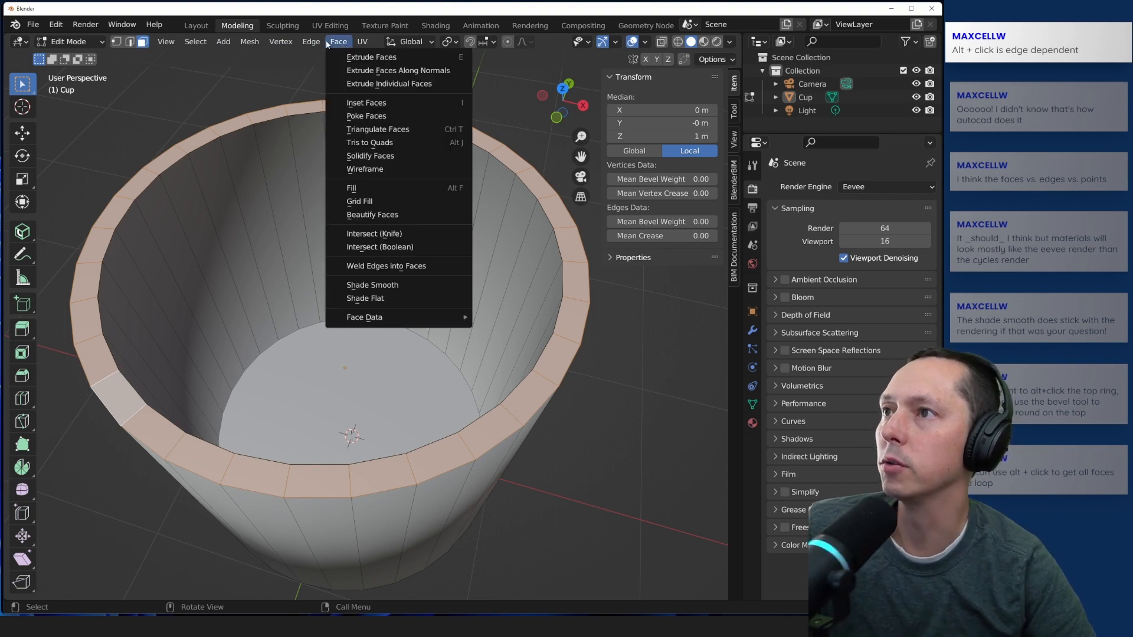
pyautogui.moveTo(309, 38)
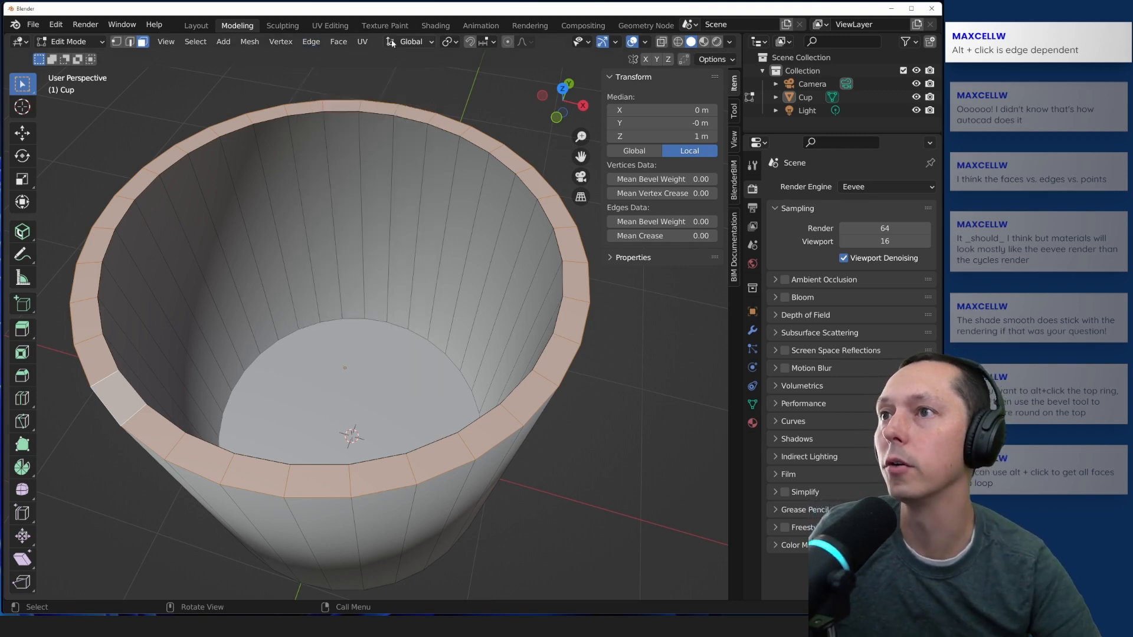
pyautogui.click(311, 41)
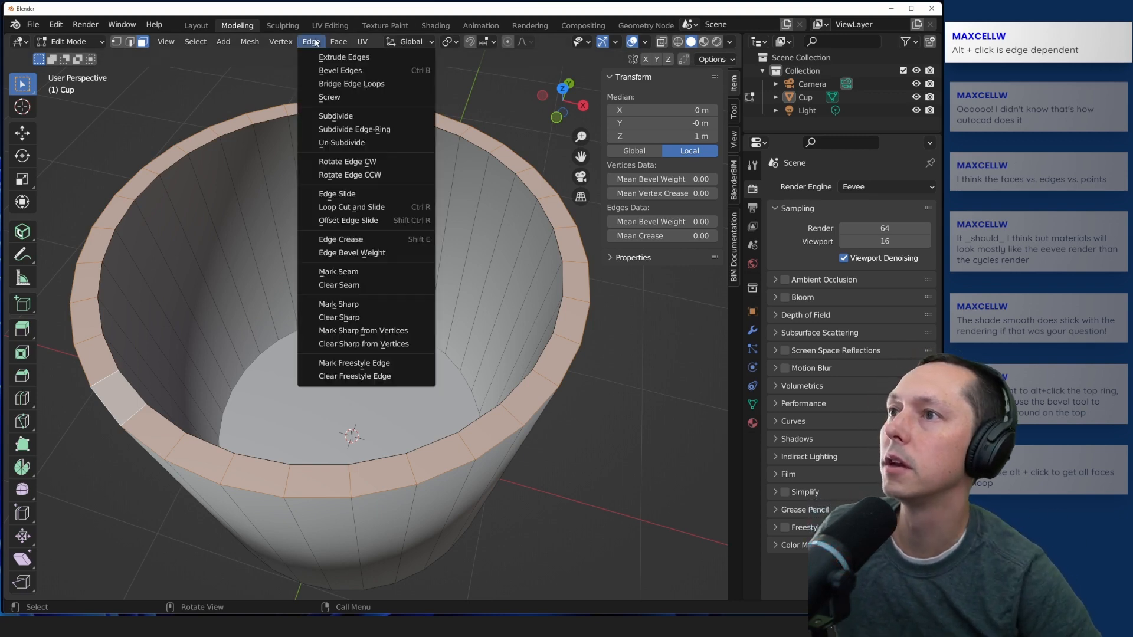
pyautogui.click(324, 71)
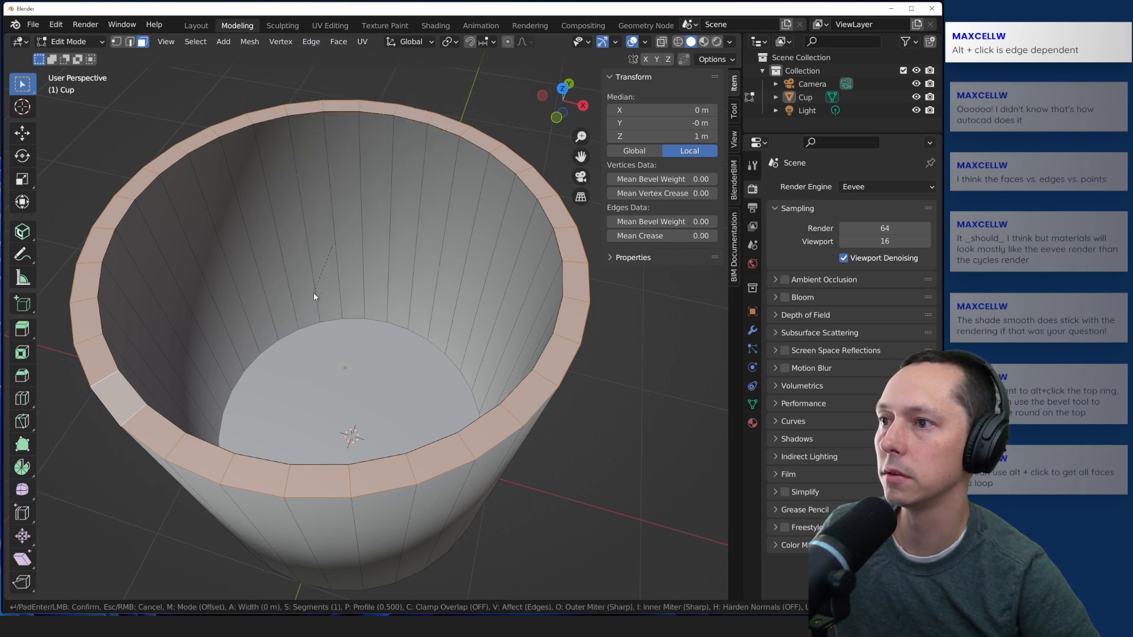
pyautogui.click(315, 269)
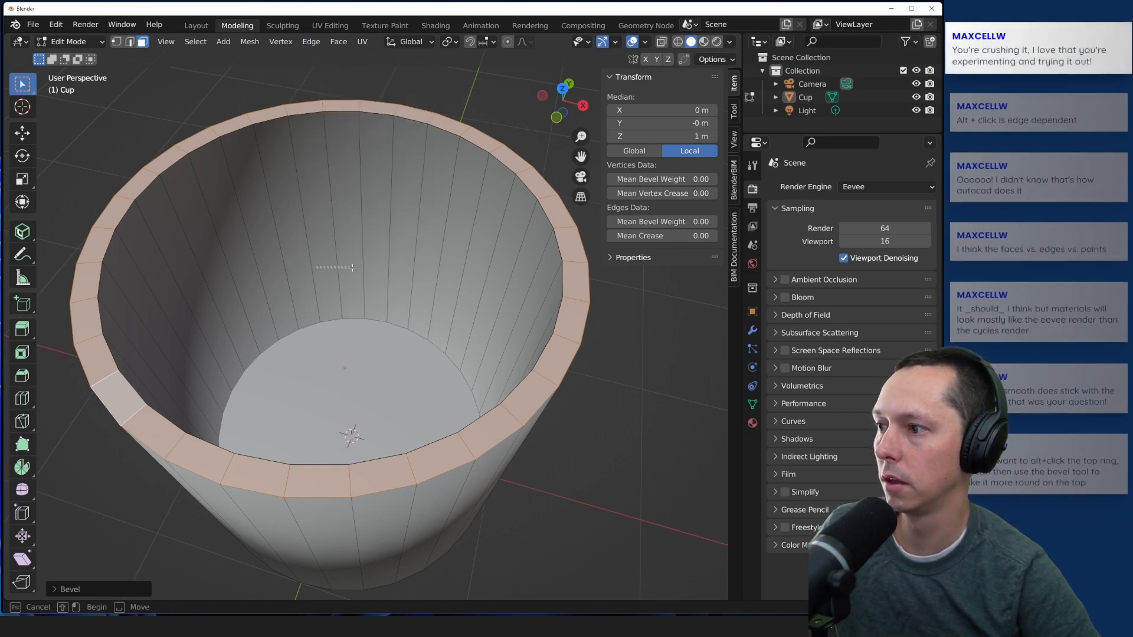
# Step: Clear the selection and loop-select the full ring of faces on the cup's top rim
pyautogui.keyDown('alt'); pyautogui.click(334, 318); pyautogui.keyUp('alt')
pyautogui.click(178, 99)
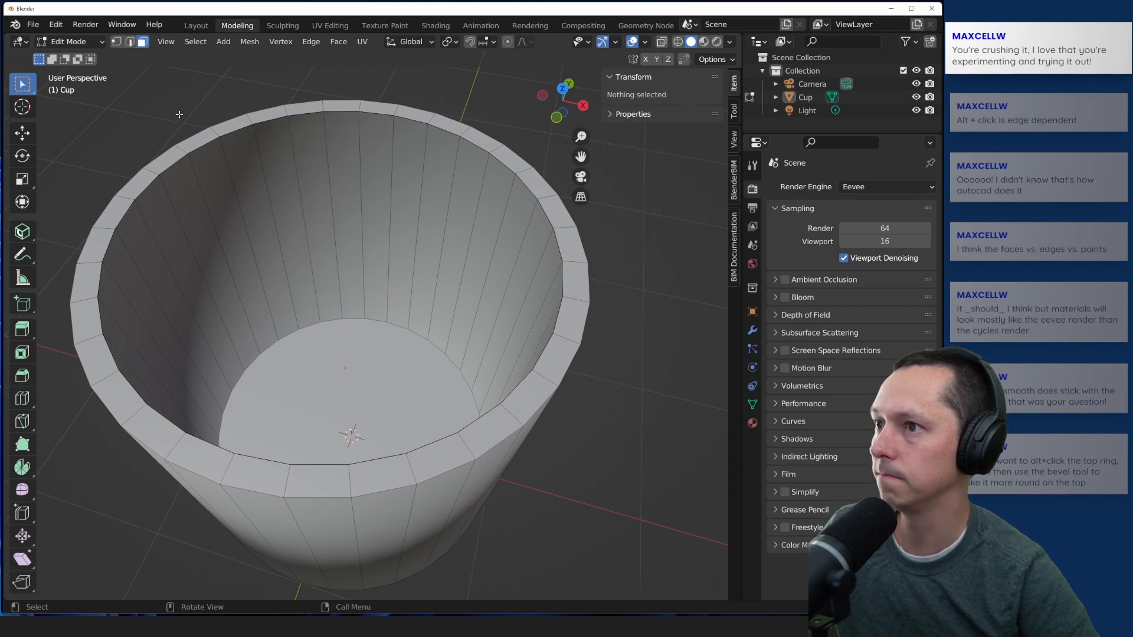
pyautogui.moveTo(177, 111); pyautogui.dragTo(187, 103, button='middle')
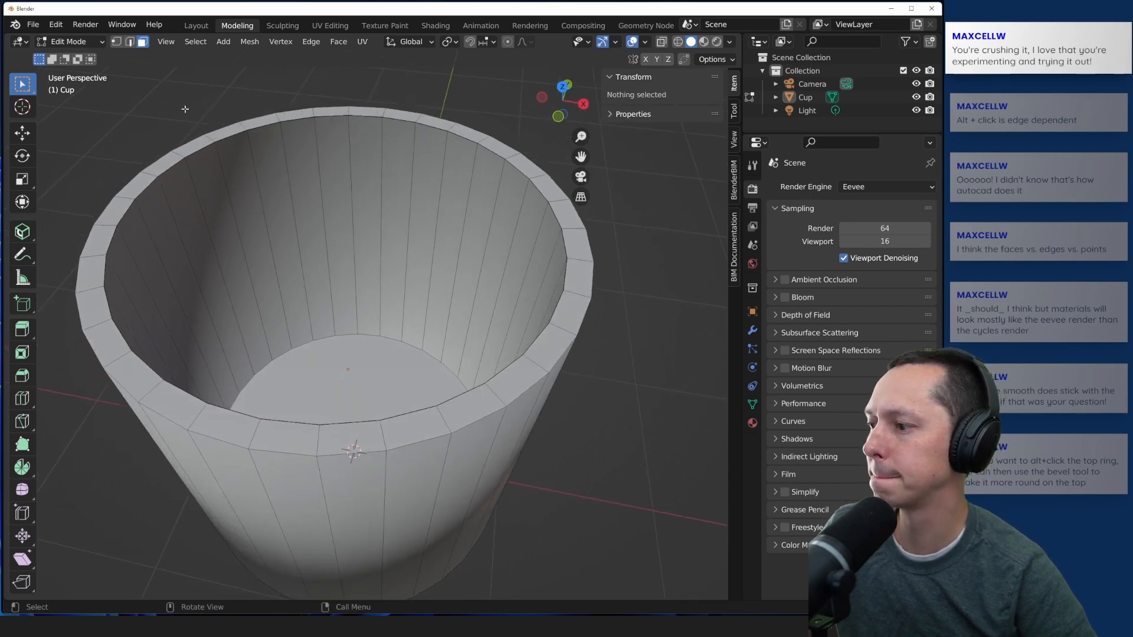
pyautogui.keyDown('alt'); pyautogui.click(88, 254); pyautogui.keyUp('alt')
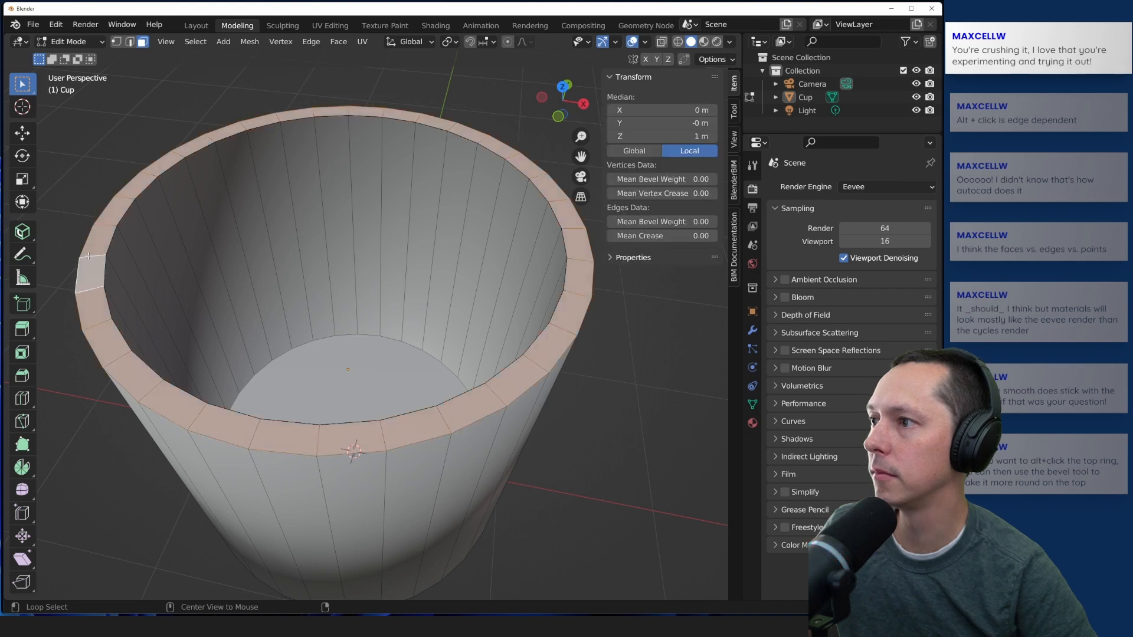
pyautogui.click(310, 42)
pyautogui.click(322, 69)
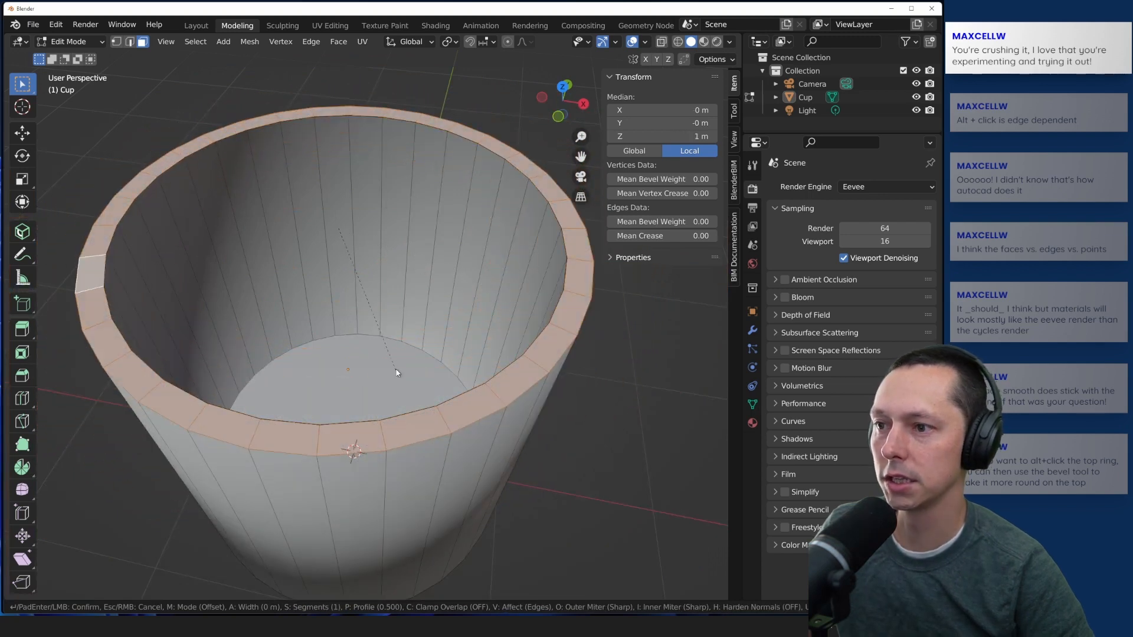
pyautogui.press('Escape')
# Step: Bevel the edges of the selected rim ring with 2 segments and a width of about 0.025 m, and clear the selection
pyautogui.scroll(-3, 352, 274)
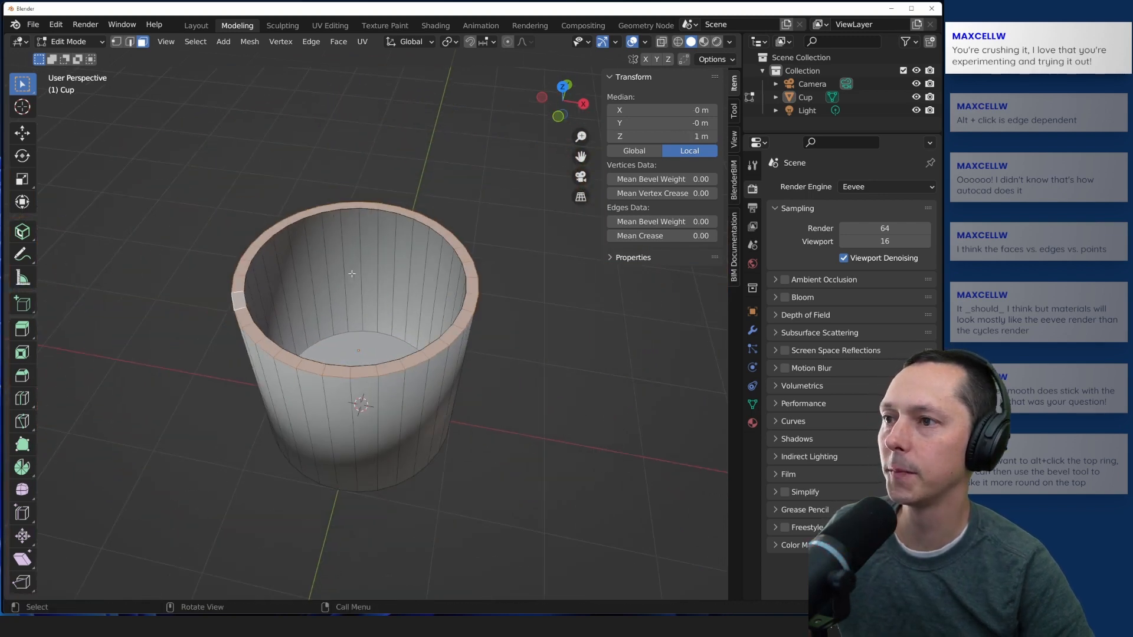
pyautogui.scroll(2, 353, 273)
pyautogui.moveTo(352, 274); pyautogui.dragTo(348, 59, button='middle')
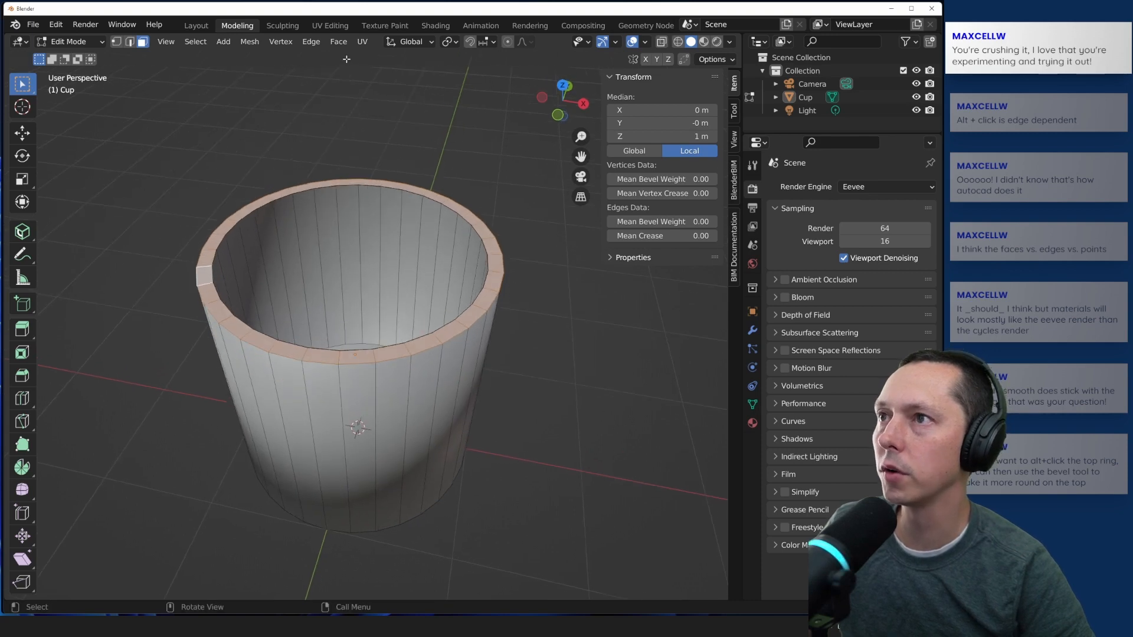
pyautogui.click(338, 41)
pyautogui.click(322, 71)
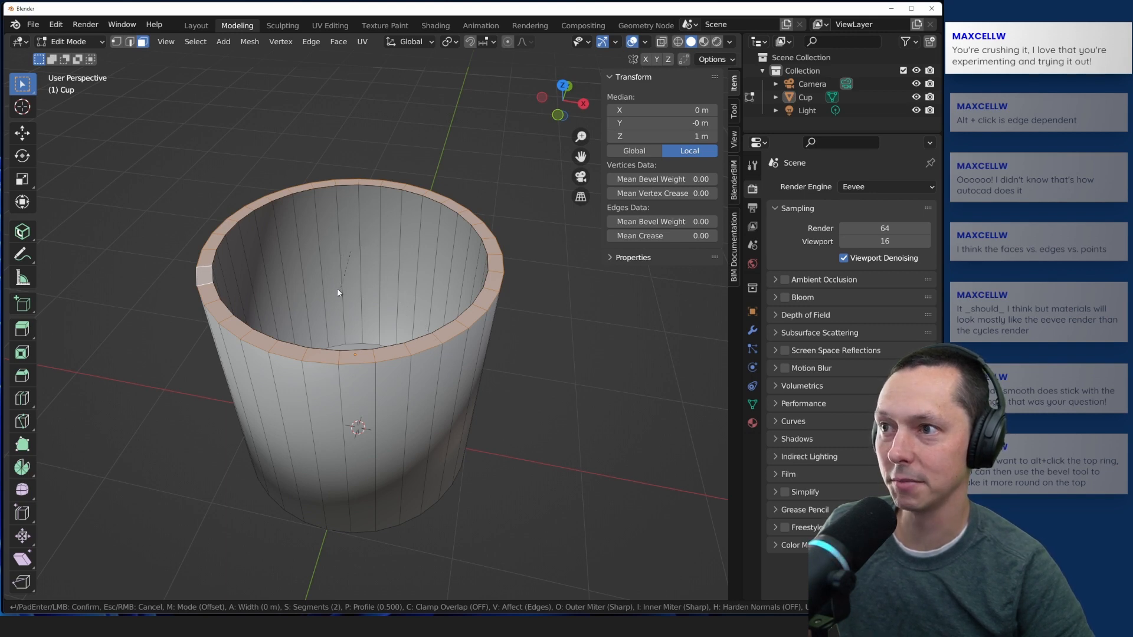
pyautogui.scroll(1, 397, 475)
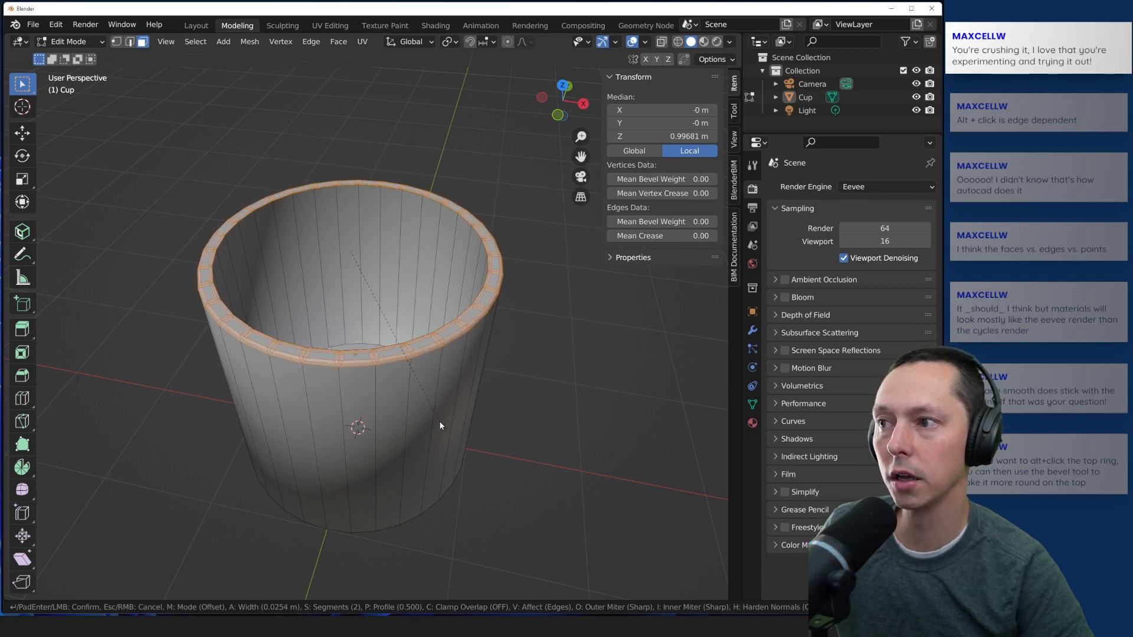
pyautogui.click(439, 421)
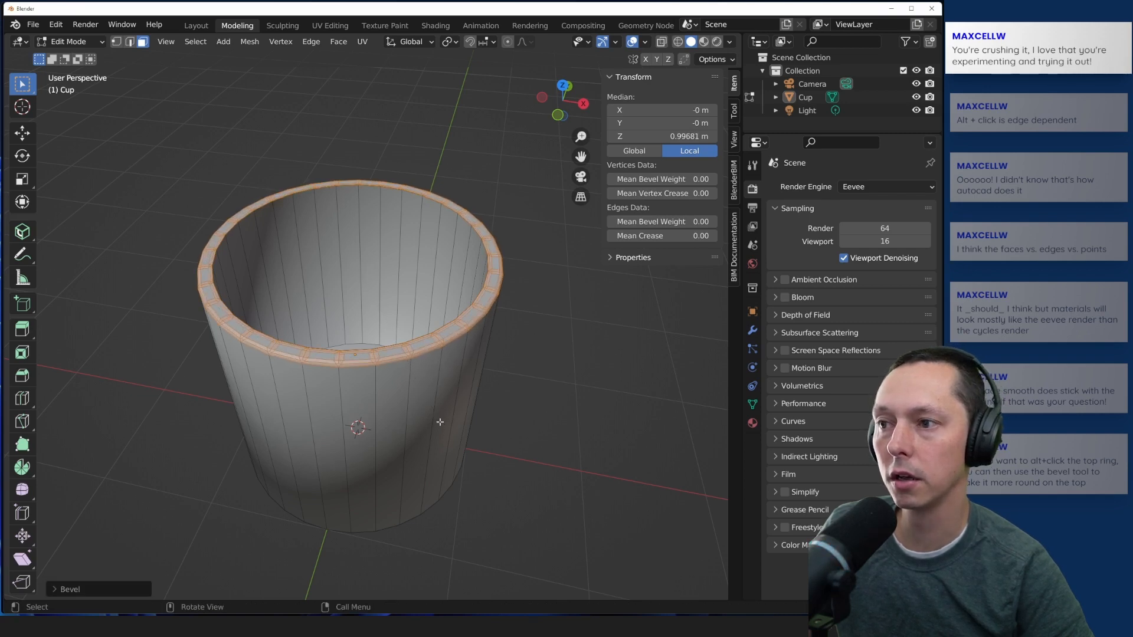
pyautogui.click(536, 370)
# Step: Bevel the edge of the cup's inner floor face with 1 segment and a width of about 0.02 m, and clear the selection
pyautogui.scroll(5, 475, 354)
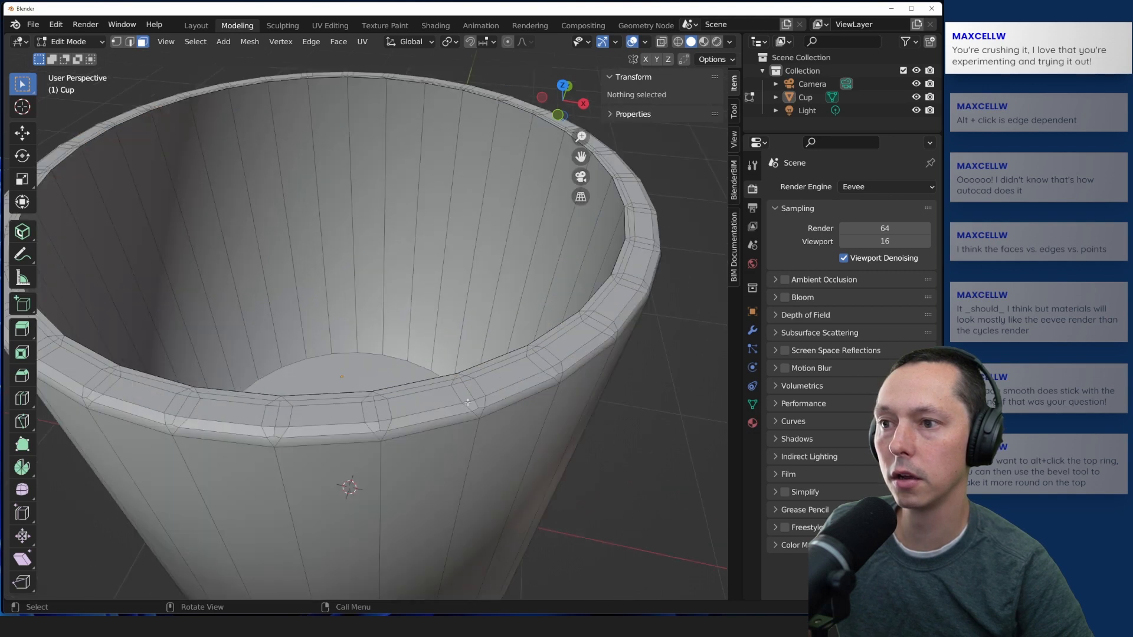
pyautogui.moveTo(465, 399); pyautogui.dragTo(495, 425, button='middle')
pyautogui.scroll(-5, 485, 426)
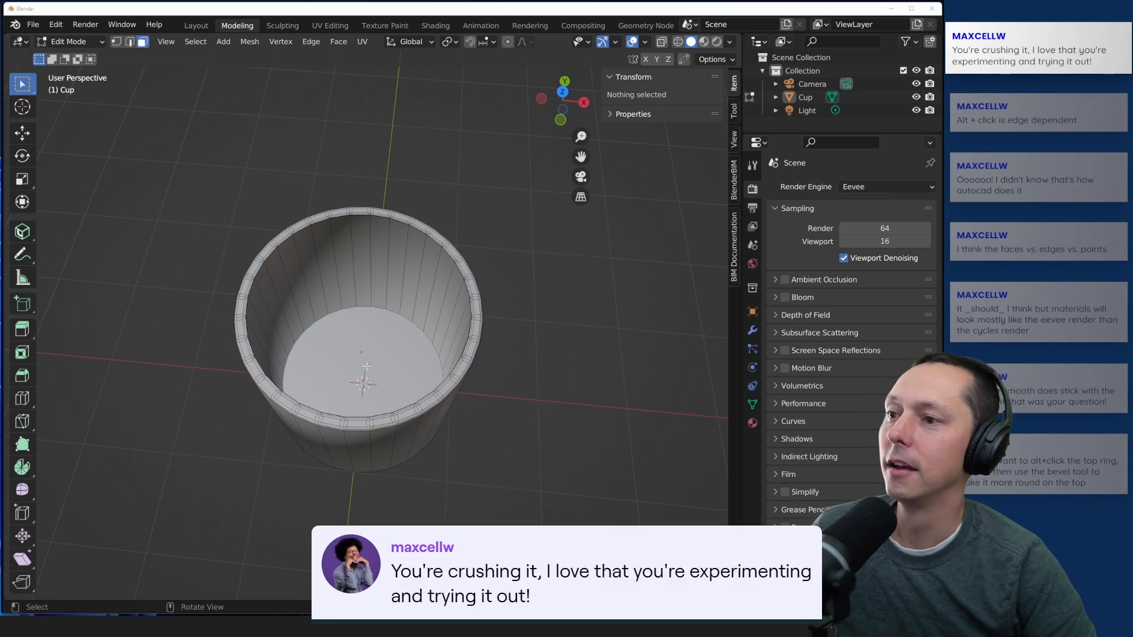
pyautogui.scroll(3, 359, 355)
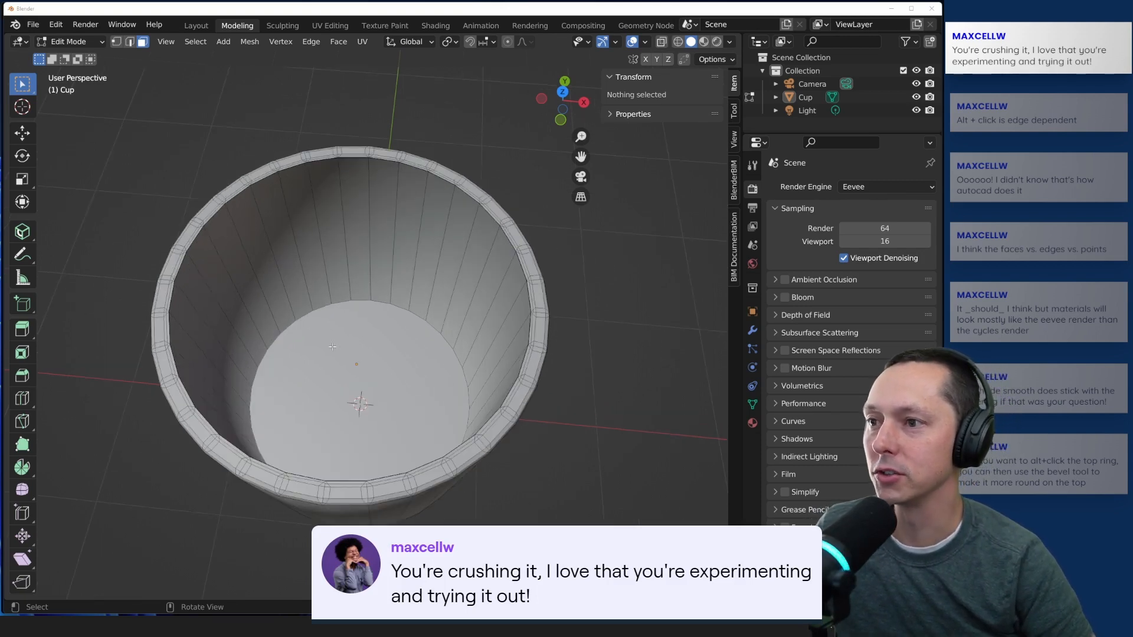
pyautogui.click(341, 349)
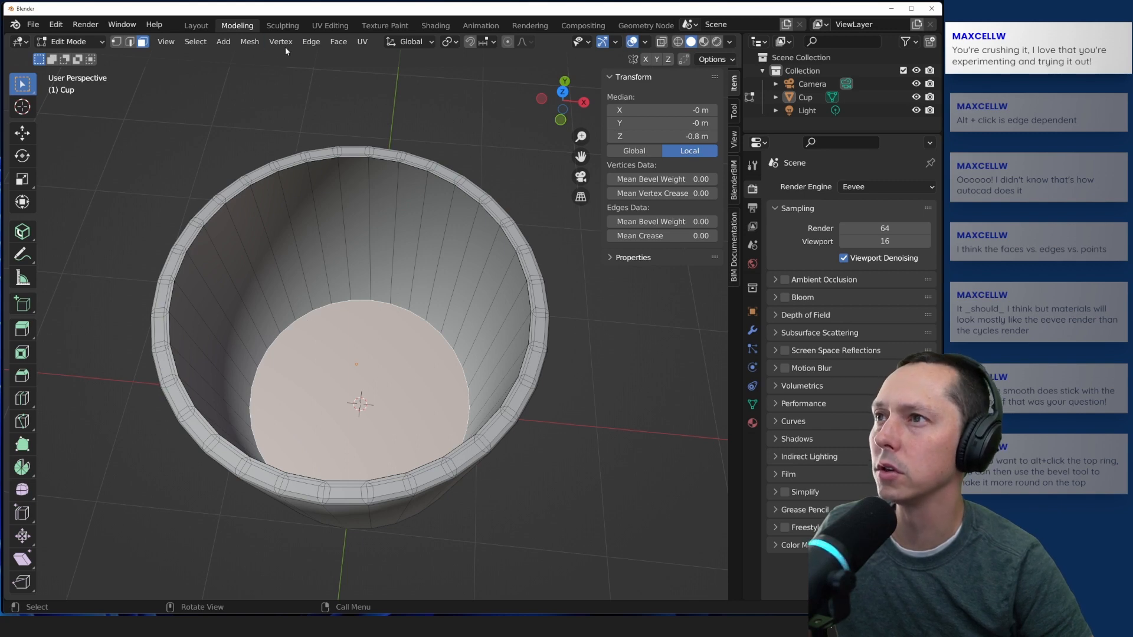
pyautogui.click(311, 42)
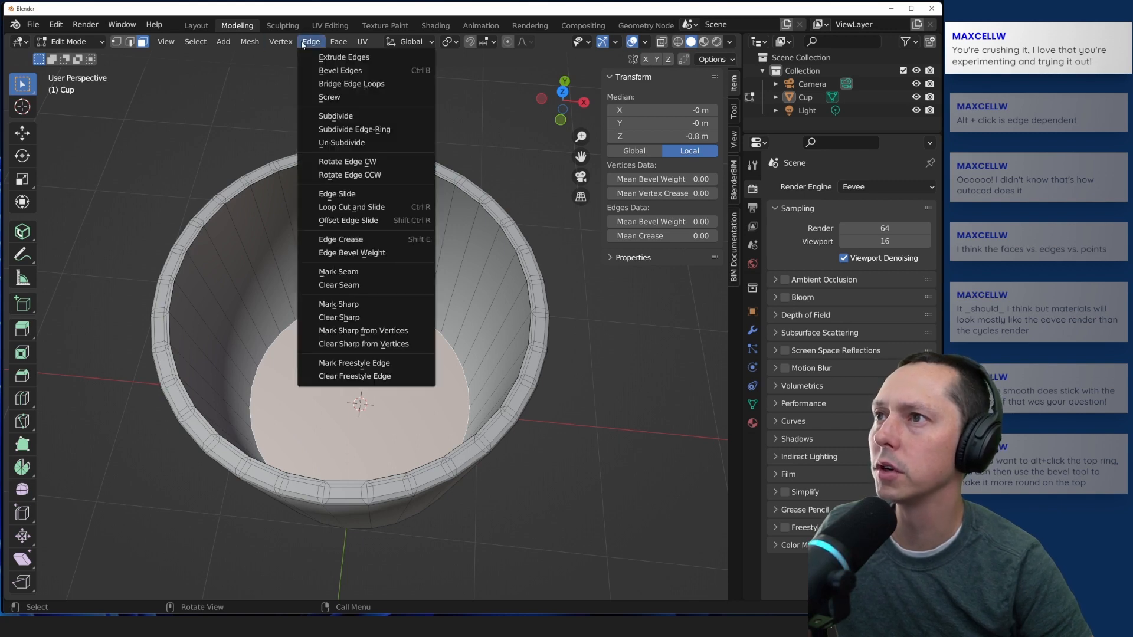
pyautogui.click(327, 71)
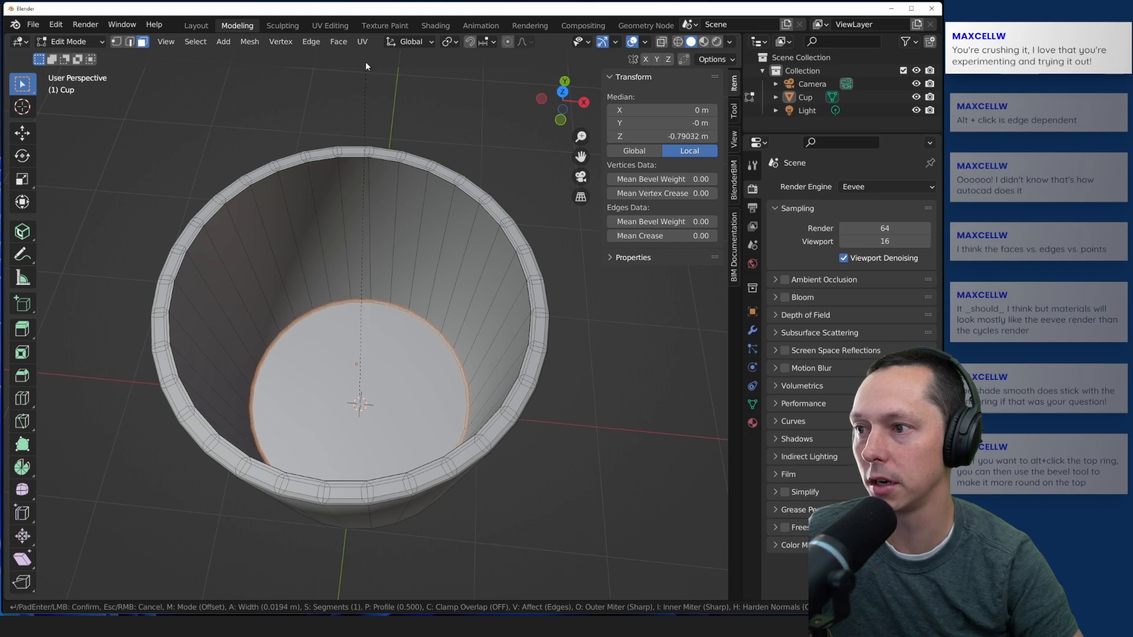
pyautogui.click(366, 62)
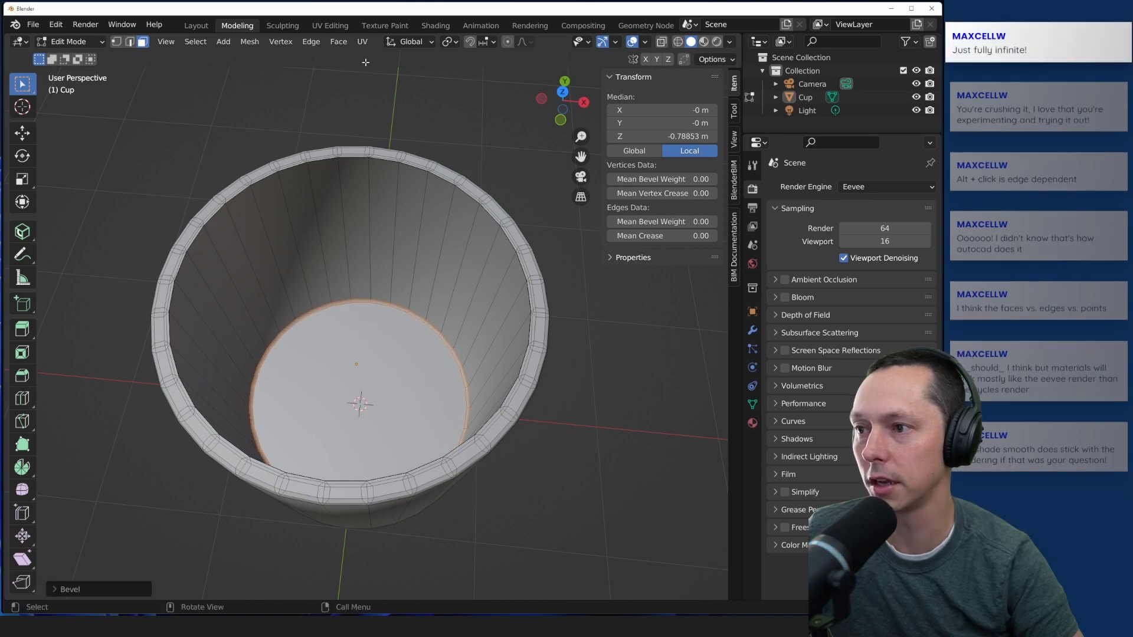
pyautogui.click(525, 501)
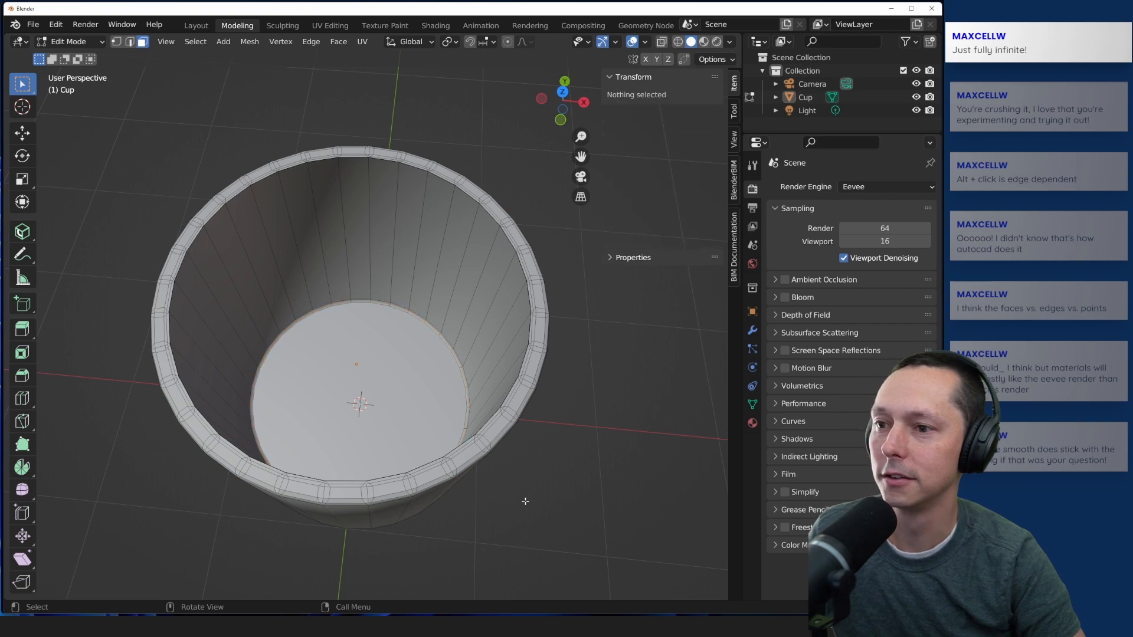
# Step: Select the cup's outer bottom face from underneath and hide the viewport's transform sidebar
pyautogui.moveTo(552, 476); pyautogui.dragTo(414, 254, button='middle')
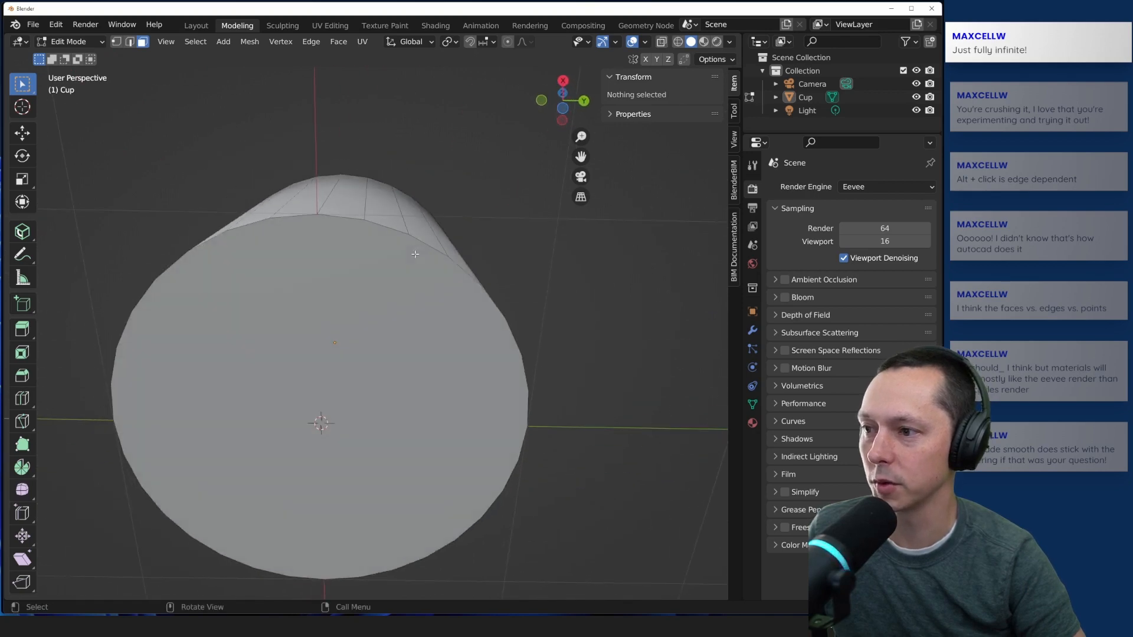
pyautogui.click(248, 312)
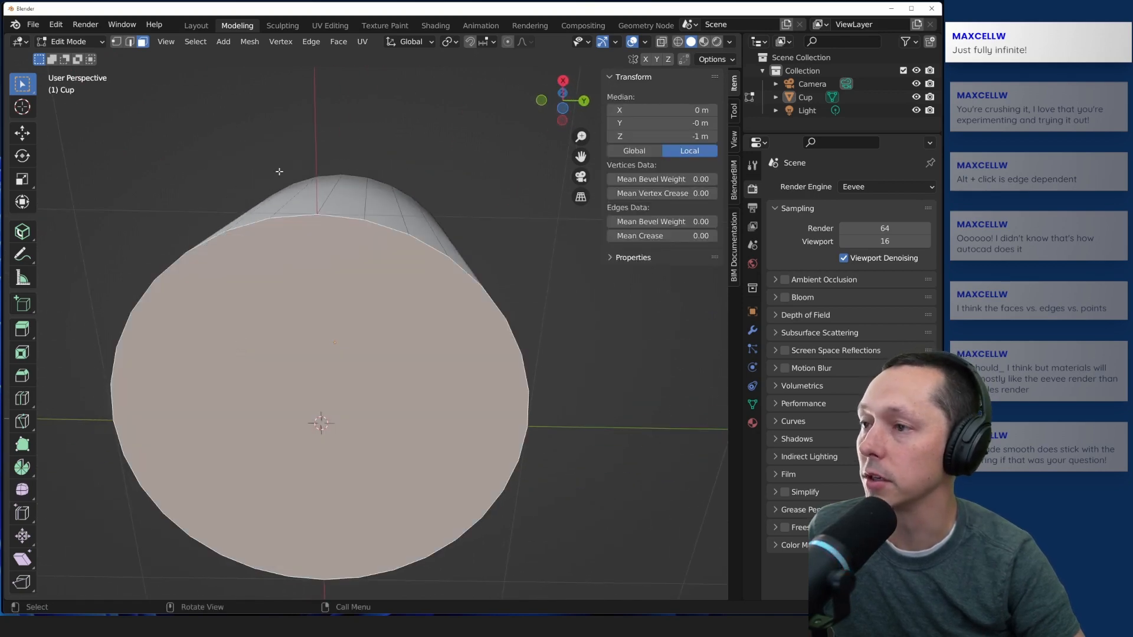
pyautogui.press('n')
pyautogui.click(643, 248)
pyautogui.click(340, 349)
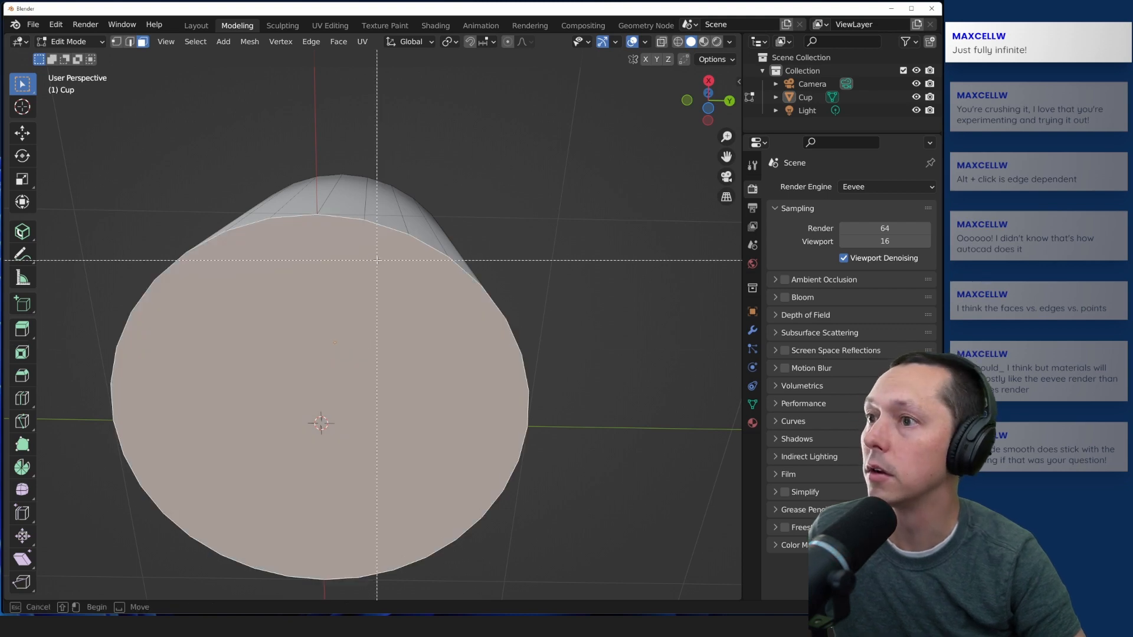
pyautogui.click(312, 42)
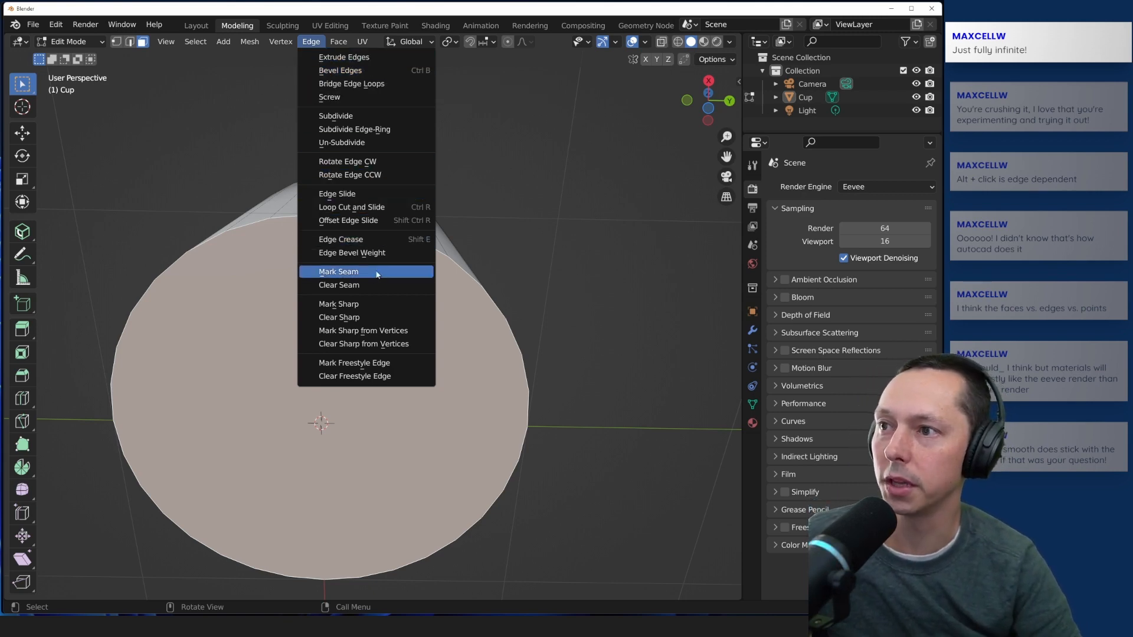
pyautogui.click(352, 207)
pyautogui.click(548, 180)
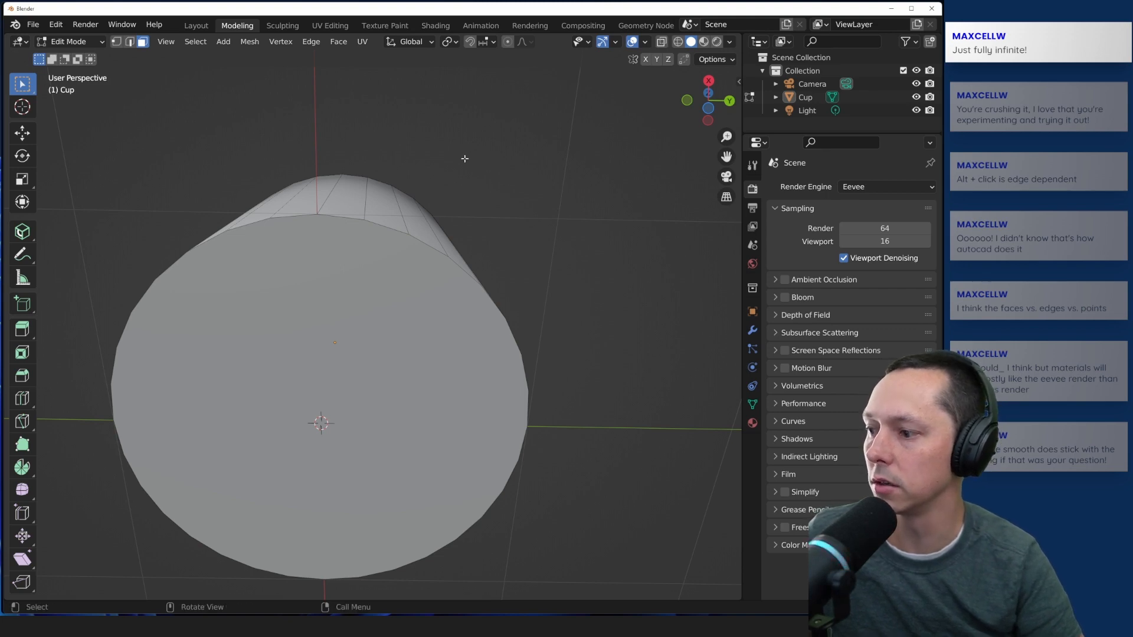
pyautogui.press('b')
pyautogui.press('Escape')
pyautogui.click(311, 45)
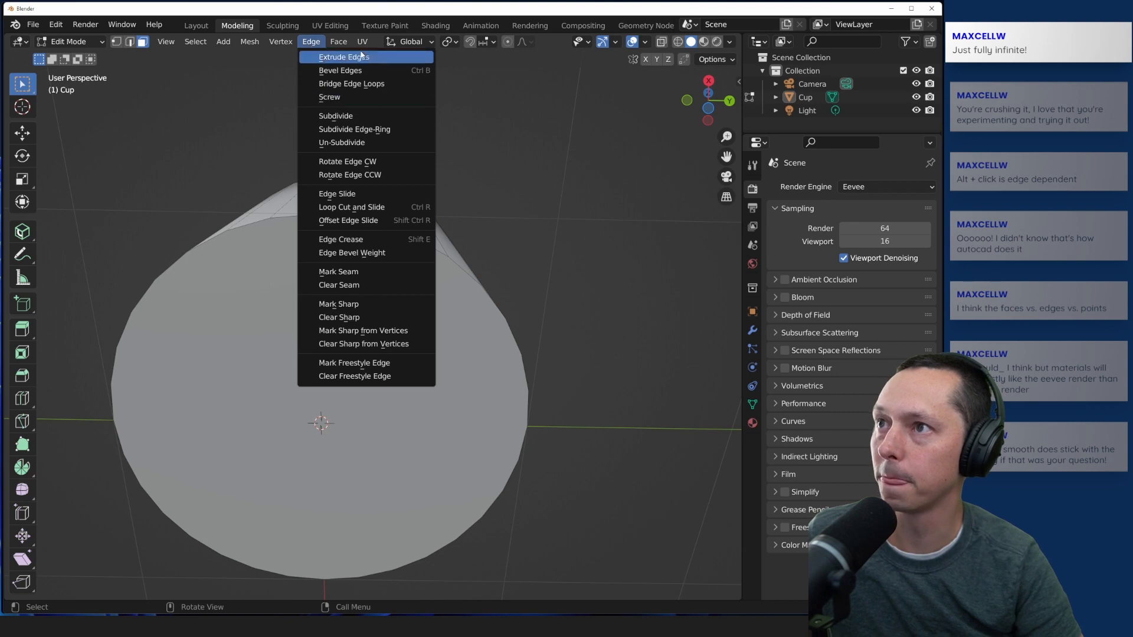
pyautogui.click(356, 105)
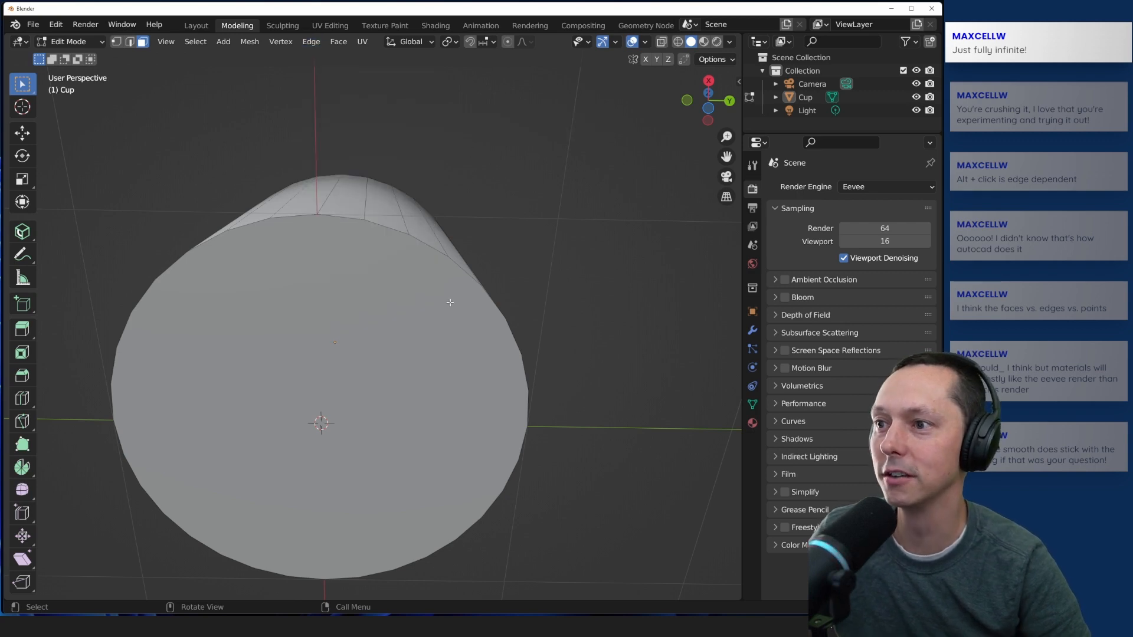
# Step: Try to bevel the edge of the cup's outer bottom face, and clear the selection
pyautogui.click(304, 326)
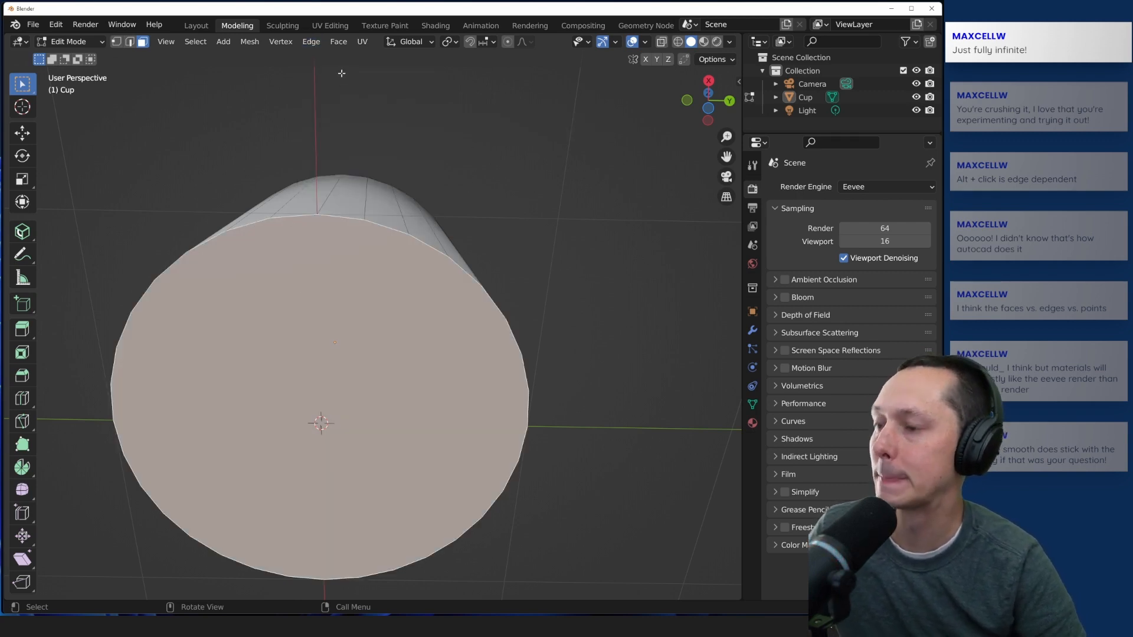
pyautogui.click(311, 42)
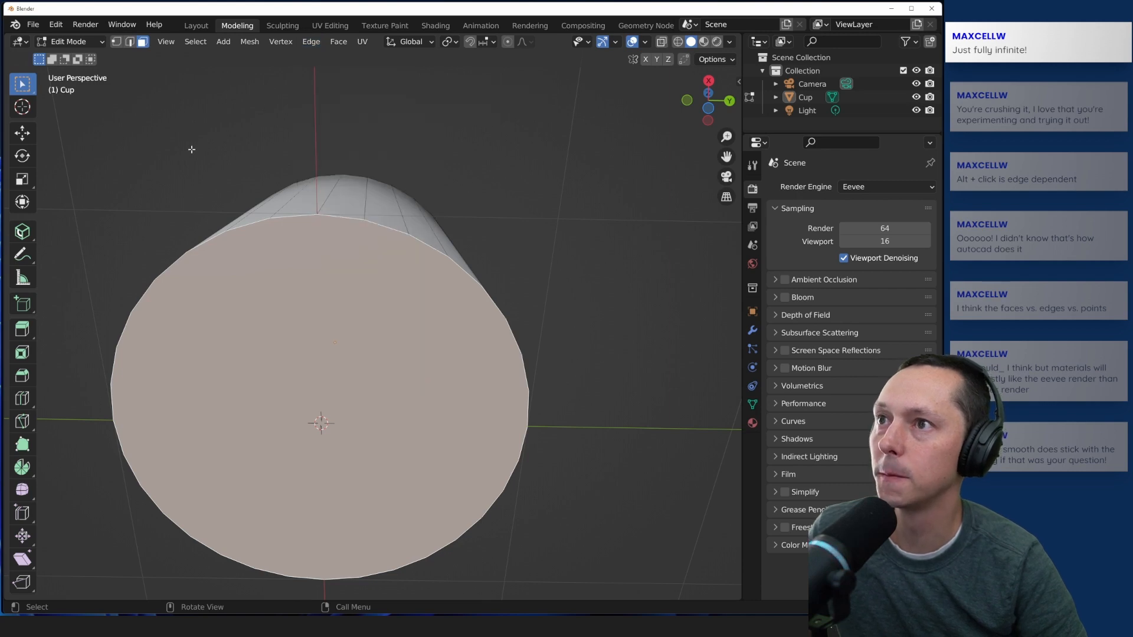
pyautogui.hotkey('ctrl', 'b')
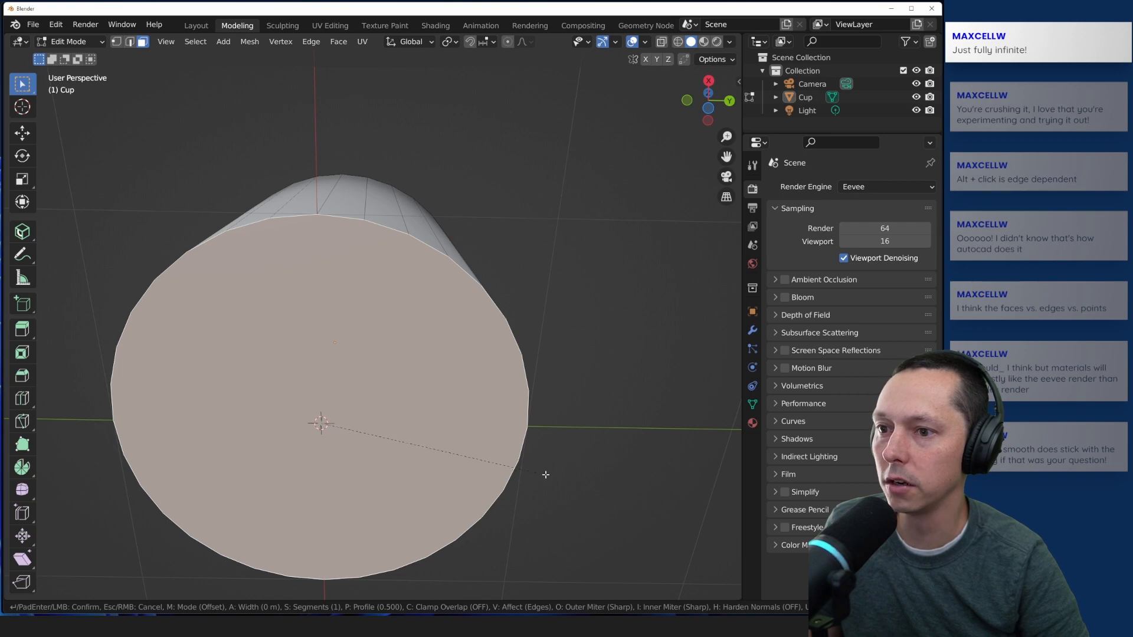
pyautogui.rightClick(647, 417)
pyautogui.click(312, 42)
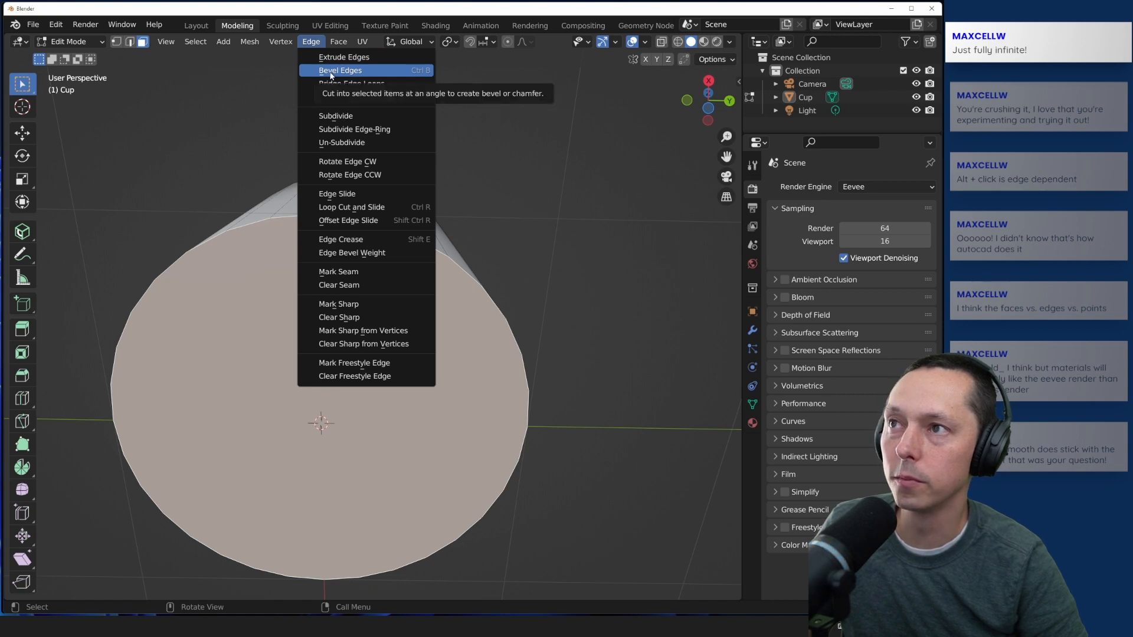
pyautogui.press('Escape')
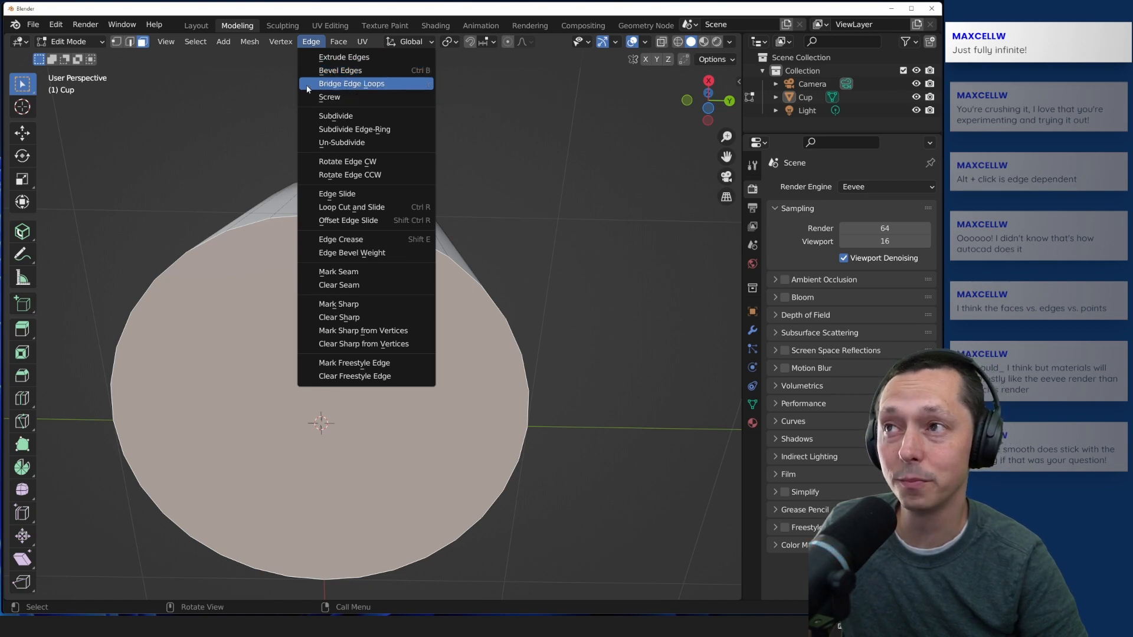
pyautogui.click(312, 43)
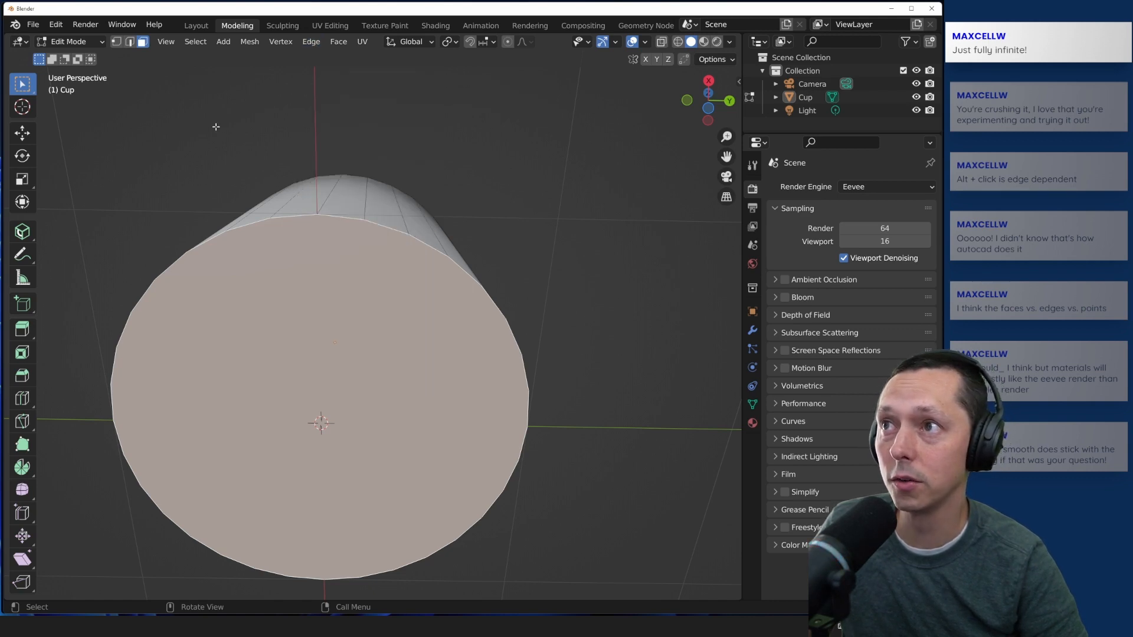
pyautogui.click(216, 126)
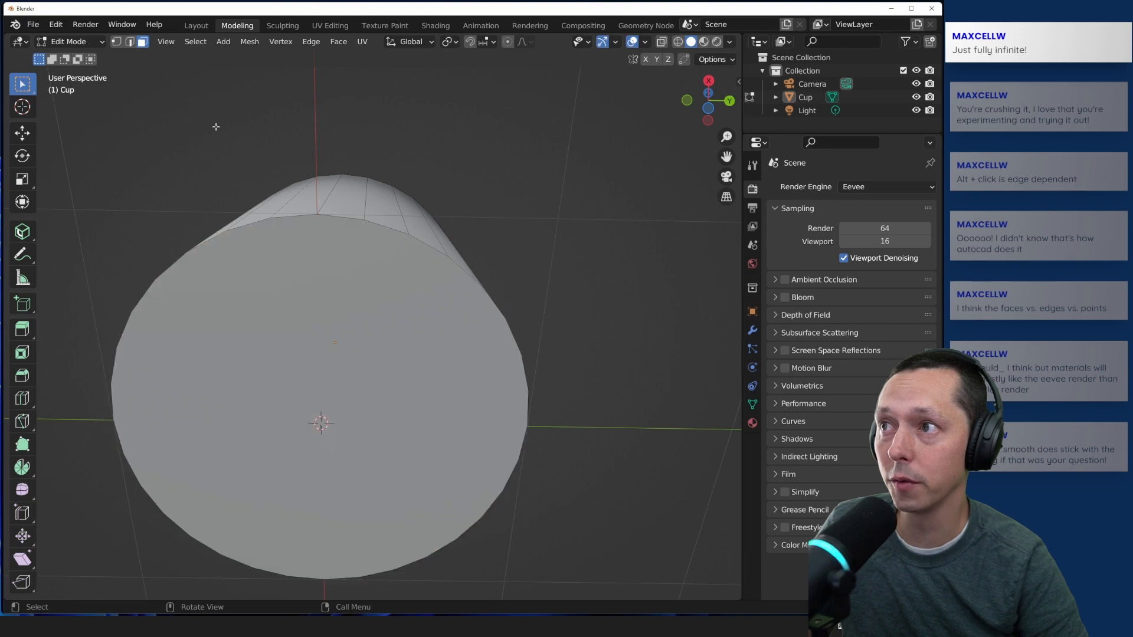
# Step: Try to extrude the cup's outer bottom face inward along its normal, and deselect everything
pyautogui.click(301, 331)
pyautogui.press('e')
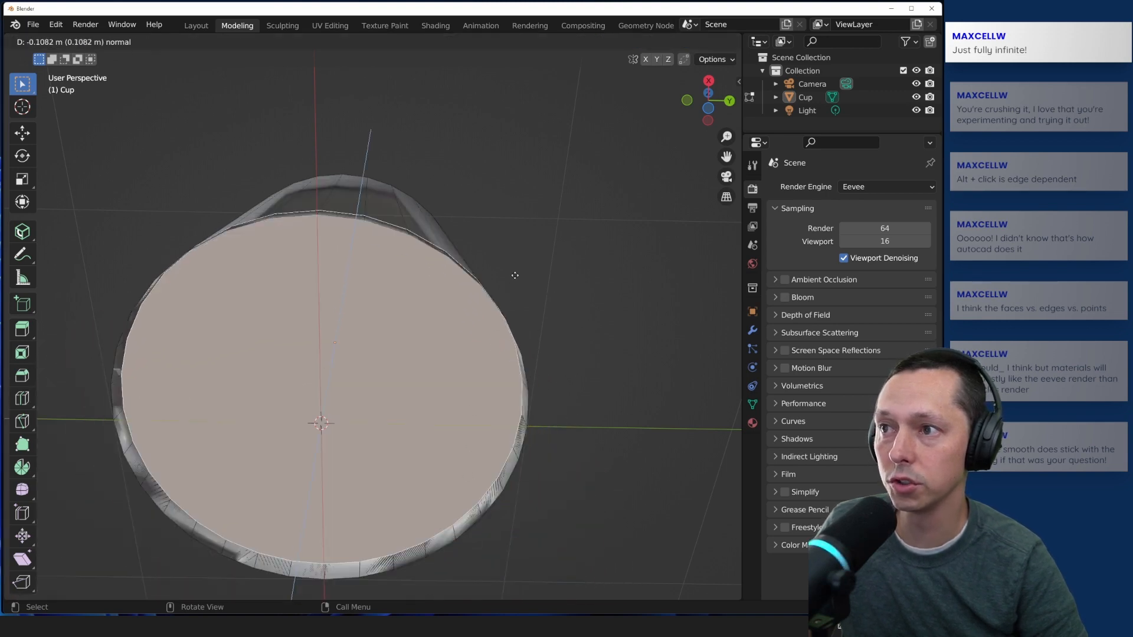
pyautogui.rightClick(482, 368)
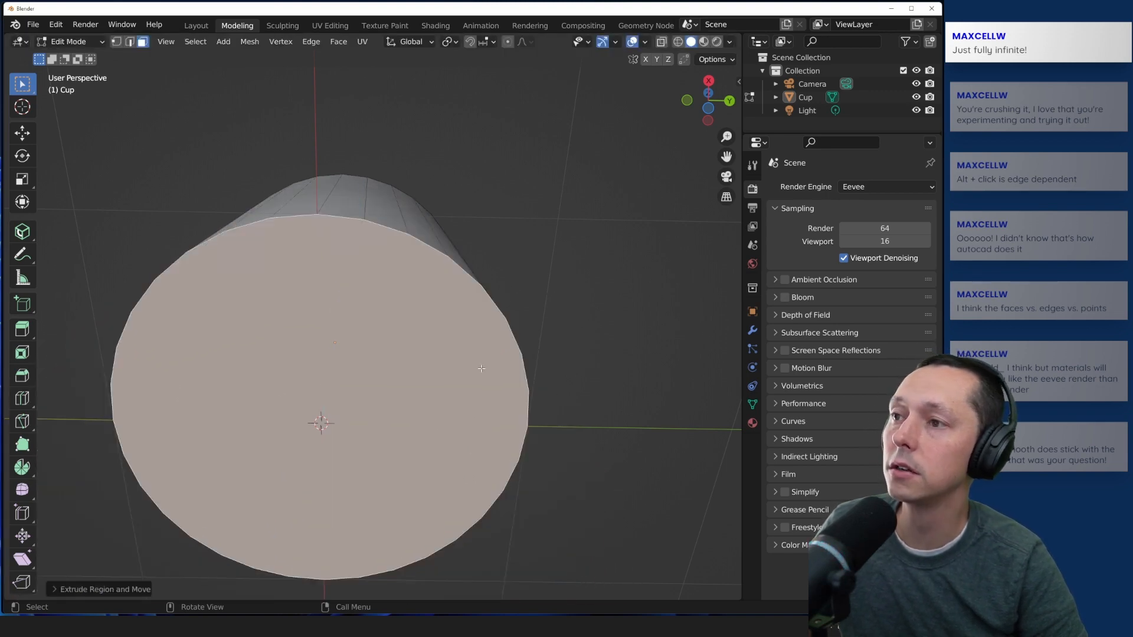
pyautogui.click(536, 269)
# Step: Select the cup's outer bottom face
pyautogui.click(408, 340)
pyautogui.press('b')
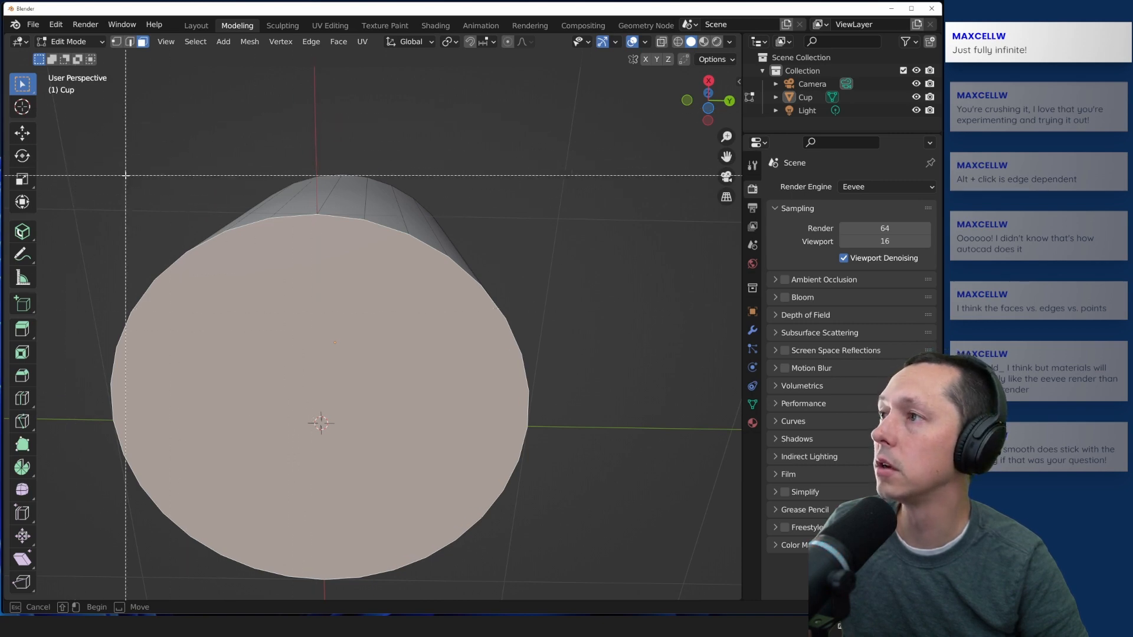
pyautogui.press('Escape')
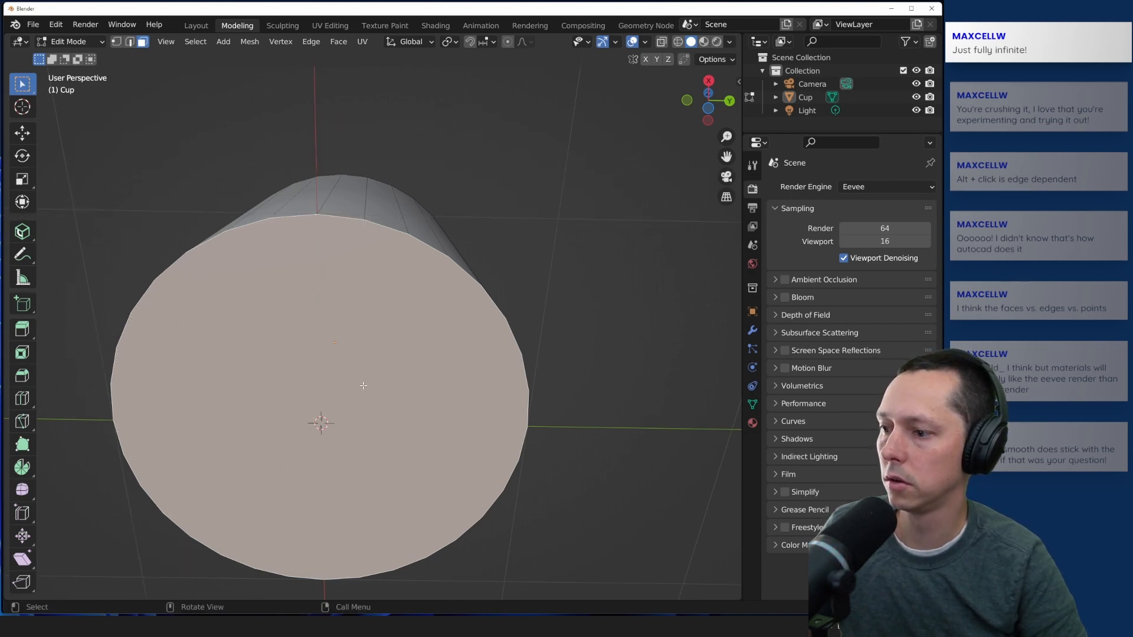
pyautogui.press('n')
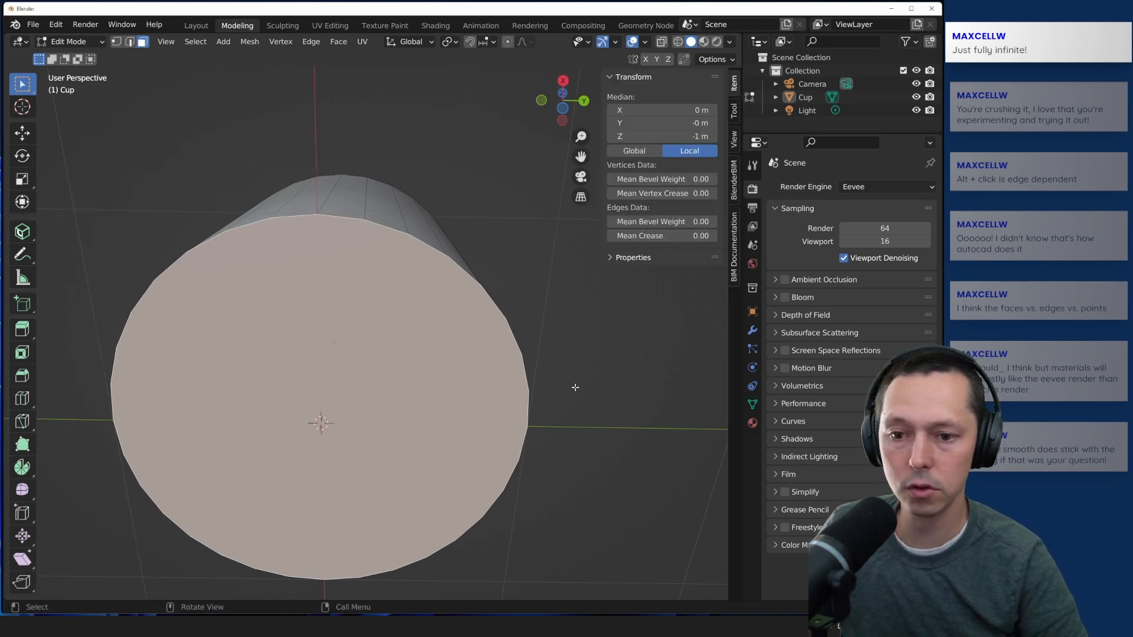
pyautogui.press('n')
pyautogui.press('b')
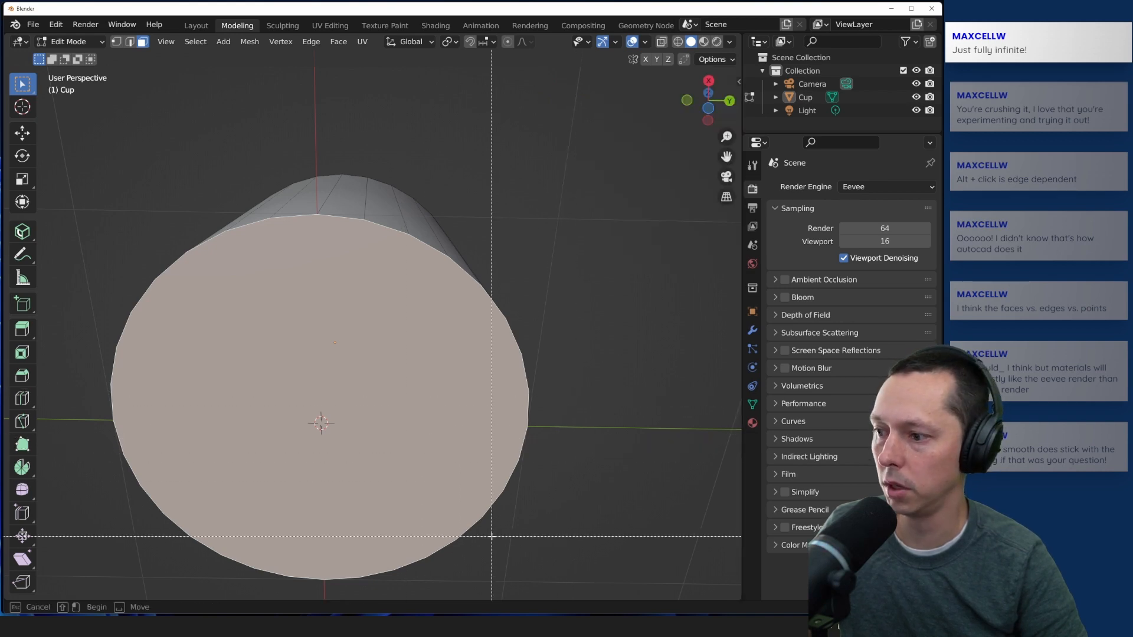
pyautogui.press('Escape')
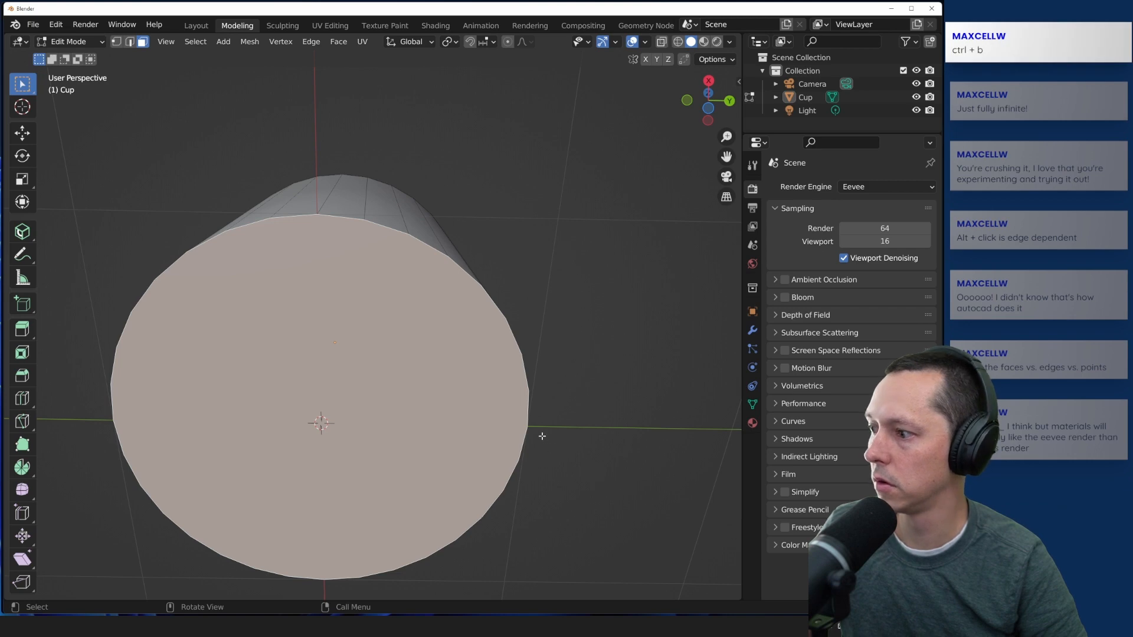
pyautogui.click(581, 289)
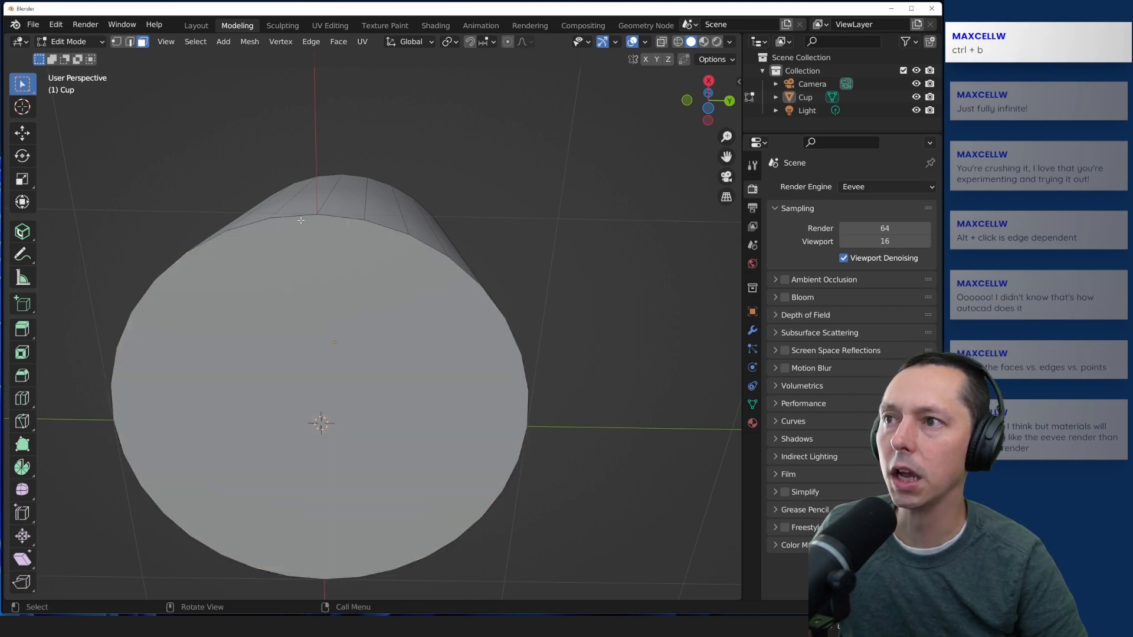
pyautogui.click(312, 41)
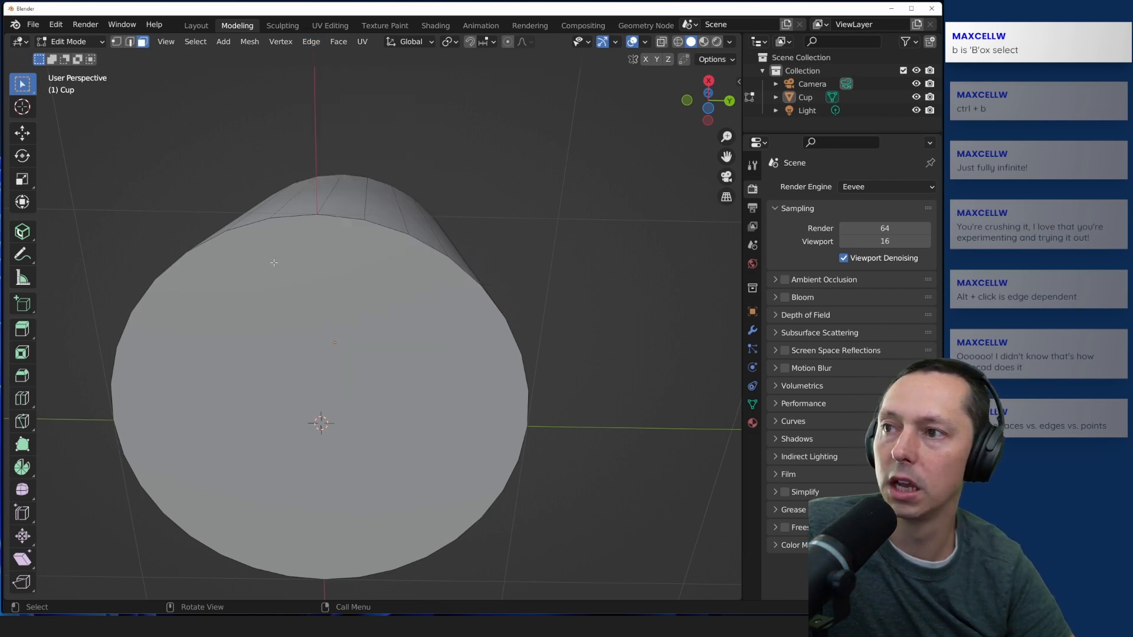
pyautogui.click(250, 41)
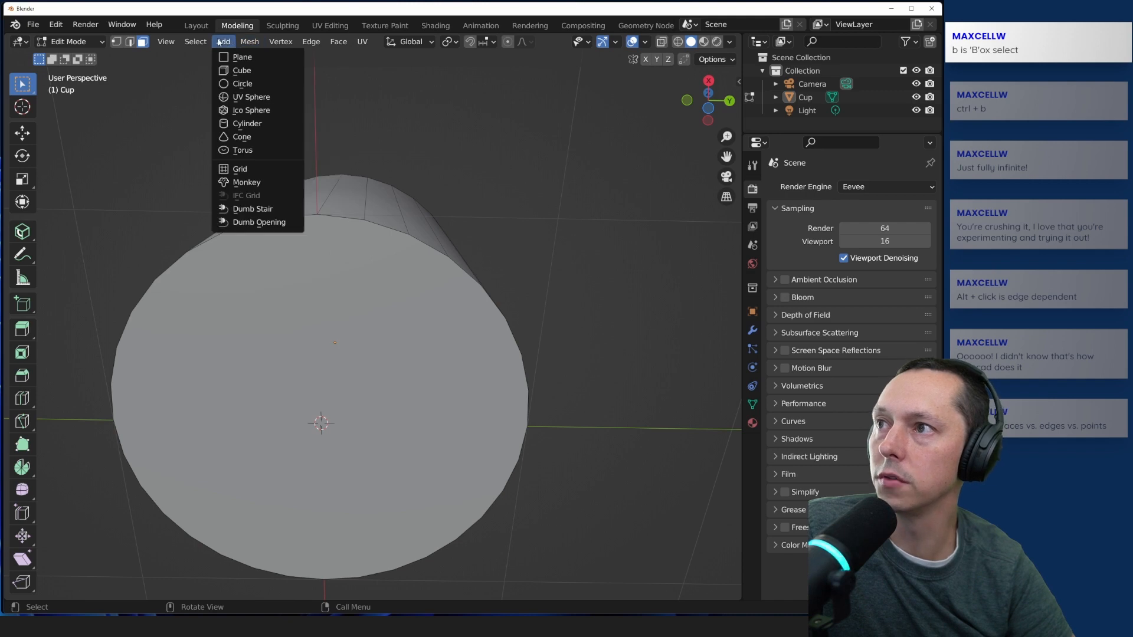
pyautogui.moveTo(170, 43)
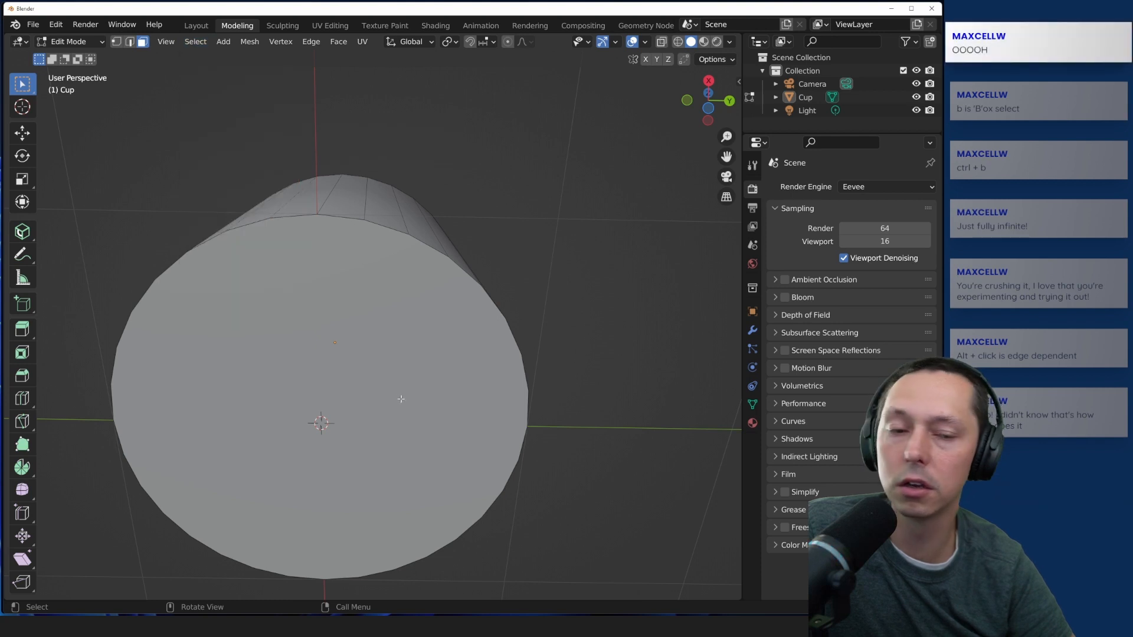
# Step: Bevel the edge of the cup's outer bottom face narrowly, undo the bevel, and deselect everything
pyautogui.click(371, 399)
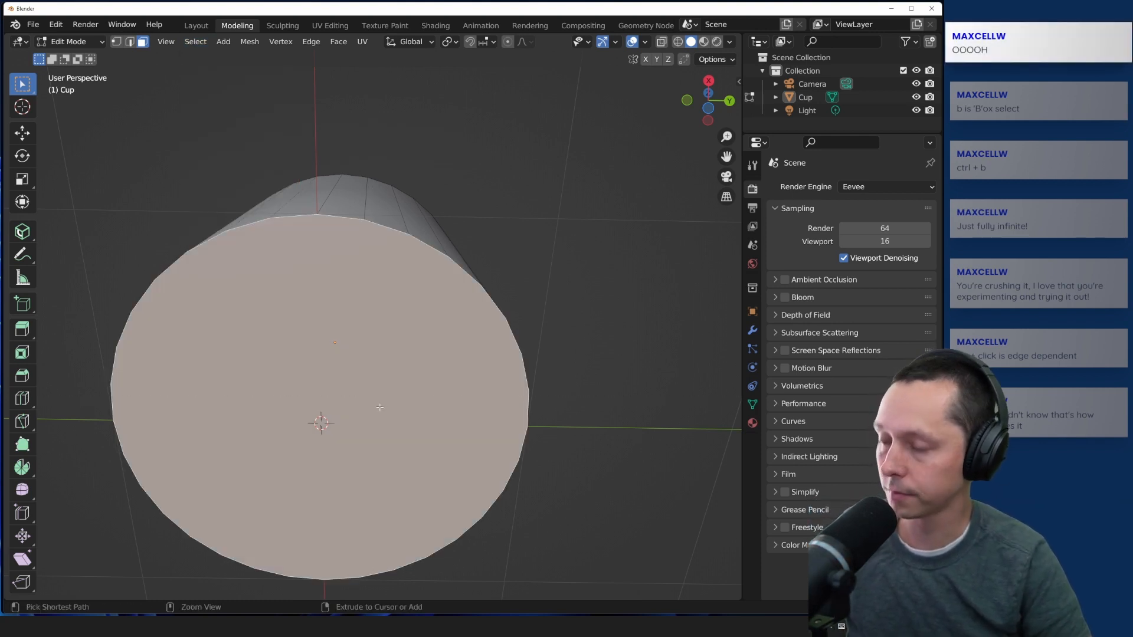
pyautogui.hotkey('ctrl', 'b')
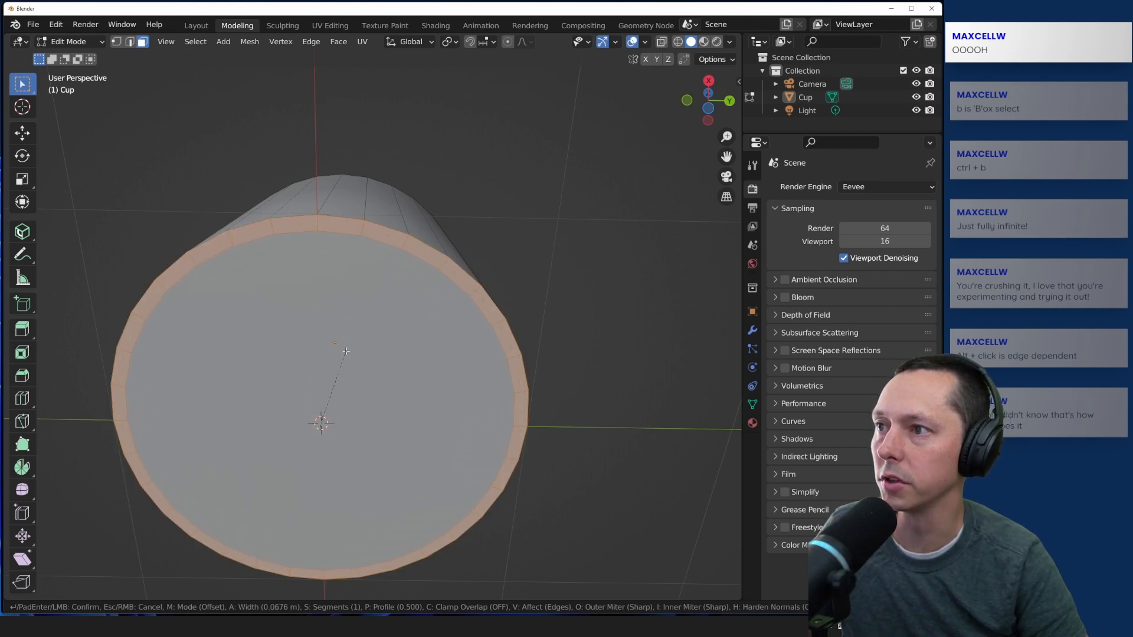
pyautogui.click(346, 357)
pyautogui.scroll(-3, 536, 277)
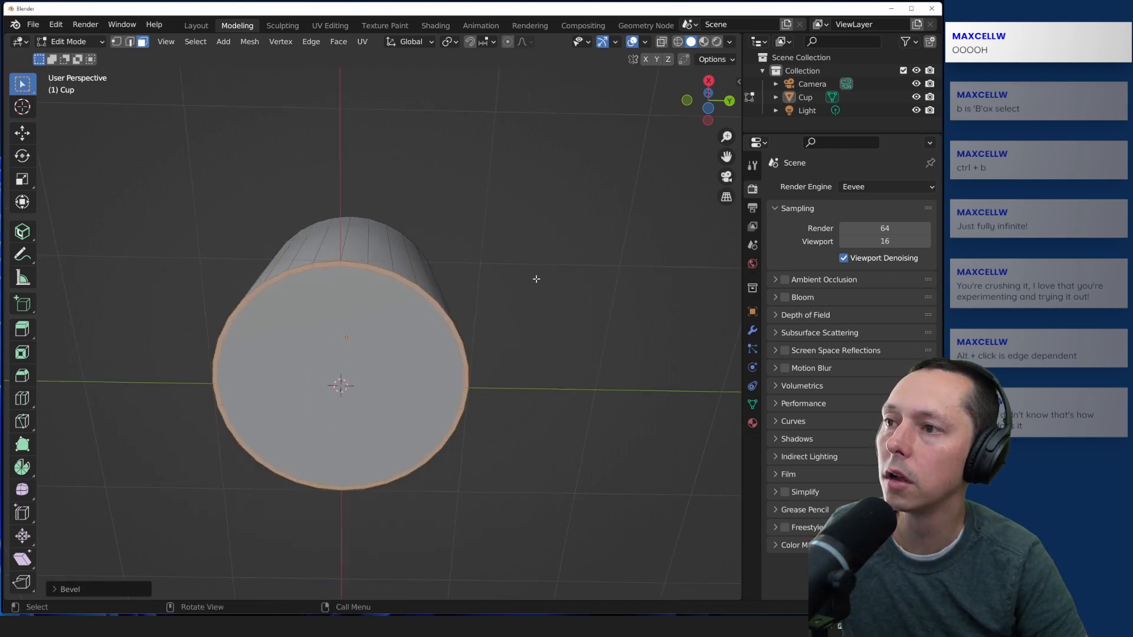
pyautogui.hotkey('alt', 'a')
pyautogui.moveTo(458, 162)
pyautogui.mouseDown(button='middle')
pyautogui.moveTo(453, 268)
pyautogui.moveTo(427, 167)
pyautogui.moveTo(440, 185)
pyautogui.moveTo(442, 174)
pyautogui.mouseUp(button='middle')
pyautogui.keyDown('alt'); pyautogui.click(500, 312); pyautogui.keyUp('alt')
pyautogui.hotkey('ctrl', 'z')
pyautogui.click(549, 309)
pyautogui.scroll(-1, 505, 251)
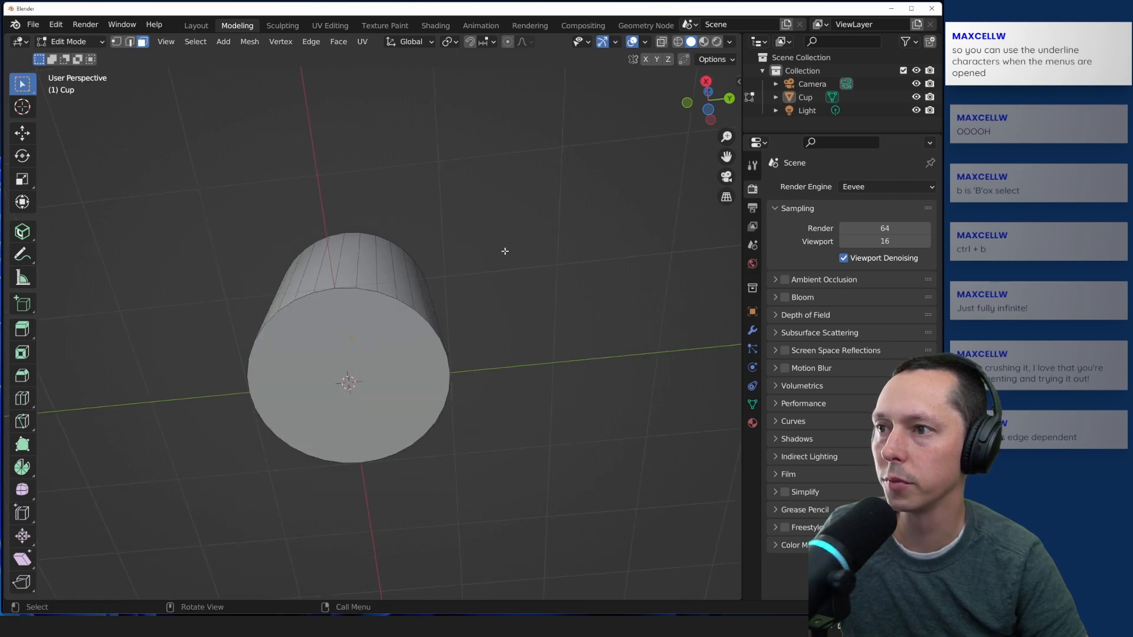
# Step: Try to bevel the loop of faces around the cup's outer wall
pyautogui.moveTo(505, 252); pyautogui.dragTo(512, 311, button='middle')
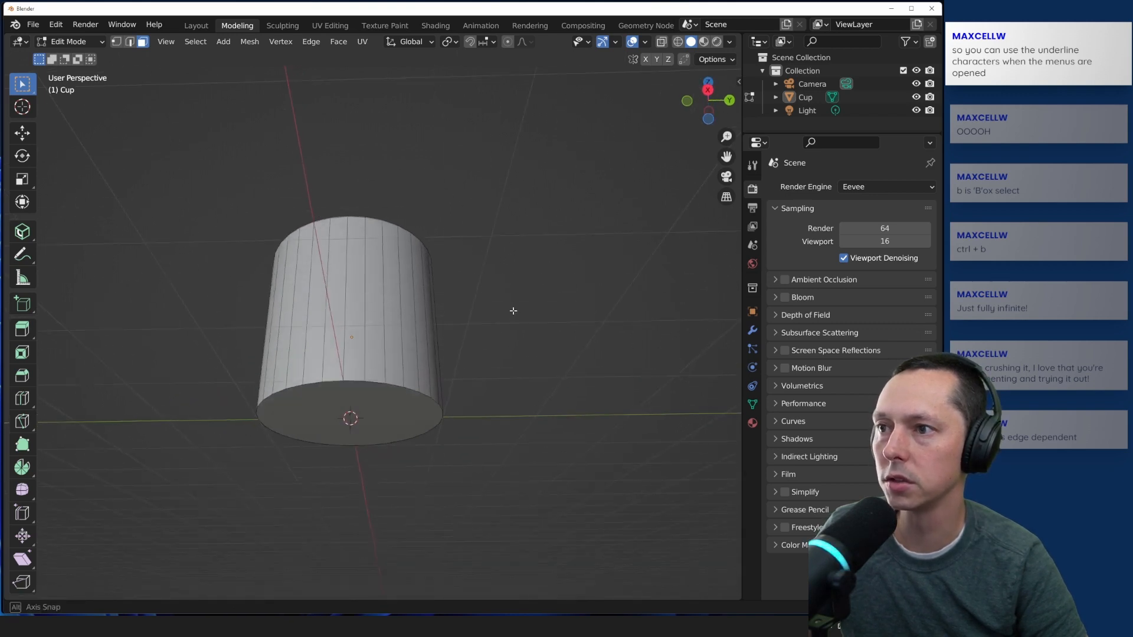
pyautogui.keyDown('alt'); pyautogui.click(390, 383); pyautogui.keyUp('alt')
pyautogui.moveTo(529, 376); pyautogui.dragTo(485, 259, button='middle')
pyautogui.press('b')
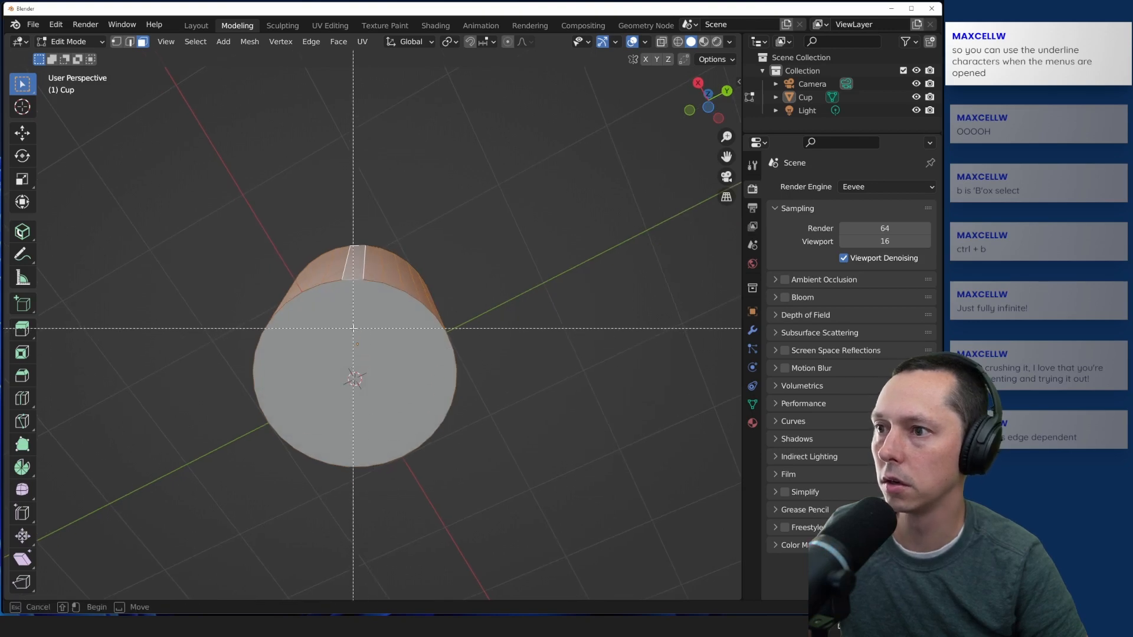
pyautogui.press('Escape')
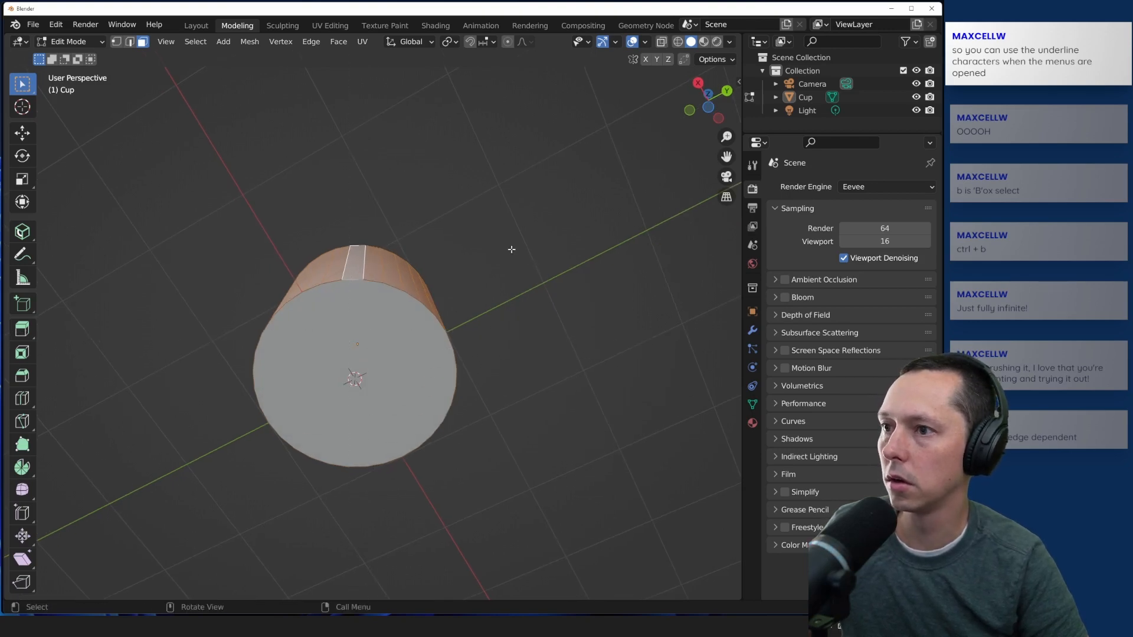
pyautogui.hotkey('ctrl', 'b')
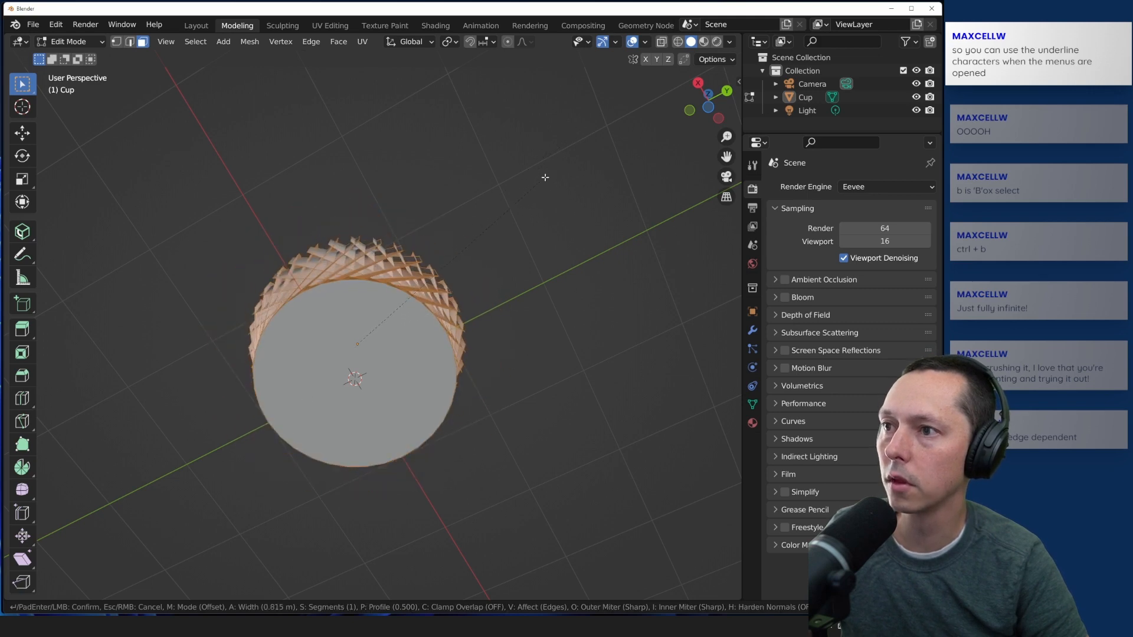
pyautogui.press('Escape')
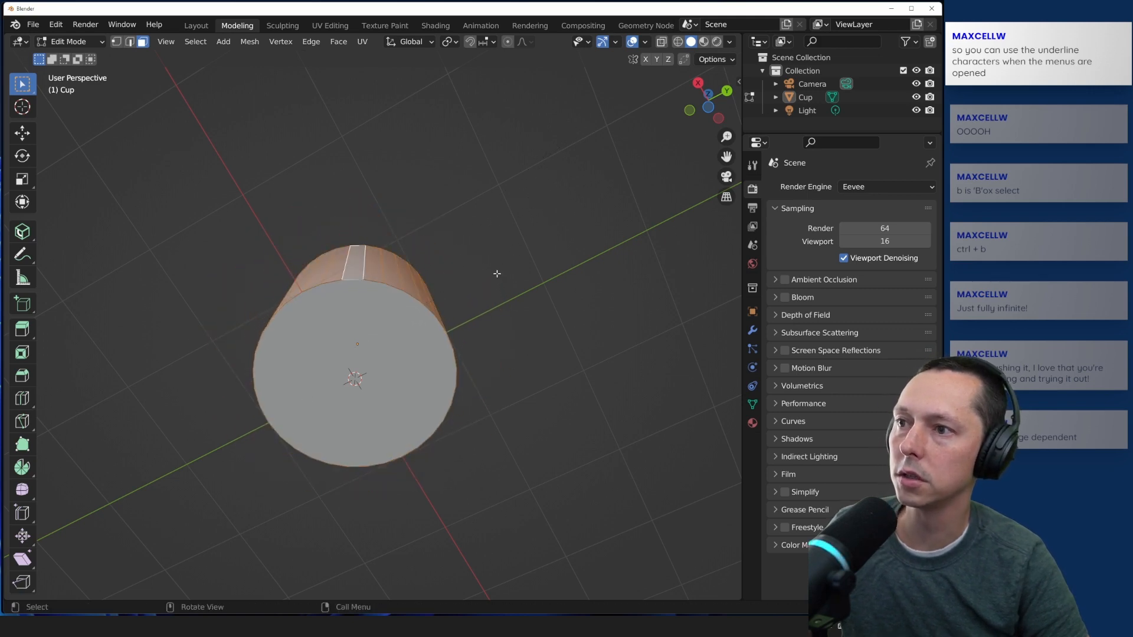
# Step: Switch to edge selection mode and try to box-select the edges around the cup's bottom from underneath
pyautogui.moveTo(366, 343); pyautogui.dragTo(235, 357, button='middle')
pyautogui.click(129, 42)
pyautogui.click(177, 310)
pyautogui.moveTo(205, 297); pyautogui.dragTo(498, 496)
pyautogui.moveTo(247, 285); pyautogui.dragTo(466, 318)
pyautogui.moveTo(200, 273); pyautogui.dragTo(519, 508)
pyautogui.click(241, 330)
pyautogui.moveTo(254, 300); pyautogui.dragTo(156, 289)
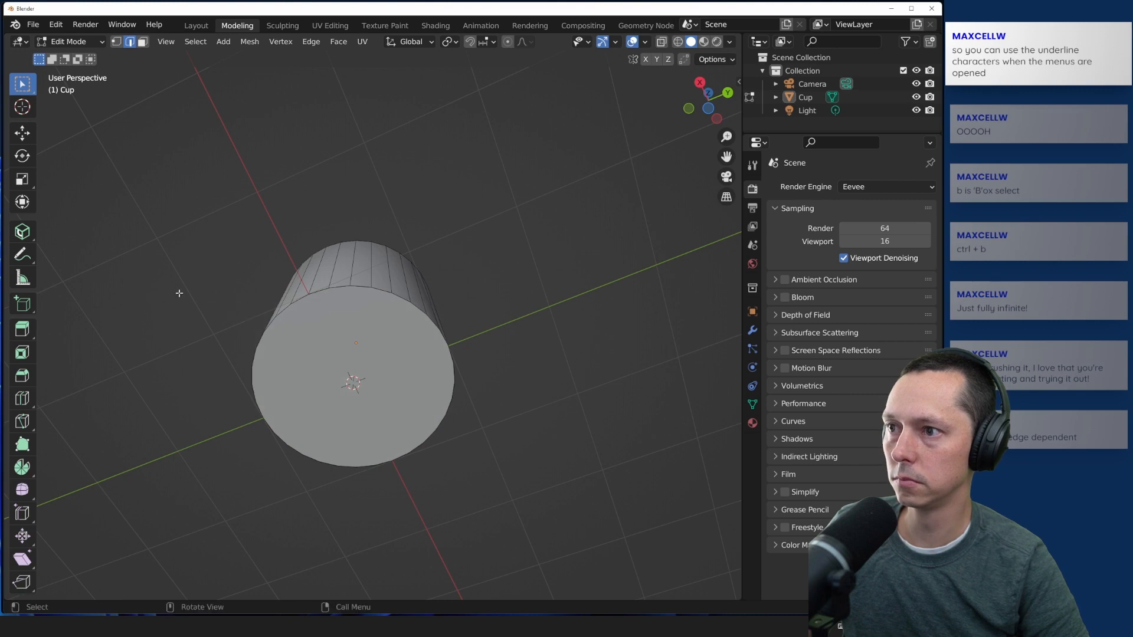
# Step: Try to isolate the outer bottom edge loop by box-selecting it and removing extra vertical wall edges, and clear the selection
pyautogui.keyDown('shift'); pyautogui.moveTo(211, 369); pyautogui.dragTo(525, 473); pyautogui.keyUp('shift')
pyautogui.moveTo(201, 279); pyautogui.dragTo(478, 396)
pyautogui.keyDown('shift'); pyautogui.click(464, 310); pyautogui.keyUp('shift')
pyautogui.moveTo(486, 304); pyautogui.dragTo(496, 342, button='middle')
pyautogui.keyDown('shift'); pyautogui.click(405, 320); pyautogui.keyUp('shift')
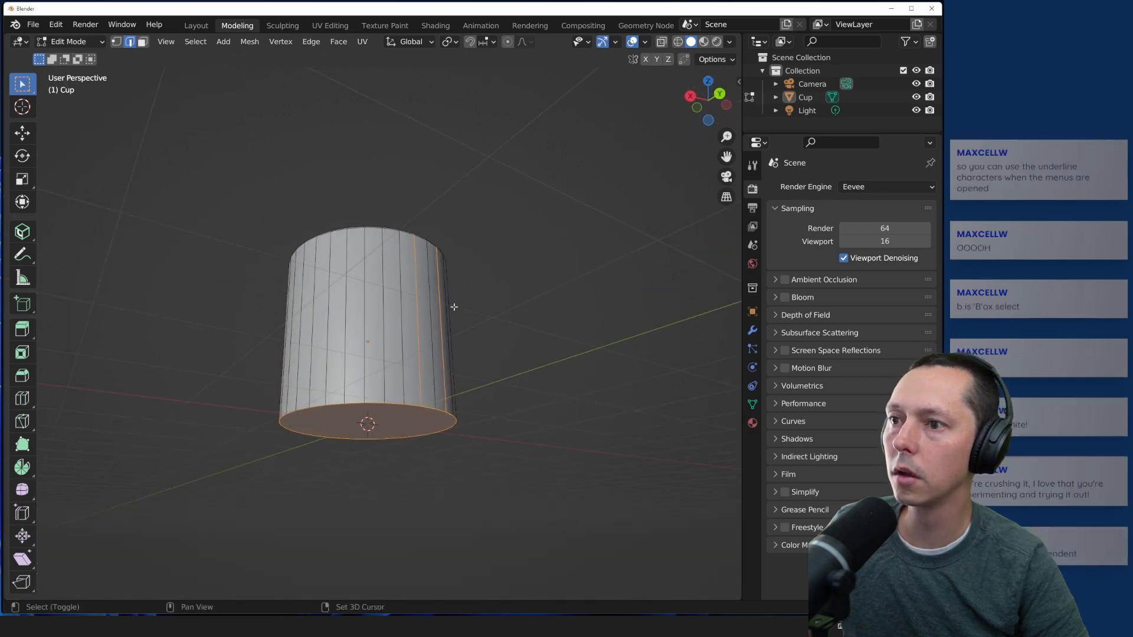
pyautogui.keyDown('shift'); pyautogui.moveTo(411, 317); pyautogui.dragTo(497, 323); pyautogui.keyUp('shift')
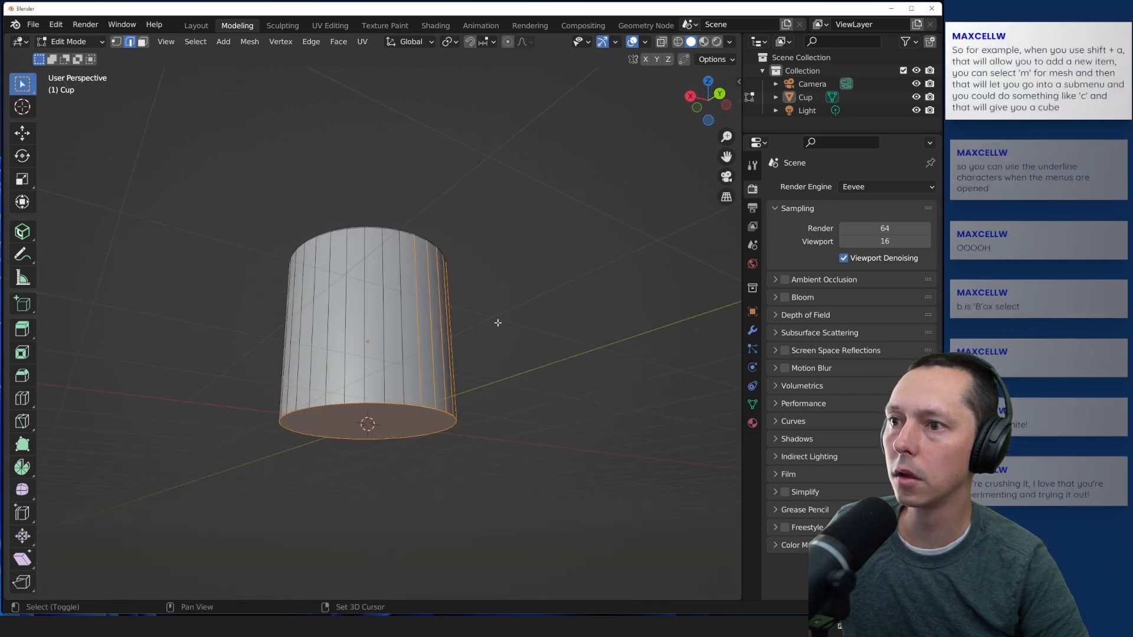
pyautogui.keyDown('shift'); pyautogui.click(419, 337); pyautogui.keyUp('shift')
pyautogui.keyDown('shift'); pyautogui.click(443, 320); pyautogui.keyUp('shift')
pyautogui.moveTo(447, 322); pyautogui.dragTo(423, 415, button='middle')
pyautogui.scroll(3, 321, 262)
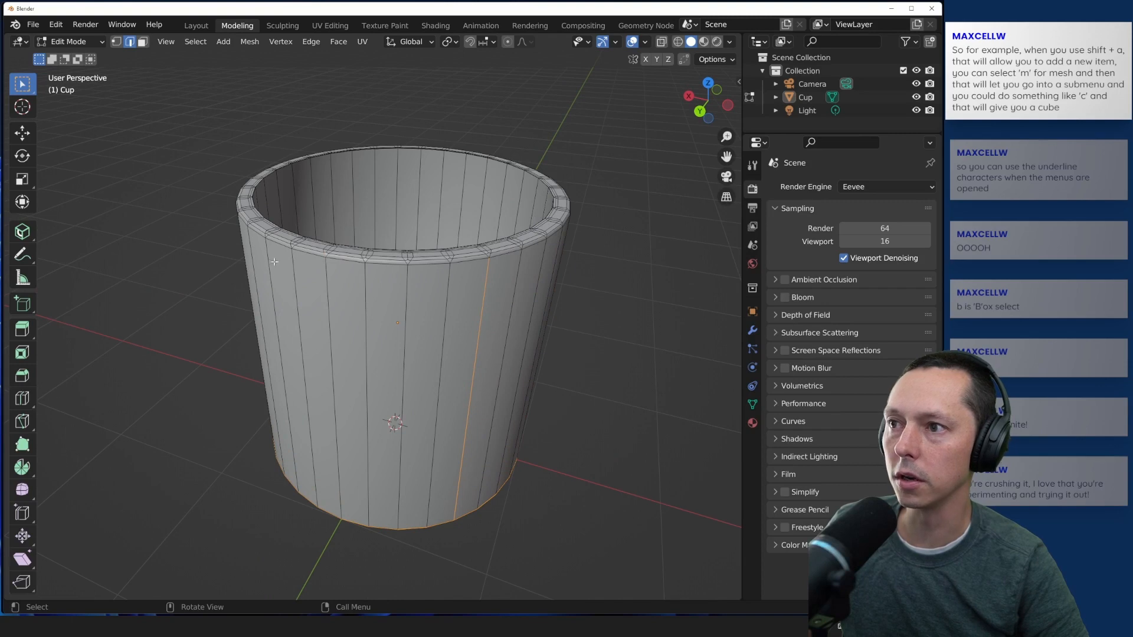
pyautogui.click(167, 336)
pyautogui.moveTo(167, 336); pyautogui.dragTo(209, 296, button='middle')
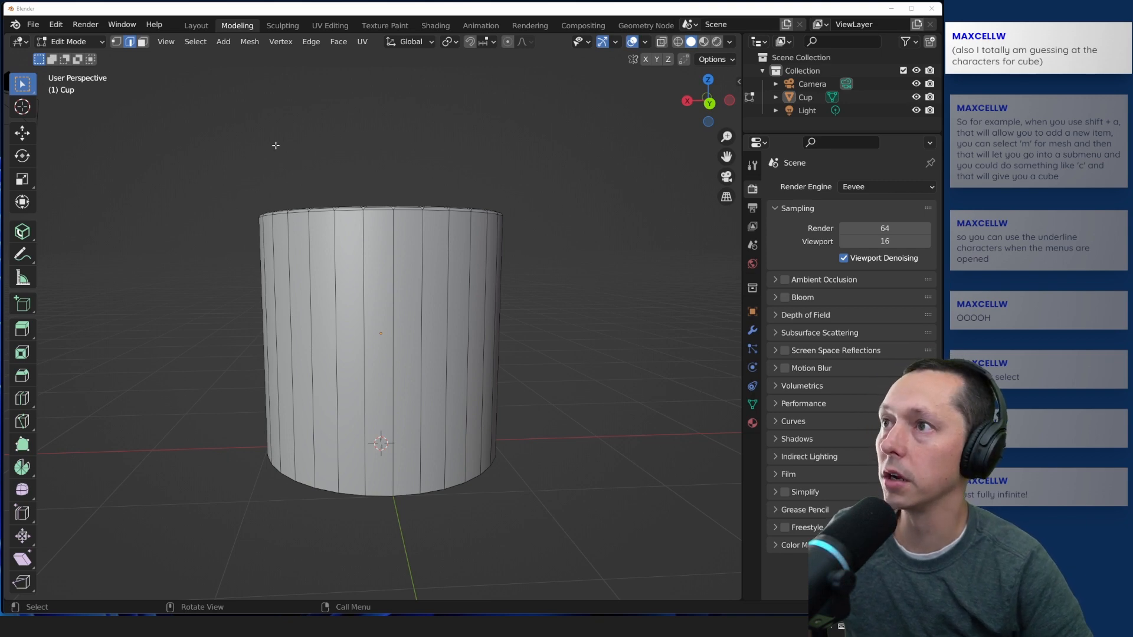
# Step: Examine the mesh primitives that can be added in Edit Mode, along with the available selection and view commands
pyautogui.click(253, 46)
pyautogui.click(229, 42)
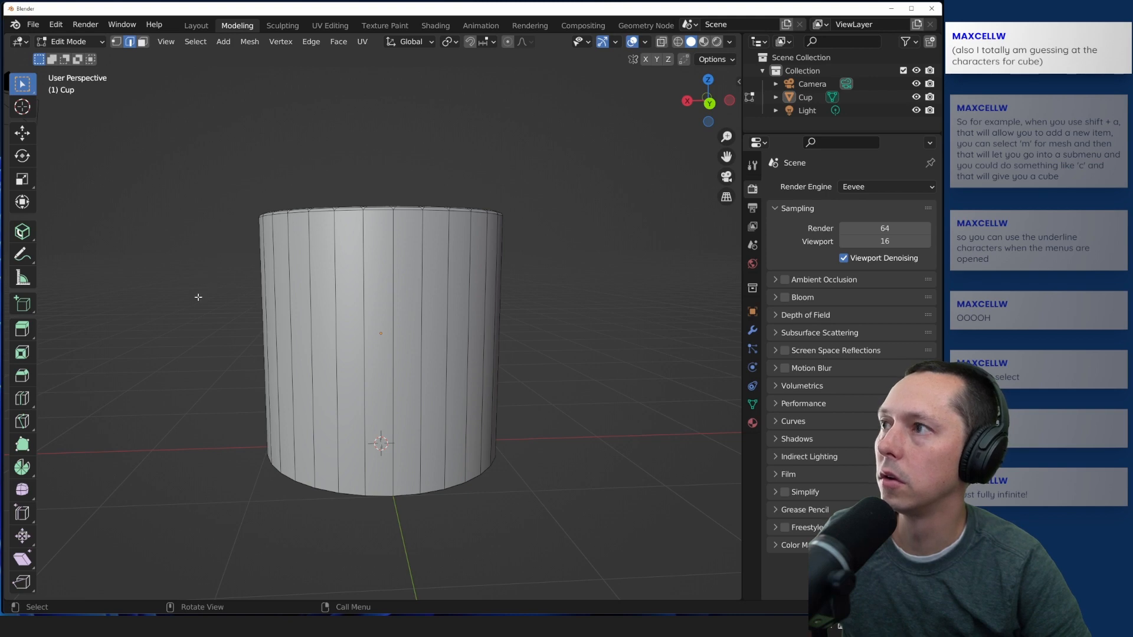
pyautogui.hotkey('shift', 'a')
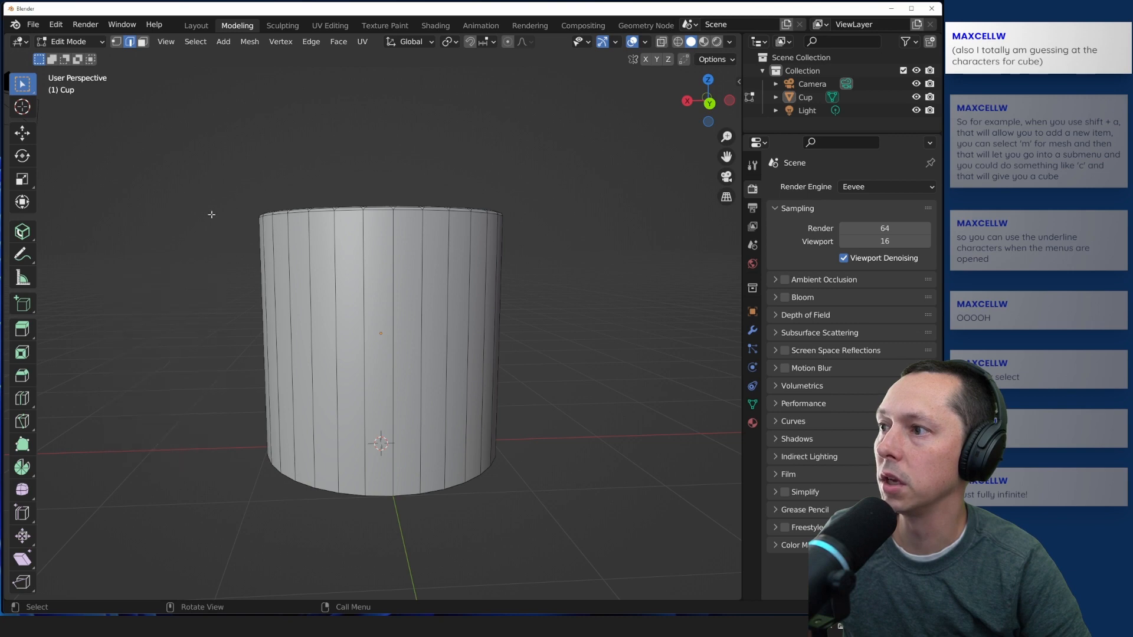
pyautogui.click(249, 42)
pyautogui.moveTo(222, 42)
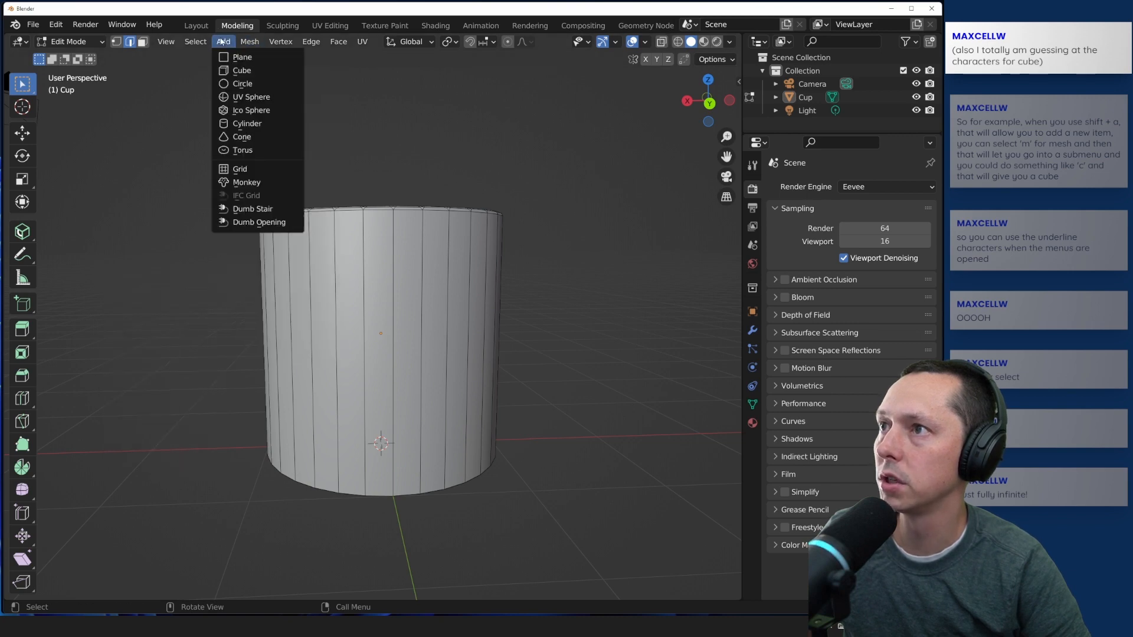
pyautogui.hotkey('shift', 'a')
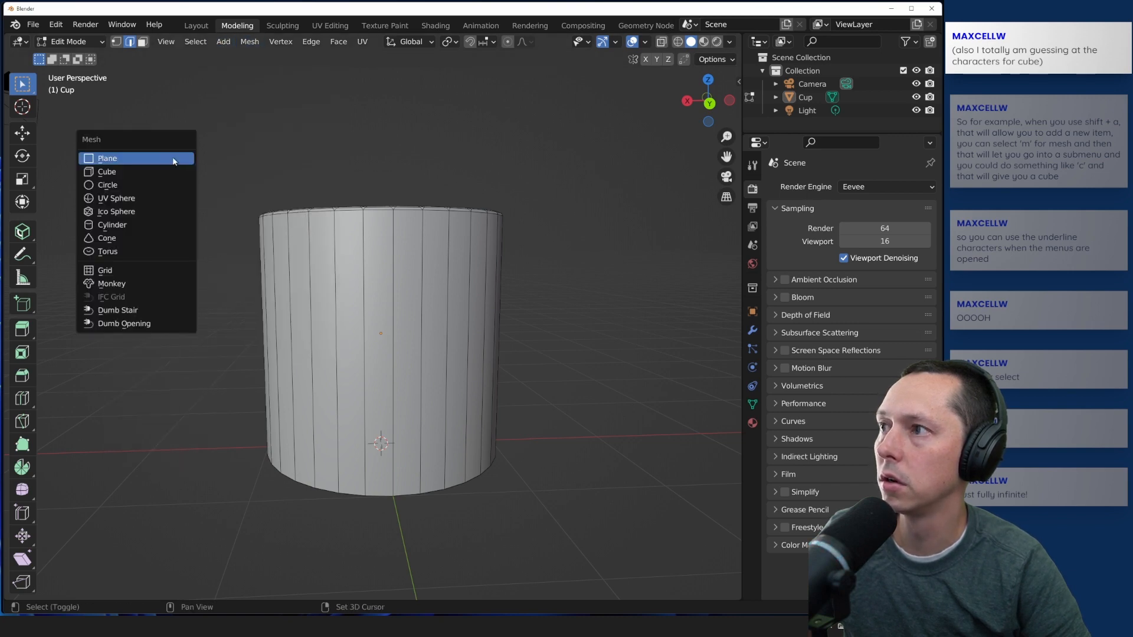
pyautogui.hotkey('shift', 'a')
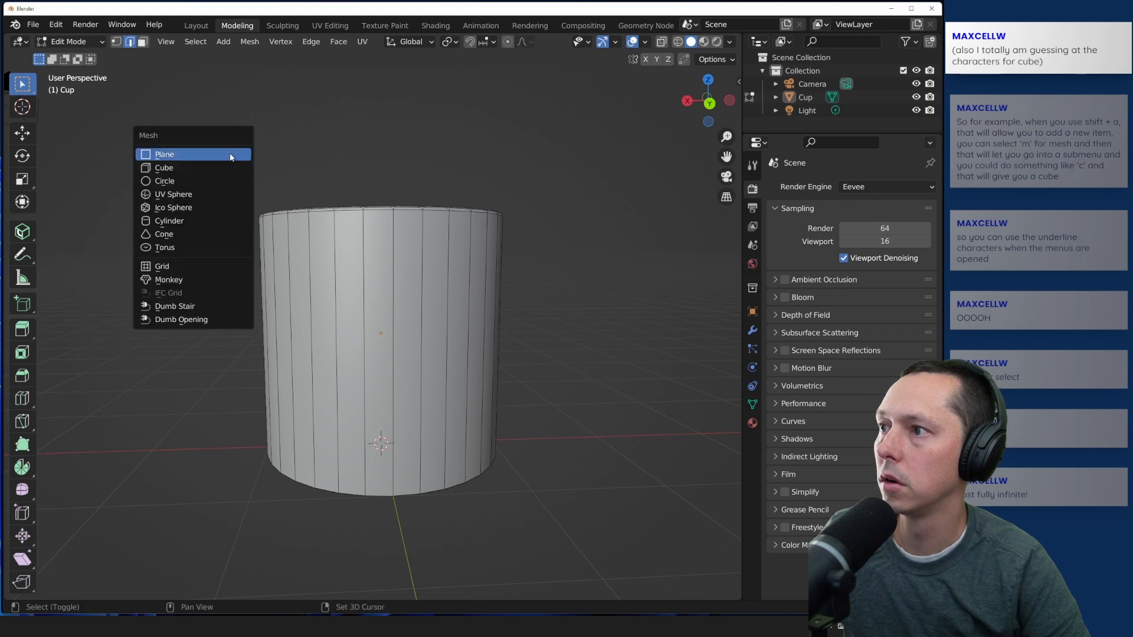
pyautogui.click(249, 43)
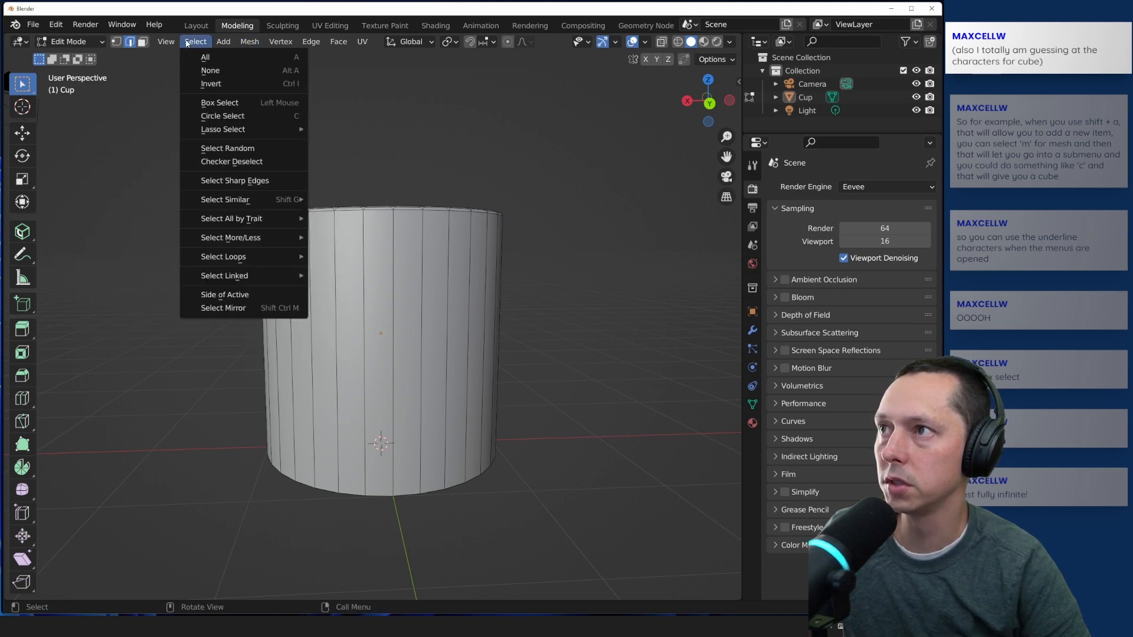
pyautogui.hotkey('shift', 'a')
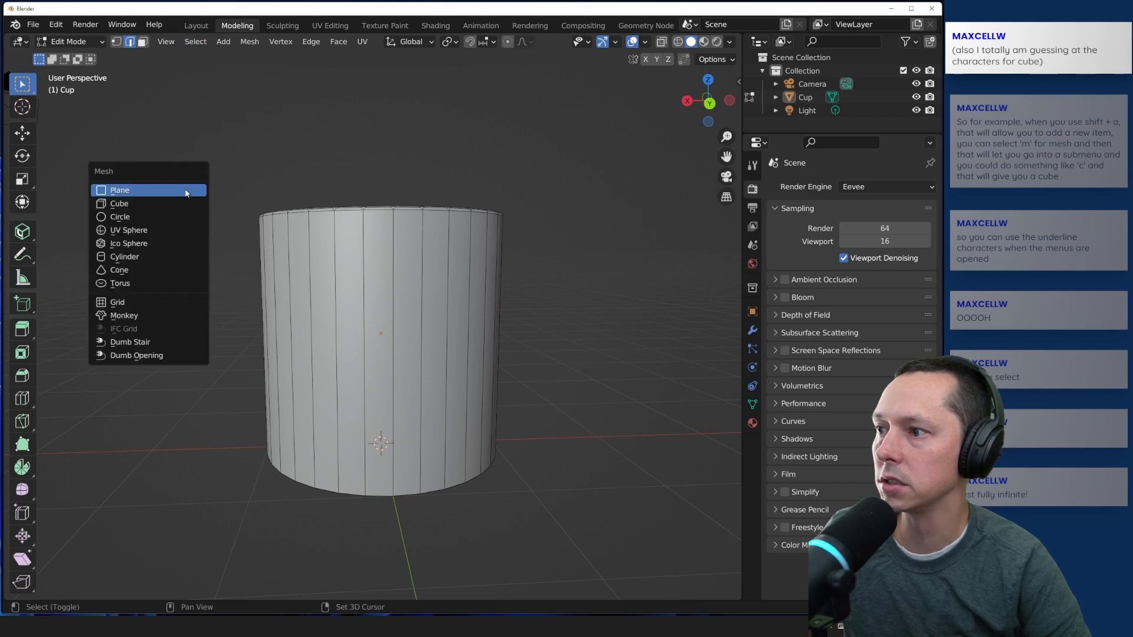
pyautogui.click(281, 42)
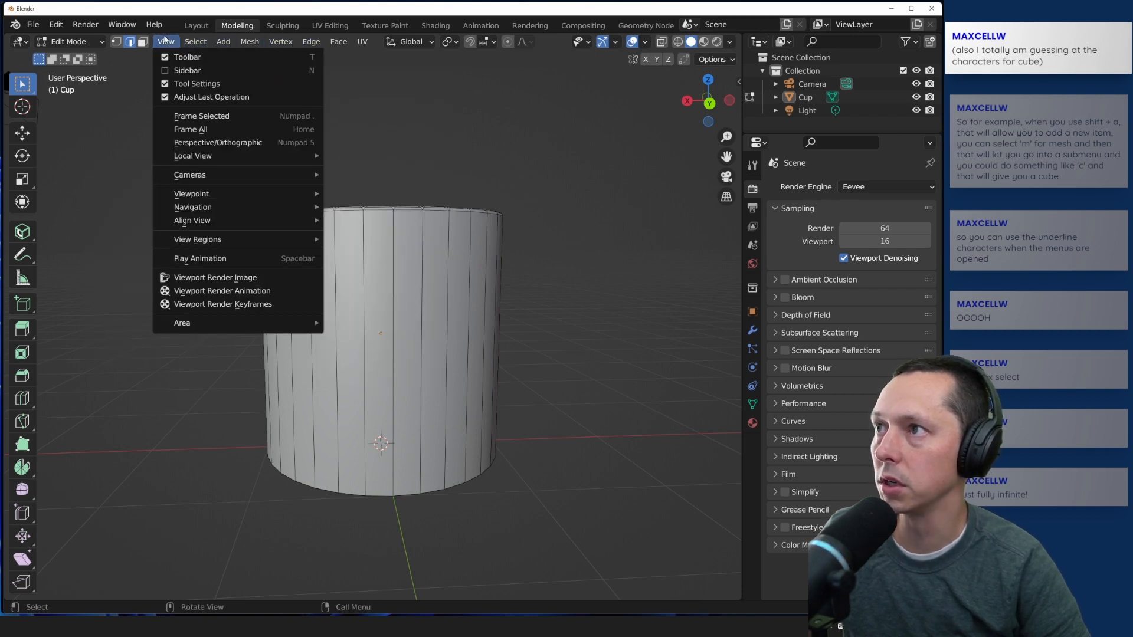
pyautogui.press('Escape')
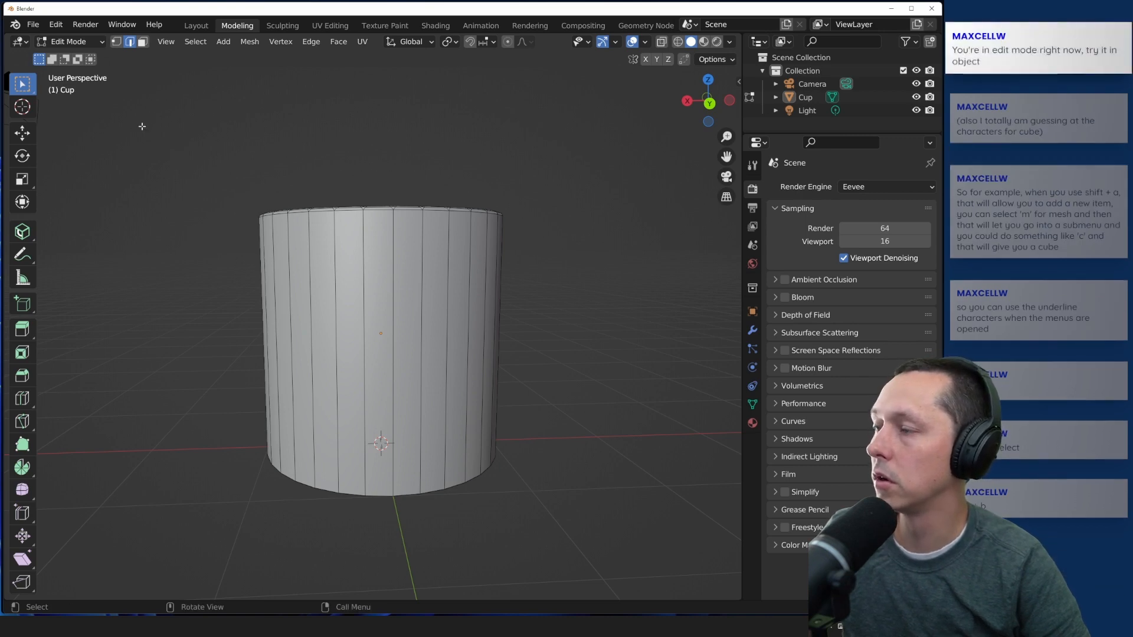
# Step: Switch to Object Mode and examine the object types that can be added, along with the available selection commands
pyautogui.click(70, 41)
pyautogui.click(70, 53)
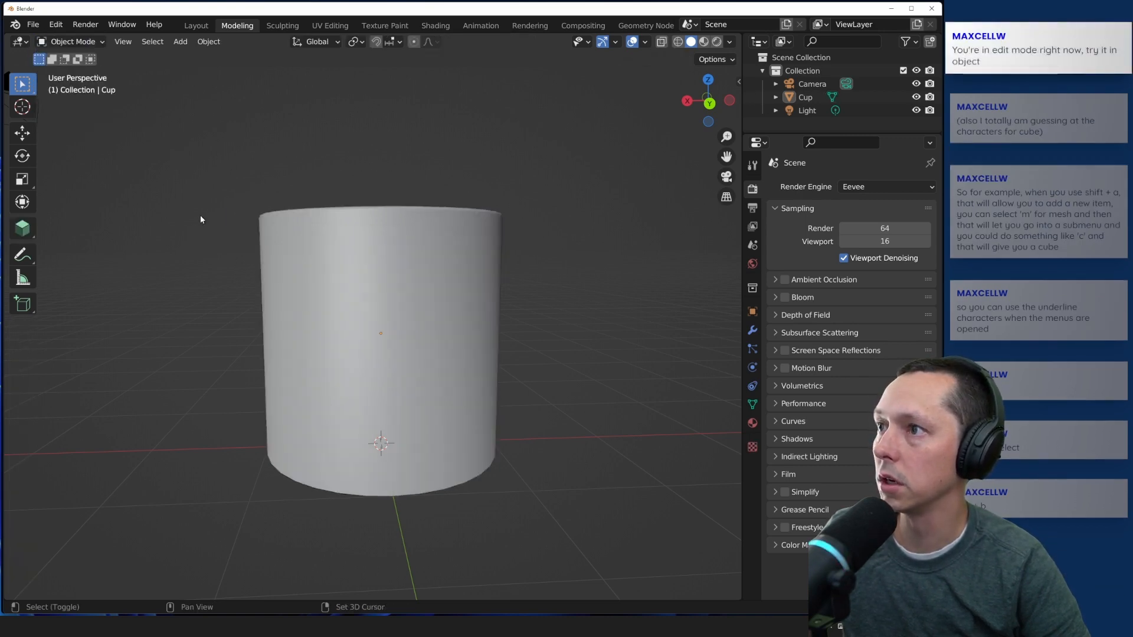
pyautogui.hotkey('shift', 'a')
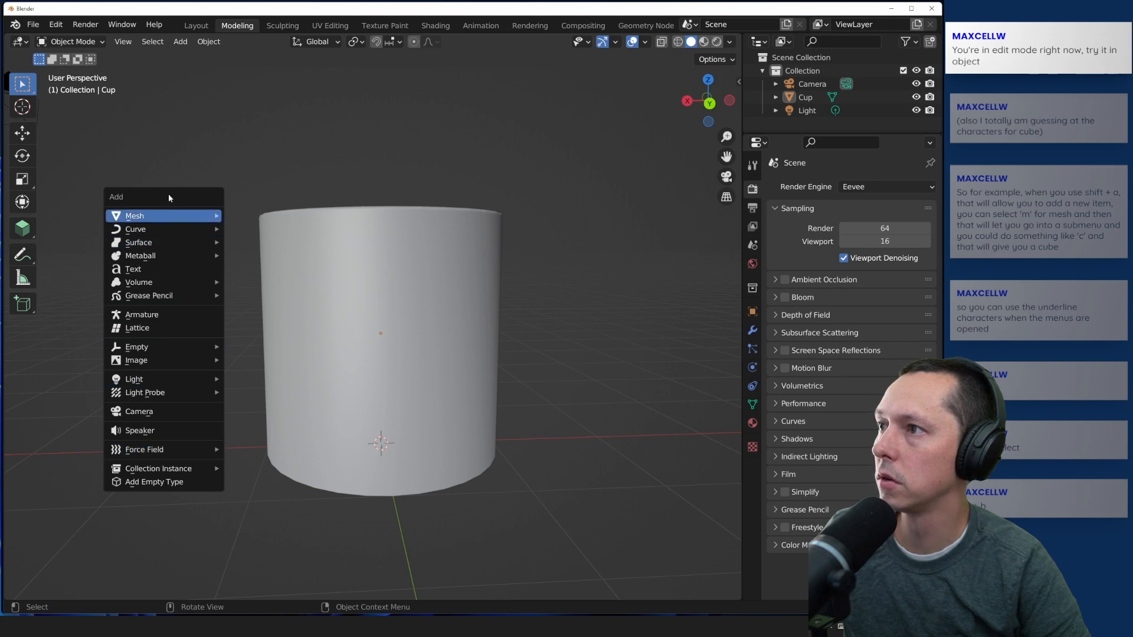
pyautogui.click(180, 42)
pyautogui.click(179, 41)
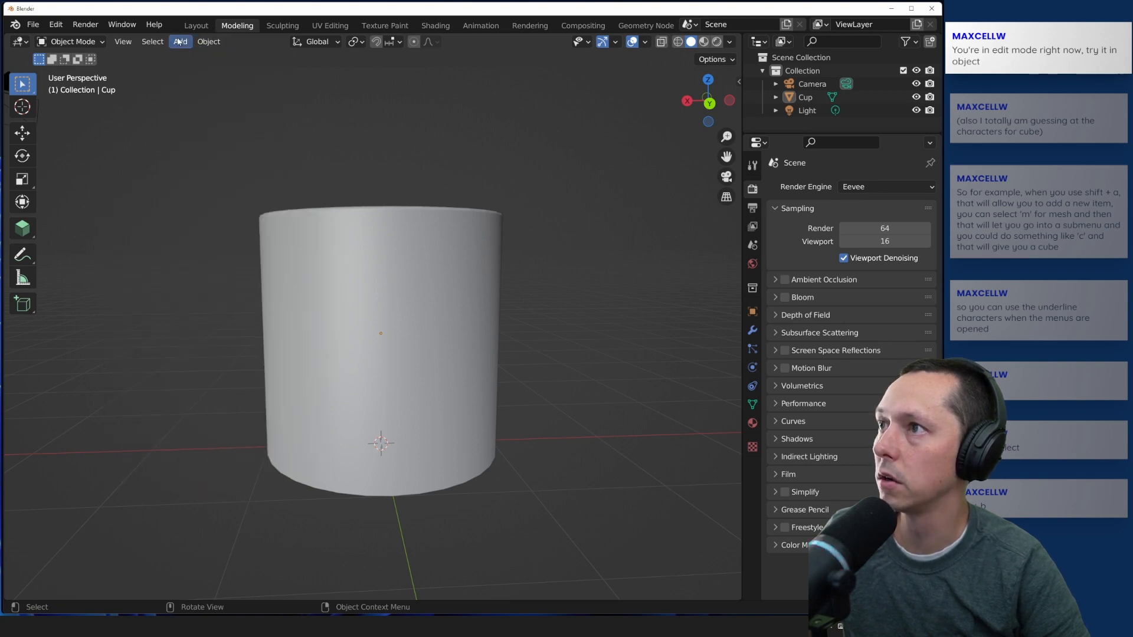
pyautogui.hotkey('shift', 'a')
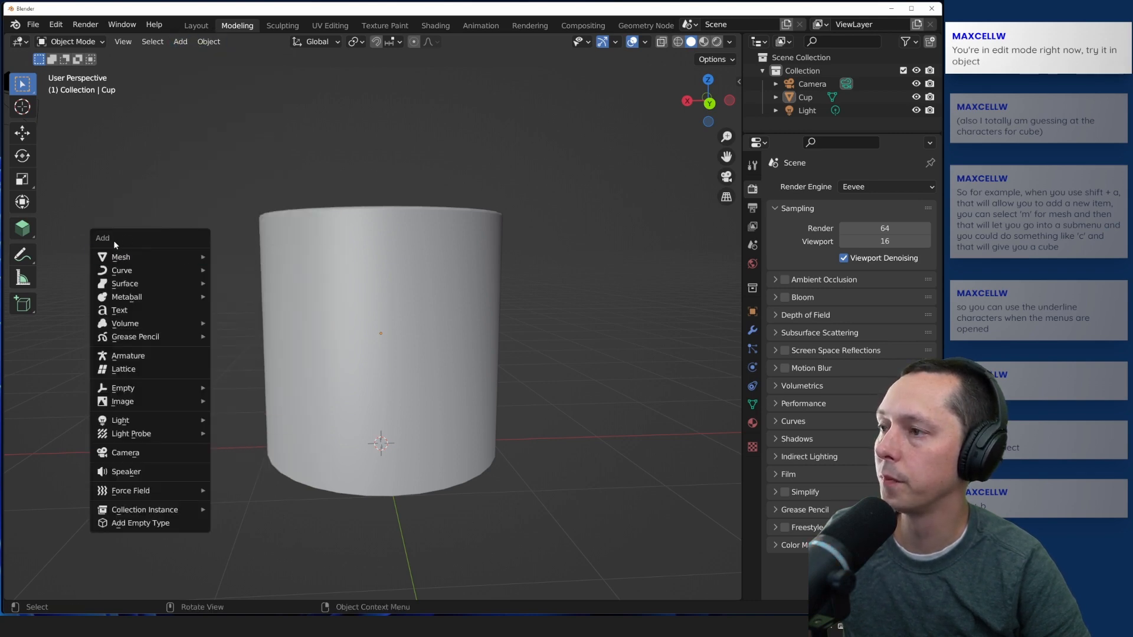
pyautogui.hotkey('shift', 'o')
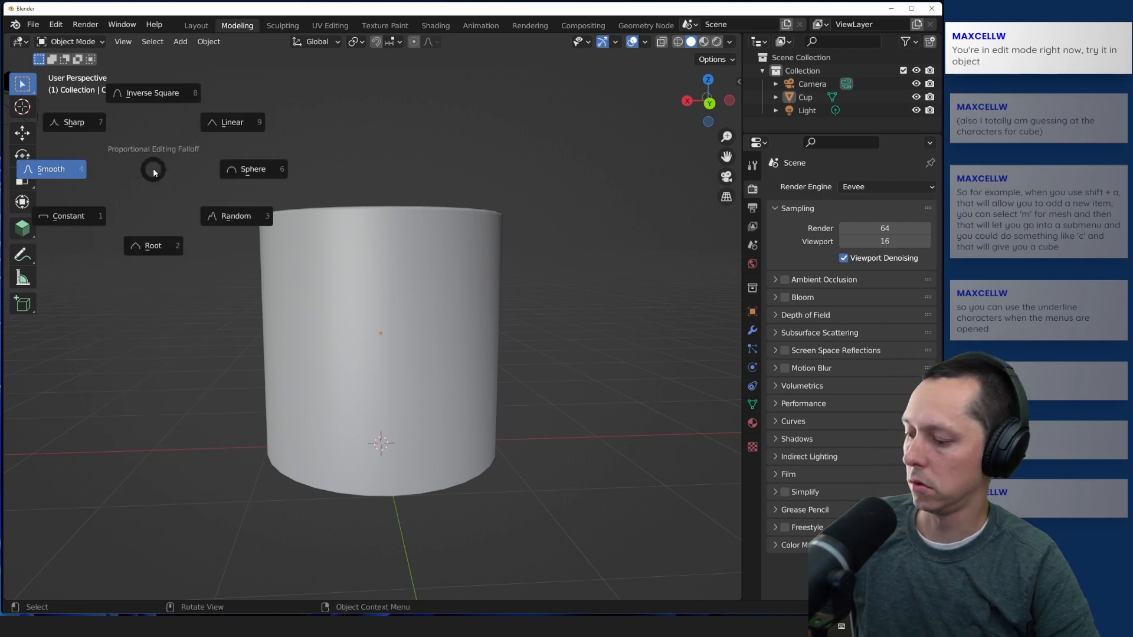
pyautogui.press('Escape')
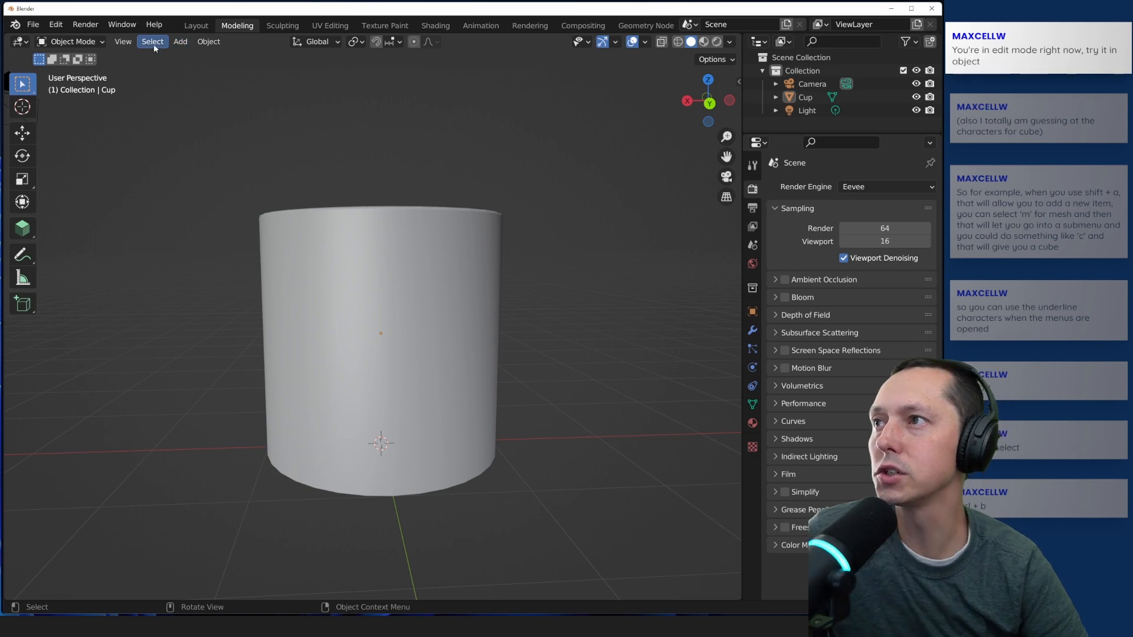
pyautogui.click(209, 41)
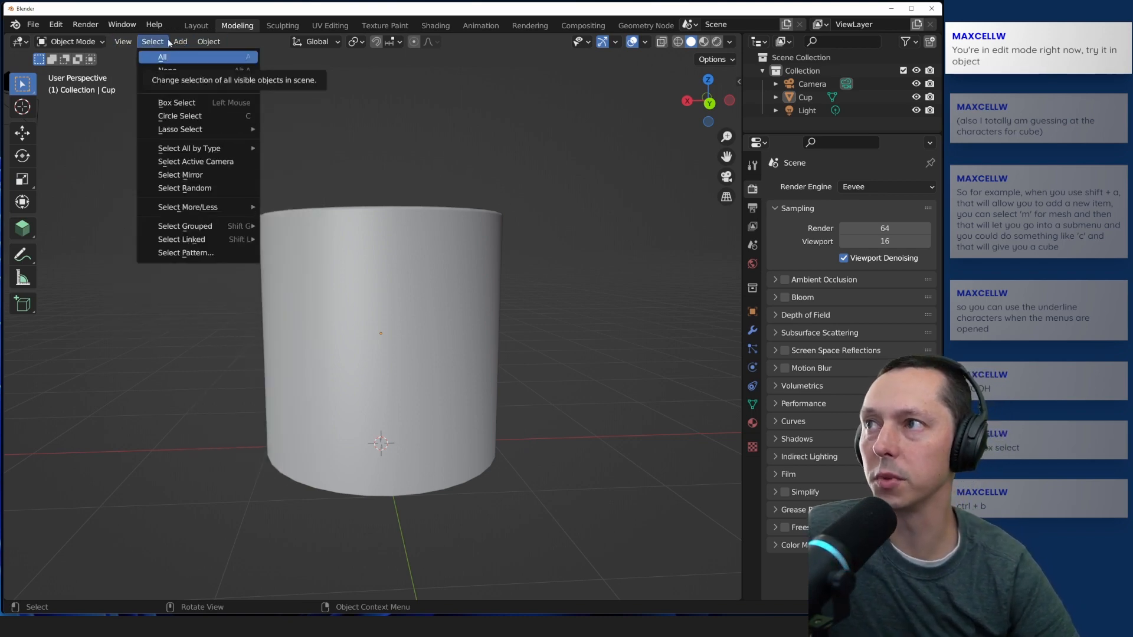
pyautogui.click(208, 41)
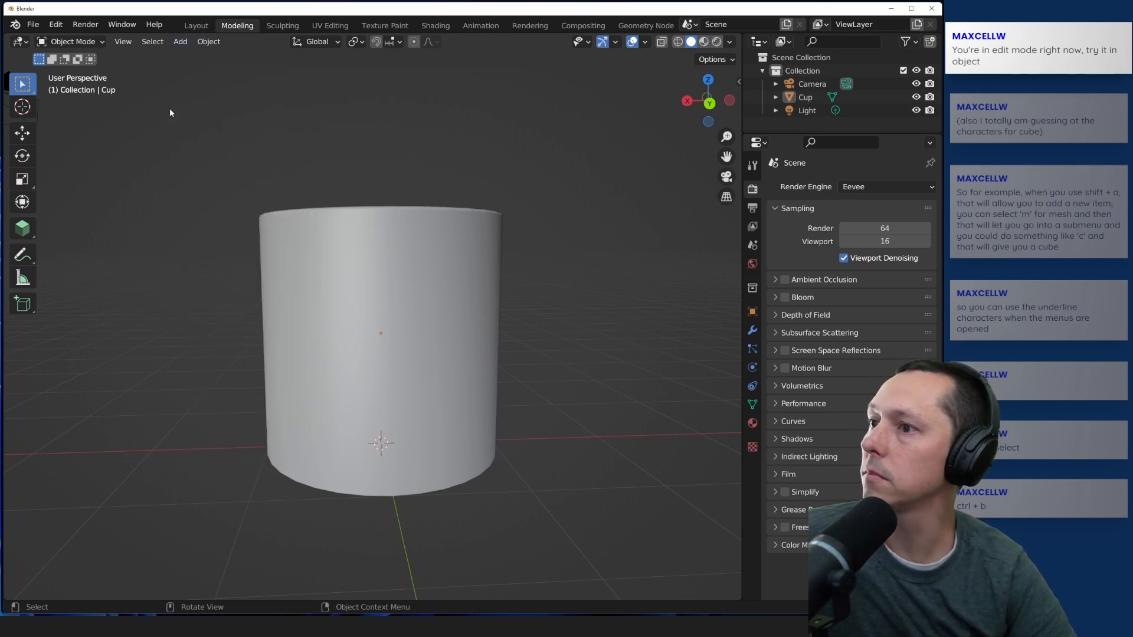
pyautogui.moveTo(231, 195); pyautogui.dragTo(222, 227, button='middle')
# Step: Return to Edit Mode, switch to face selection mode, and try to bevel the edges of the cup's bottom face
pyautogui.click(69, 42)
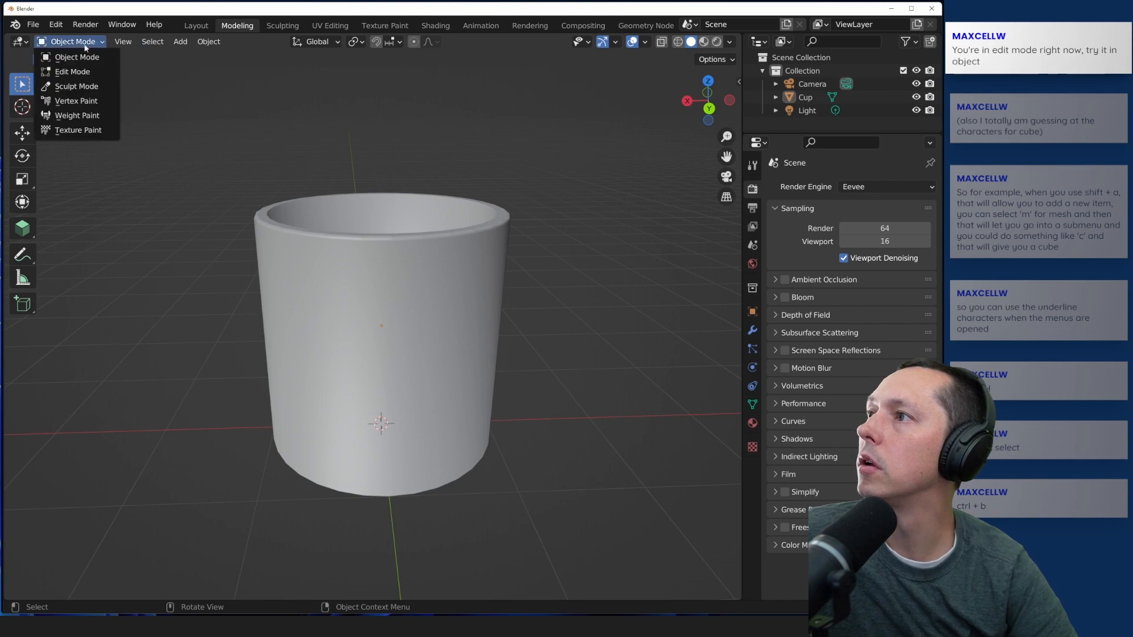
pyautogui.click(70, 71)
pyautogui.moveTo(207, 402); pyautogui.dragTo(319, 471, button='middle')
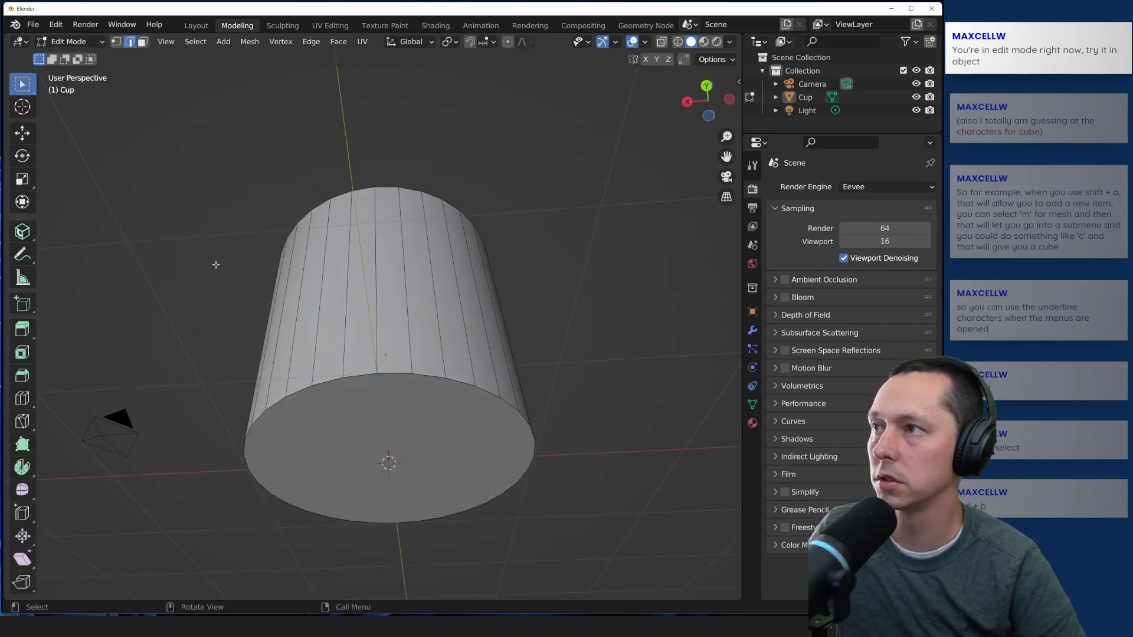
pyautogui.click(143, 43)
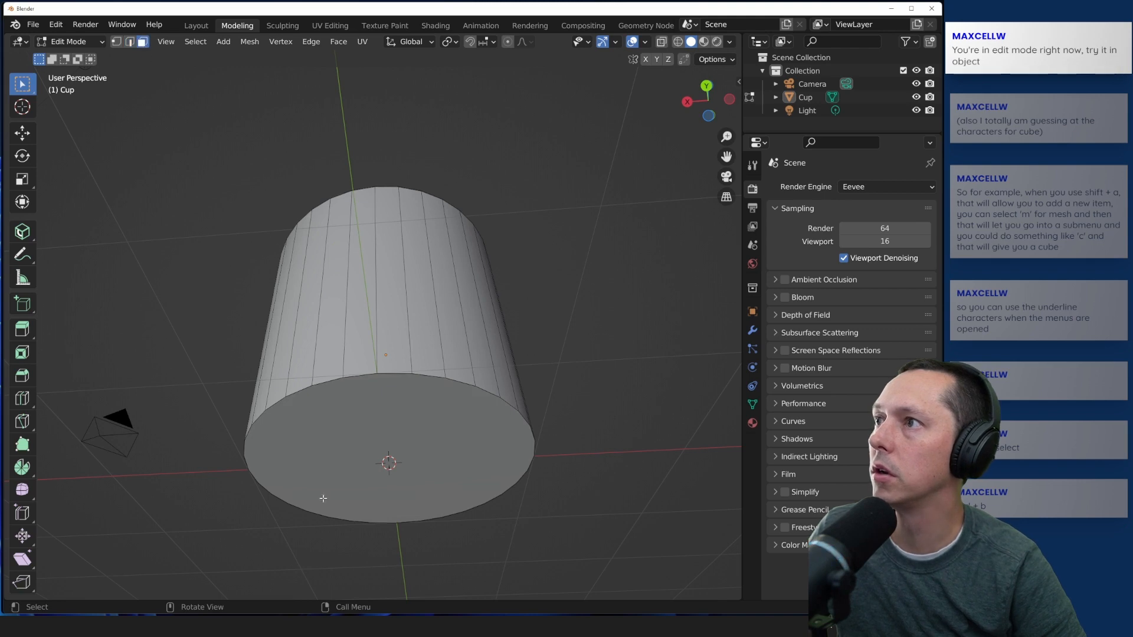
pyautogui.click(337, 423)
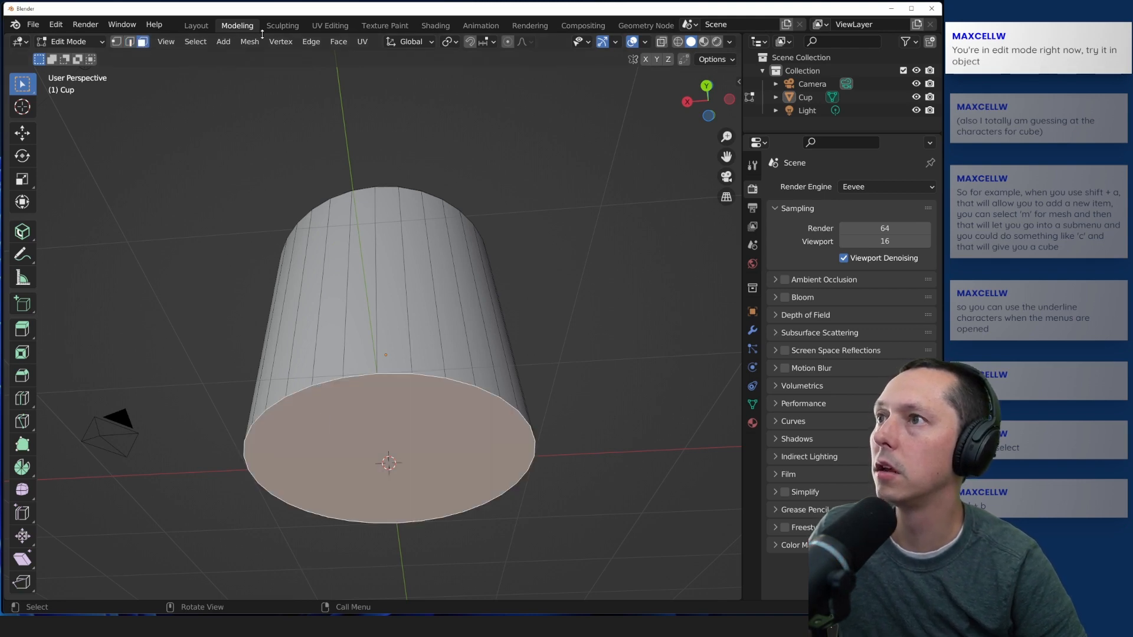
pyautogui.click(324, 43)
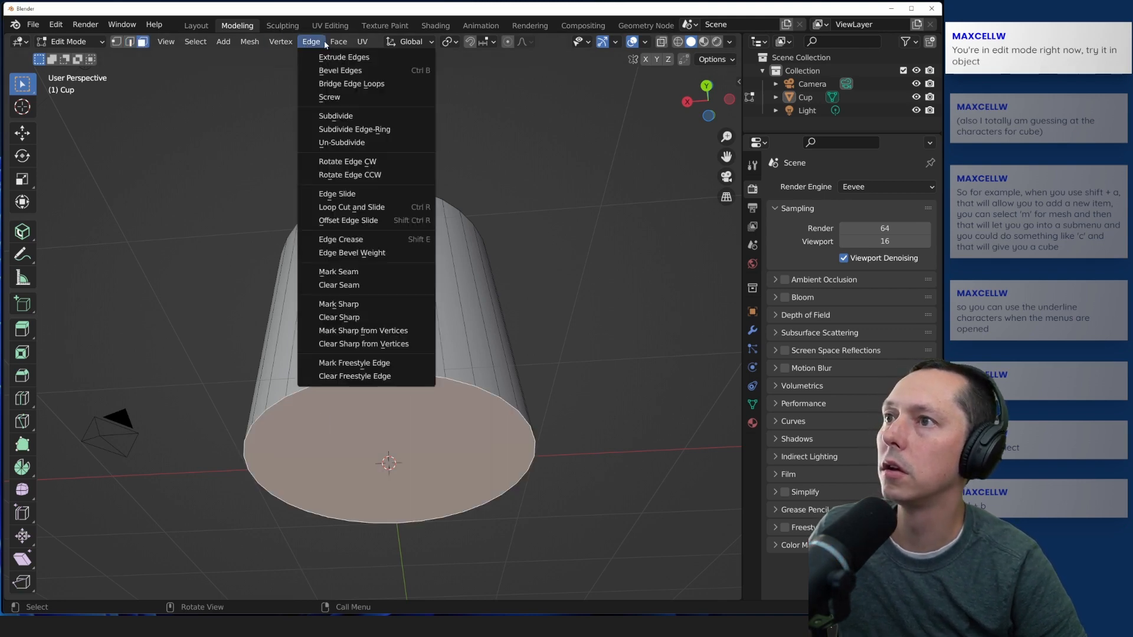
pyautogui.click(337, 70)
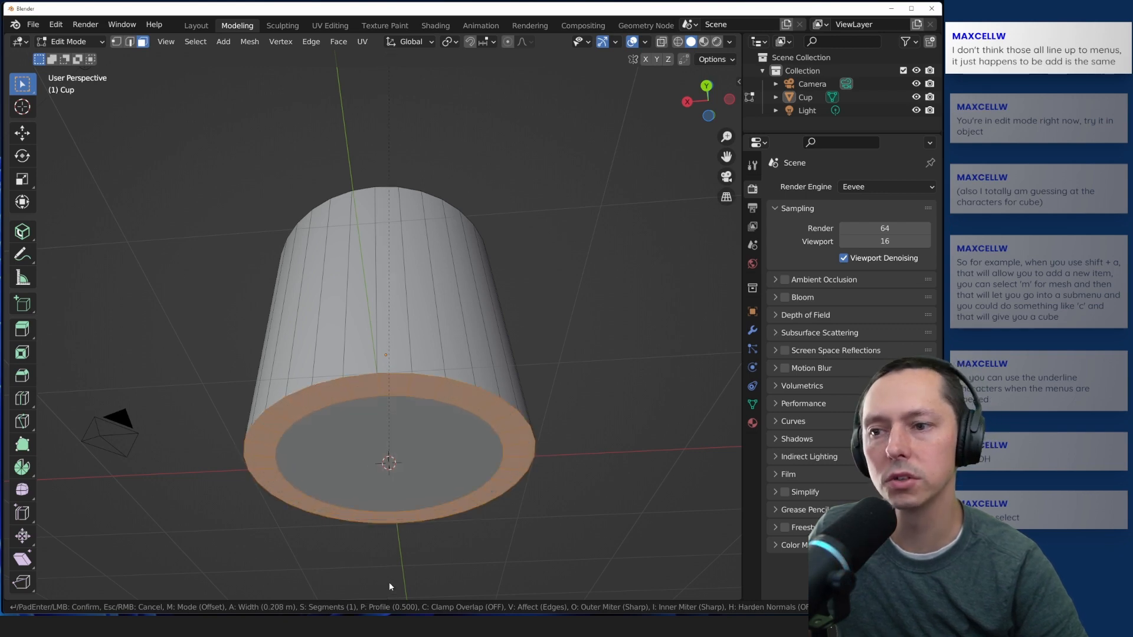
pyautogui.press('Escape')
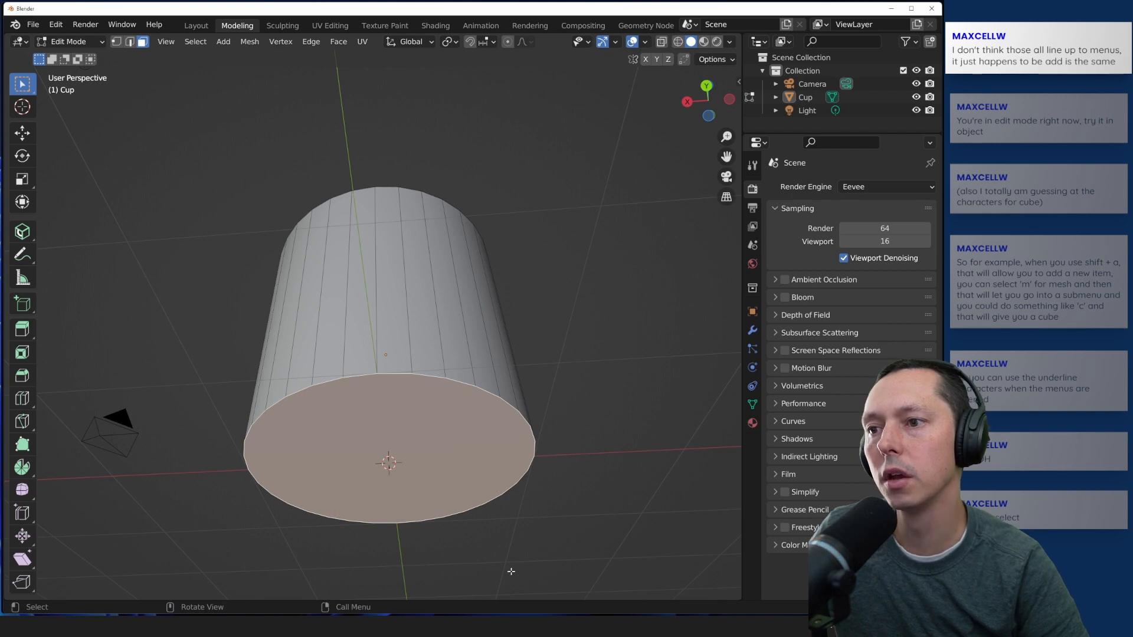
# Step: Try to bevel a box-selected group of faces on the cup's outer wall, and clear the selection
pyautogui.click(566, 476)
pyautogui.click(430, 378)
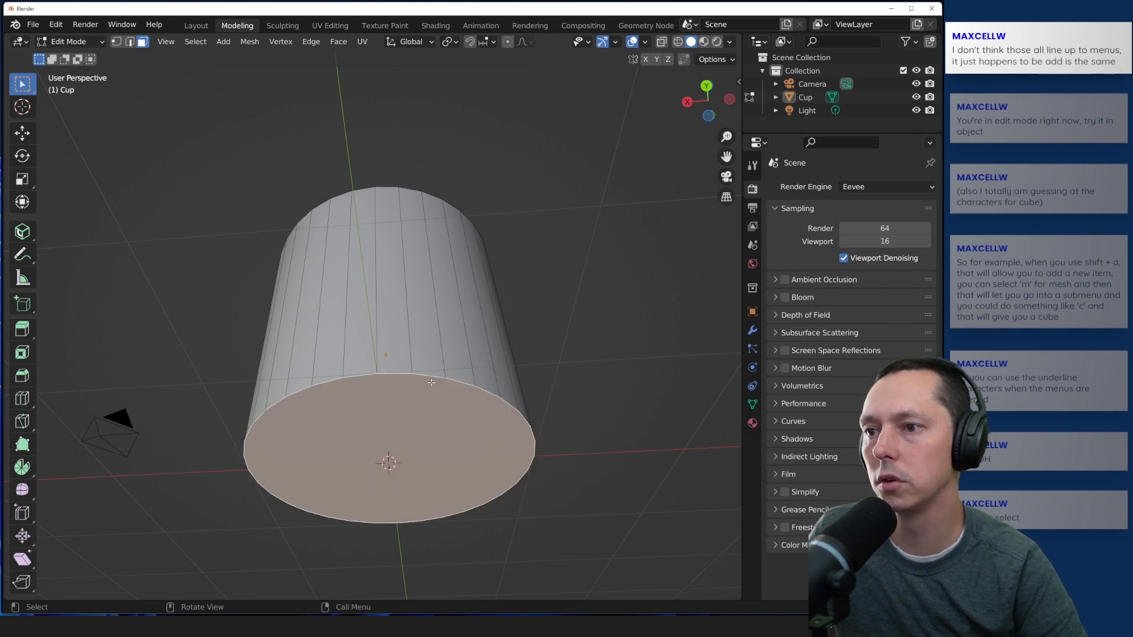
pyautogui.click(419, 359)
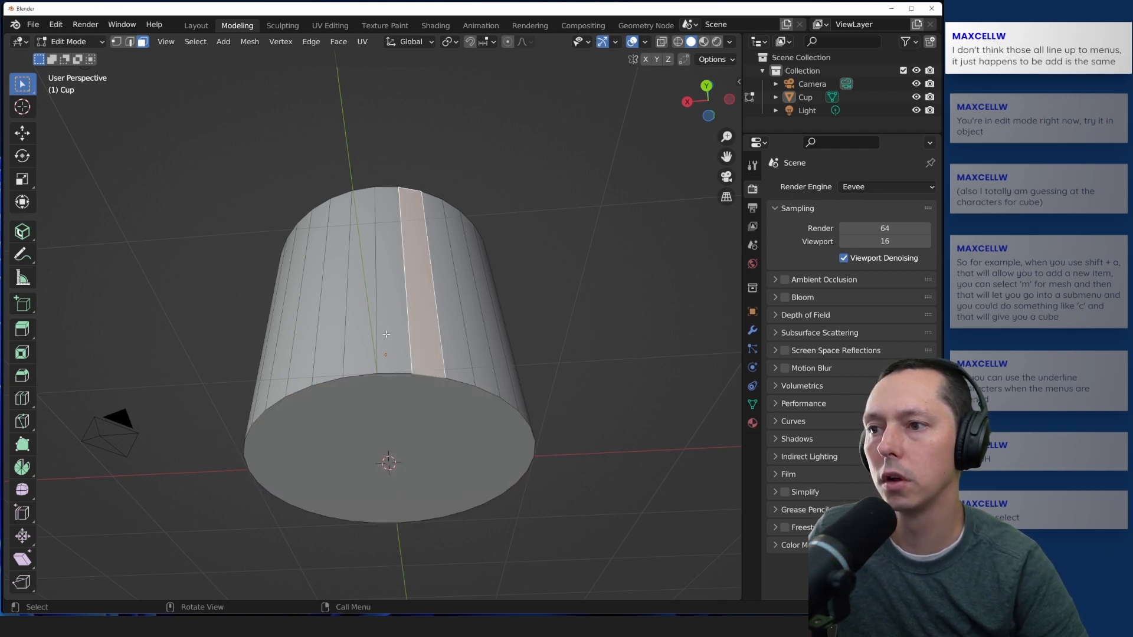
pyautogui.moveTo(229, 356); pyautogui.dragTo(398, 323)
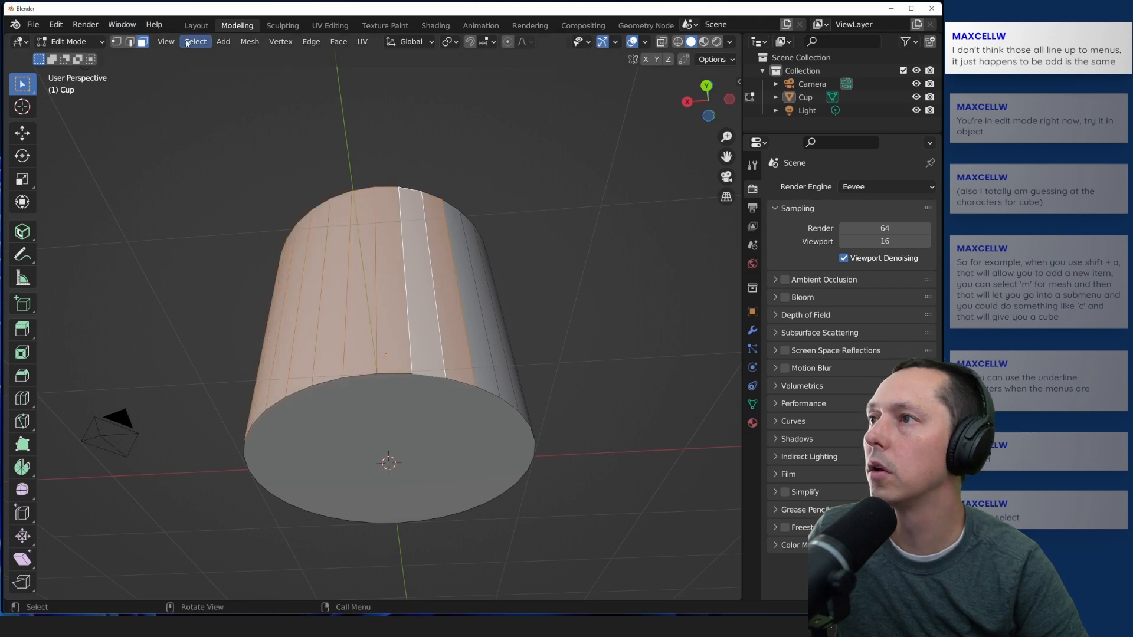
pyautogui.click(311, 42)
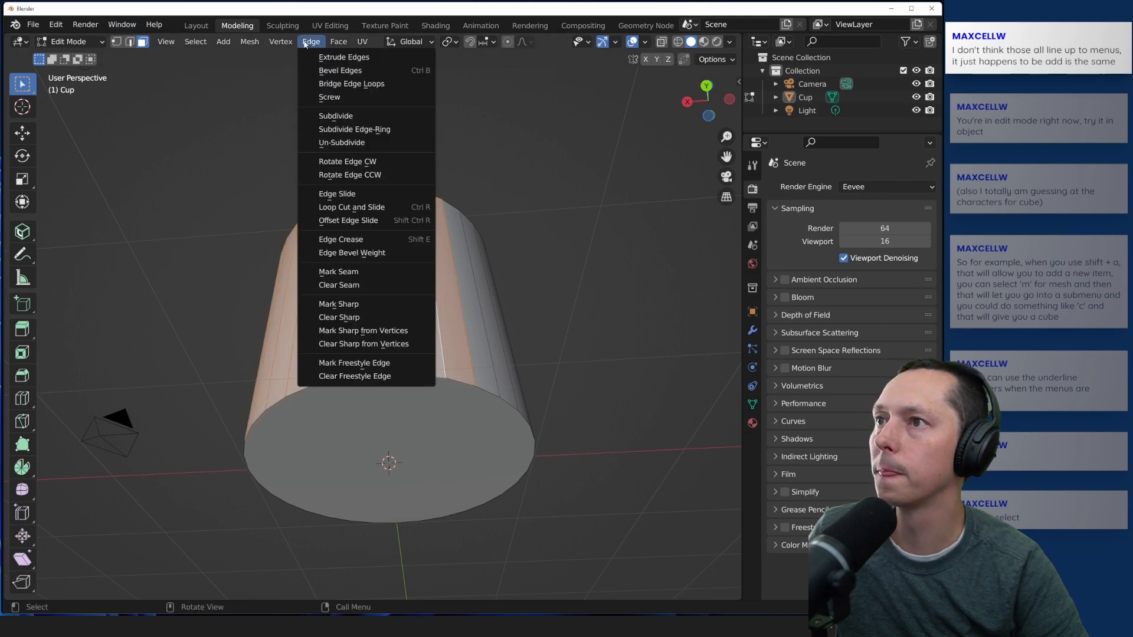
pyautogui.click(333, 72)
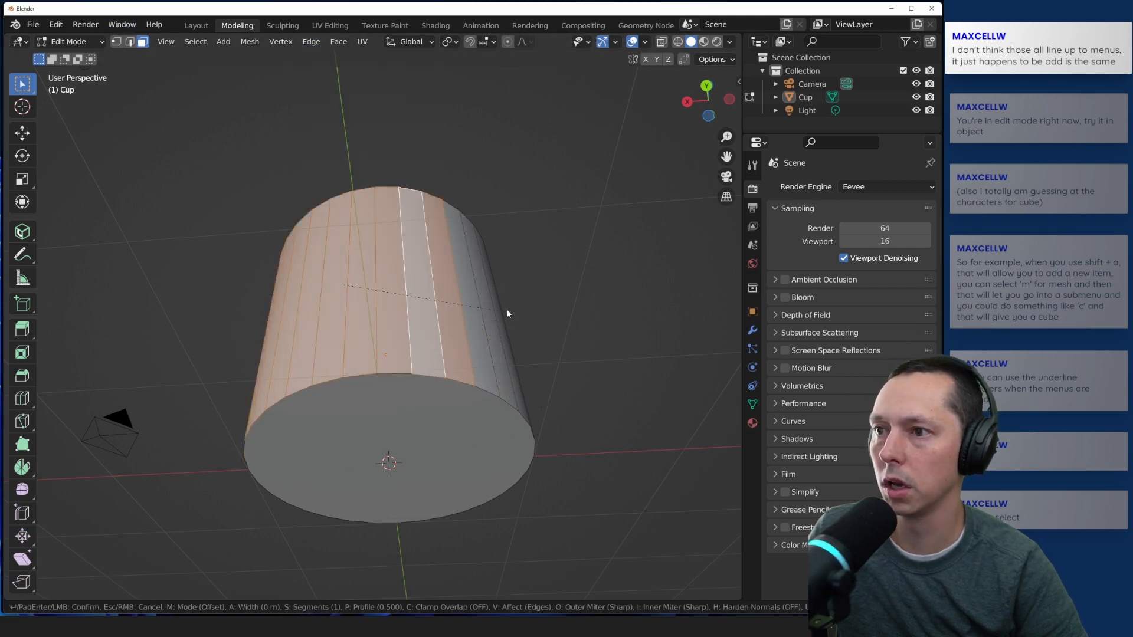
pyautogui.press('Escape')
pyautogui.click(323, 415)
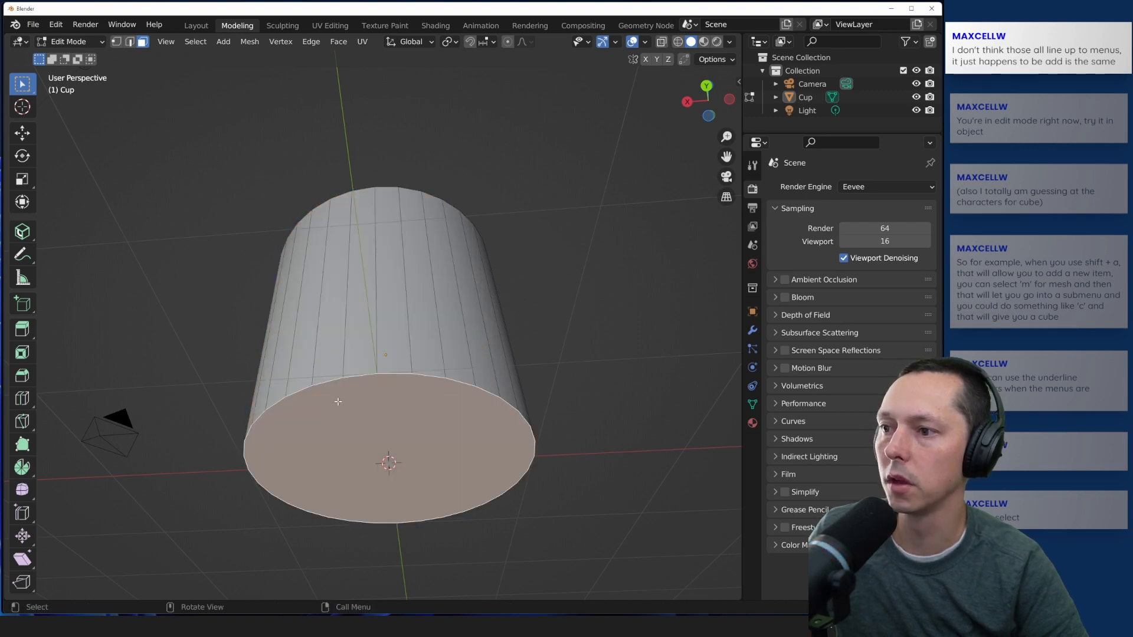
pyautogui.moveTo(205, 421); pyautogui.dragTo(195, 360, button='middle')
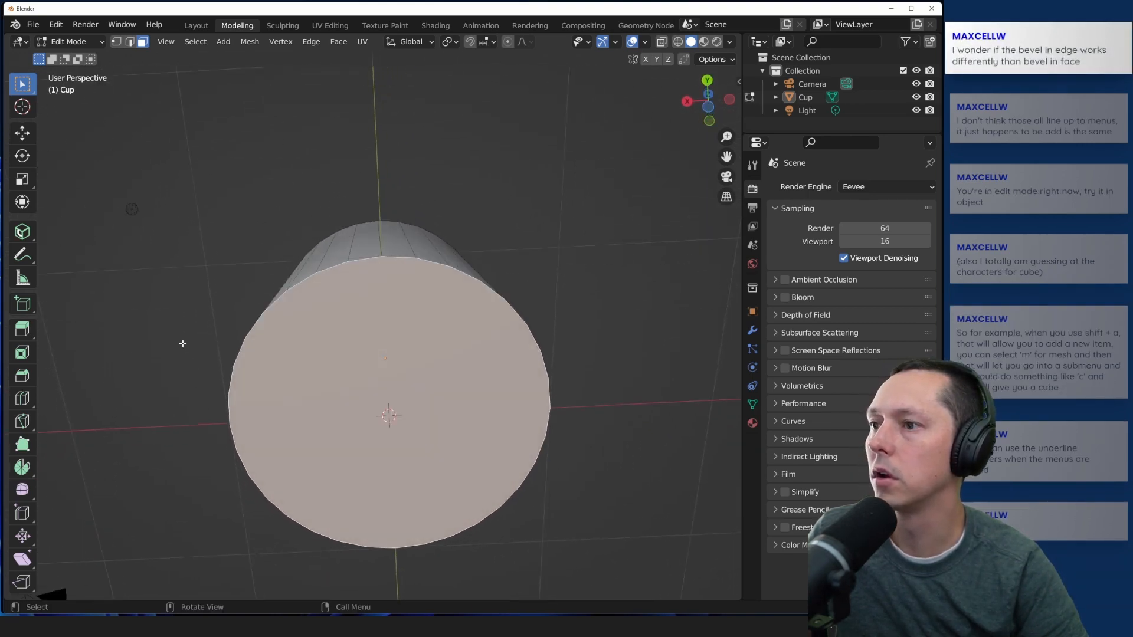
pyautogui.click(183, 343)
# Step: Switch to edge selection mode and try to box-select the edges around the cup's bottom
pyautogui.moveTo(164, 298); pyautogui.dragTo(175, 369, button='middle')
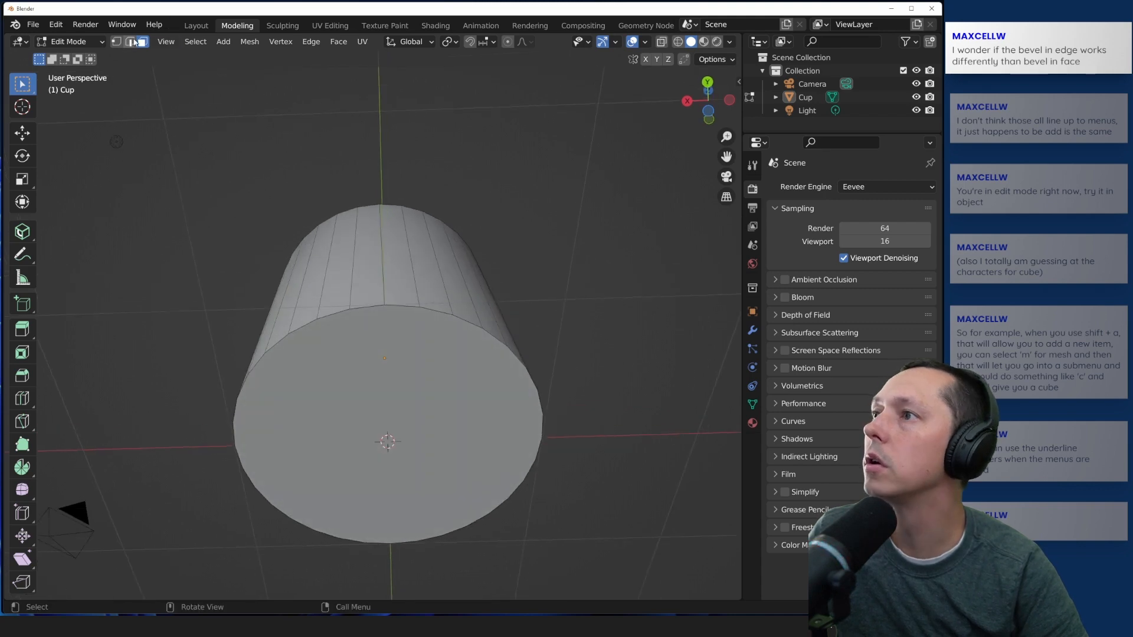
pyautogui.click(274, 347)
pyautogui.press('b')
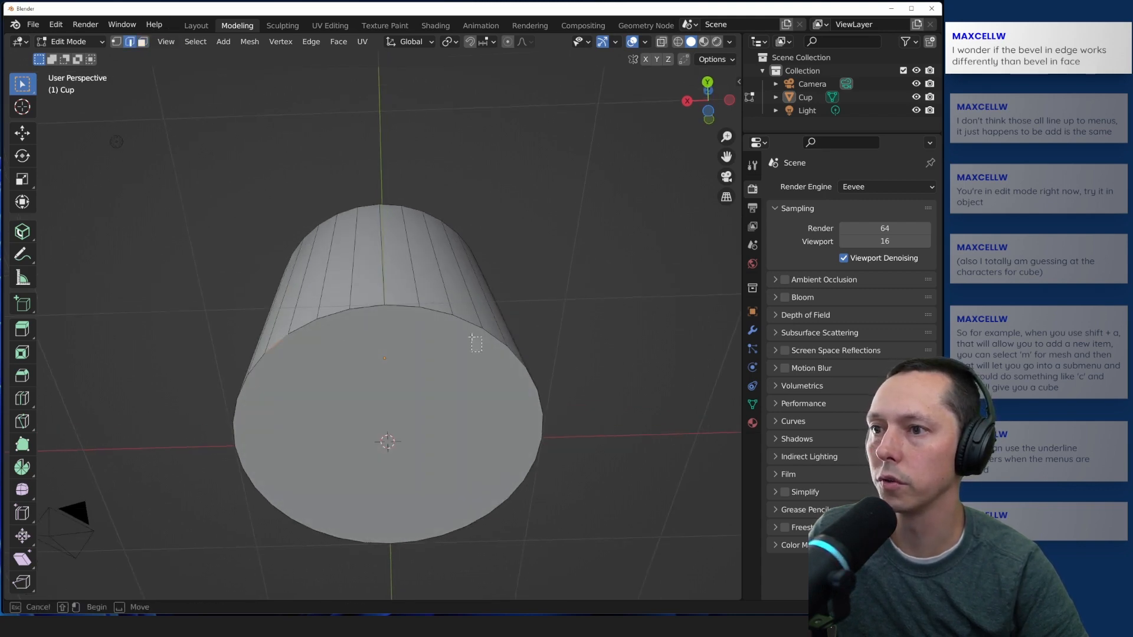
pyautogui.moveTo(309, 327); pyautogui.dragTo(306, 319)
pyautogui.hotkey('ctrl', 'z')
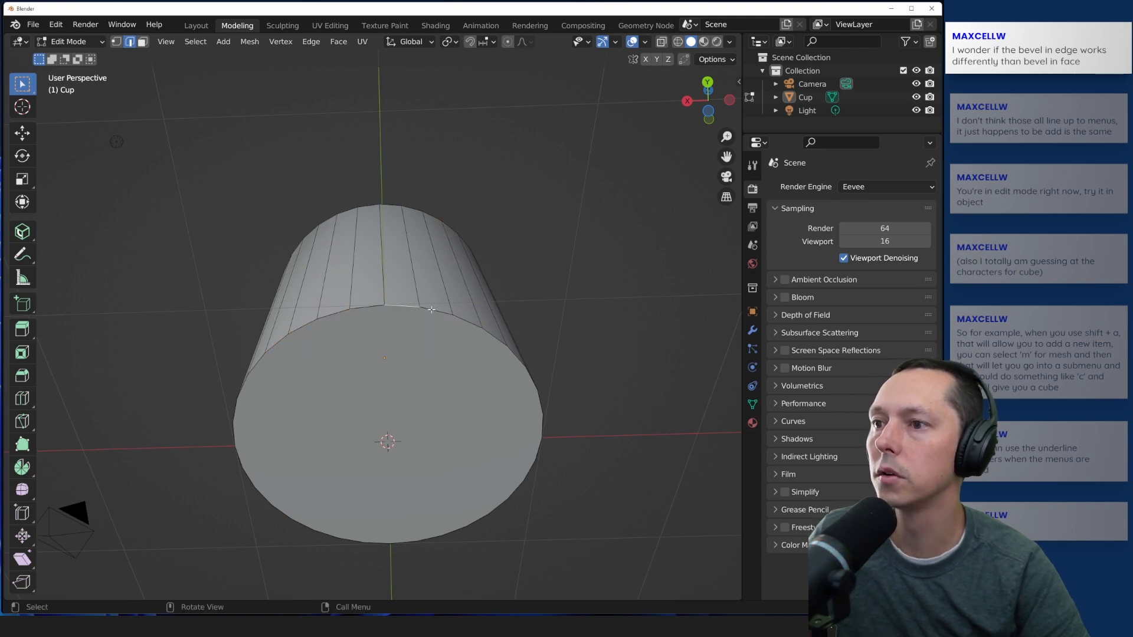
pyautogui.press('b')
pyautogui.moveTo(476, 316); pyautogui.dragTo(373, 331)
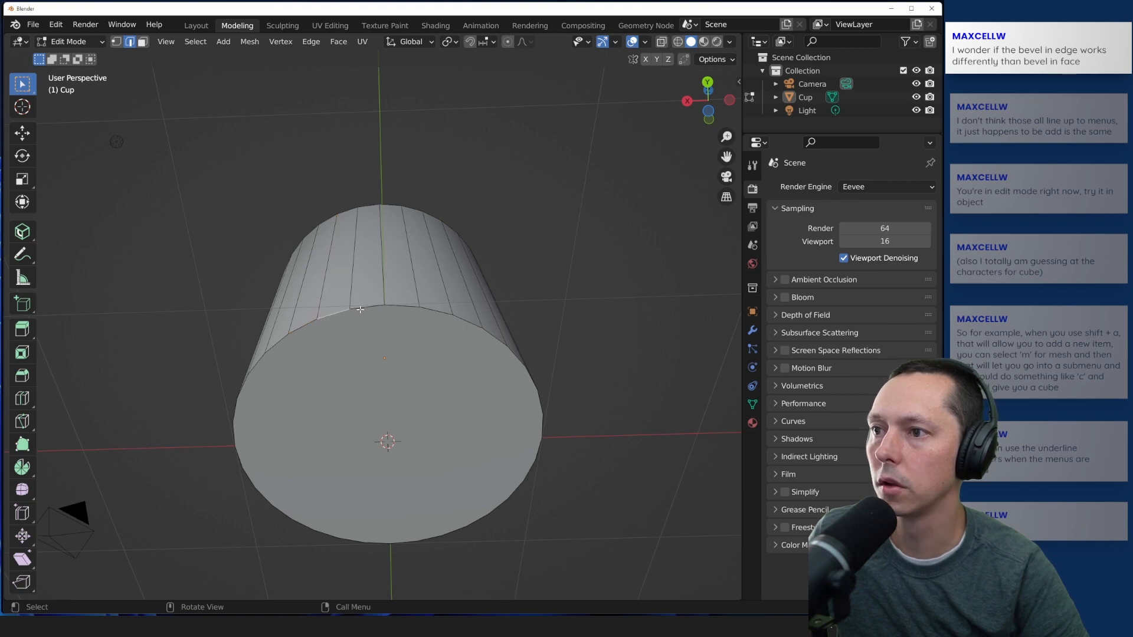
# Step: Select the whole edge loop around the cup's bottom, try to bevel it, and clear the selection
pyautogui.keyDown('alt'); pyautogui.click(359, 308); pyautogui.keyUp('alt')
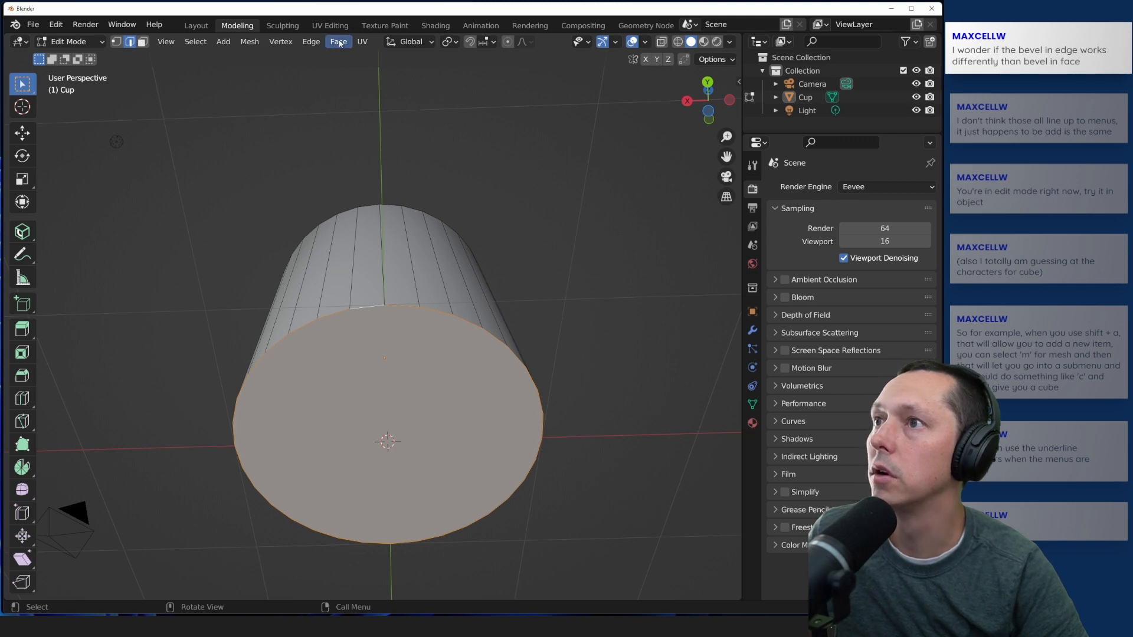
pyautogui.click(311, 42)
pyautogui.click(328, 71)
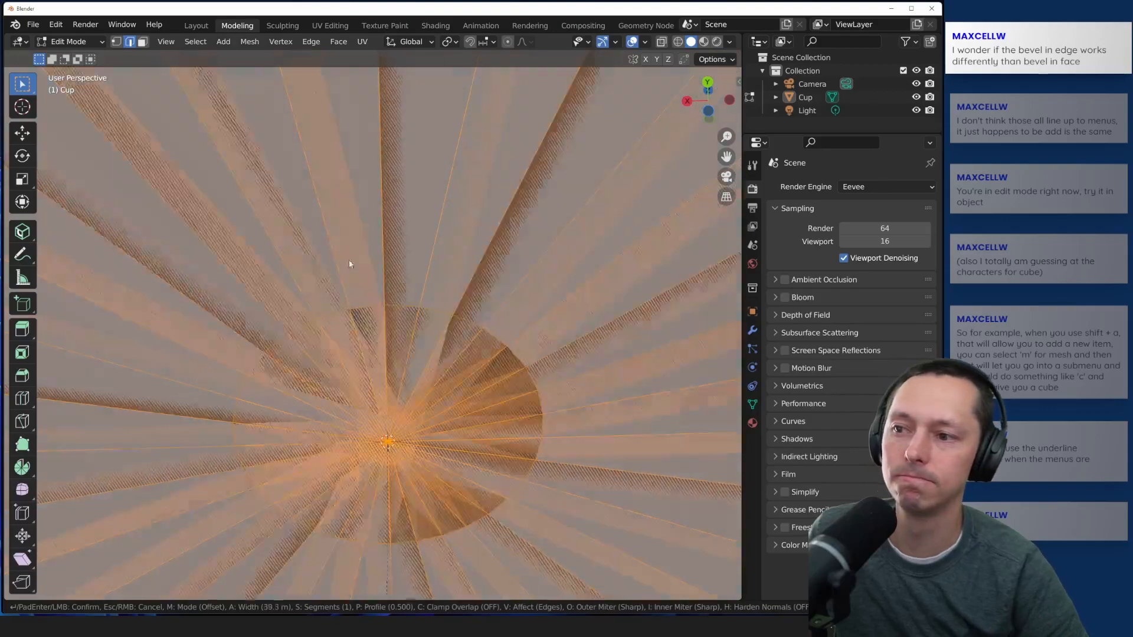
pyautogui.press('Escape')
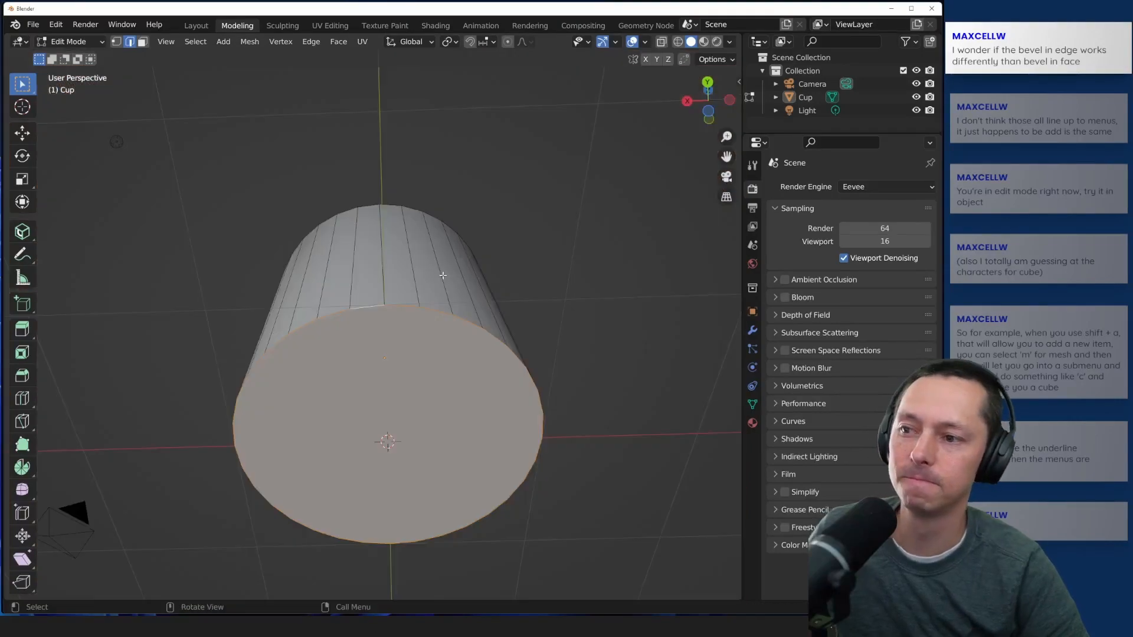
pyautogui.click(570, 292)
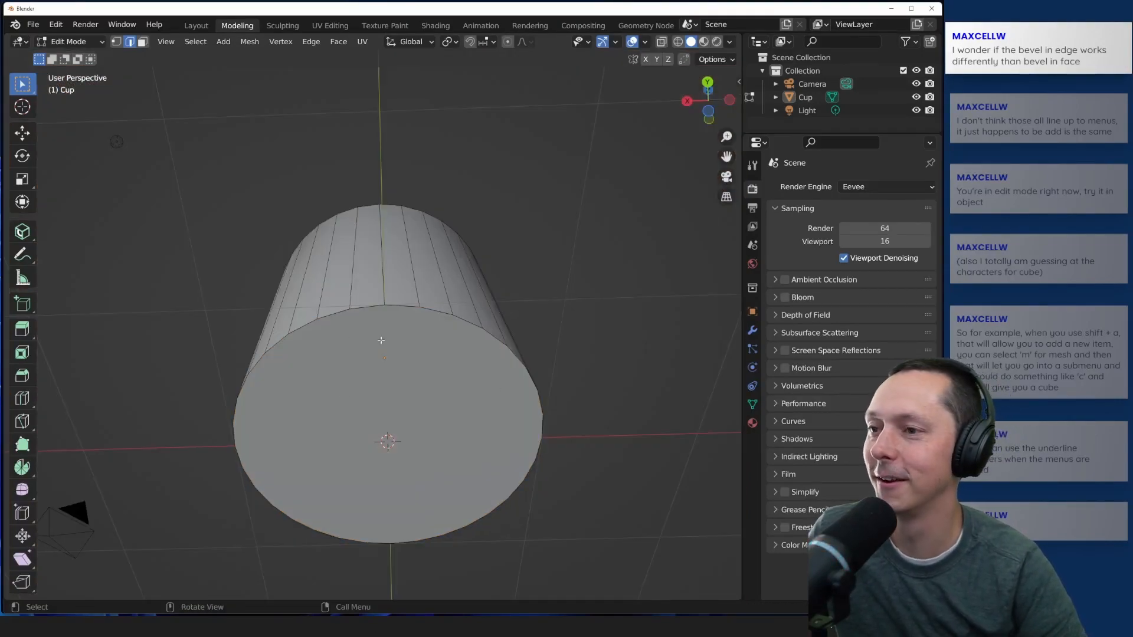
# Step: Bring the cup's open rim into view from above and switch back to Object Mode
pyautogui.click(281, 42)
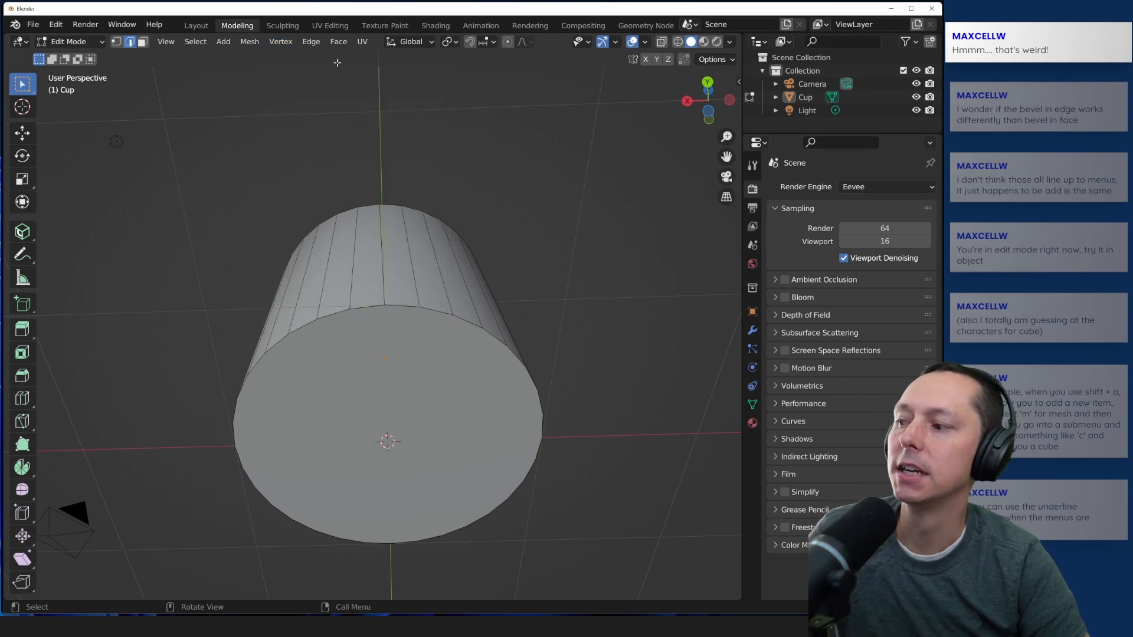
pyautogui.moveTo(167, 356); pyautogui.dragTo(206, 16, button='middle')
pyautogui.moveTo(279, 345); pyautogui.dragTo(240, 493, button='middle')
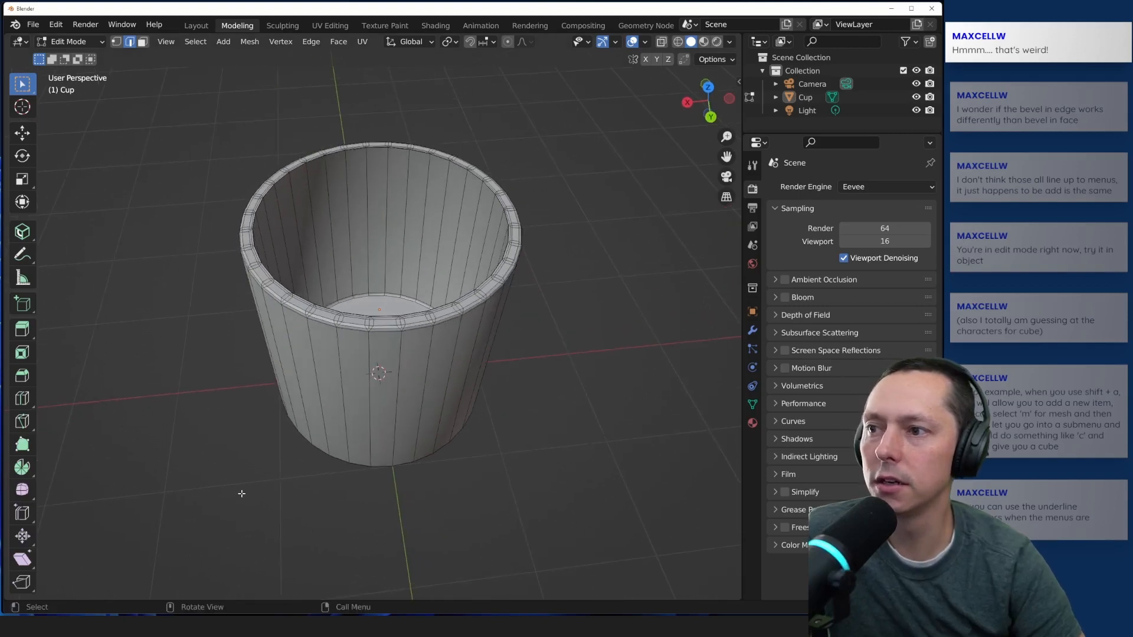
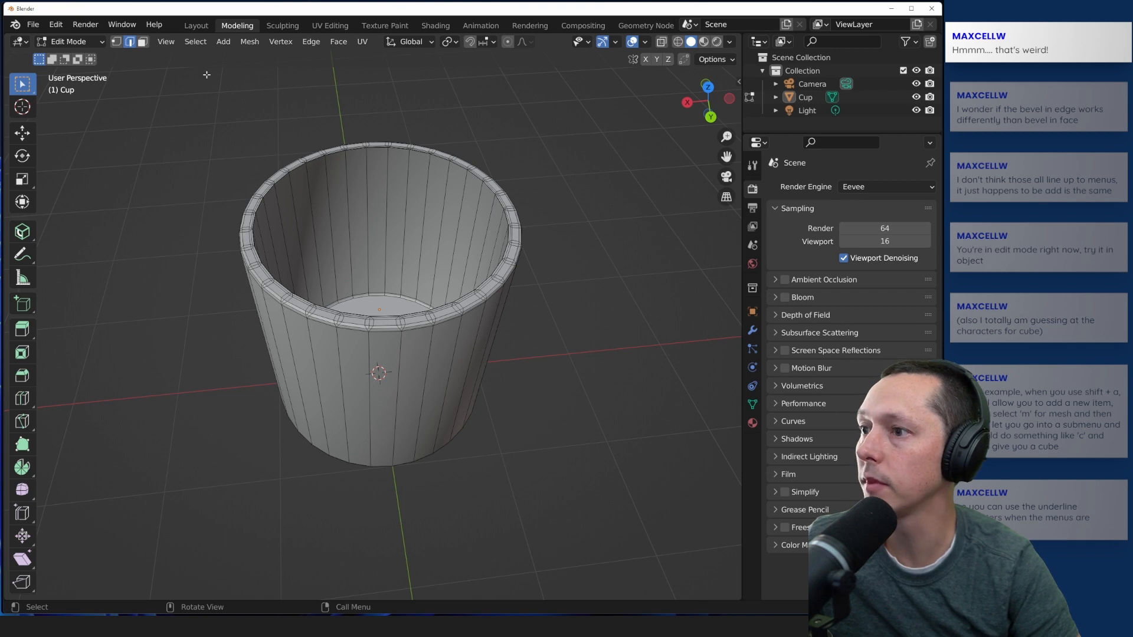
pyautogui.moveTo(172, 314); pyautogui.dragTo(171, 222, button='middle')
pyautogui.click(288, 42)
pyautogui.click(166, 42)
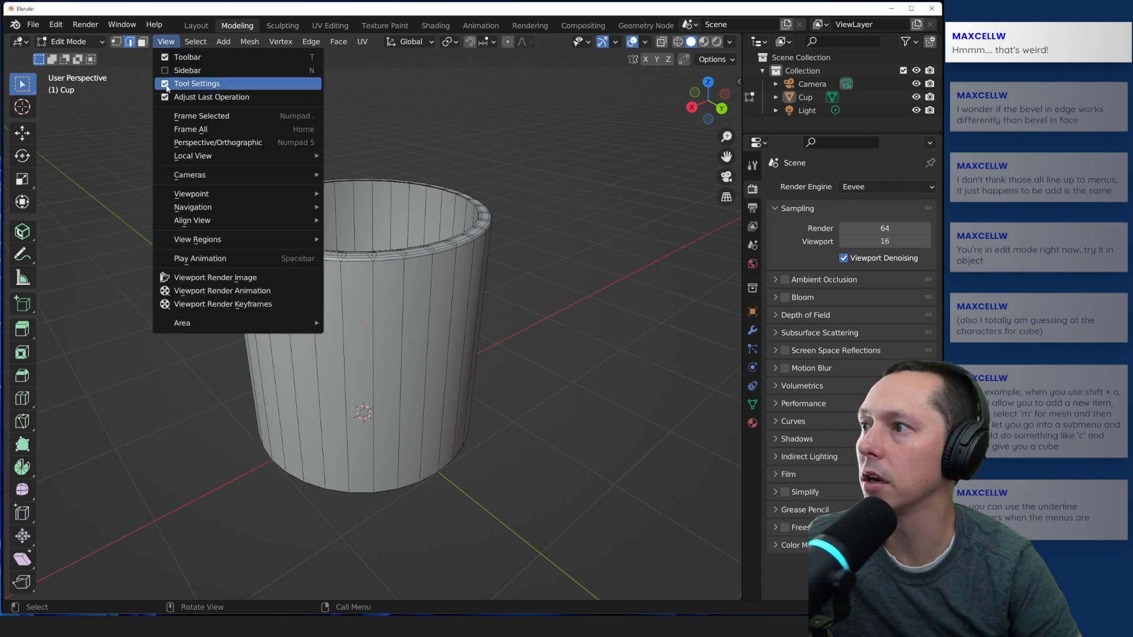
pyautogui.click(69, 41)
pyautogui.click(71, 55)
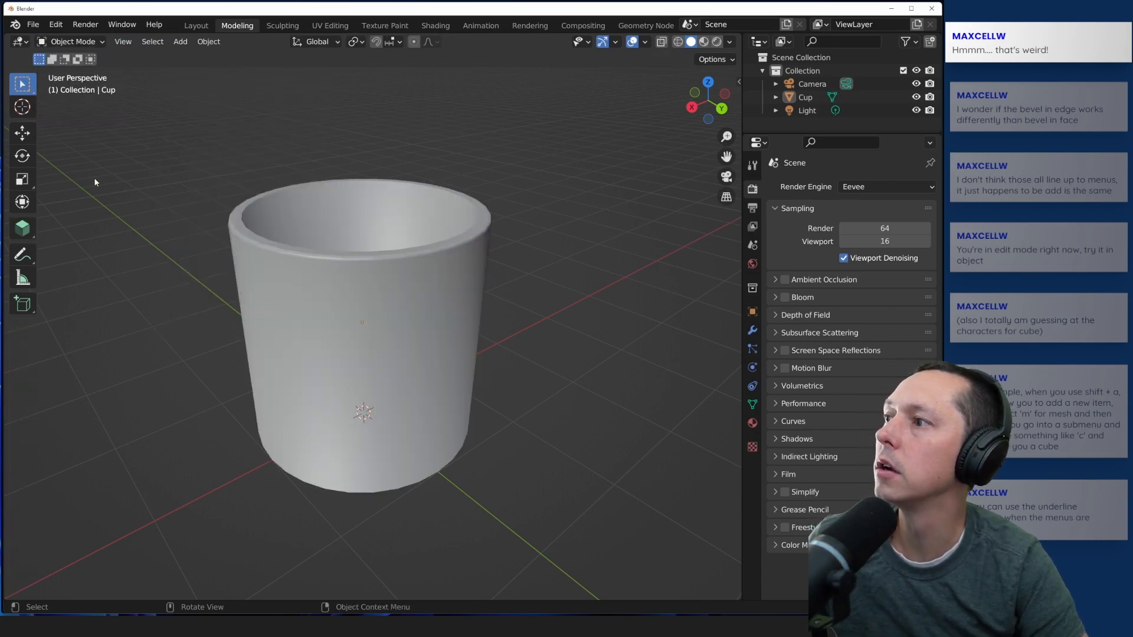
pyautogui.click(26, 232)
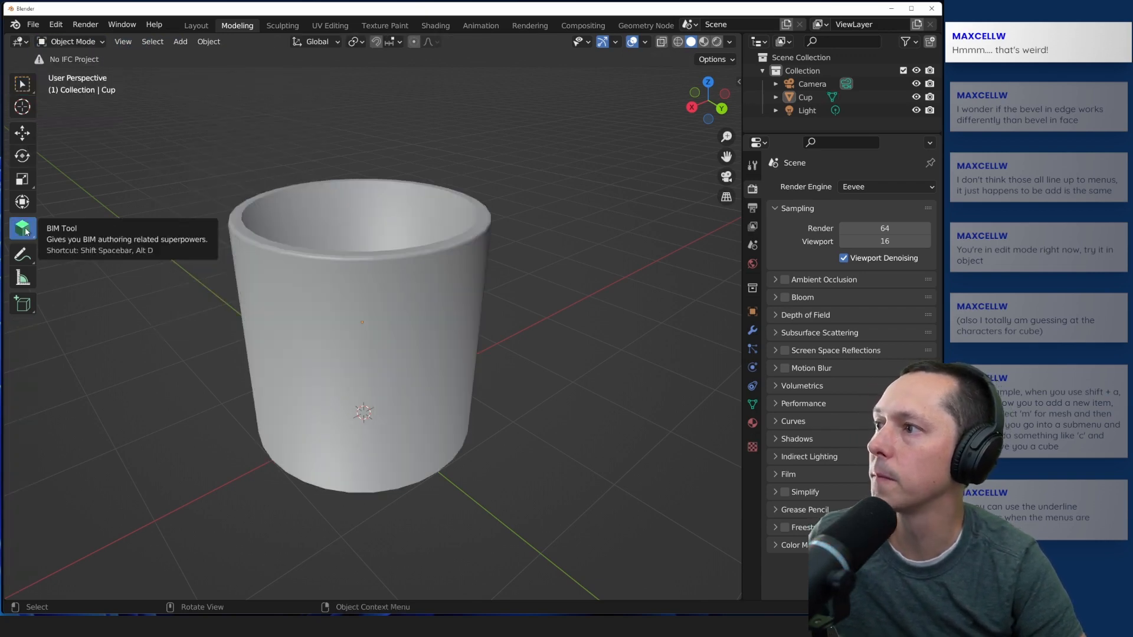
pyautogui.click(24, 304)
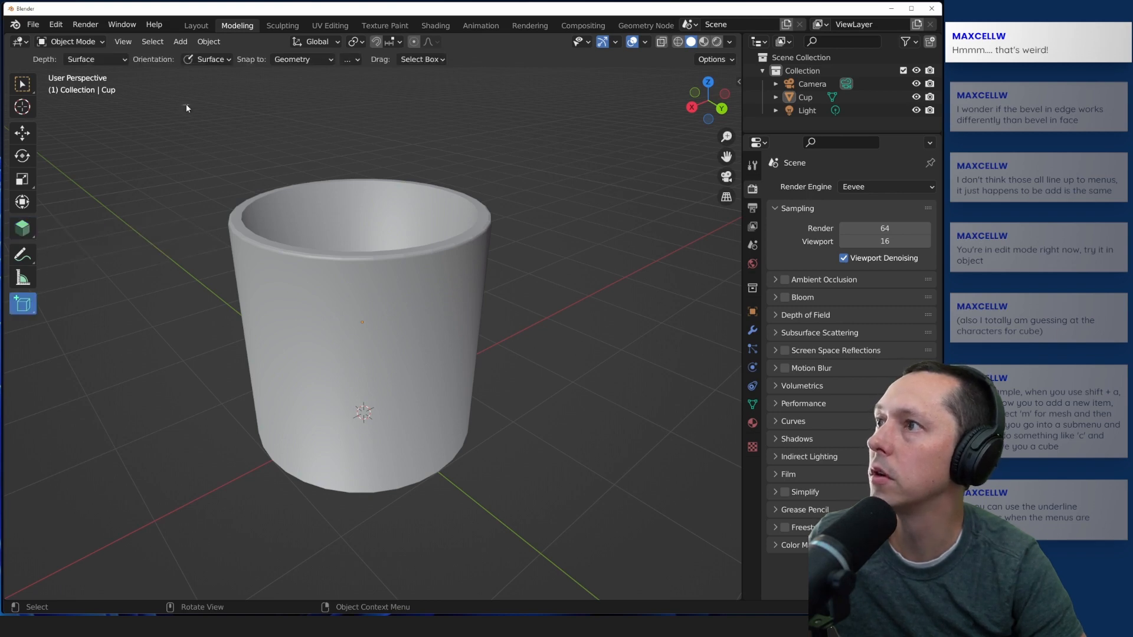
pyautogui.press('a')
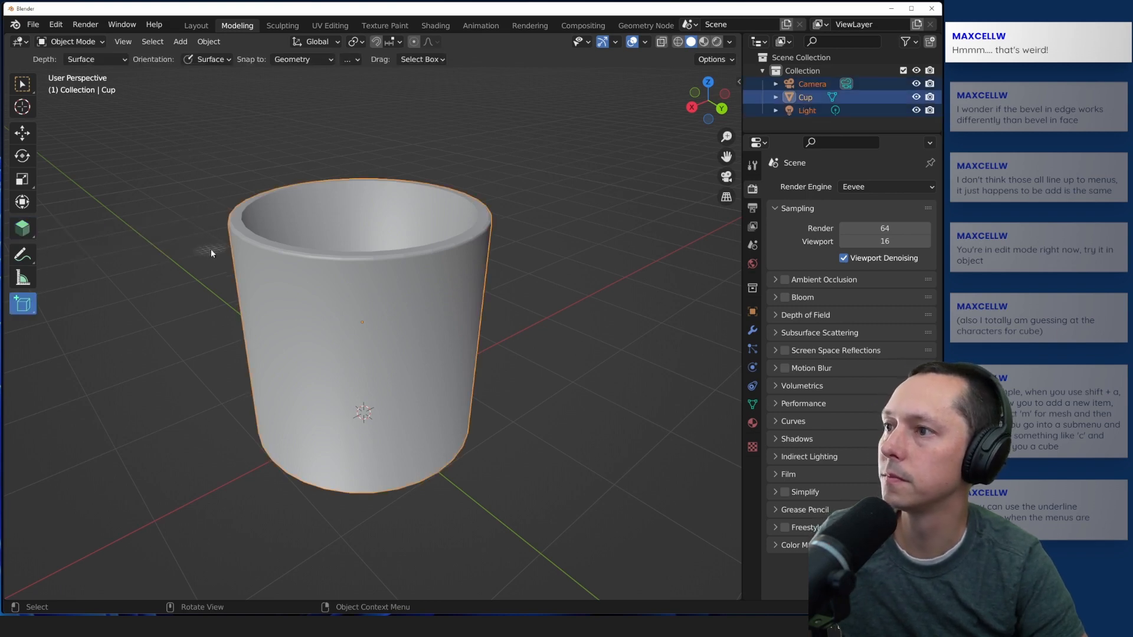
pyautogui.press('w')
# Step: Add a torus mesh to the scene at the base of the cup
pyautogui.hotkey('shift', 'a')
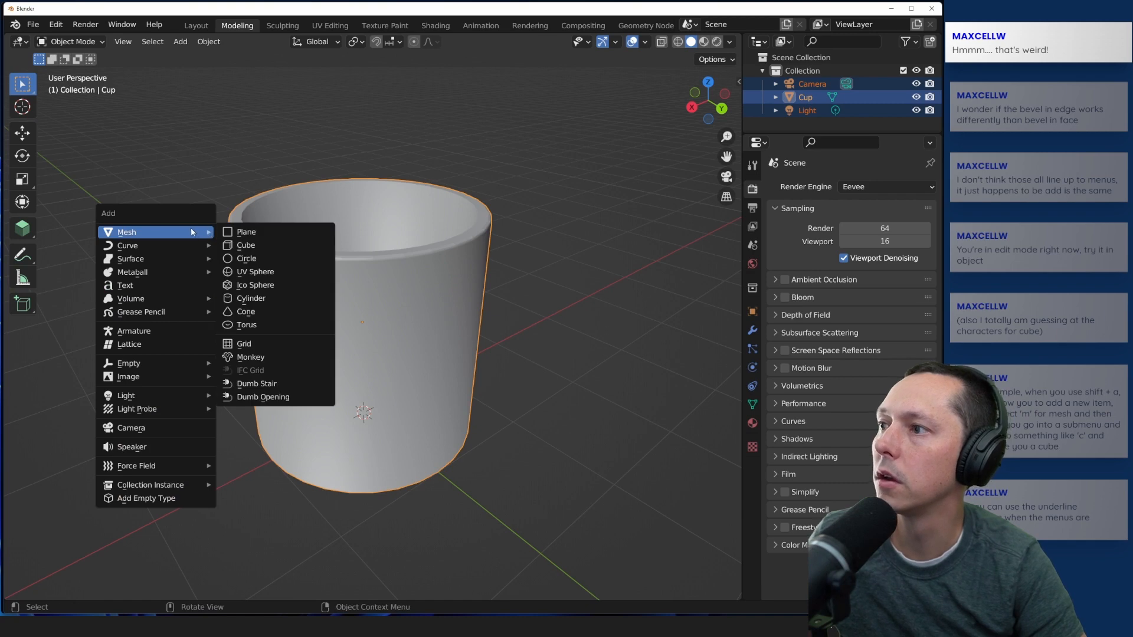
pyautogui.moveTo(187, 234)
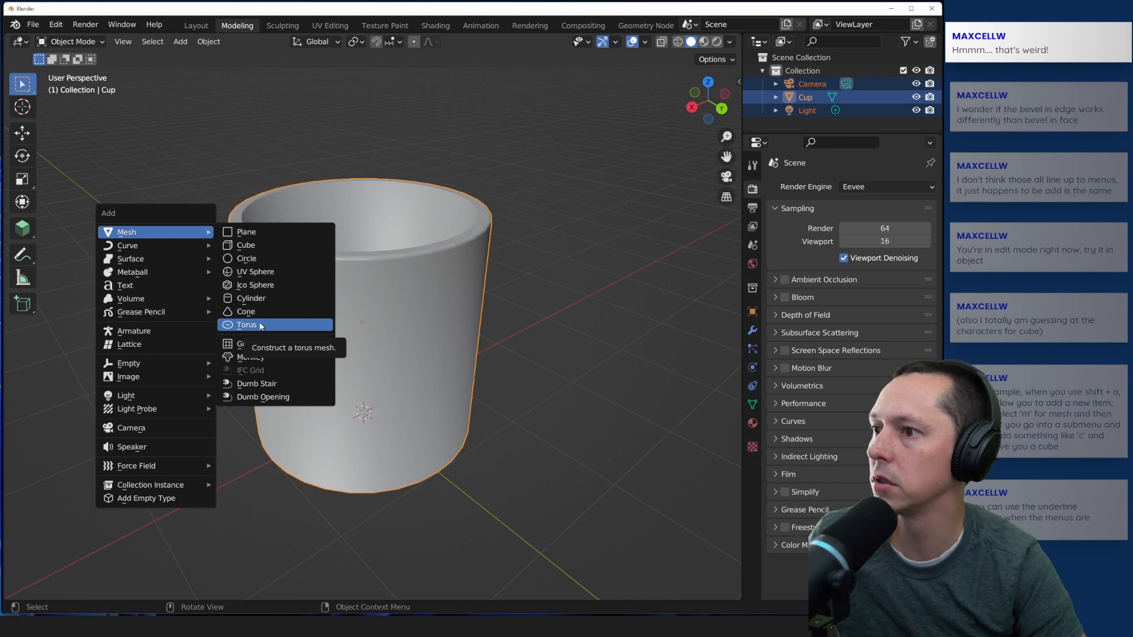
pyautogui.moveTo(151, 243)
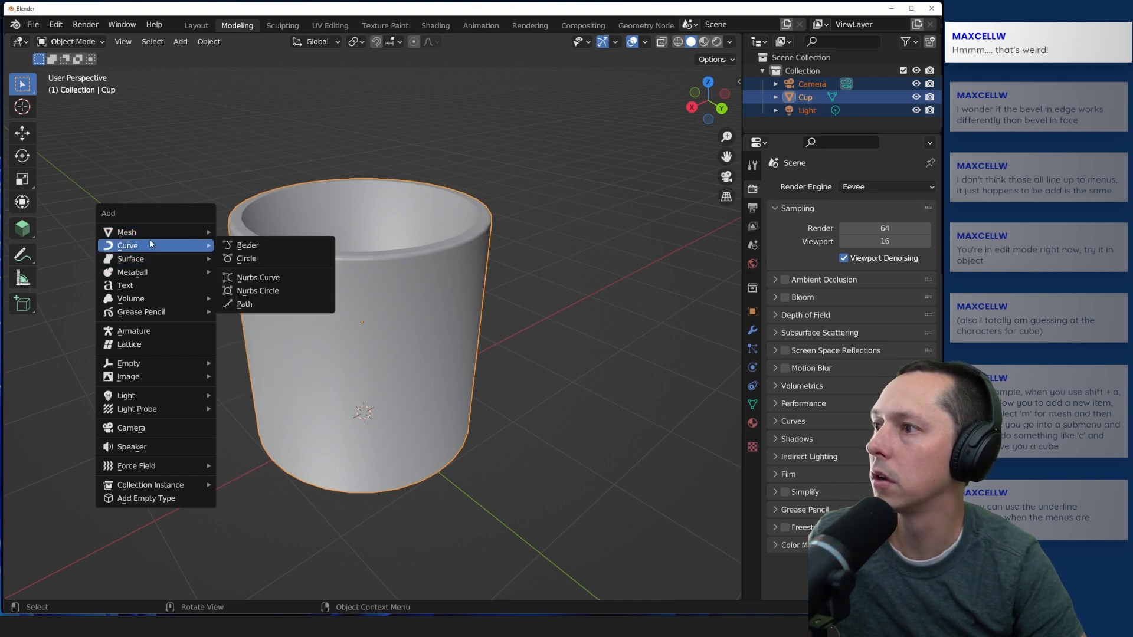
pyautogui.moveTo(152, 271)
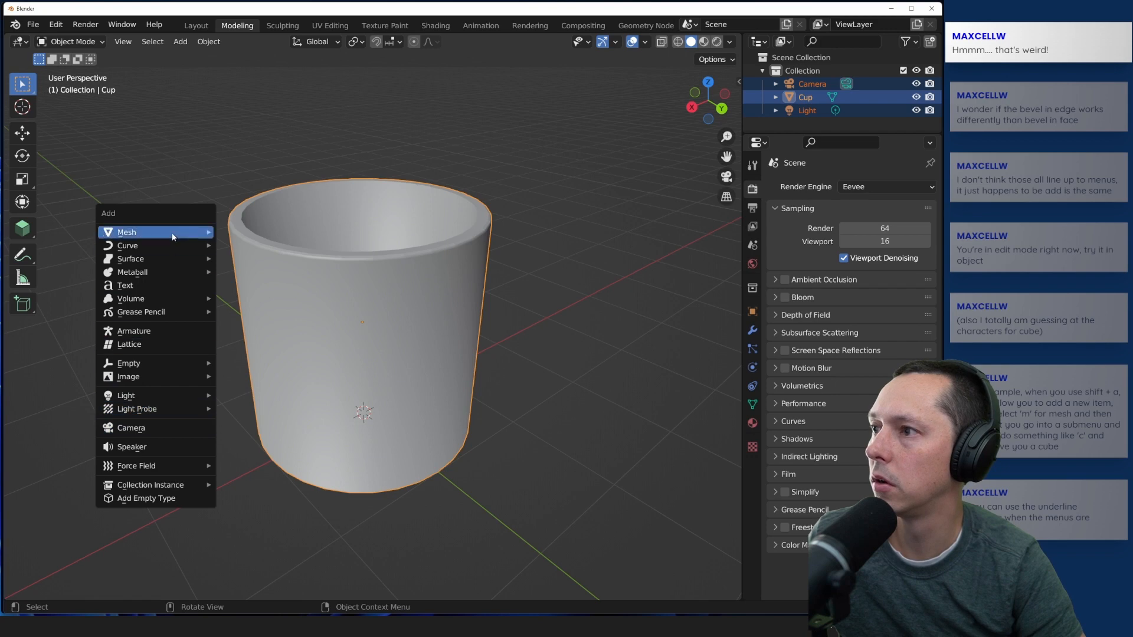
pyautogui.click(263, 326)
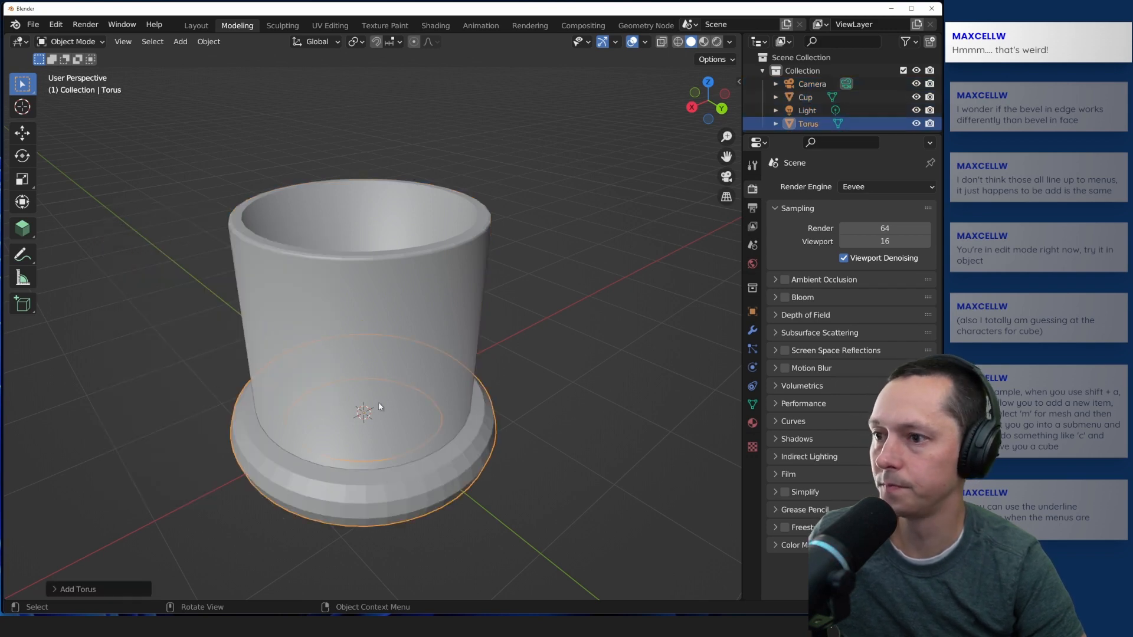
# Step: Raise the torus along the Z axis to the cup's upper half and rotate it upright
pyautogui.click(16, 134)
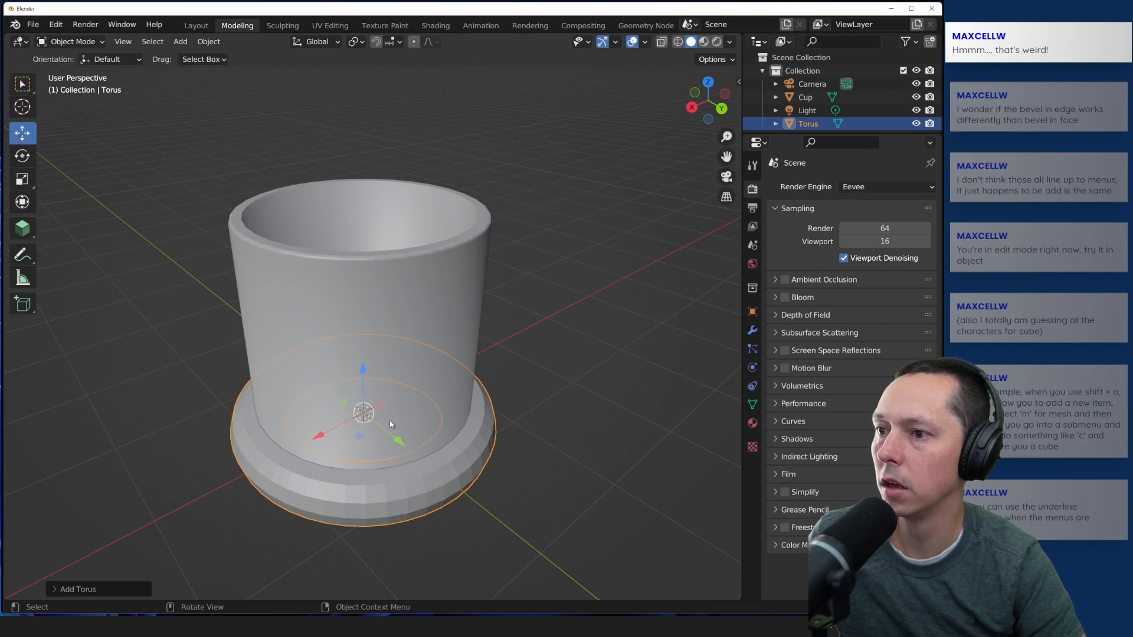
pyautogui.moveTo(363, 372); pyautogui.dragTo(362, 260)
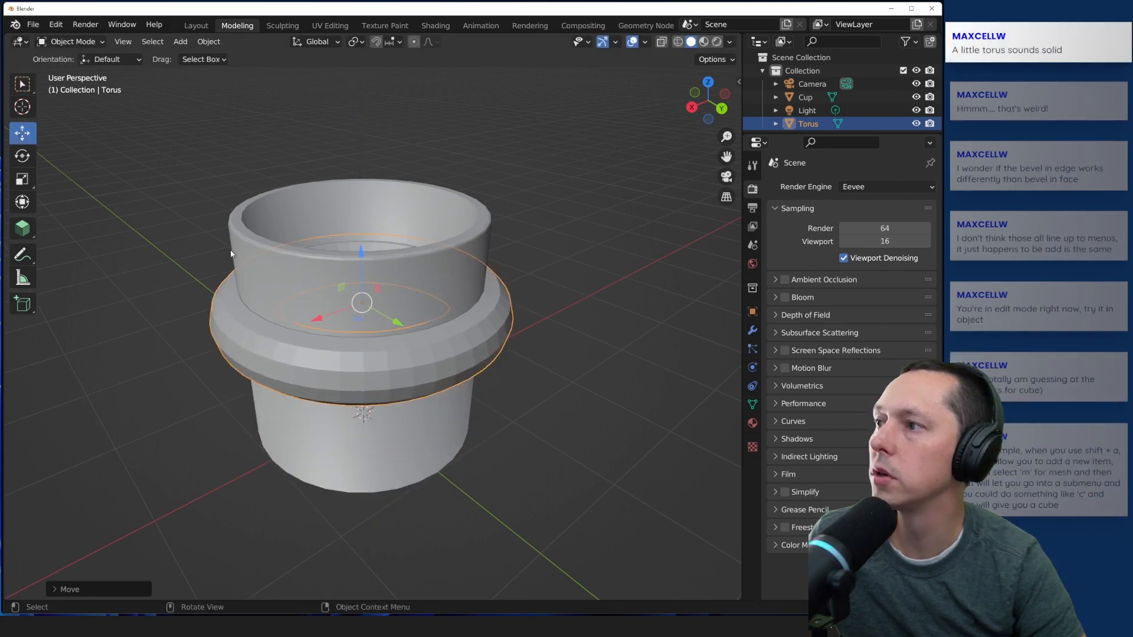
pyautogui.click(22, 157)
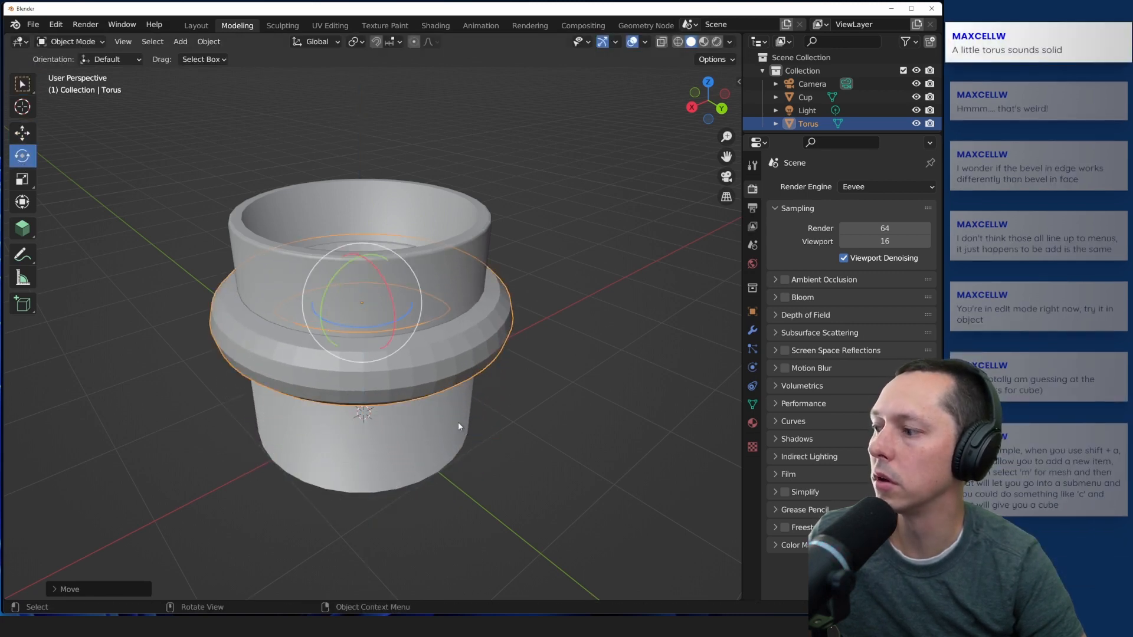
pyautogui.moveTo(382, 281); pyautogui.dragTo(407, 331)
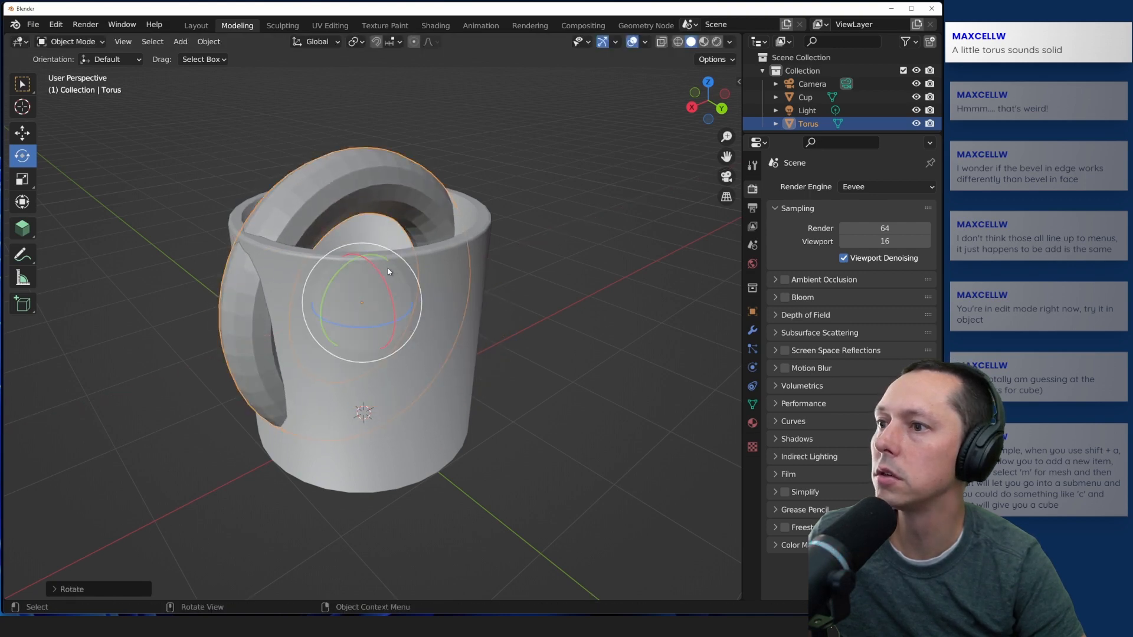
pyautogui.press('a')
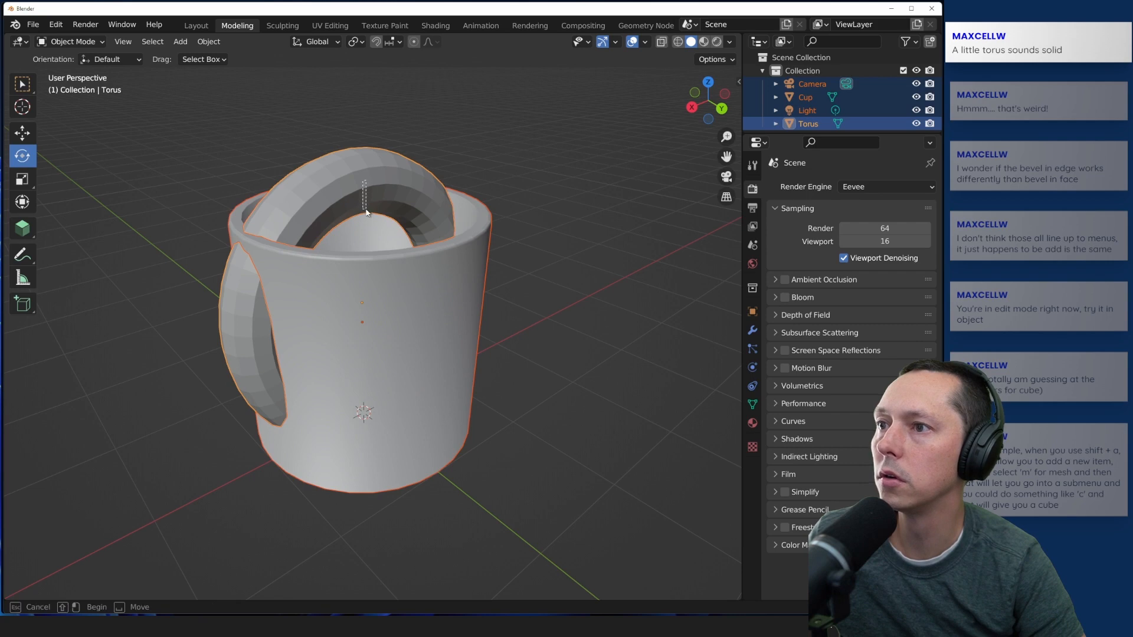
pyautogui.click(187, 181)
pyautogui.click(234, 370)
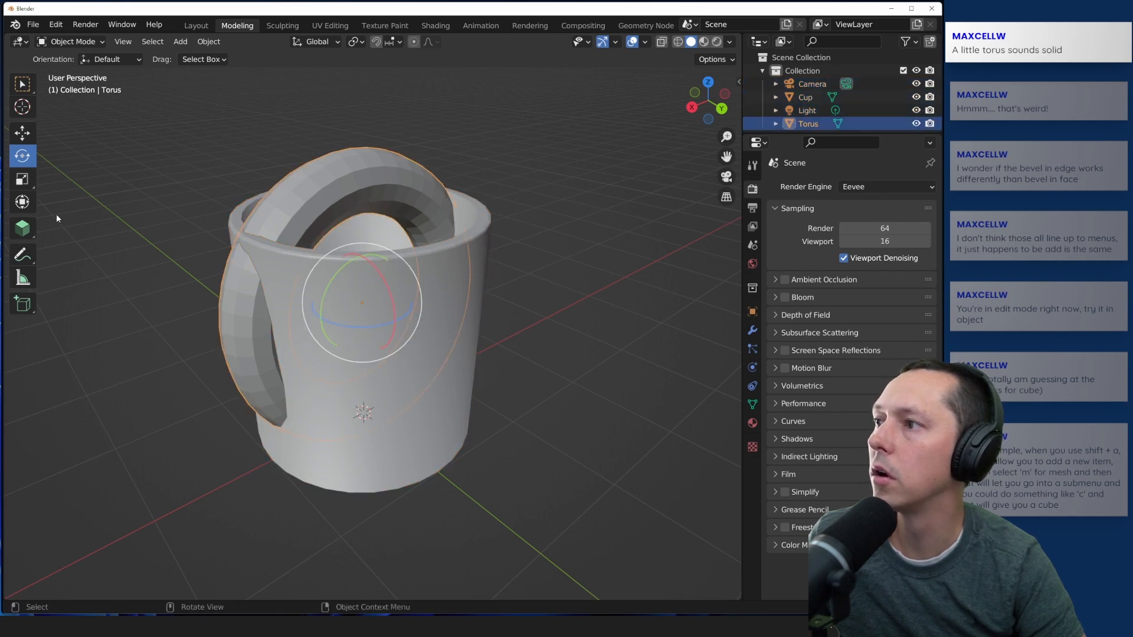
# Step: Scale the upright torus down uniformly to less than half its size, making a handle-sized ring
pyautogui.click(21, 179)
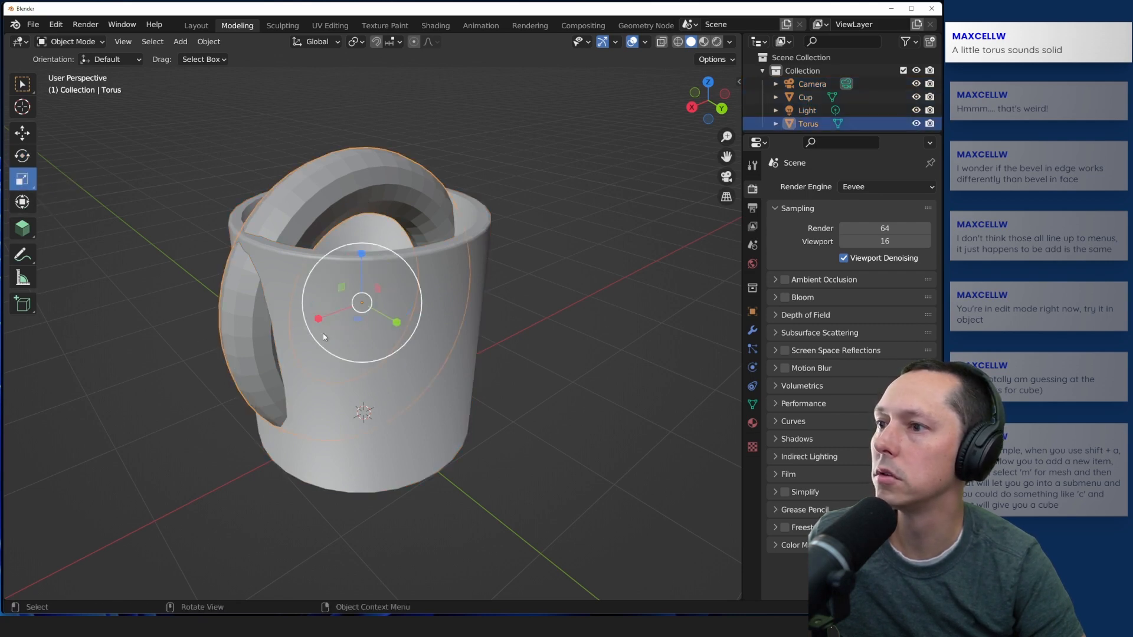
pyautogui.moveTo(363, 254)
pyautogui.mouseDown()
pyautogui.moveTo(364, 281)
pyautogui.moveTo(363, 252)
pyautogui.mouseUp()
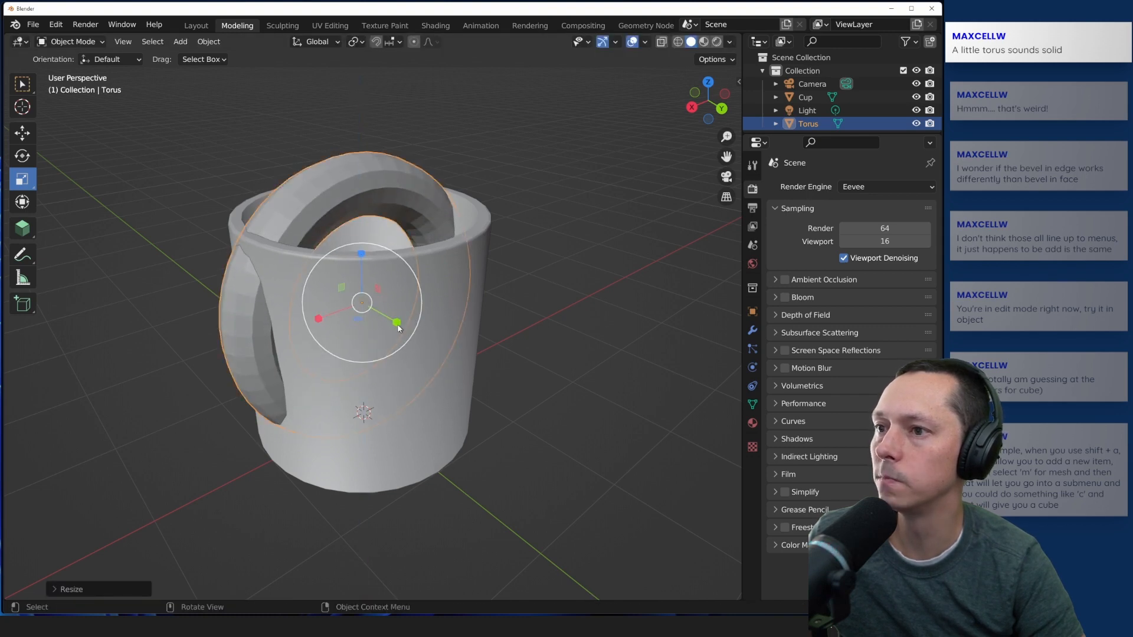
pyautogui.click(152, 176)
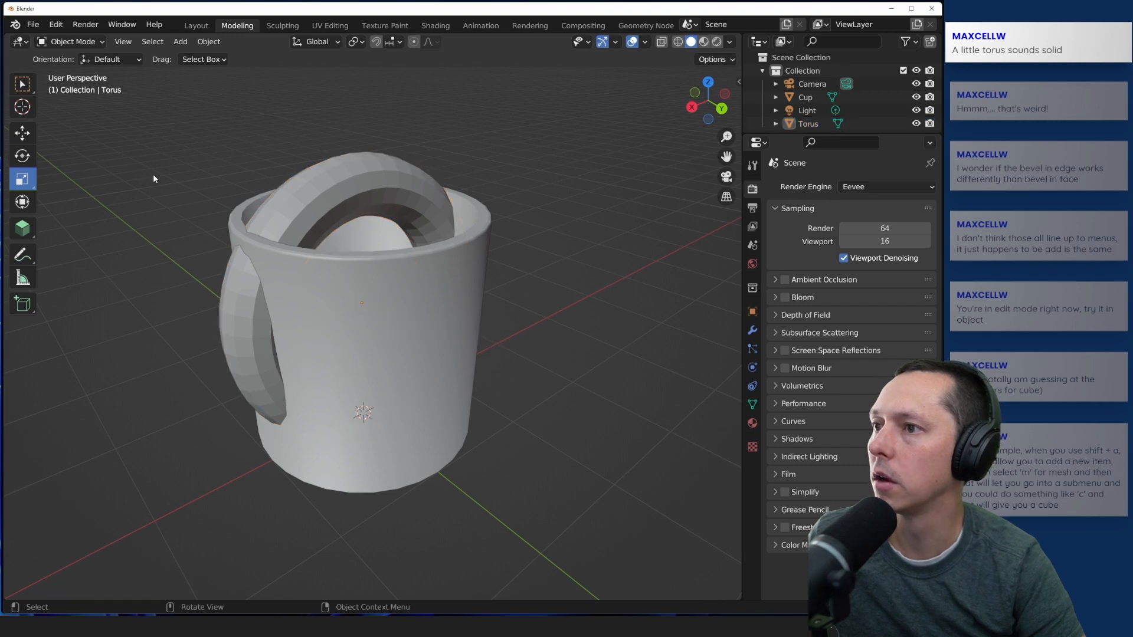
pyautogui.click(253, 281)
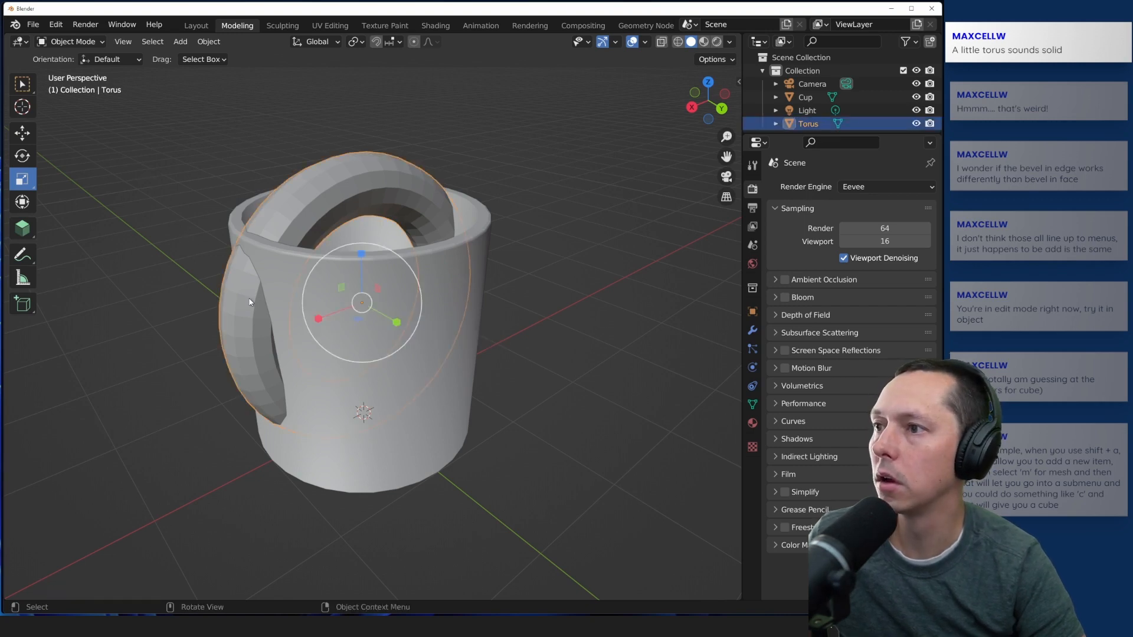
pyautogui.press('s')
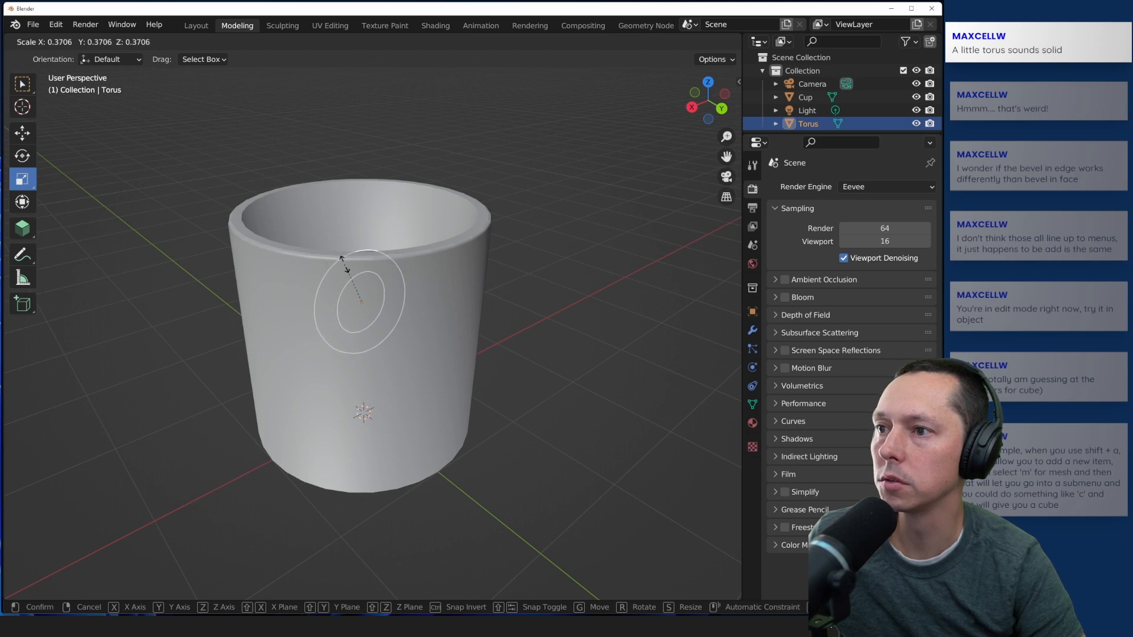
pyautogui.click(327, 269)
pyautogui.moveTo(319, 319); pyautogui.dragTo(266, 329)
pyautogui.press('Escape')
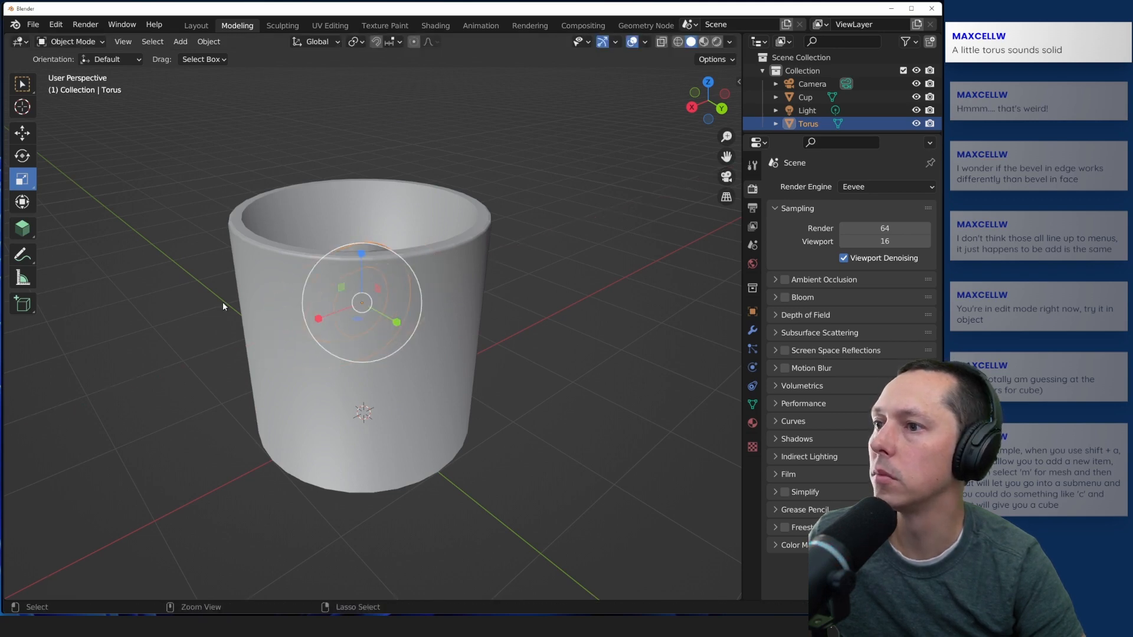
# Step: Move the torus about 1.03 m along the global X axis so that half of it protrudes from the cup's wall as a handle
pyautogui.press('m')
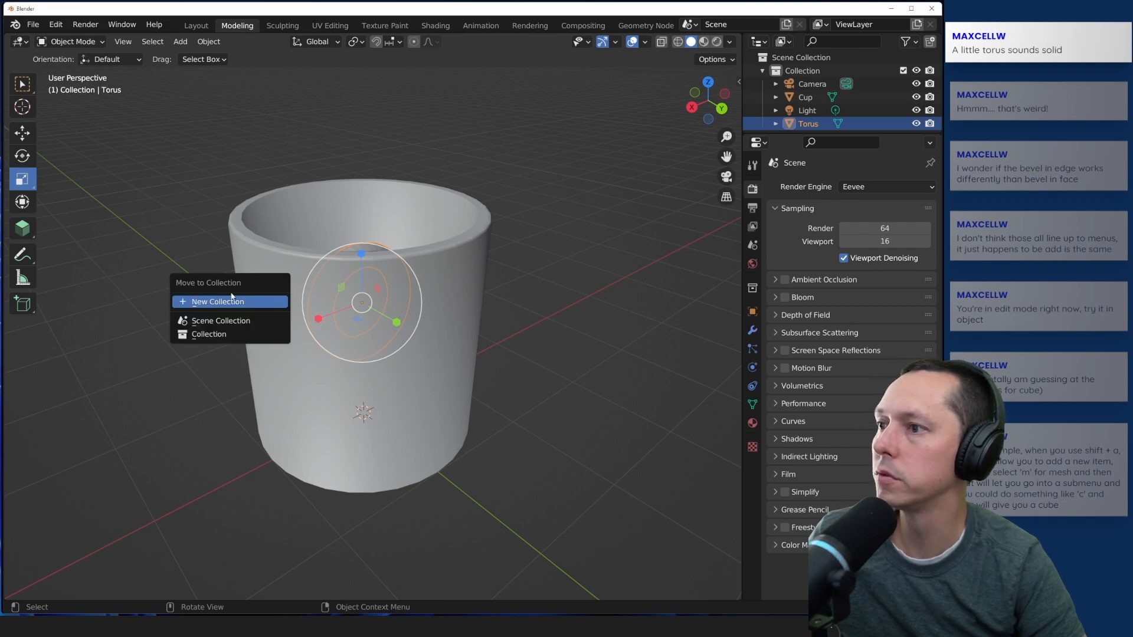
pyautogui.press('g')
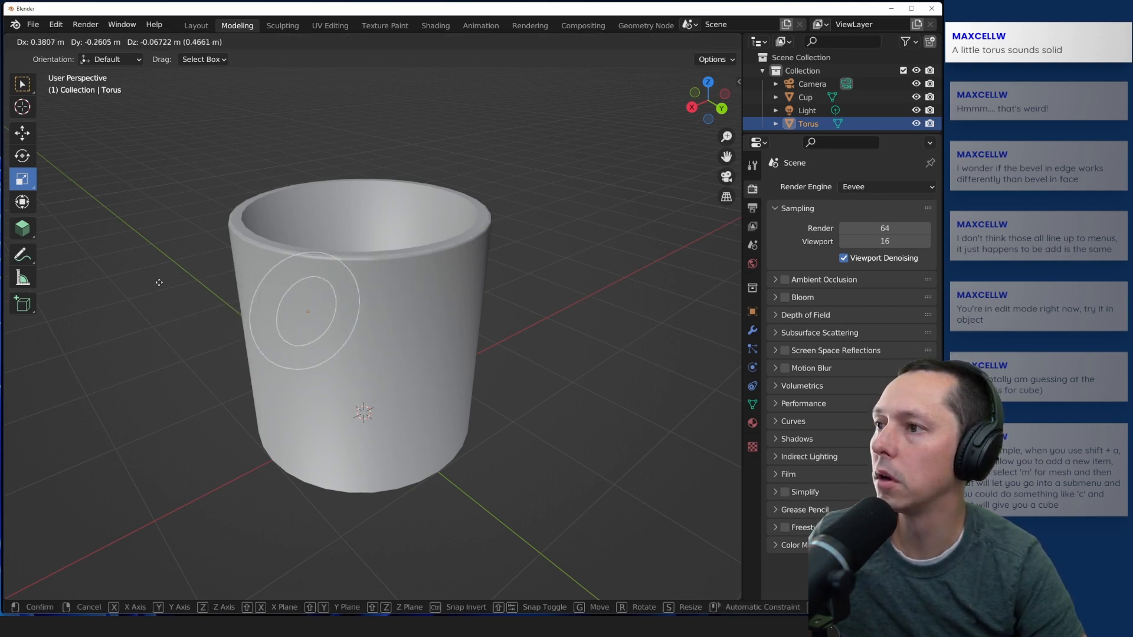
pyautogui.press('x')
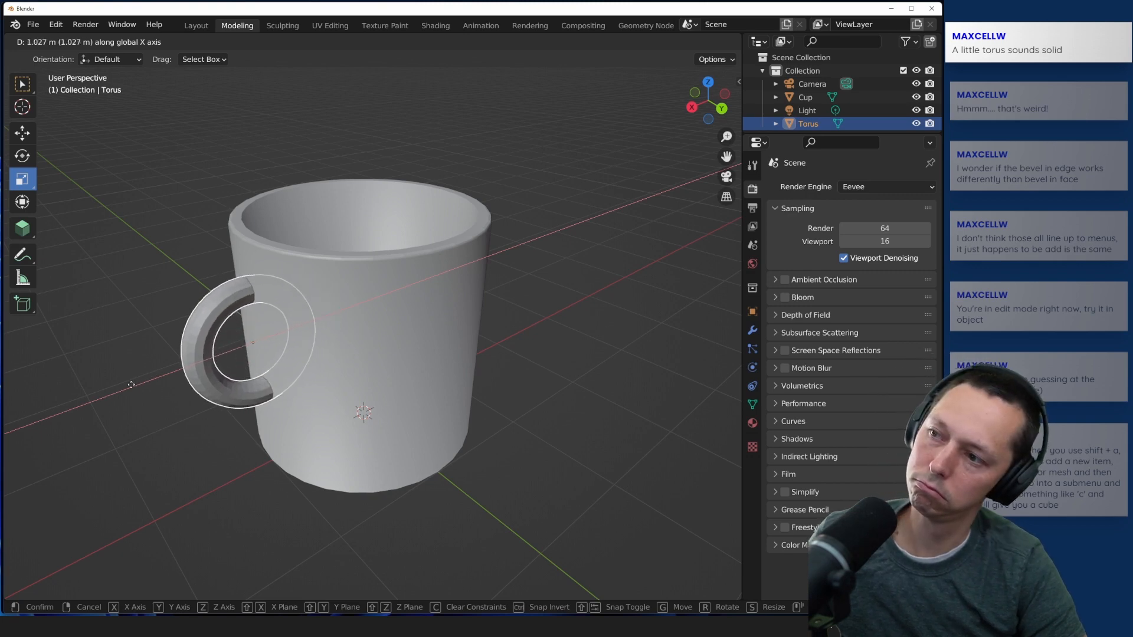
pyautogui.click(131, 384)
pyautogui.moveTo(320, 493); pyautogui.dragTo(270, 487, button='middle')
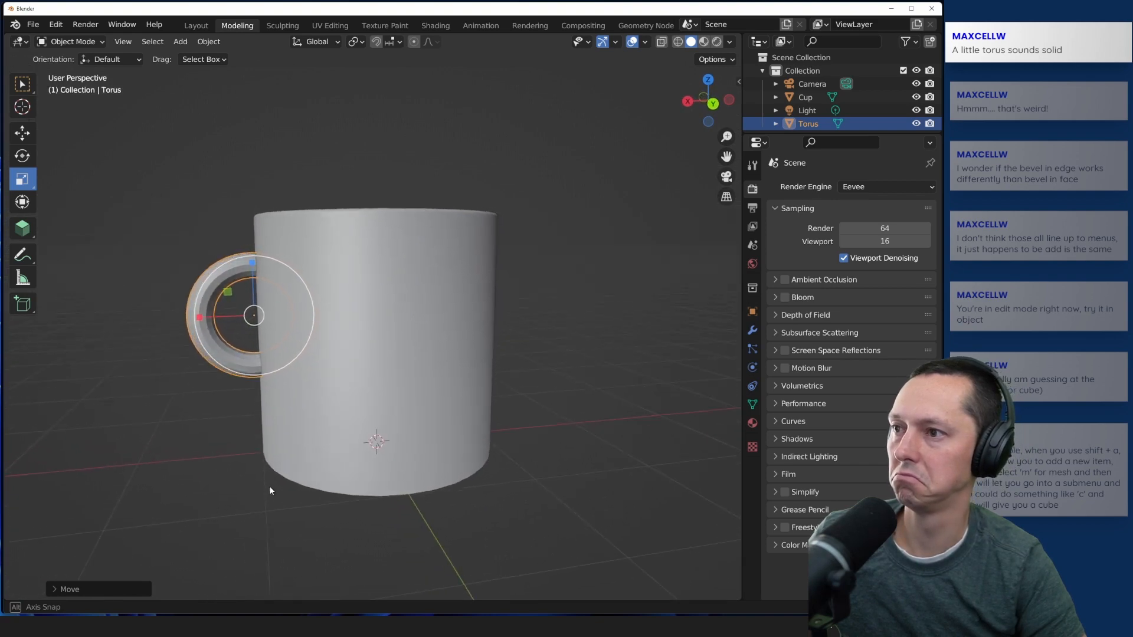
pyautogui.click(254, 487)
pyautogui.moveTo(188, 477); pyautogui.dragTo(237, 480, button='middle')
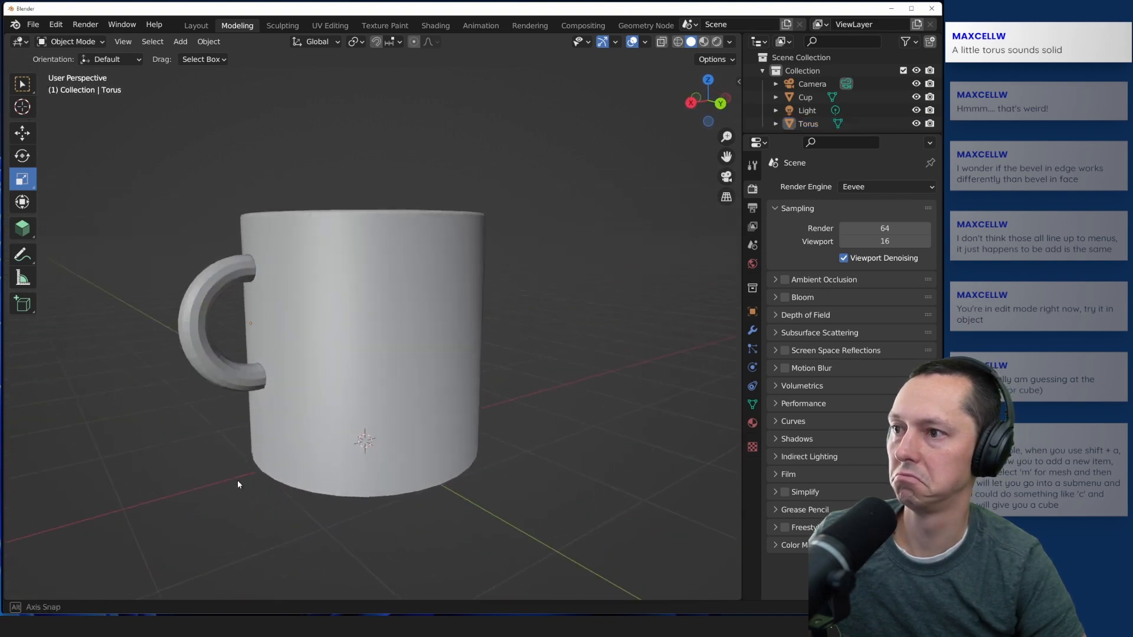
# Step: Stretch the torus handle along the Z axis into a taller oval and clear the selection
pyautogui.click(224, 366)
pyautogui.moveTo(250, 276); pyautogui.dragTo(245, 254)
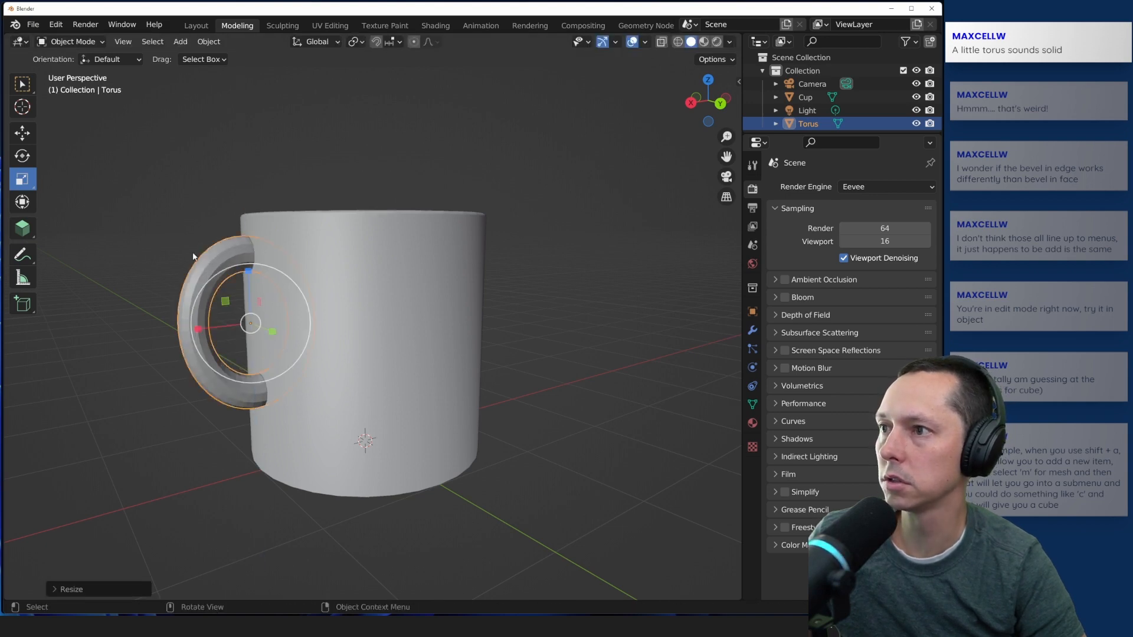
pyautogui.click(91, 339)
pyautogui.moveTo(114, 407); pyautogui.dragTo(109, 440, button='middle')
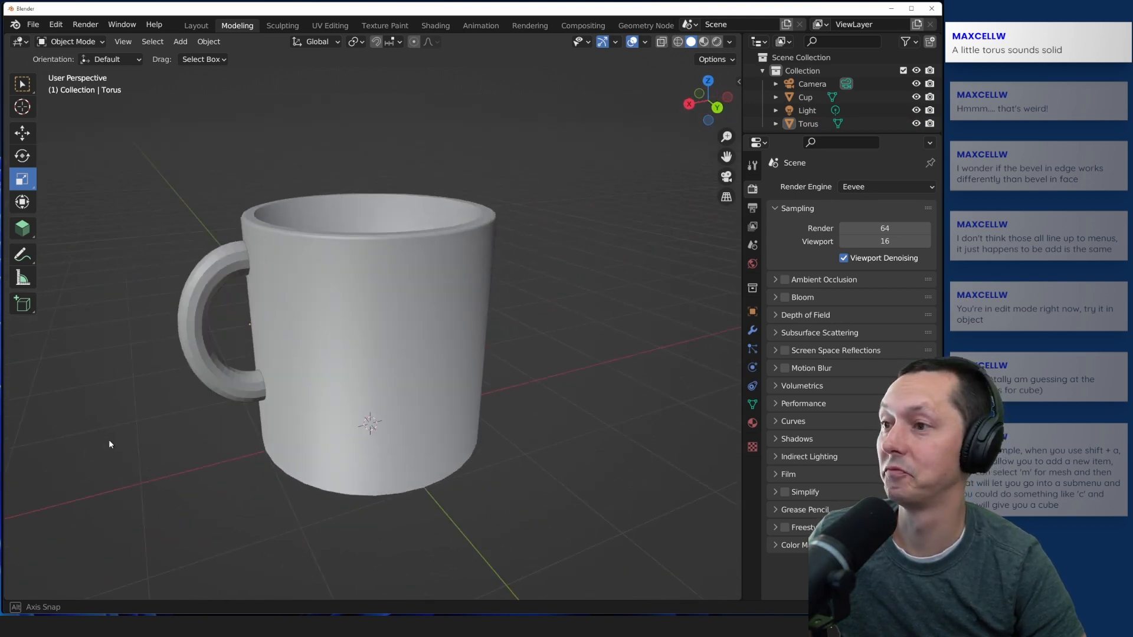
# Step: Apply Shade Smooth to all faces of the torus handle in Edit Mode and return to Object Mode
pyautogui.click(203, 350)
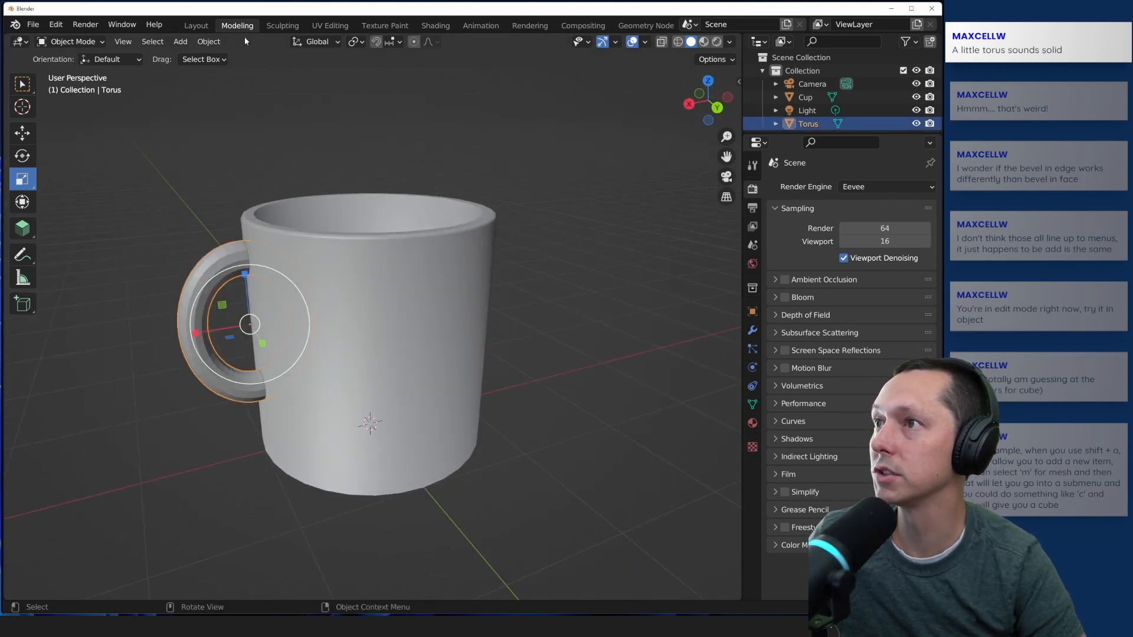
pyautogui.press('Tab')
pyautogui.click(345, 45)
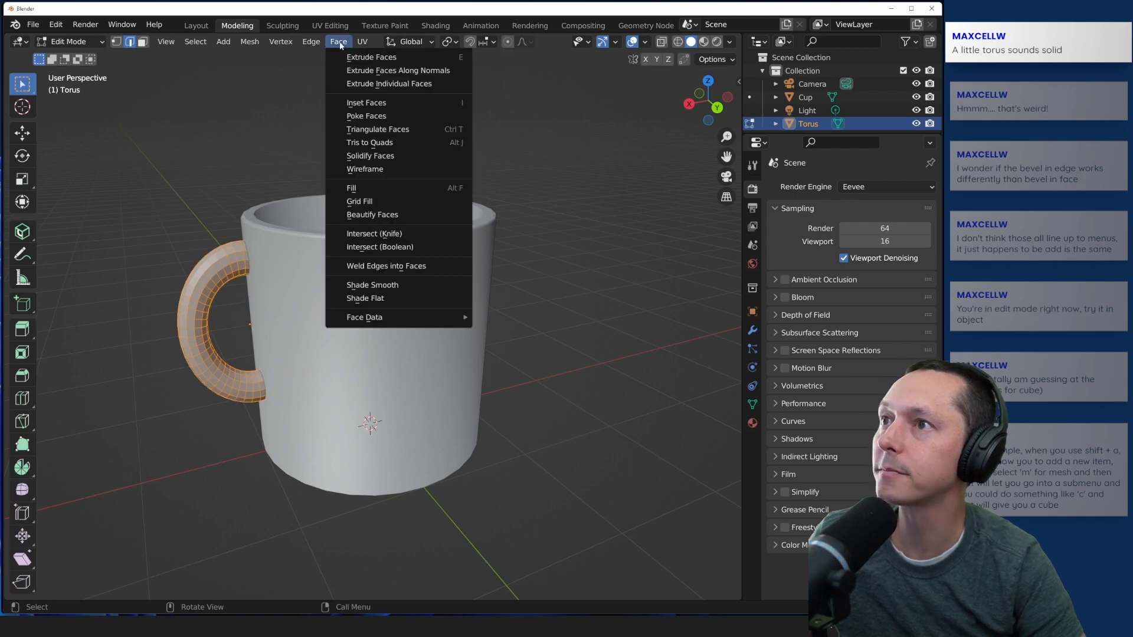
pyautogui.click(354, 41)
pyautogui.click(334, 41)
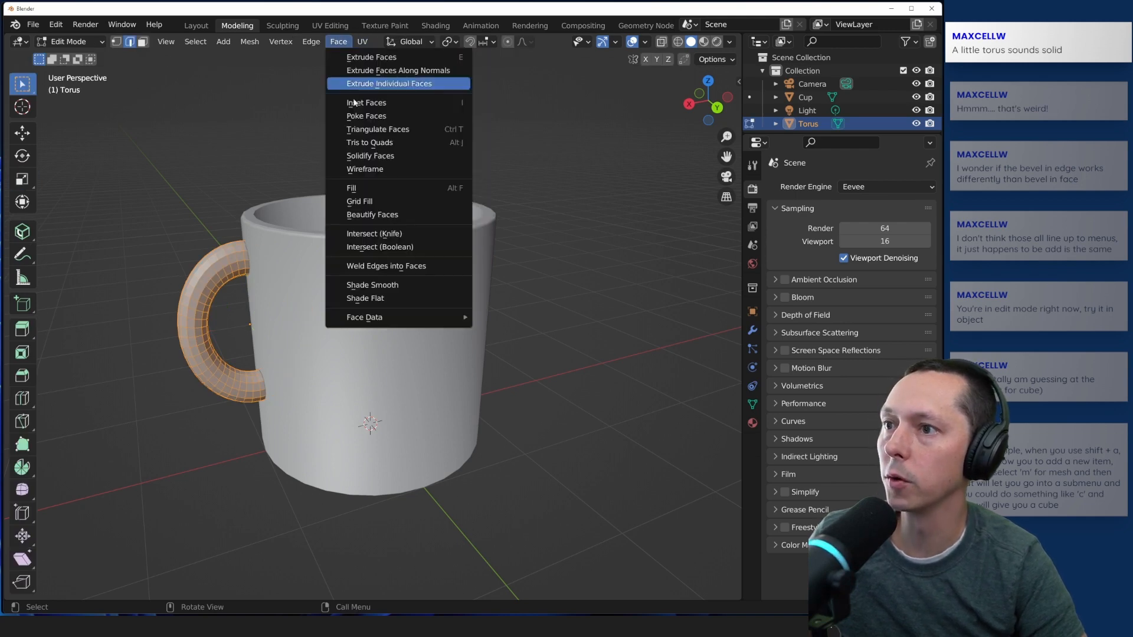
pyautogui.click(384, 286)
pyautogui.click(136, 434)
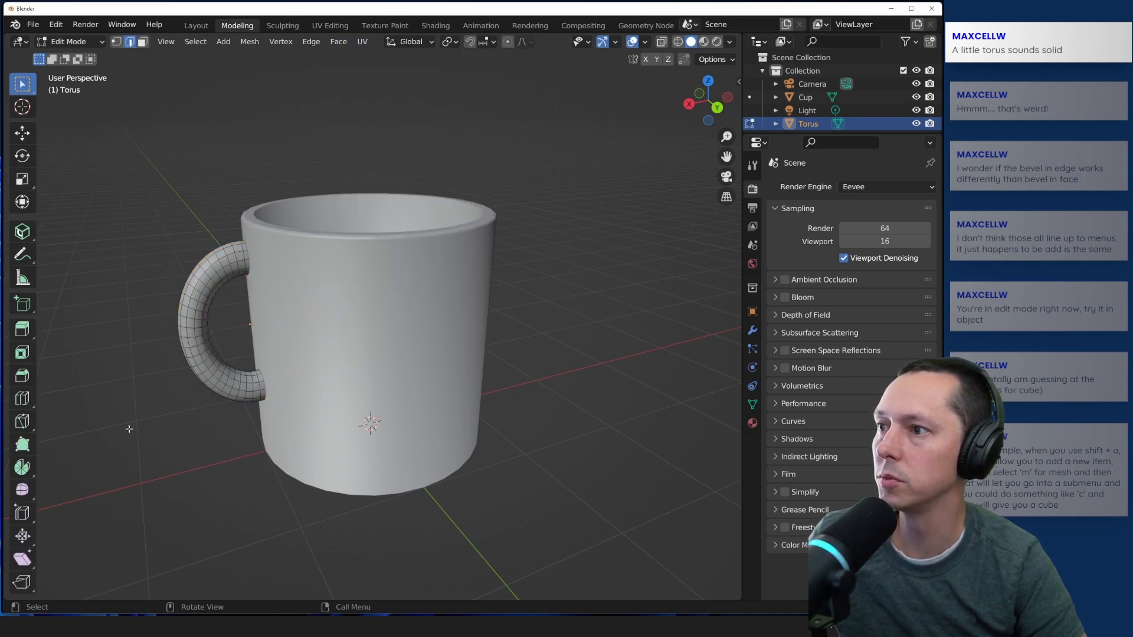
pyautogui.press('Tab')
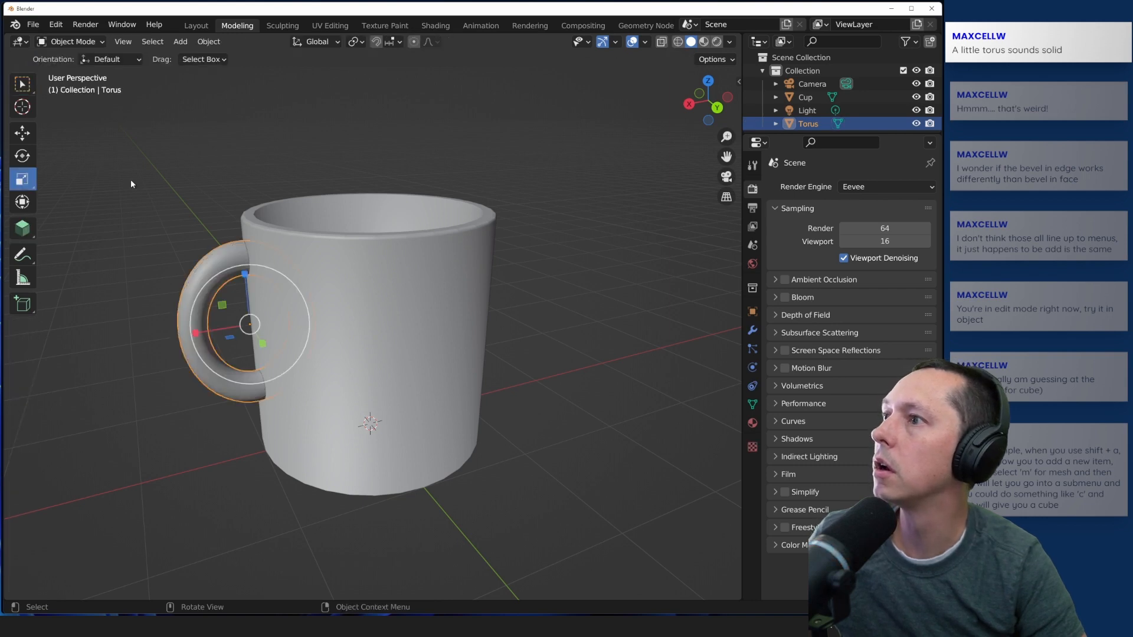
# Step: Examine from above how the handle passes through the cup's wall, and select the torus
pyautogui.click(129, 234)
pyautogui.moveTo(142, 360); pyautogui.dragTo(133, 435, button='middle')
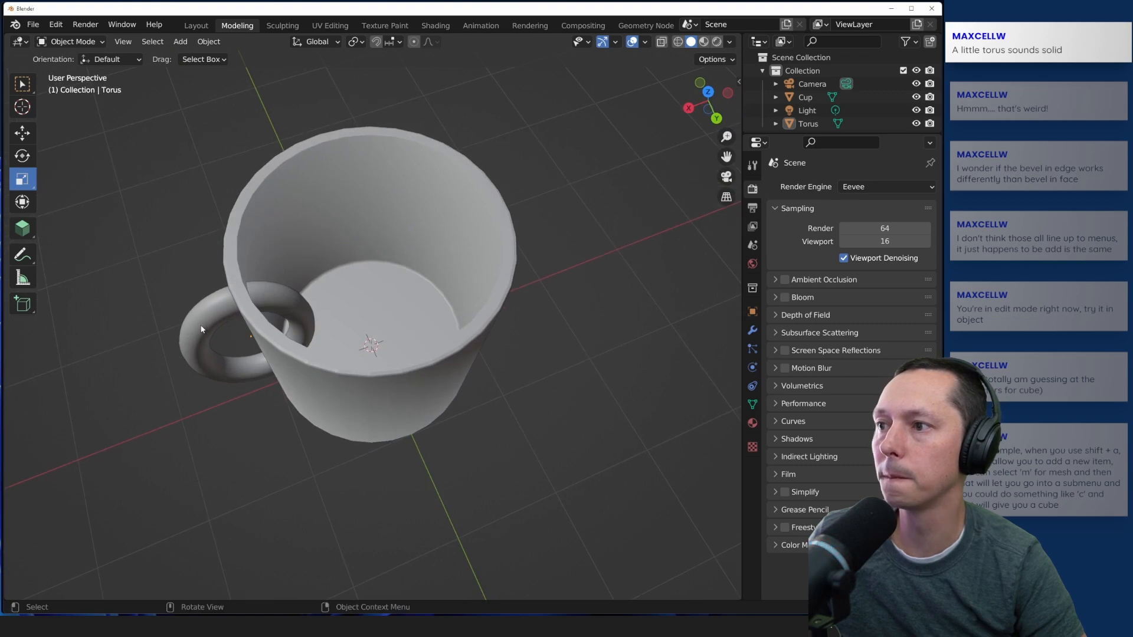
pyautogui.click(230, 295)
pyautogui.click(242, 226)
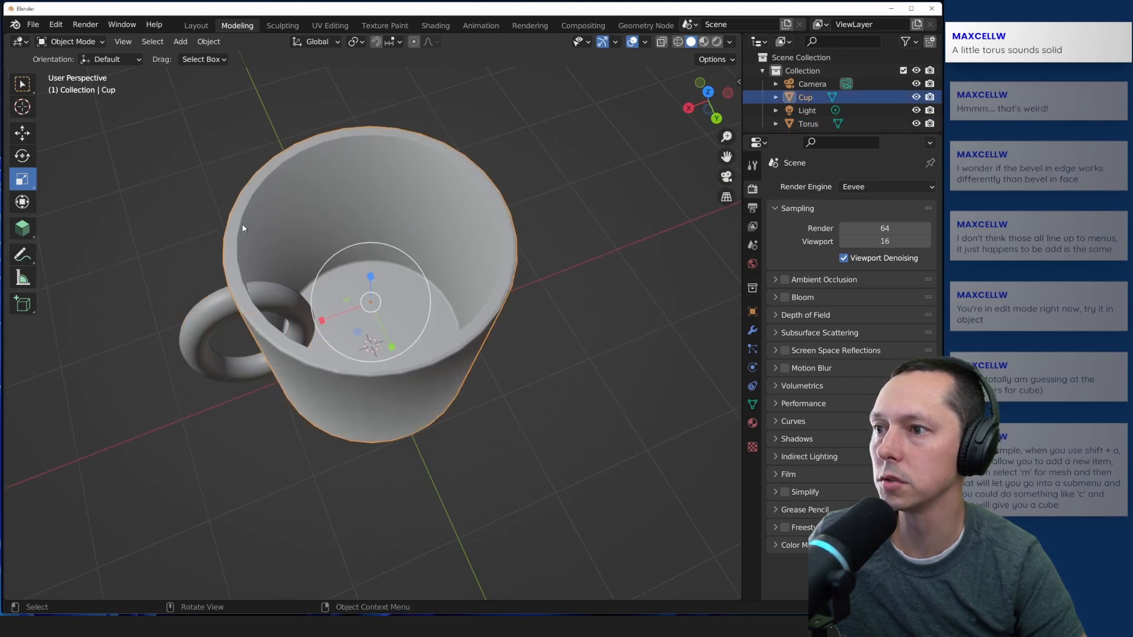
pyautogui.click(194, 315)
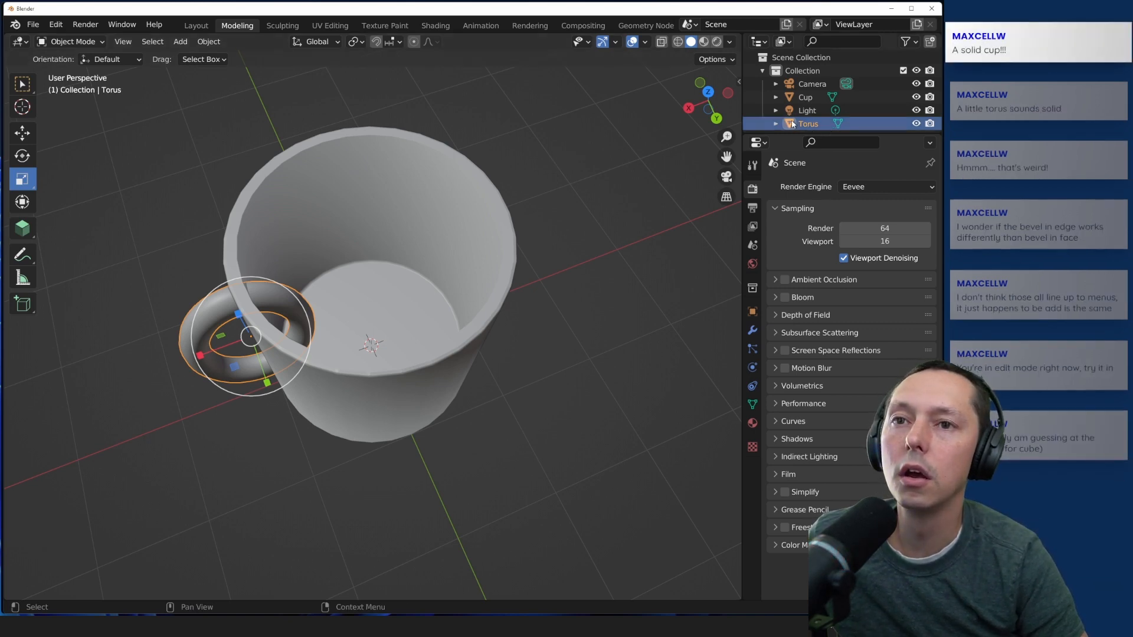
# Step: Add a Boolean modifier to the torus with the Cup as its operand object
pyautogui.click(752, 329)
pyautogui.click(810, 187)
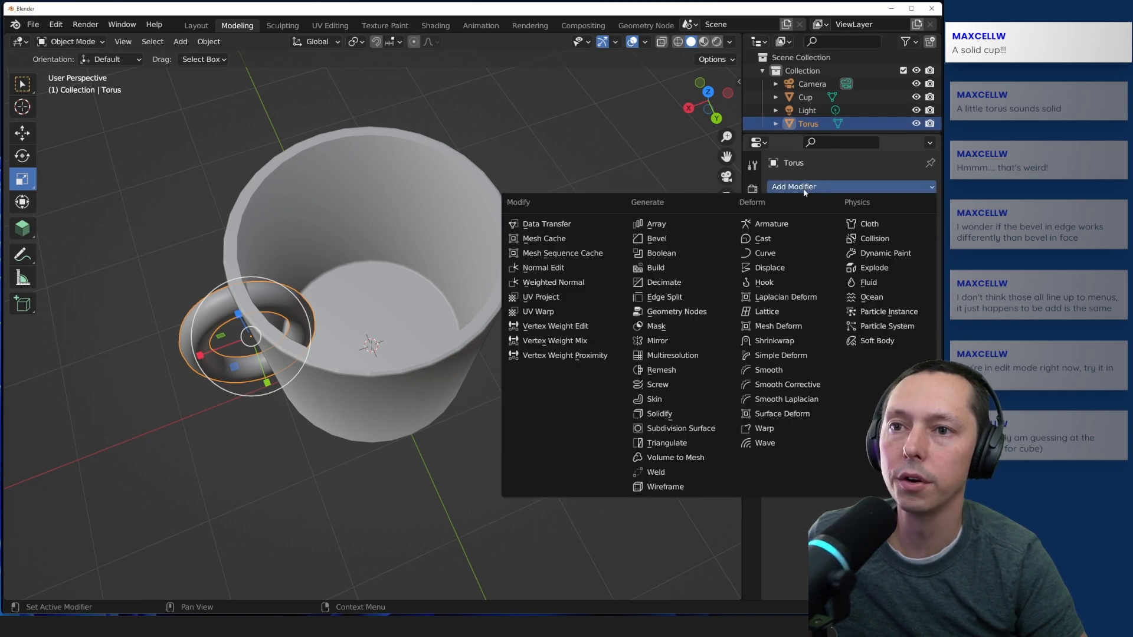
pyautogui.click(676, 254)
pyautogui.click(843, 262)
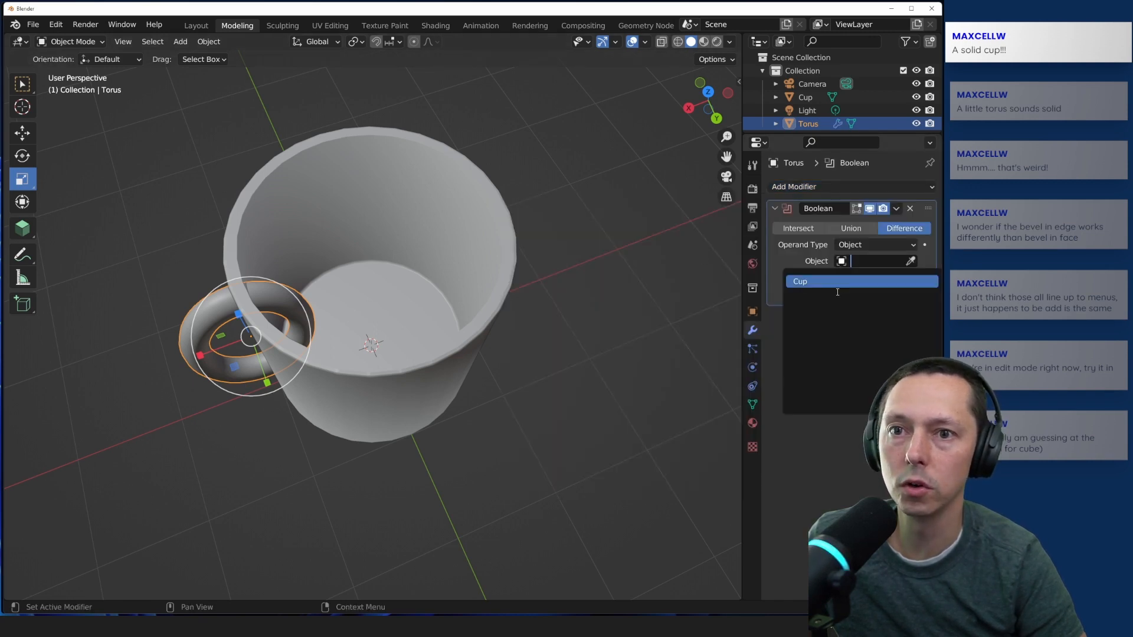
pyautogui.click(822, 282)
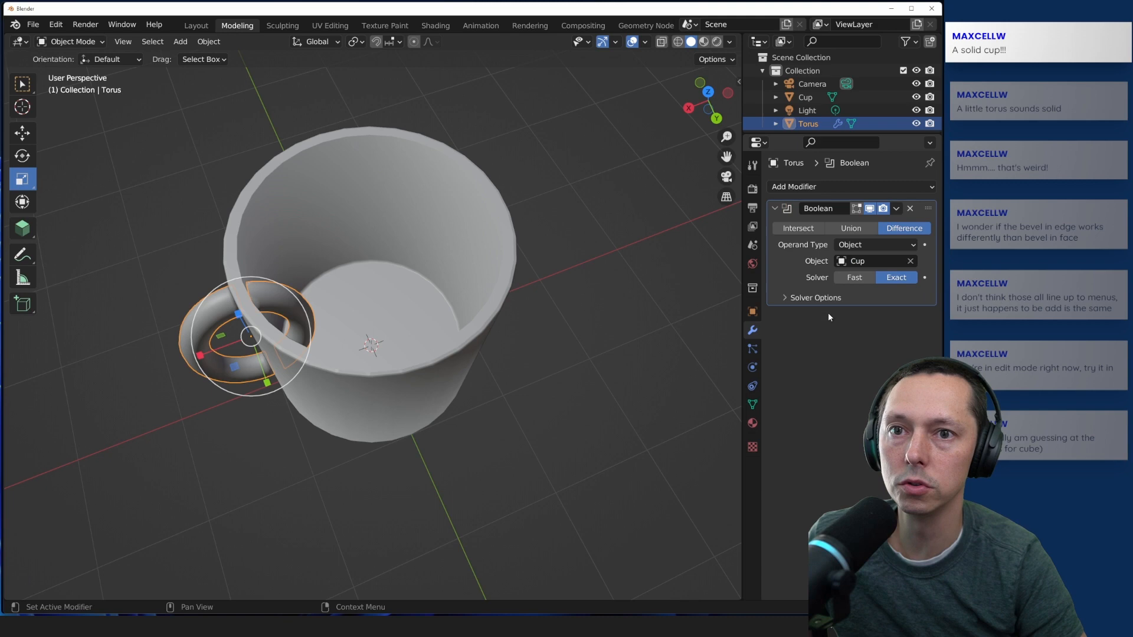
# Step: Rename the torus object as Handle
pyautogui.doubleClick(809, 125)
pyautogui.write('Hnald')
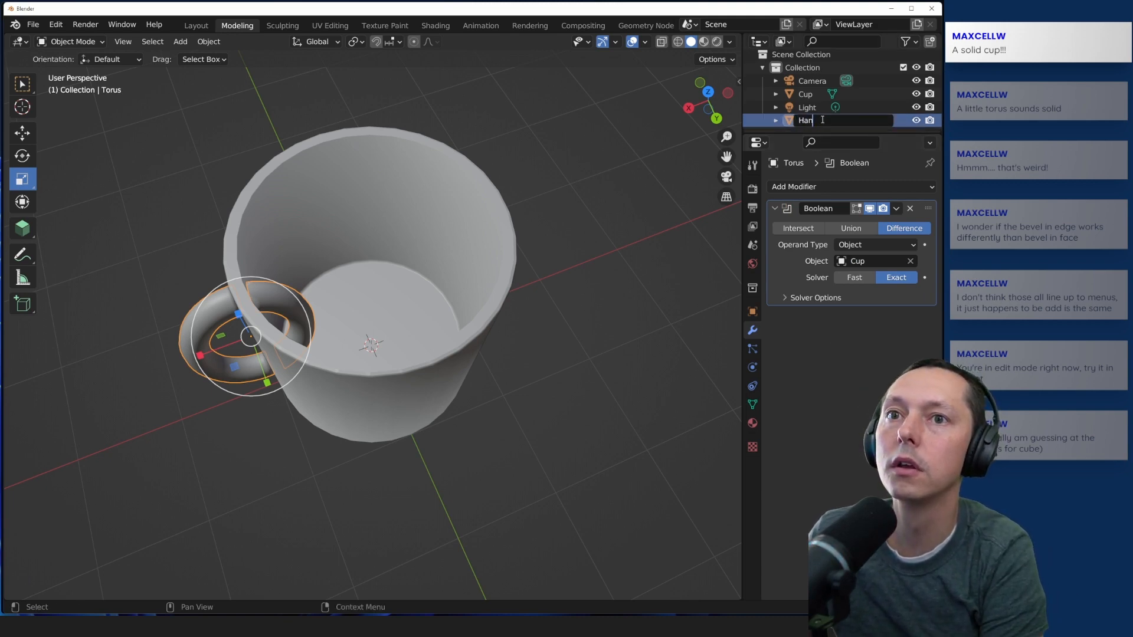
pyautogui.write('e')
pyautogui.press('Return')
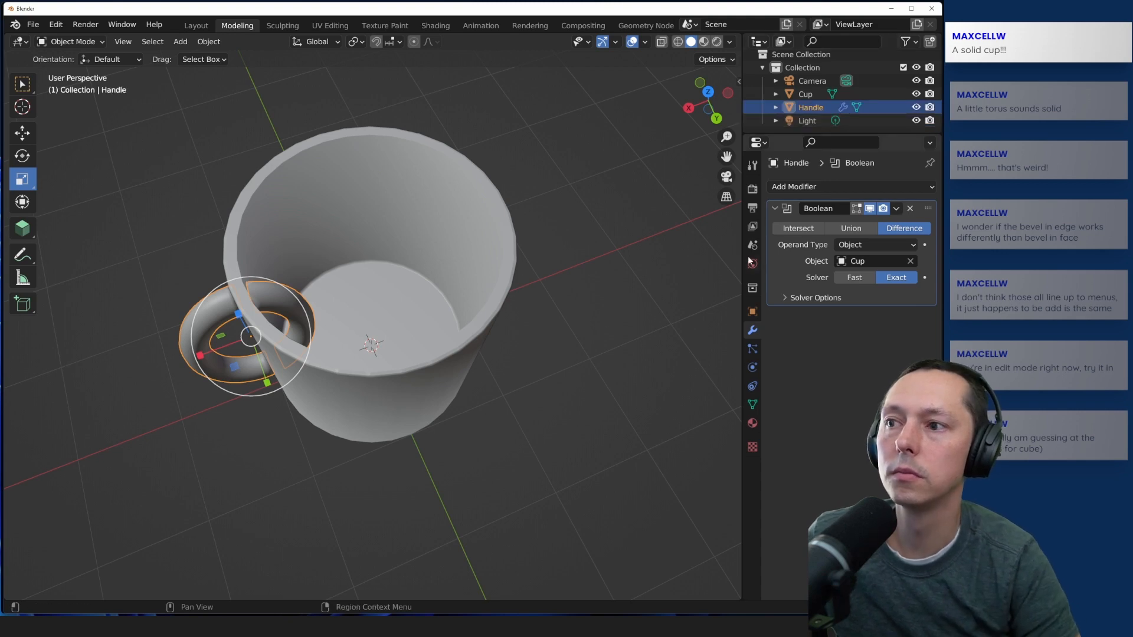
# Step: Try the Intersect and Union operations on the handle's Boolean modifier, and set it back to Difference
pyautogui.click(620, 332)
pyautogui.click(299, 308)
pyautogui.click(637, 375)
pyautogui.moveTo(637, 375); pyautogui.dragTo(584, 353, button='middle')
pyautogui.click(254, 276)
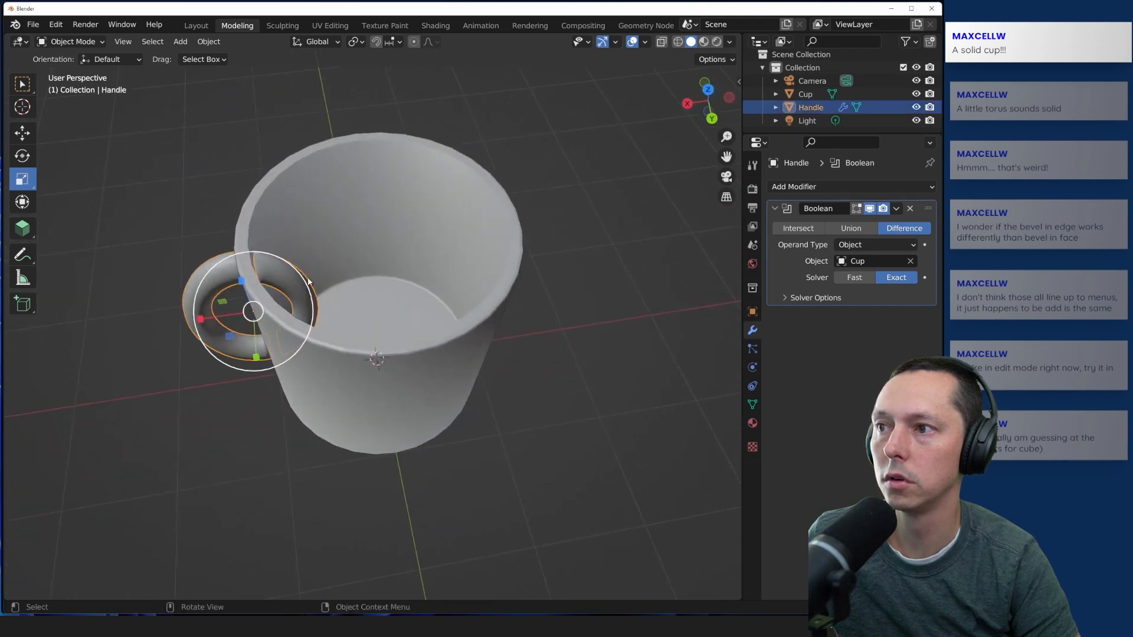
pyautogui.click(797, 230)
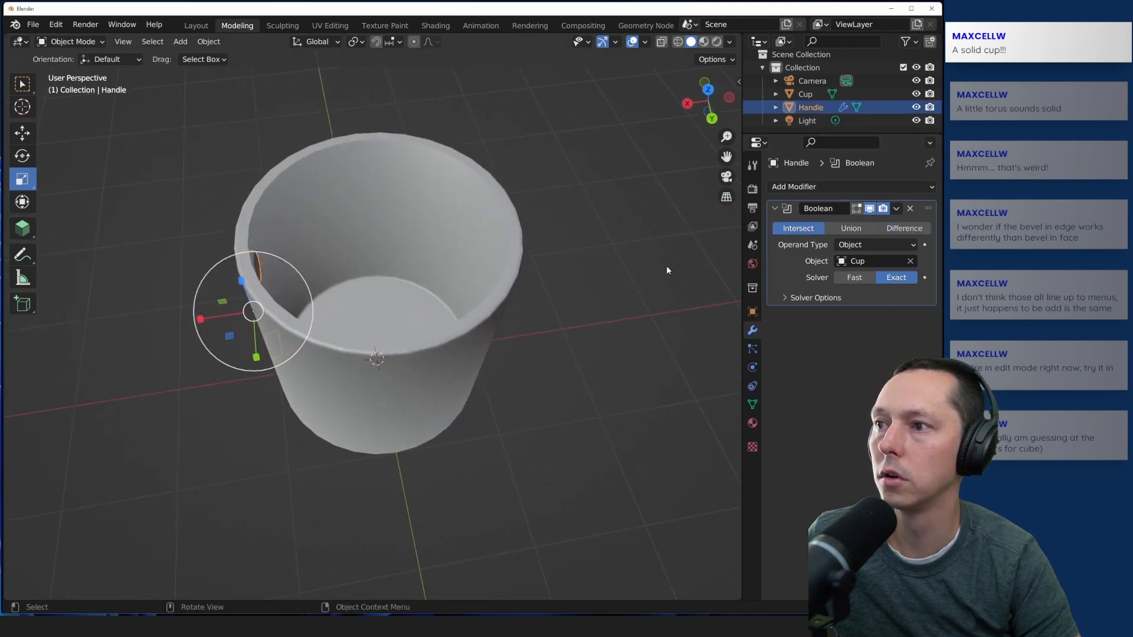
pyautogui.click(845, 230)
pyautogui.click(874, 231)
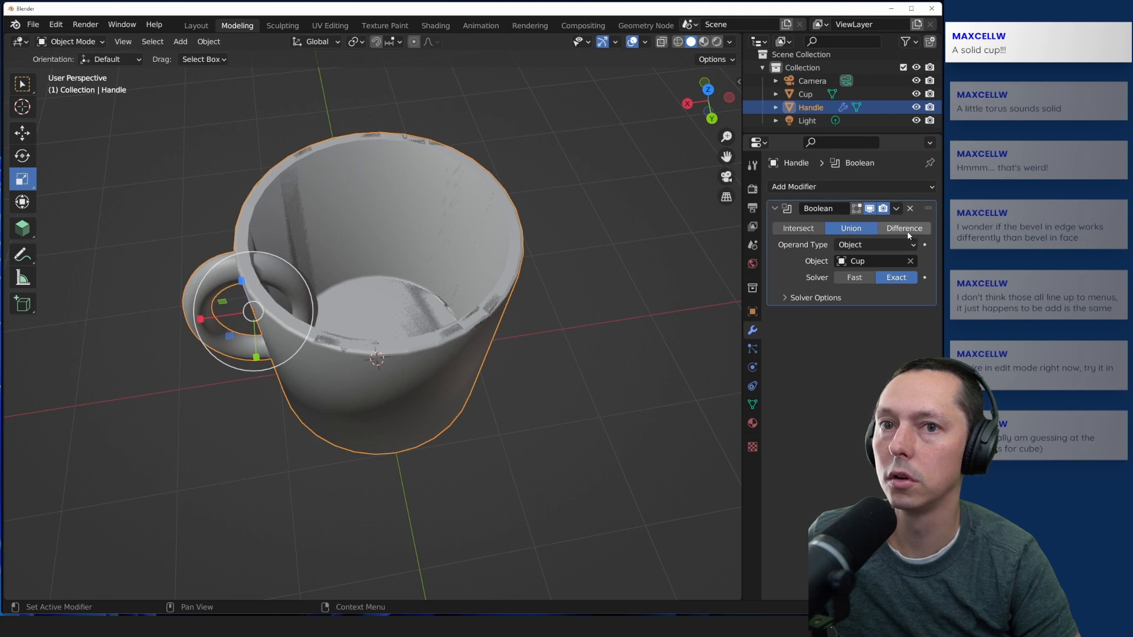
pyautogui.click(597, 382)
# Step: Examine from several angles how the Boolean modifier cuts the handle at the cup's wall
pyautogui.moveTo(597, 384); pyautogui.dragTo(605, 355, button='middle')
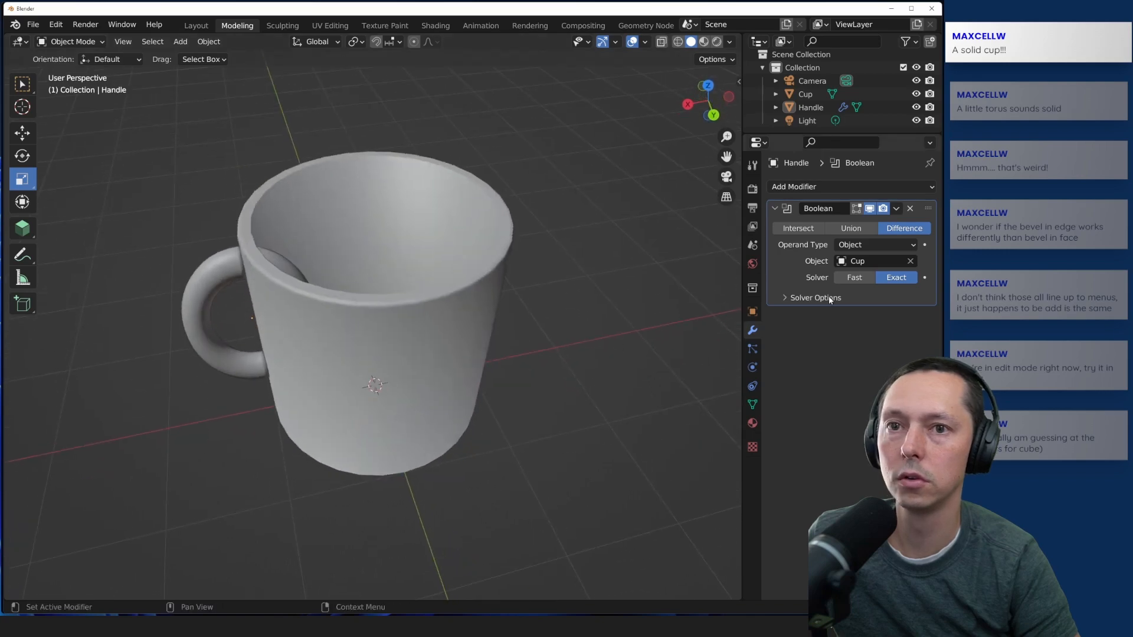
pyautogui.moveTo(625, 289); pyautogui.dragTo(544, 324, button='middle')
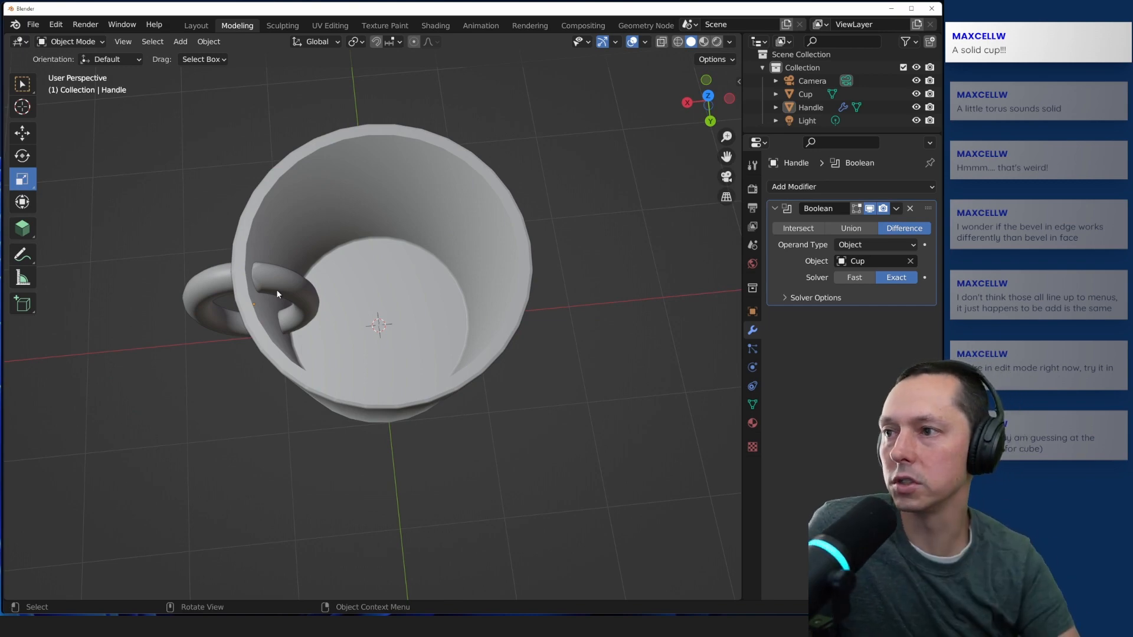
pyautogui.moveTo(168, 375); pyautogui.dragTo(264, 324, button='middle')
pyautogui.click(264, 324)
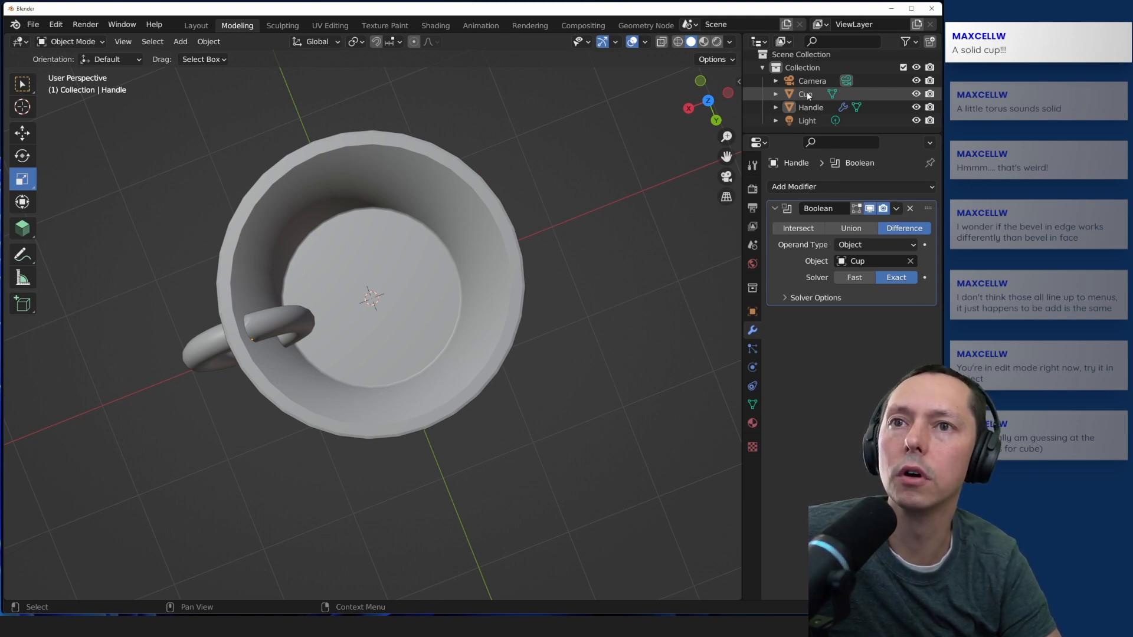
pyautogui.moveTo(595, 356); pyautogui.dragTo(573, 342, button='middle')
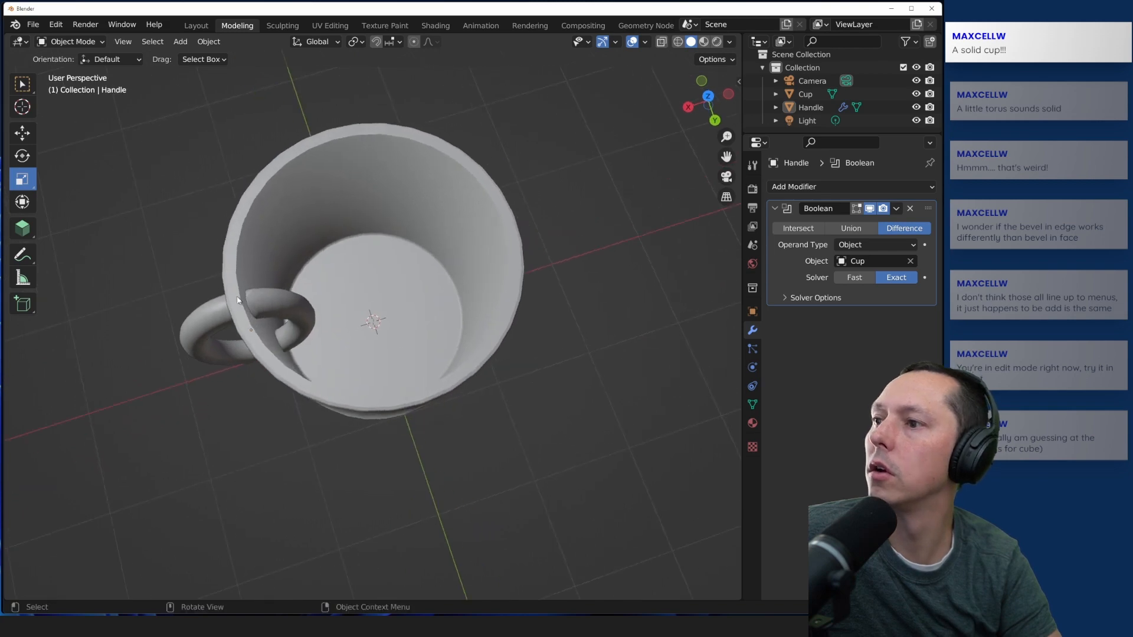
# Step: Try the Intersect (Boolean) face operation on the handle in Edit Mode
pyautogui.click(230, 328)
pyautogui.click(207, 323)
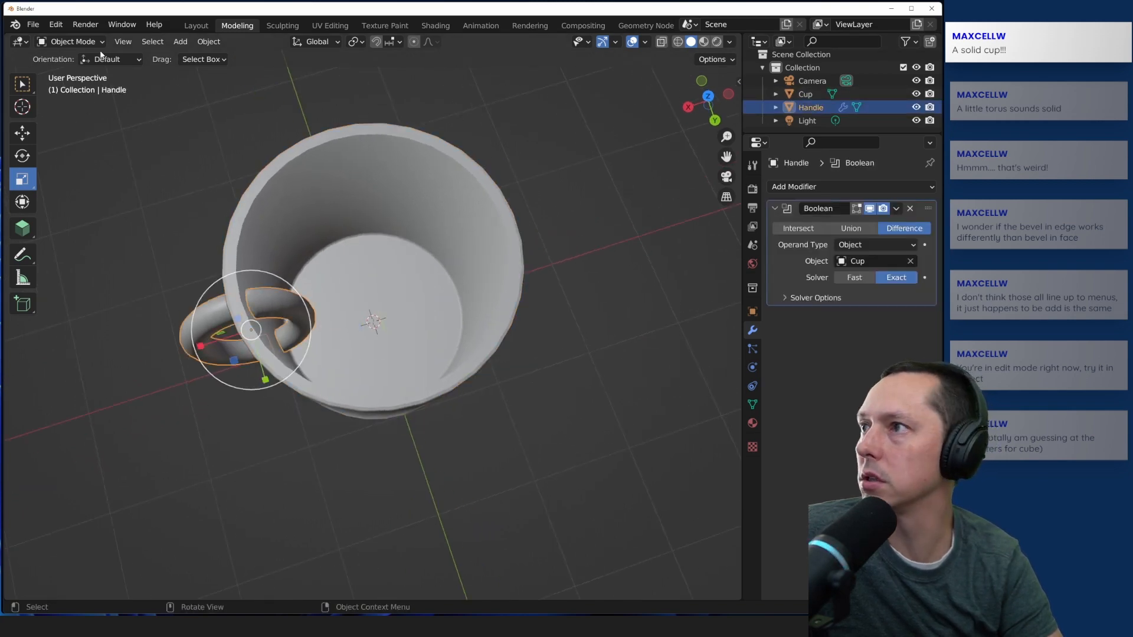
pyautogui.click(71, 41)
pyautogui.click(65, 56)
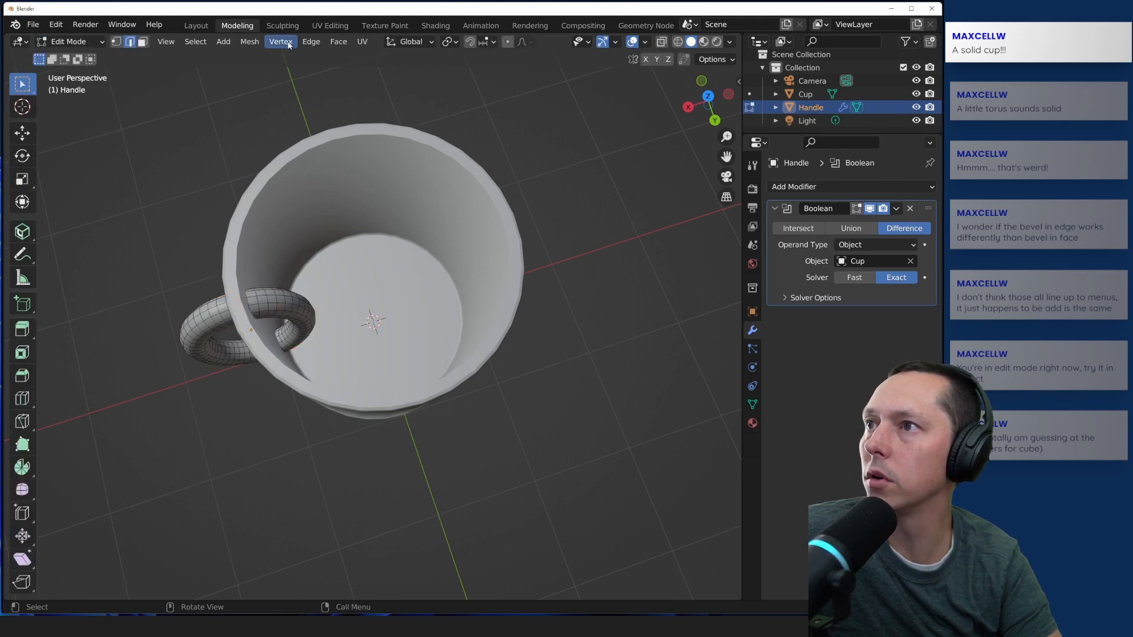
pyautogui.click(310, 41)
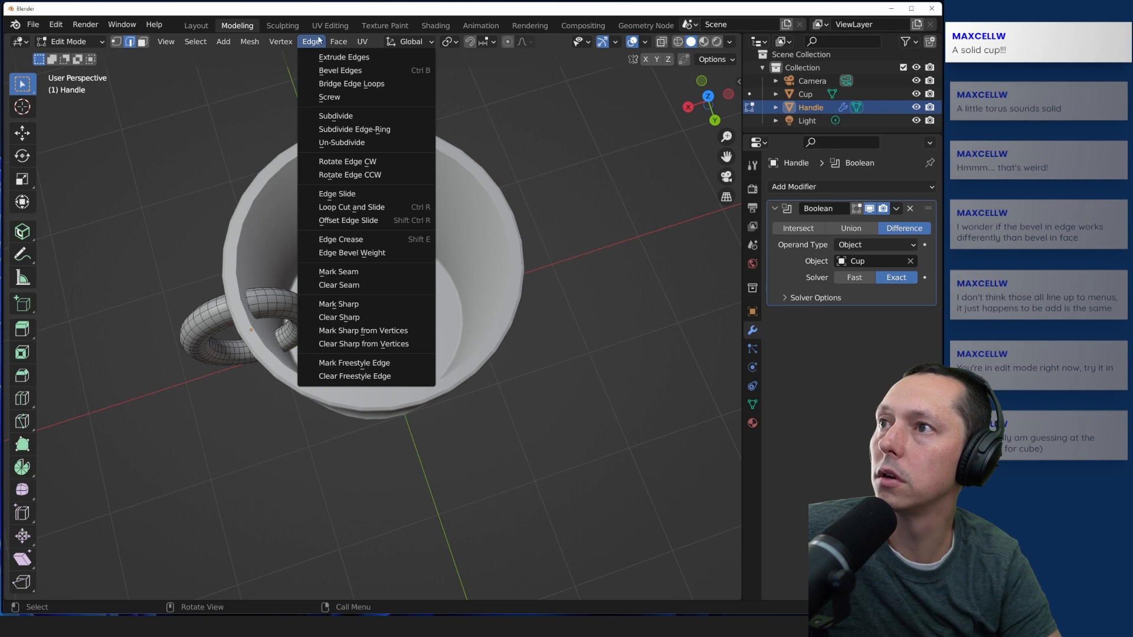
pyautogui.moveTo(351, 39)
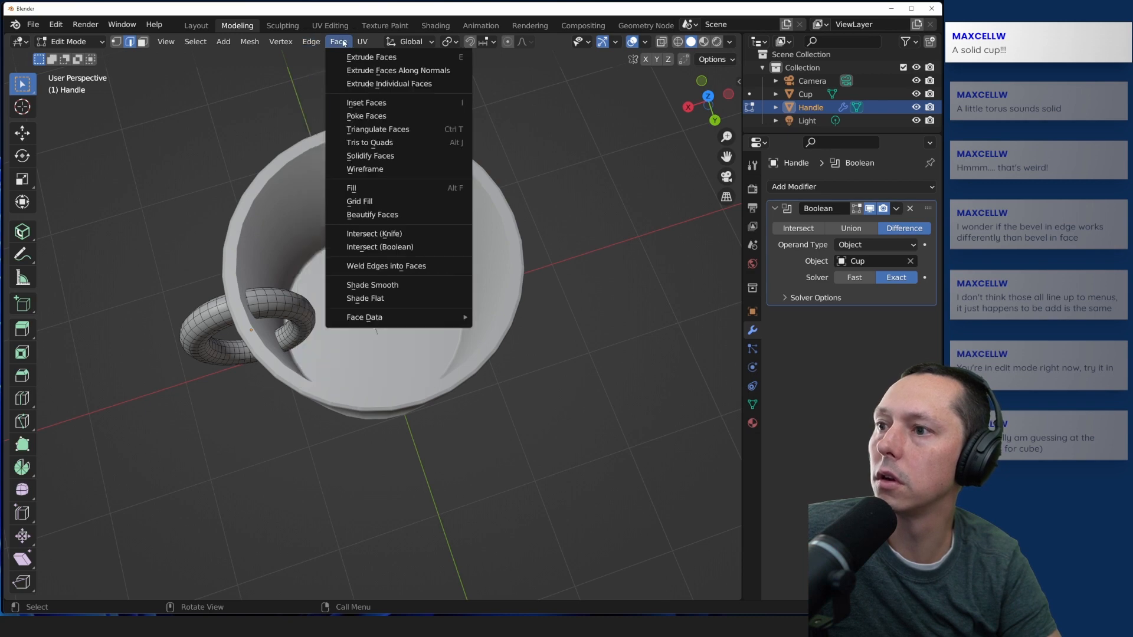
pyautogui.click(375, 247)
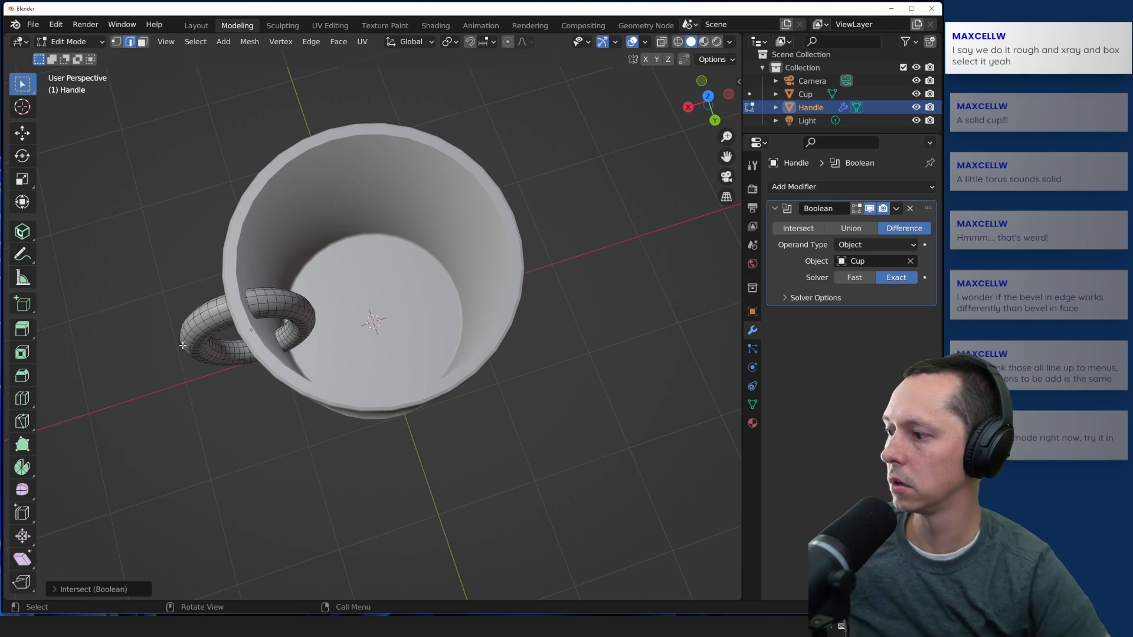
# Step: Examine the handle mesh where it crosses the cup's wall in wireframe and solid shading
pyautogui.click(678, 42)
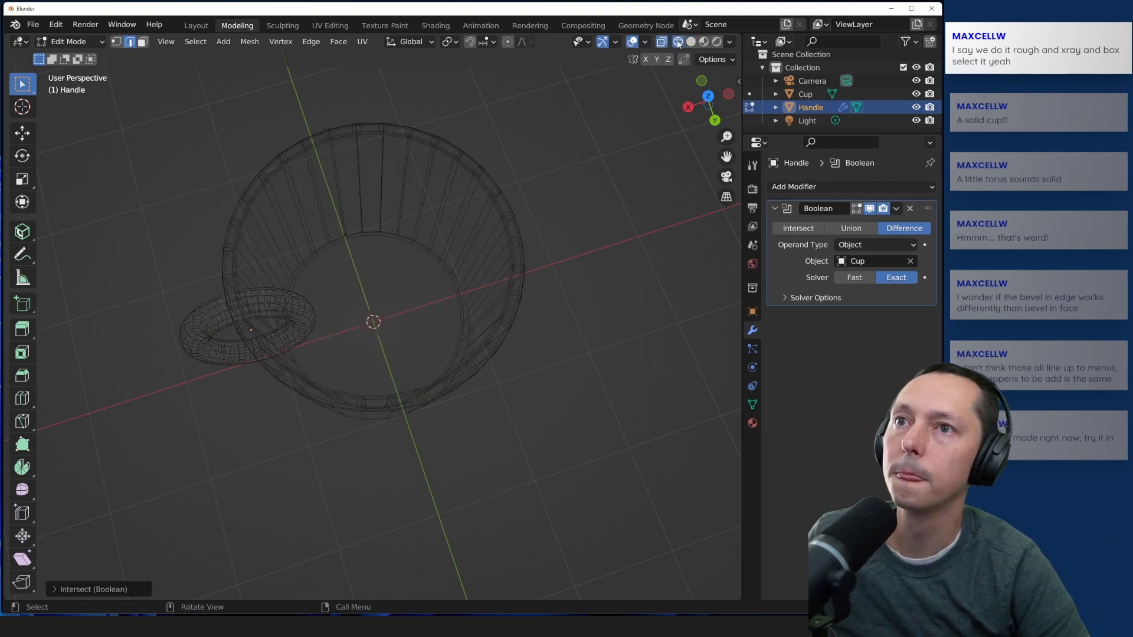
pyautogui.moveTo(212, 327); pyautogui.dragTo(310, 145, button='middle')
pyautogui.scroll(4, 330, 180)
pyautogui.moveTo(391, 291); pyautogui.dragTo(372, 387, button='middle')
pyautogui.moveTo(283, 374); pyautogui.dragTo(273, 399, button='middle')
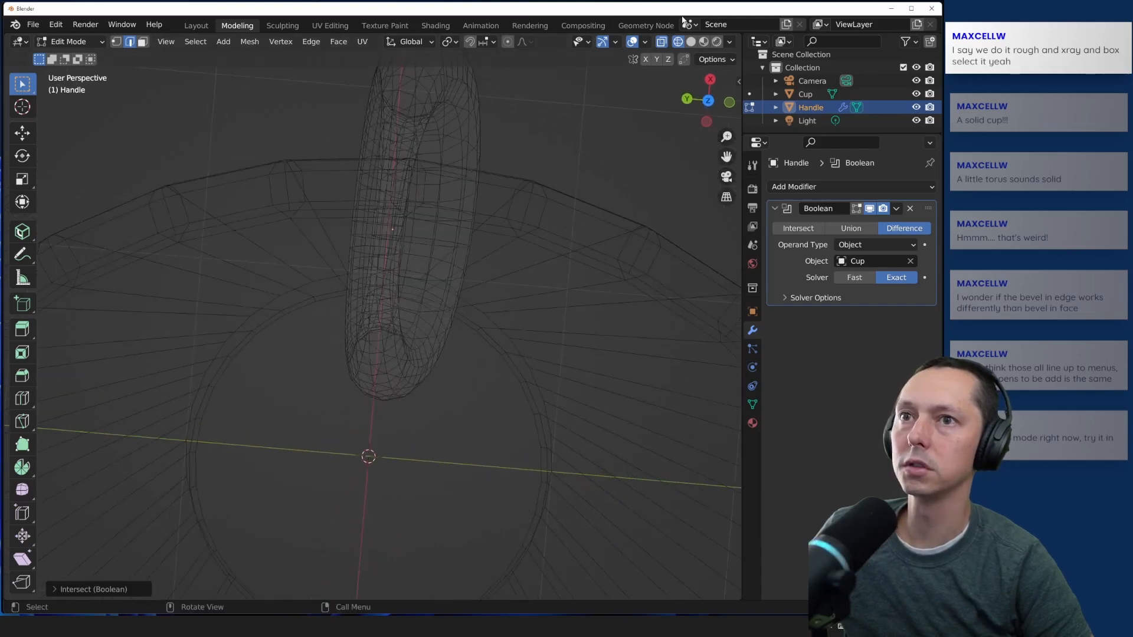
pyautogui.click(691, 41)
pyautogui.moveTo(574, 286)
pyautogui.mouseDown(button='middle')
pyautogui.moveTo(472, 331)
pyautogui.moveTo(413, 390)
pyautogui.moveTo(353, 209)
pyautogui.mouseUp(button='middle')
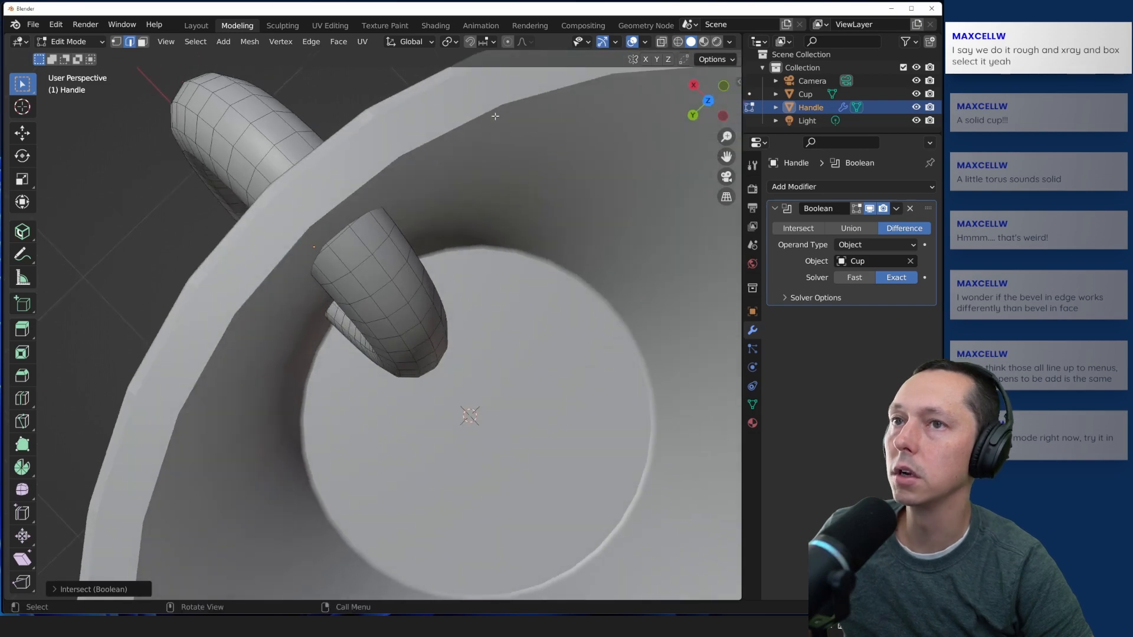
# Step: Compare the handle's wireframe in Edit Mode and Object Mode around the cut at the cup's wall
pyautogui.click(678, 43)
pyautogui.click(383, 186)
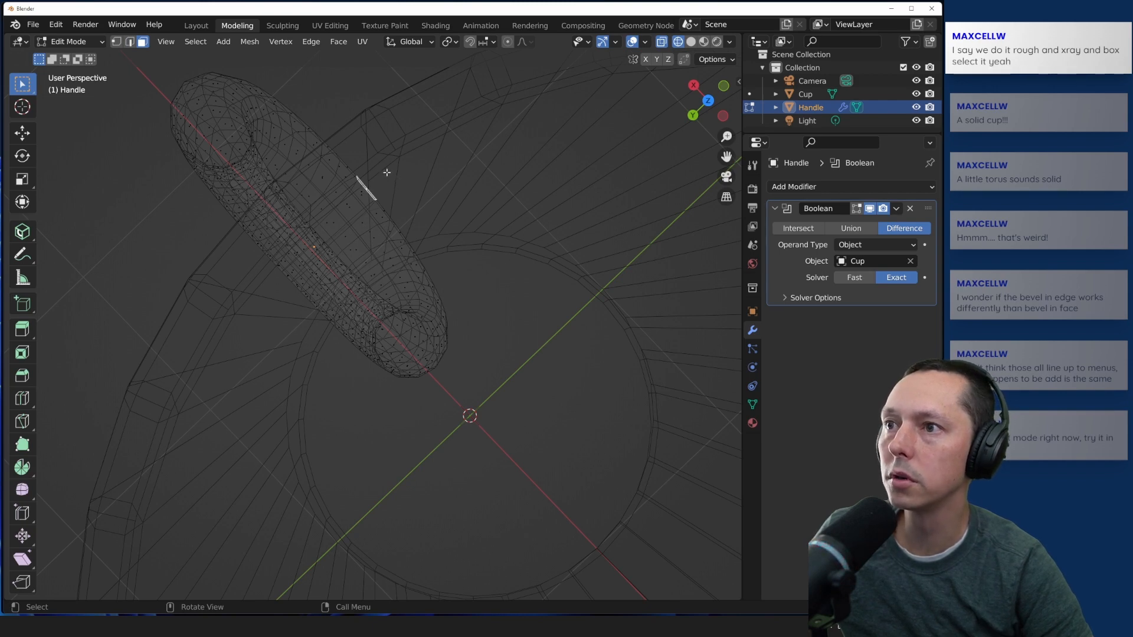
pyautogui.click(74, 42)
pyautogui.click(72, 59)
pyautogui.click(194, 355)
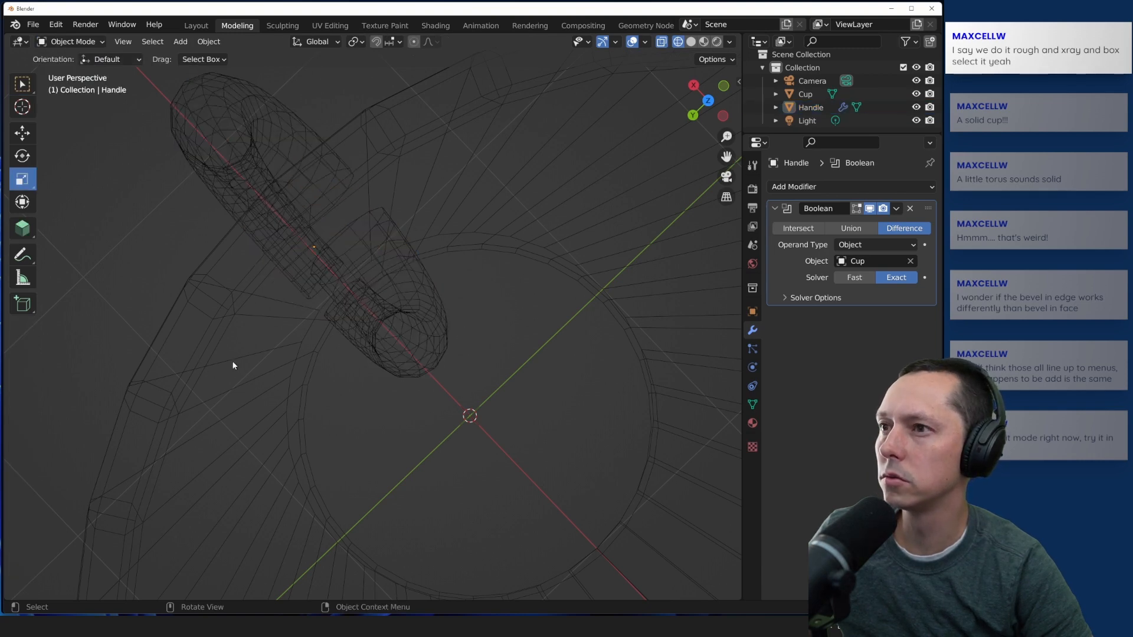
pyautogui.moveTo(151, 240); pyautogui.dragTo(84, 214, button='middle')
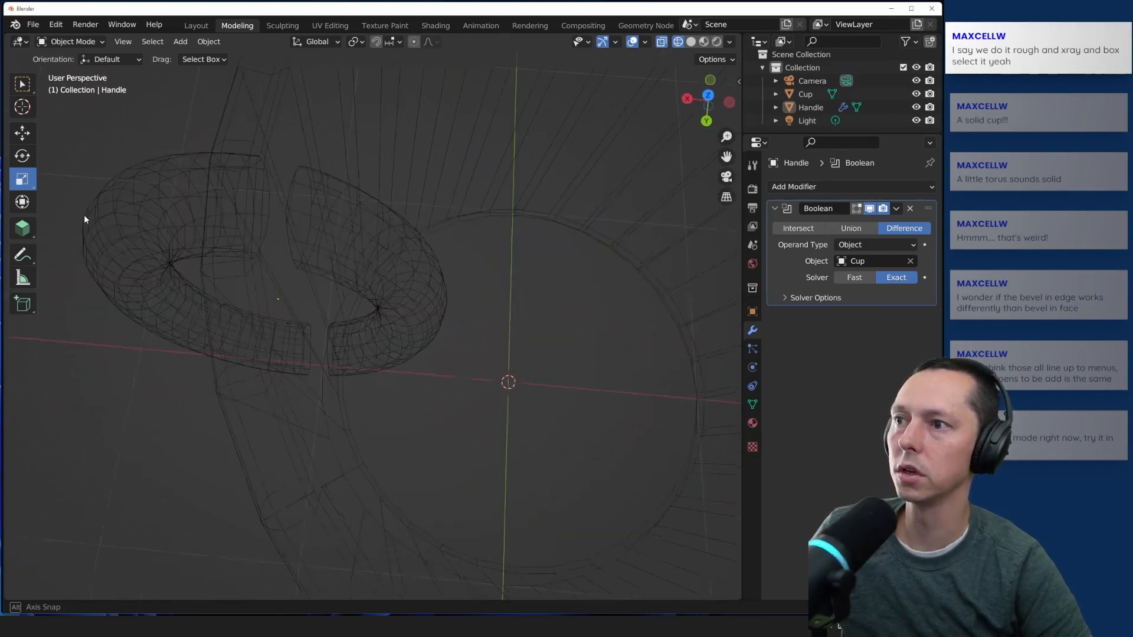
# Step: Return to solid shading, select the handle and enter Edit Mode on it
pyautogui.click(65, 42)
pyautogui.click(74, 57)
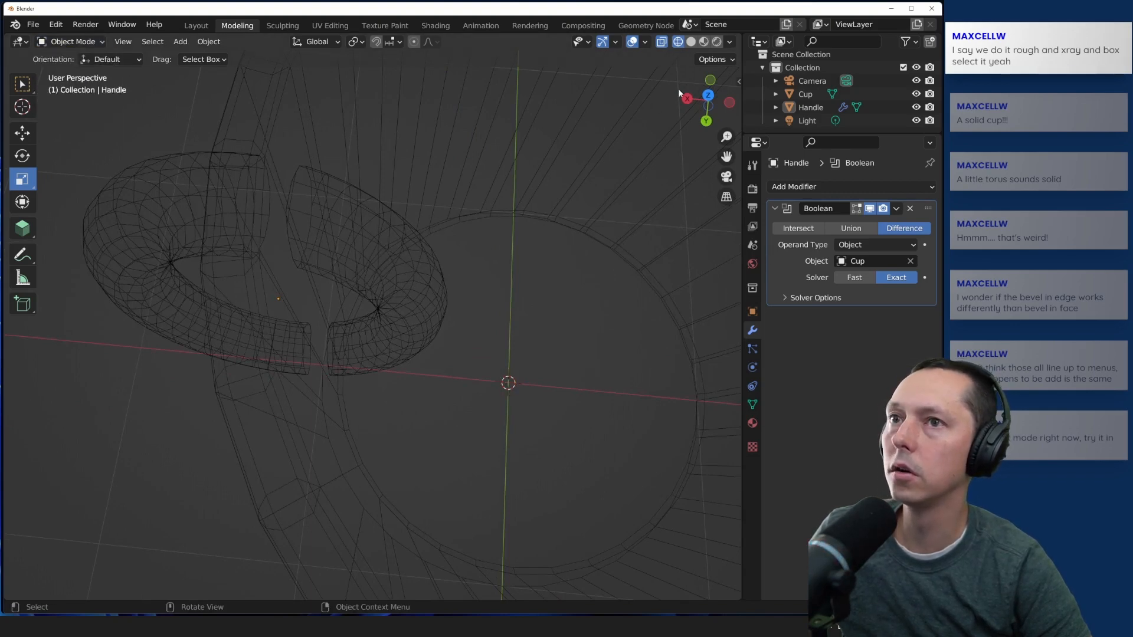
pyautogui.click(690, 42)
pyautogui.click(374, 266)
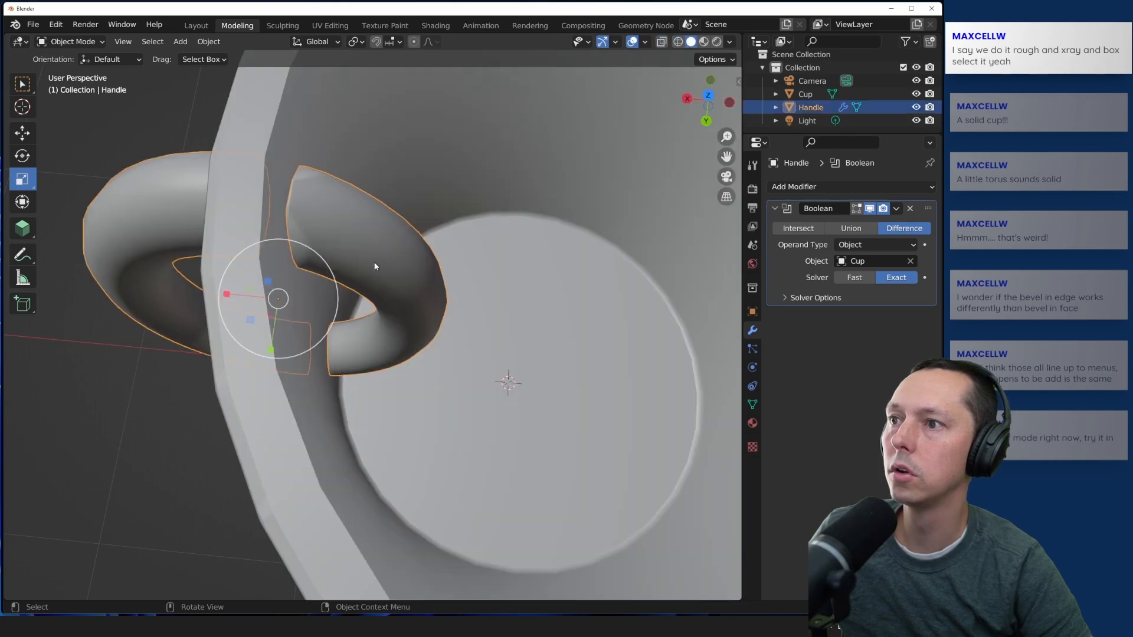
pyautogui.click(142, 100)
pyautogui.click(137, 176)
pyautogui.press('Tab')
pyautogui.press('Tab')
pyautogui.press('Tab')
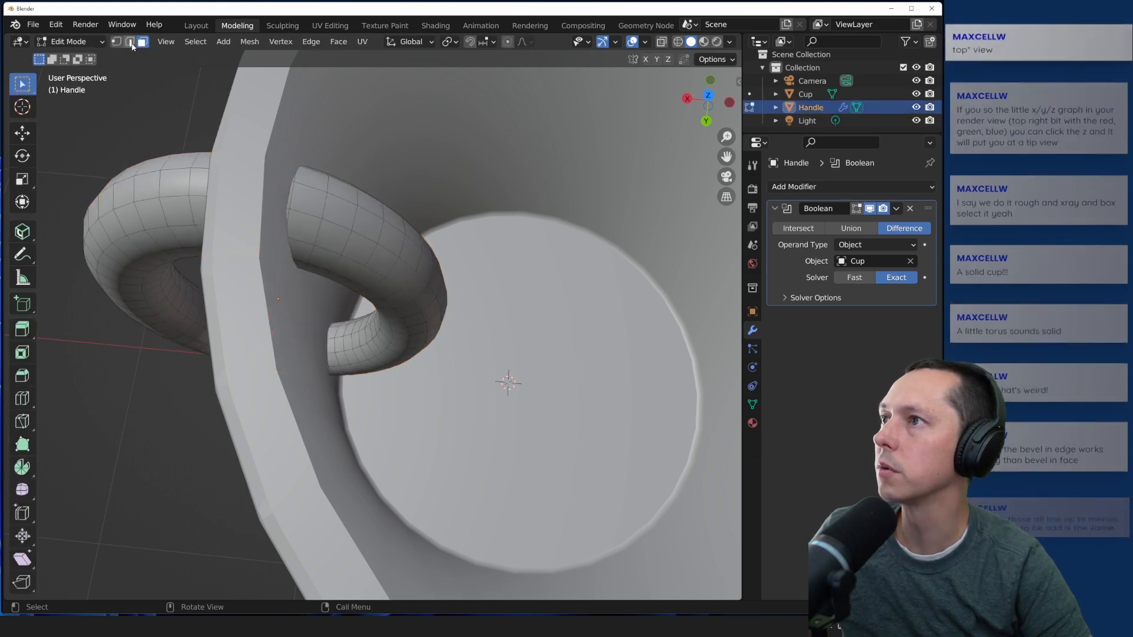
pyautogui.press('Tab')
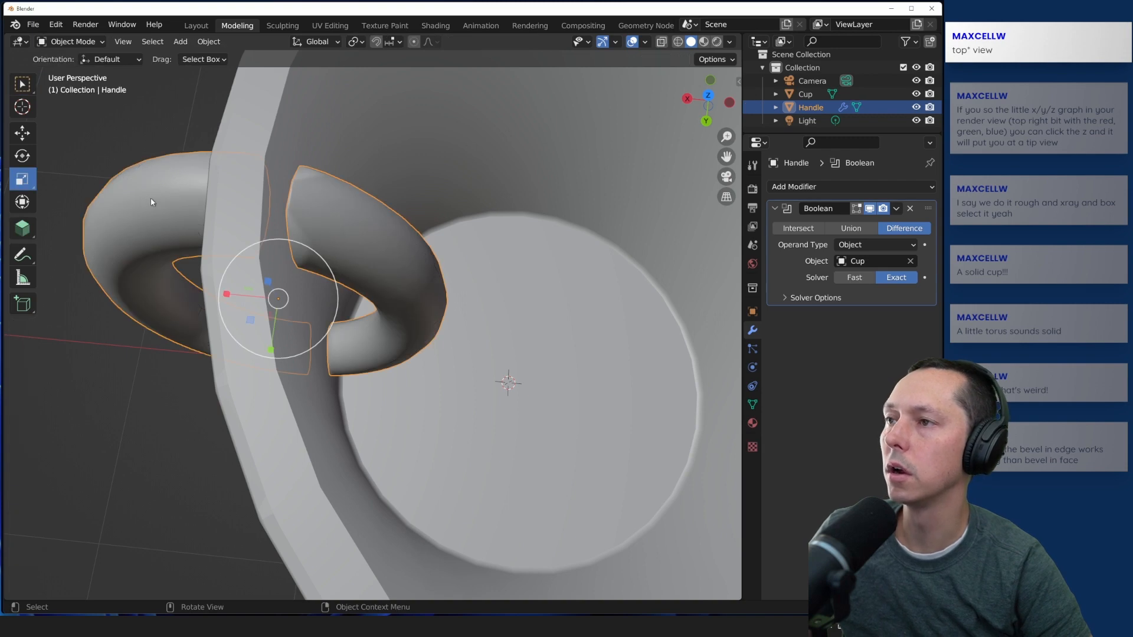
pyautogui.press('Tab')
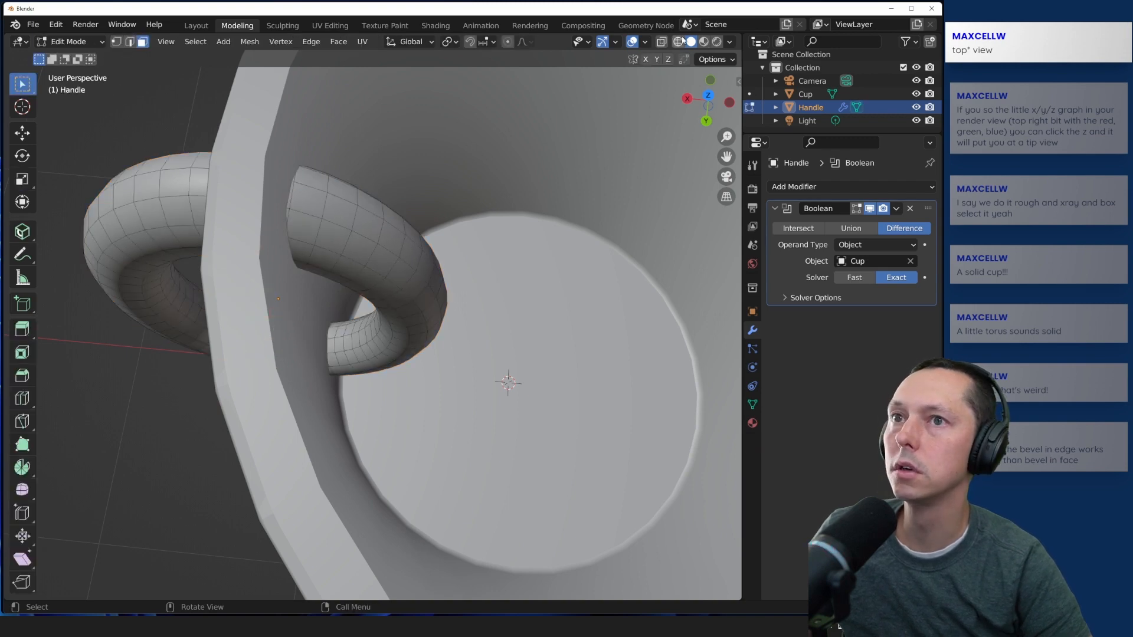
# Step: Try to box-select the handle's faces inside the cup in wireframe and delete them
pyautogui.click(678, 41)
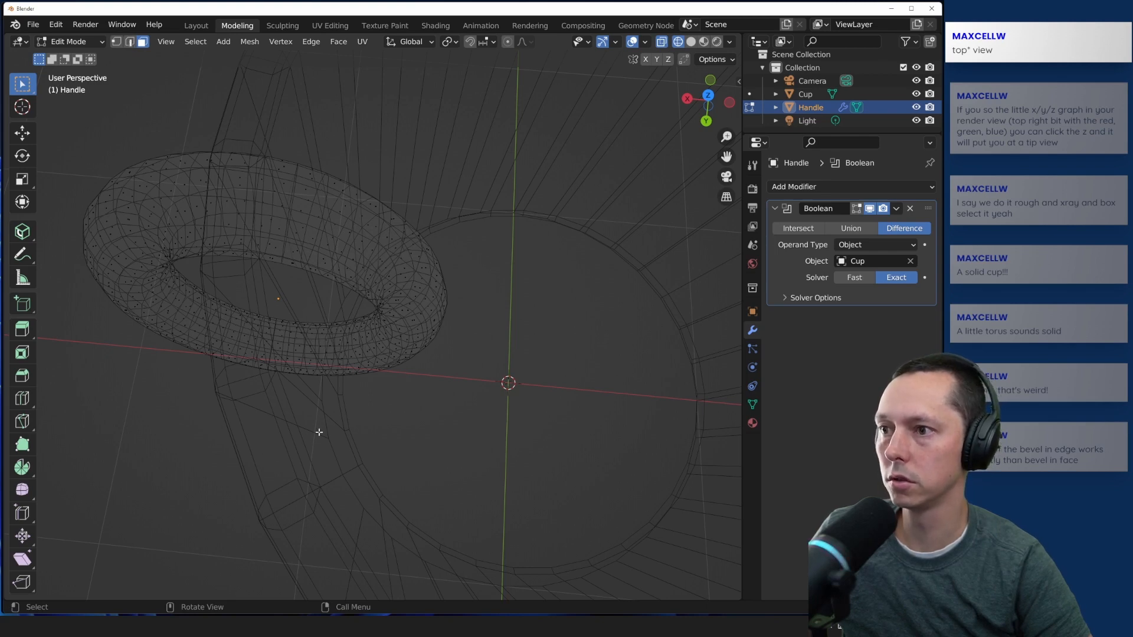
pyautogui.moveTo(317, 161); pyautogui.dragTo(430, 379)
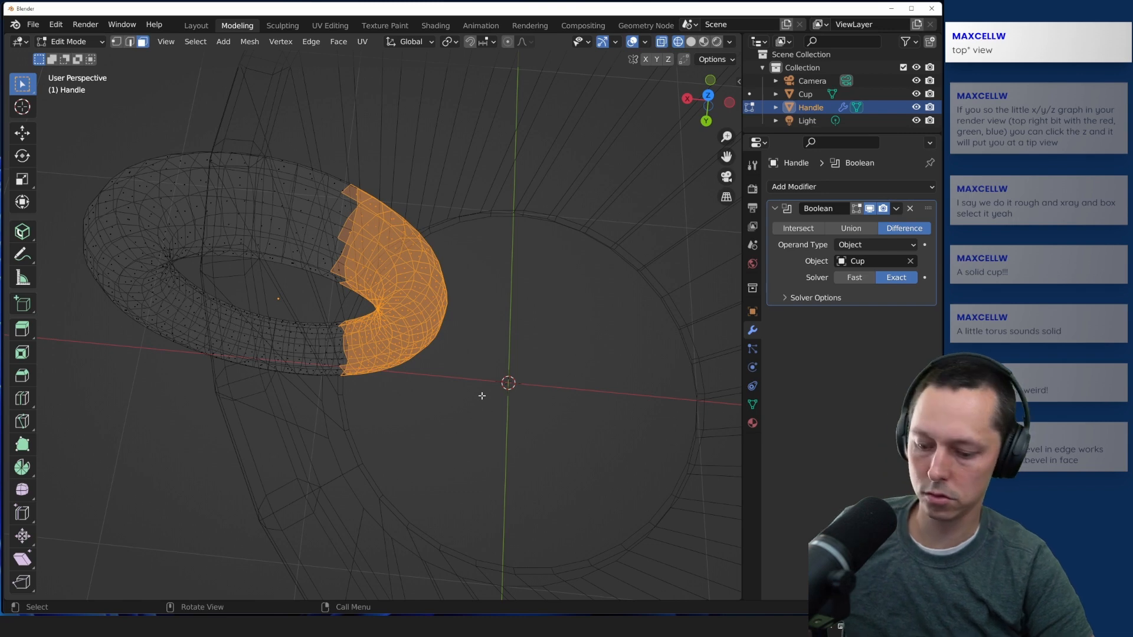
pyautogui.press('x')
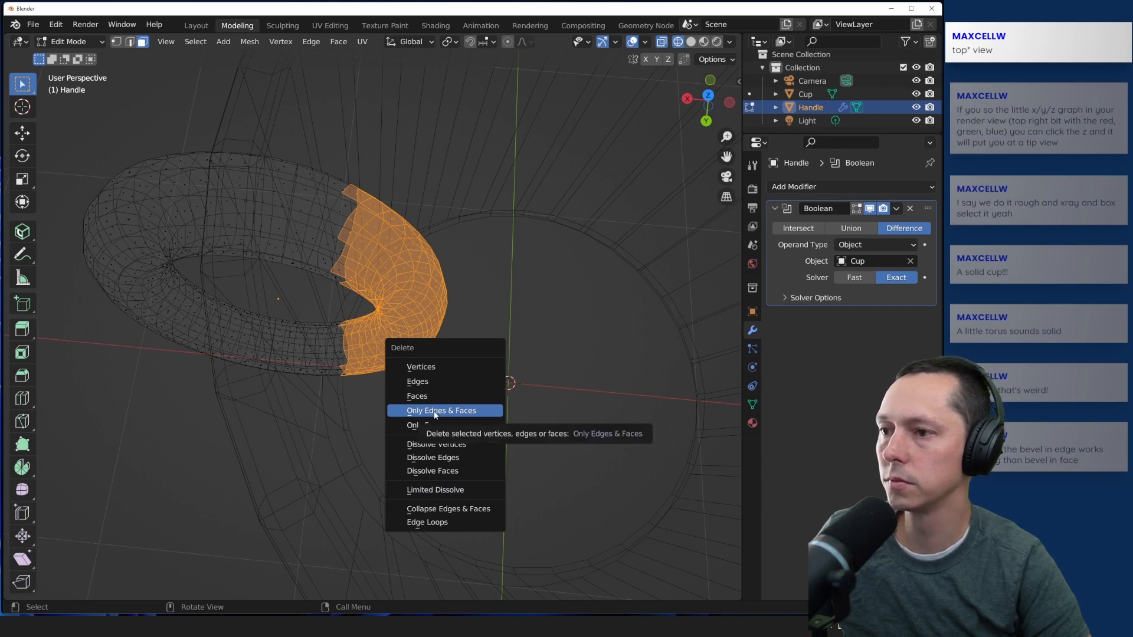
pyautogui.click(416, 395)
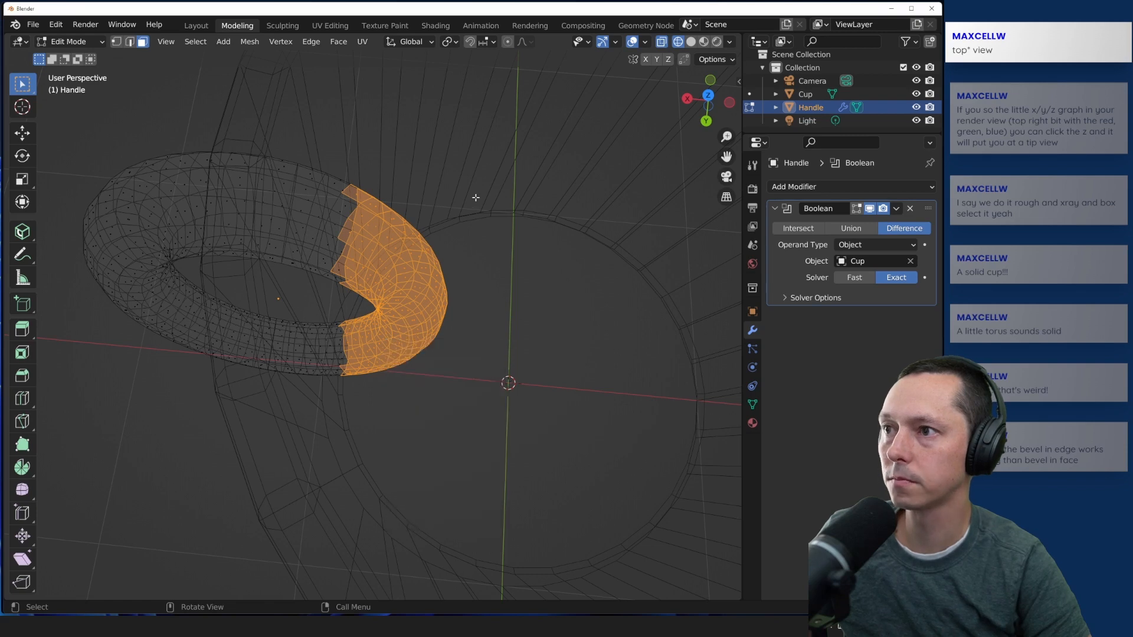
# Step: Try deleting the handle's part inside the cup from the top view with Only Edges & Faces, and undo the deletion
pyautogui.click(708, 96)
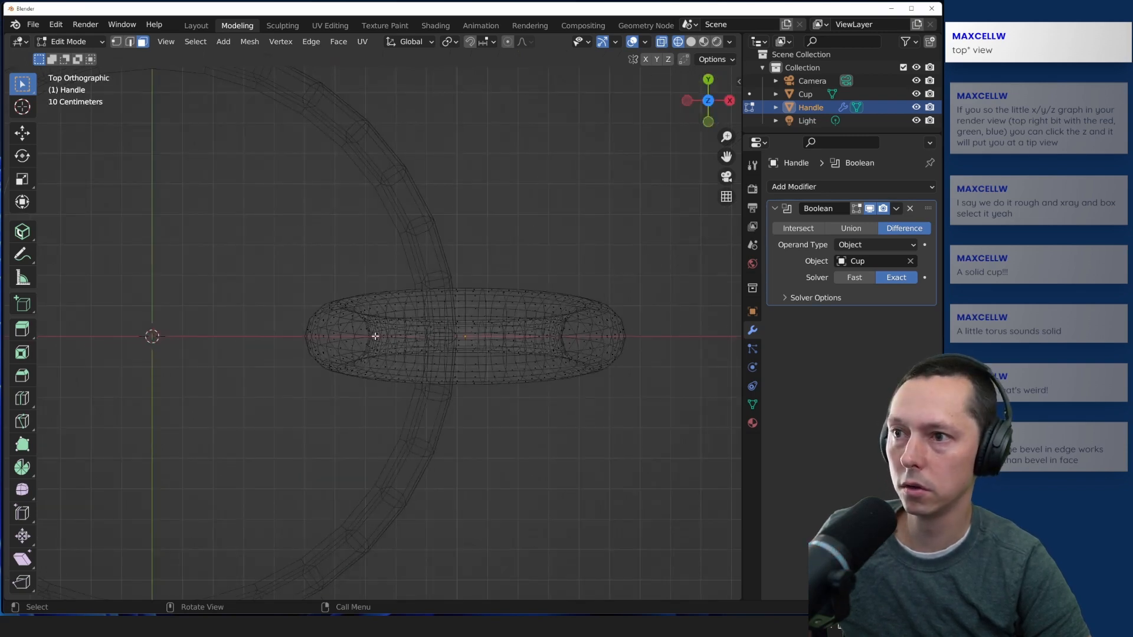
pyautogui.moveTo(275, 251); pyautogui.dragTo(430, 397)
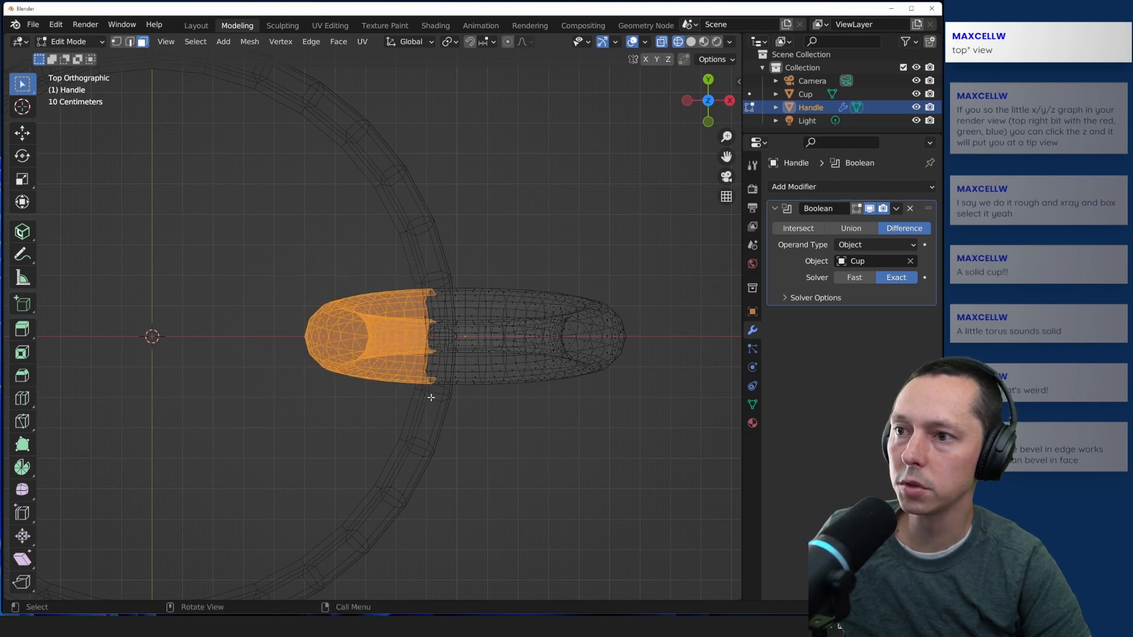
pyautogui.click(276, 266)
pyautogui.moveTo(251, 205); pyautogui.dragTo(436, 452)
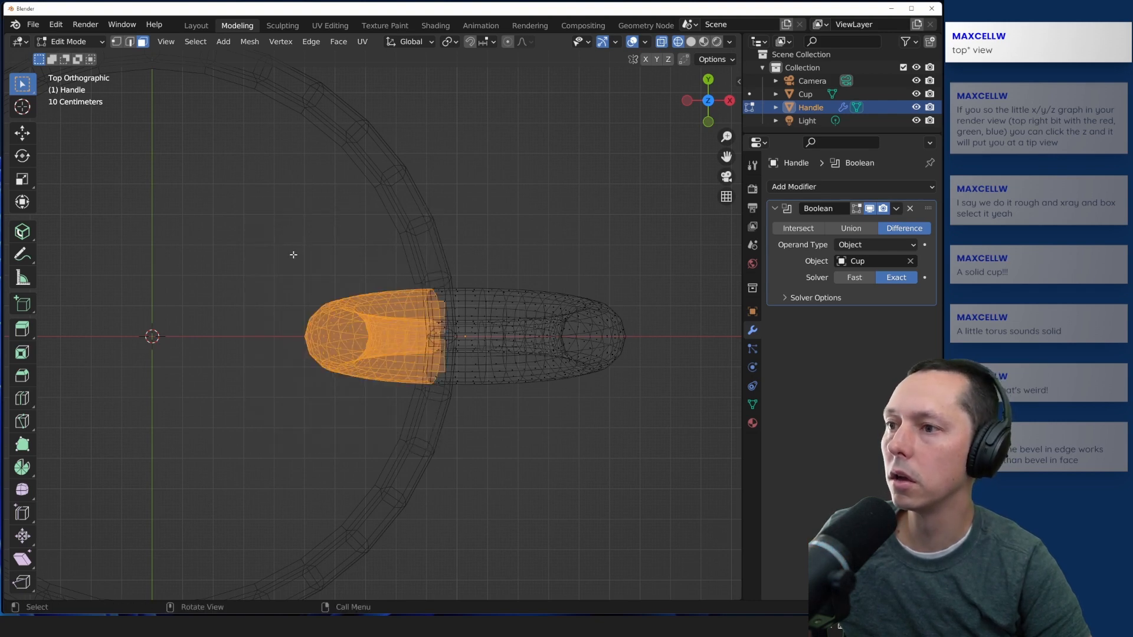
pyautogui.press('x')
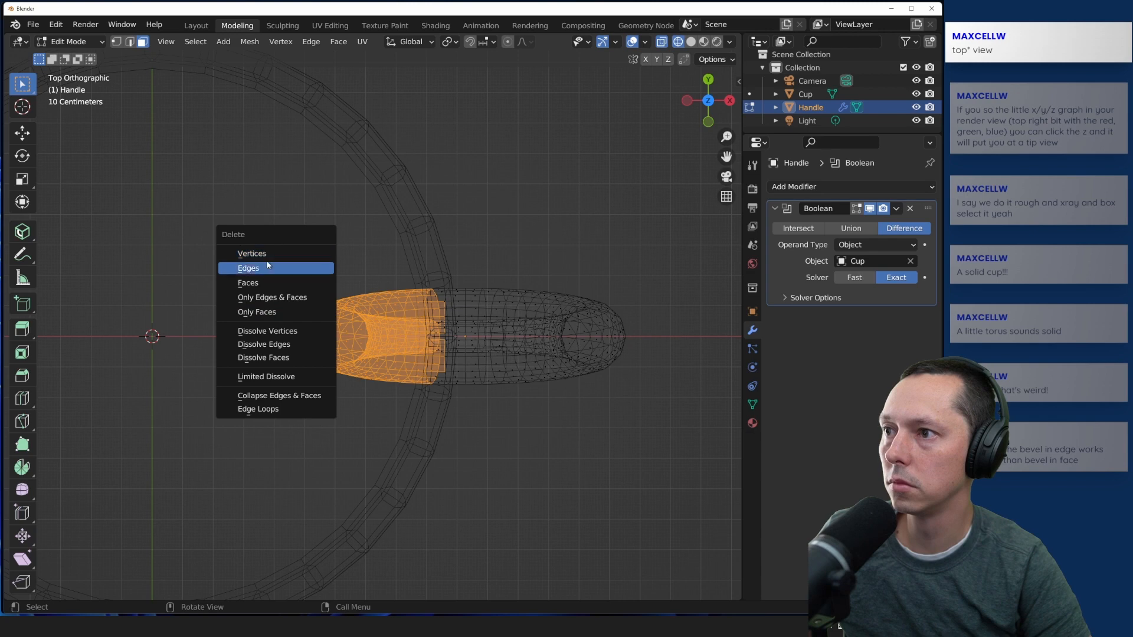
pyautogui.click(279, 297)
pyautogui.moveTo(265, 222); pyautogui.dragTo(413, 425)
pyautogui.moveTo(239, 241); pyautogui.dragTo(337, 373)
pyautogui.moveTo(301, 382); pyautogui.dragTo(302, 337, button='middle')
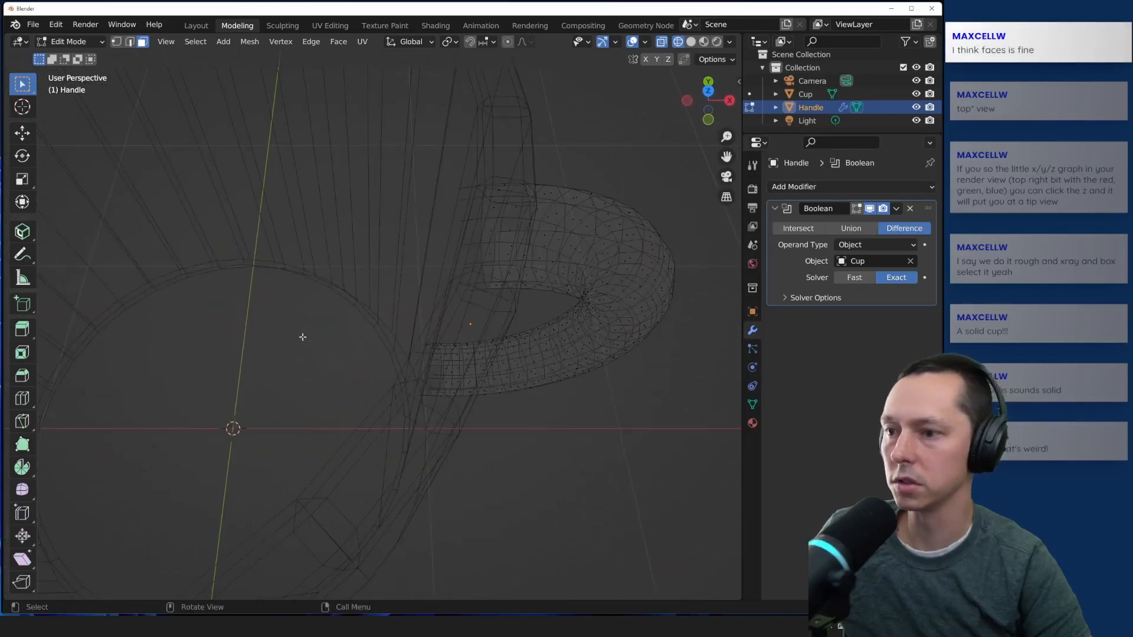
pyautogui.hotkey('ctrl', 'z')
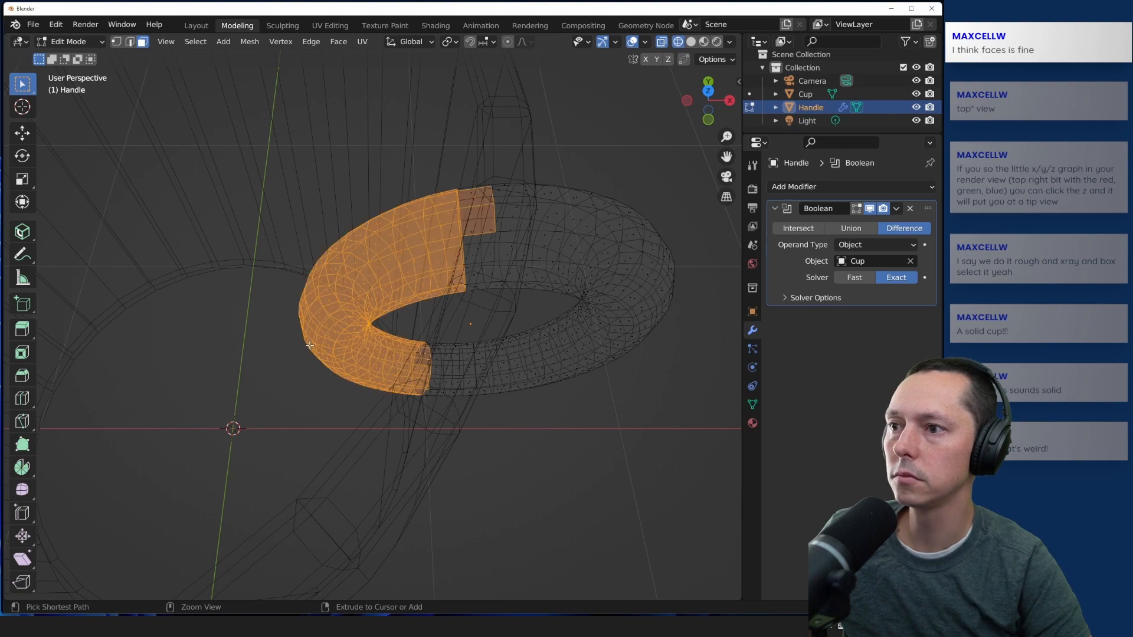
# Step: Box-select the handle's part inside the cup from the top view, stopping at the cup's wall, and delete its faces
pyautogui.moveTo(258, 246); pyautogui.dragTo(445, 285, button='middle')
pyautogui.click(707, 94)
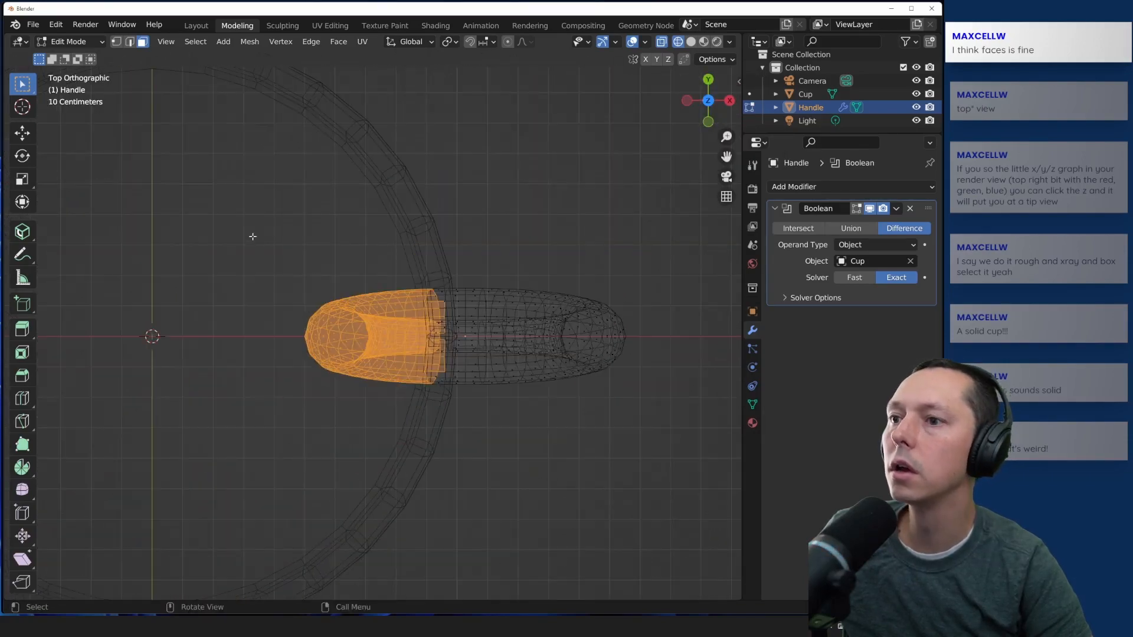
pyautogui.moveTo(274, 220); pyautogui.dragTo(423, 436)
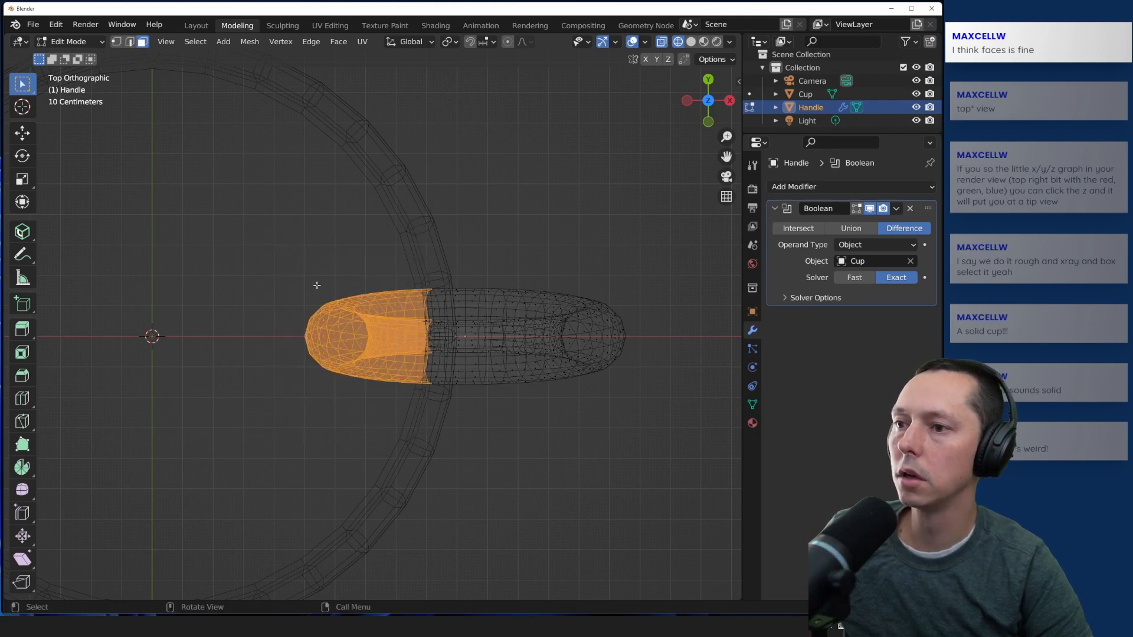
pyautogui.press('x')
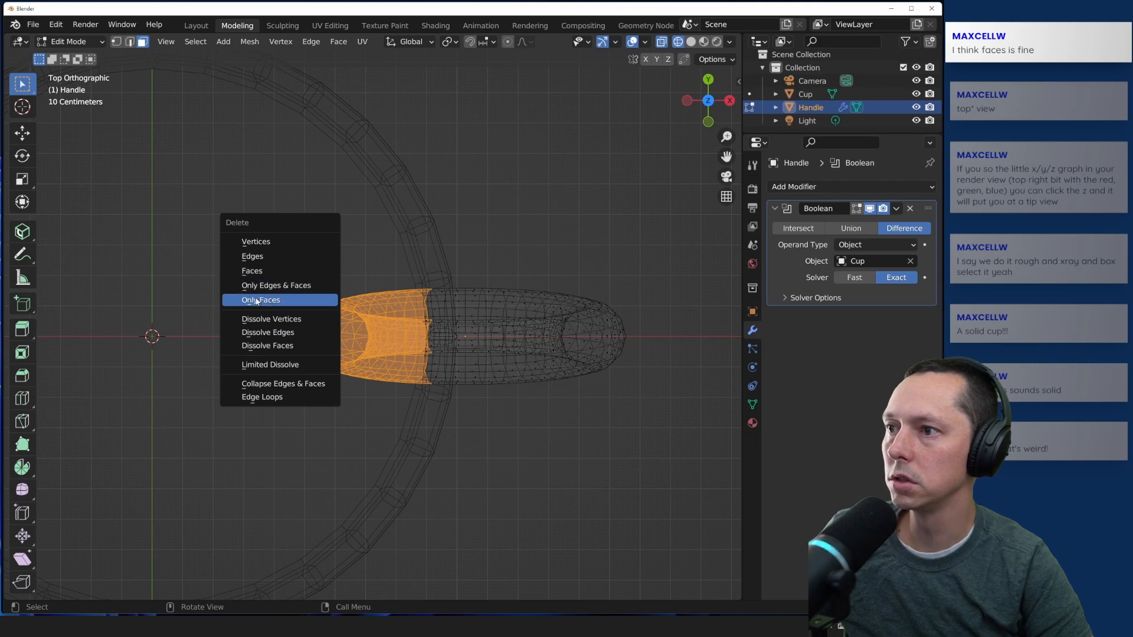
pyautogui.click(255, 273)
pyautogui.moveTo(264, 349); pyautogui.dragTo(390, 414, button='middle')
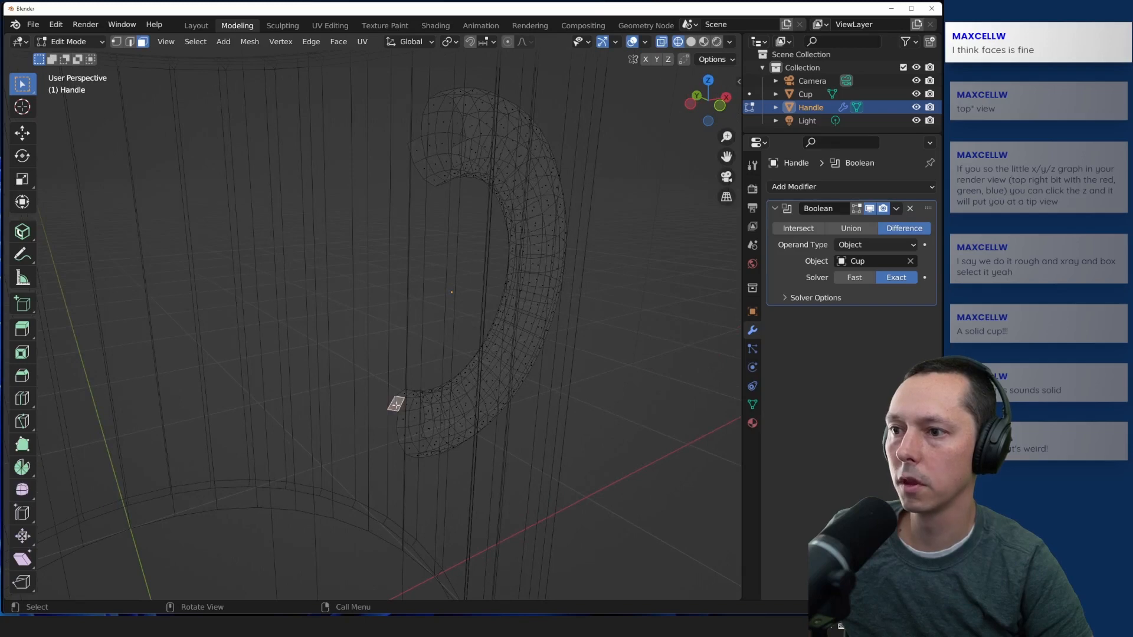
# Step: Select the stray faces protruding from both cut ends of the handle and delete them
pyautogui.moveTo(373, 296); pyautogui.dragTo(390, 279, button='middle')
pyautogui.keyDown('shift'); pyautogui.click(447, 233); pyautogui.keyUp('shift')
pyautogui.keyDown('shift'); pyautogui.click(452, 252); pyautogui.keyUp('shift')
pyautogui.keyDown('shift'); pyautogui.click(455, 273); pyautogui.keyUp('shift')
pyautogui.keyDown('shift'); pyautogui.click(459, 295); pyautogui.keyUp('shift')
pyautogui.moveTo(462, 301); pyautogui.dragTo(427, 155, button='middle')
pyautogui.keyDown('shift'); pyautogui.click(427, 155); pyautogui.keyUp('shift')
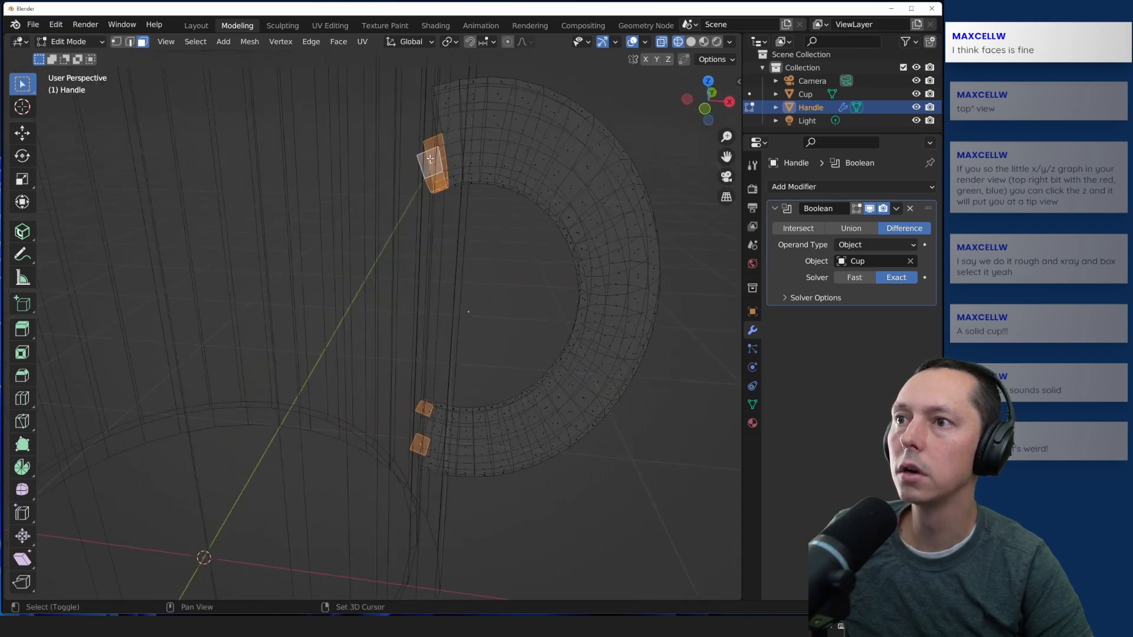
pyautogui.press('x')
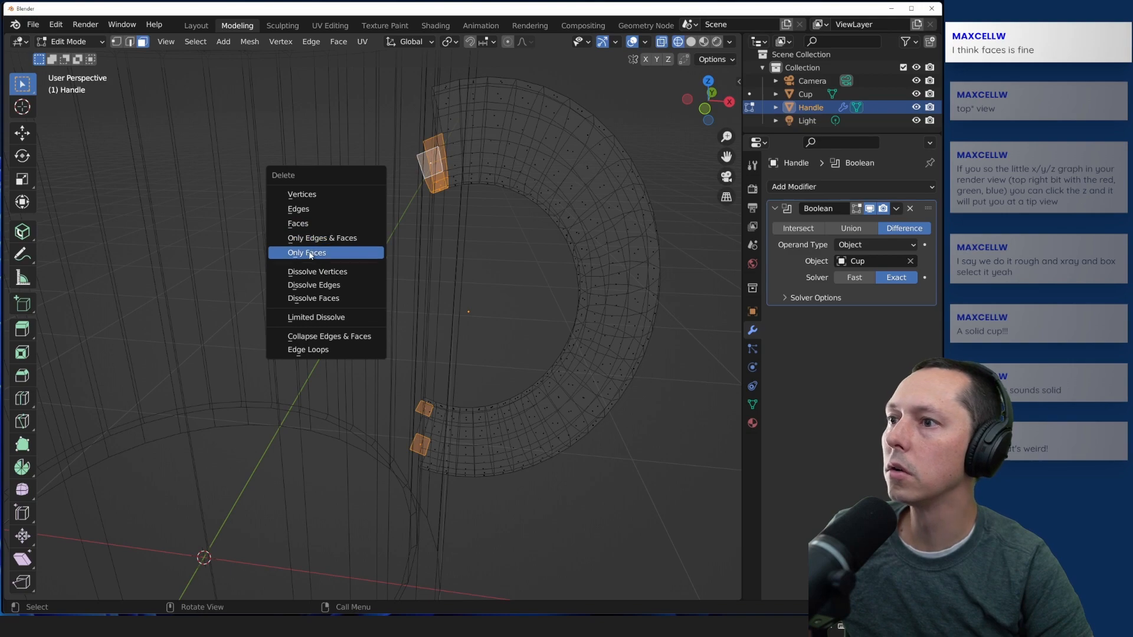
pyautogui.click(302, 223)
# Step: Check the cup's inside in solid shading, return to wireframe and delete the protruding faces on the handle's upper end
pyautogui.moveTo(263, 268); pyautogui.dragTo(315, 408, button='middle')
pyautogui.hotkey('shift', 'z')
pyautogui.moveTo(405, 374)
pyautogui.mouseDown(button='middle')
pyautogui.moveTo(394, 375)
pyautogui.moveTo(458, 342)
pyautogui.moveTo(468, 380)
pyautogui.mouseUp(button='middle')
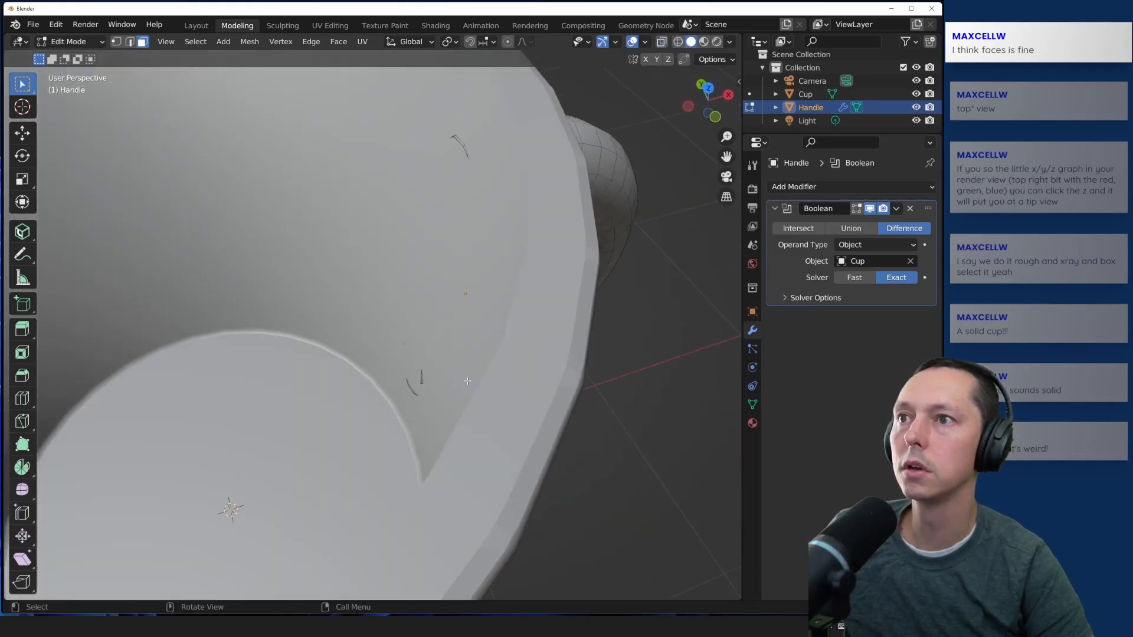
pyautogui.click(682, 46)
pyautogui.moveTo(484, 236)
pyautogui.mouseDown(button='middle')
pyautogui.moveTo(490, 185)
pyautogui.moveTo(489, 195)
pyautogui.mouseUp(button='middle')
pyautogui.keyDown('shift'); pyautogui.click(481, 262); pyautogui.keyUp('shift')
pyautogui.keyDown('shift'); pyautogui.click(484, 281); pyautogui.keyUp('shift')
pyautogui.moveTo(382, 353); pyautogui.dragTo(431, 153, button='middle')
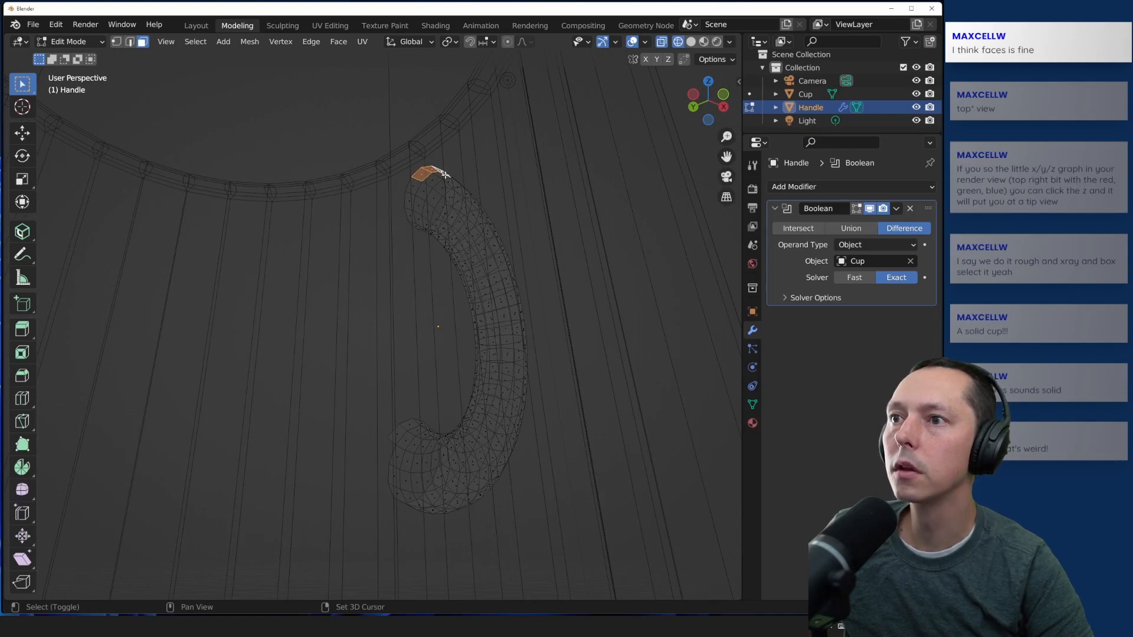
pyautogui.press('x')
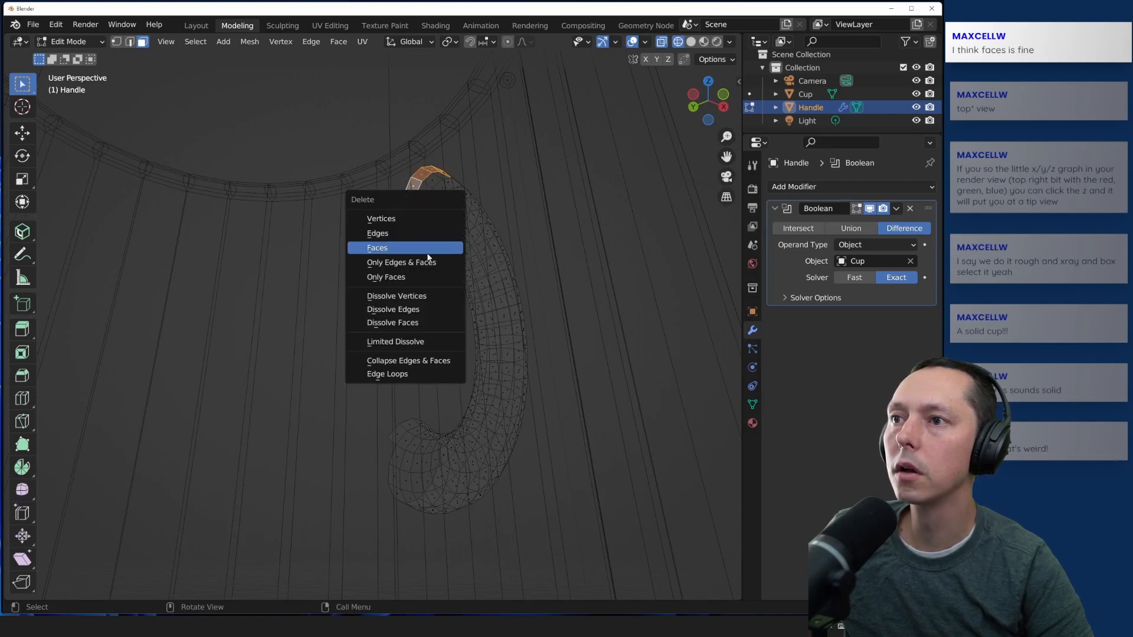
pyautogui.click(378, 246)
# Step: Switch to solid shading and delete the last handle faces poking through the cup's inner wall
pyautogui.moveTo(377, 245); pyautogui.dragTo(400, 227, button='middle')
pyautogui.moveTo(429, 427); pyautogui.dragTo(402, 485, button='middle')
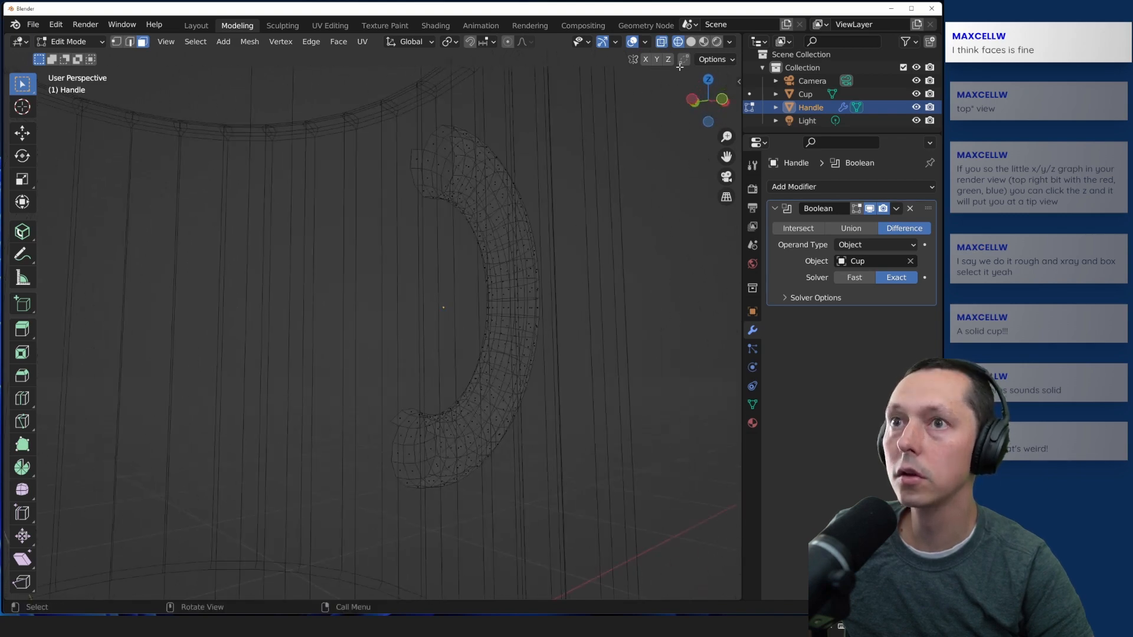
pyautogui.click(691, 41)
pyautogui.moveTo(541, 131); pyautogui.dragTo(447, 314, button='middle')
pyautogui.scroll(3, 391, 325)
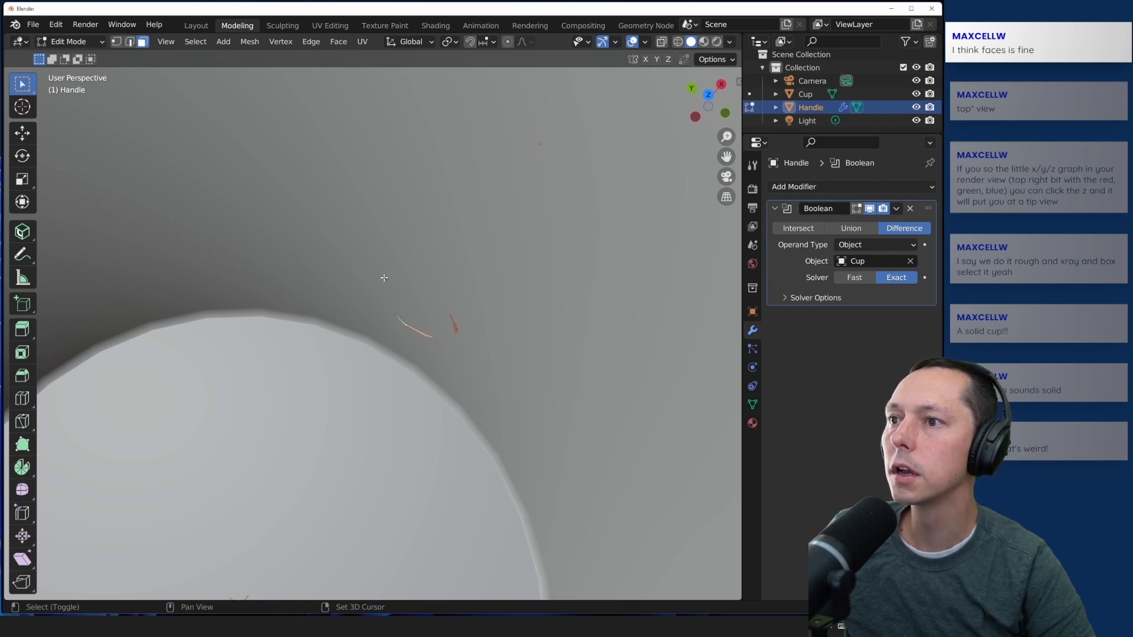
pyautogui.press('x')
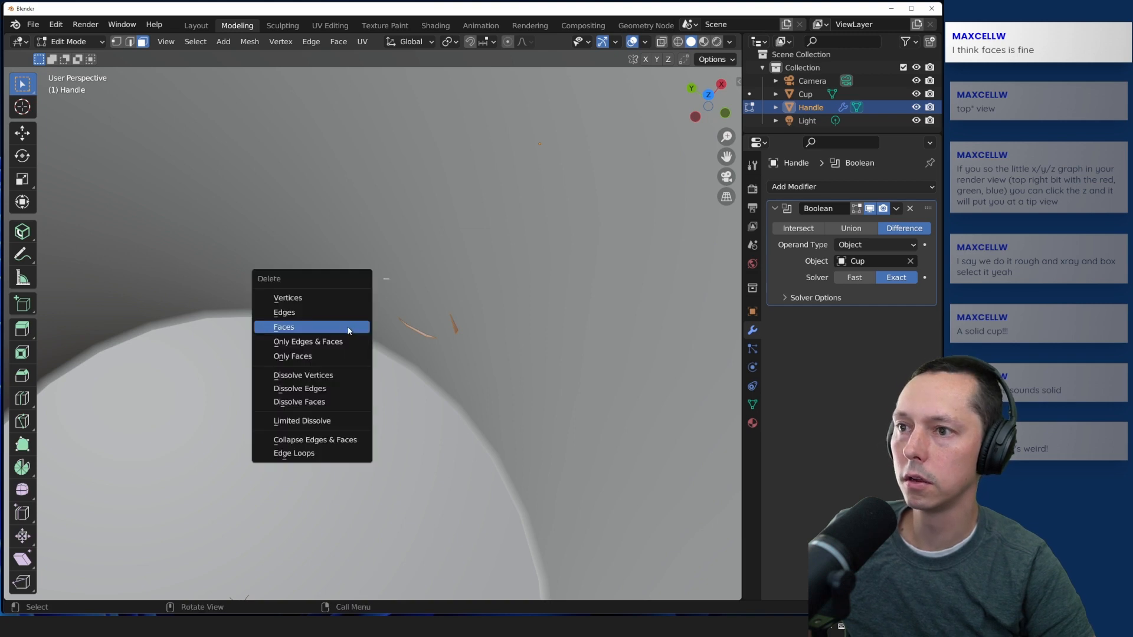
pyautogui.click(309, 324)
# Step: Leave Edit Mode, deselect the handle and inspect the whole mug from several sides
pyautogui.scroll(-3, 295, 475)
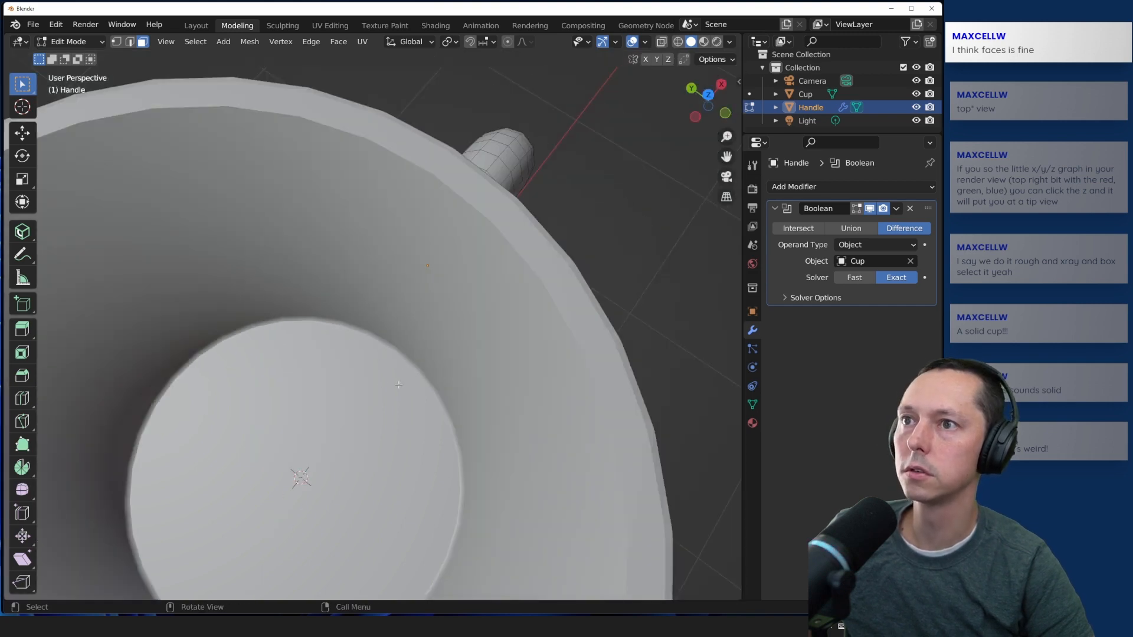
pyautogui.moveTo(295, 475); pyautogui.dragTo(564, 294, button='middle')
pyautogui.scroll(-6, 459, 325)
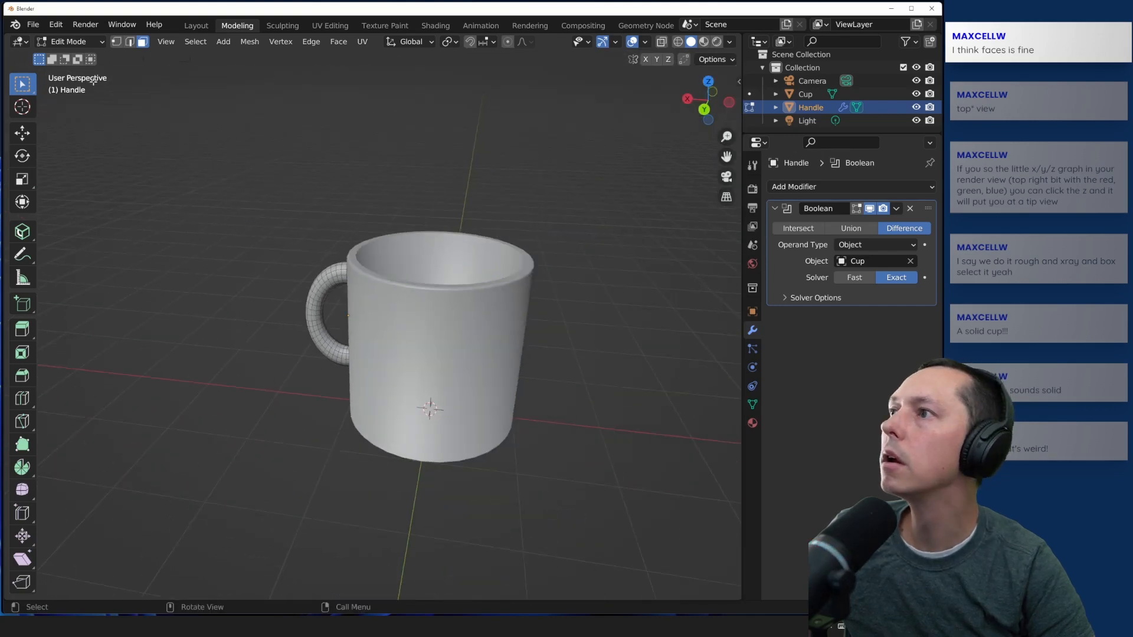
pyautogui.press('Tab')
pyautogui.click(221, 150)
pyautogui.moveTo(238, 218); pyautogui.dragTo(334, 307, button='middle')
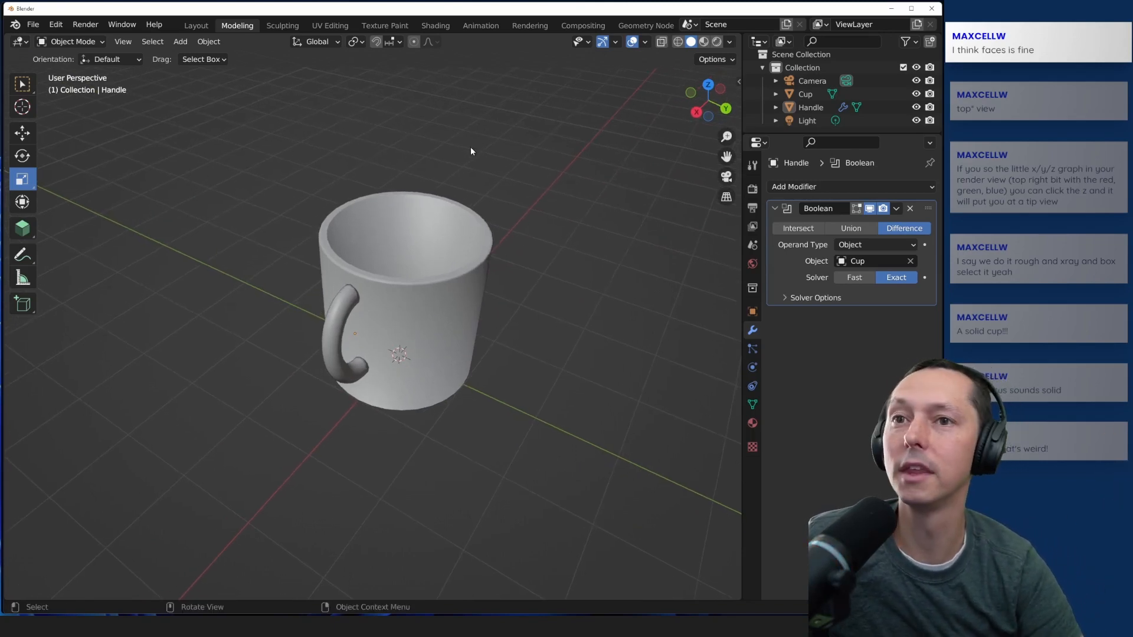
pyautogui.moveTo(476, 156); pyautogui.dragTo(344, 84, button='middle')
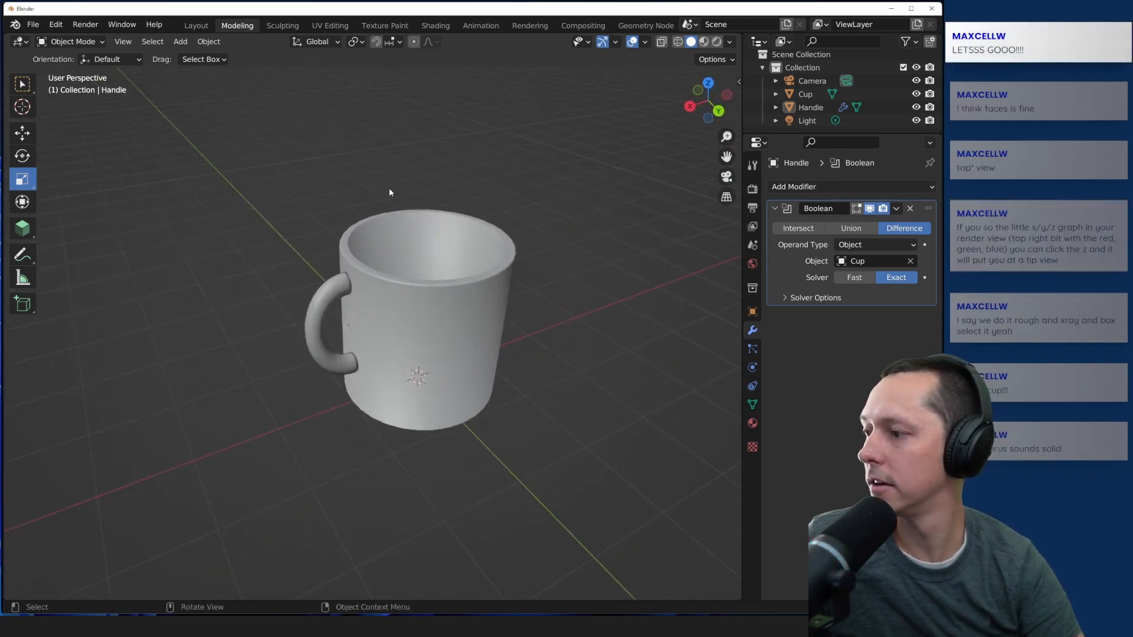
# Step: Look through the render, material, modifier, physics, world and scene properties for a way to texture the mug
pyautogui.click(752, 190)
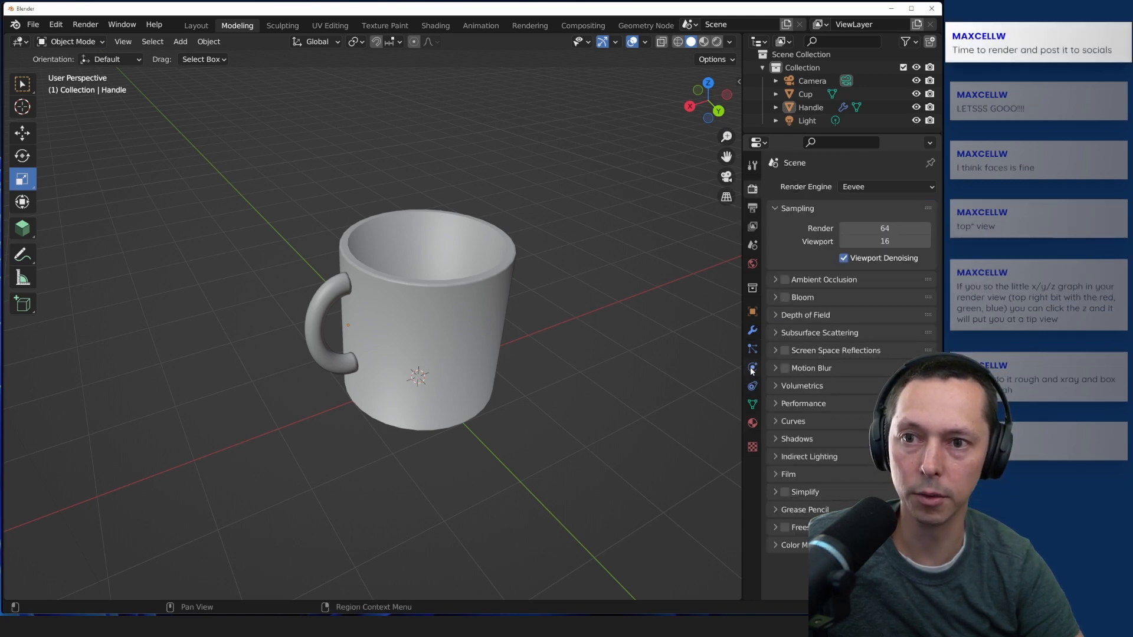
pyautogui.click(752, 423)
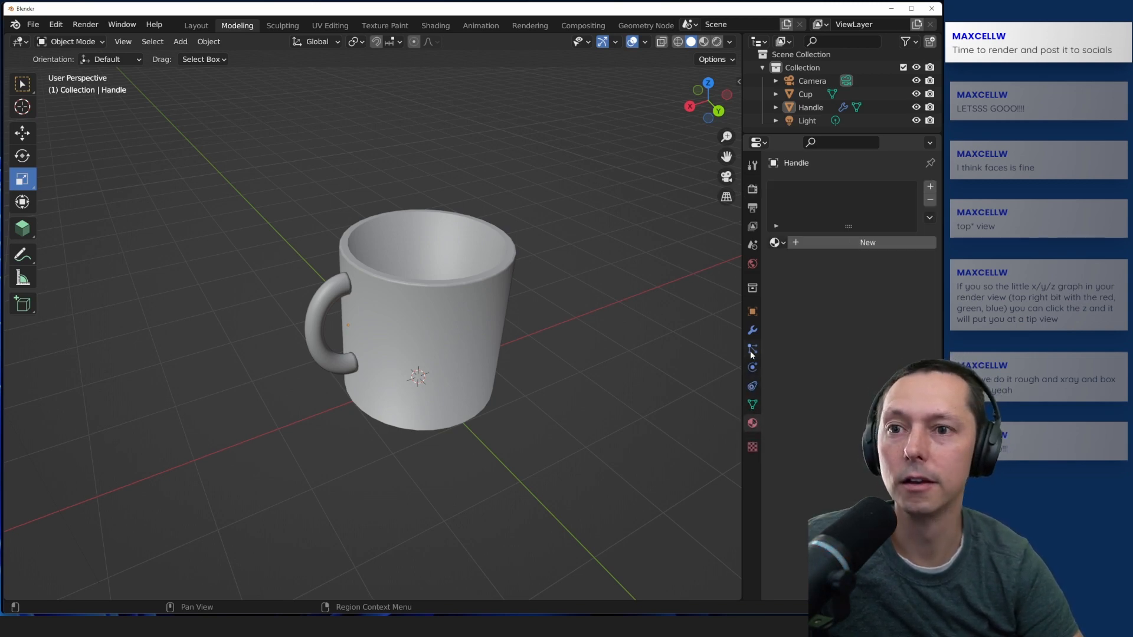
pyautogui.click(752, 332)
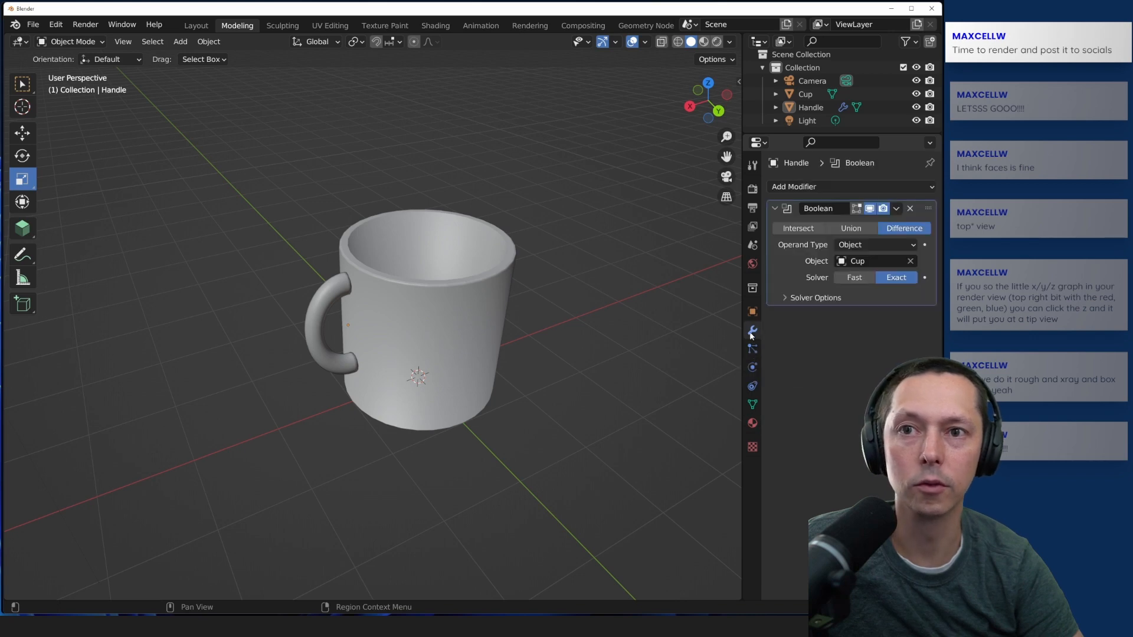
pyautogui.click(753, 370)
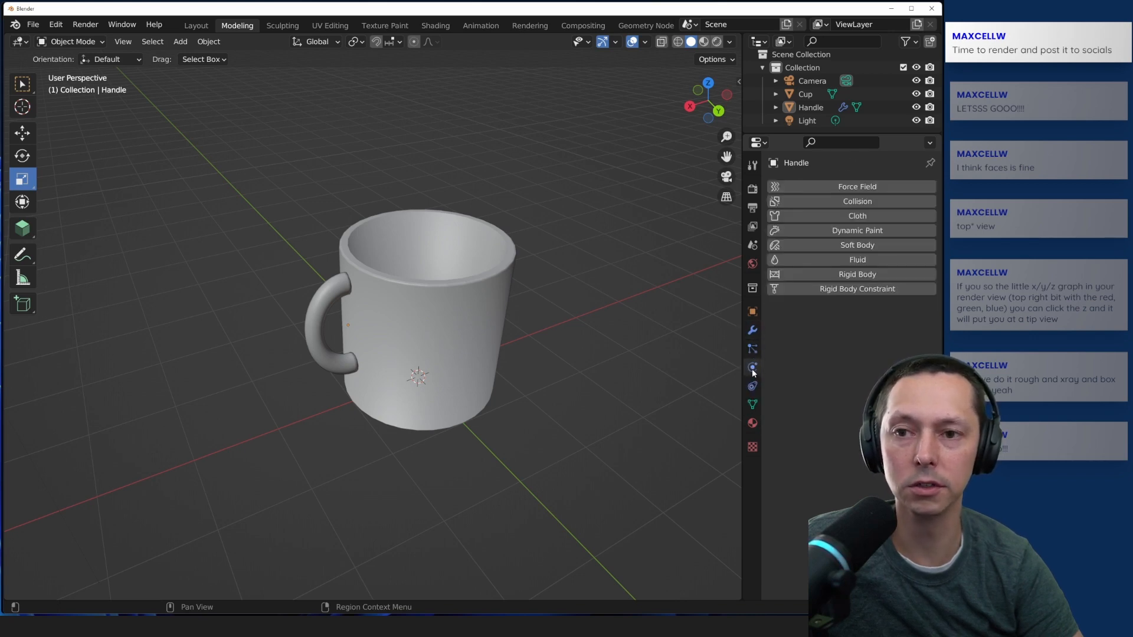
pyautogui.click(751, 264)
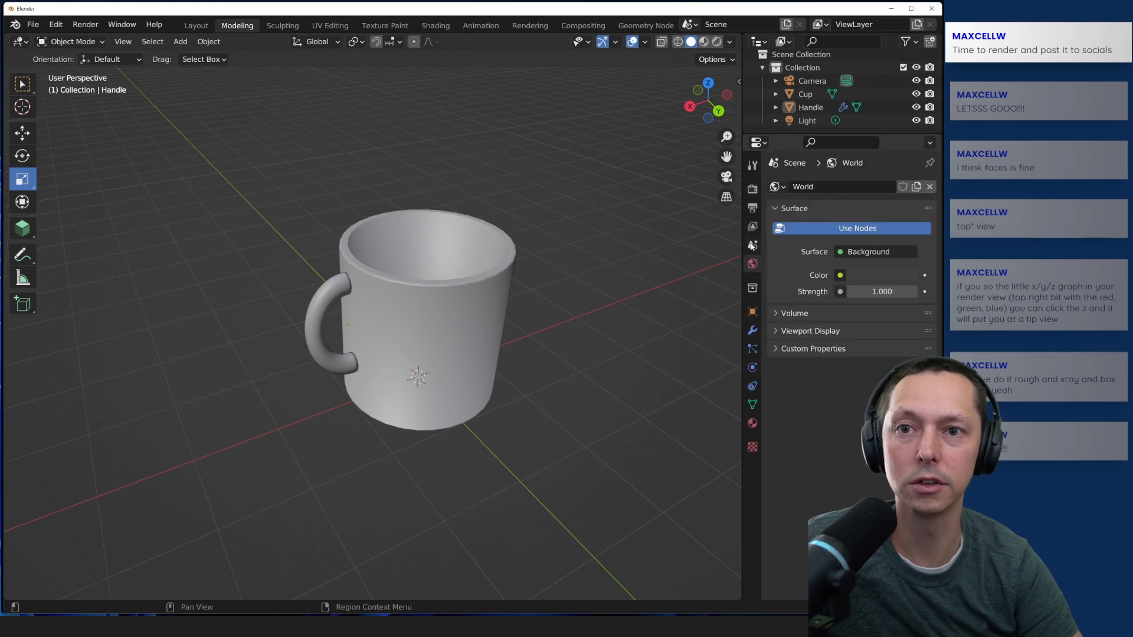
pyautogui.click(753, 245)
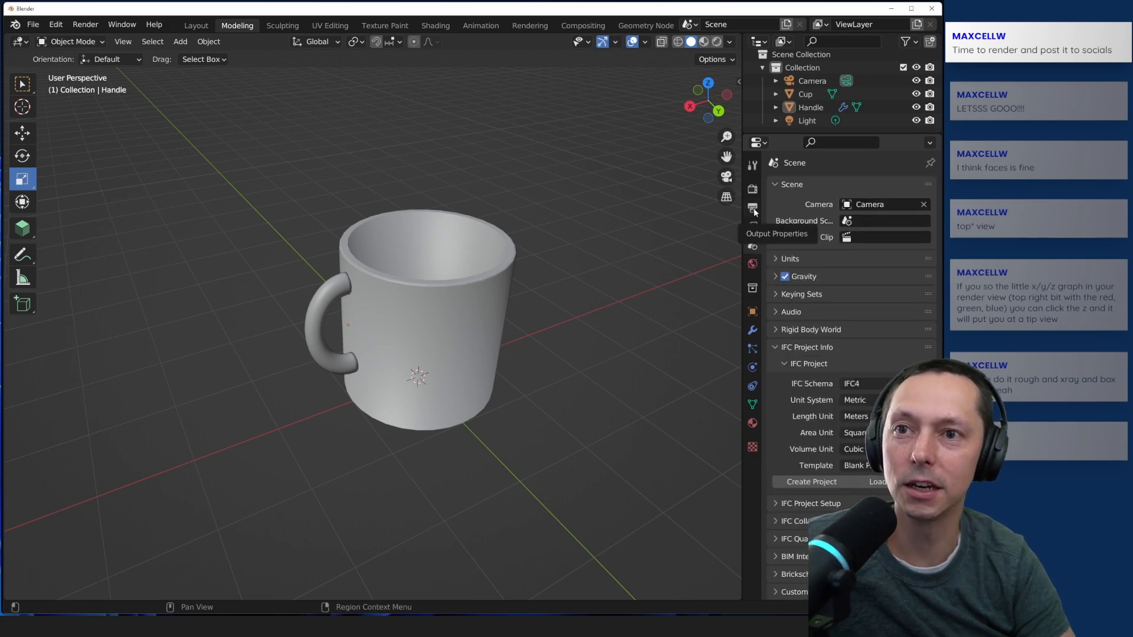
pyautogui.click(754, 189)
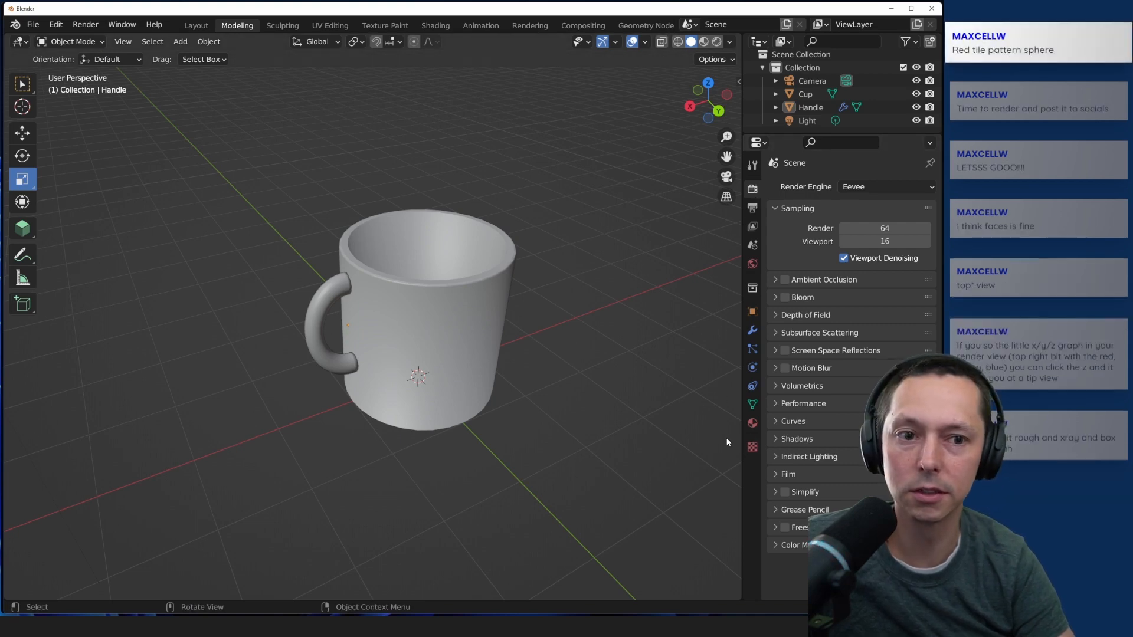
# Step: Create a new brush texture and look through the available texture types and existing textures
pyautogui.click(752, 448)
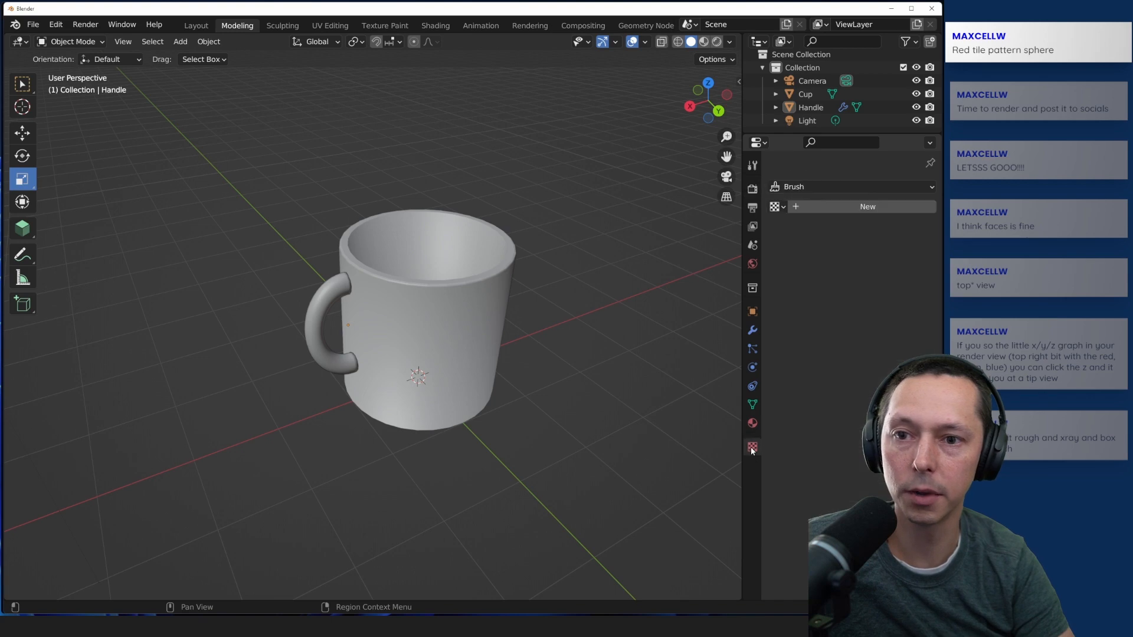
pyautogui.click(803, 207)
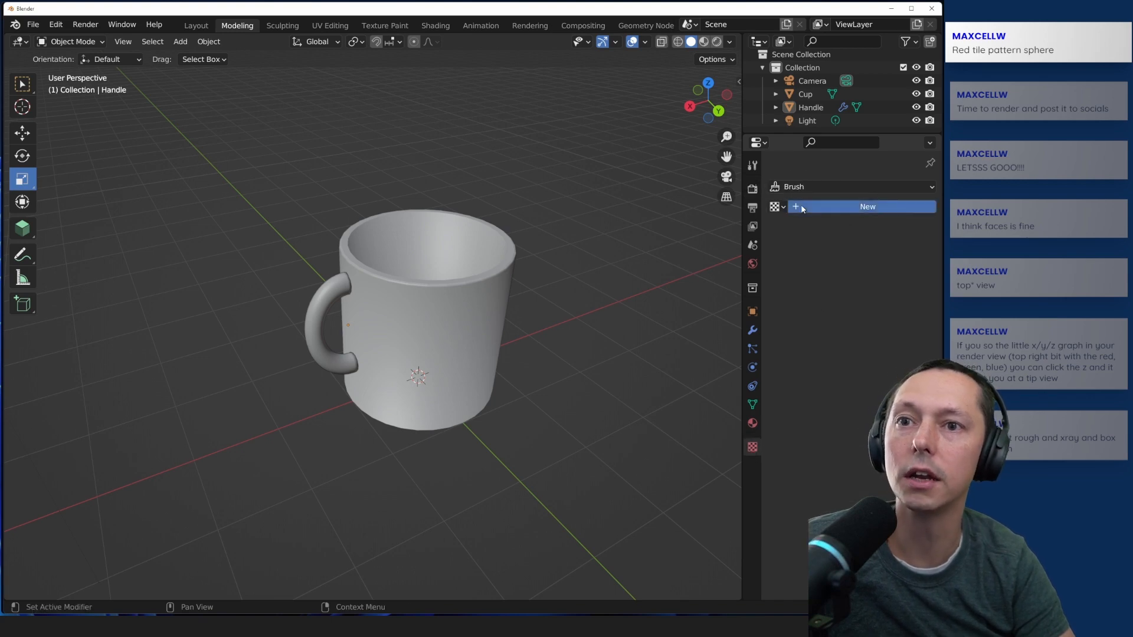
pyautogui.click(838, 228)
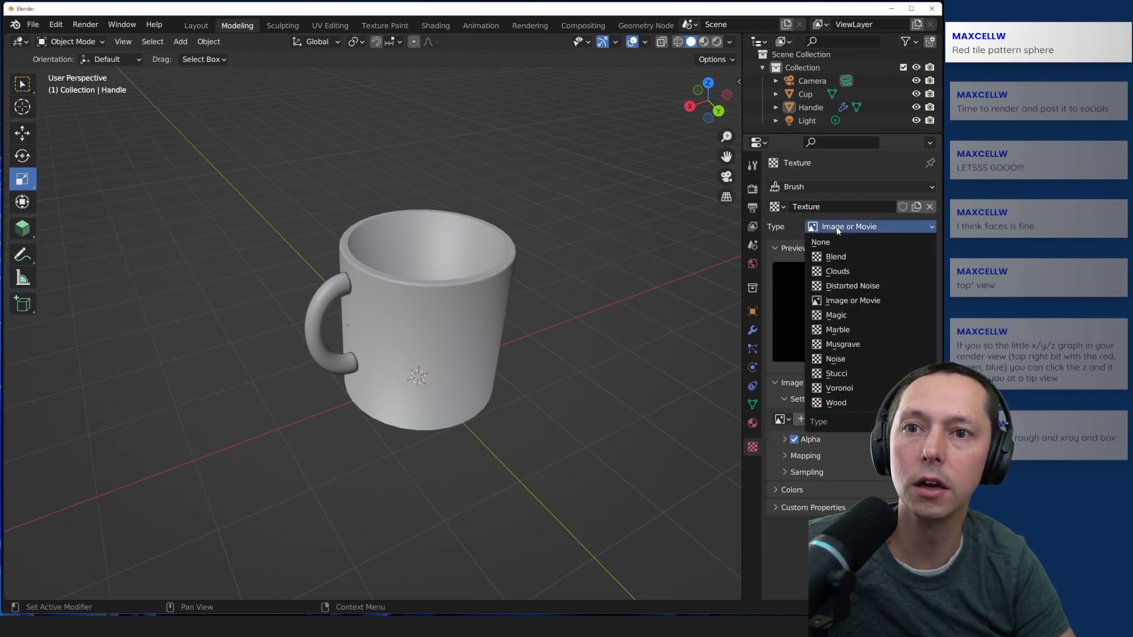
pyautogui.click(777, 206)
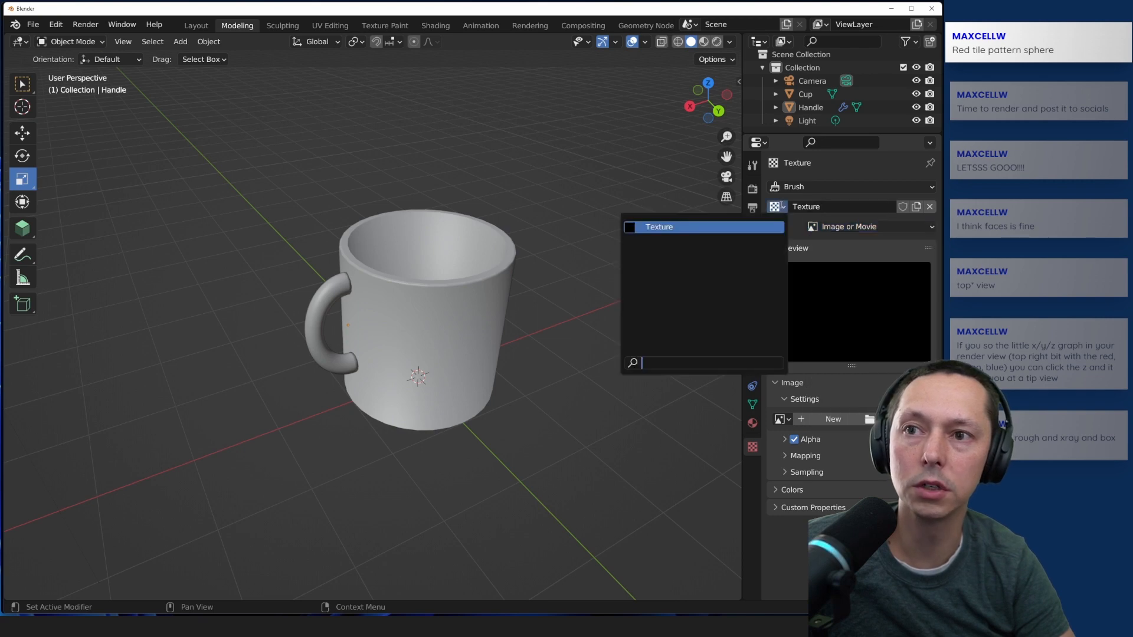
pyautogui.click(858, 185)
pyautogui.click(858, 186)
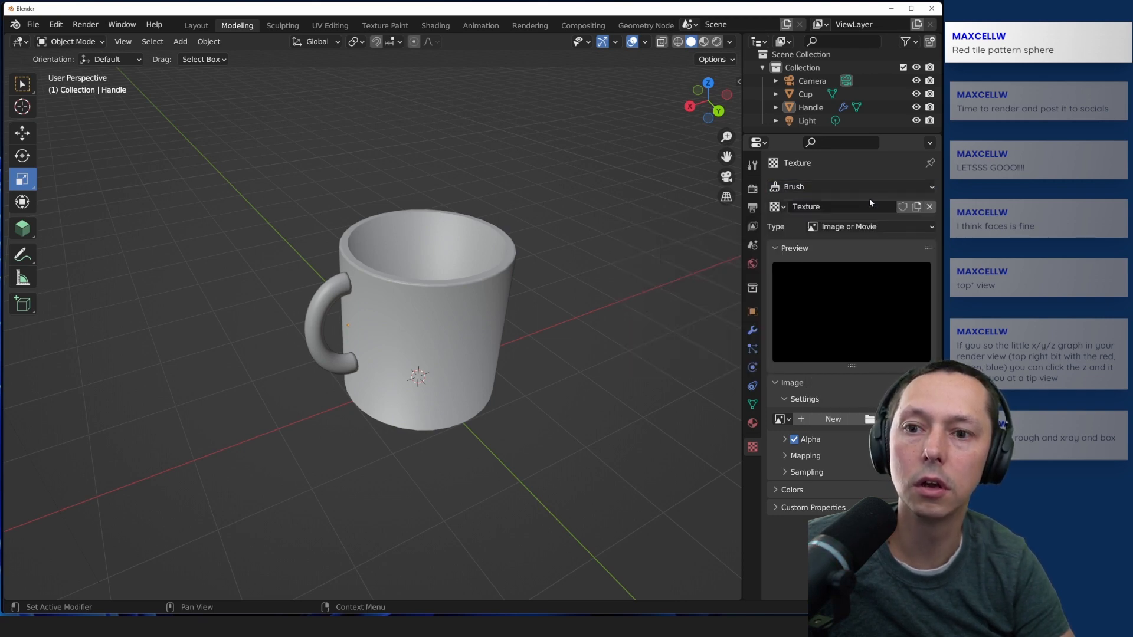
pyautogui.click(911, 226)
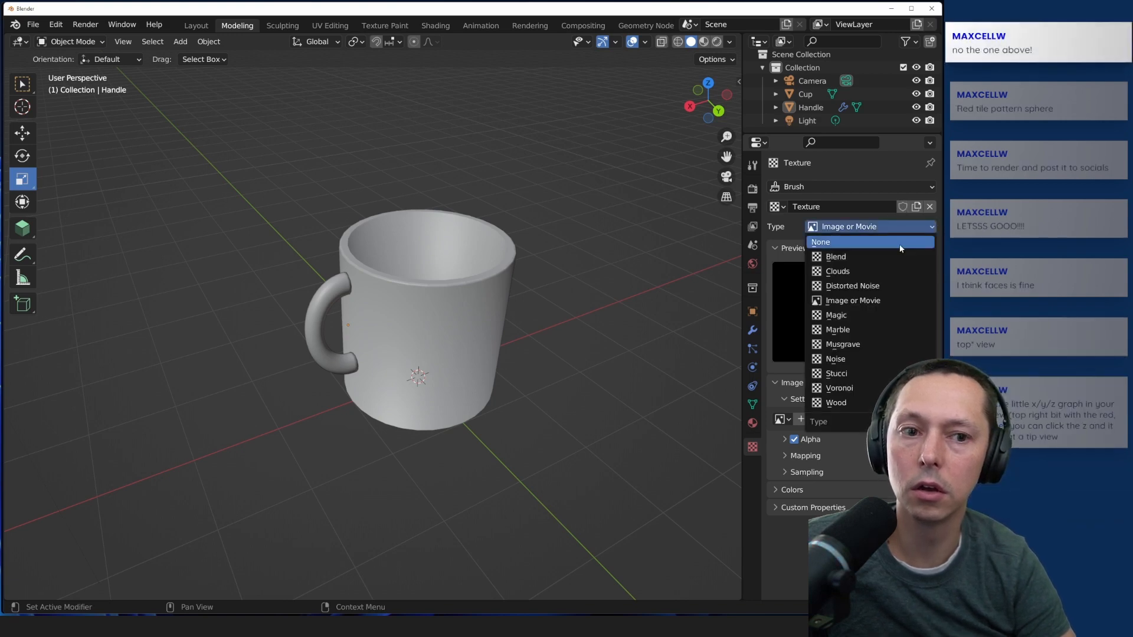
# Step: Assign the existing material named Material to the mug's handle
pyautogui.click(752, 424)
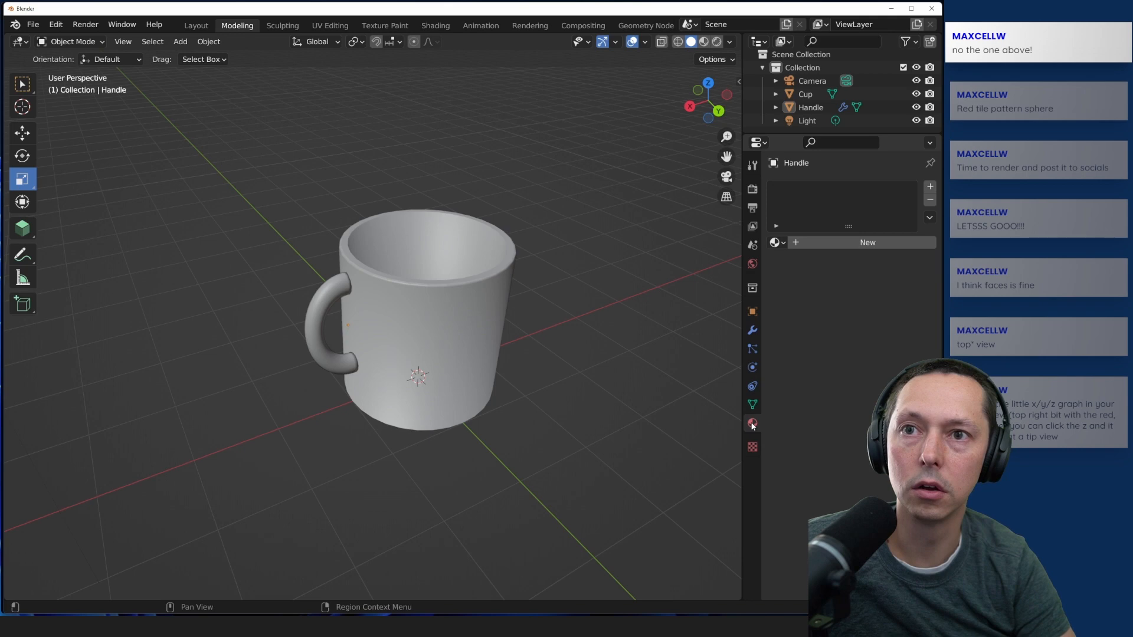
pyautogui.click(778, 242)
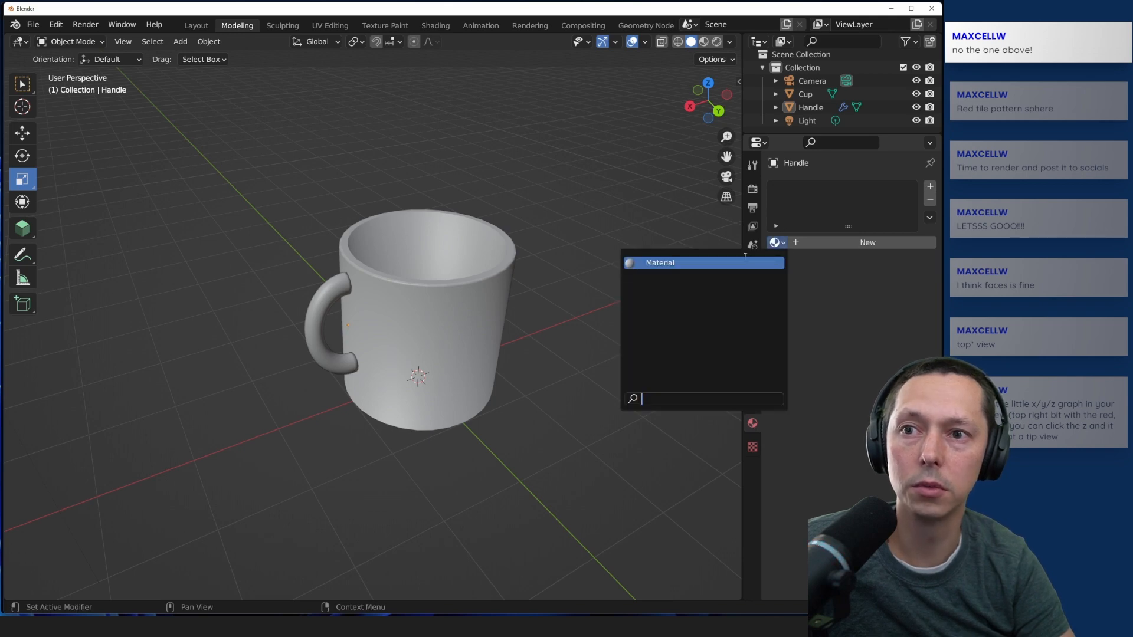
pyautogui.click(735, 262)
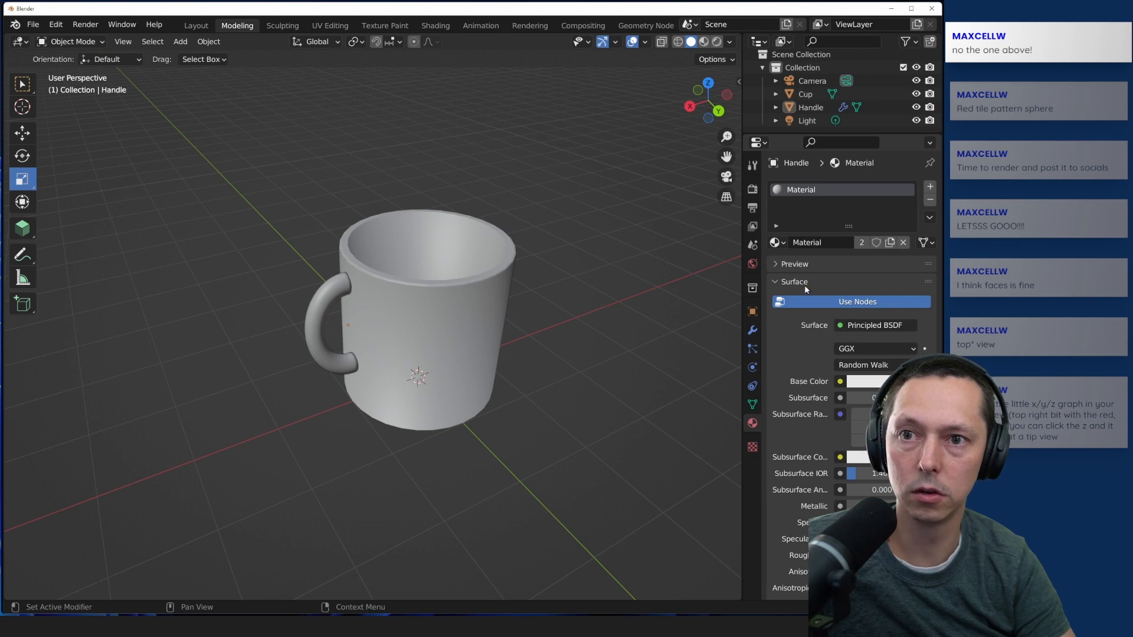
pyautogui.click(820, 242)
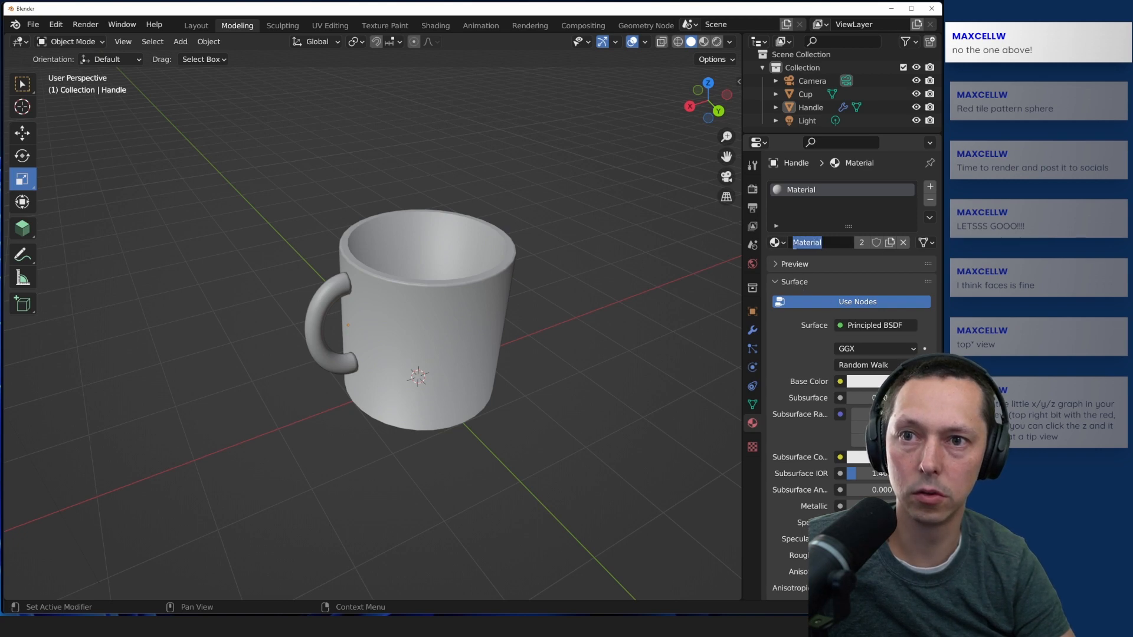
pyautogui.click(784, 243)
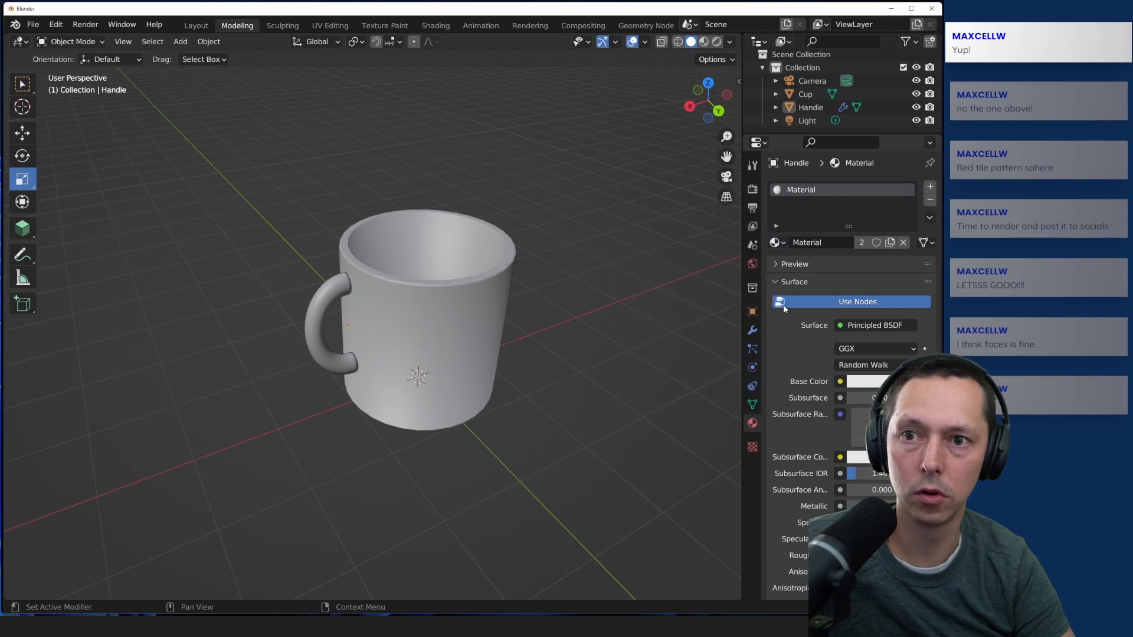
# Step: Look through the handle material's surface settings and set its base color to a saturated blue
pyautogui.click(862, 330)
pyautogui.scroll(-15, 809, 331)
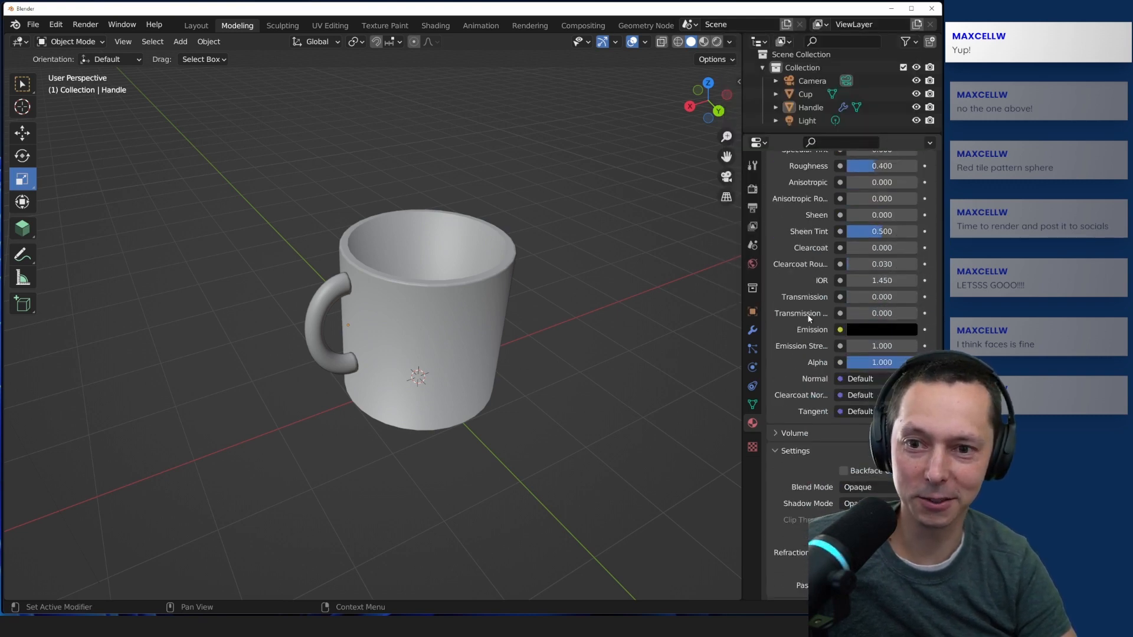
pyautogui.scroll(15, 796, 380)
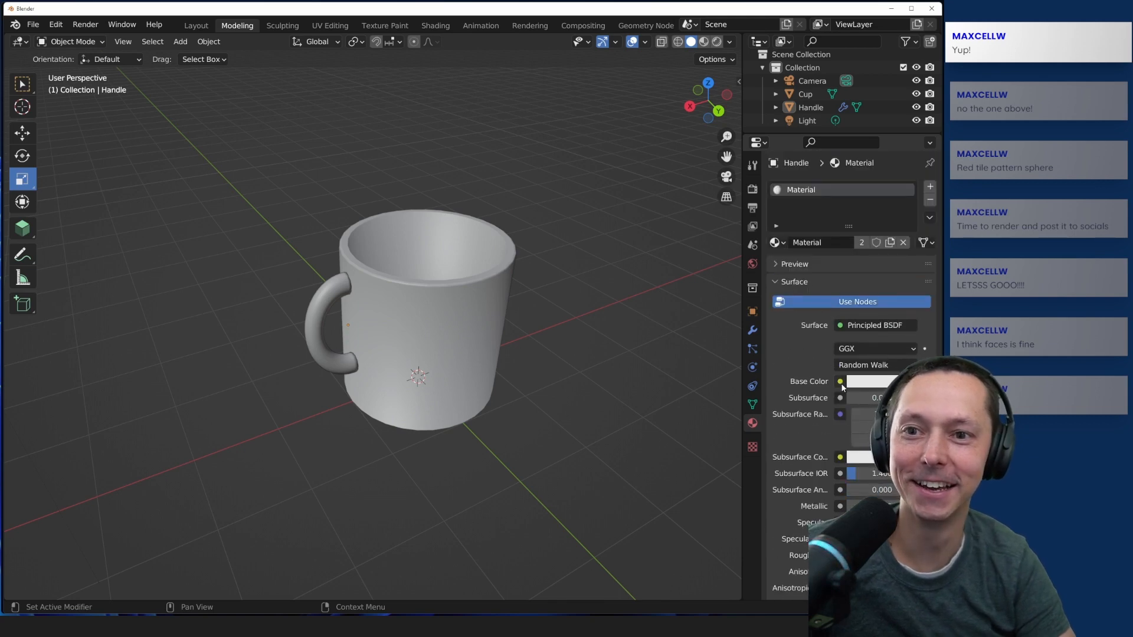
pyautogui.click(840, 382)
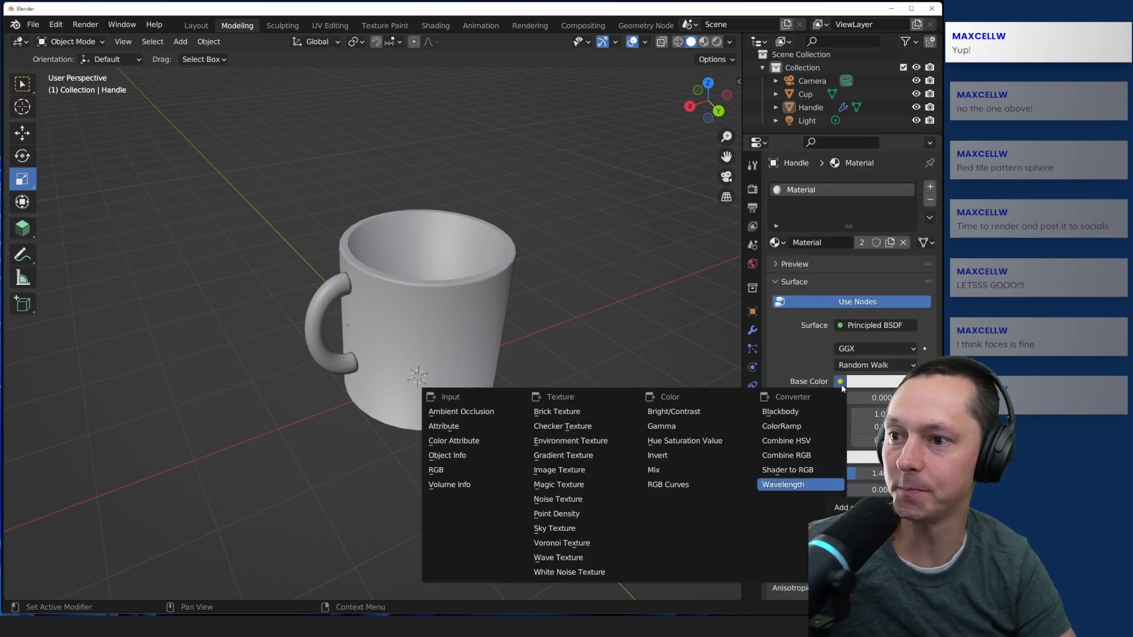
pyautogui.click(867, 382)
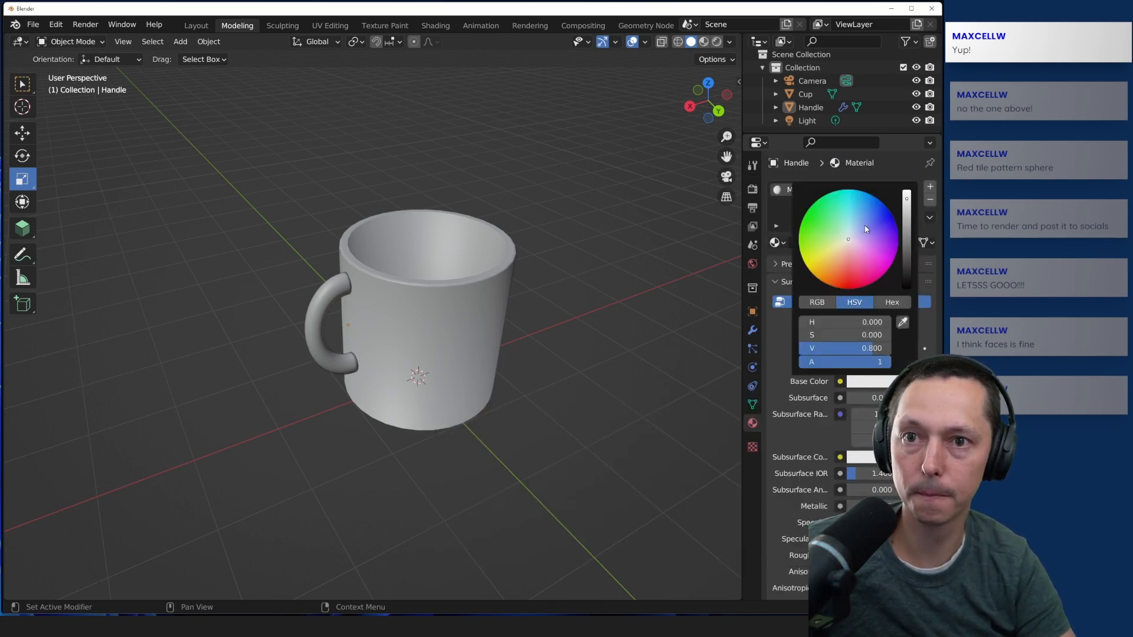
pyautogui.click(879, 200)
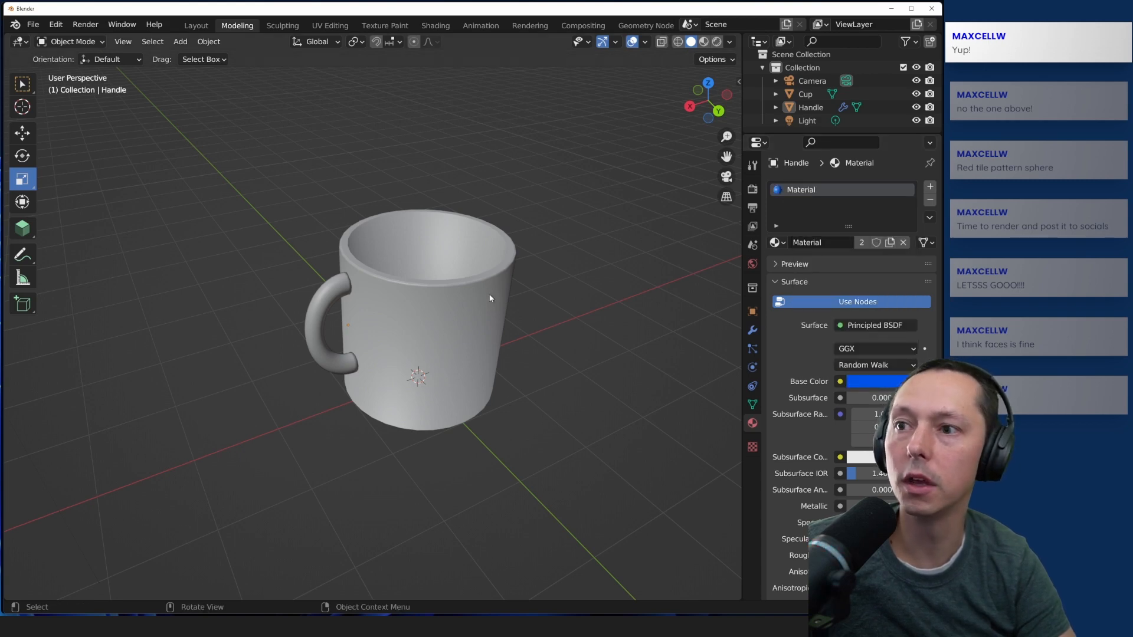
# Step: Assign the same blue material named Material to the cup and deselect everything
pyautogui.click(403, 344)
pyautogui.moveTo(238, 161); pyautogui.dragTo(530, 453)
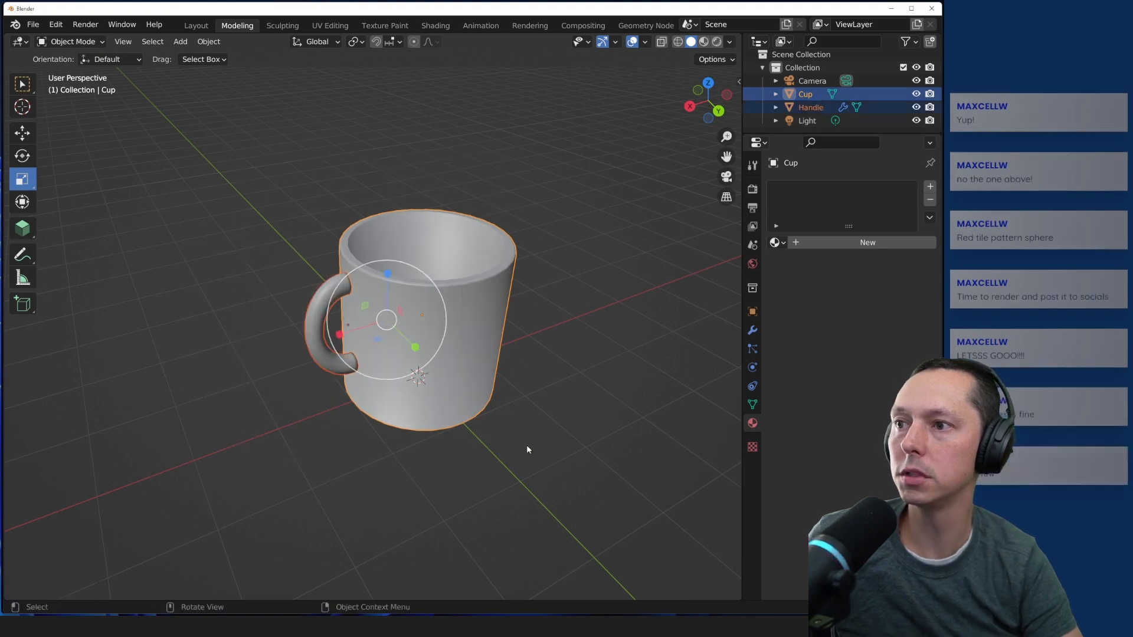
pyautogui.rightClick(811, 94)
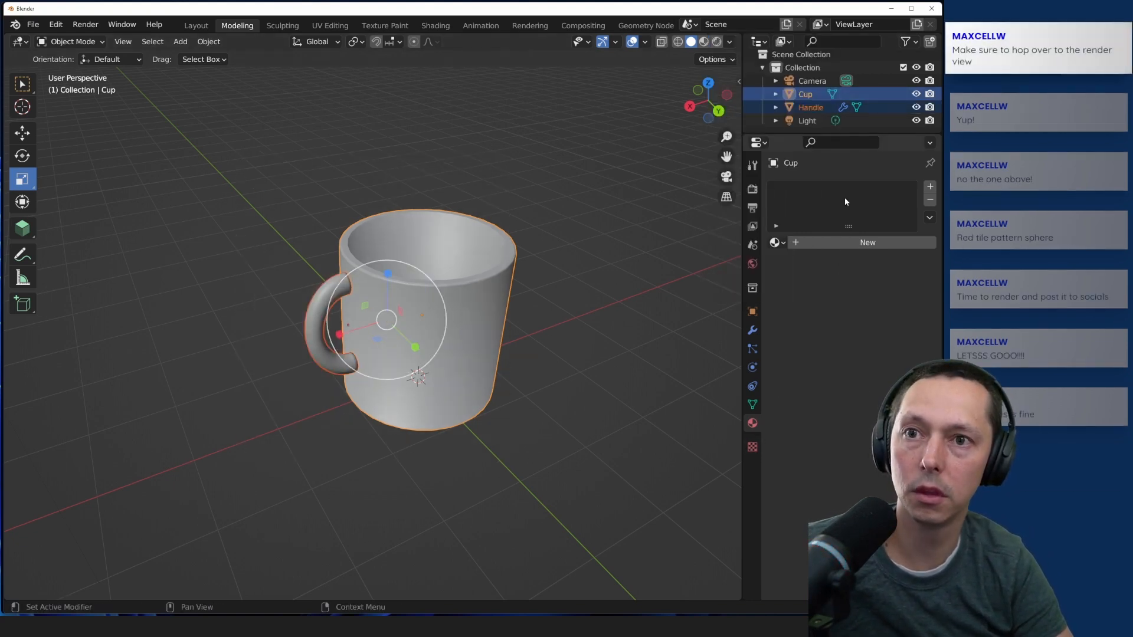
pyautogui.click(775, 242)
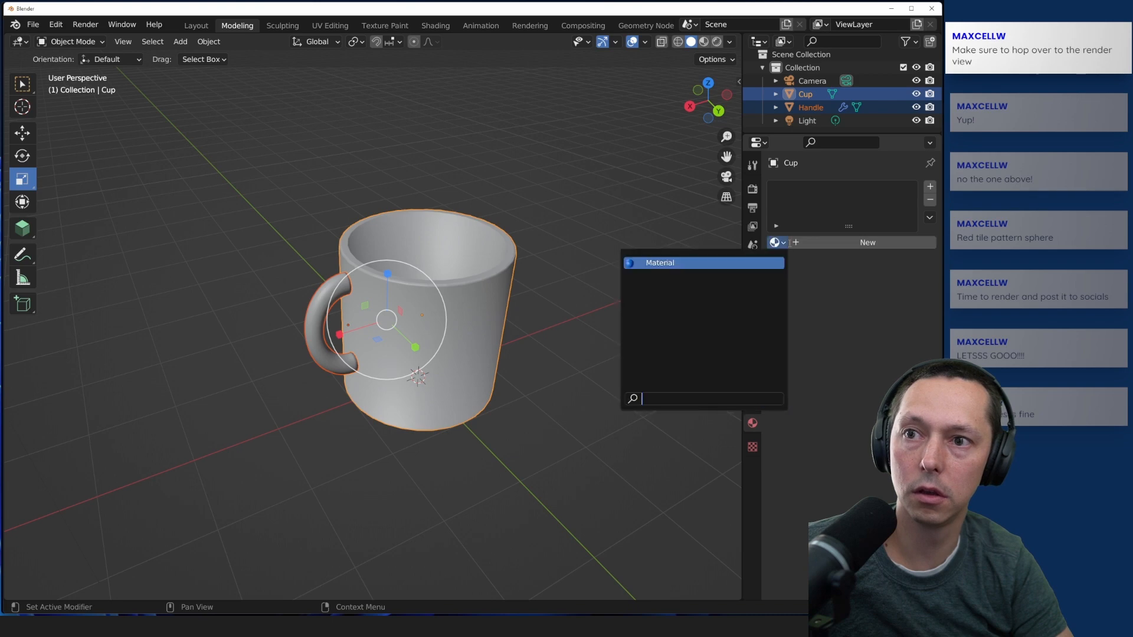
pyautogui.click(697, 262)
pyautogui.click(664, 315)
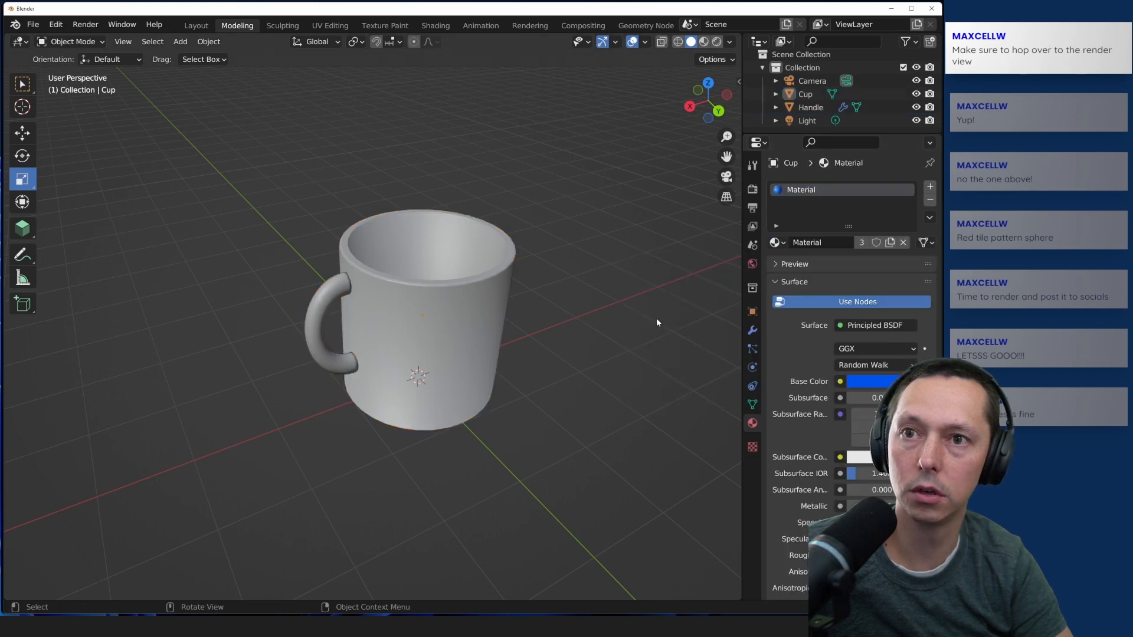
# Step: Switch the viewport to Material Preview shading and inspect the coloured mug from above and from the side
pyautogui.click(449, 334)
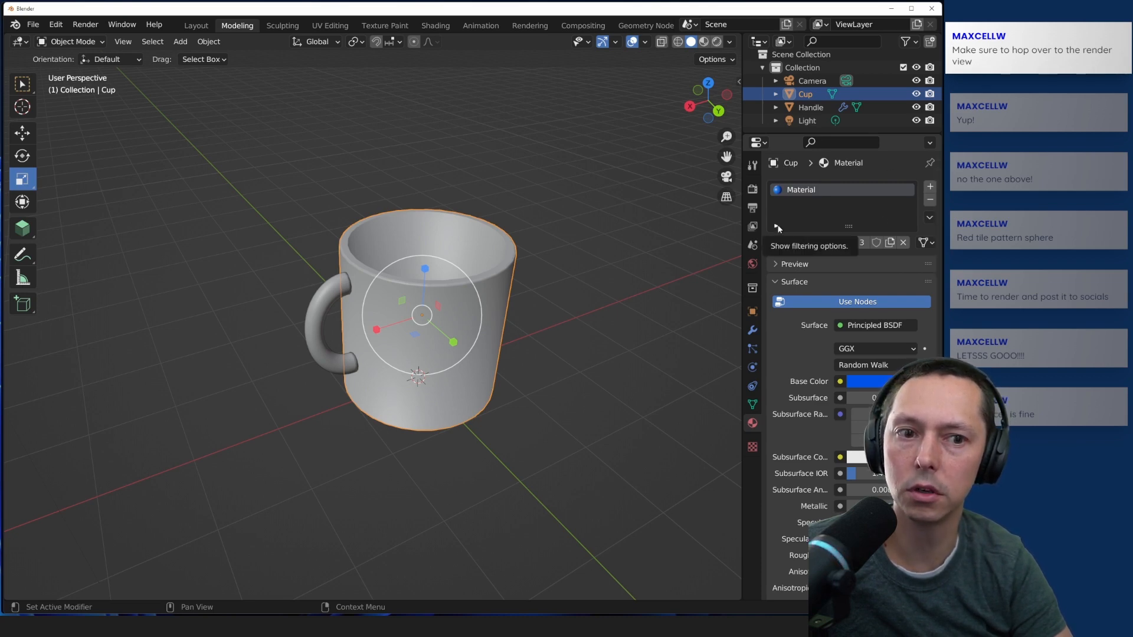
pyautogui.click(641, 175)
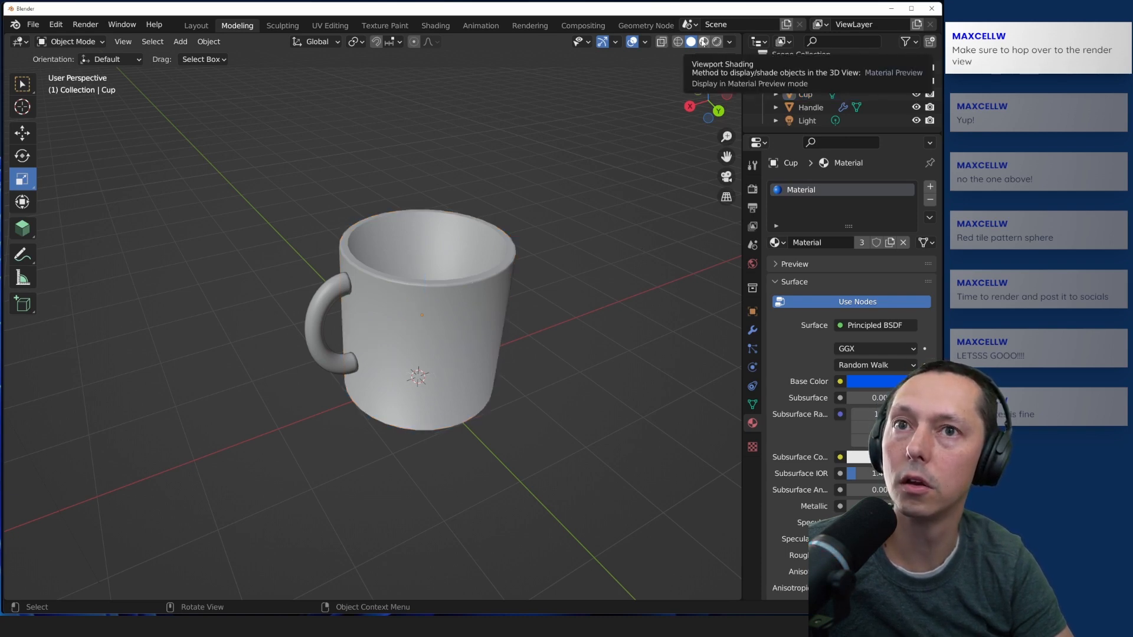
pyautogui.click(703, 42)
pyautogui.moveTo(575, 167); pyautogui.dragTo(581, 208, button='middle')
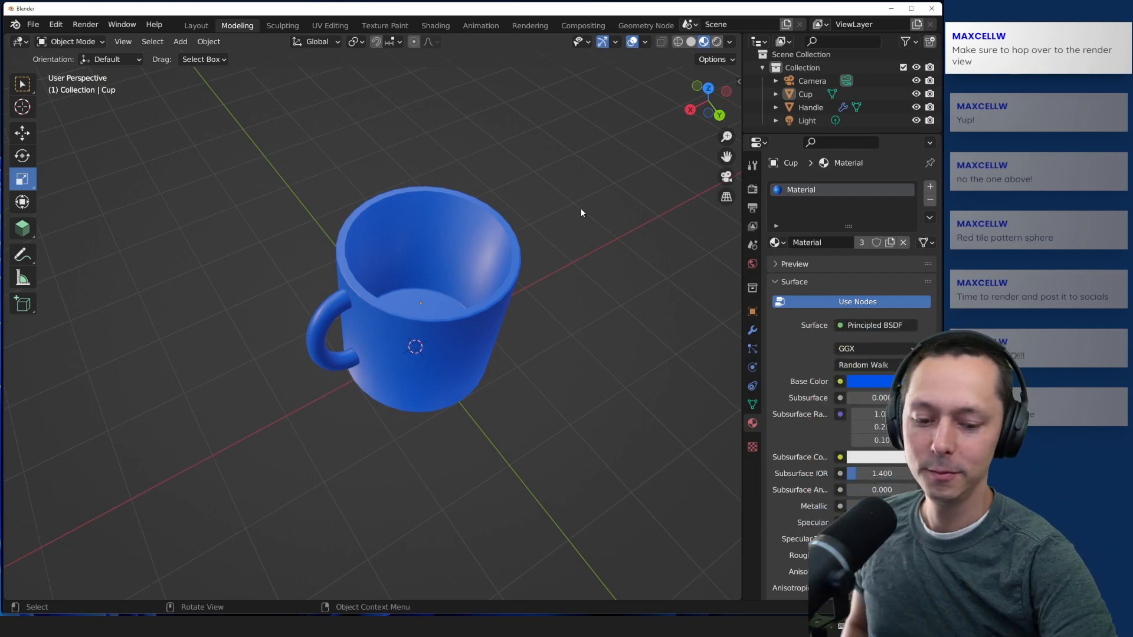
pyautogui.moveTo(571, 228); pyautogui.dragTo(540, 272, button='middle')
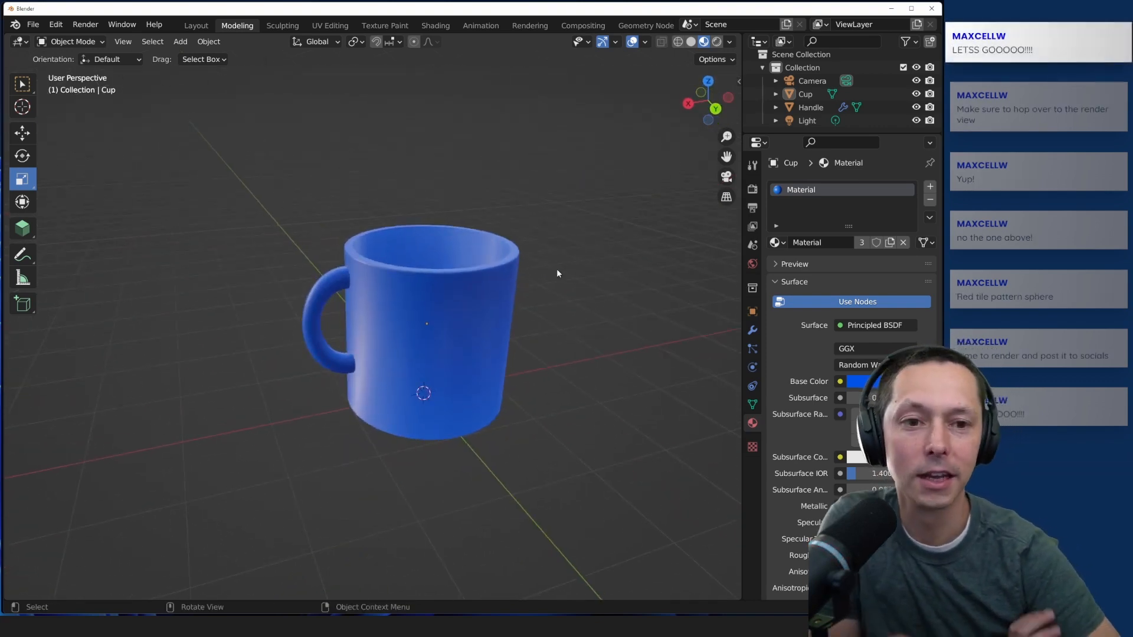